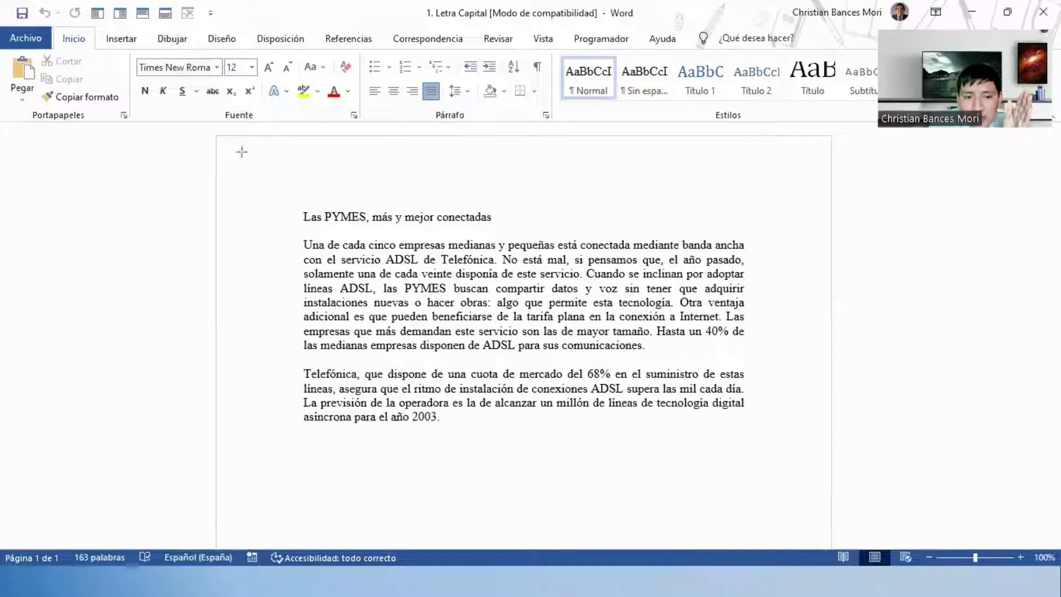
# Place the insertion point before "Una" at the start of the first body paragraph.
pyautogui.moveTo(242, 154); pyautogui.dragTo(249, 279)
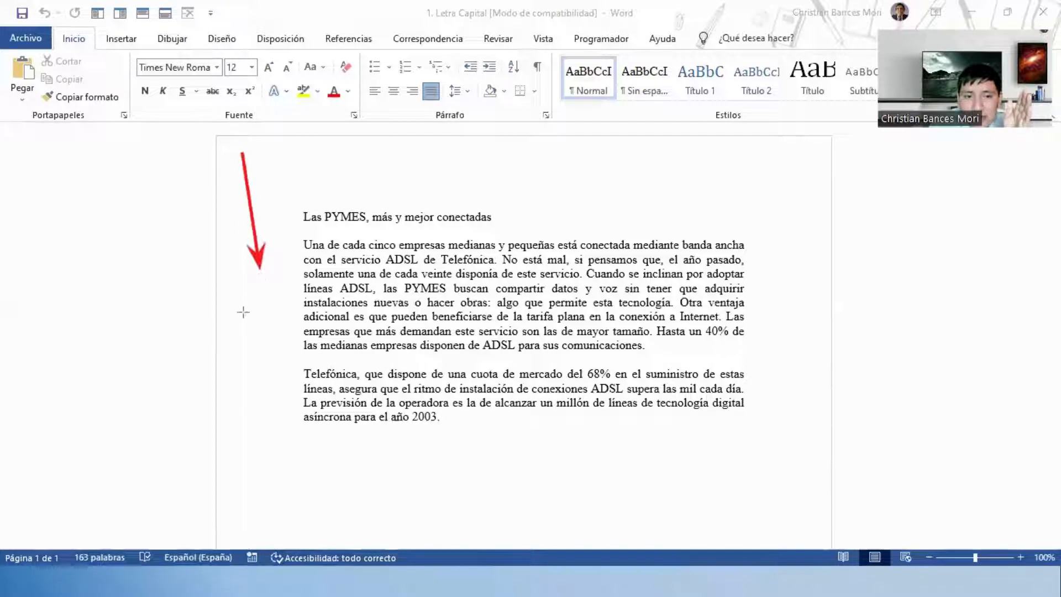
pyautogui.moveTo(248, 319); pyautogui.dragTo(298, 245)
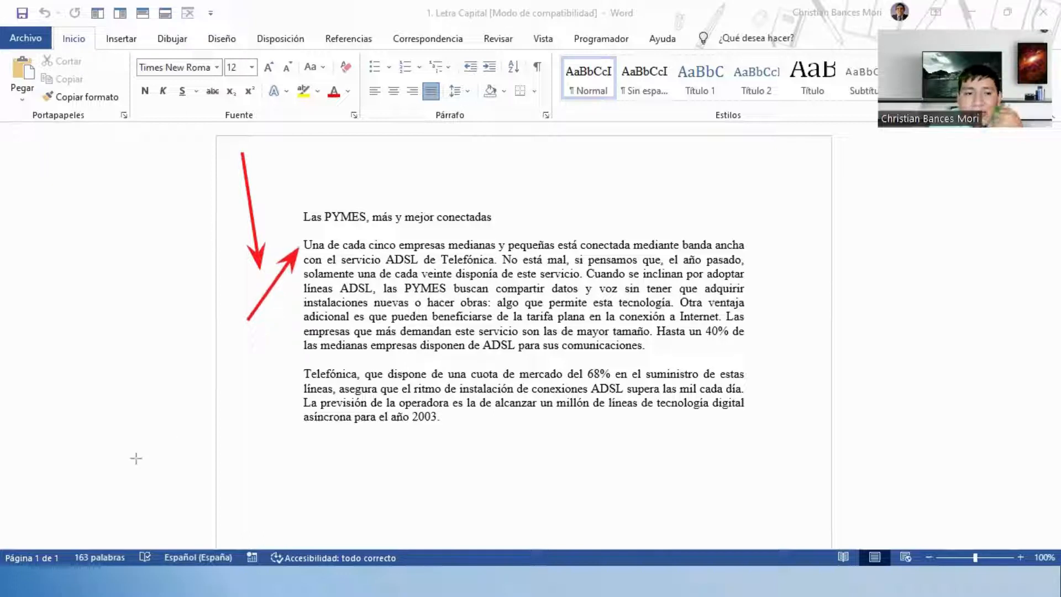
pyautogui.click(305, 248)
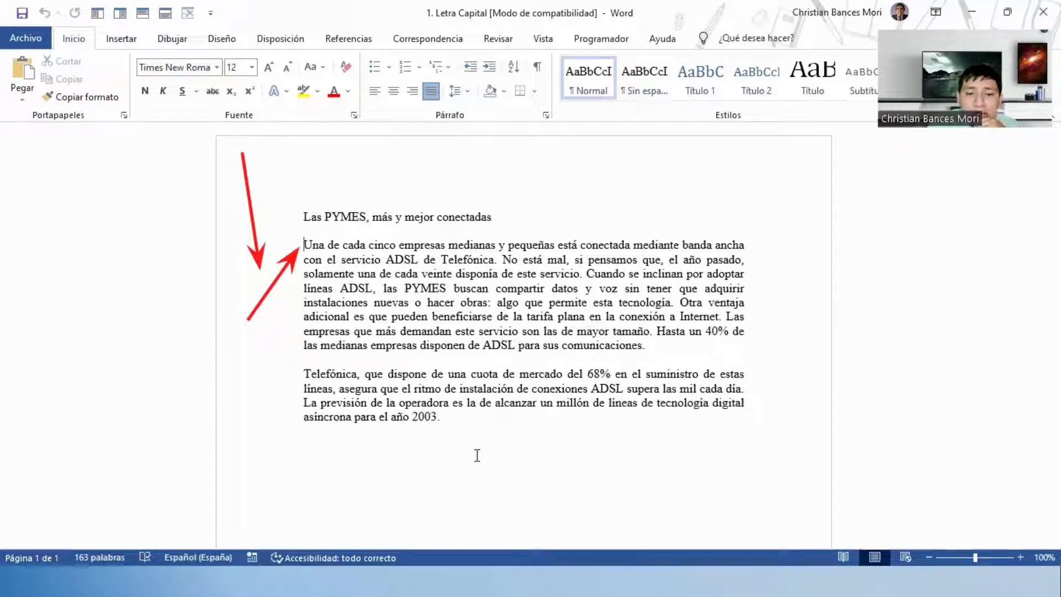
pyautogui.hotkey('ctrl', 'z')
pyautogui.hotkey('ctrl', 'z')
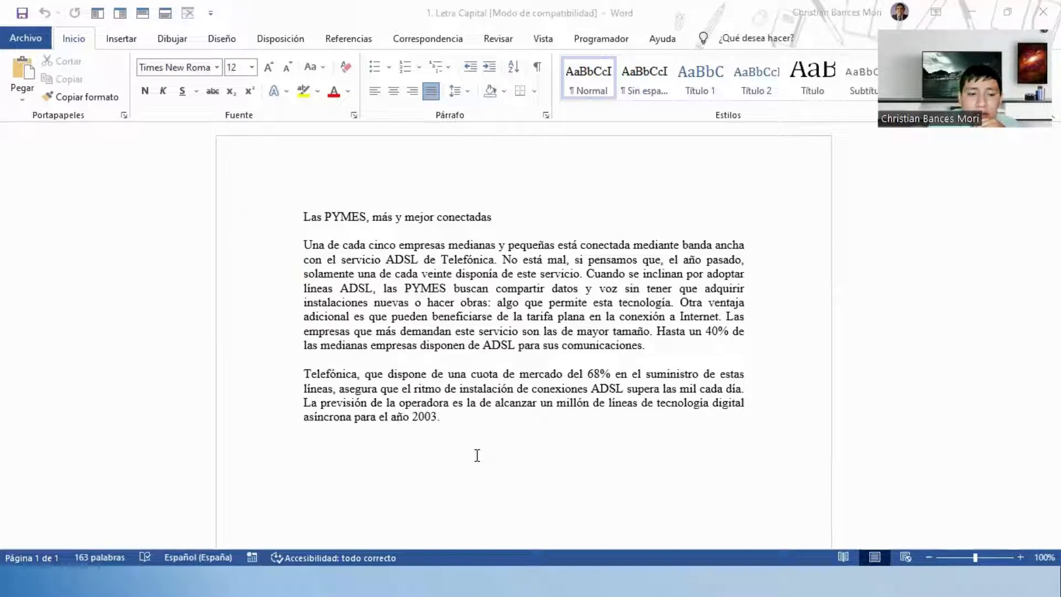
pyautogui.moveTo(224, 246); pyautogui.dragTo(293, 245)
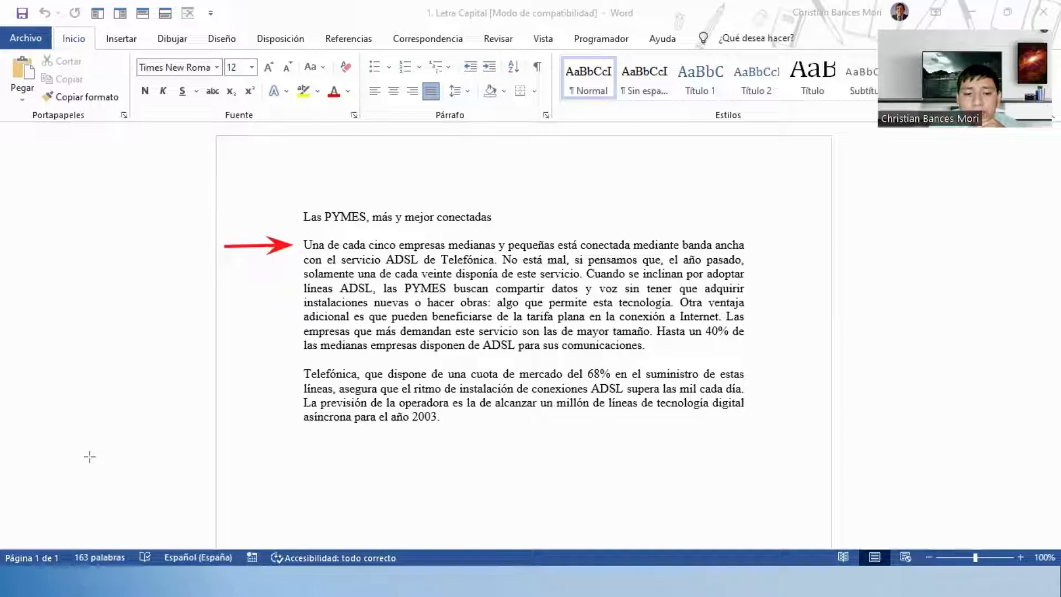
pyautogui.moveTo(329, 232)
pyautogui.mouseDown()
pyautogui.moveTo(298, 234)
pyautogui.moveTo(310, 257)
pyautogui.moveTo(293, 255)
pyautogui.mouseUp()
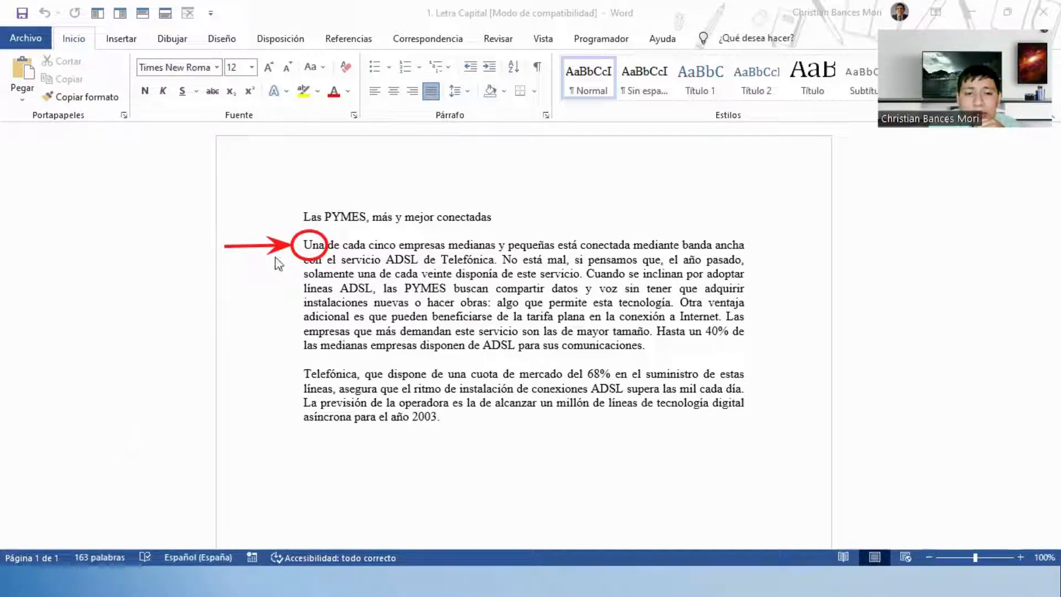
pyautogui.click(306, 246)
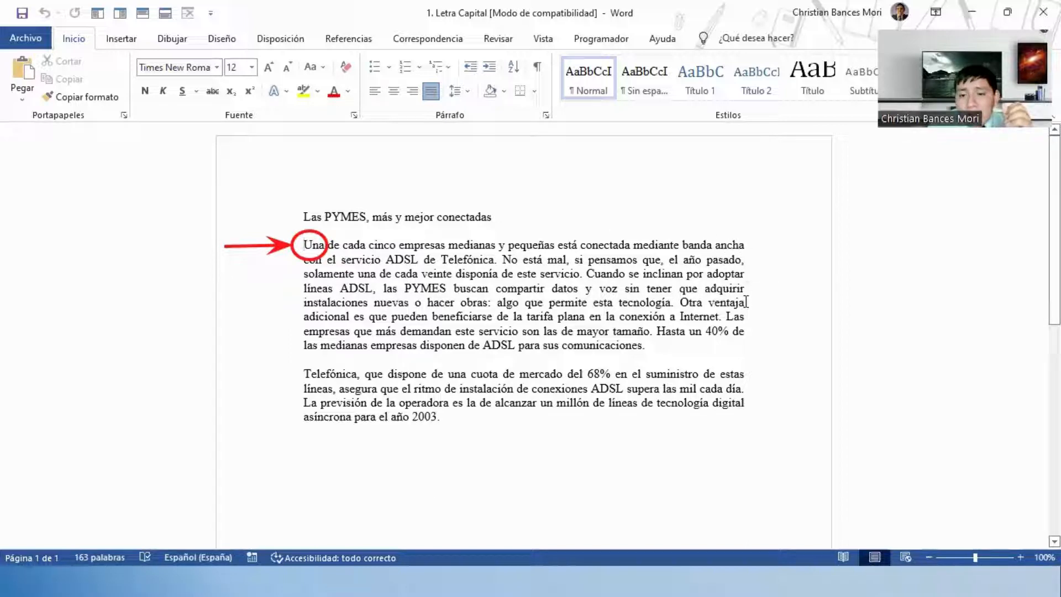
pyautogui.moveTo(656, 348); pyautogui.dragTo(306, 245)
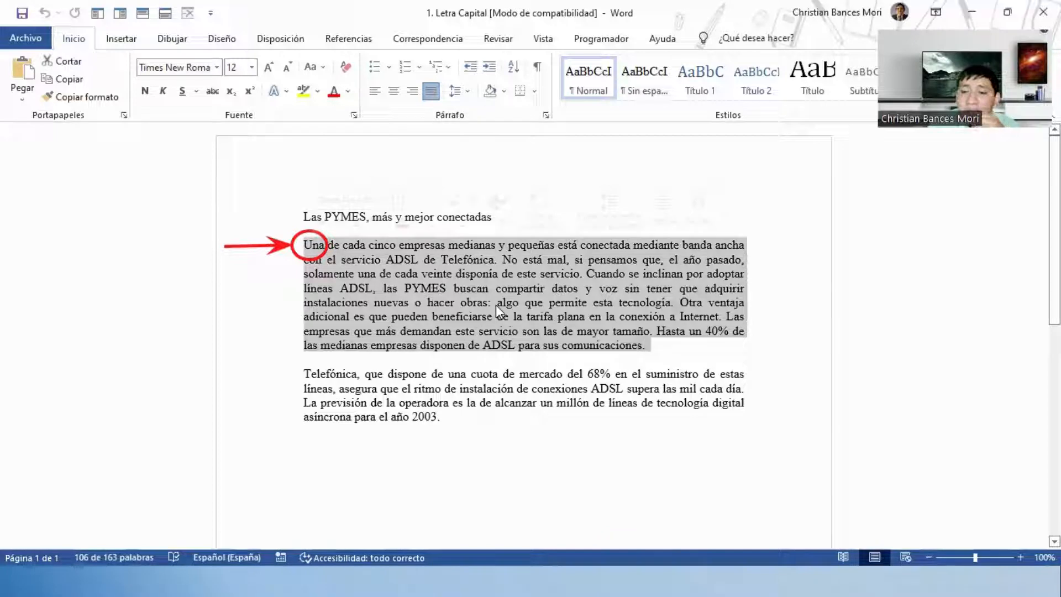
pyautogui.click(704, 348)
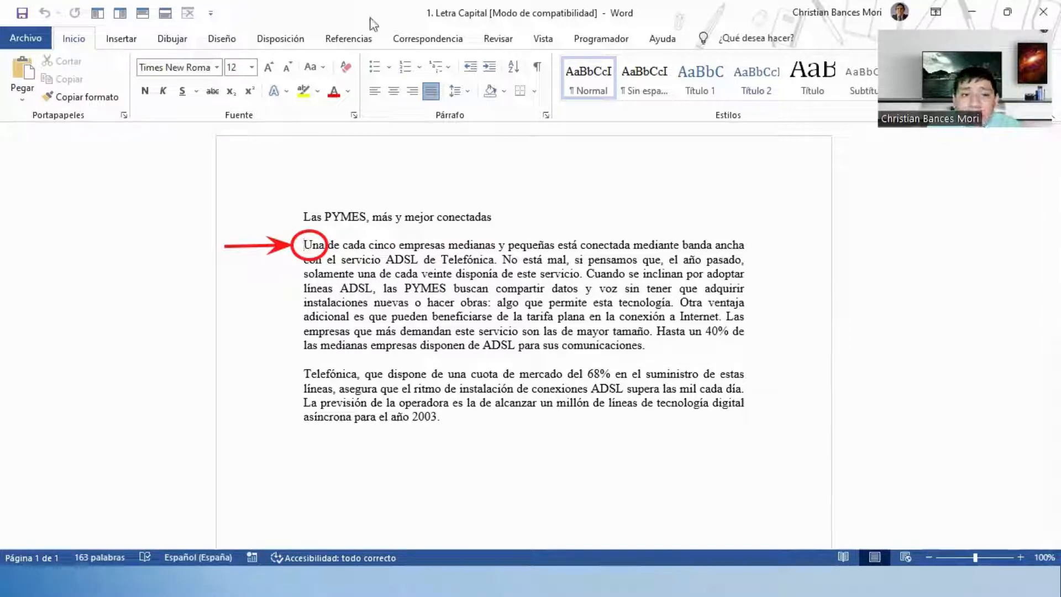
# Look over the layout options for paragraph indents and spacing.
pyautogui.click(282, 40)
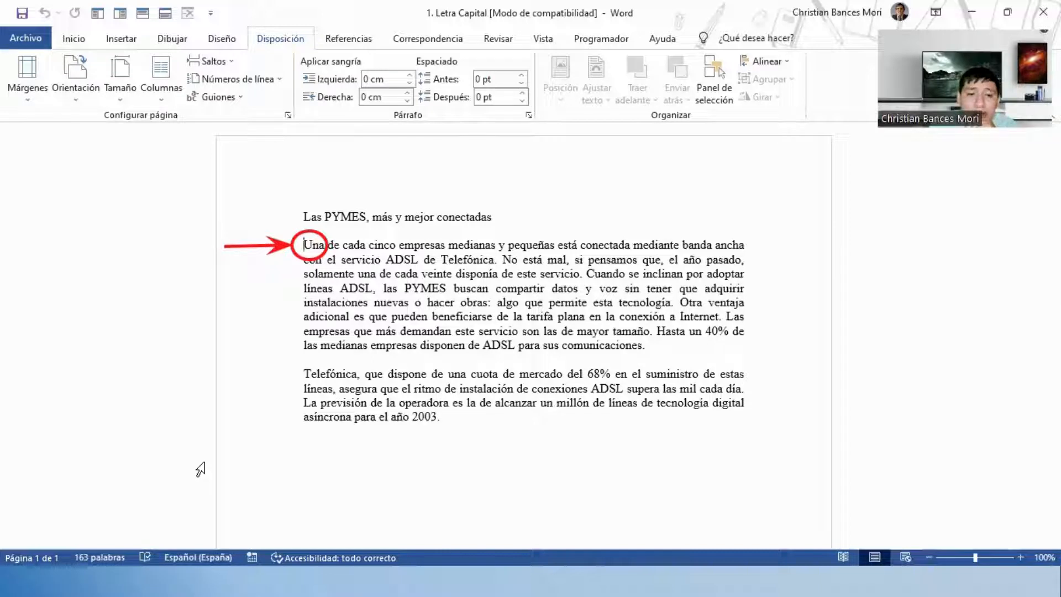
pyautogui.moveTo(242, 14); pyautogui.dragTo(318, 54)
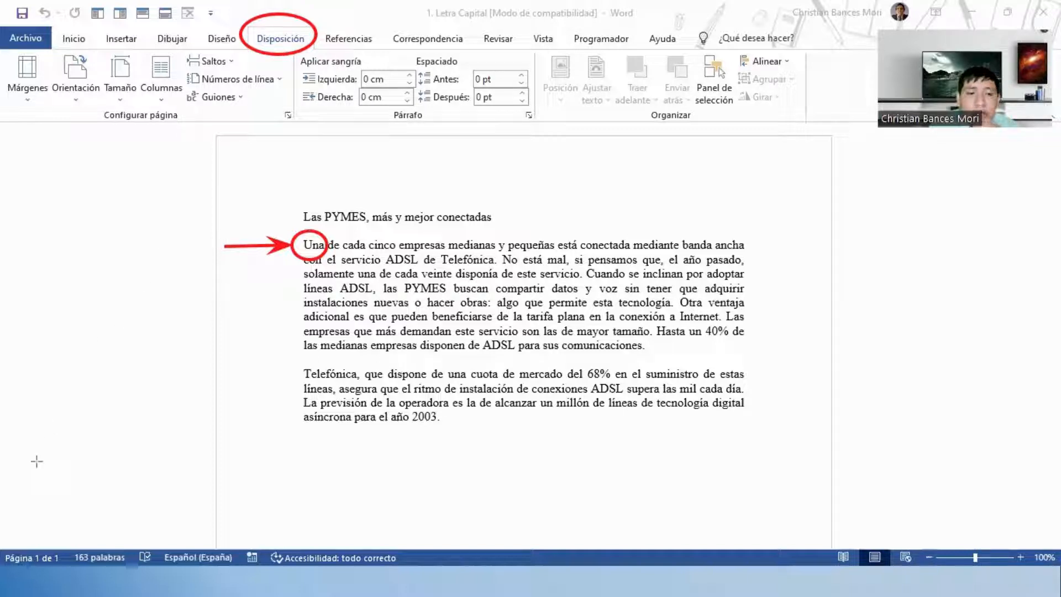
pyautogui.click(484, 466)
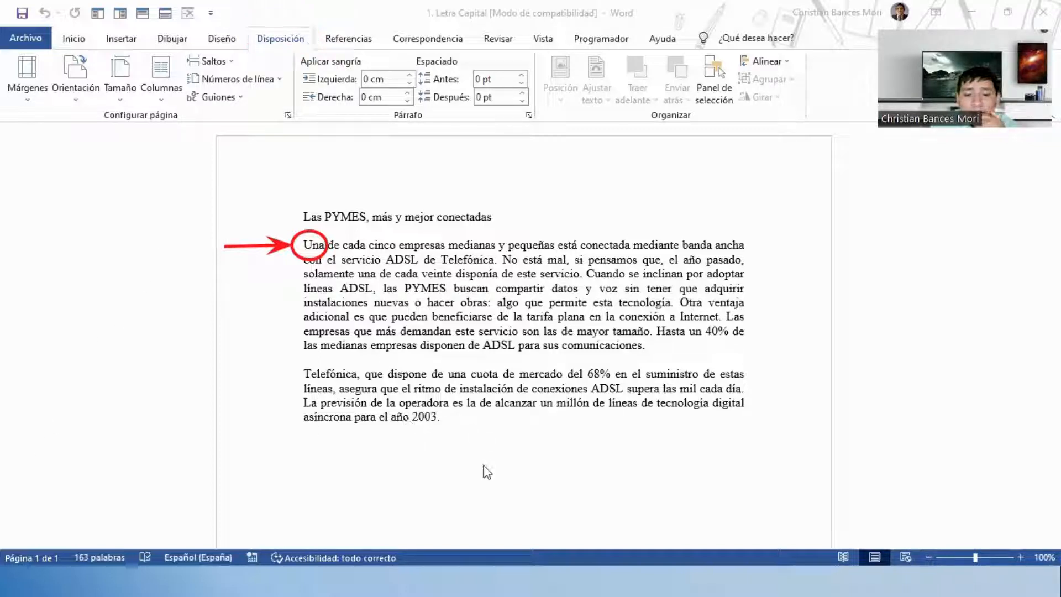
pyautogui.click(483, 466)
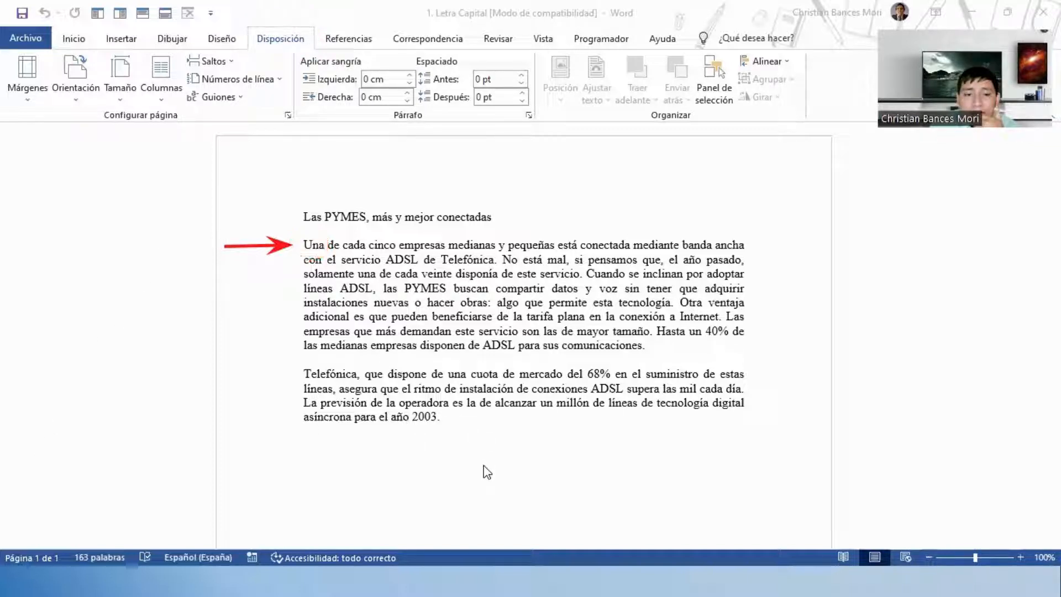
pyautogui.click(309, 245)
pyautogui.scroll(-2, 476, 343)
pyautogui.click(486, 340)
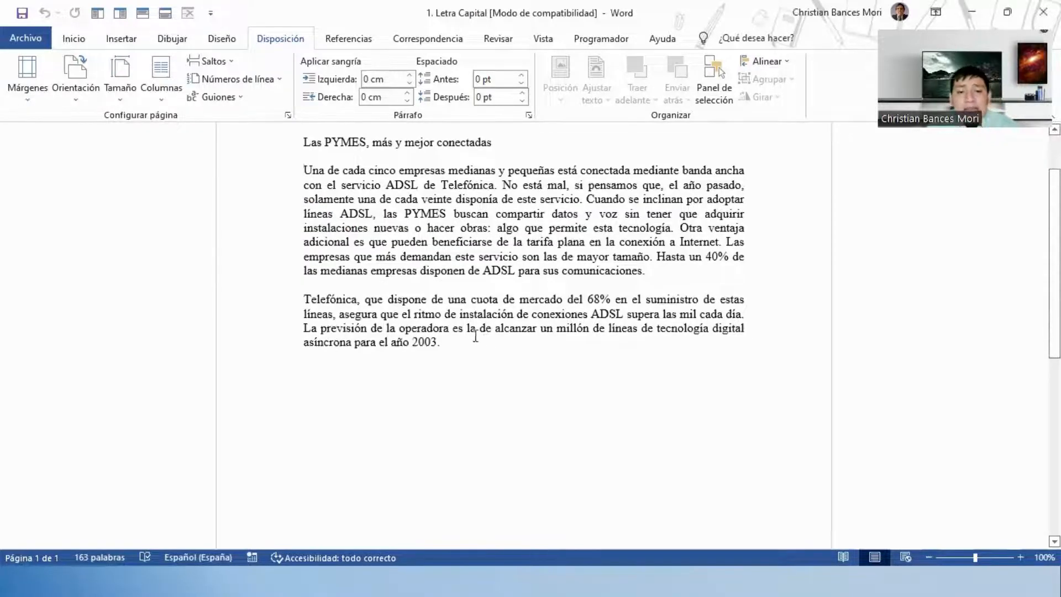
pyautogui.moveTo(385, 294); pyautogui.dragTo(300, 185)
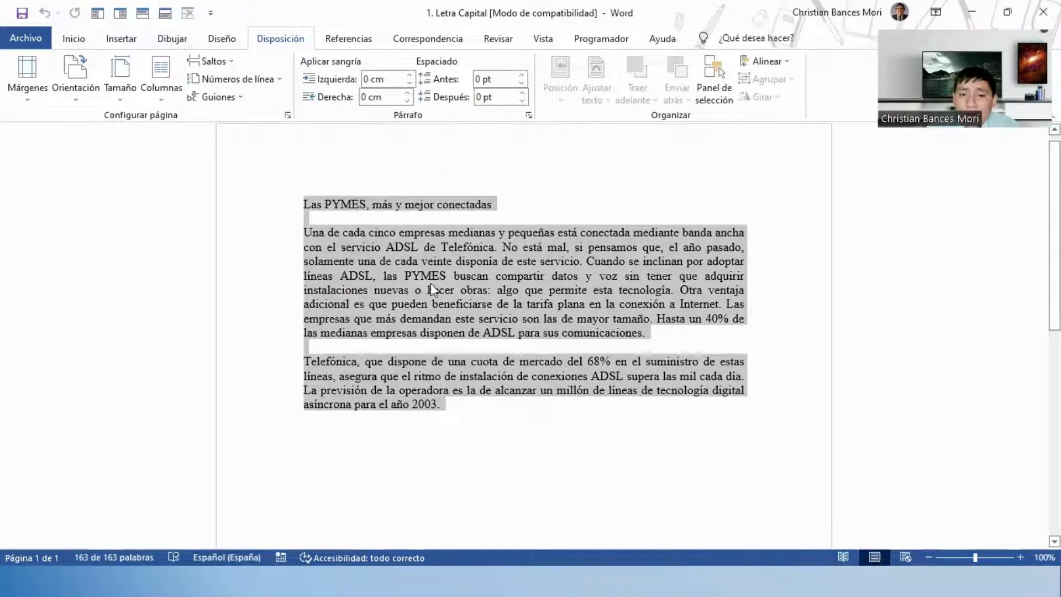
pyautogui.scroll(-3, 430, 290)
pyautogui.click(433, 299)
pyautogui.scroll(2, 433, 298)
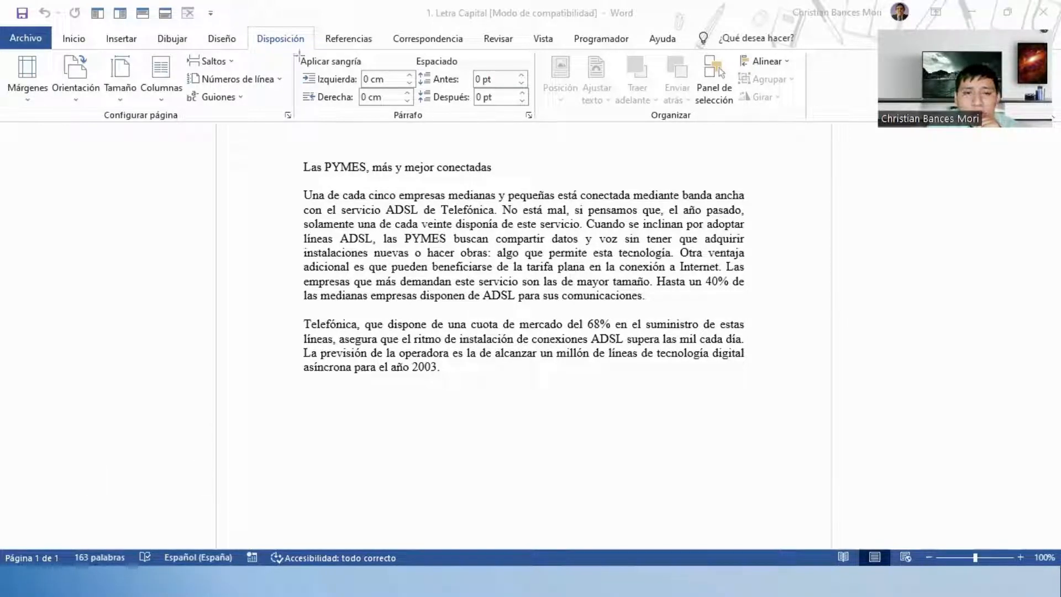
pyautogui.moveTo(294, 45)
pyautogui.mouseDown()
pyautogui.moveTo(365, 99)
pyautogui.moveTo(540, 126)
pyautogui.mouseUp()
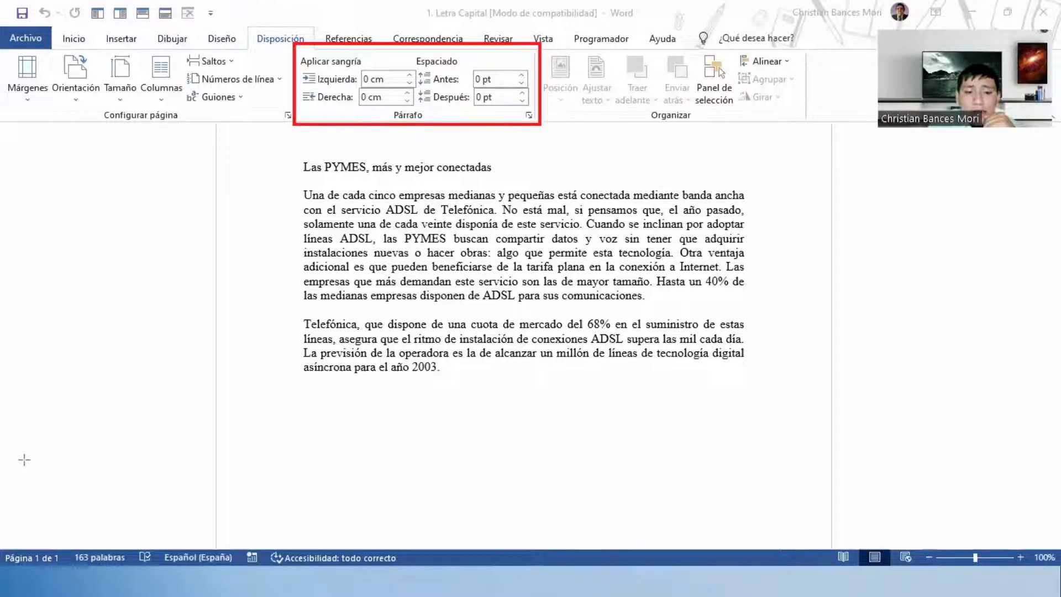
pyautogui.press('Escape')
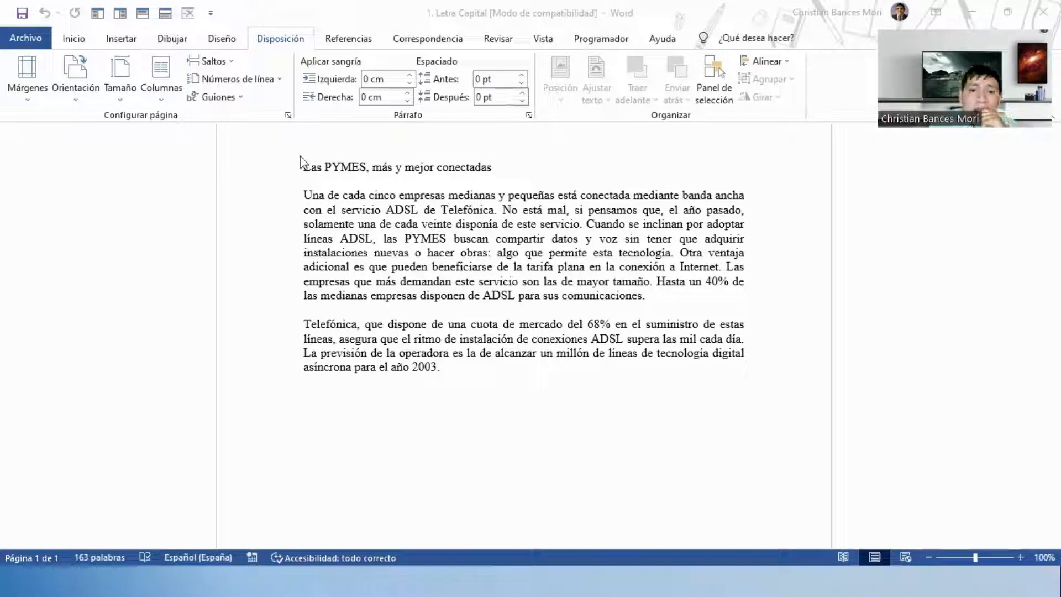
# Try setting the font size to 48 at the start of the first body paragraph with no letter selected.
pyautogui.click(304, 195)
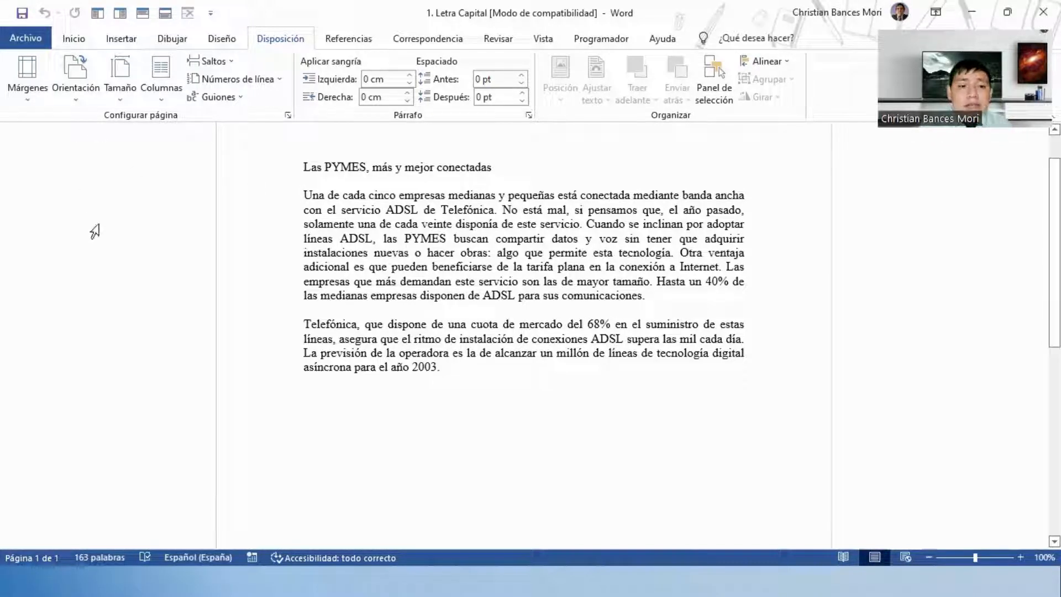
pyautogui.click(74, 40)
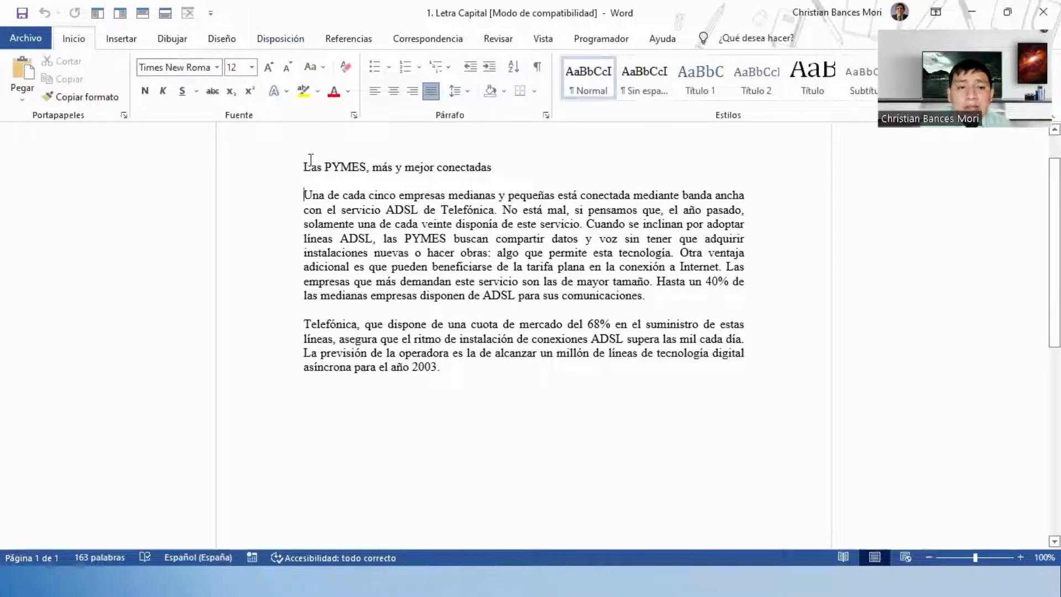
pyautogui.click(253, 67)
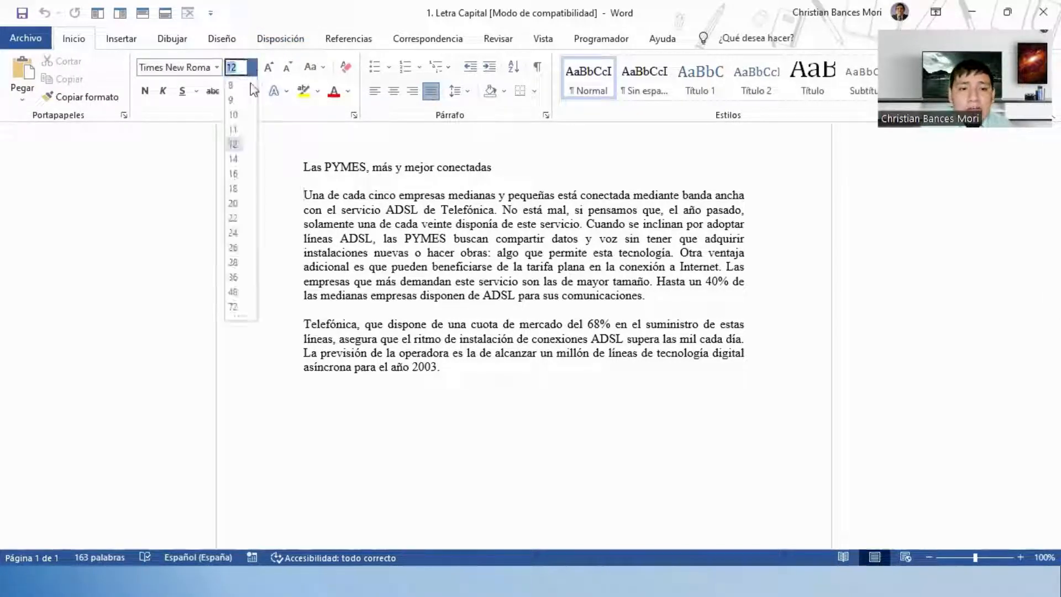
pyautogui.click(232, 292)
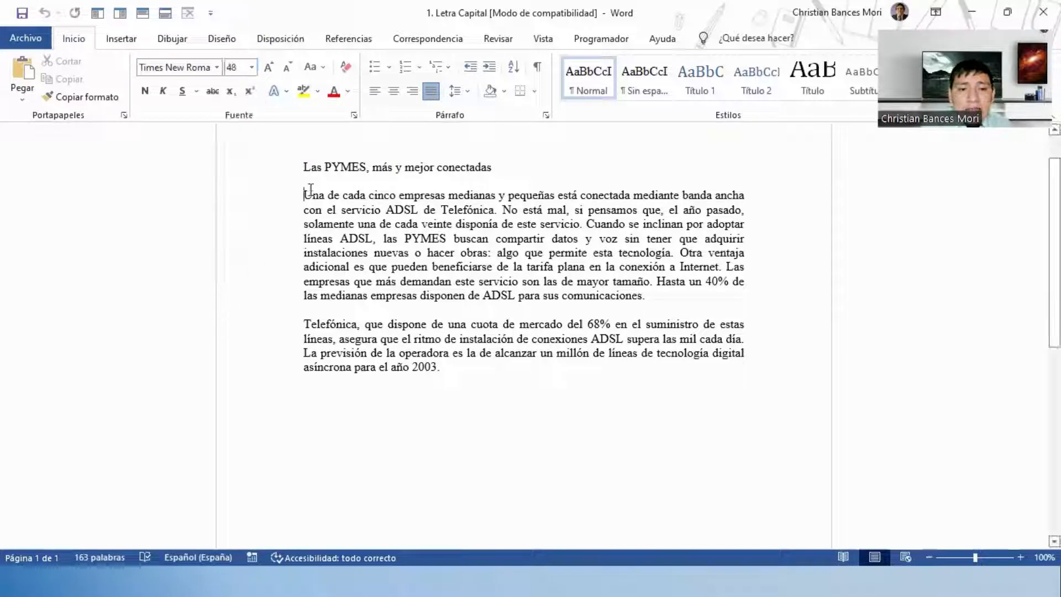
# Try enlarging only the initial "U" of the first body paragraph to 36 pt, and undo the change.
pyautogui.moveTo(312, 189); pyautogui.dragTo(304, 191)
pyautogui.click(253, 67)
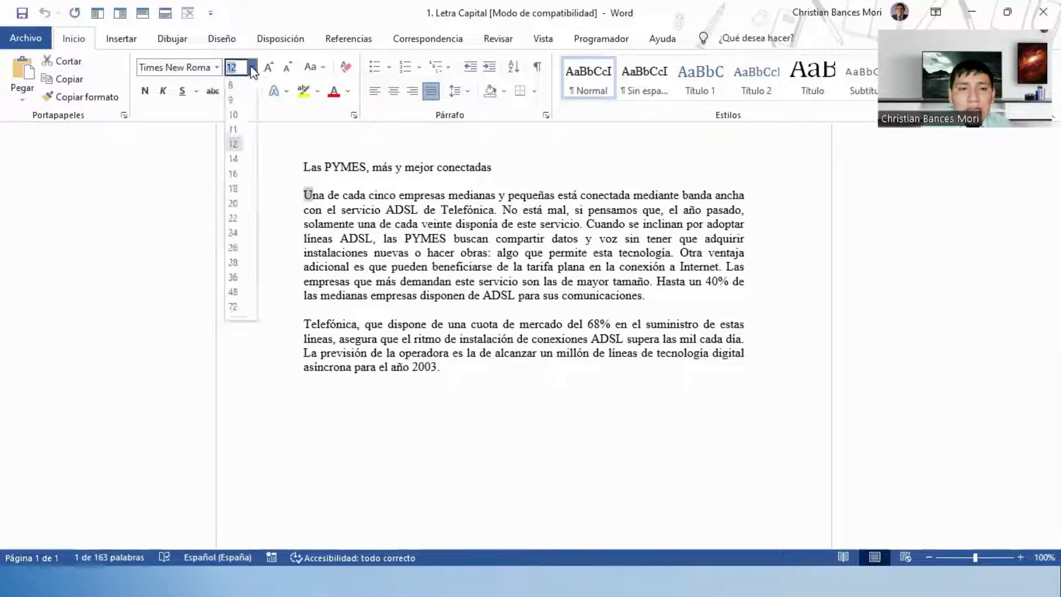
pyautogui.click(232, 277)
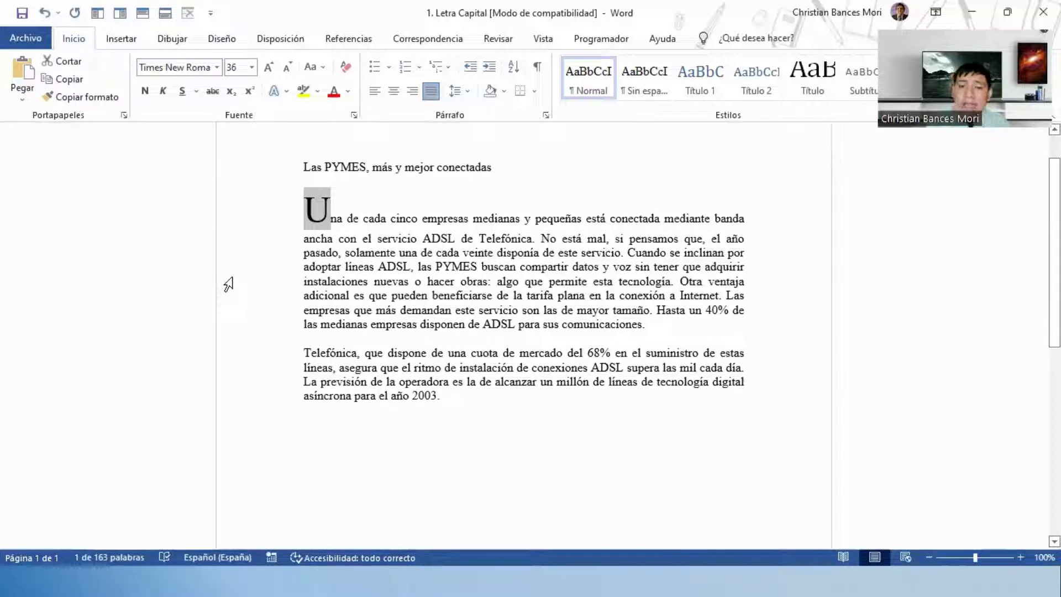
pyautogui.hotkey('ctrl', 'z')
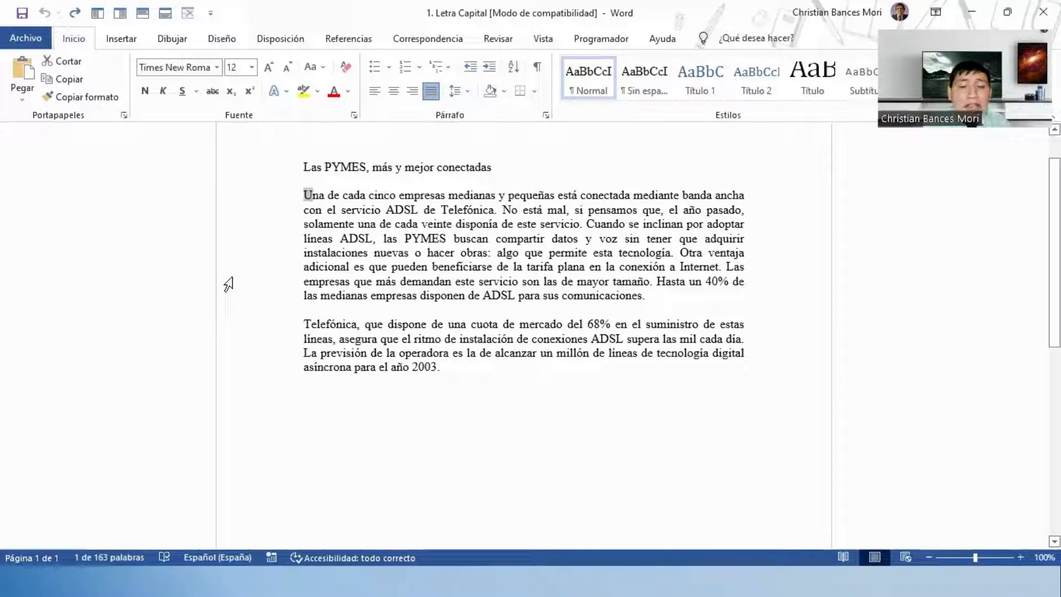
# Put the insertion point back at the start of the paragraph beginning "Una de cada cinco", with nothing selected.
pyautogui.click(303, 195)
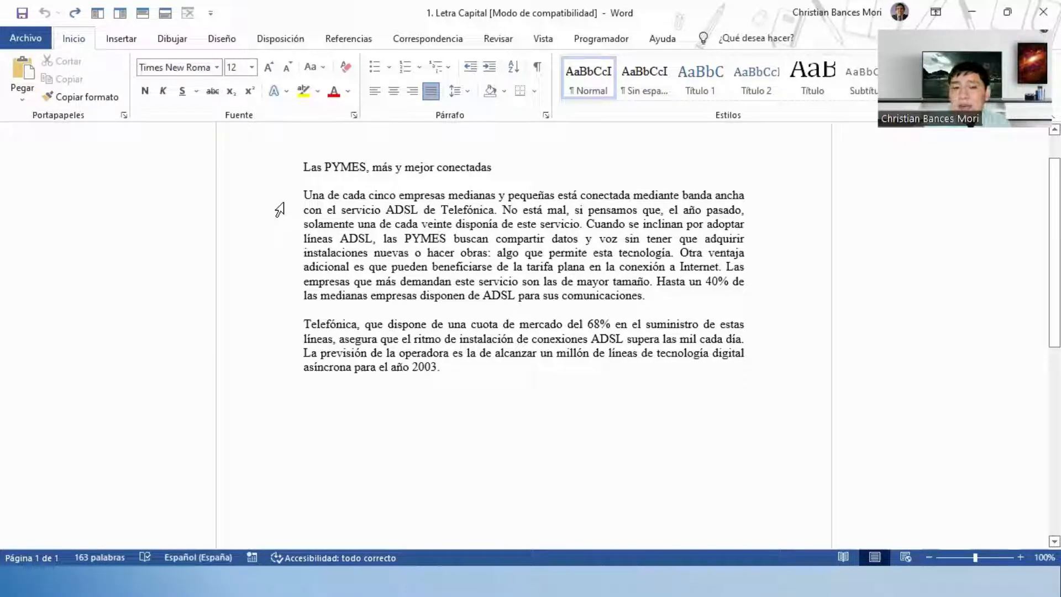
pyautogui.moveTo(303, 194); pyautogui.dragTo(313, 196)
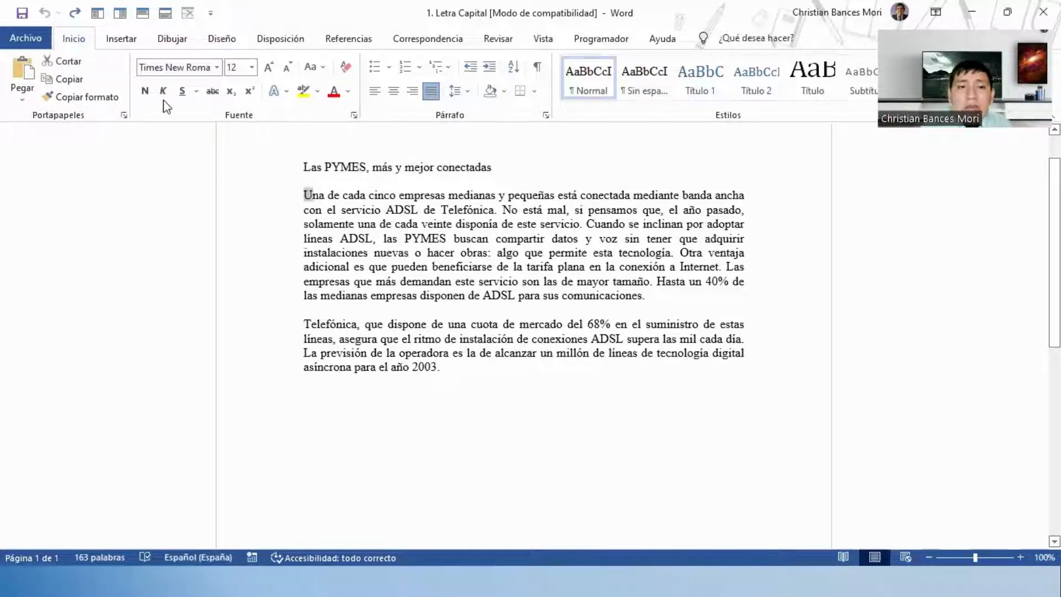
pyautogui.click(302, 195)
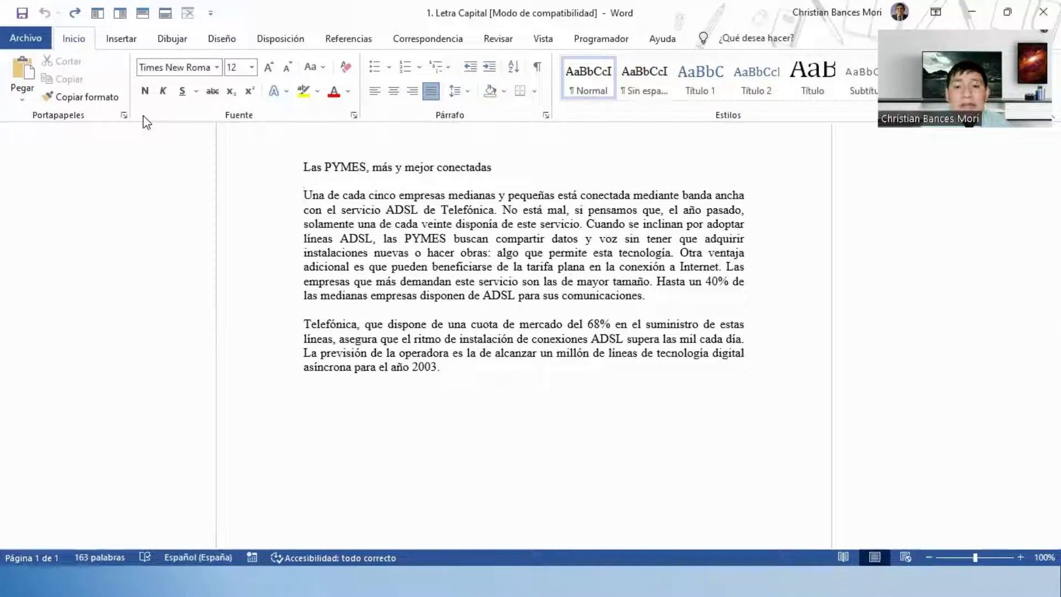
# Locate the drop cap option among the text insertion tools.
pyautogui.click(119, 39)
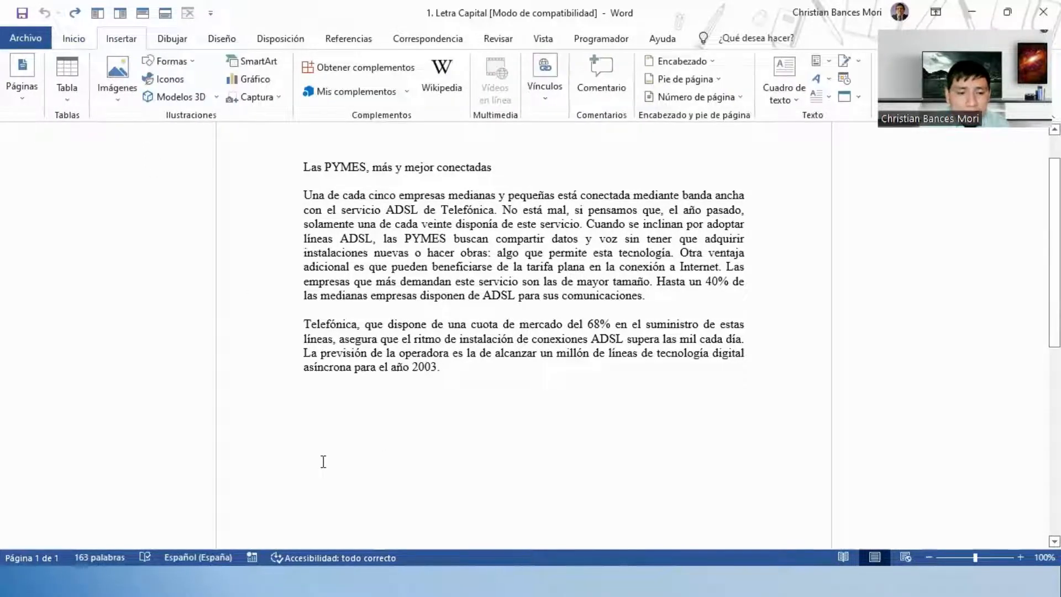
pyautogui.moveTo(92, 21); pyautogui.dragTo(146, 51)
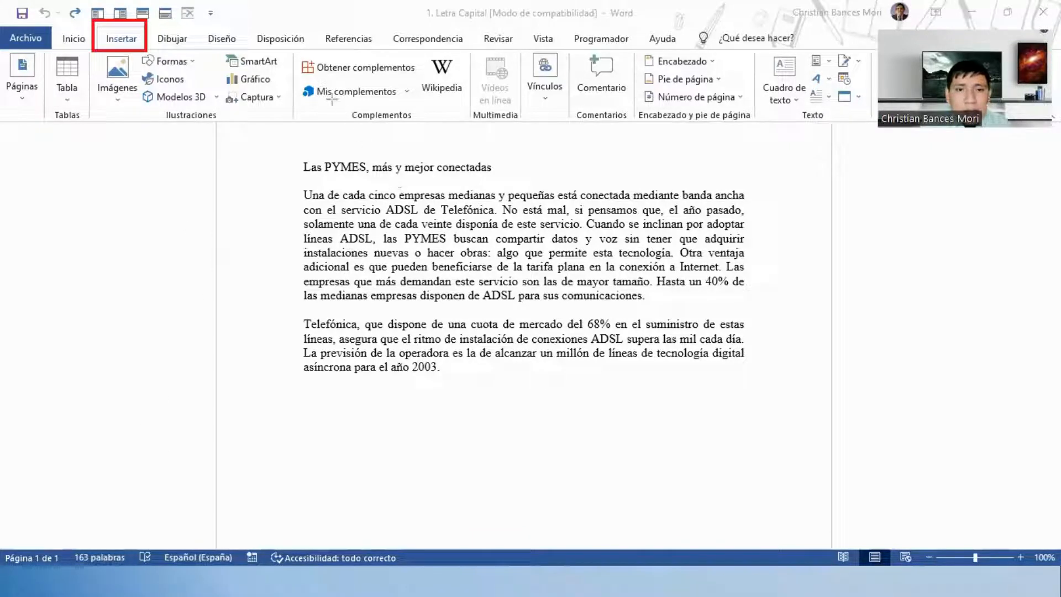
pyautogui.moveTo(748, 48)
pyautogui.mouseDown()
pyautogui.moveTo(794, 103)
pyautogui.moveTo(863, 132)
pyautogui.moveTo(876, 124)
pyautogui.mouseUp()
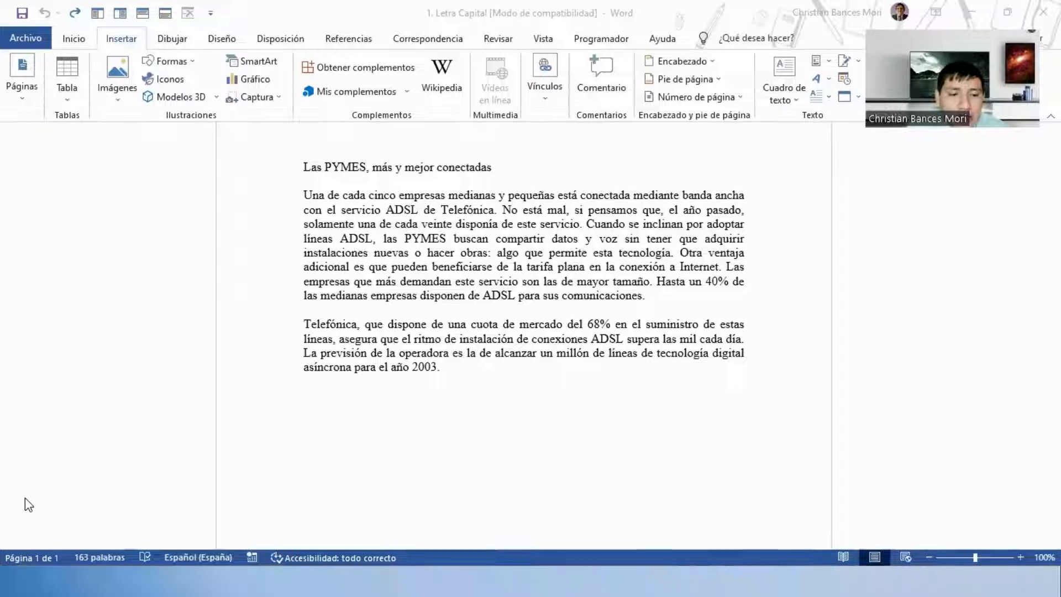
pyautogui.moveTo(94, 25)
pyautogui.mouseDown()
pyautogui.moveTo(105, 50)
pyautogui.moveTo(150, 53)
pyautogui.mouseUp()
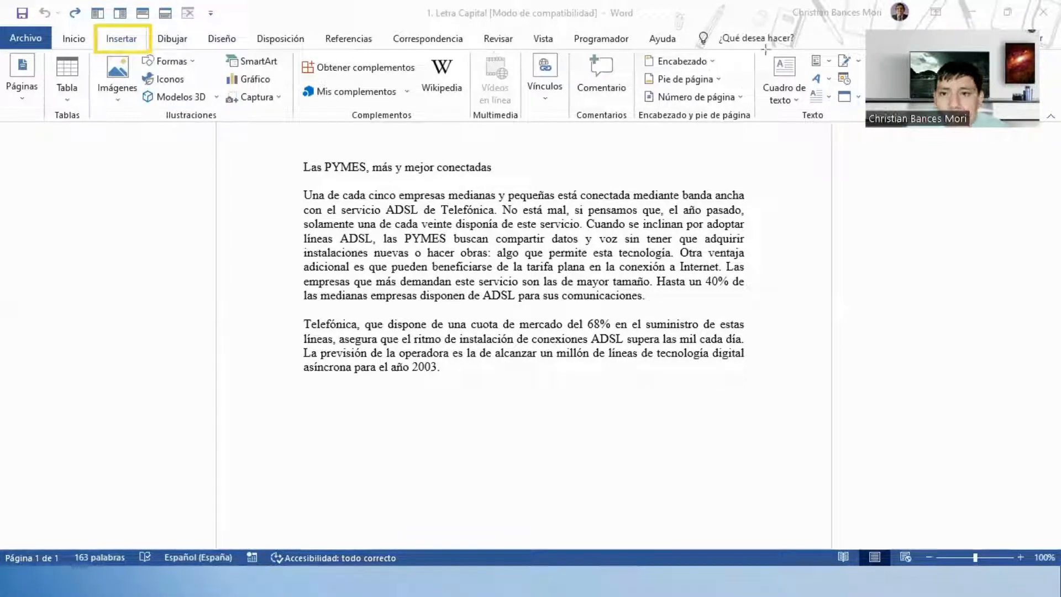
pyautogui.moveTo(755, 45)
pyautogui.mouseDown()
pyautogui.moveTo(783, 112)
pyautogui.moveTo(865, 126)
pyautogui.mouseUp()
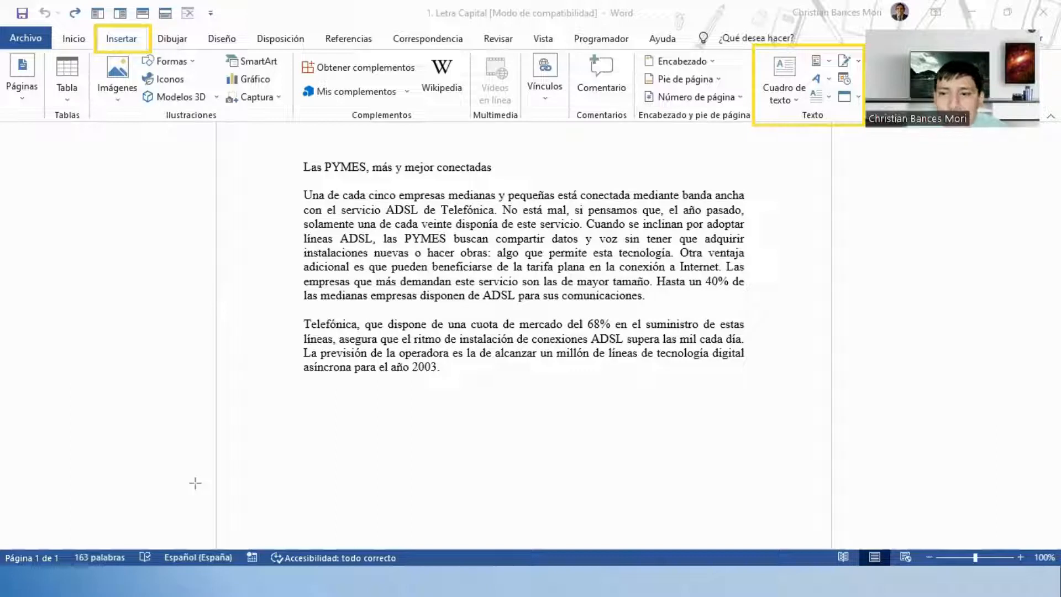
pyautogui.moveTo(811, 79)
pyautogui.mouseDown()
pyautogui.moveTo(814, 106)
pyautogui.moveTo(837, 109)
pyautogui.mouseUp()
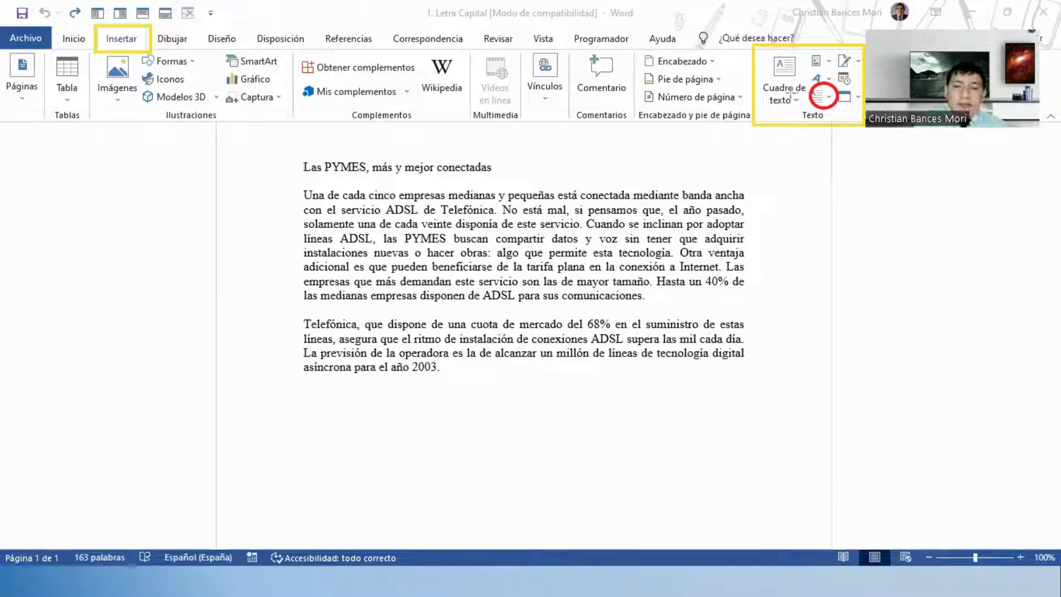
pyautogui.hotkey('ctrl', 'z')
pyautogui.moveTo(803, 83); pyautogui.dragTo(836, 108)
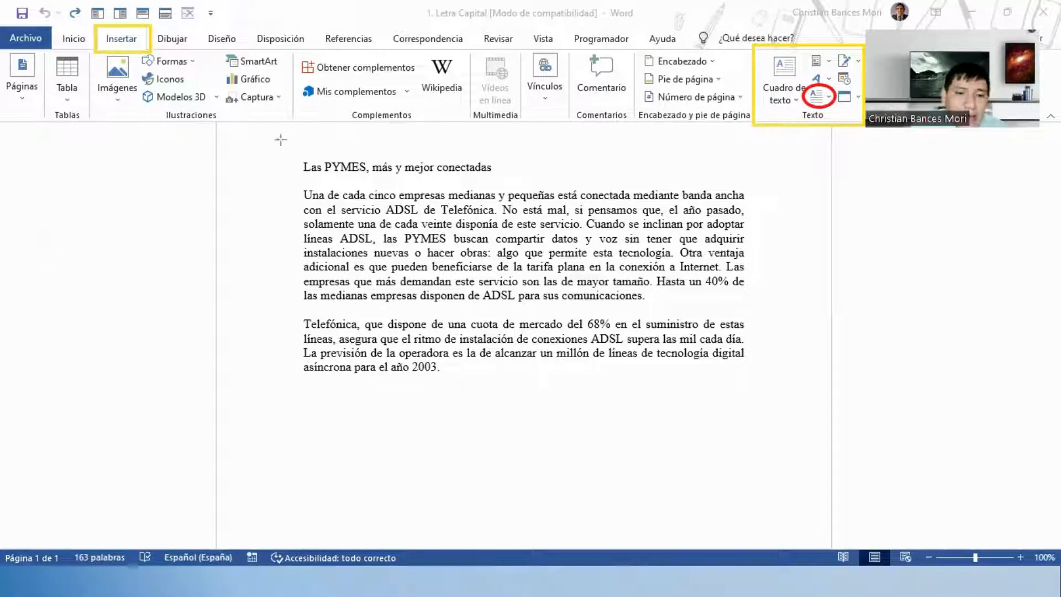
# Insert an "En texto" drop cap at the start of the paragraph beginning "Una de cada cinco".
pyautogui.click(303, 203)
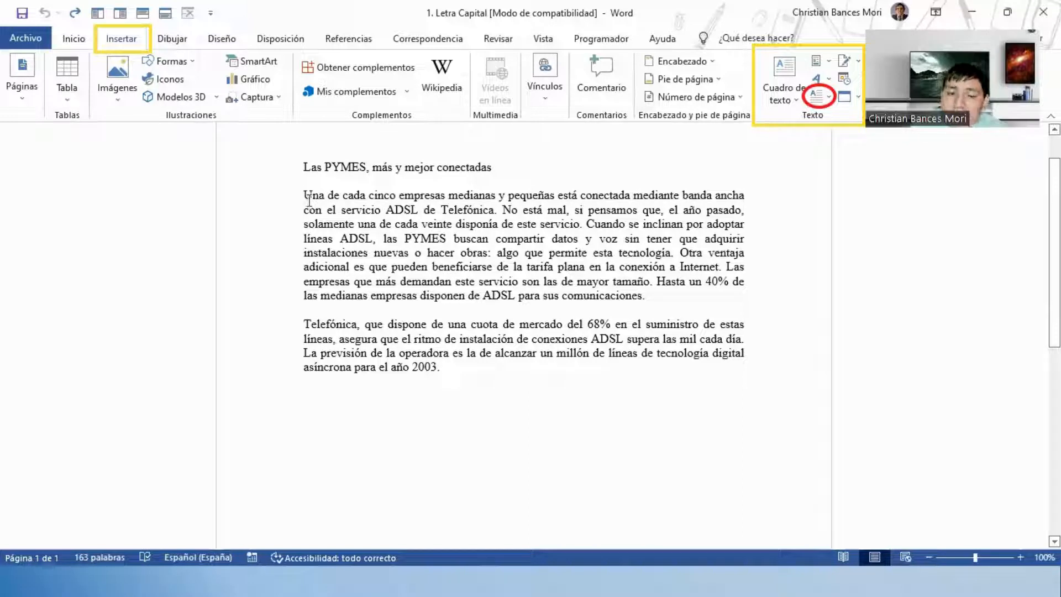
pyautogui.click(829, 99)
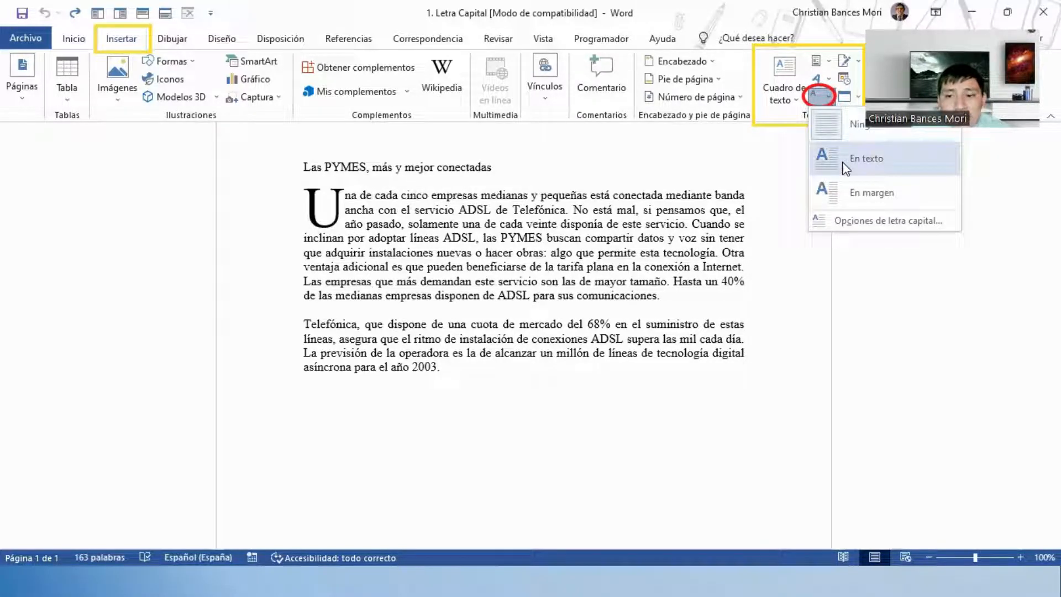
pyautogui.click(845, 167)
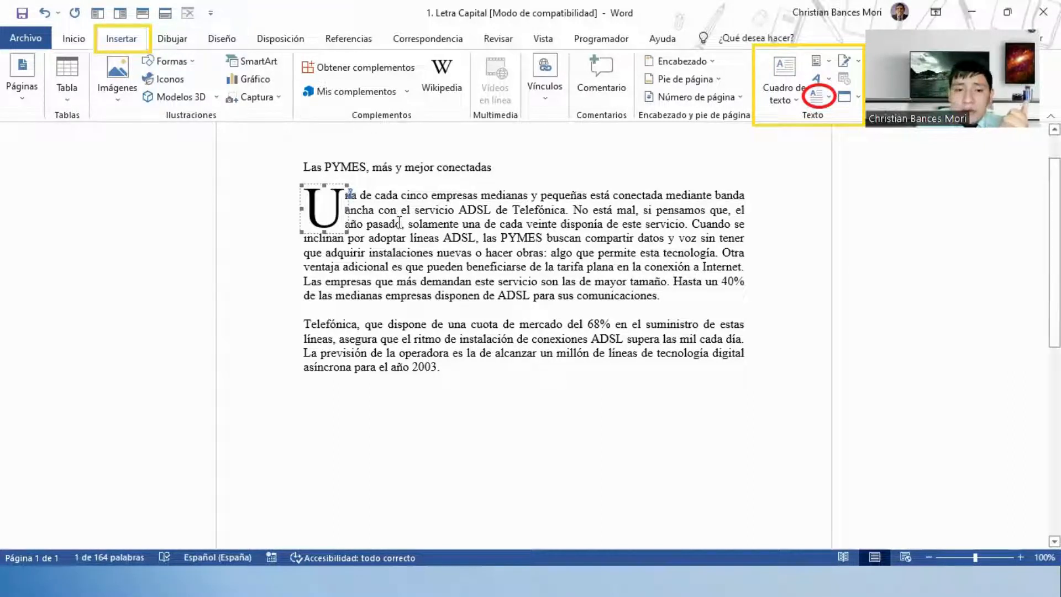
# Compare the font size of the first body paragraph's text with that of its drop cap.
pyautogui.click(392, 194)
pyautogui.moveTo(359, 195); pyautogui.dragTo(497, 224)
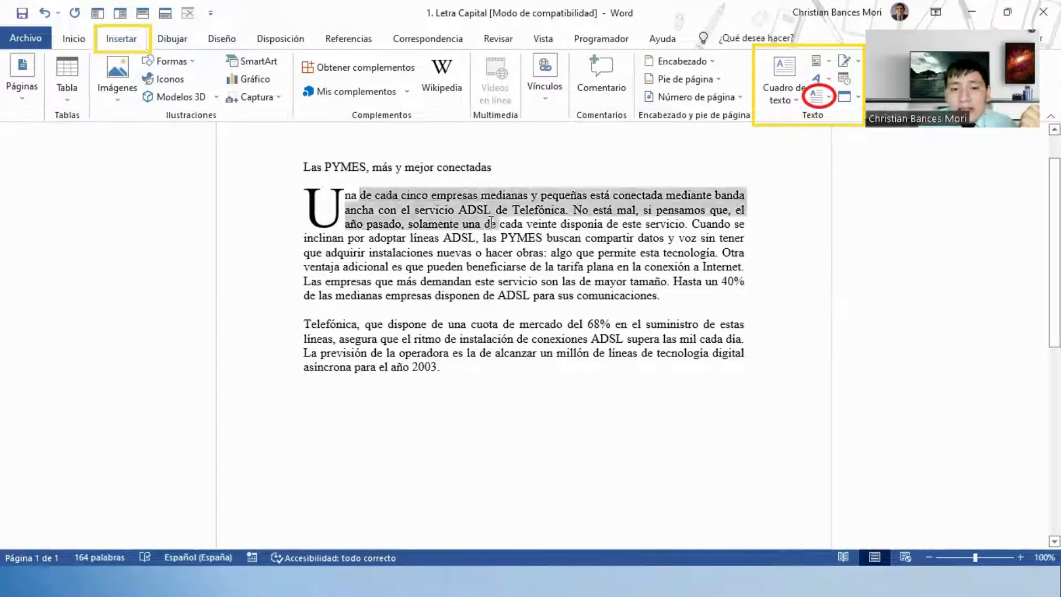
pyautogui.click(64, 34)
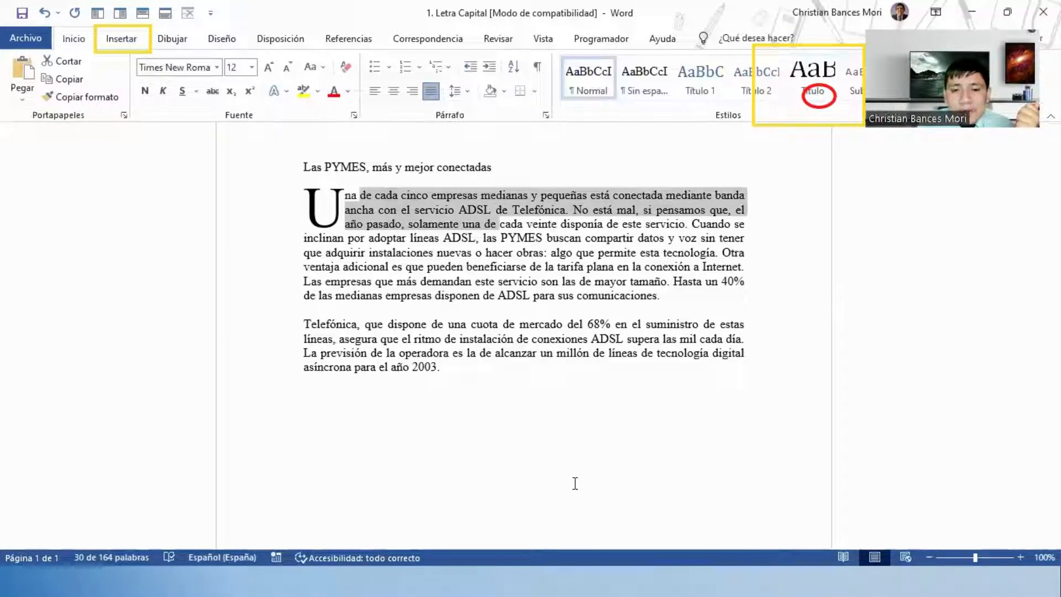
pyautogui.click(357, 210)
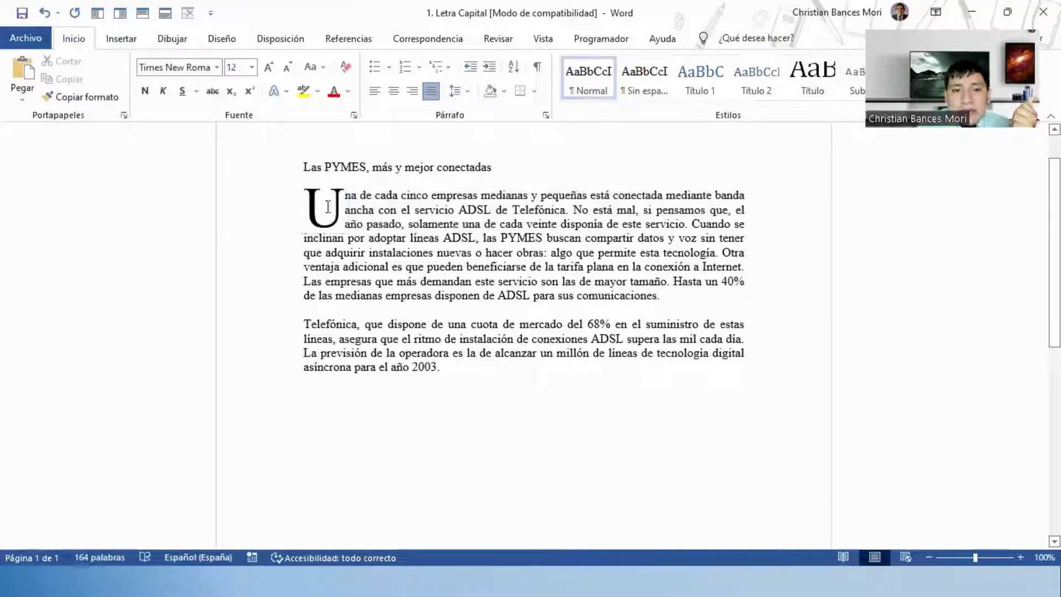
pyautogui.click(310, 195)
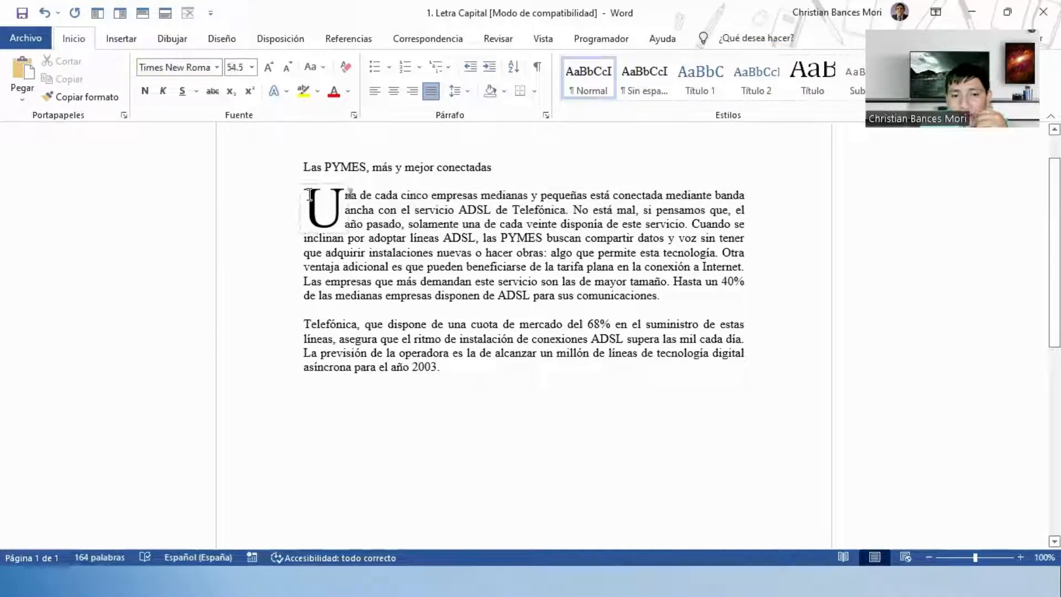
# Set the drop cap "U" to span 6 lines in the drop cap options.
pyautogui.click(121, 38)
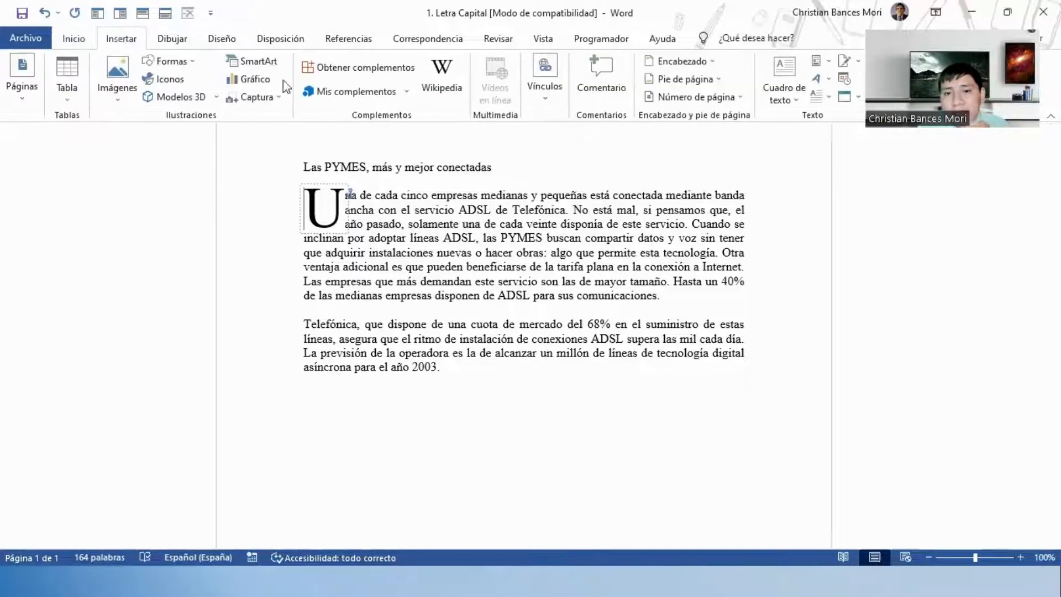
pyautogui.click(827, 97)
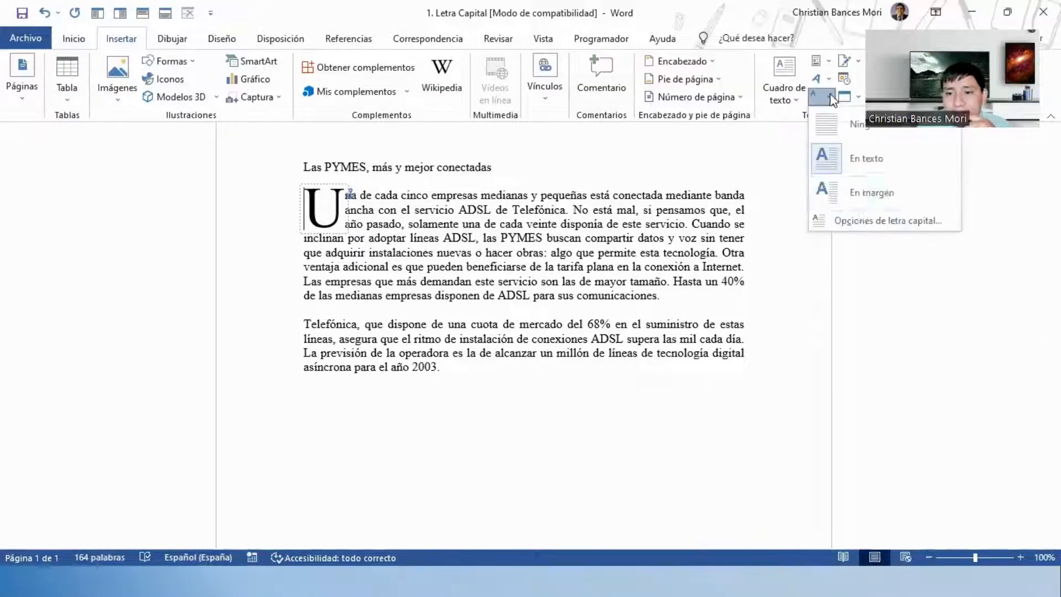
pyautogui.click(861, 220)
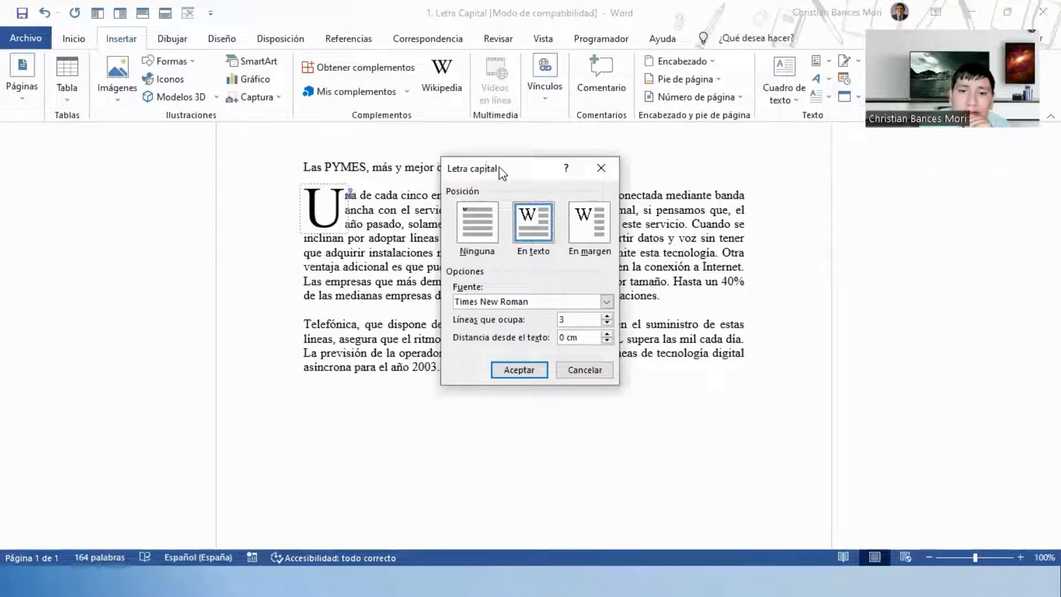
pyautogui.moveTo(500, 167); pyautogui.dragTo(517, 150)
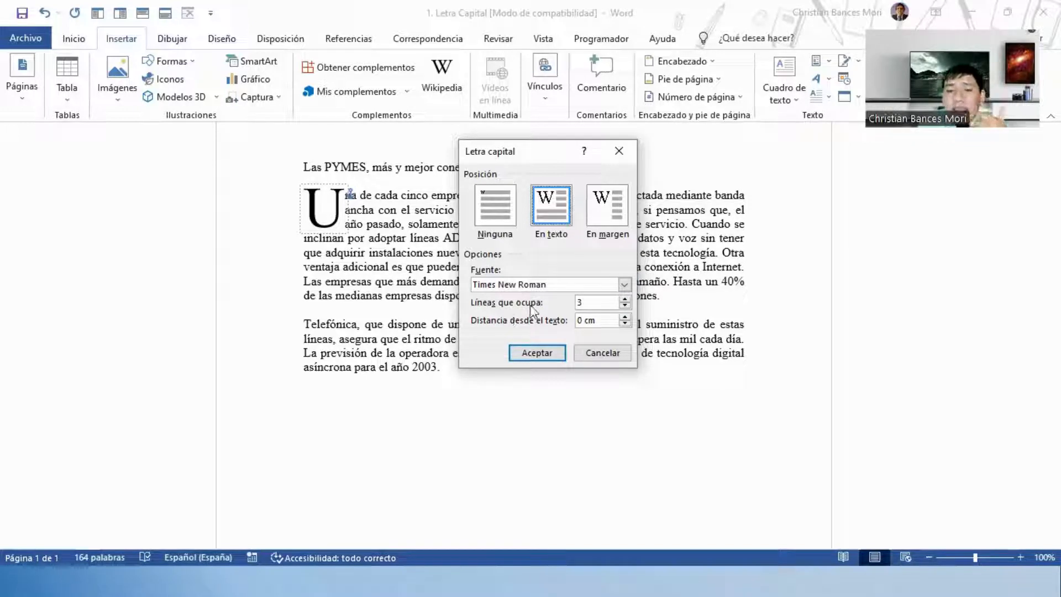
pyautogui.click(625, 299)
pyautogui.click(625, 300)
pyautogui.click(625, 299)
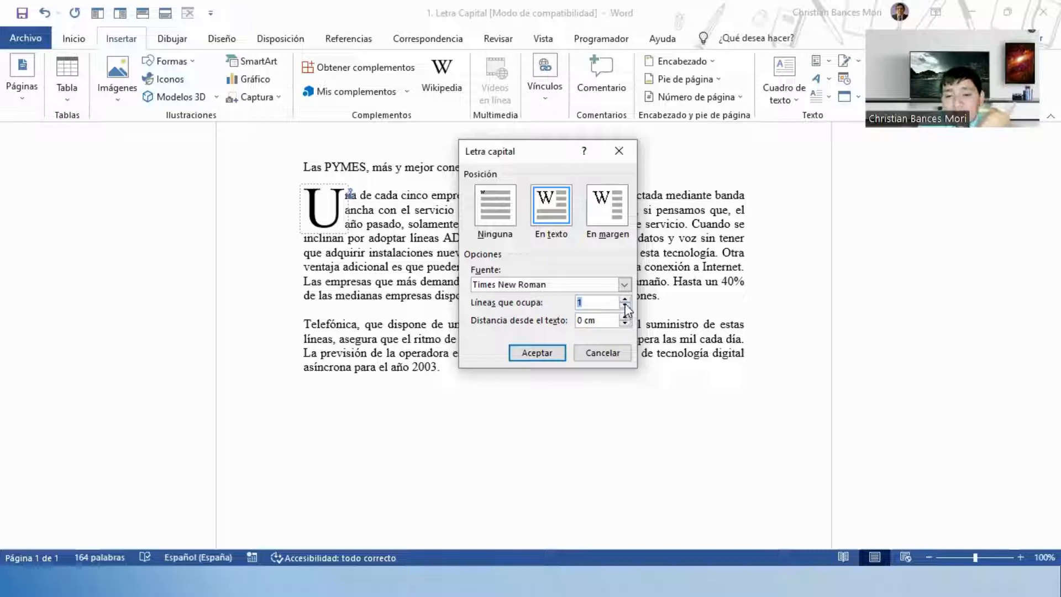
pyautogui.click(625, 299)
pyautogui.click(625, 299)
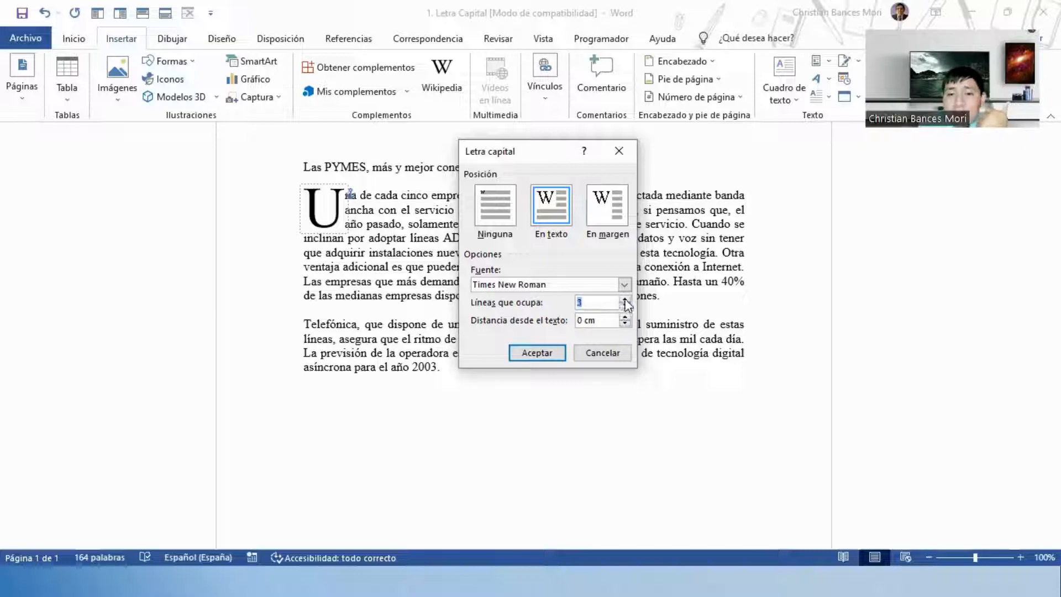
pyautogui.click(625, 299)
pyautogui.click(625, 299)
pyautogui.click(626, 299)
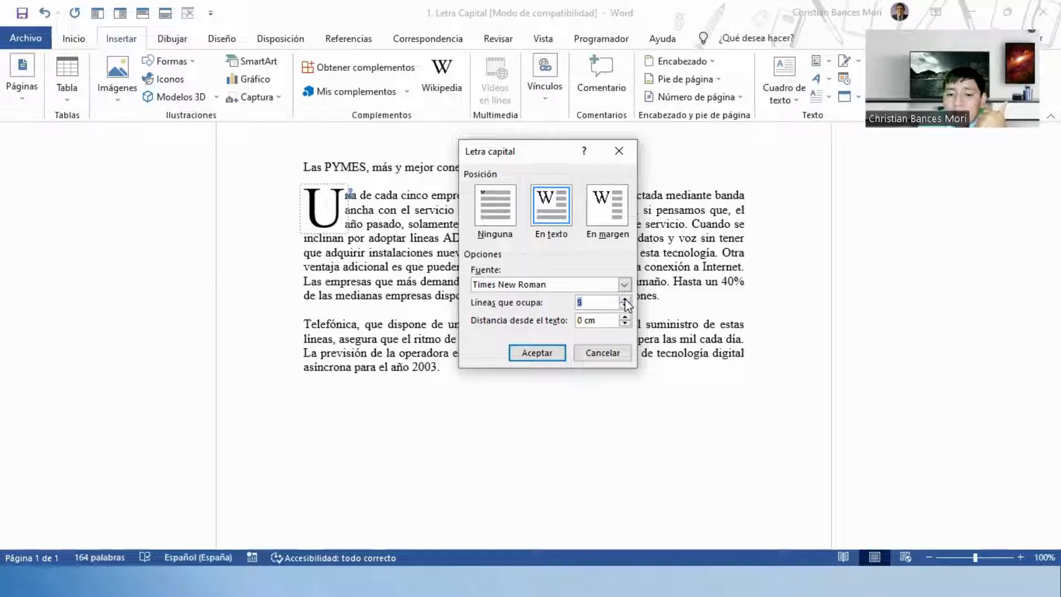
pyautogui.click(625, 300)
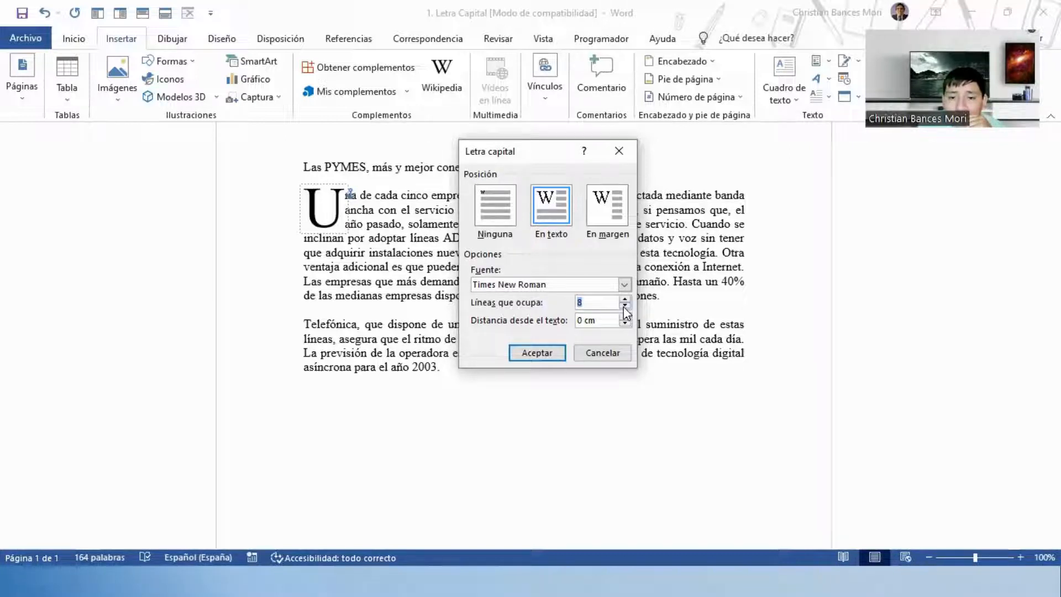
pyautogui.click(624, 307)
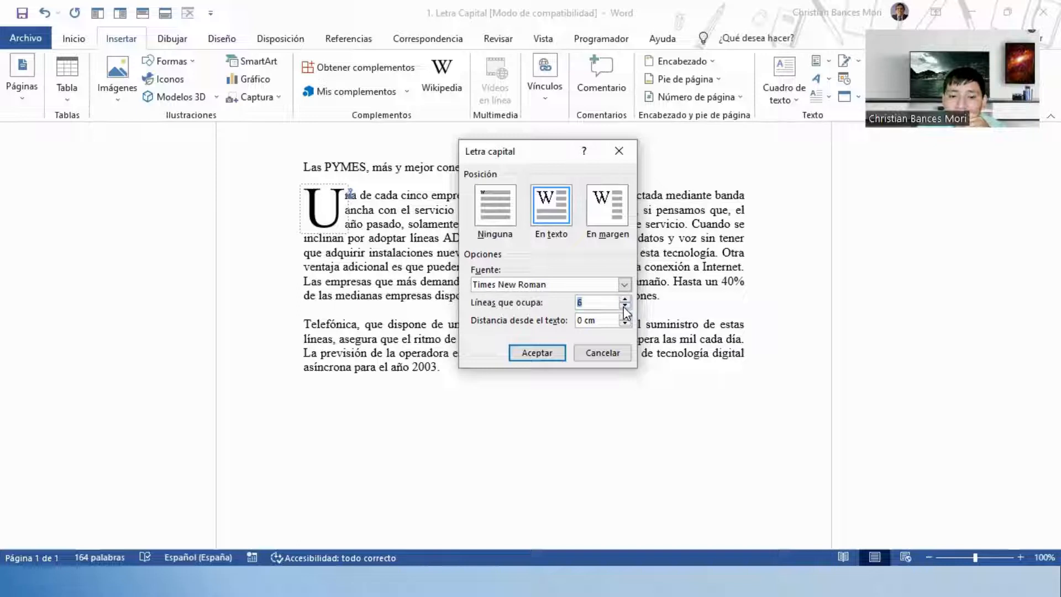
pyautogui.click(541, 352)
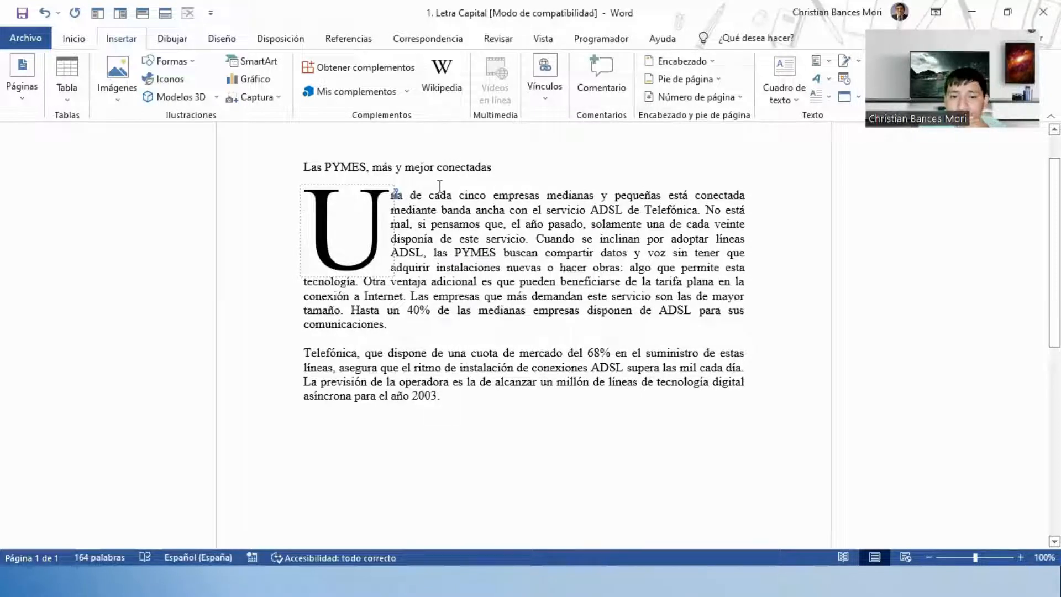
pyautogui.click(433, 204)
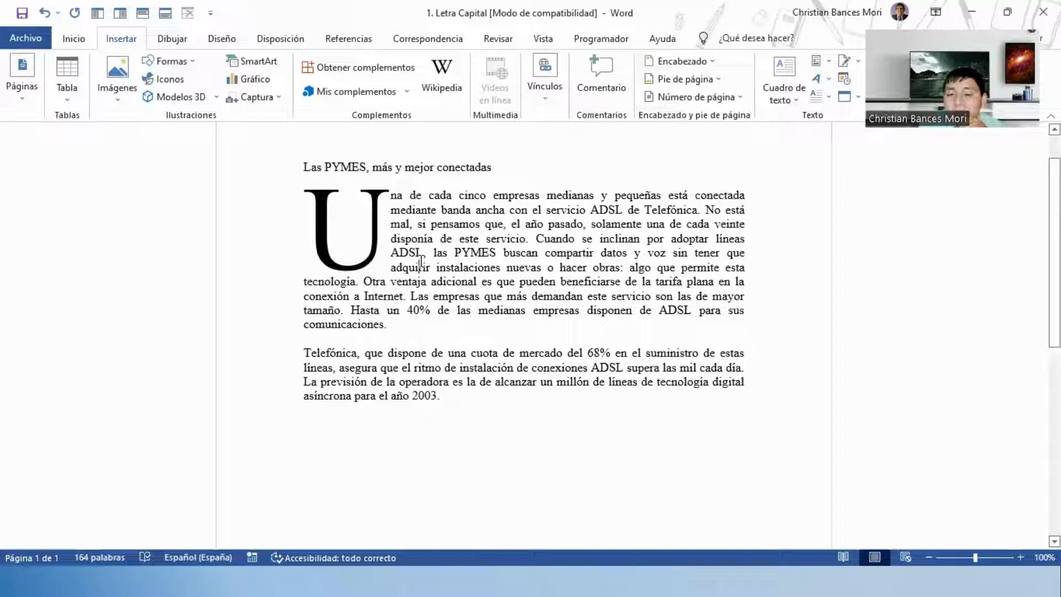
# Change the font of the drop cap "U" to Bodoni MT Black in the drop cap options.
pyautogui.click(309, 211)
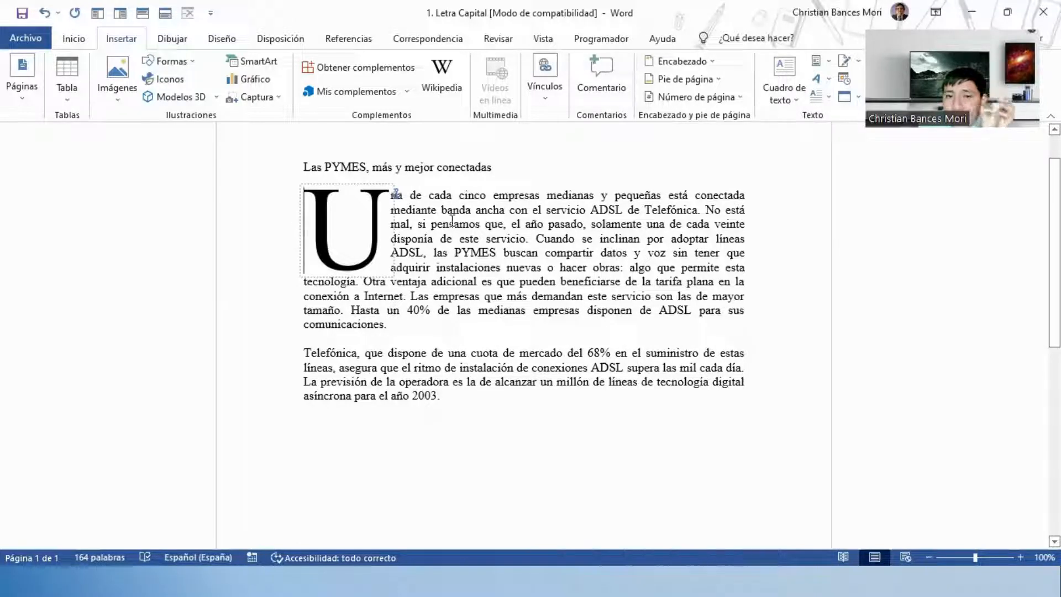
pyautogui.click(826, 100)
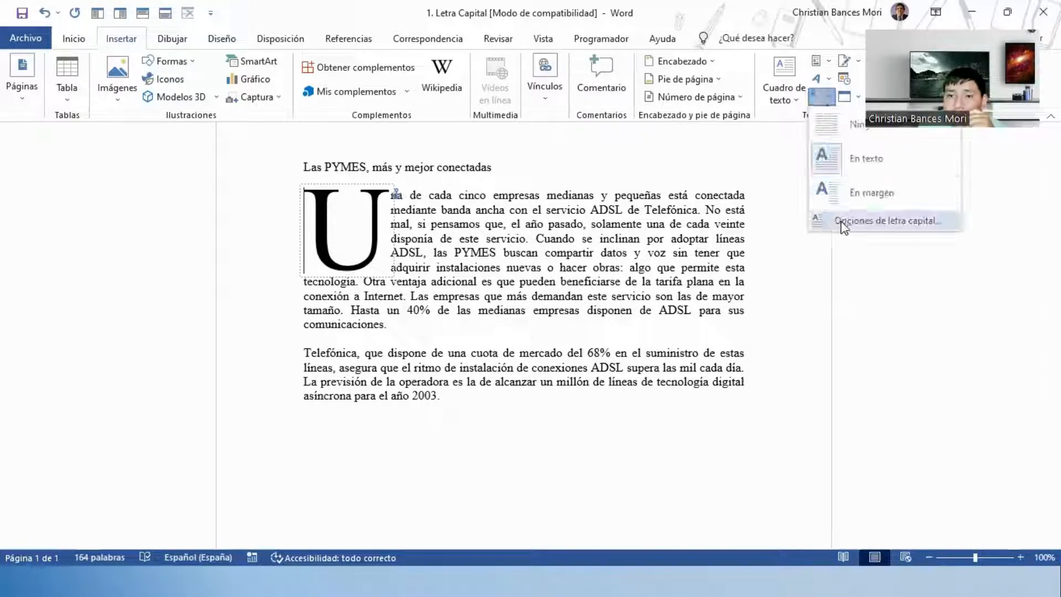
pyautogui.click(884, 220)
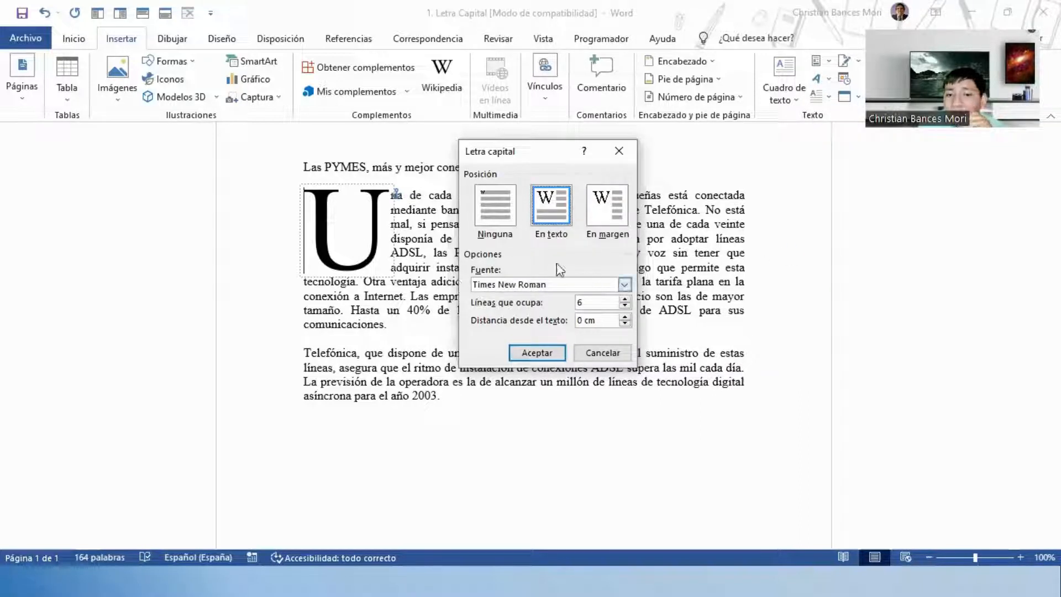
pyautogui.click(627, 282)
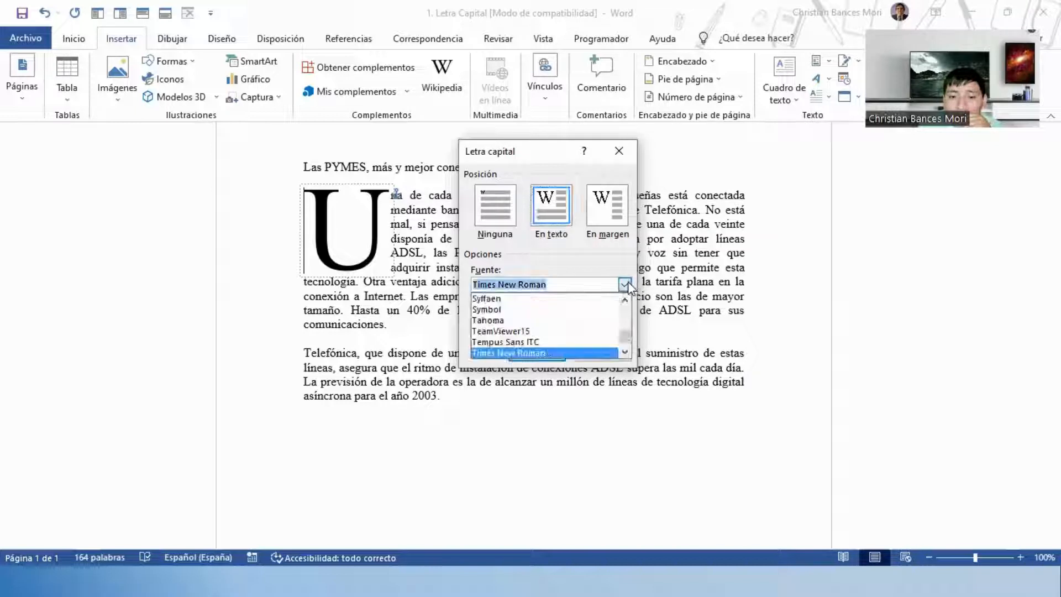
pyautogui.moveTo(629, 334); pyautogui.dragTo(628, 307)
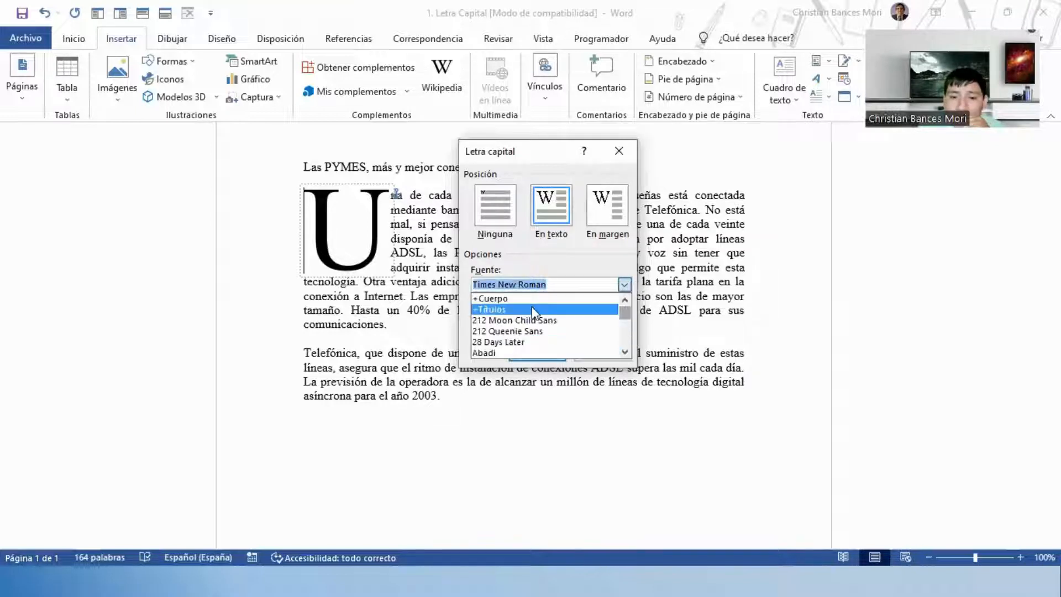
pyautogui.scroll(-2, 533, 312)
pyautogui.scroll(-2, 542, 349)
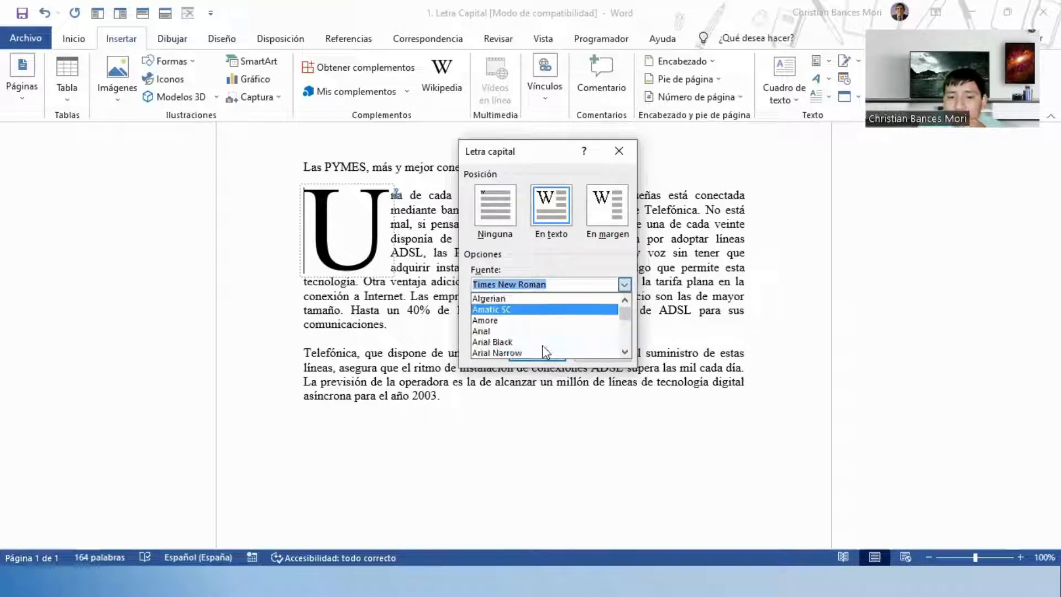
pyautogui.click(625, 352)
pyautogui.click(625, 352)
pyautogui.click(625, 352)
pyautogui.click(625, 352)
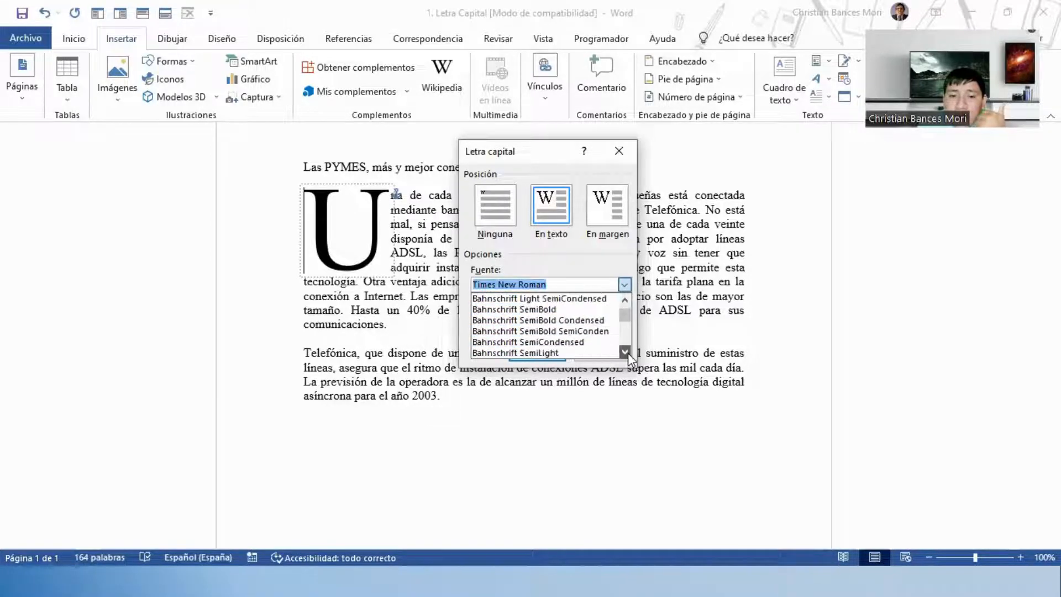
pyautogui.click(625, 352)
pyautogui.click(625, 352)
pyautogui.click(625, 352)
pyautogui.click(625, 352)
pyautogui.click(625, 352)
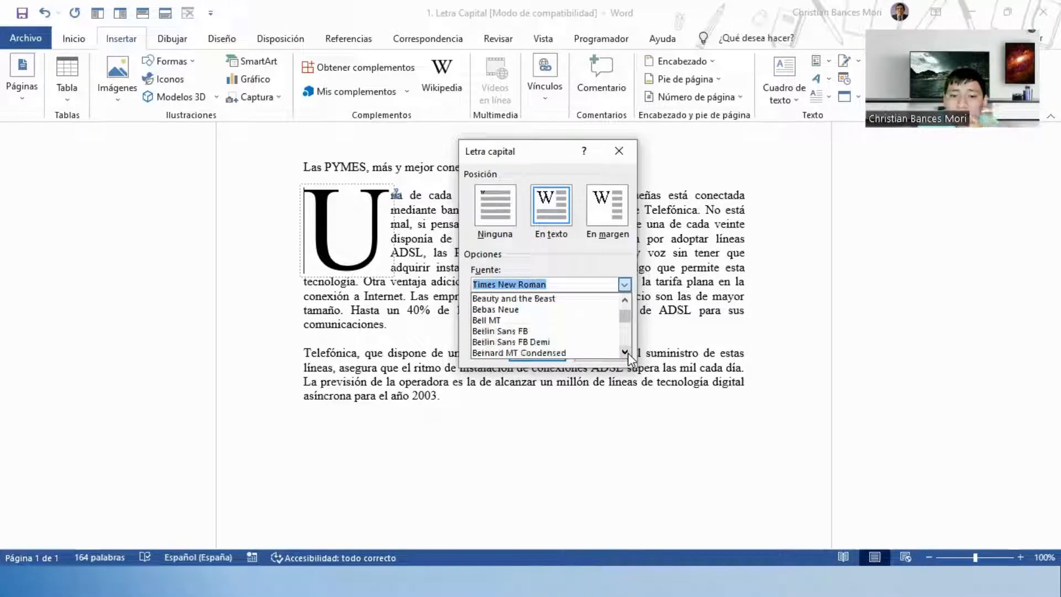
pyautogui.click(626, 352)
pyautogui.click(625, 352)
pyautogui.click(625, 352)
pyautogui.click(625, 352)
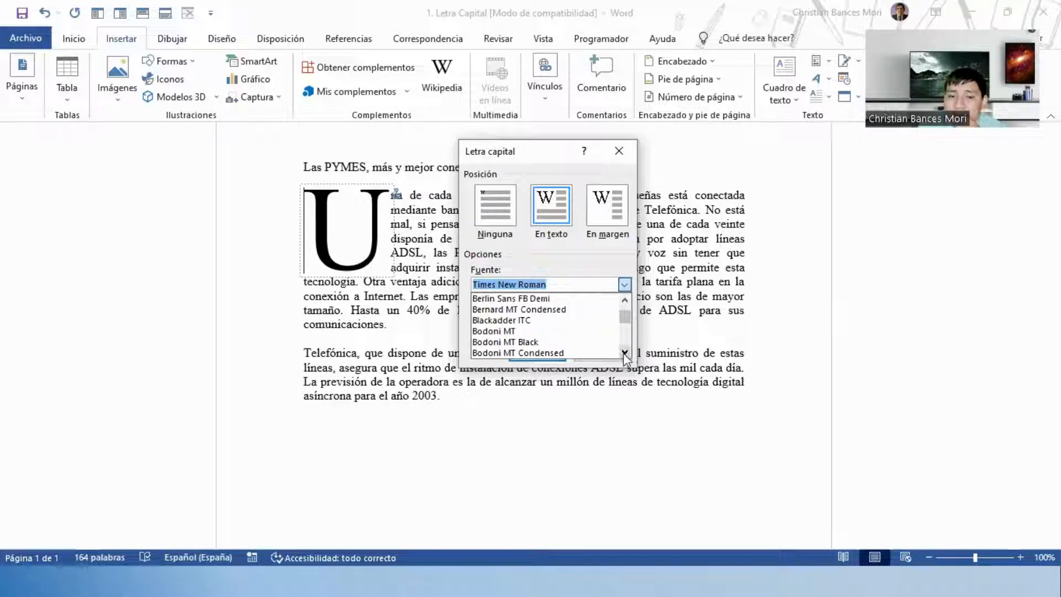
pyautogui.click(529, 340)
pyautogui.click(545, 354)
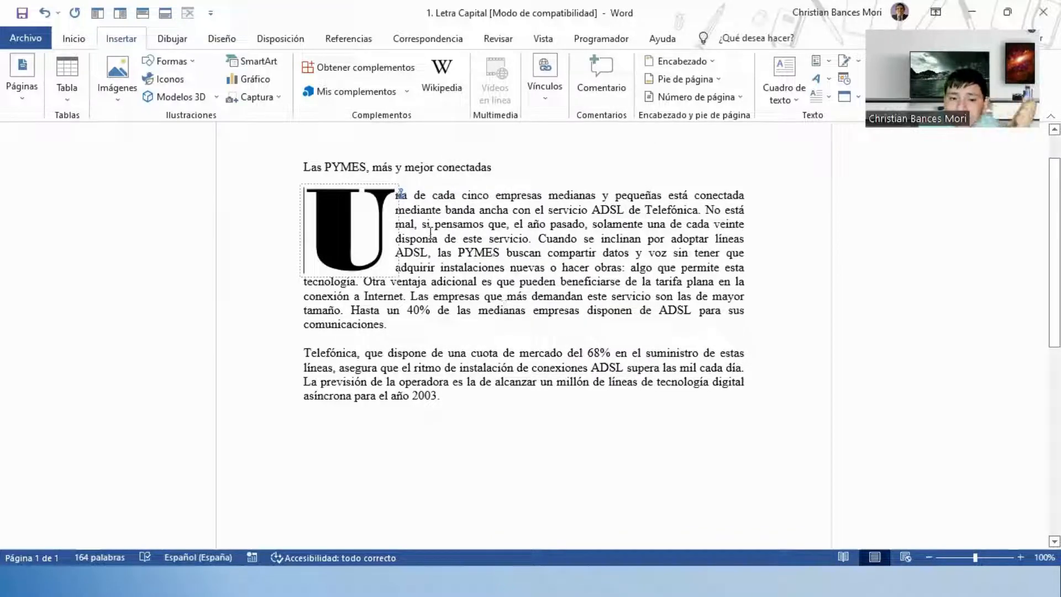
# Compare the font of the first body paragraph's text with that of its drop cap.
pyautogui.moveTo(433, 195); pyautogui.dragTo(584, 310)
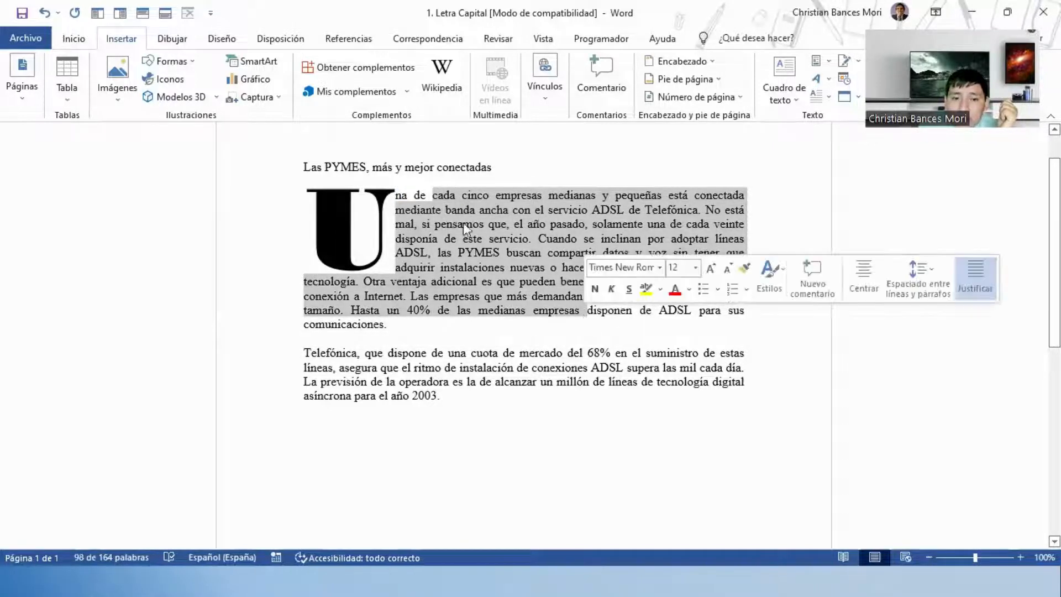
pyautogui.click(88, 38)
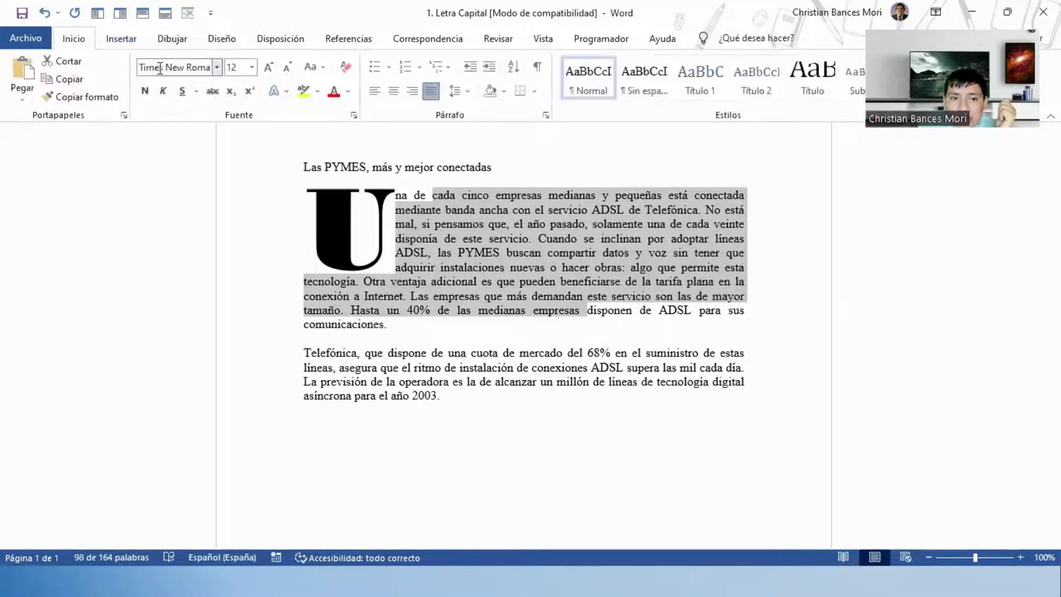
pyautogui.click(354, 210)
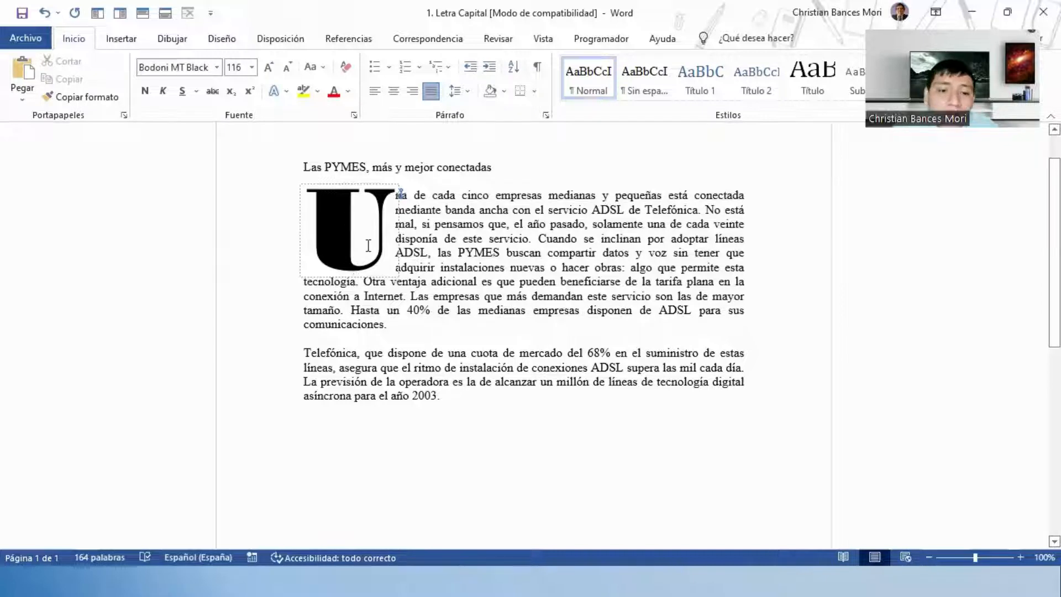
pyautogui.click(509, 225)
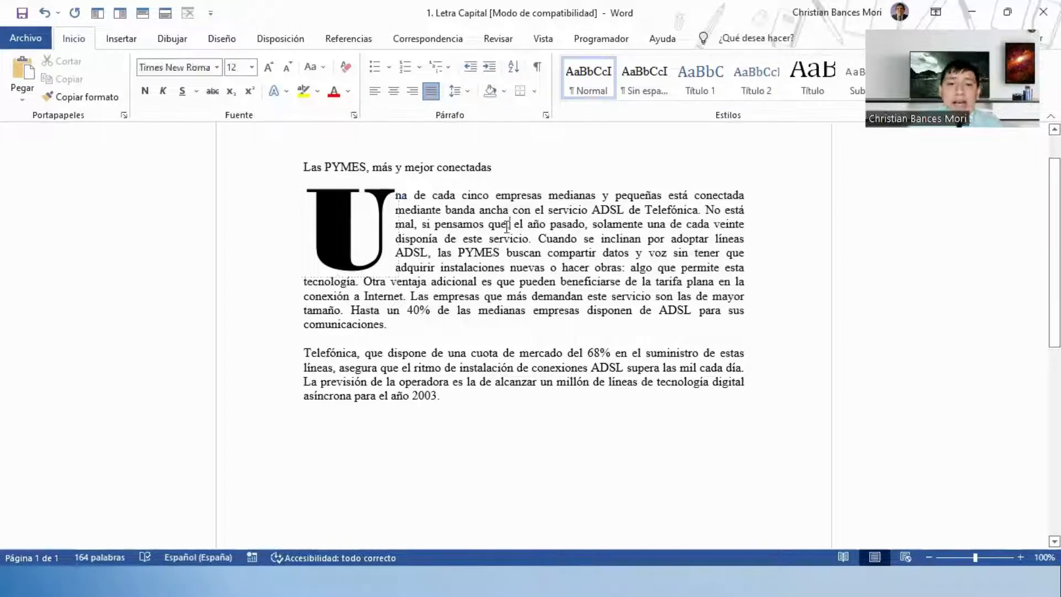
# Set the distance from text of the drop cap "U" to 1 cm in the drop cap options.
pyautogui.click(321, 215)
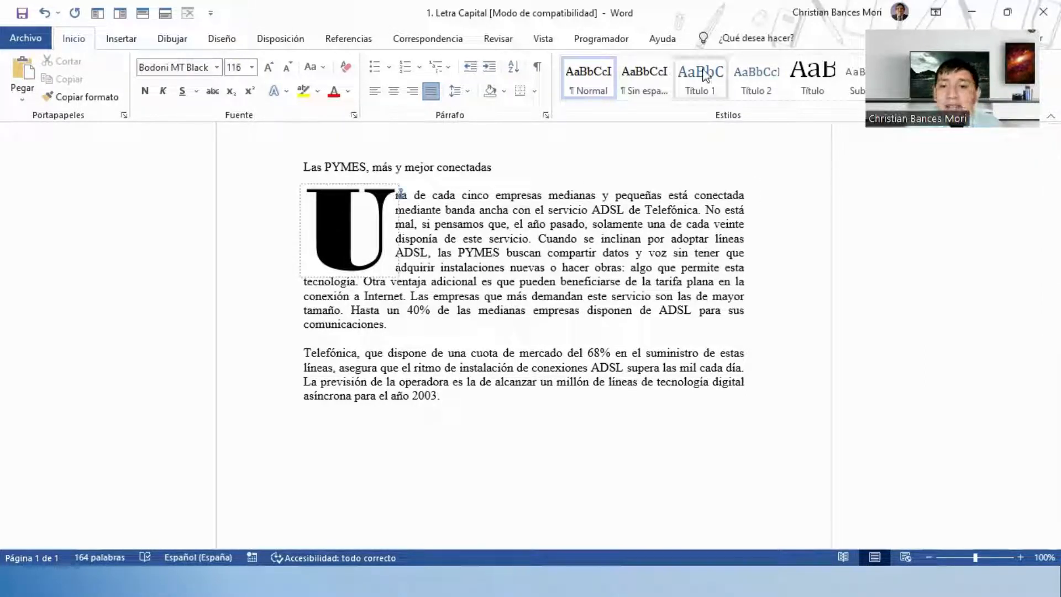
pyautogui.click(121, 38)
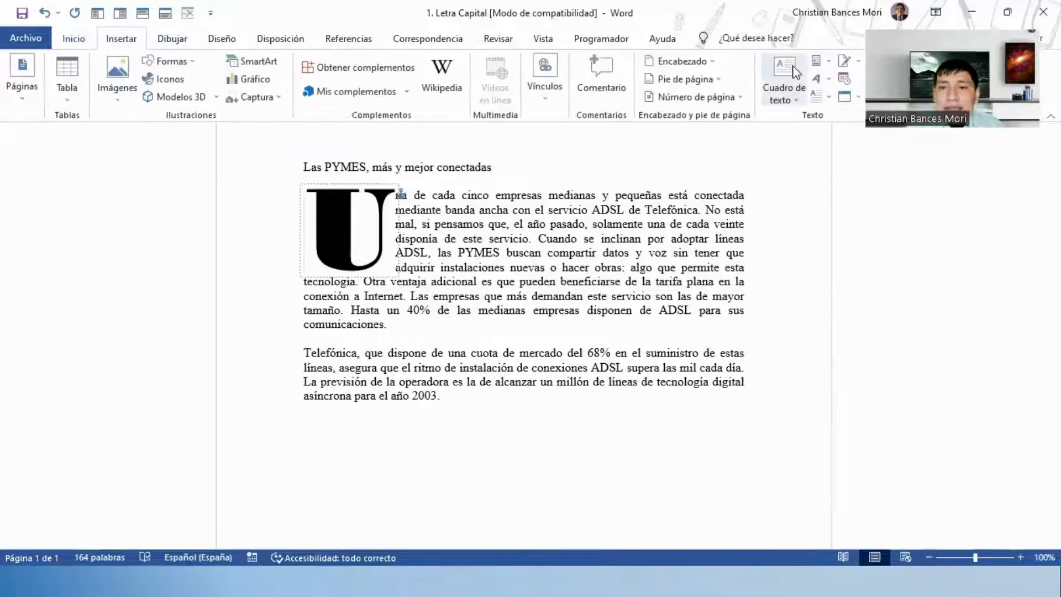
pyautogui.click(835, 104)
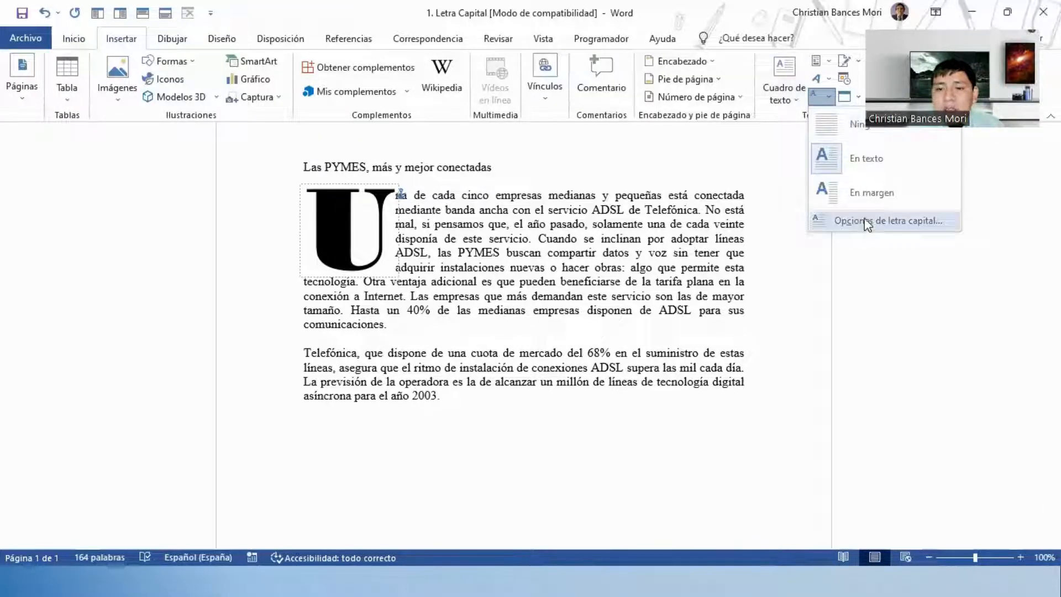
pyautogui.click(863, 221)
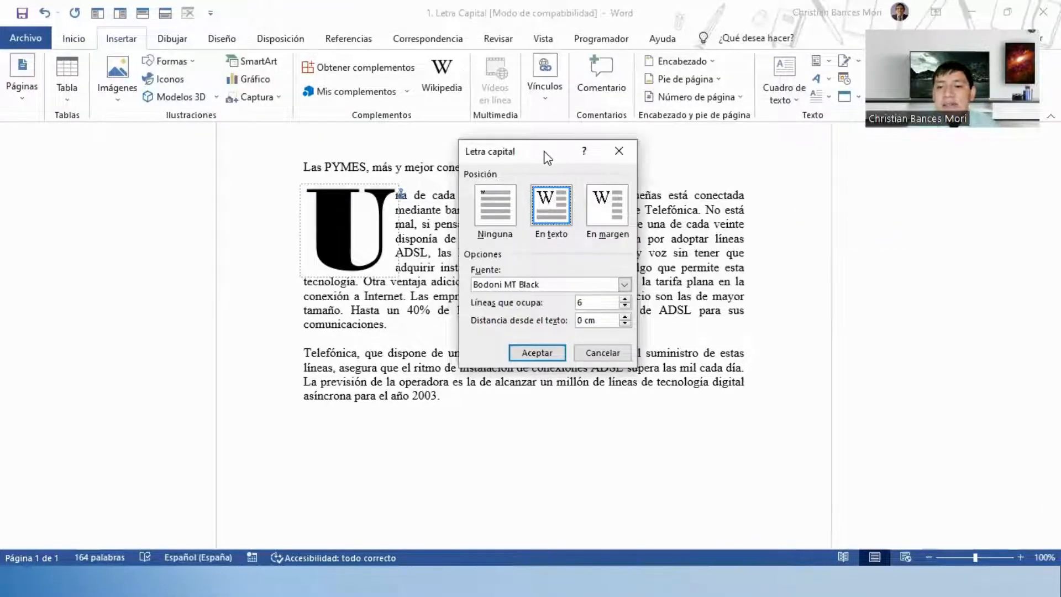
pyautogui.moveTo(547, 158); pyautogui.dragTo(863, 151)
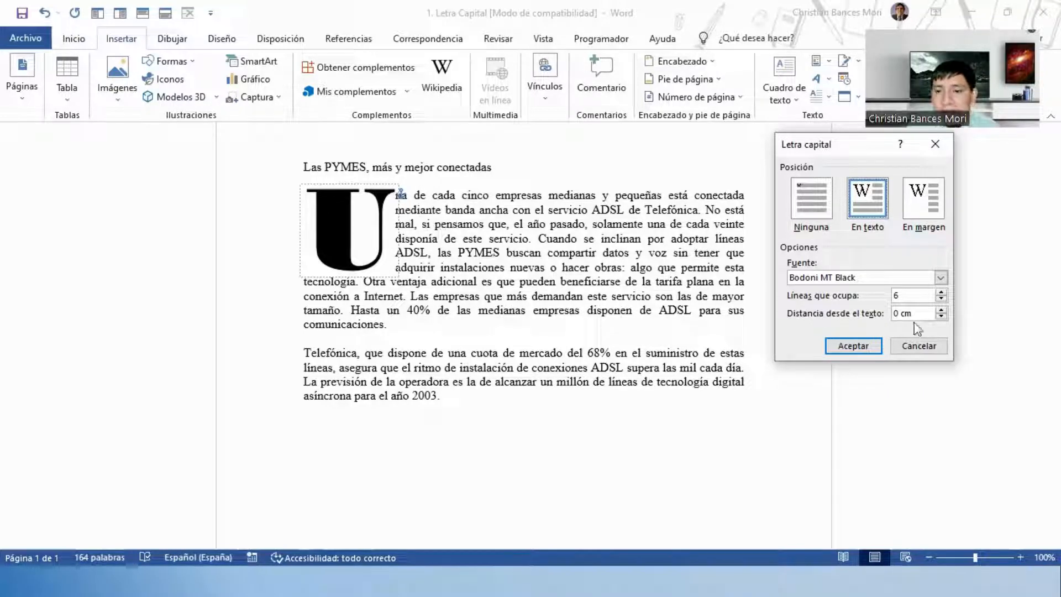
pyautogui.click(941, 309)
pyautogui.click(941, 309)
pyautogui.click(941, 309)
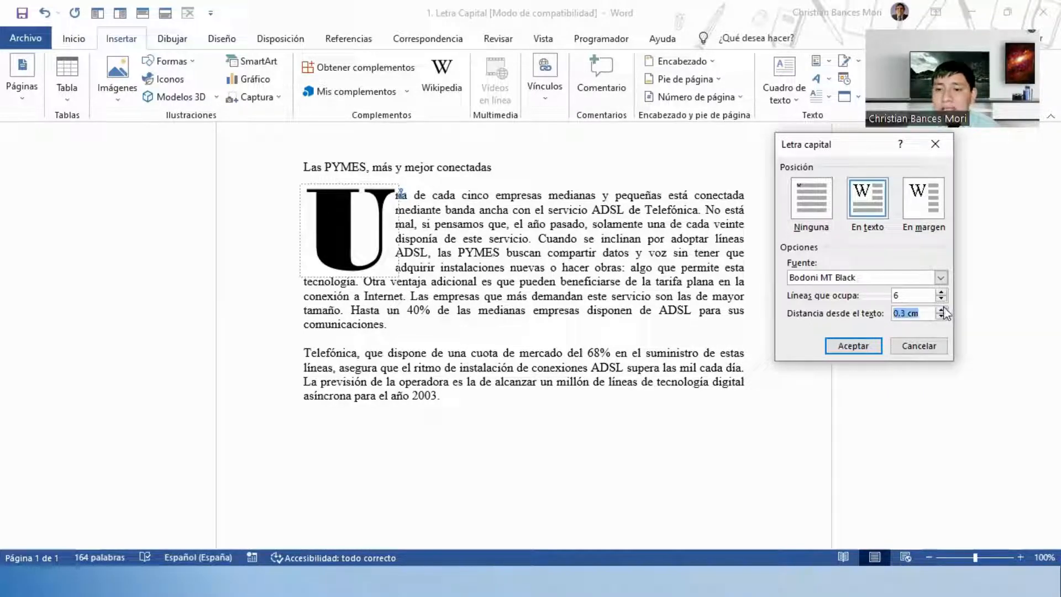
pyautogui.click(942, 310)
pyautogui.click(942, 310)
pyautogui.click(942, 310)
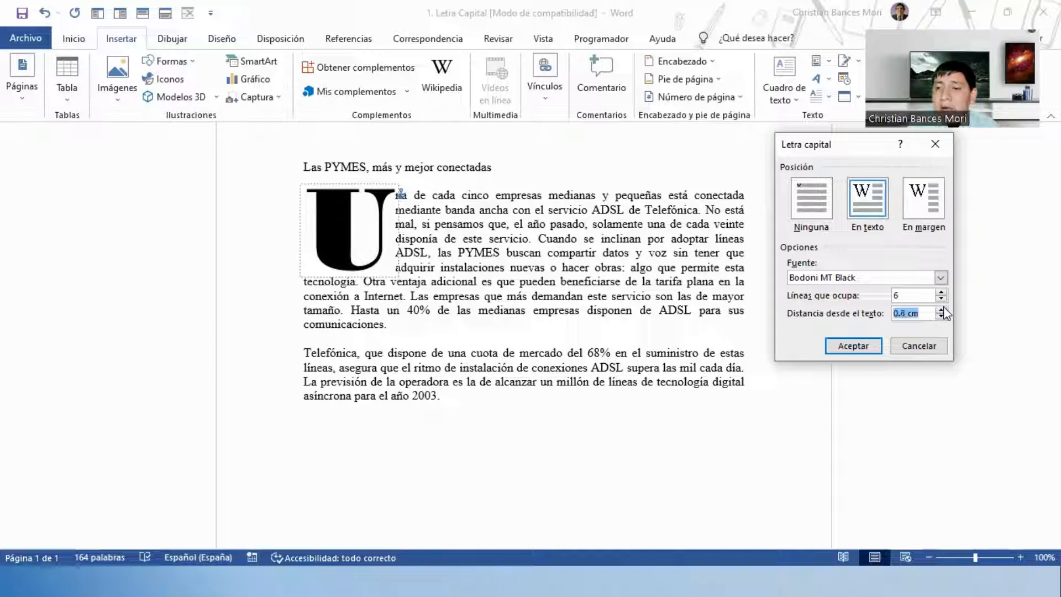
pyautogui.click(942, 310)
pyautogui.click(942, 310)
pyautogui.click(942, 310)
pyautogui.click(942, 310)
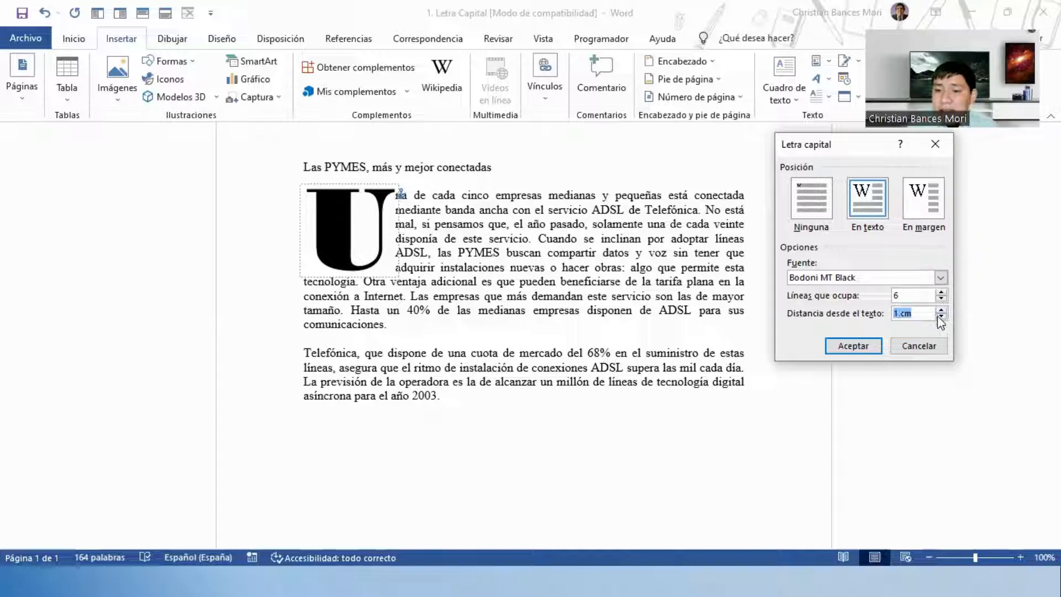
pyautogui.click(835, 346)
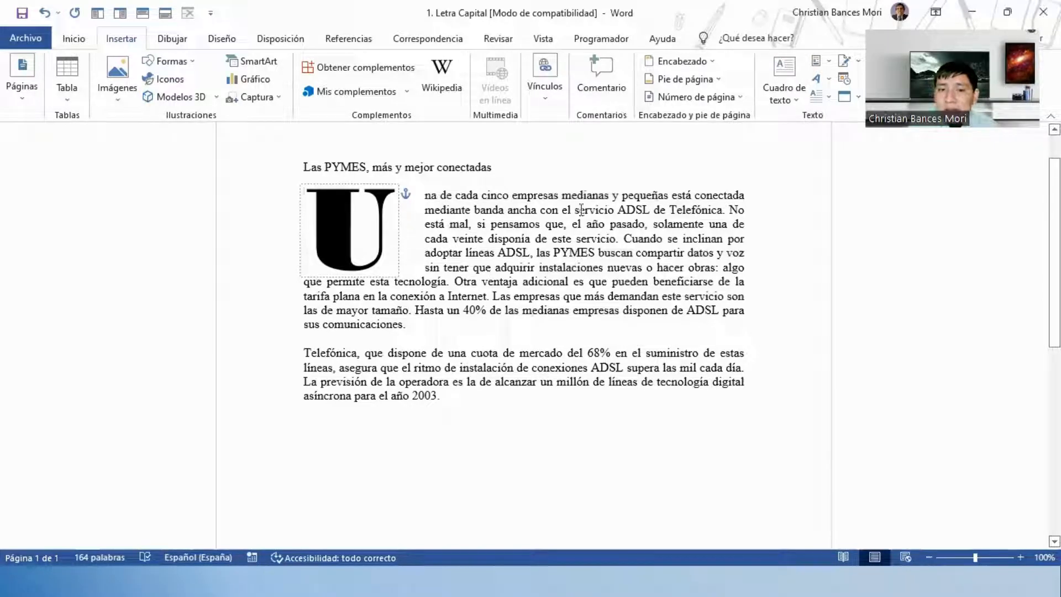
# Reduce the distance from text of the drop cap "U" to 0.3 cm in the drop cap options.
pyautogui.click(821, 96)
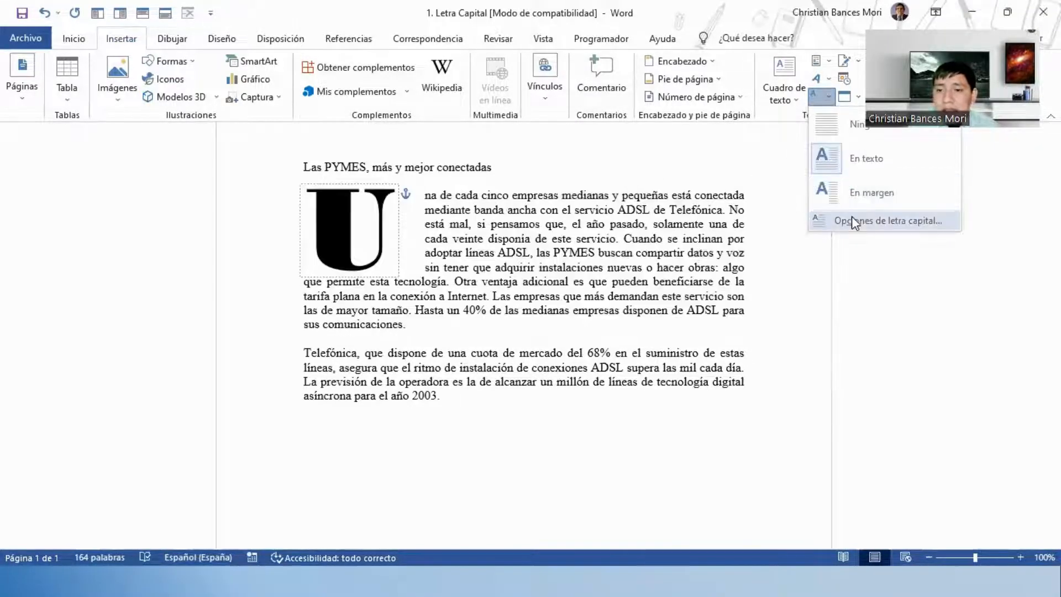
pyautogui.click(853, 221)
pyautogui.click(940, 317)
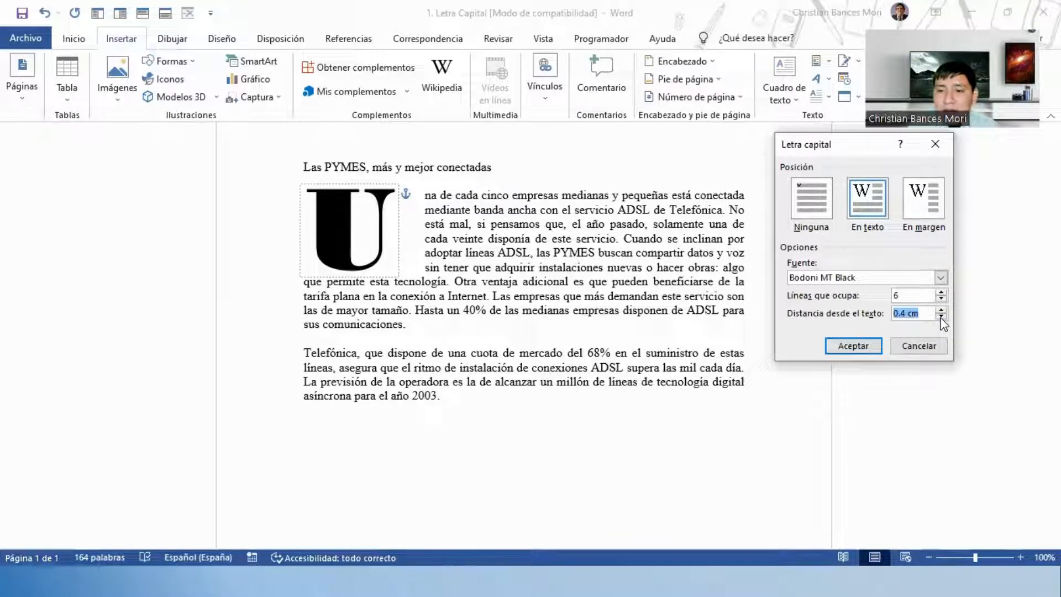
pyautogui.click(853, 346)
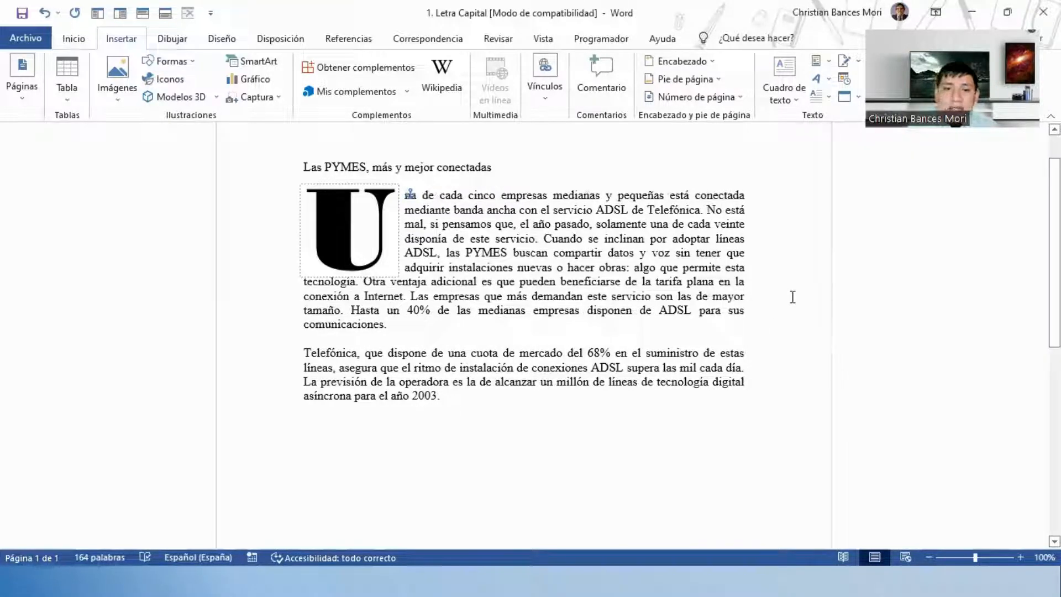
# Add an in-margin drop cap to the second body paragraph, which begins with "Telefónica".
pyautogui.click(792, 297)
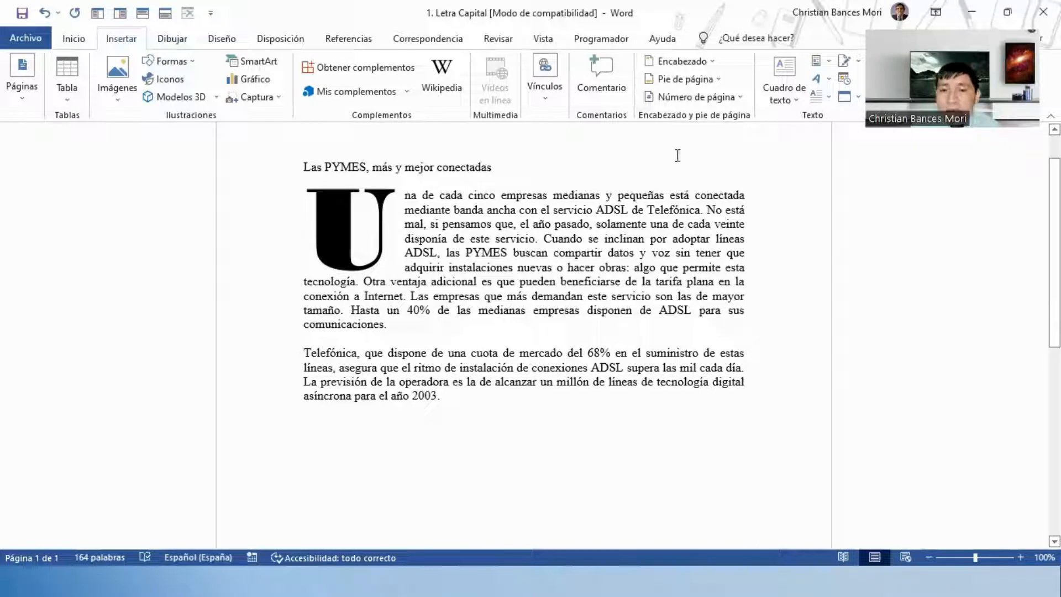
pyautogui.click(822, 97)
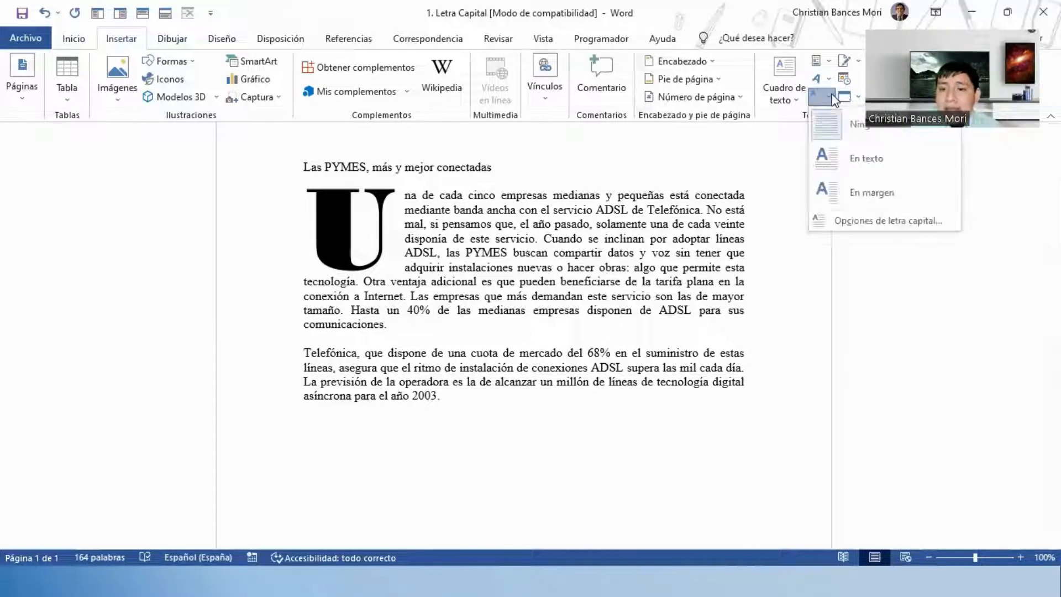
pyautogui.click(867, 194)
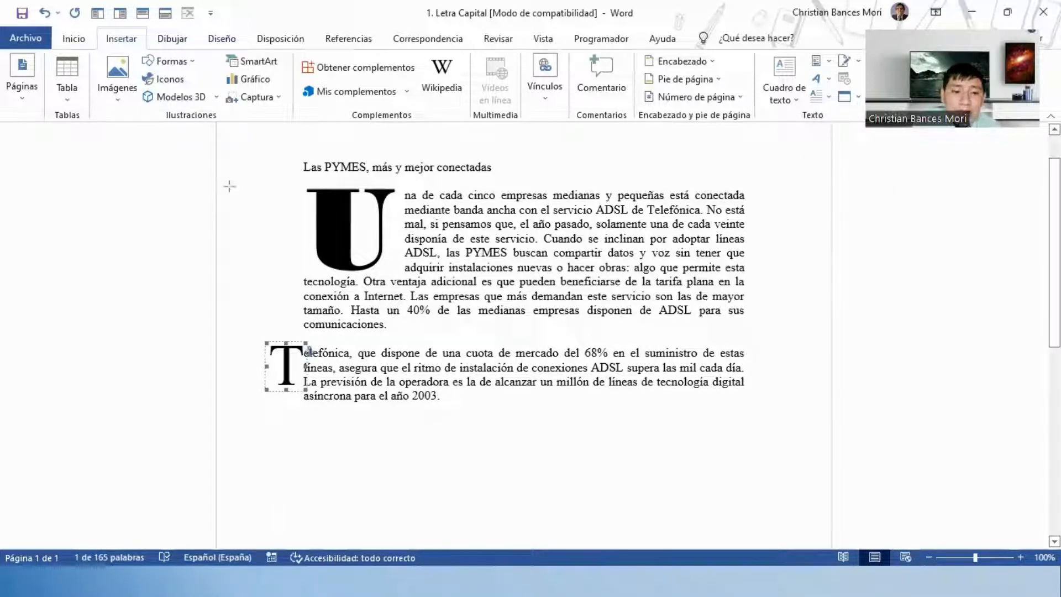
pyautogui.moveTo(246, 131); pyautogui.dragTo(253, 288)
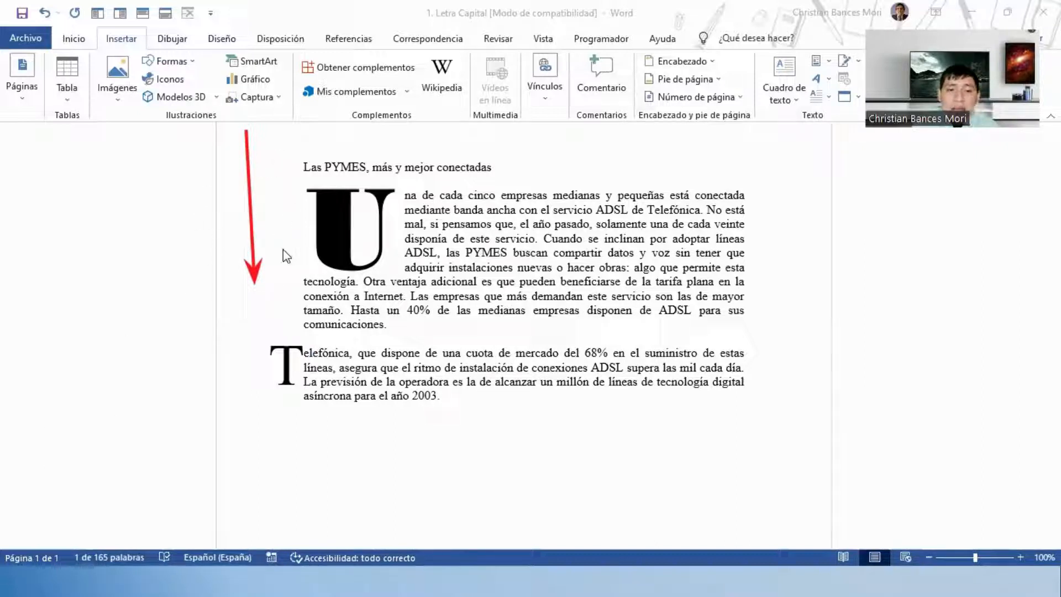
pyautogui.click(261, 227)
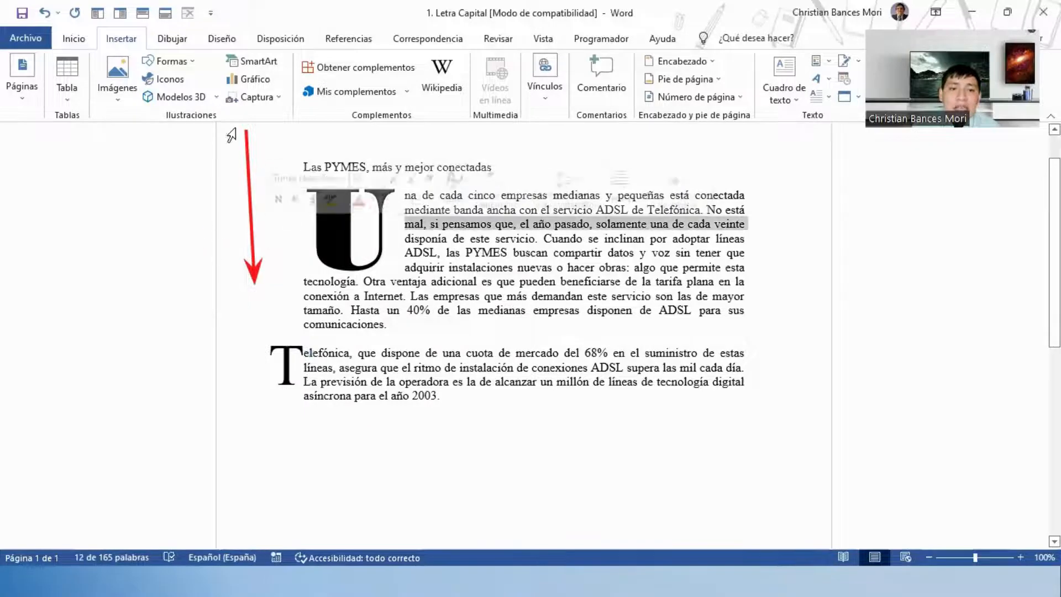
pyautogui.scroll(1, 284, 267)
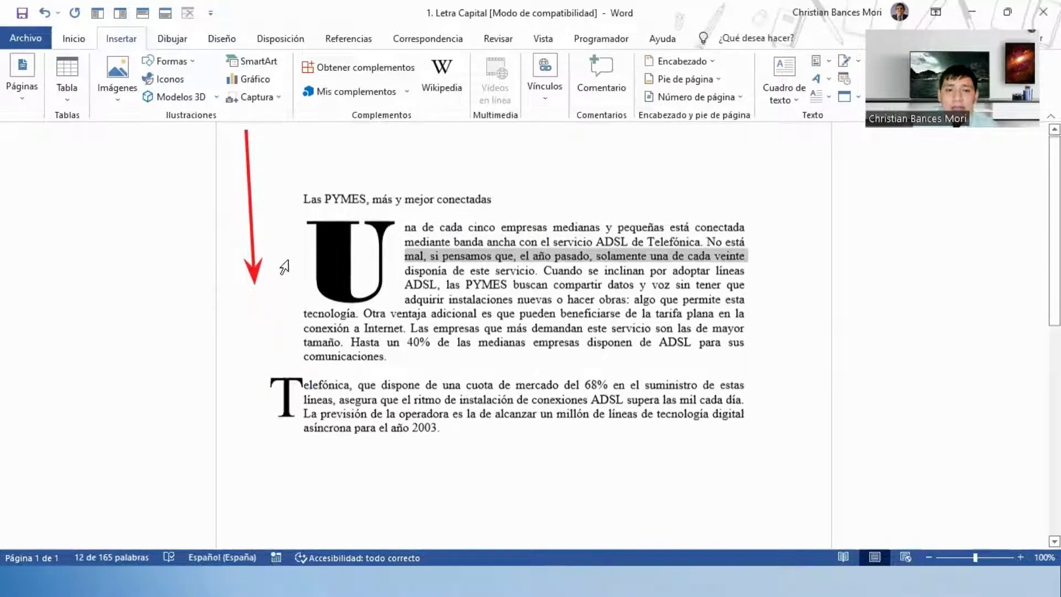
pyautogui.scroll(1, 284, 267)
pyautogui.scroll(-2, 320, 206)
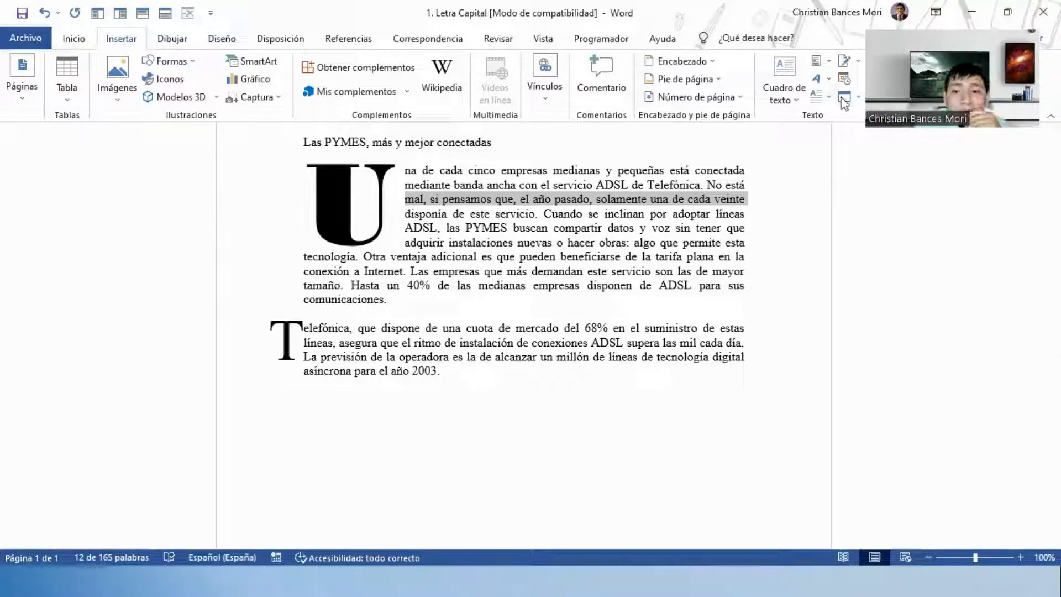
pyautogui.click(785, 83)
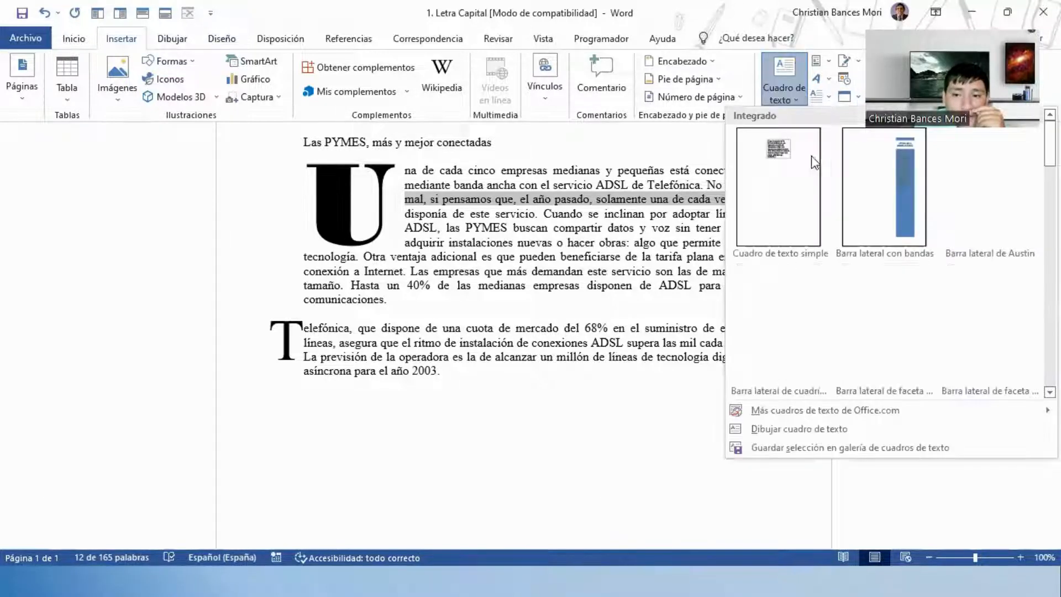
pyautogui.click(823, 97)
pyautogui.click(866, 228)
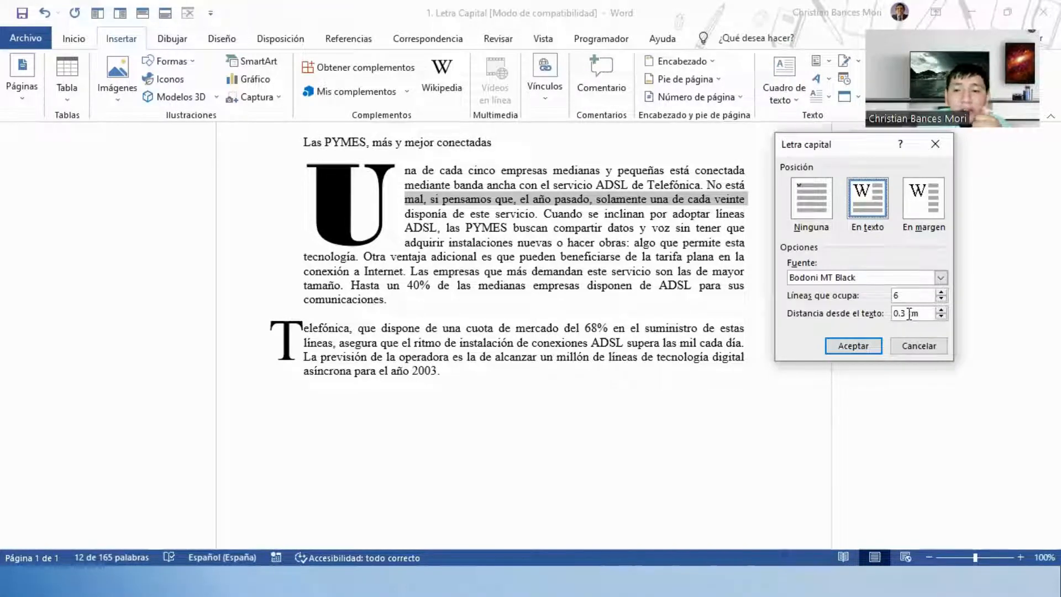
pyautogui.click(274, 327)
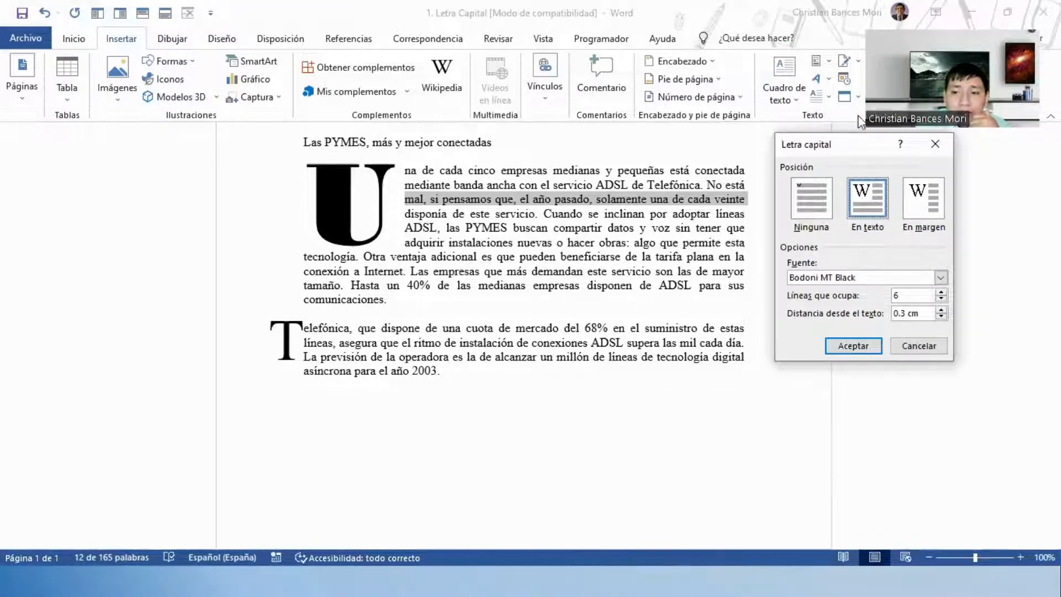
pyautogui.click(936, 145)
# Set the margin drop cap "T" to span 2 lines and use the Arial Black font in the drop cap options.
pyautogui.click(285, 330)
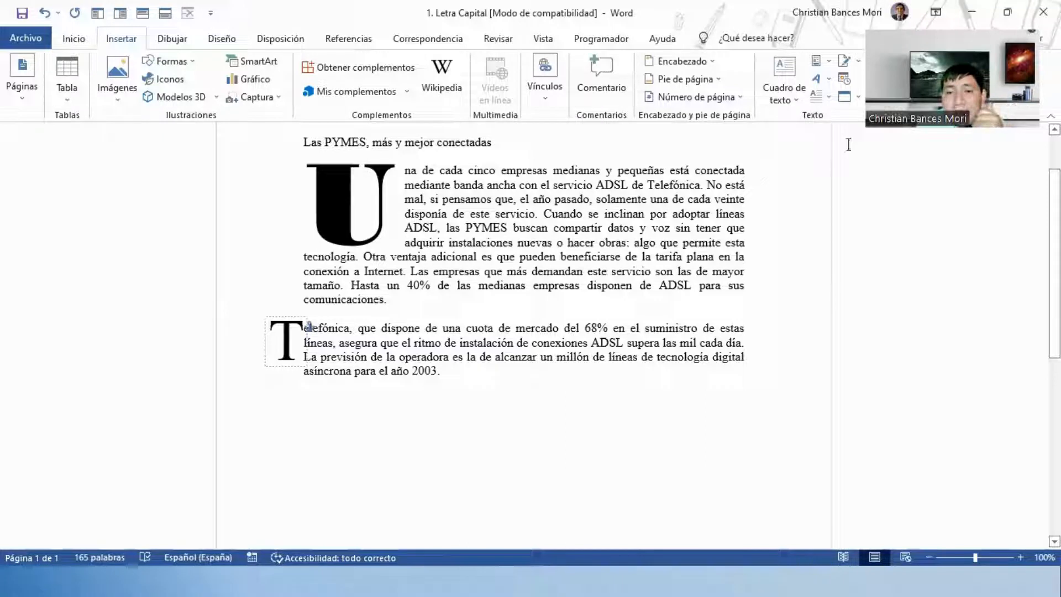
pyautogui.click(818, 79)
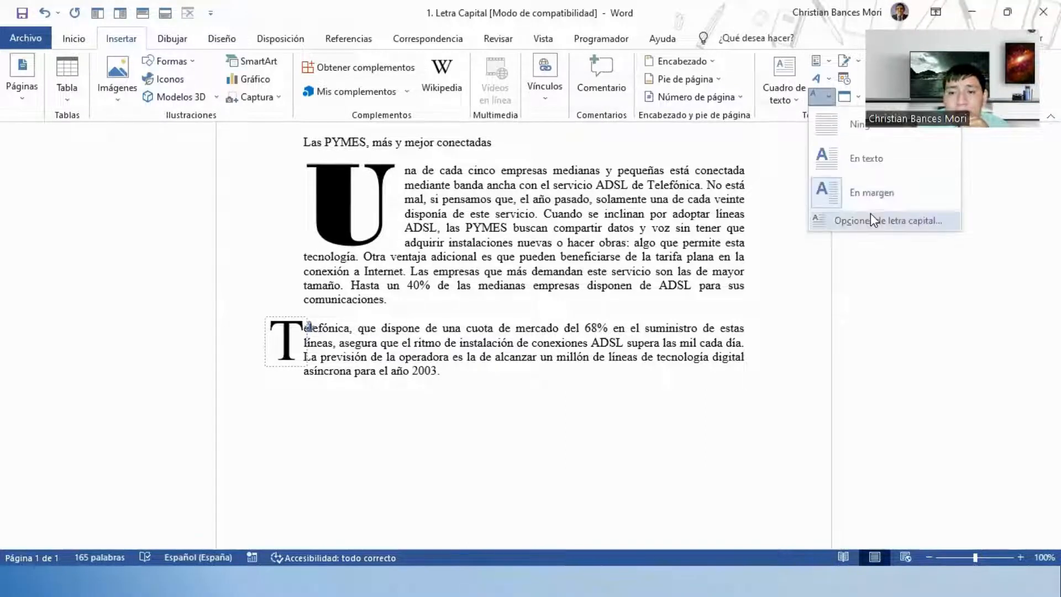
pyautogui.click(870, 215)
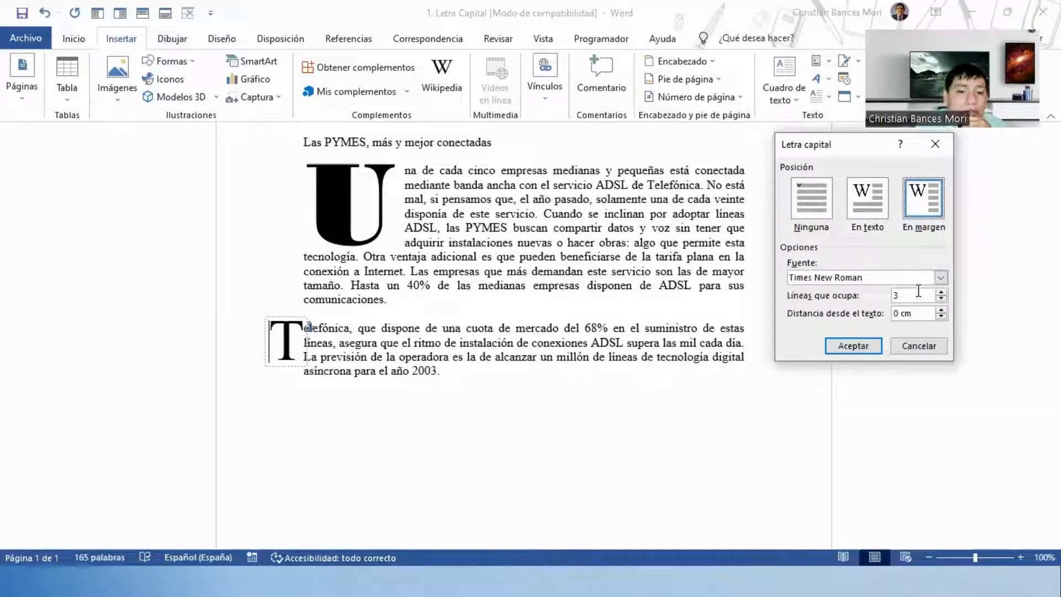
pyautogui.click(941, 298)
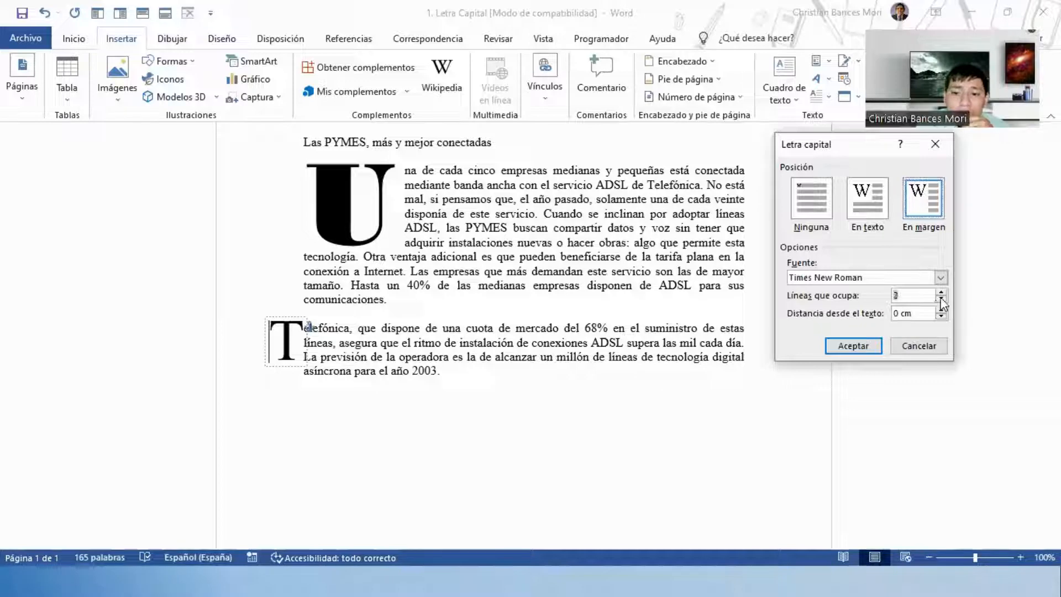
pyautogui.click(941, 278)
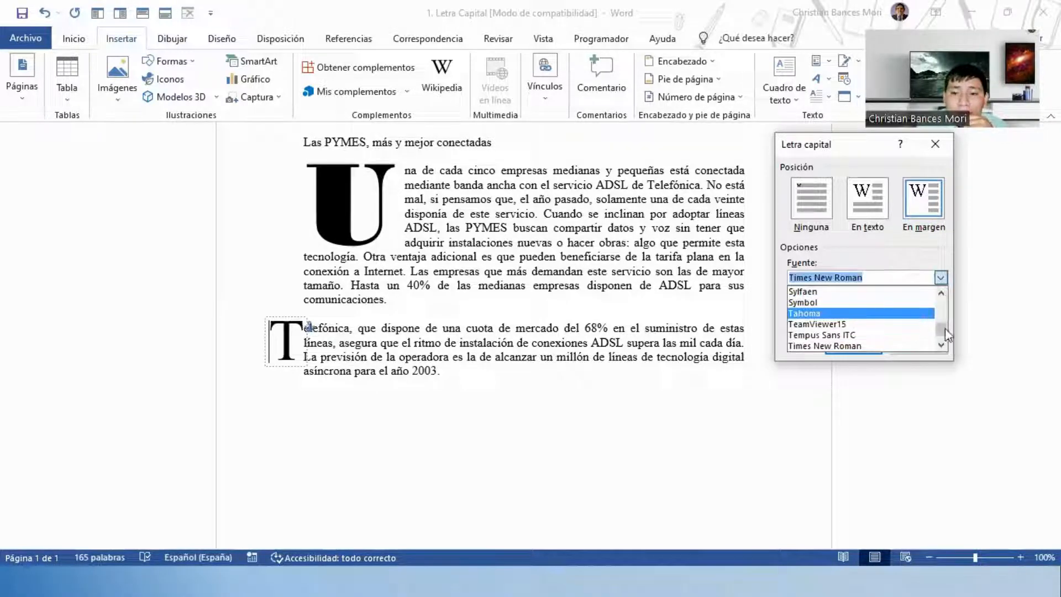
pyautogui.moveTo(949, 334); pyautogui.dragTo(940, 297)
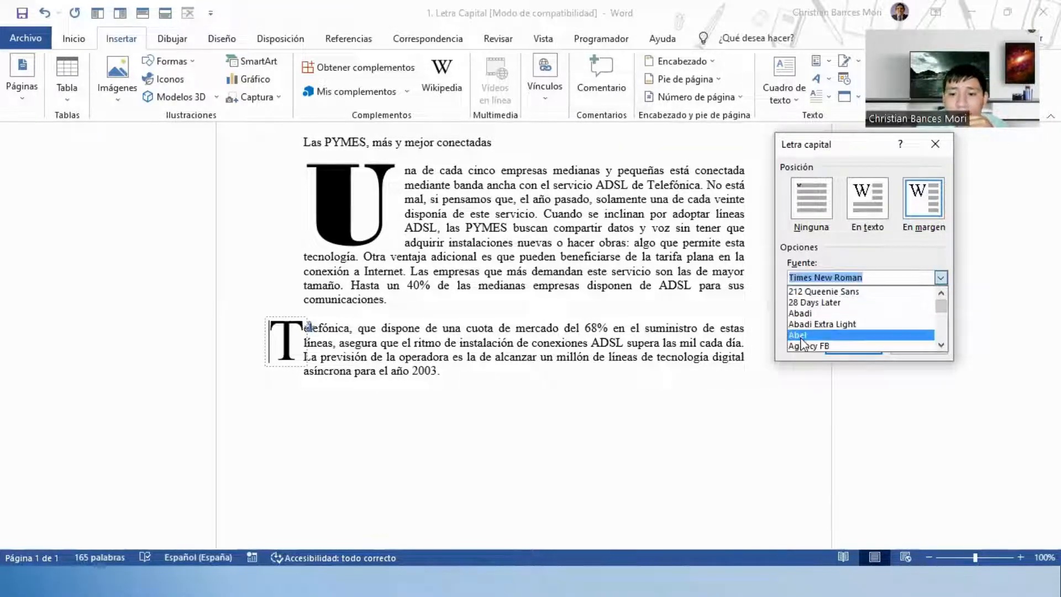
pyautogui.scroll(-2, 803, 344)
pyautogui.click(838, 334)
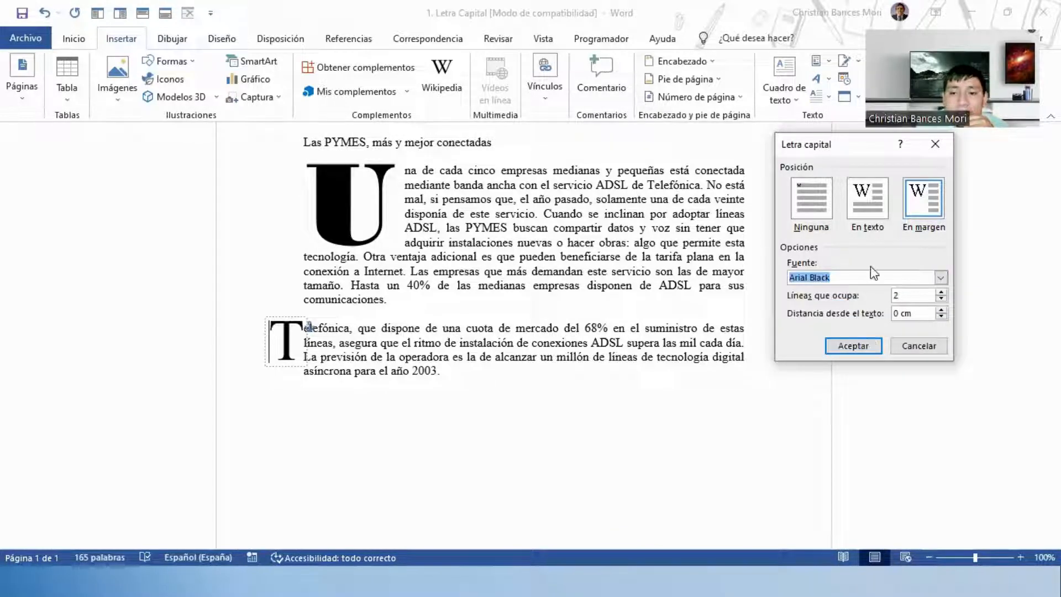
# Set the distance from text of the margin drop cap "T" to 0.2 cm and apply the drop cap options.
pyautogui.click(941, 311)
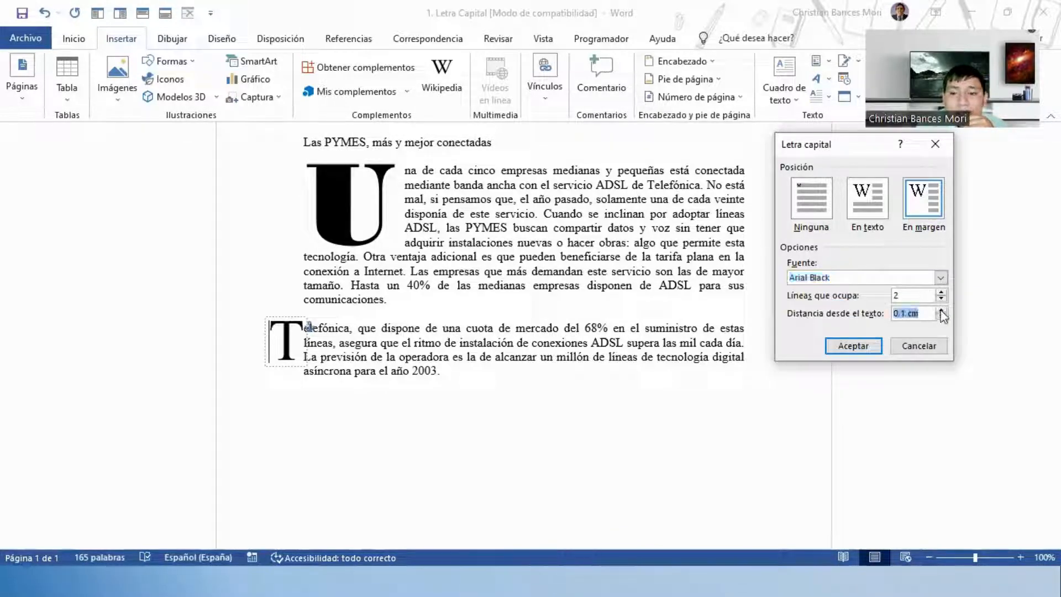
pyautogui.click(941, 311)
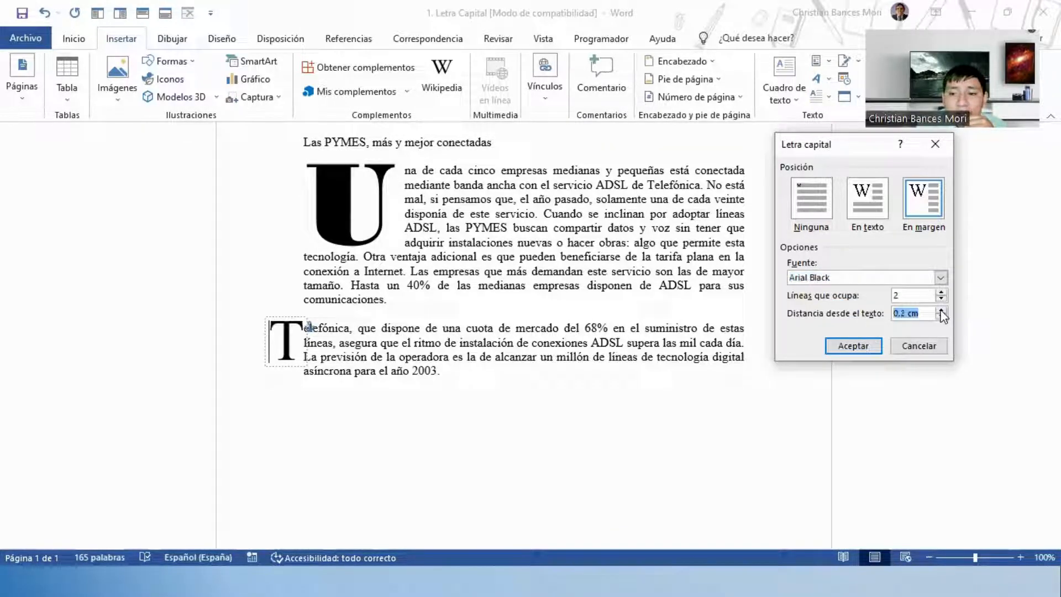
pyautogui.click(867, 345)
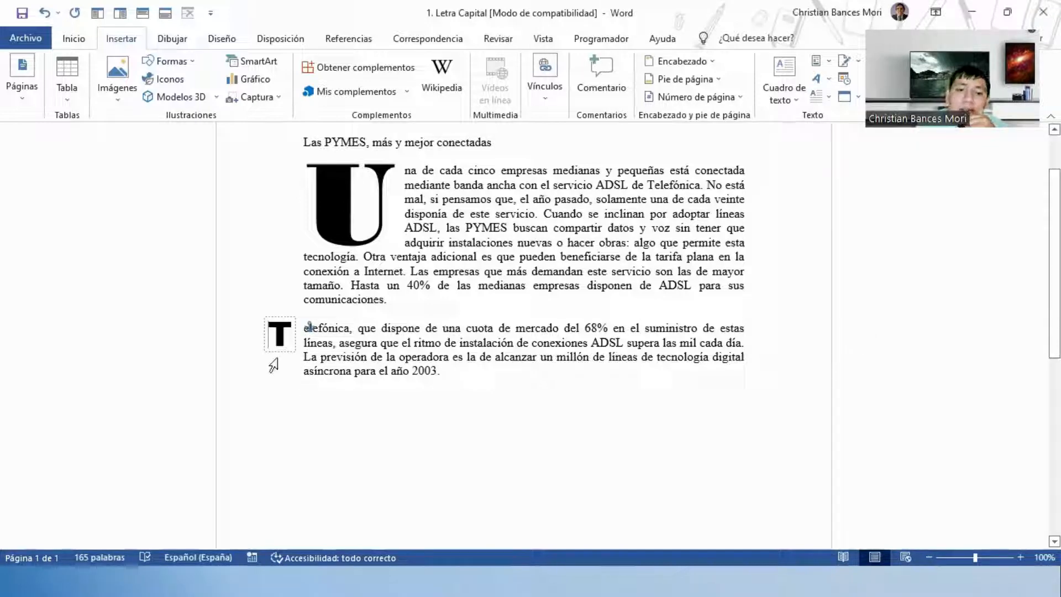
# Delete the frame holding the margin drop cap "T" of the second paragraph and undo the deletion.
pyautogui.click(396, 376)
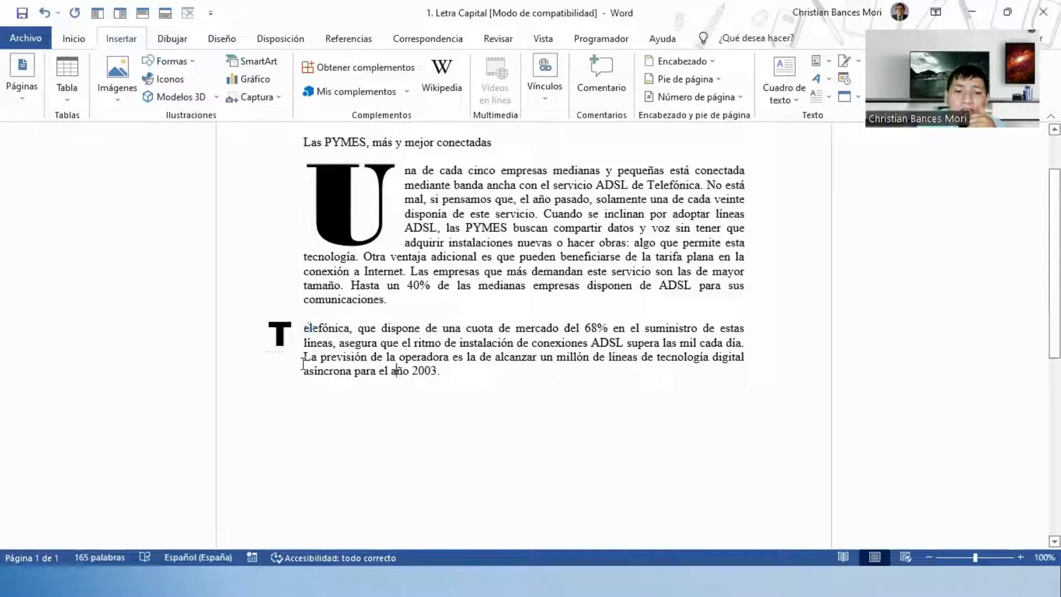
pyautogui.click(273, 330)
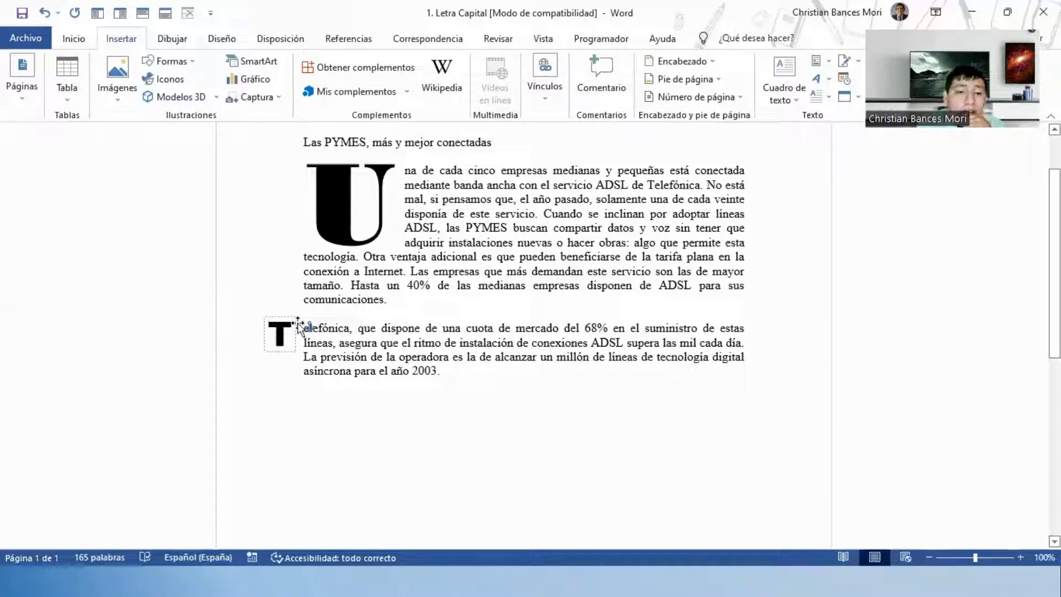
pyautogui.click(276, 319)
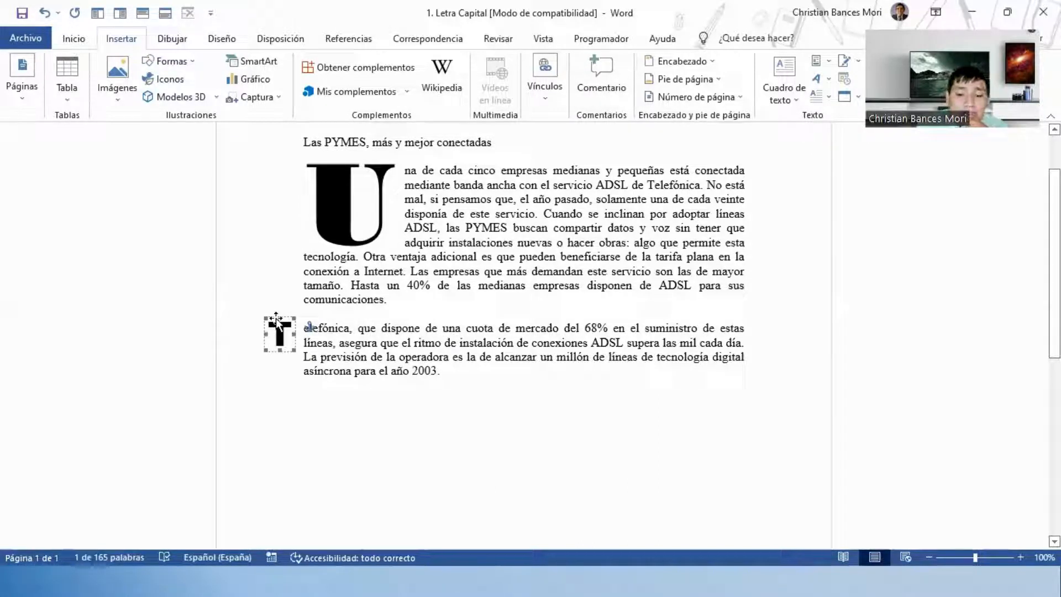
pyautogui.press('Delete')
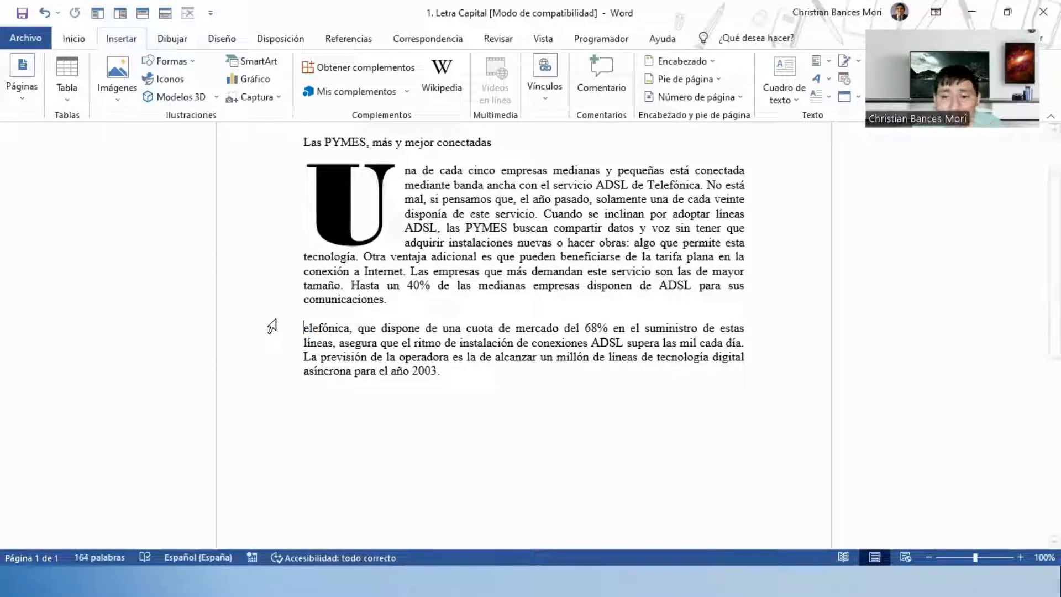
pyautogui.hotkey('ctrl', 'z')
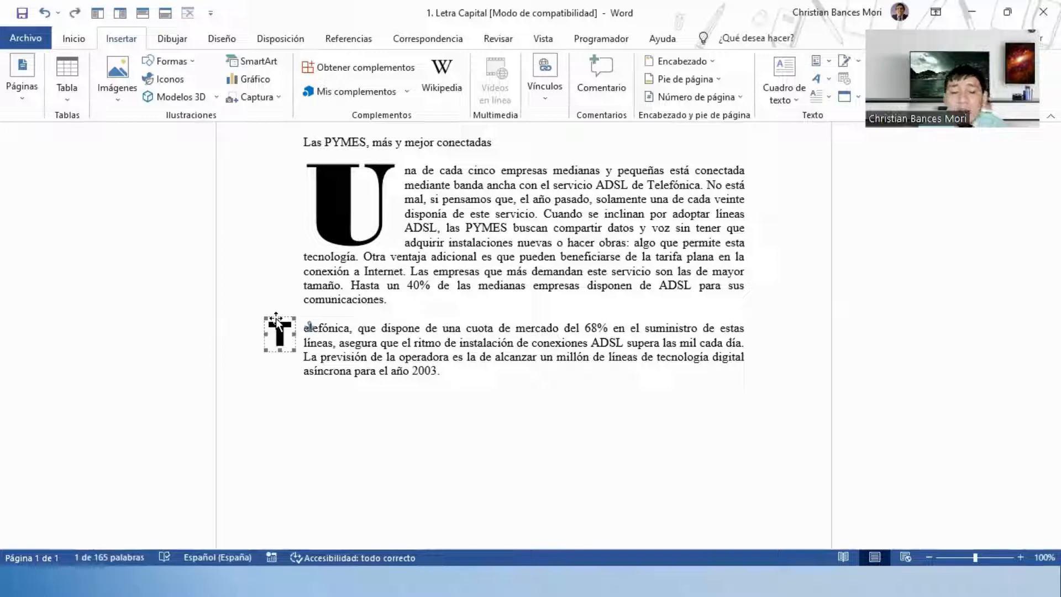
pyautogui.click(412, 371)
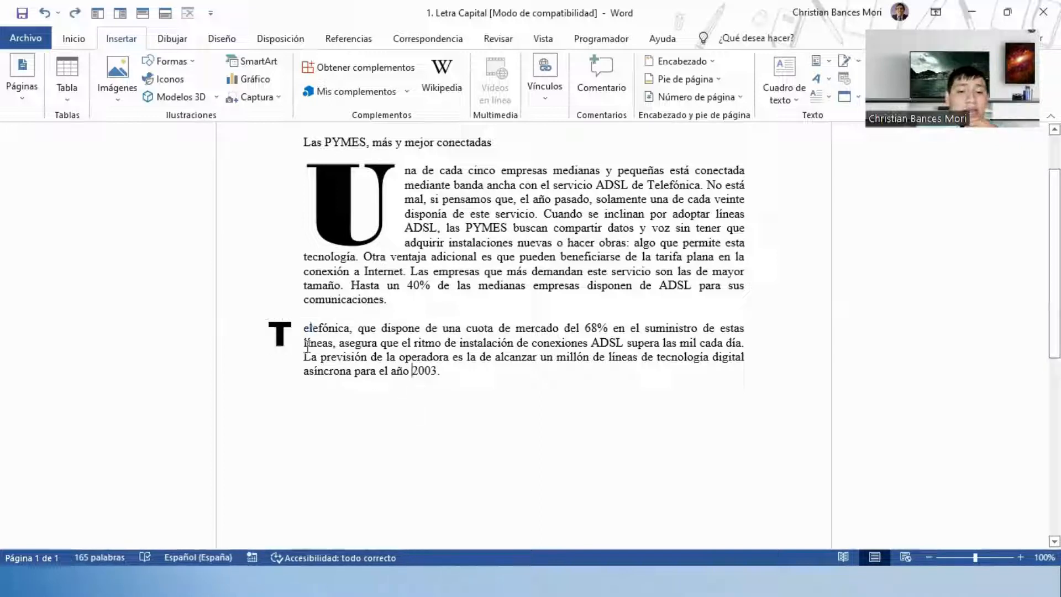
# Remove the drop cap "T" by setting its position to Ninguna, and undo the removal.
pyautogui.click(274, 336)
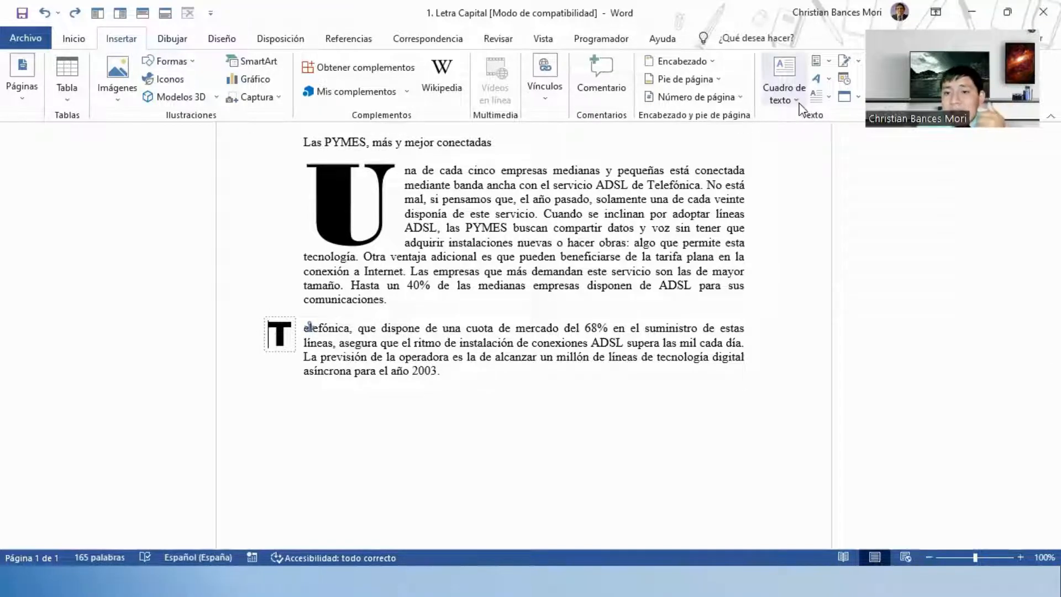
pyautogui.click(828, 99)
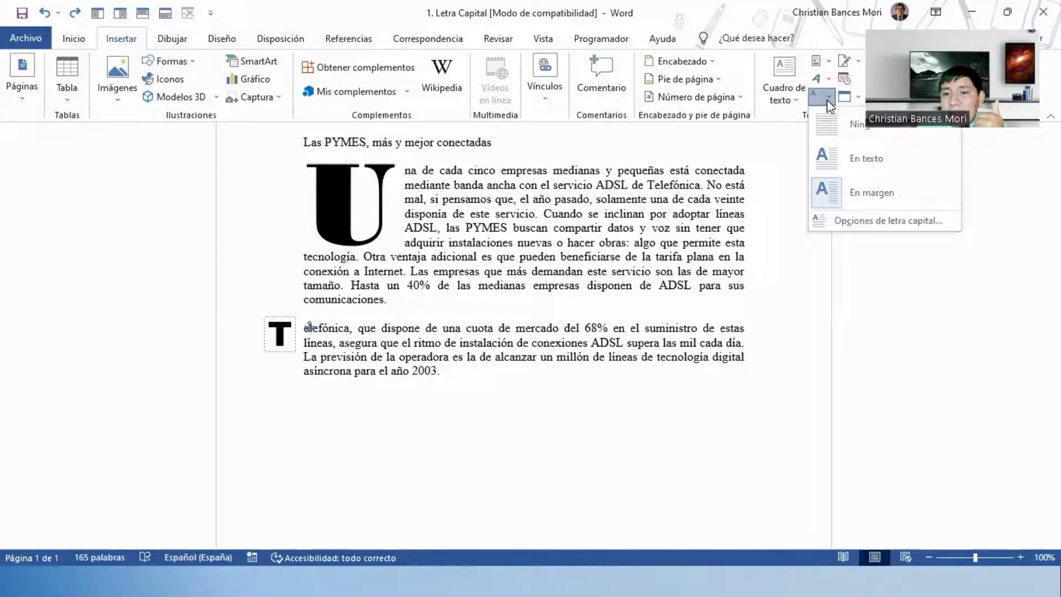
pyautogui.click(845, 133)
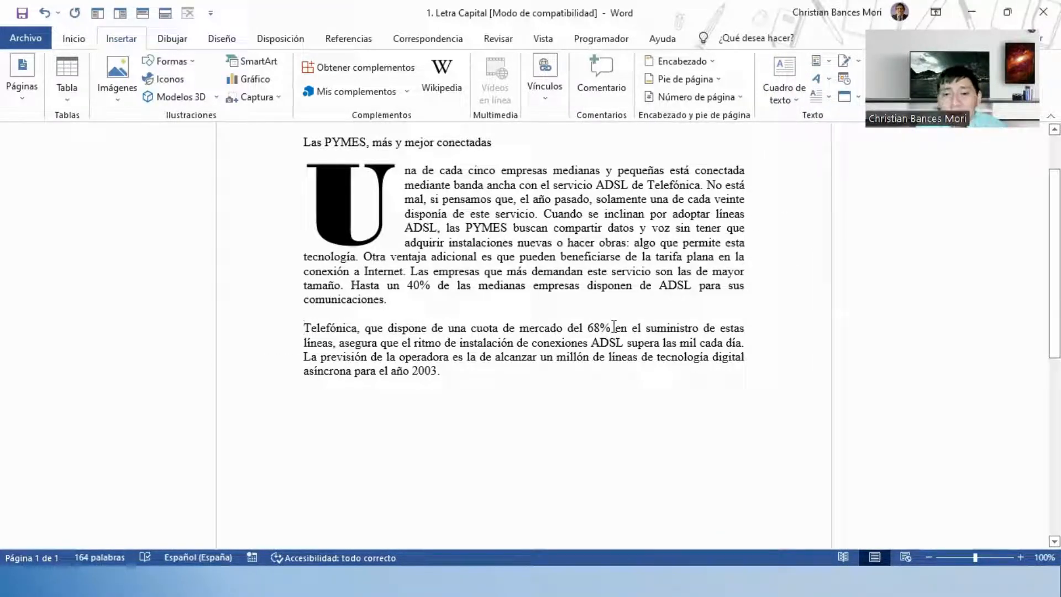
pyautogui.click(44, 12)
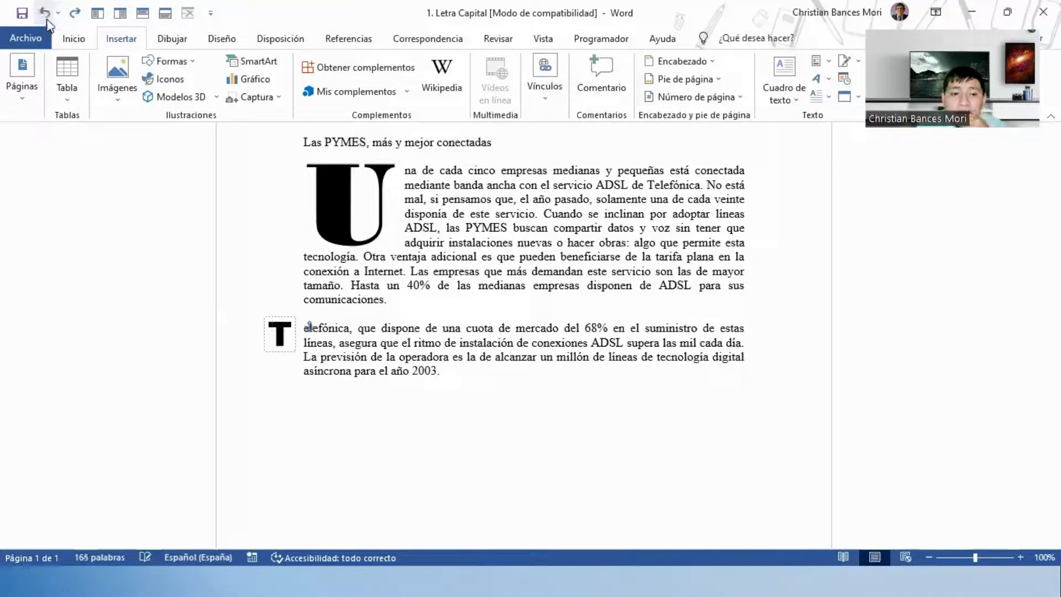
# View the print preview of the document with both drop caps and return to editing.
pyautogui.click(26, 39)
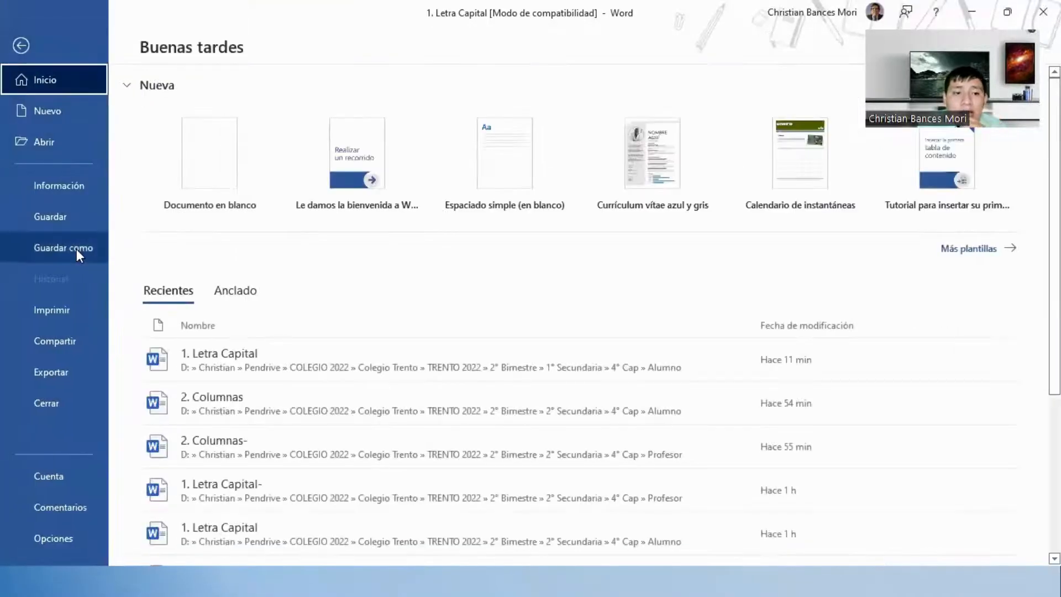
pyautogui.click(78, 311)
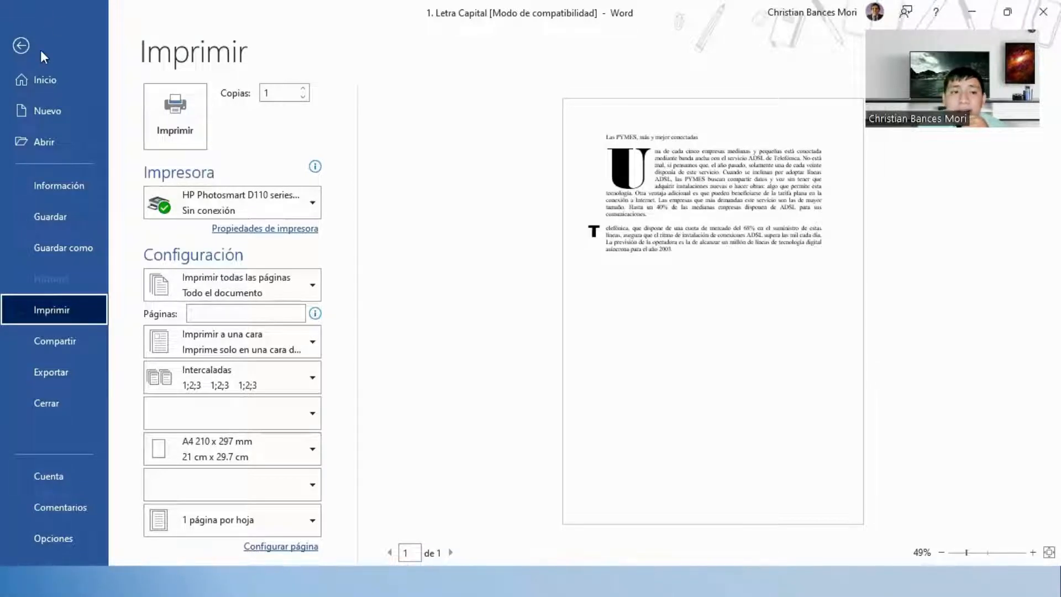
pyautogui.click(20, 46)
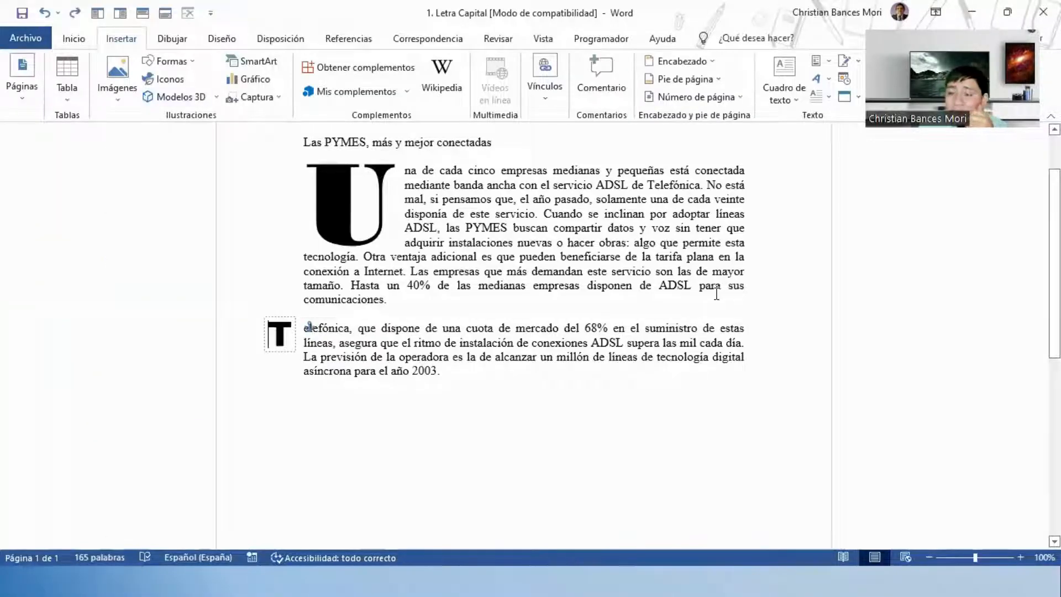
# Set the margin drop cap "T" to span 4 lines in the drop cap options.
pyautogui.scroll(1, 663, 273)
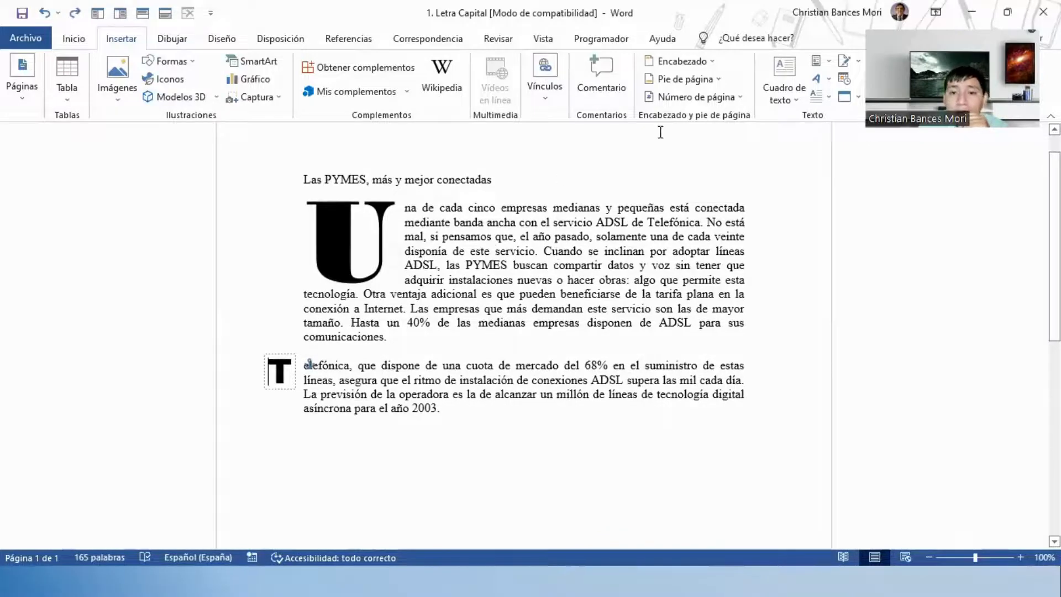
pyautogui.click(821, 96)
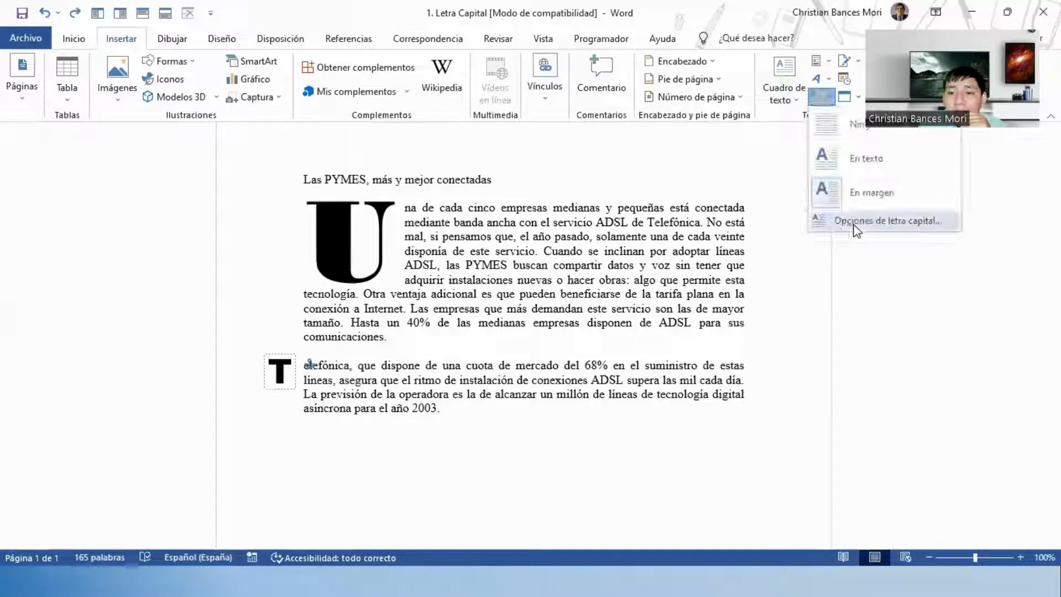
pyautogui.click(856, 224)
pyautogui.click(941, 293)
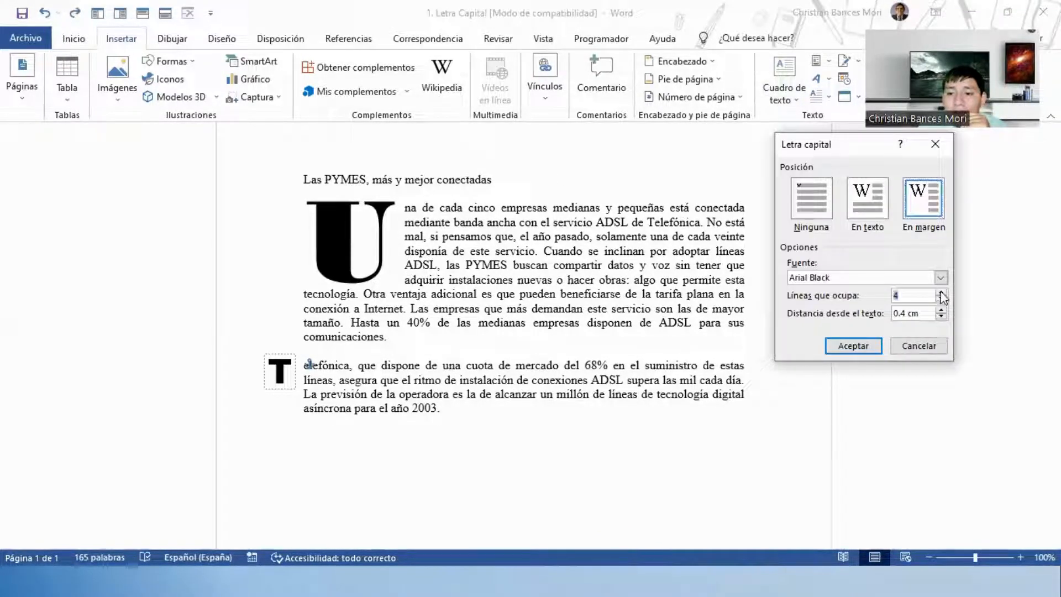
pyautogui.click(849, 348)
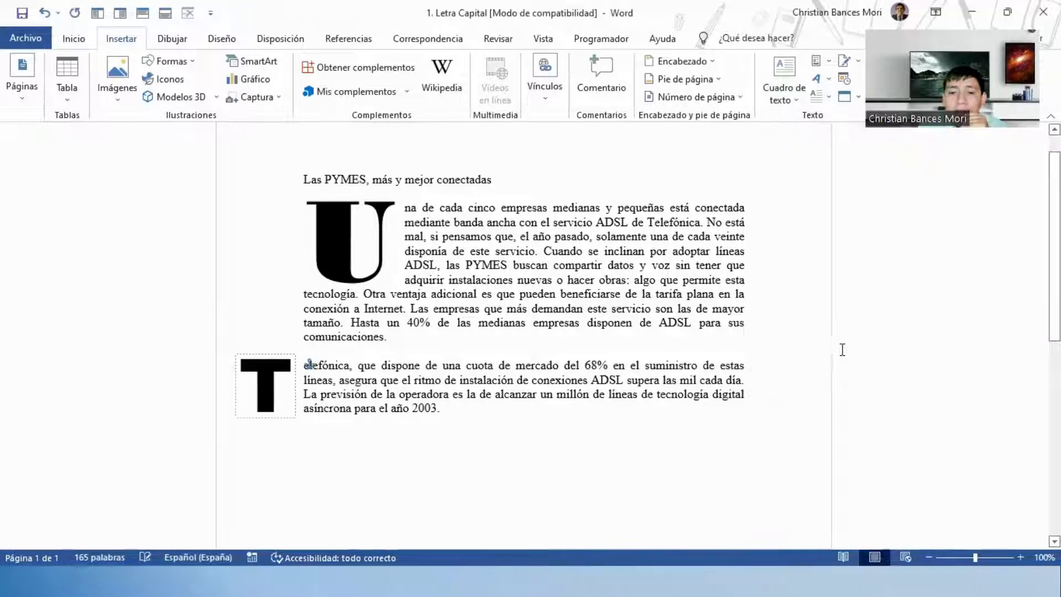
pyautogui.click(580, 407)
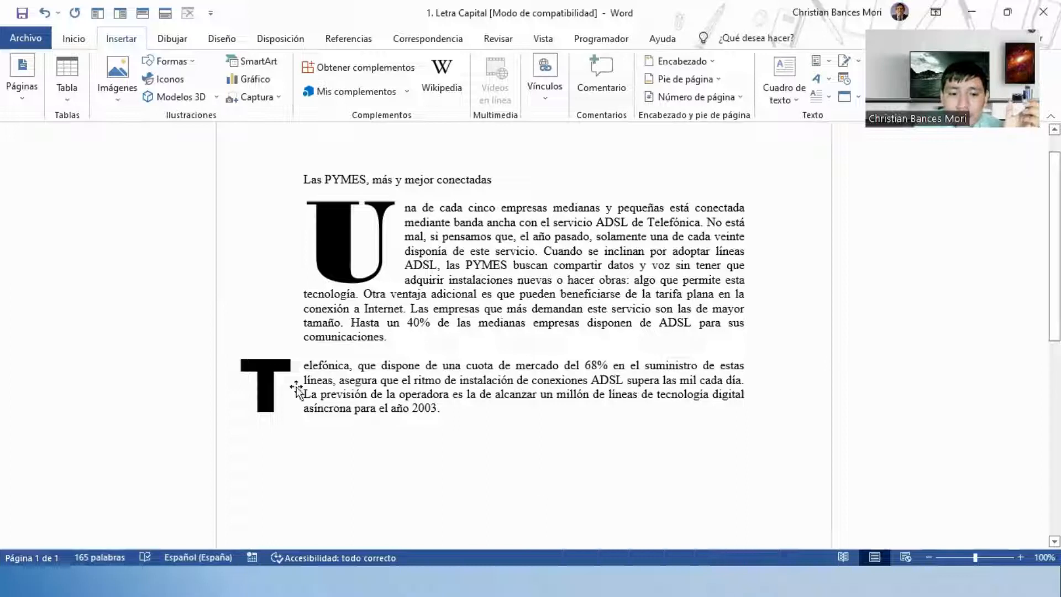
pyautogui.click(286, 372)
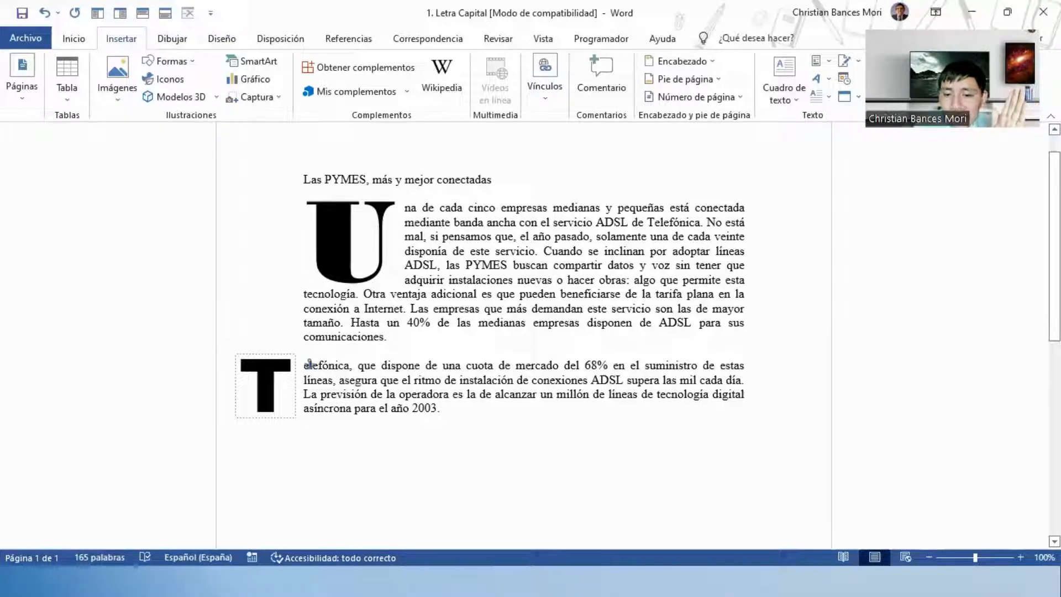
# Switch to the workbook PDF in Foxit PDF Reader and examine the drop cap procedure and the "Lengua y dialecto" typing exercise.
pyautogui.hotkey('alt', 'Tab')
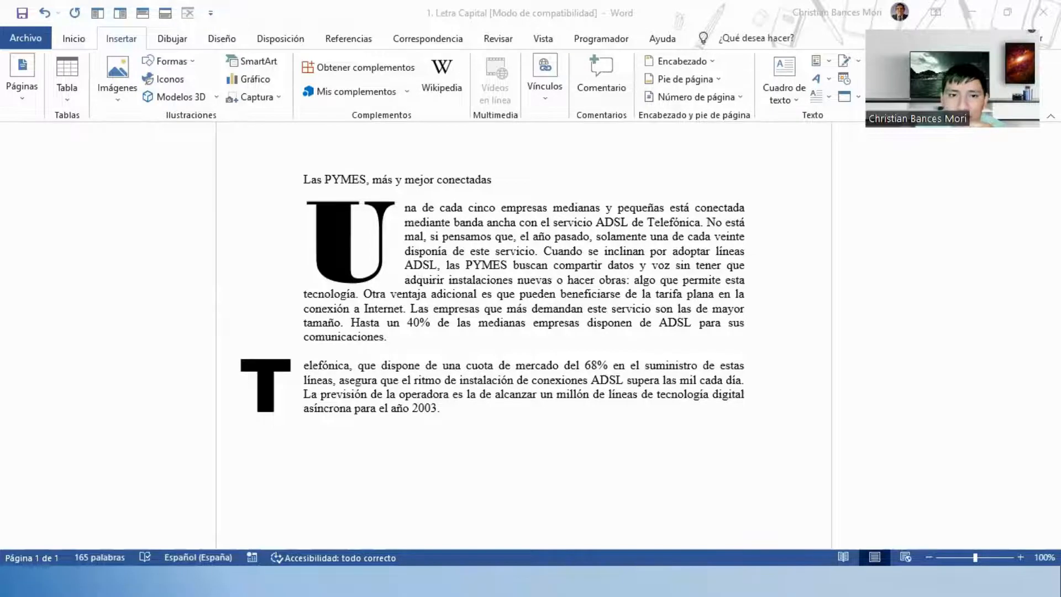
pyautogui.hotkey('alt', 'Tab')
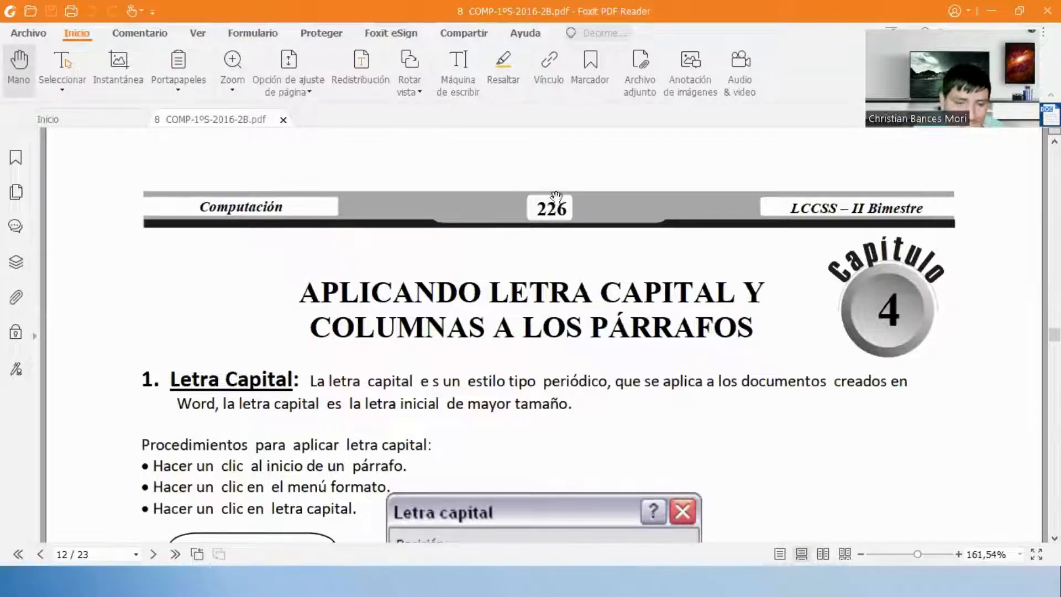
pyautogui.scroll(-1, 562, 228)
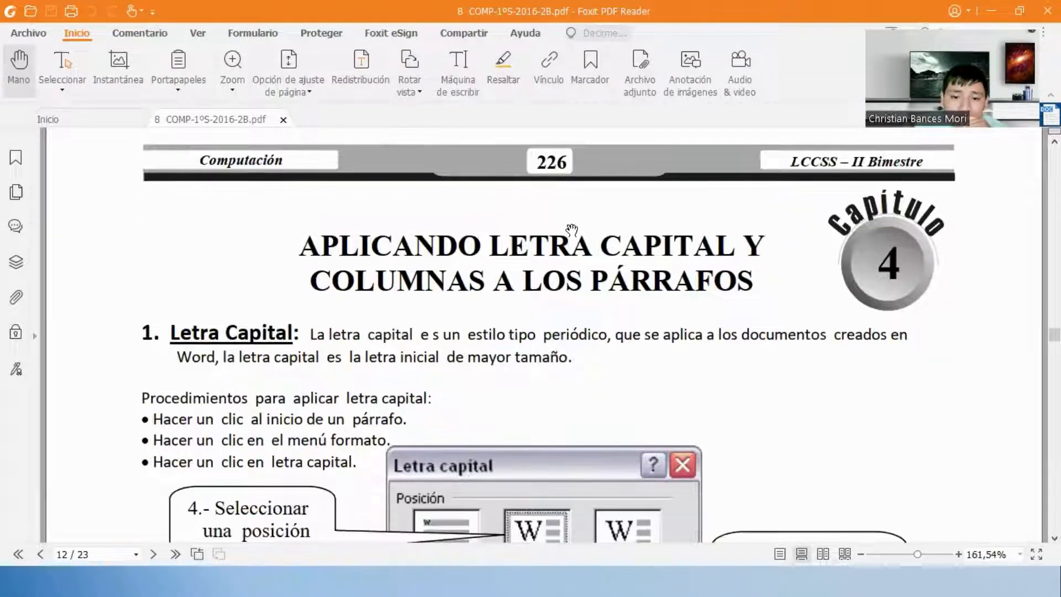
pyautogui.scroll(-2, 554, 171)
pyautogui.scroll(-18, 590, 215)
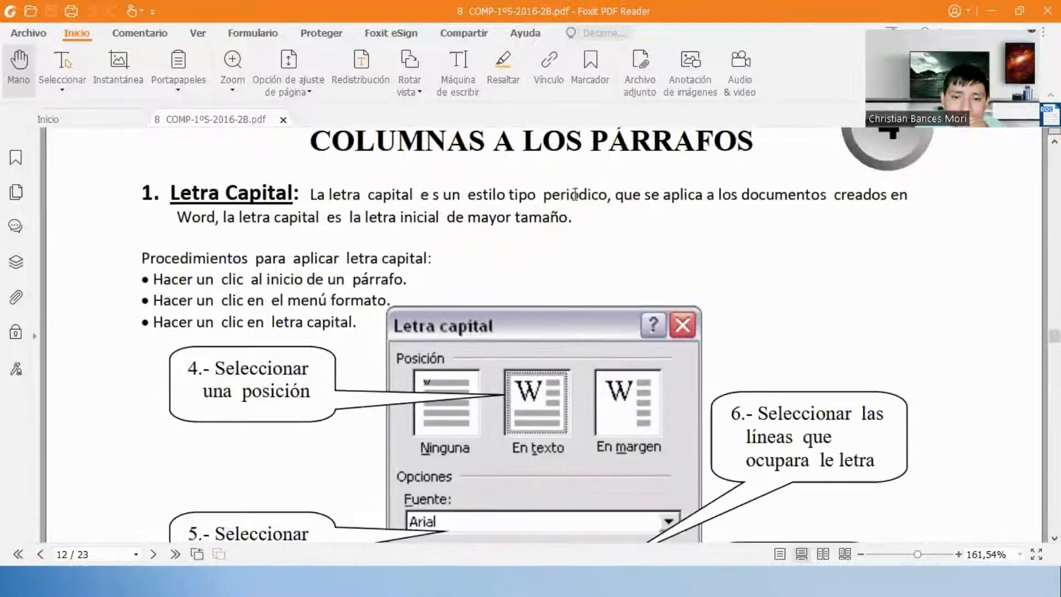
pyautogui.scroll(3, 436, 206)
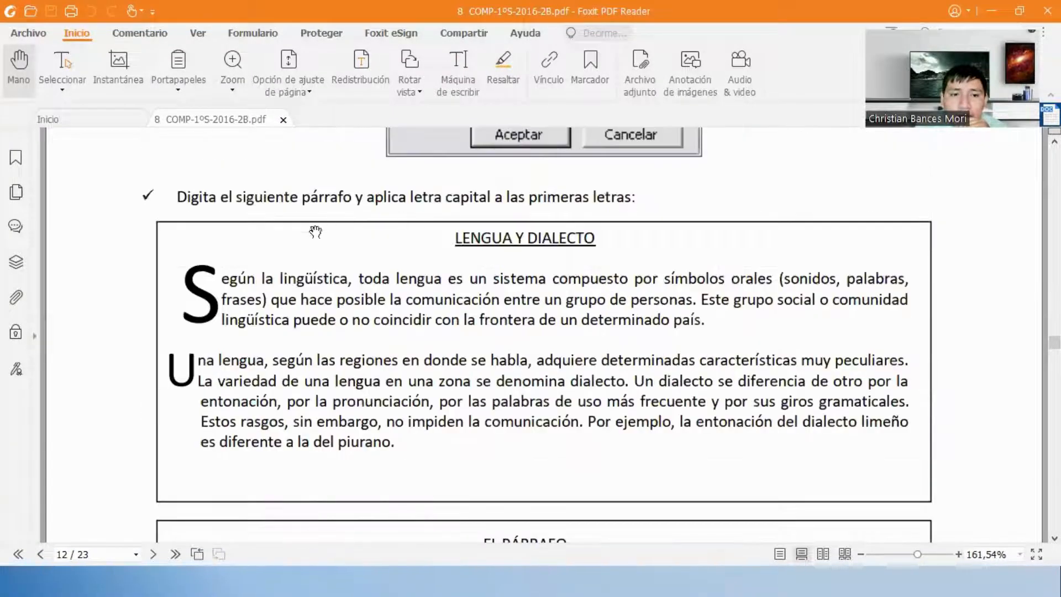
pyautogui.scroll(2, 222, 239)
pyautogui.scroll(-3, 243, 254)
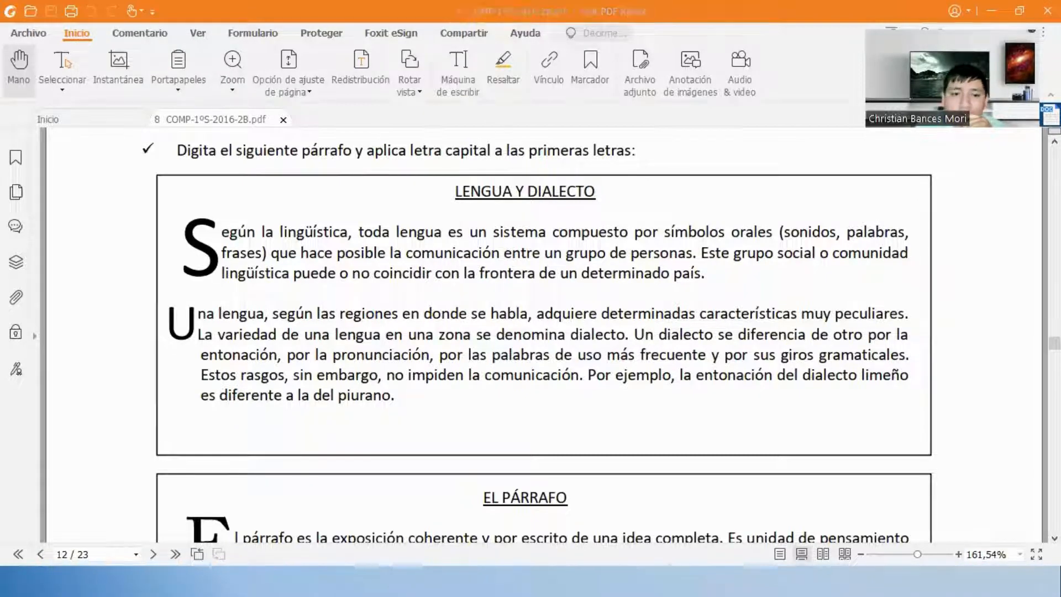
# Switch back to the Word document and review the drop cap positions available for the "T".
pyautogui.click(619, 580)
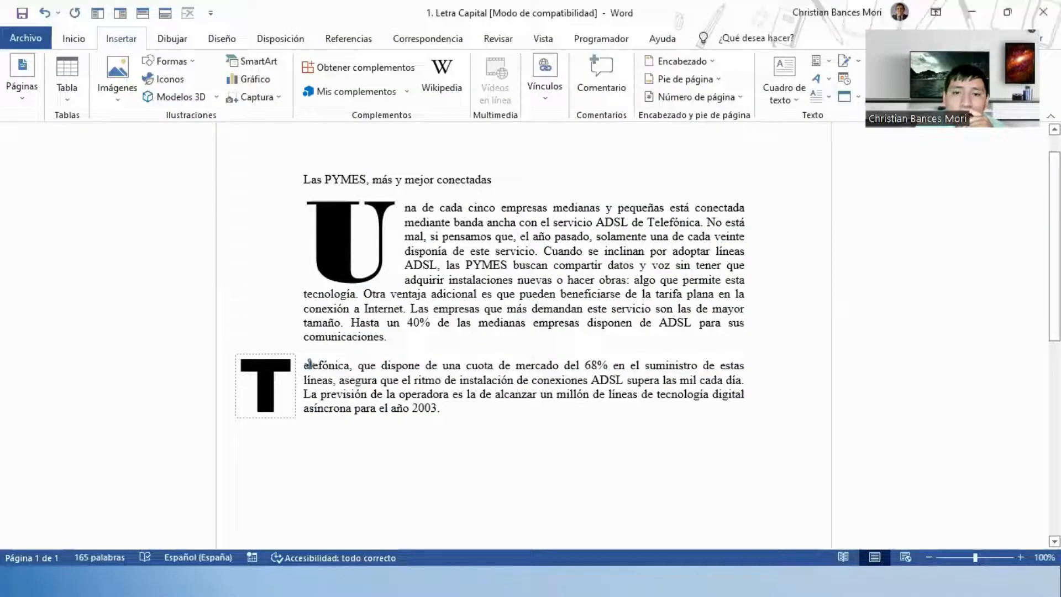
pyautogui.click(824, 97)
pyautogui.click(870, 198)
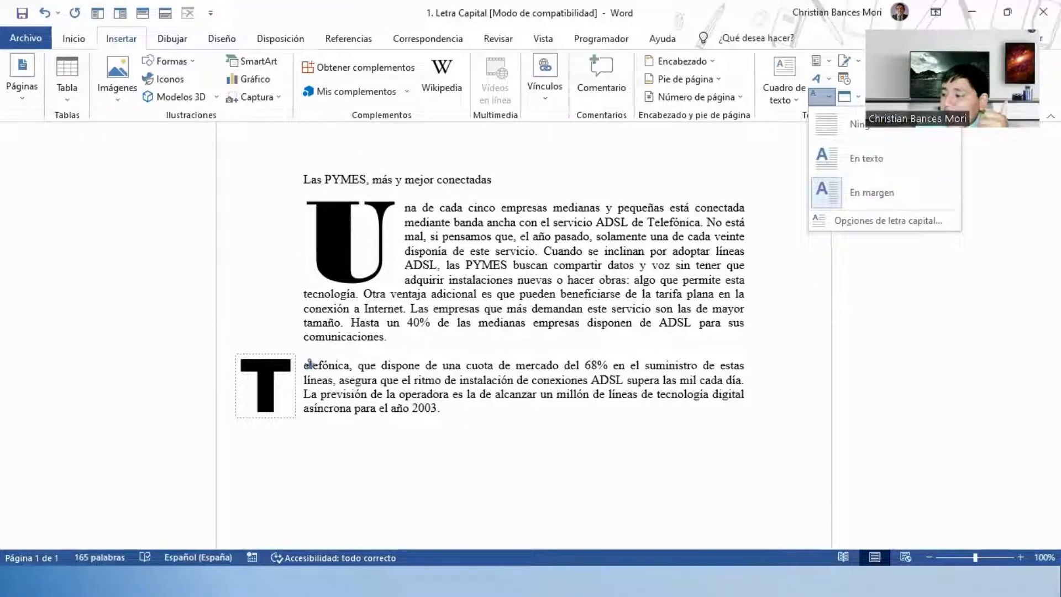
# Return to the workbook PDF in Foxit PDF Reader and examine the remaining drop cap exercises, the columns section and the review questions.
pyautogui.hotkey('alt', 'Tab')
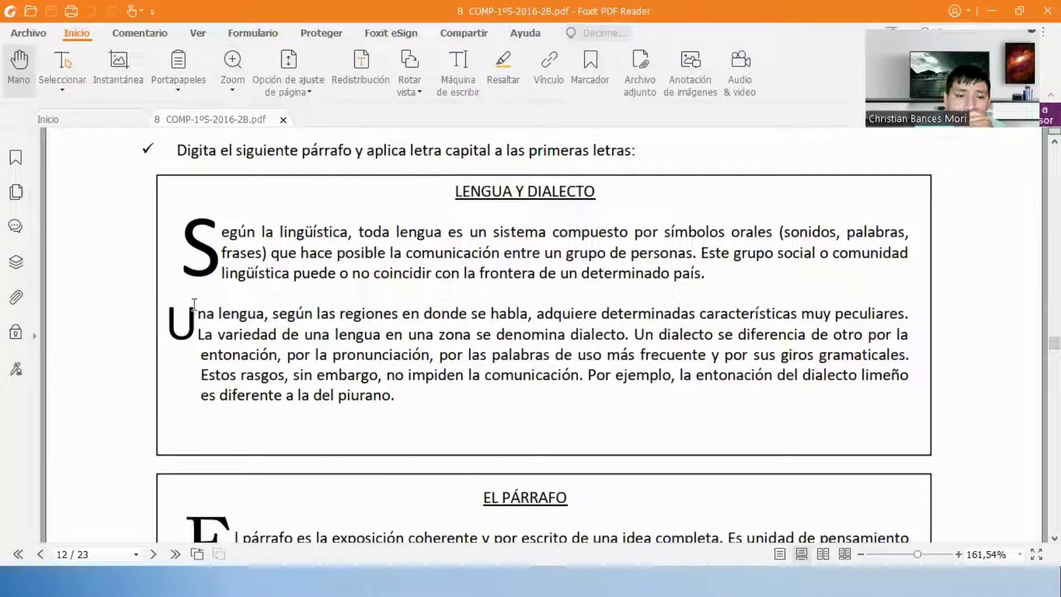
pyautogui.scroll(-3, 381, 334)
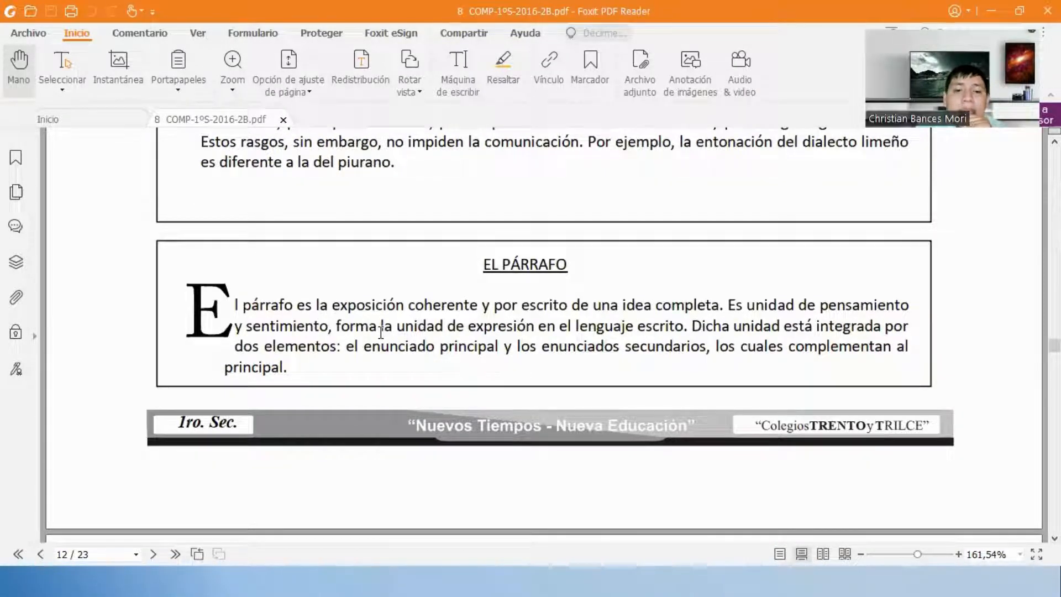
pyautogui.scroll(-6, 348, 310)
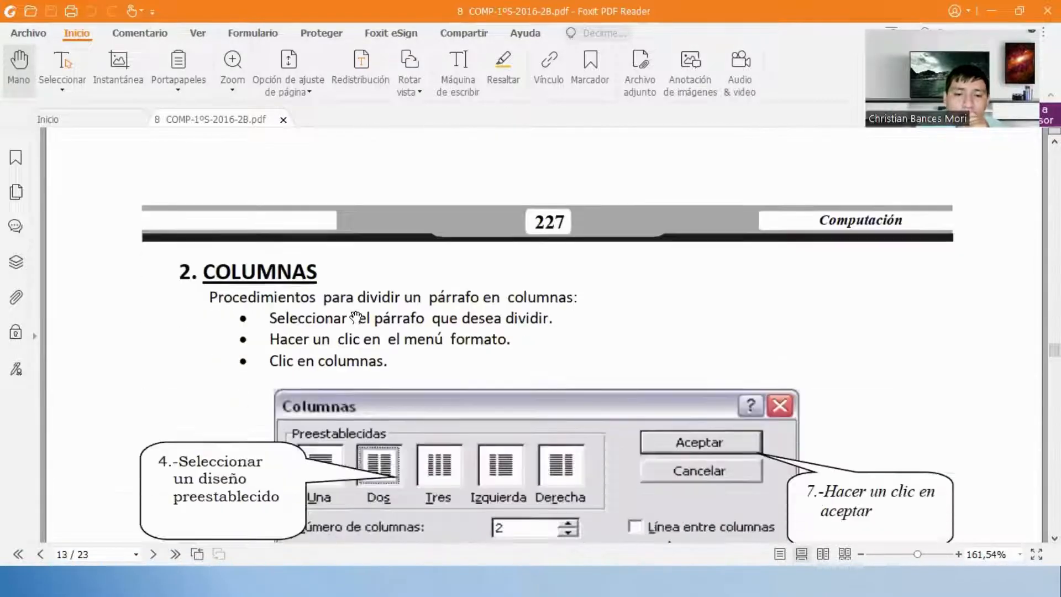
pyautogui.scroll(-15, 359, 317)
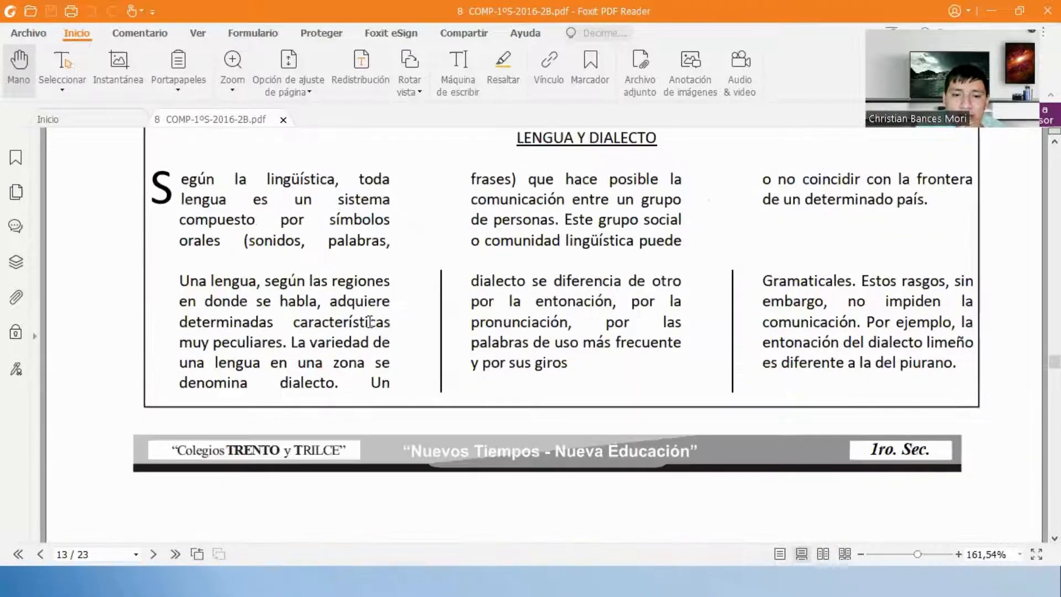
pyautogui.scroll(6, 371, 322)
pyautogui.scroll(3, 371, 322)
pyautogui.scroll(-4, 370, 327)
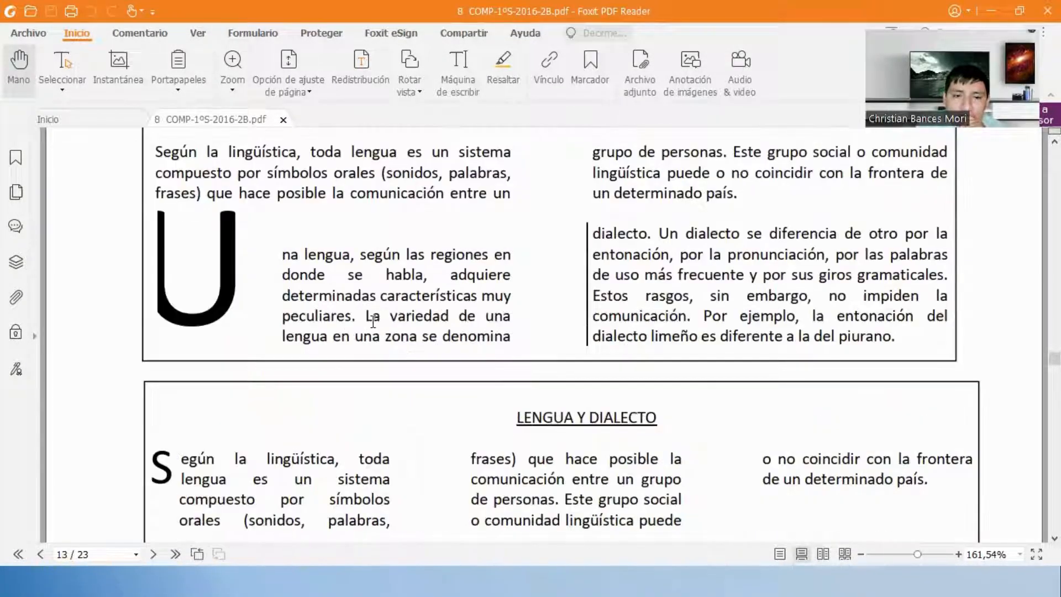
pyautogui.scroll(-3, 373, 322)
pyautogui.scroll(-6, 373, 322)
pyautogui.scroll(-3, 375, 325)
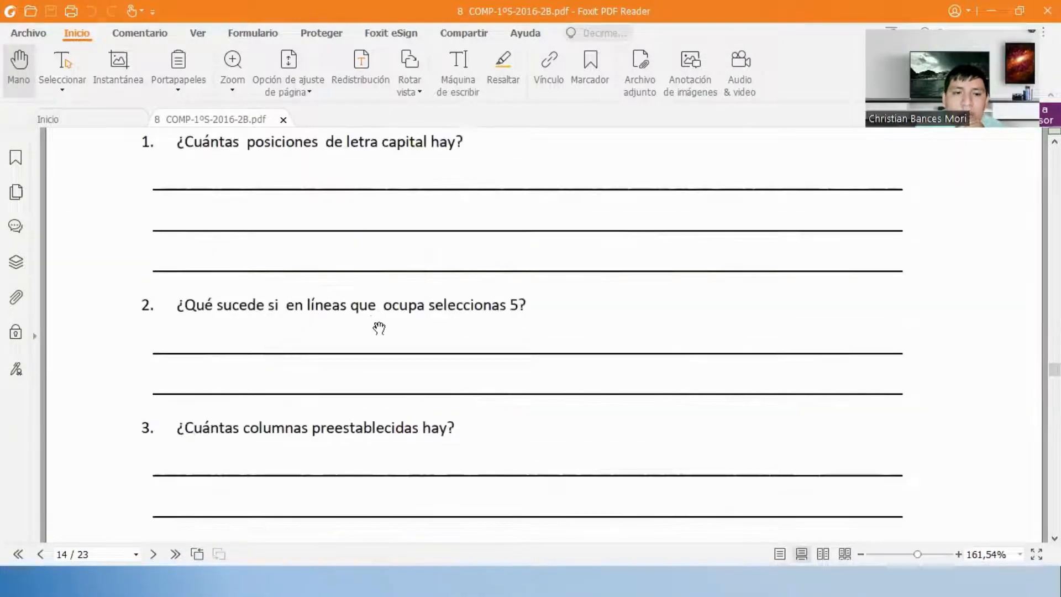
pyautogui.scroll(1, 382, 315)
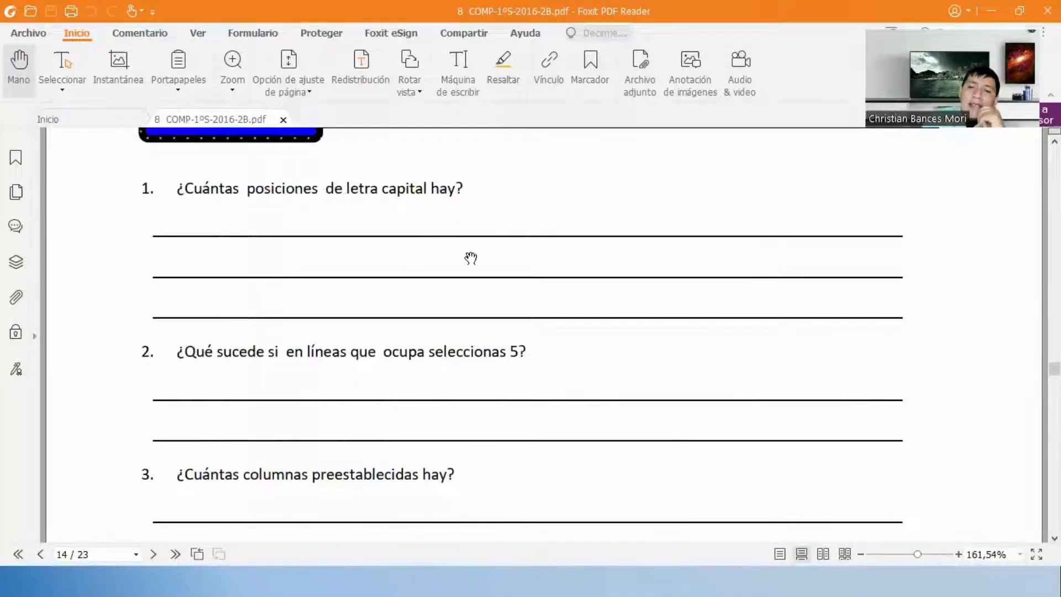
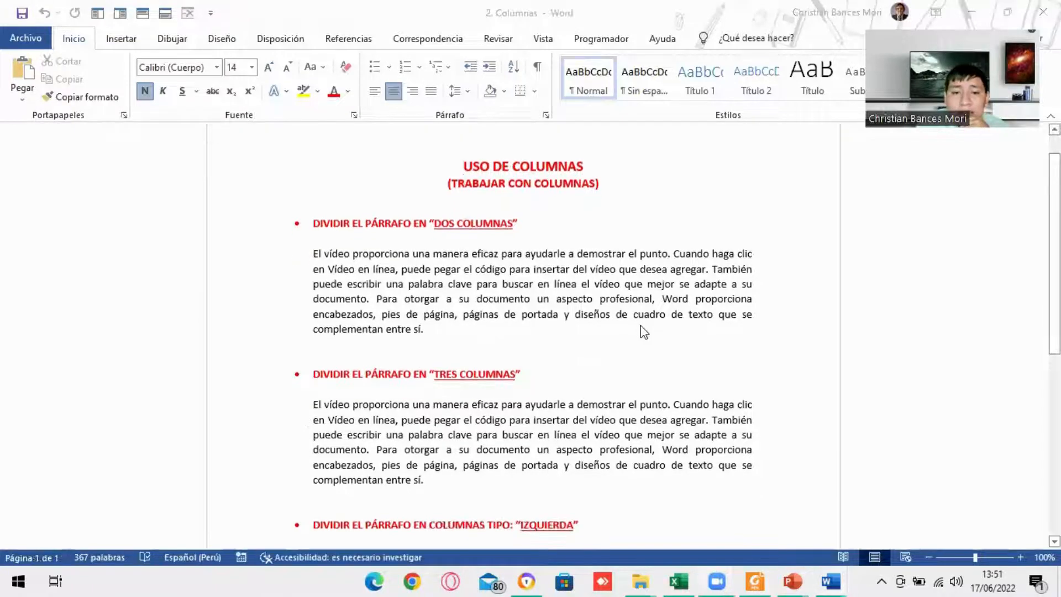
# Generate a sample paragraph with =RAND(1) below the "DOS COLUMNAS" paragraph.
pyautogui.scroll(-6, 641, 335)
pyautogui.scroll(6, 644, 342)
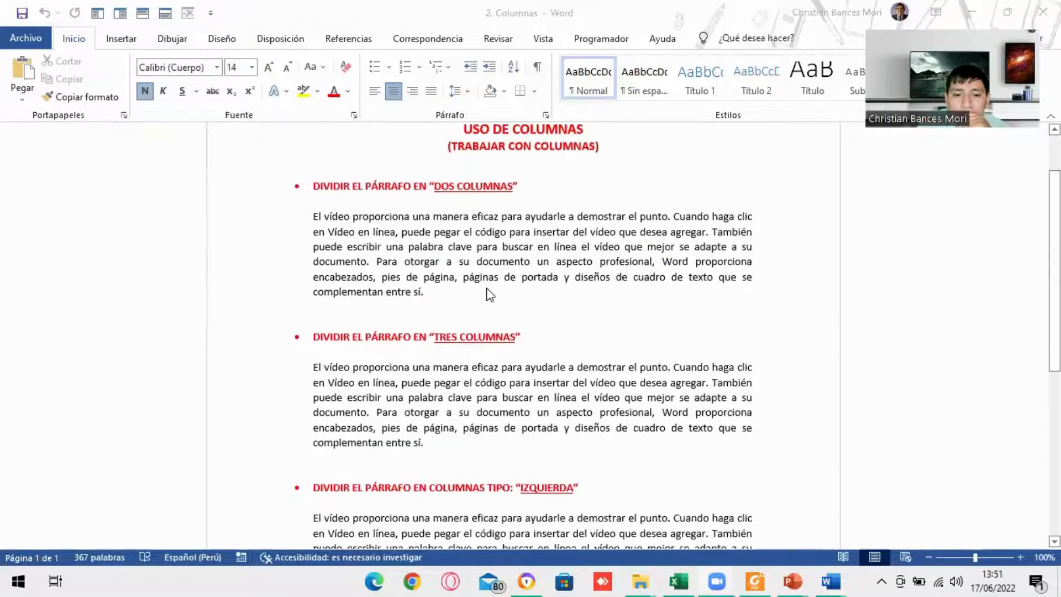
pyautogui.click(426, 292)
pyautogui.click(430, 292)
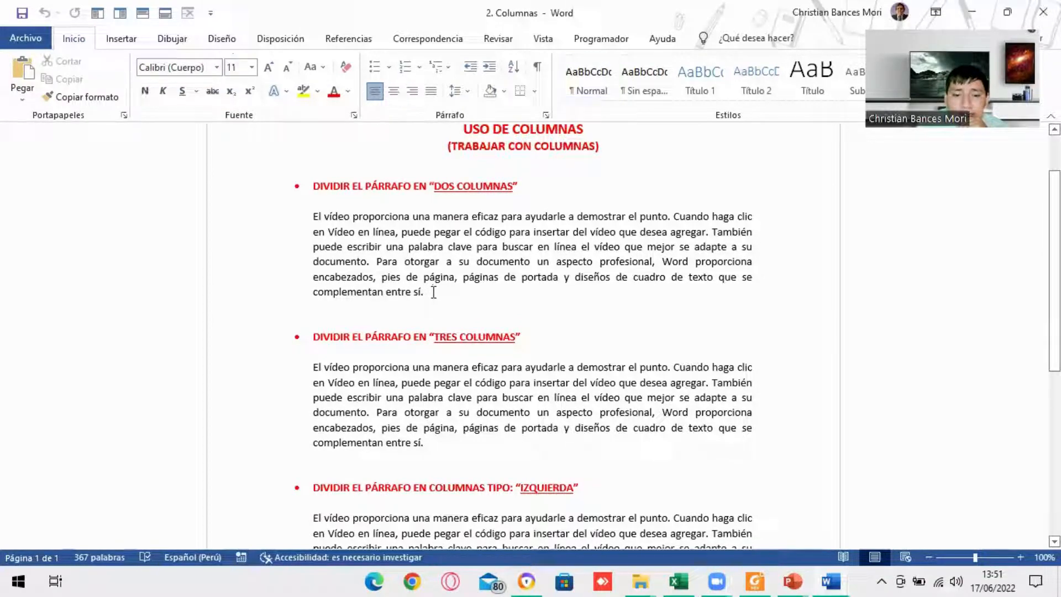
pyautogui.press('Return')
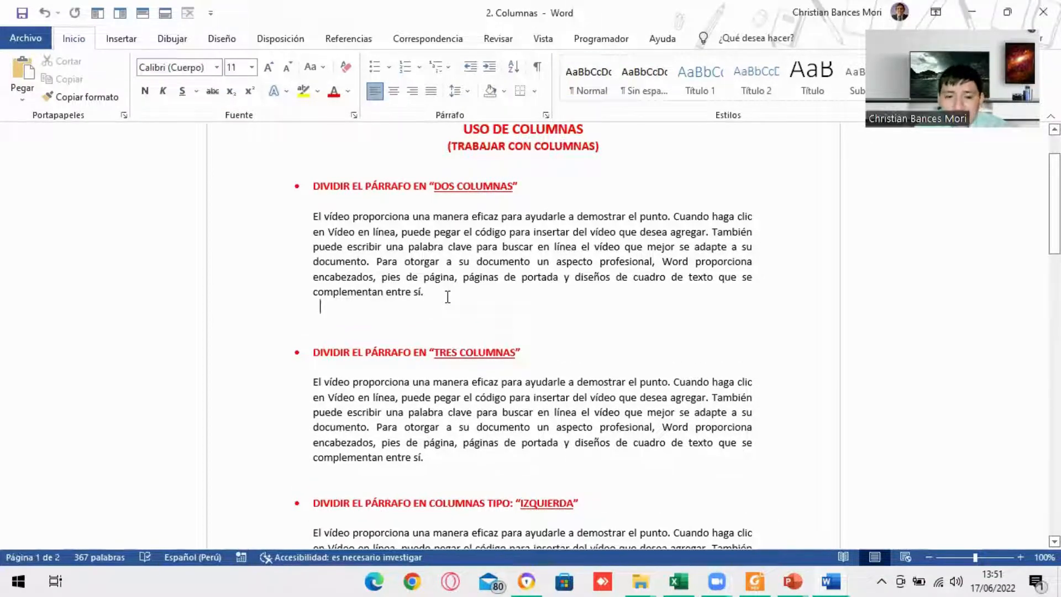
pyautogui.press('Return')
pyautogui.press('Return')
pyautogui.write('=RAND(1')
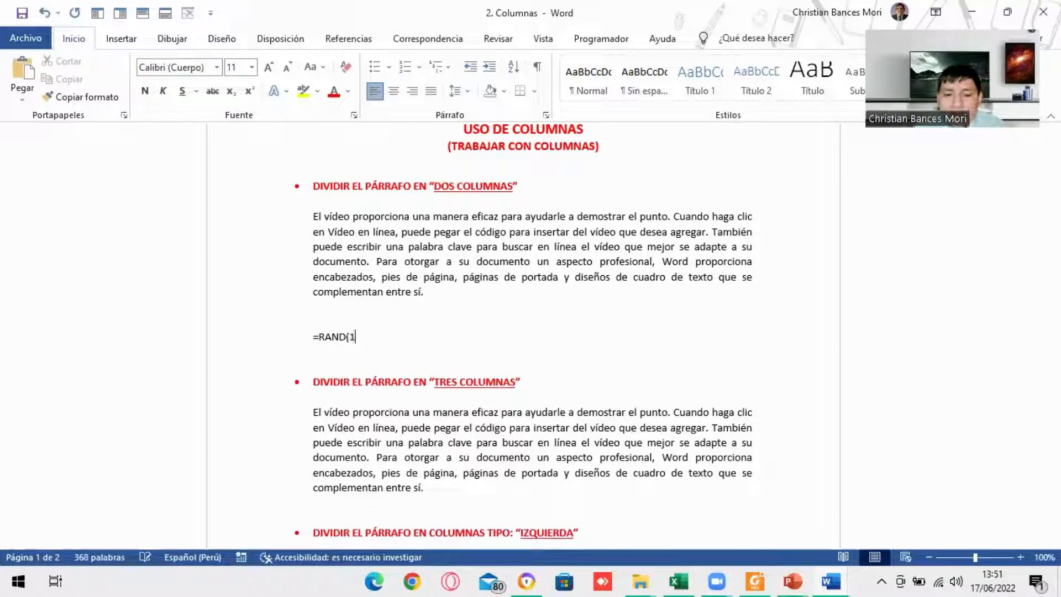
pyautogui.write(')')
pyautogui.press('Return')
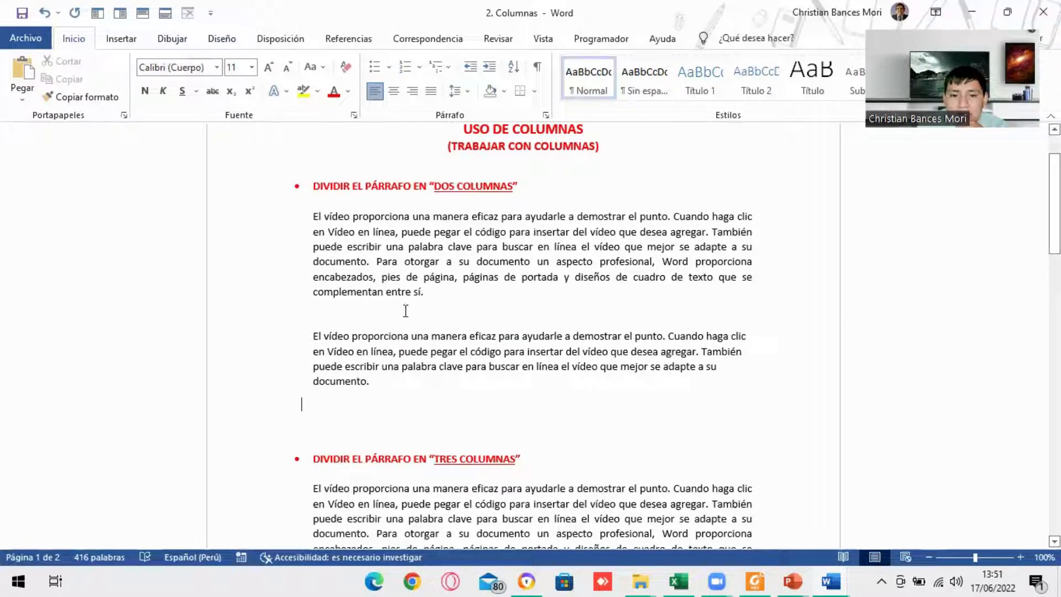
# Delete the generated sample paragraph and the extra blank lines above the "TRES COLUMNAS" heading.
pyautogui.moveTo(385, 378); pyautogui.dragTo(313, 331)
pyautogui.press('Delete')
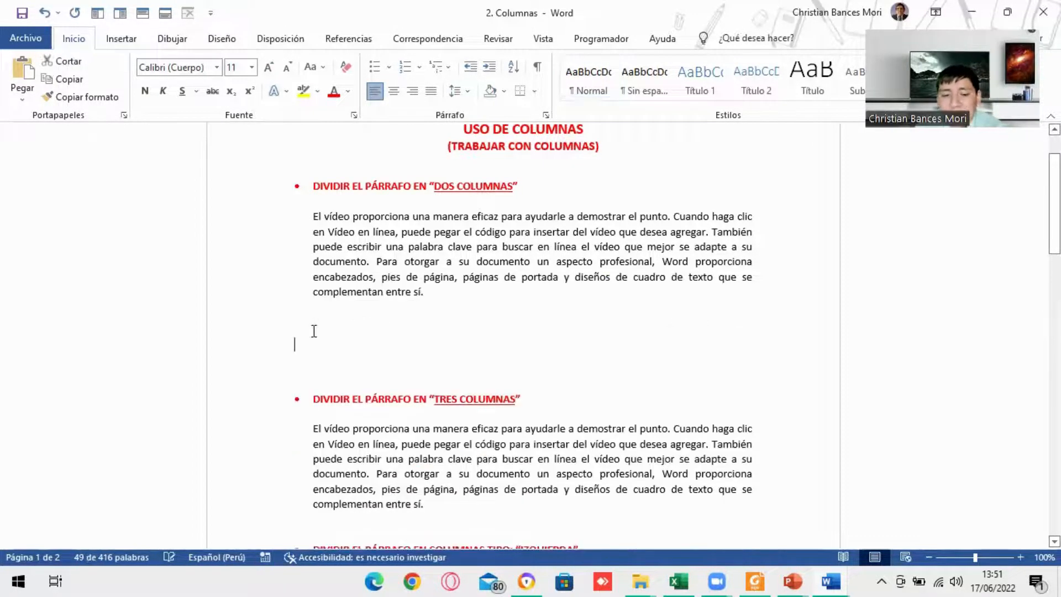
pyautogui.press('Return')
pyautogui.press('BackSpace')
pyautogui.press('BackSpace')
pyautogui.press('BackSpace')
pyautogui.press('BackSpace')
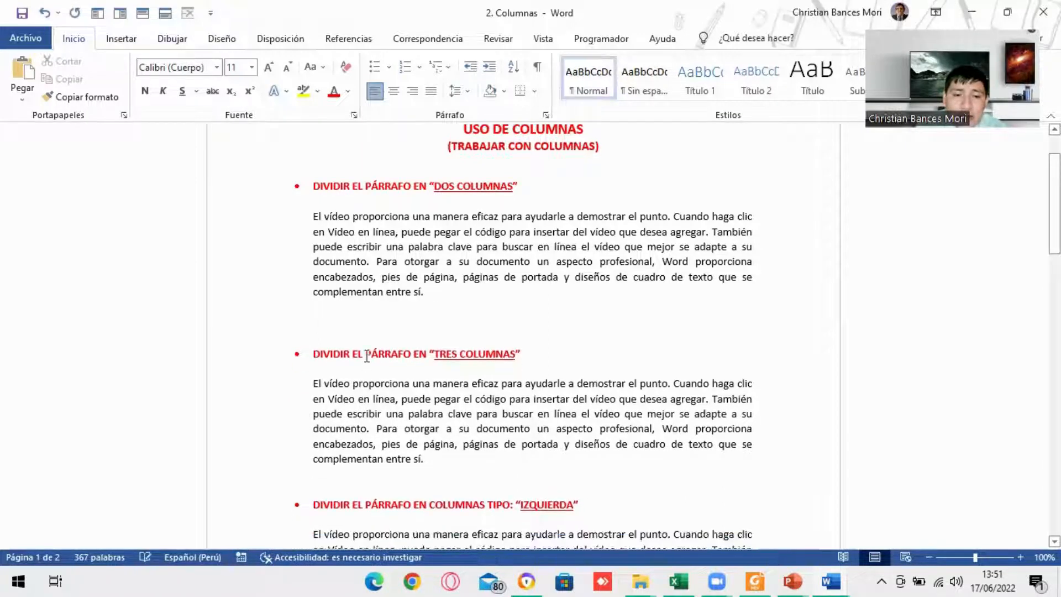
pyautogui.press('BackSpace')
# Remove the remaining blank line between the "DOS COLUMNAS" paragraph and the "TRES COLUMNAS" heading.
pyautogui.click(352, 325)
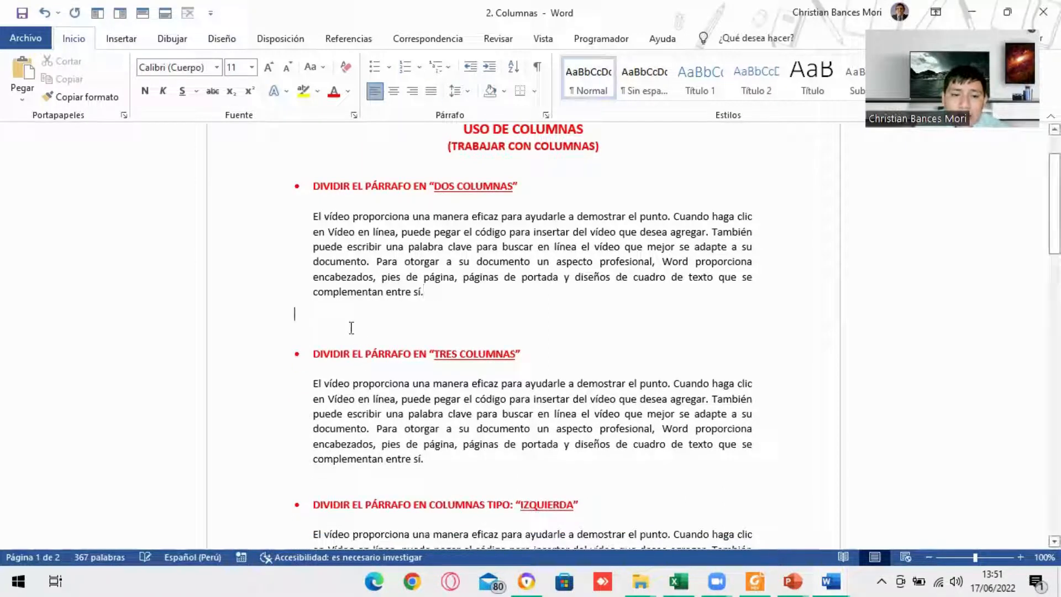
pyautogui.press('BackSpace')
pyautogui.click(309, 316)
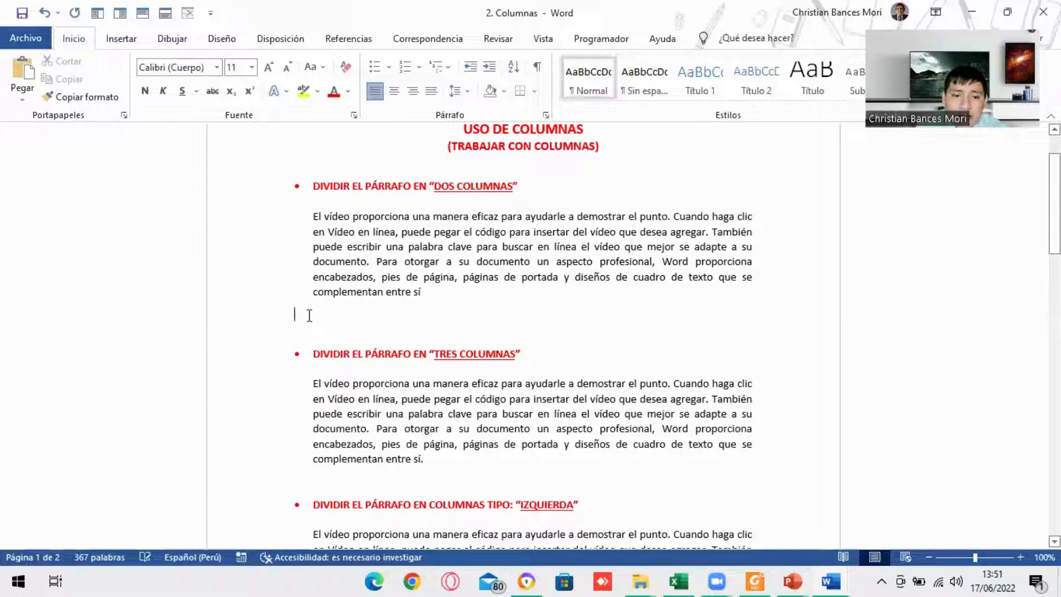
pyautogui.moveTo(309, 316); pyautogui.dragTo(379, 323)
pyautogui.press('Delete')
pyautogui.scroll(-1, 376, 327)
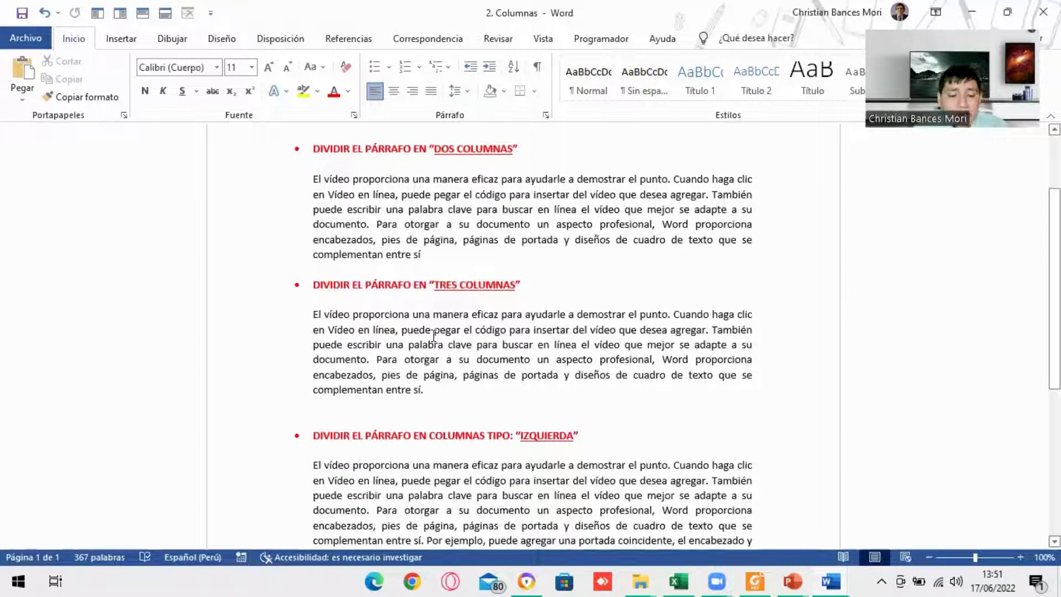
pyautogui.click(47, 14)
pyautogui.click(74, 13)
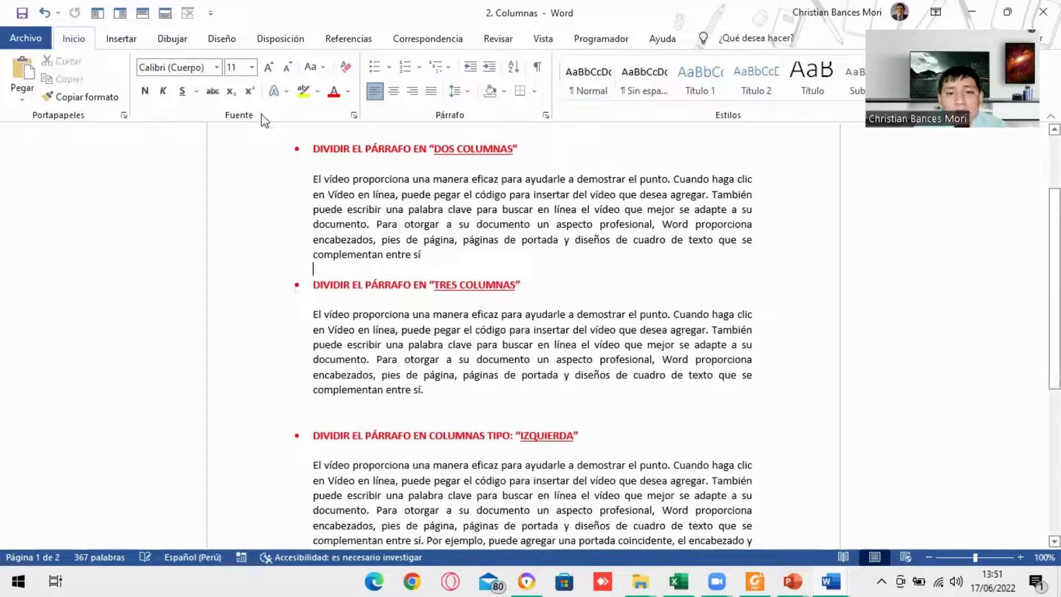
pyautogui.click(431, 245)
pyautogui.scroll(-2, 453, 254)
pyautogui.scroll(4, 467, 266)
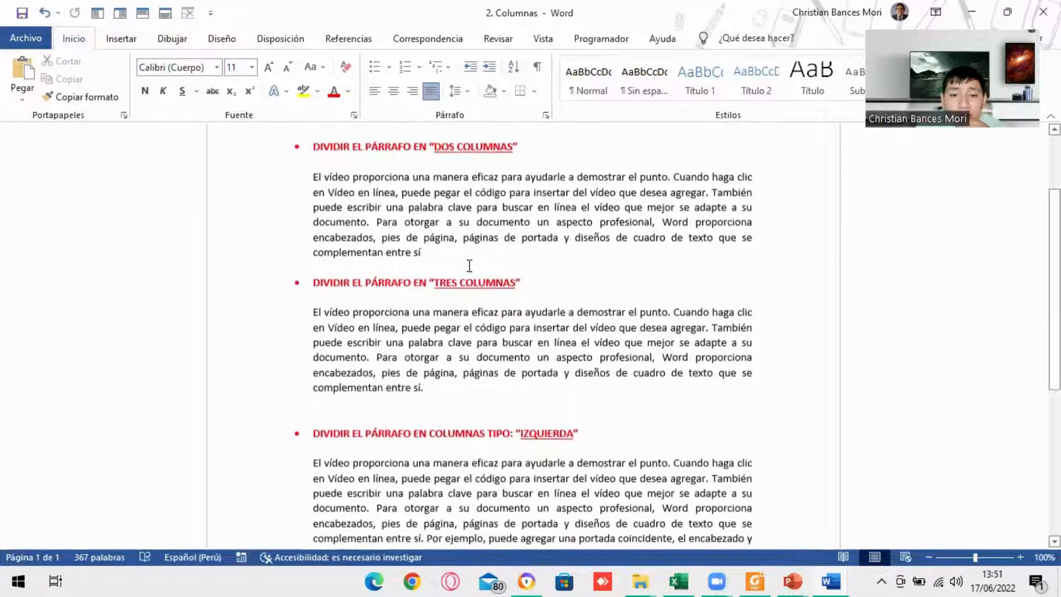
pyautogui.scroll(1, 470, 266)
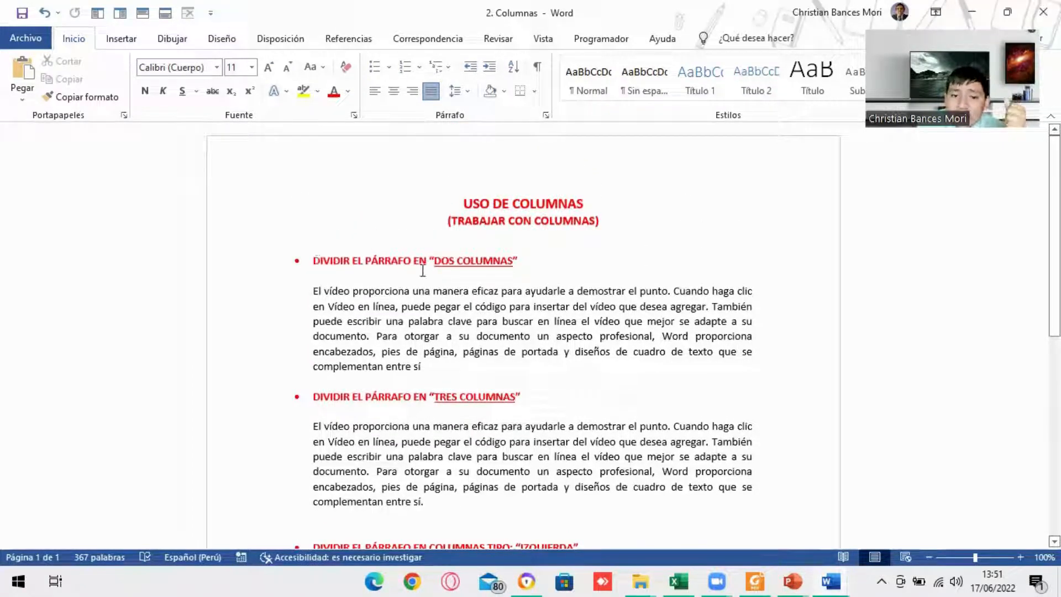
# Try the Horizontal page orientation on the "DOS COLUMNAS" paragraph, undo it, and view the available paper sizes.
pyautogui.moveTo(434, 366); pyautogui.dragTo(305, 292)
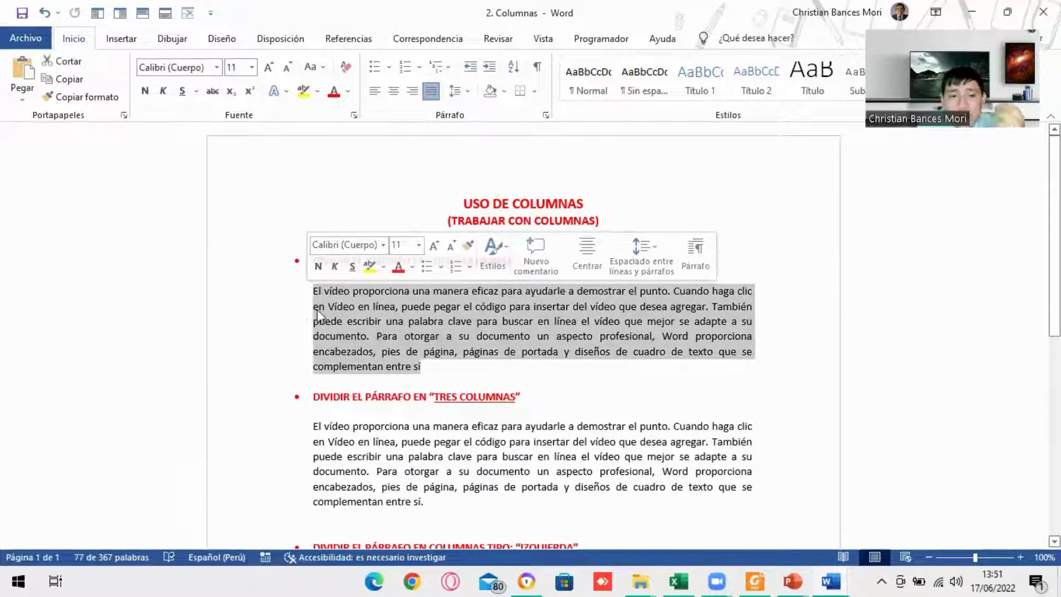
pyautogui.click(277, 41)
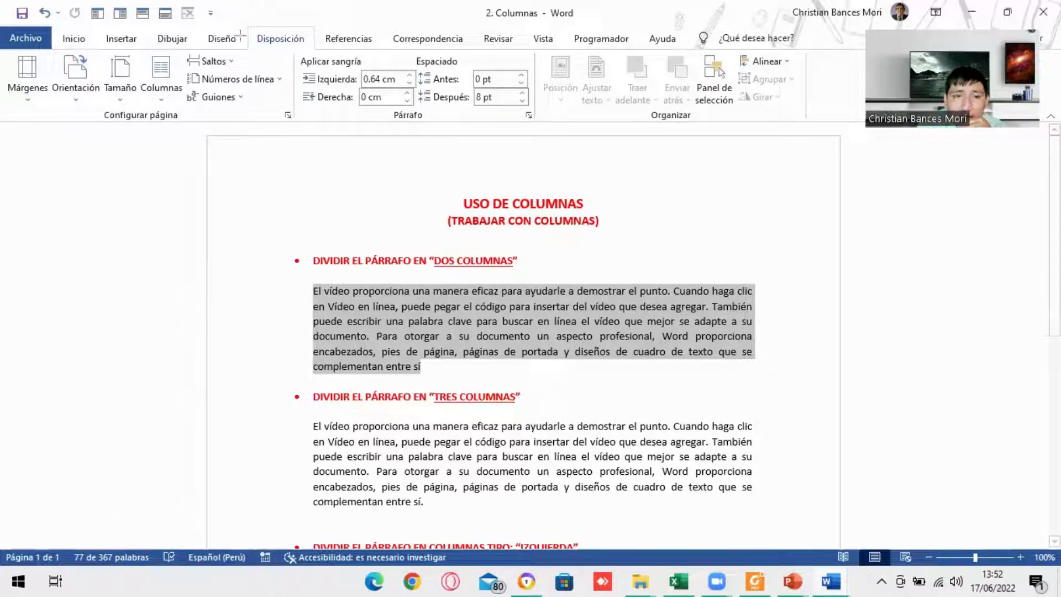
pyautogui.moveTo(248, 23)
pyautogui.mouseDown()
pyautogui.moveTo(272, 50)
pyautogui.moveTo(315, 49)
pyautogui.mouseUp()
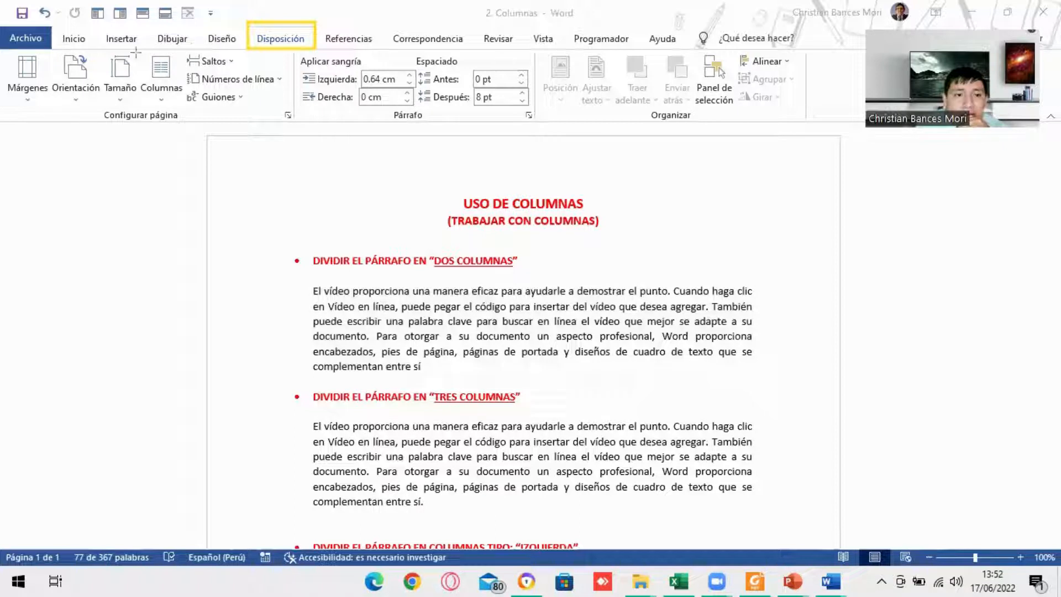
pyautogui.moveTo(134, 49)
pyautogui.mouseDown()
pyautogui.moveTo(153, 97)
pyautogui.moveTo(183, 110)
pyautogui.mouseUp()
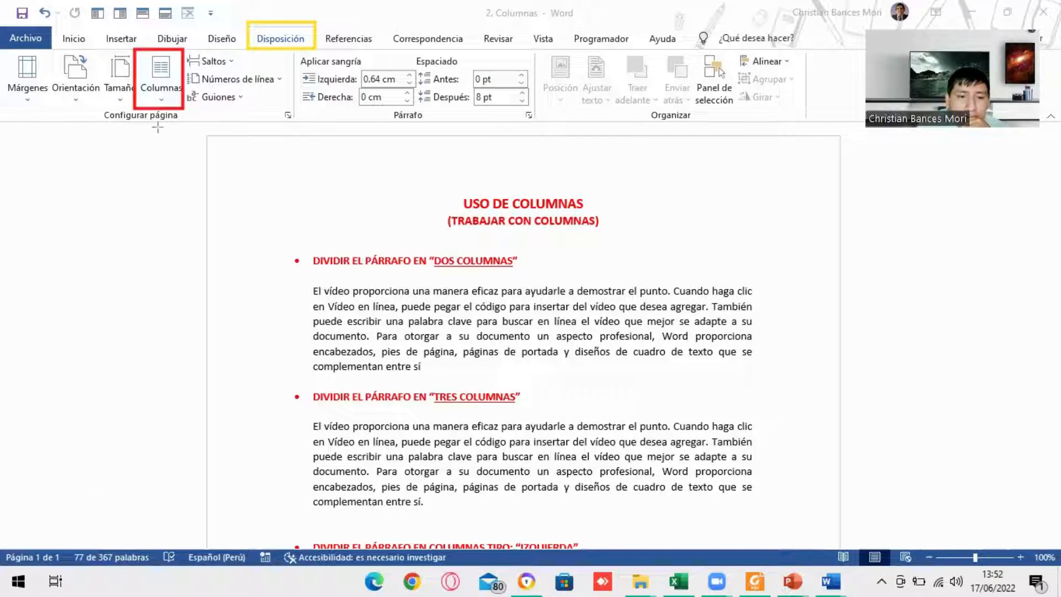
pyautogui.moveTo(158, 128); pyautogui.dragTo(169, 157)
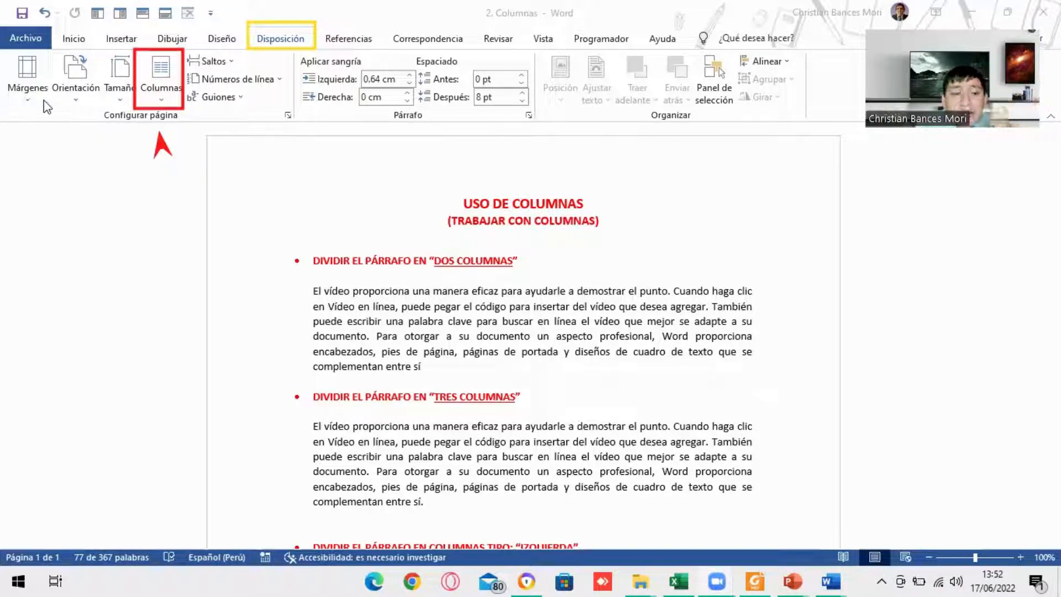
pyautogui.click(79, 97)
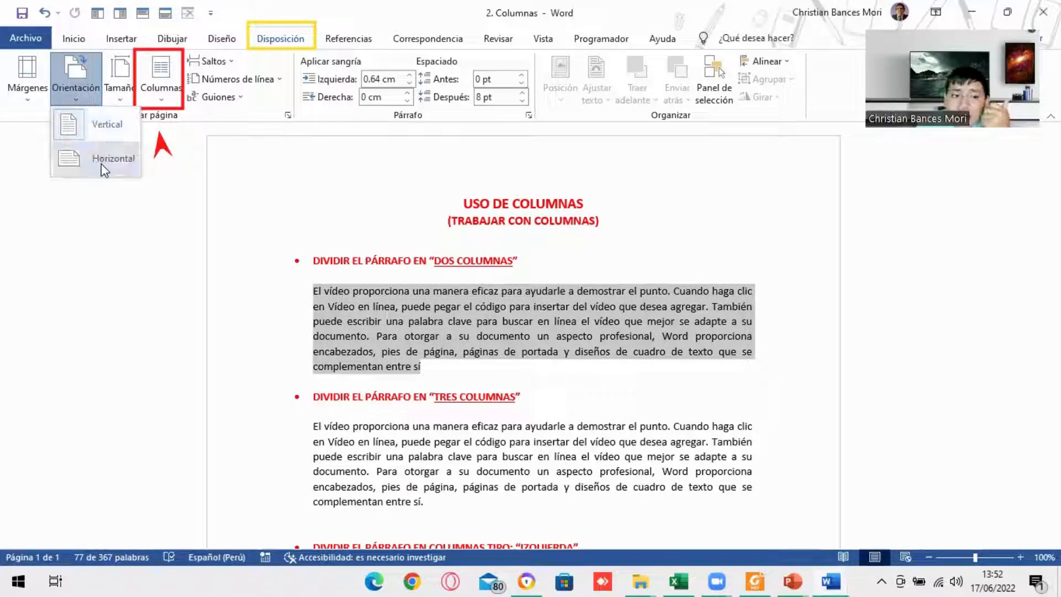
pyautogui.click(101, 165)
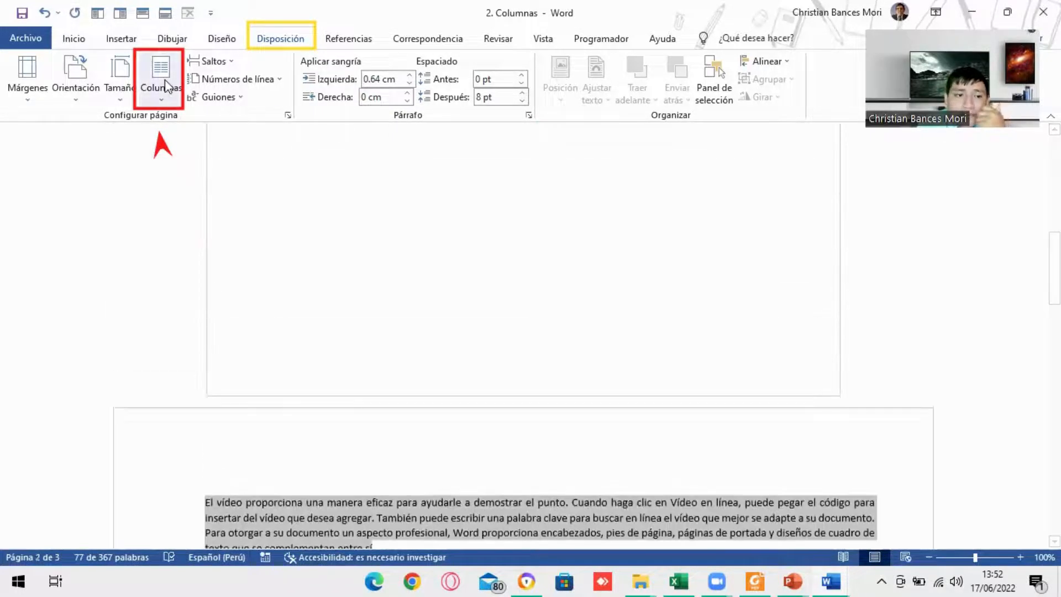
pyautogui.click(44, 12)
pyautogui.scroll(4, 362, 147)
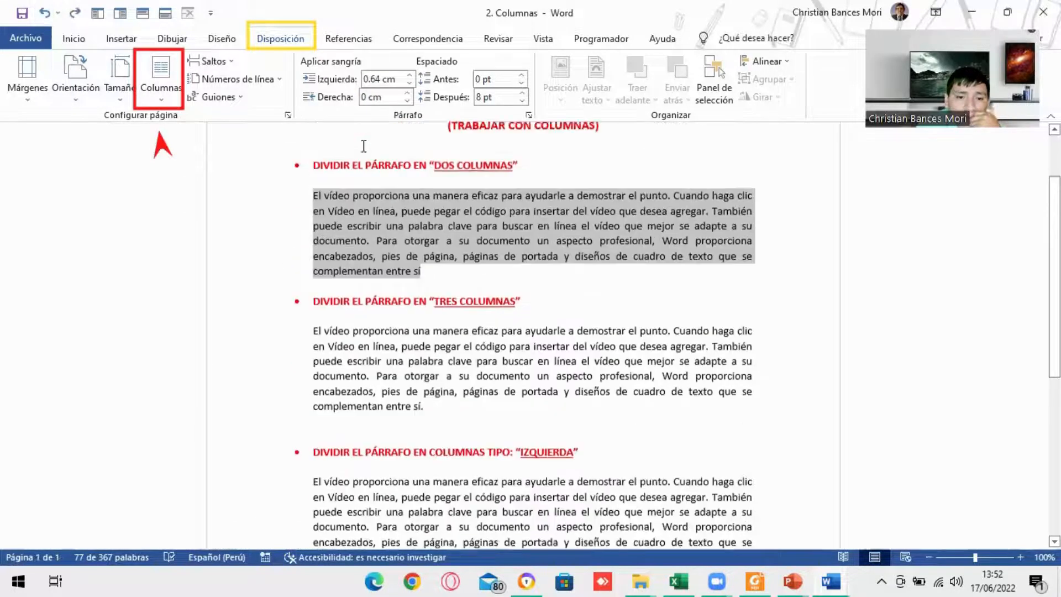
pyautogui.click(119, 88)
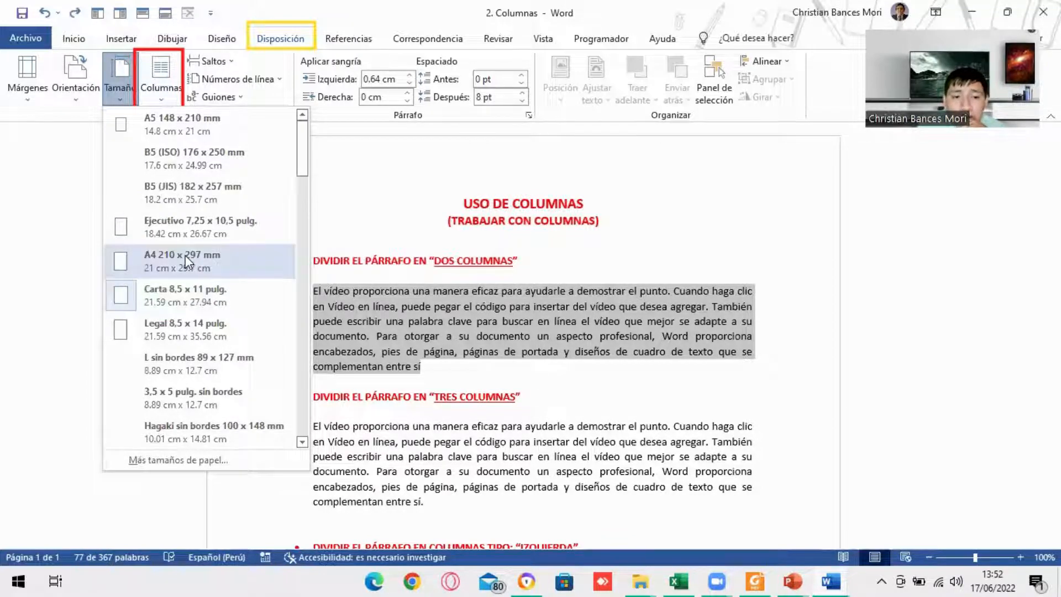
pyautogui.click(364, 169)
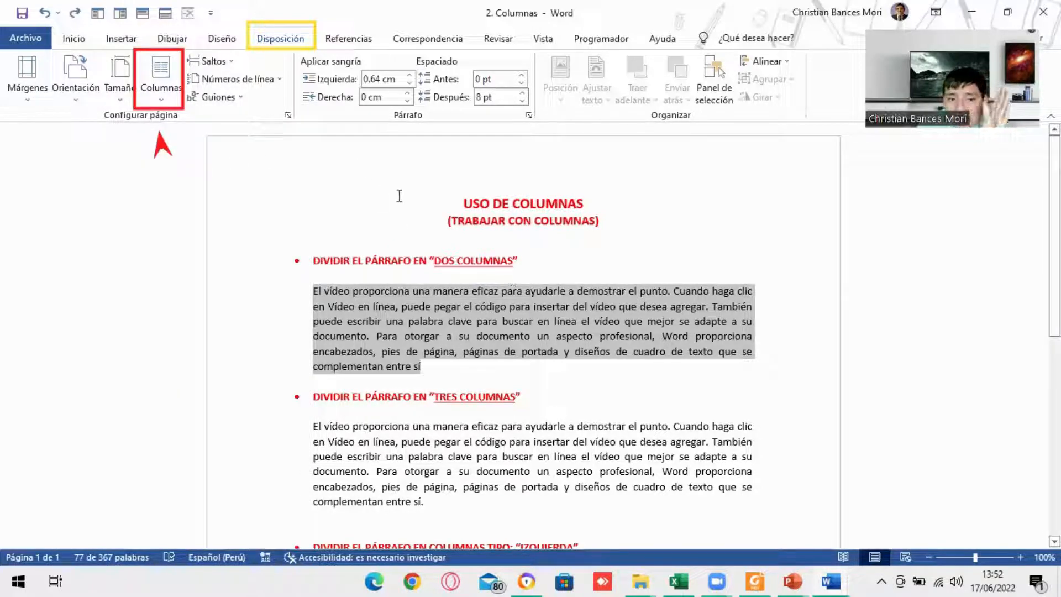
# Restore the final period of the "DOS COLUMNAS" paragraph and divide the paragraph into two columns.
pyautogui.click(426, 353)
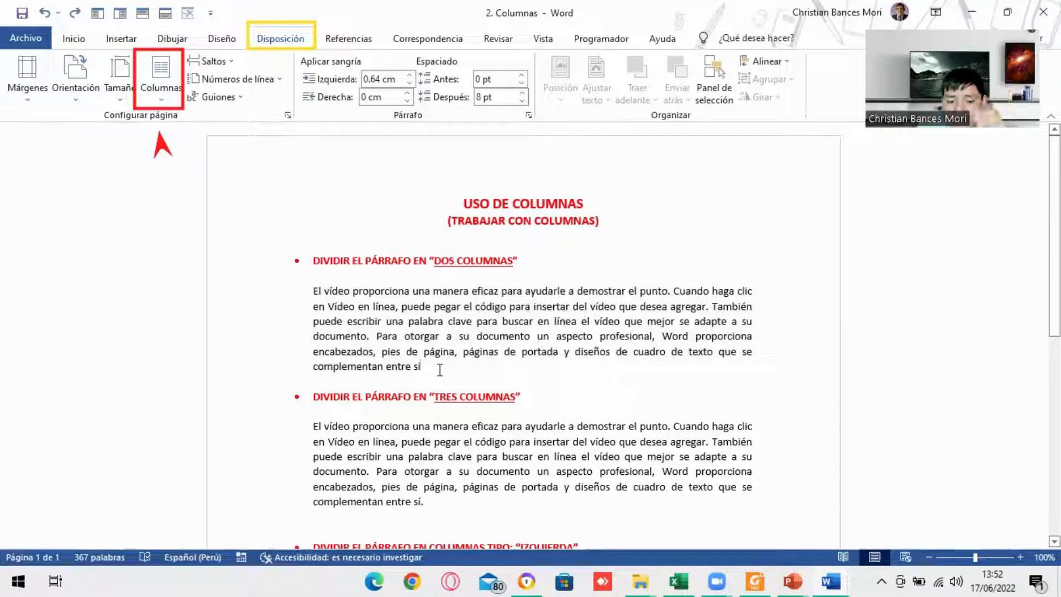
pyautogui.moveTo(440, 370); pyautogui.dragTo(306, 295)
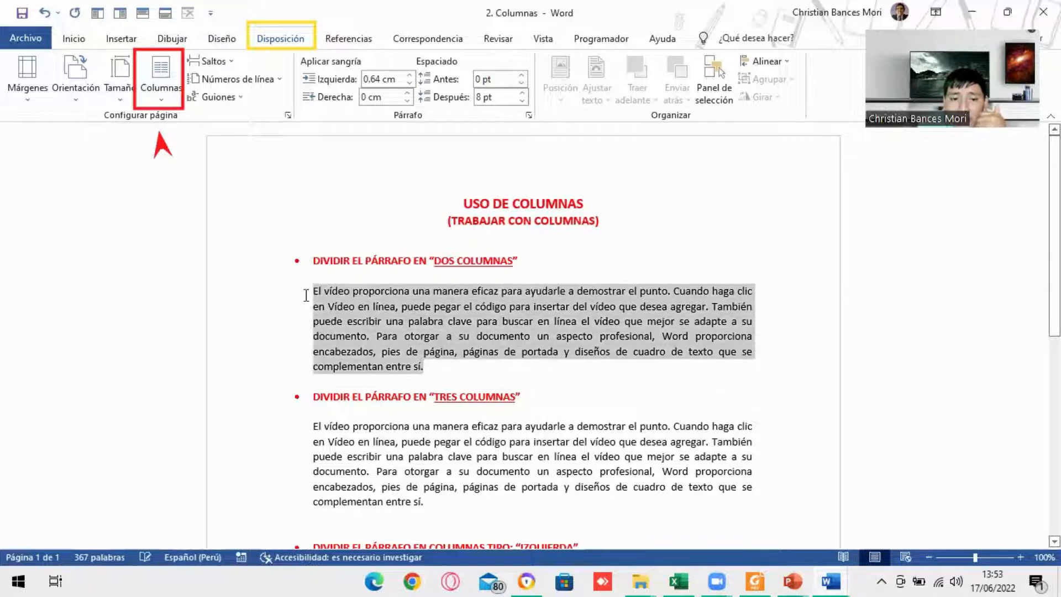
pyautogui.click(174, 98)
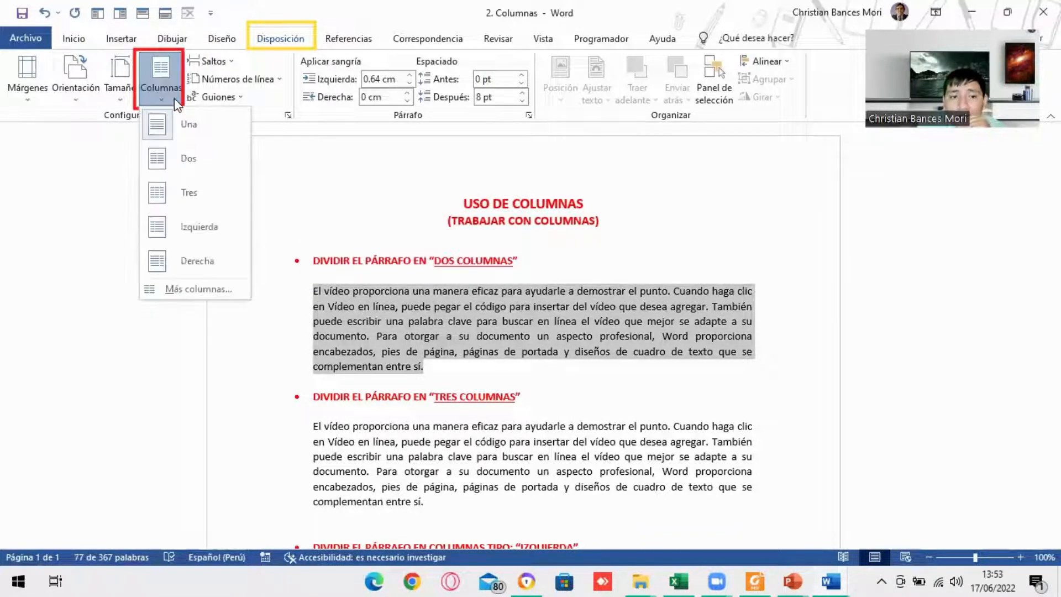
pyautogui.click(188, 160)
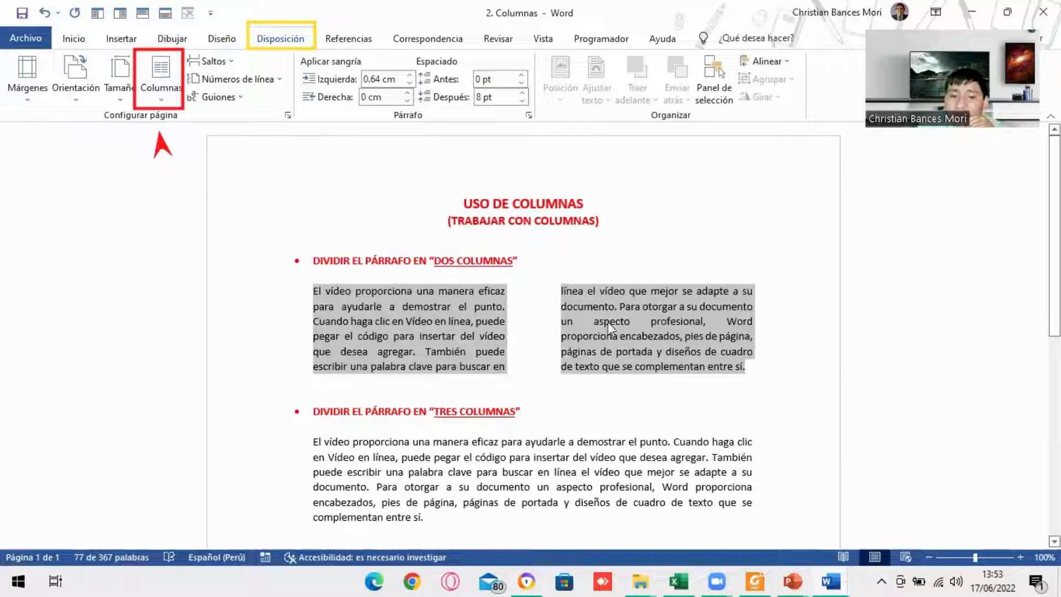
# Divide the paragraph under the "TRES COLUMNAS" heading into three columns.
pyautogui.scroll(-2, 423, 310)
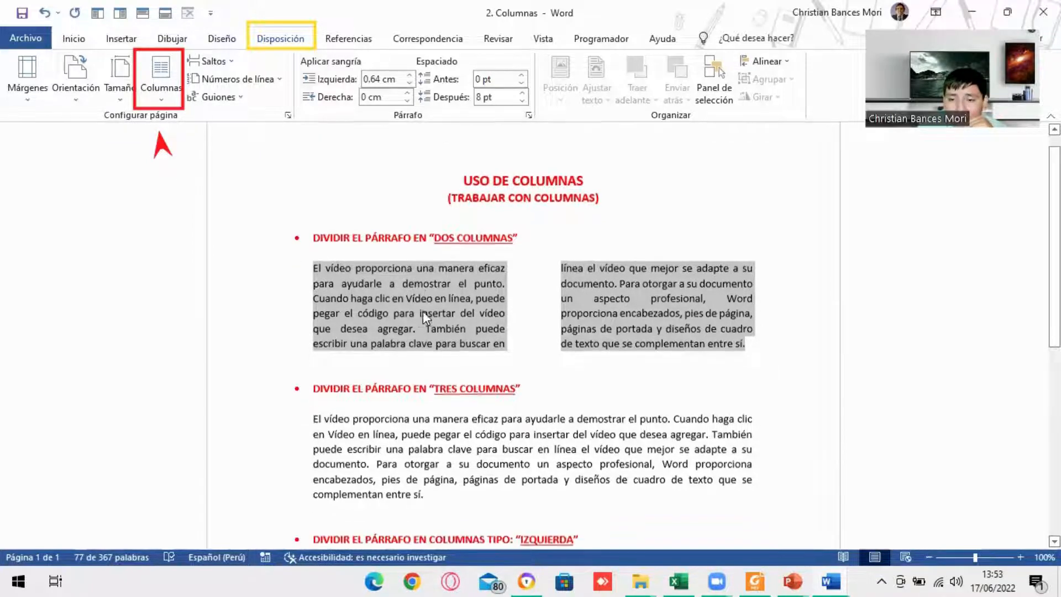
pyautogui.scroll(-3, 424, 311)
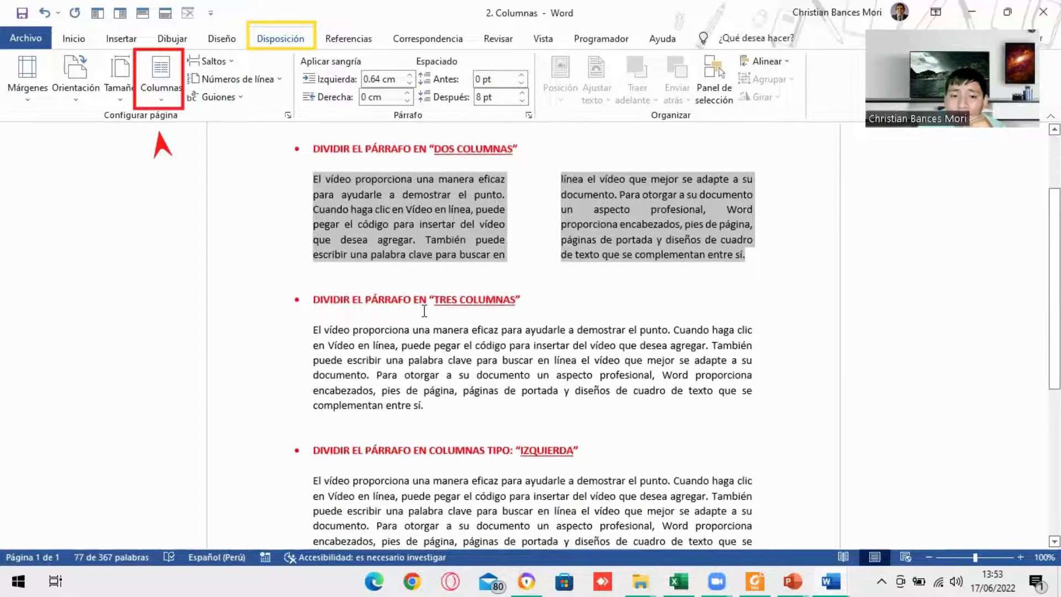
pyautogui.click(446, 367)
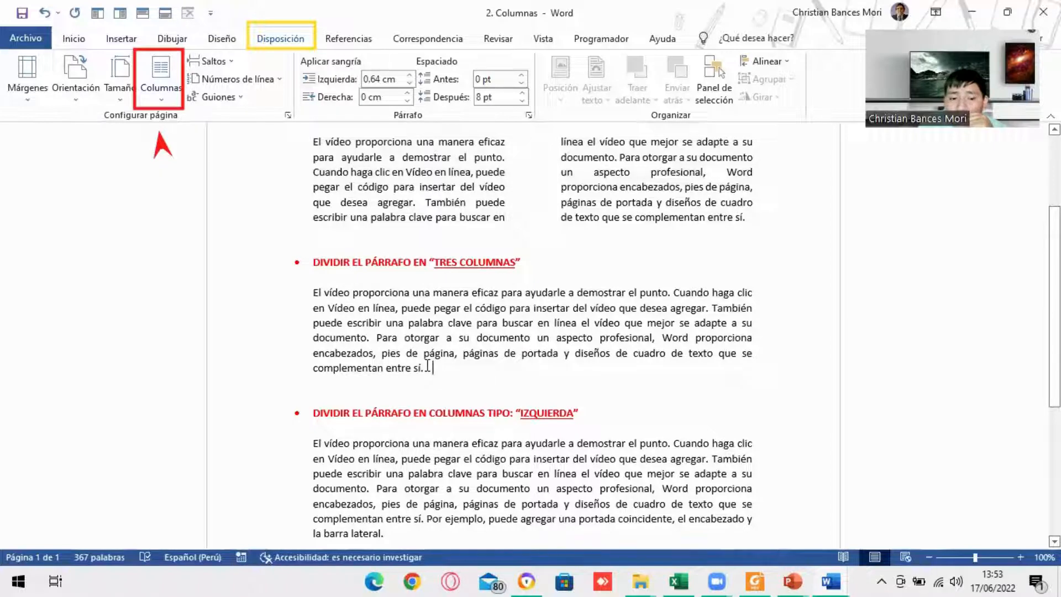
pyautogui.moveTo(425, 367); pyautogui.dragTo(317, 297)
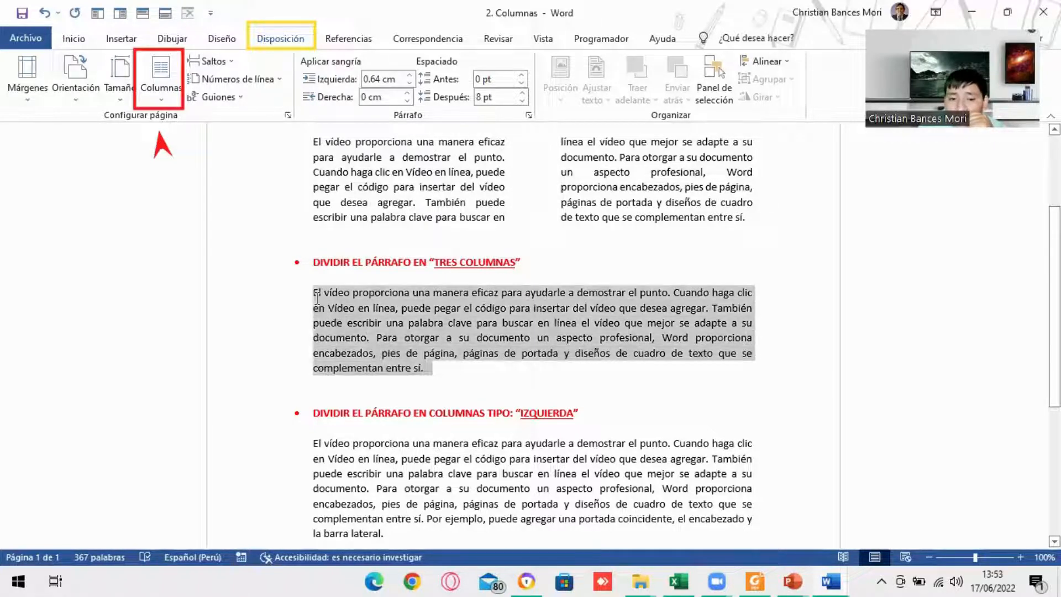
pyautogui.click(315, 293)
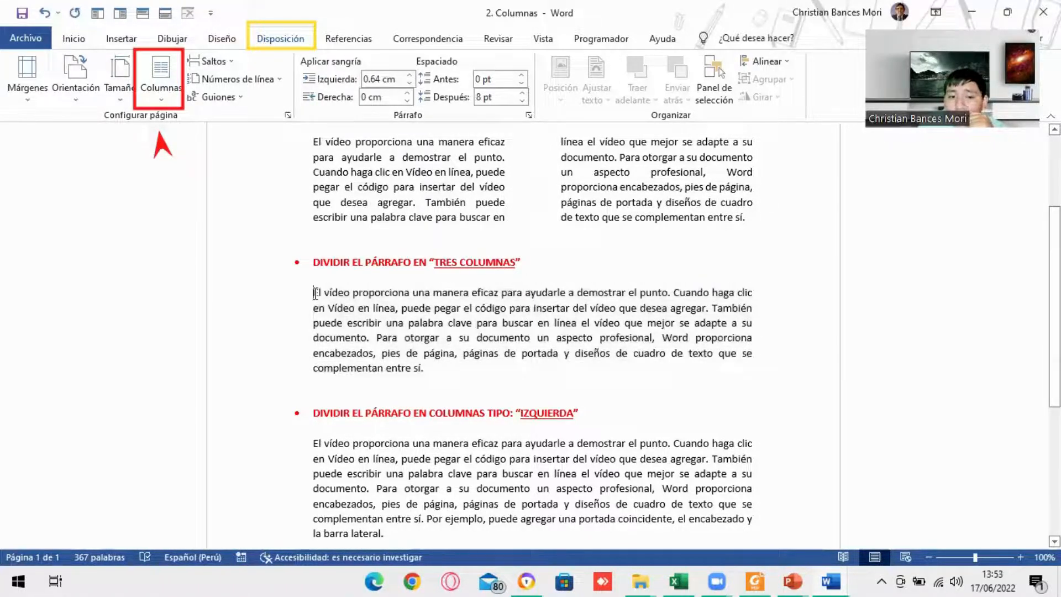
pyautogui.click(161, 75)
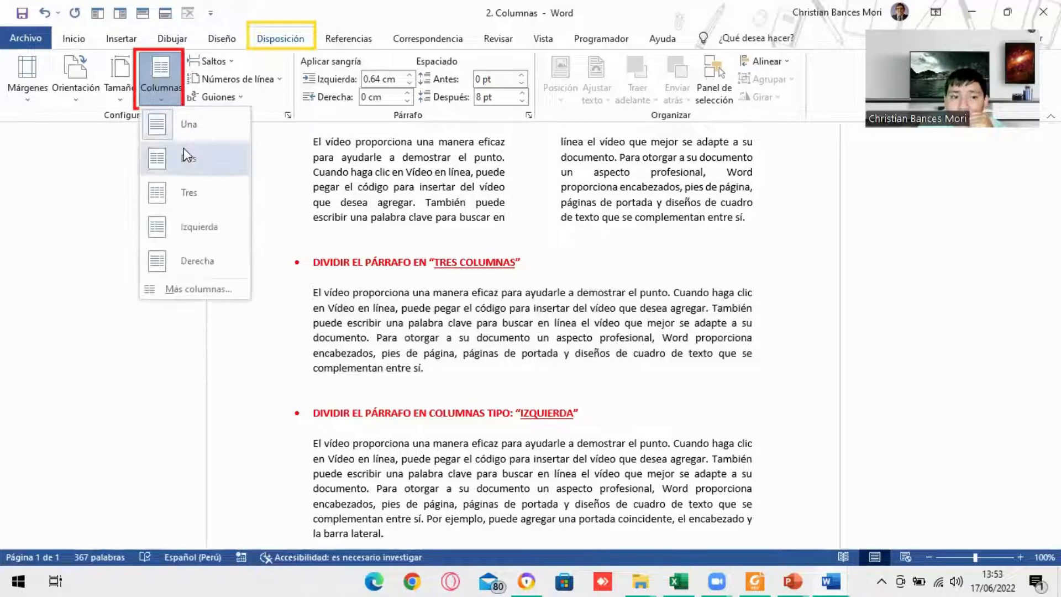
pyautogui.click(188, 194)
pyautogui.scroll(-5, 540, 365)
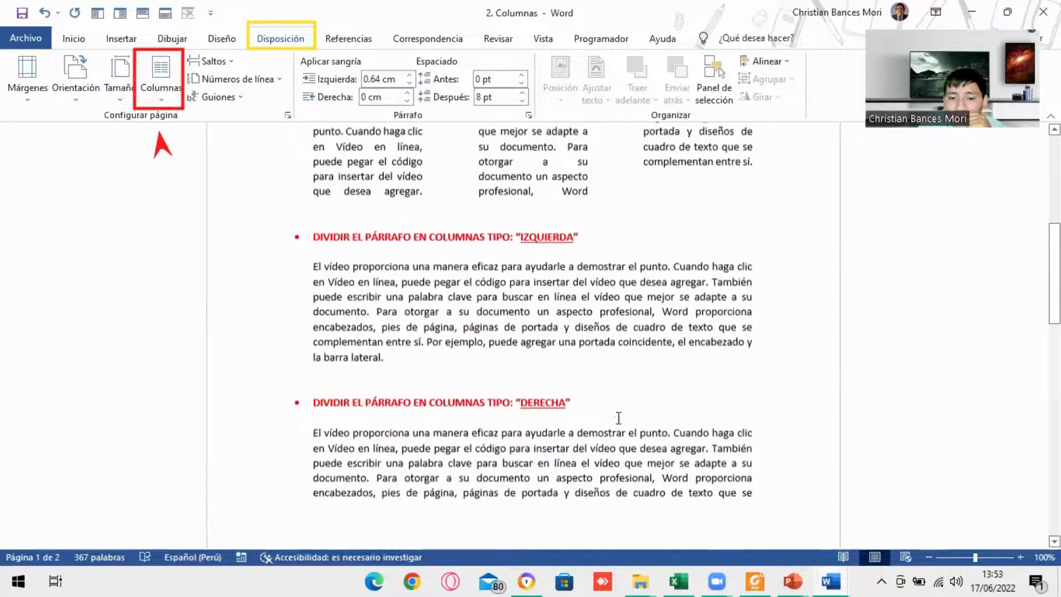
pyautogui.scroll(-3, 540, 365)
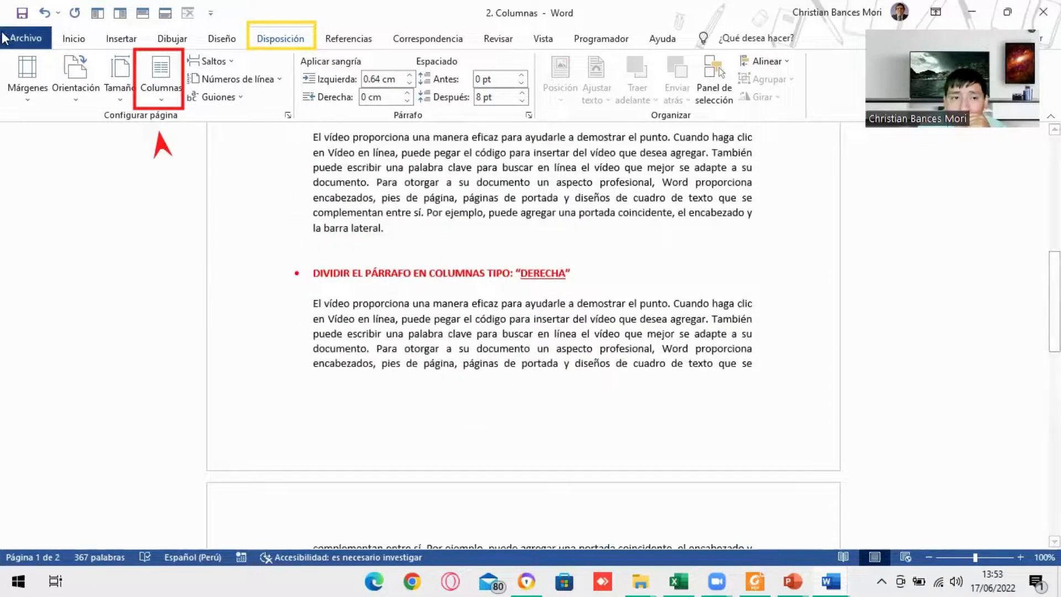
# Undo the last column division and divide the "TRES COLUMNAS" paragraph, selected up to its final period, into three columns.
pyautogui.click(43, 13)
pyautogui.scroll(5, 320, 239)
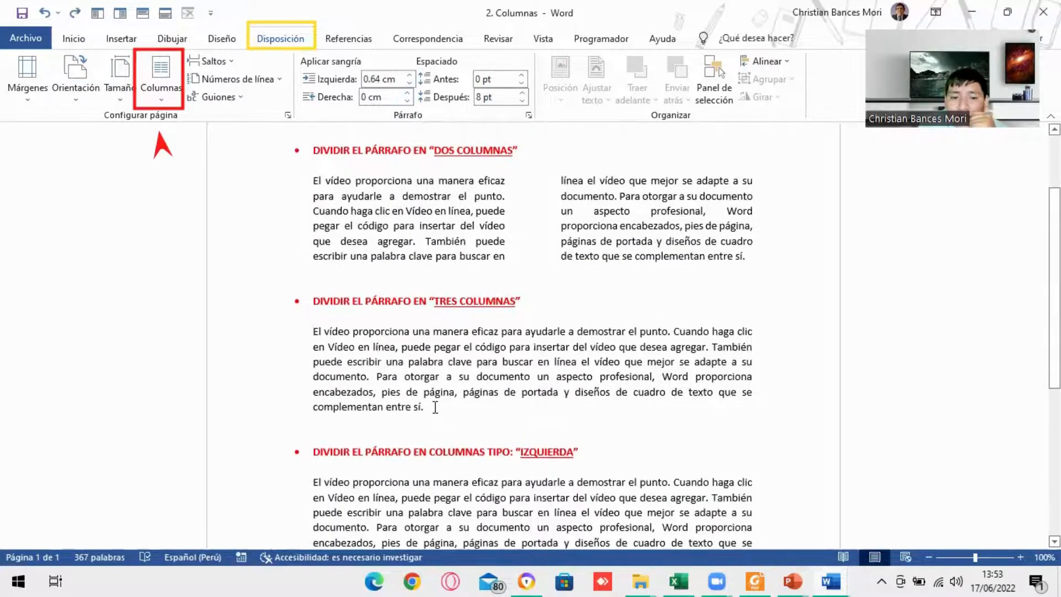
pyautogui.moveTo(435, 408); pyautogui.dragTo(309, 330)
pyautogui.click(174, 102)
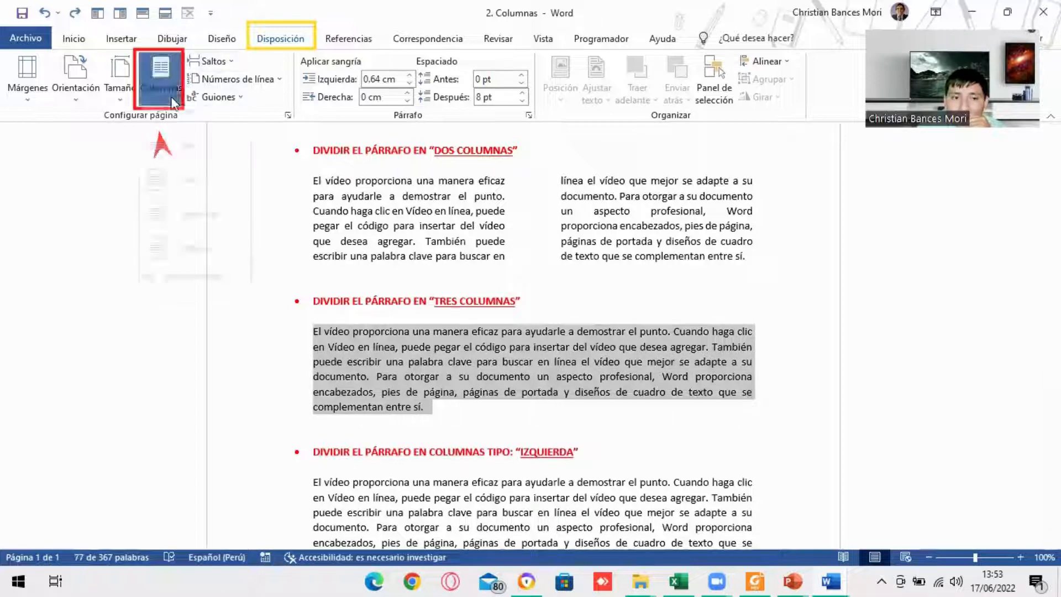
pyautogui.click(188, 185)
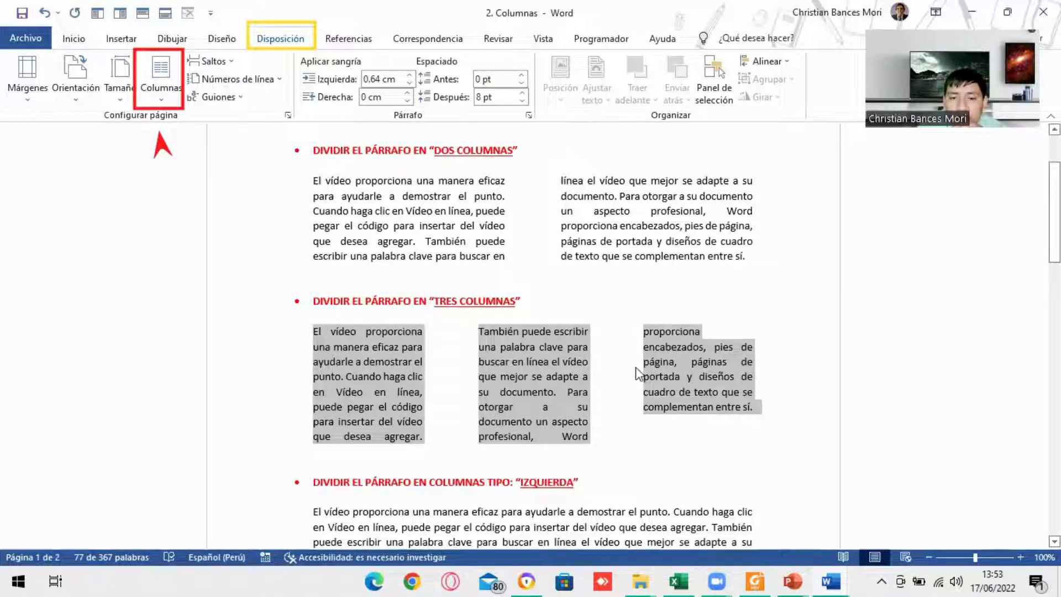
# Review the paragraphs under the "DOS COLUMNAS" and "TRES COLUMNAS" headings and view the available column options.
pyautogui.scroll(-3, 539, 304)
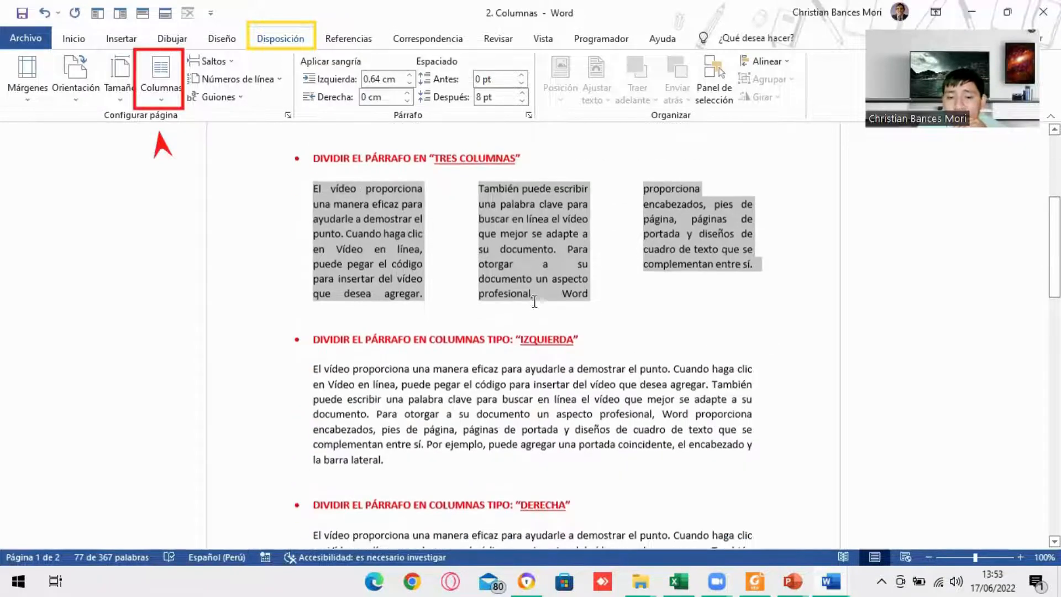
pyautogui.scroll(2, 535, 301)
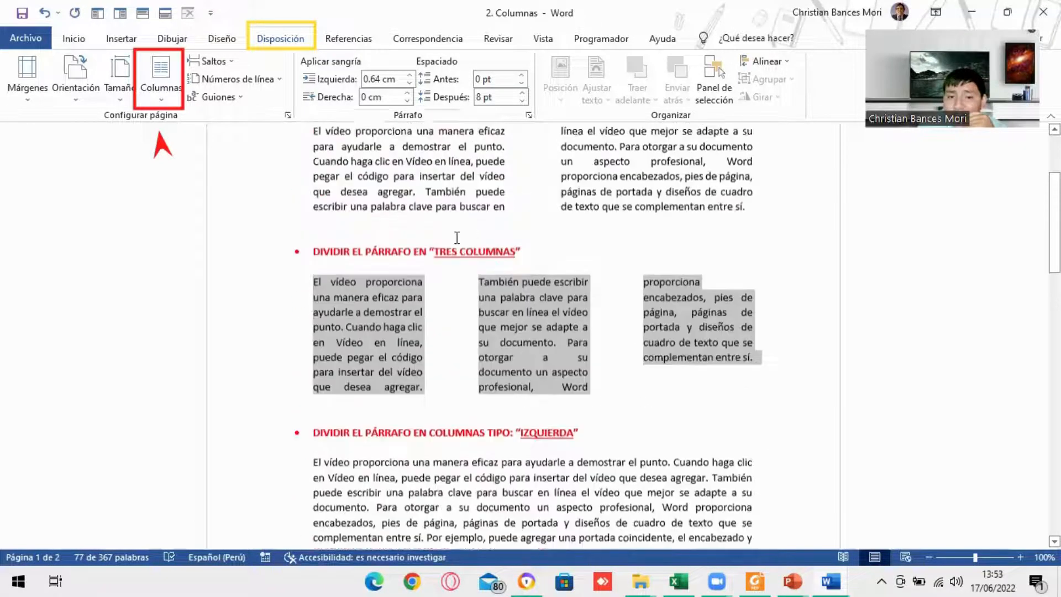
pyautogui.scroll(1, 523, 241)
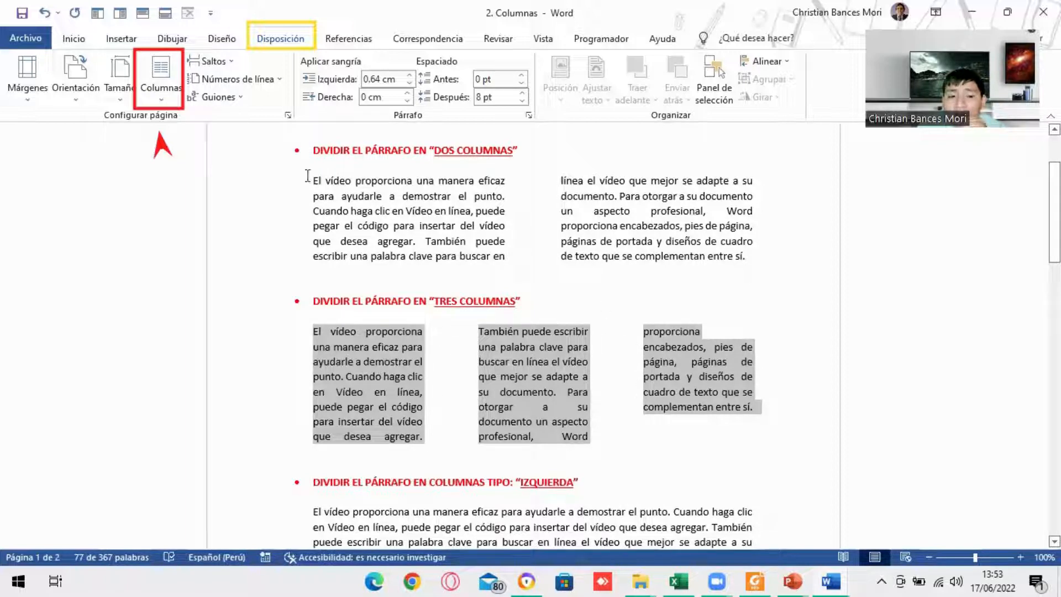
pyautogui.click(165, 97)
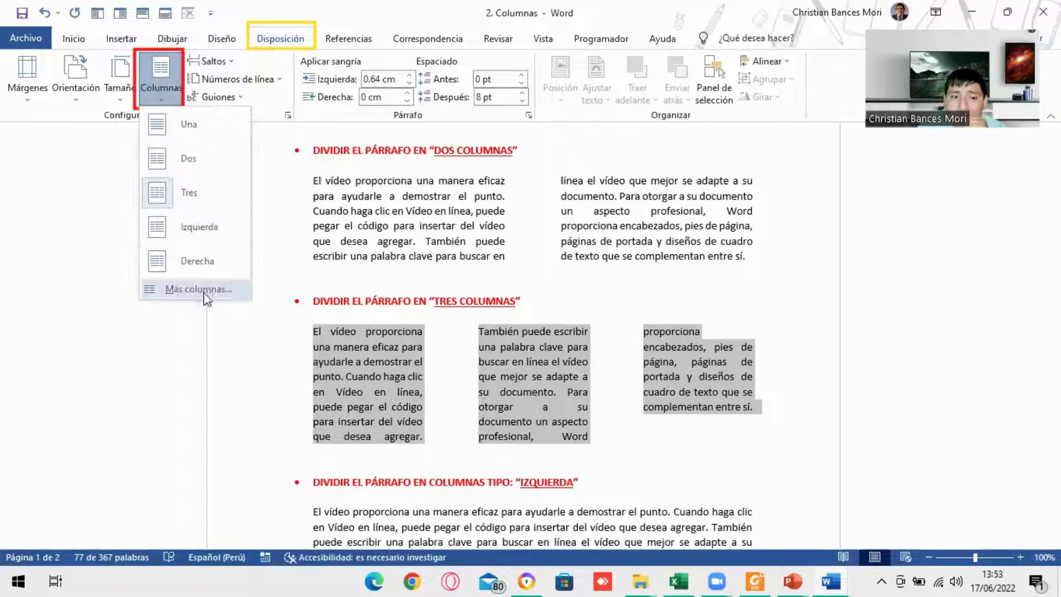
pyautogui.scroll(-2, 615, 298)
pyautogui.click(619, 329)
# Divide the paragraph under the "IZQUIERDA" heading into left-type (Izquierda) columns.
pyautogui.scroll(-1, 620, 325)
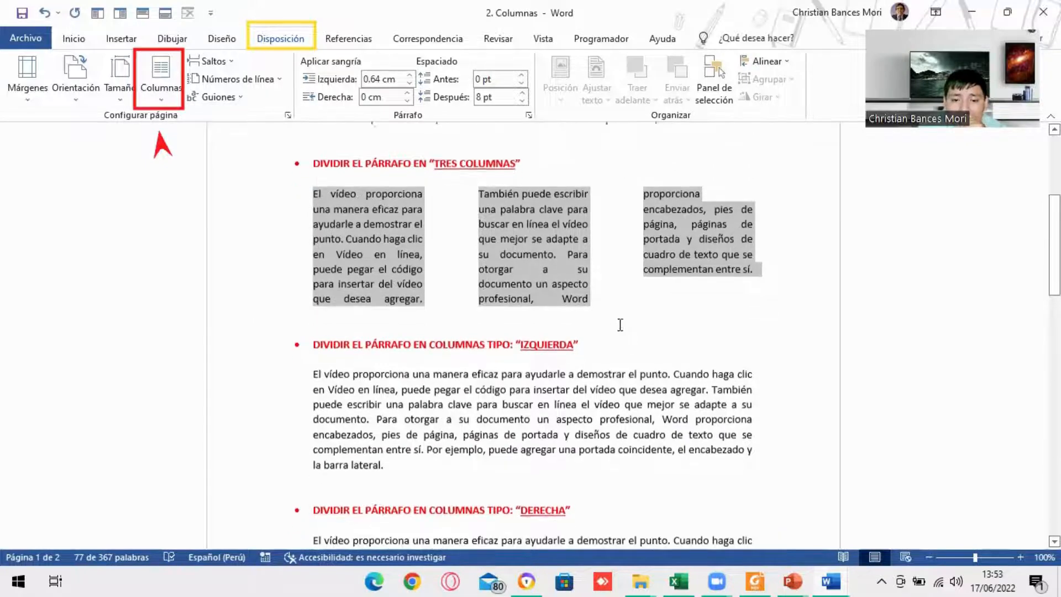
pyautogui.scroll(-2, 620, 325)
pyautogui.moveTo(411, 384); pyautogui.dragTo(318, 297)
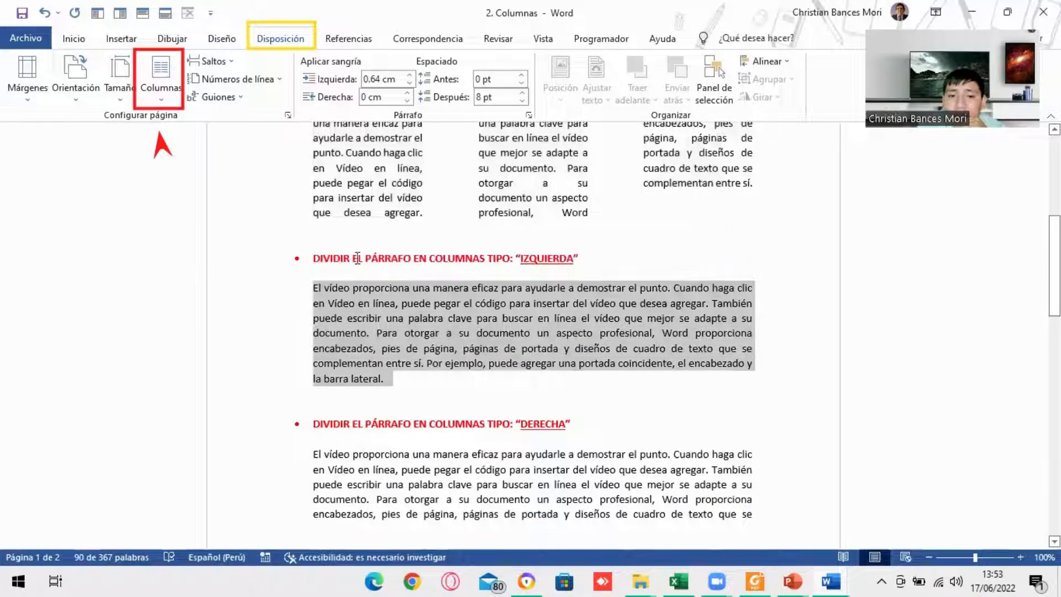
pyautogui.click(166, 102)
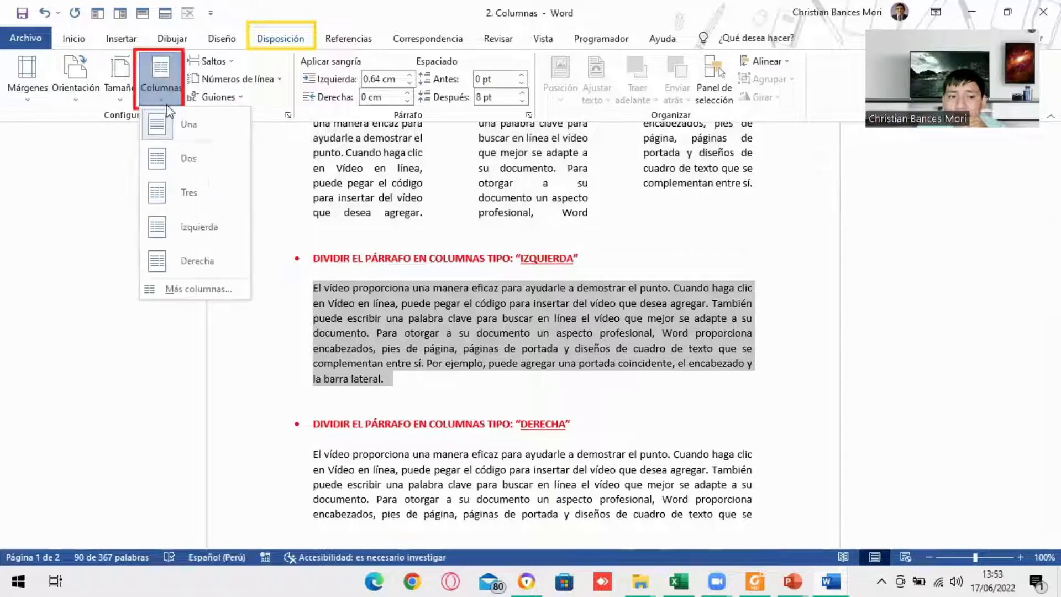
pyautogui.click(188, 218)
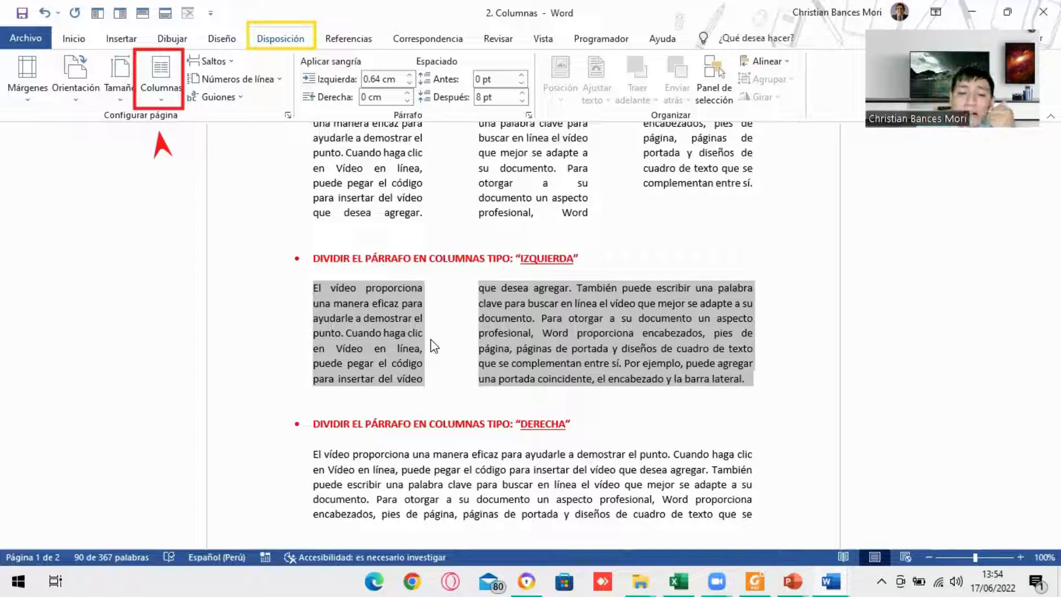
pyautogui.scroll(-3, 434, 347)
pyautogui.moveTo(314, 342); pyautogui.dragTo(762, 414)
pyautogui.scroll(-7, 581, 474)
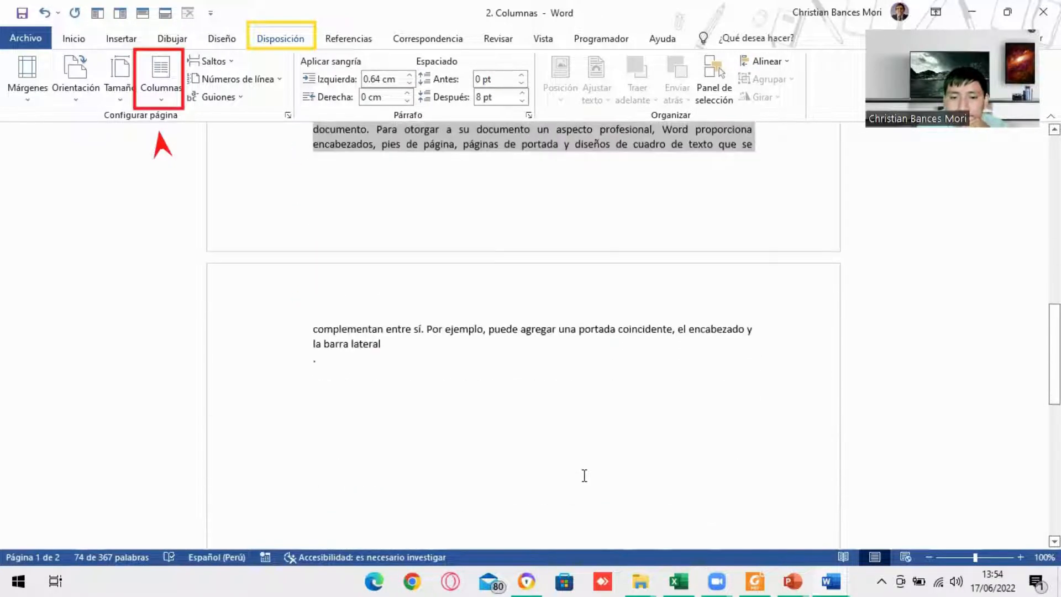
pyautogui.moveTo(381, 340); pyautogui.dragTo(342, 113)
pyautogui.scroll(2, 389, 274)
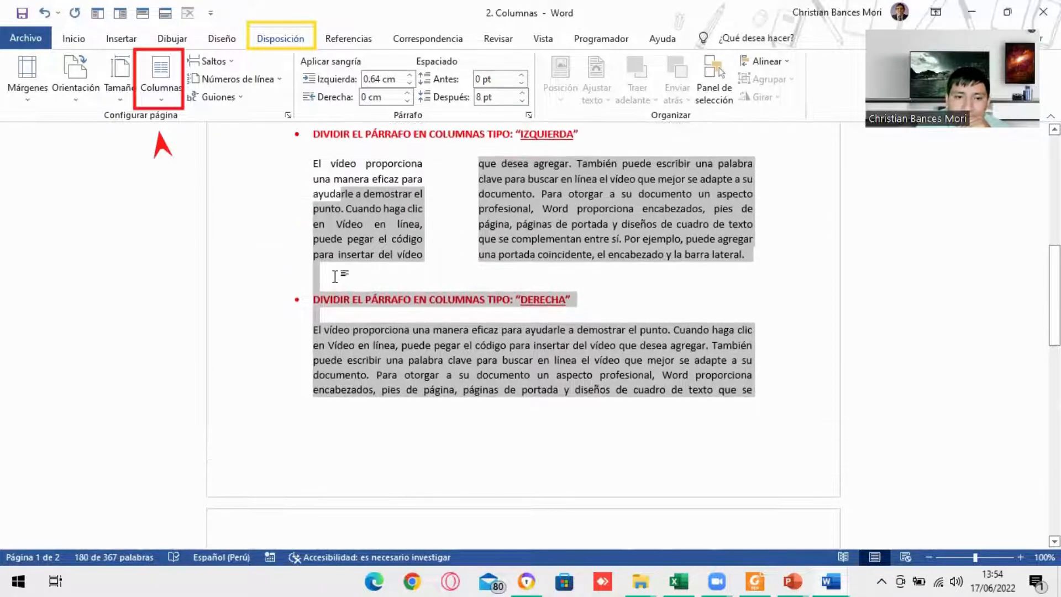
# Adjust the blank lines between the "IZQUIERDA" paragraph and the "DERECHA" heading, leaving a single blank line.
pyautogui.click(334, 282)
pyautogui.press('BackSpace')
pyautogui.press('BackSpace')
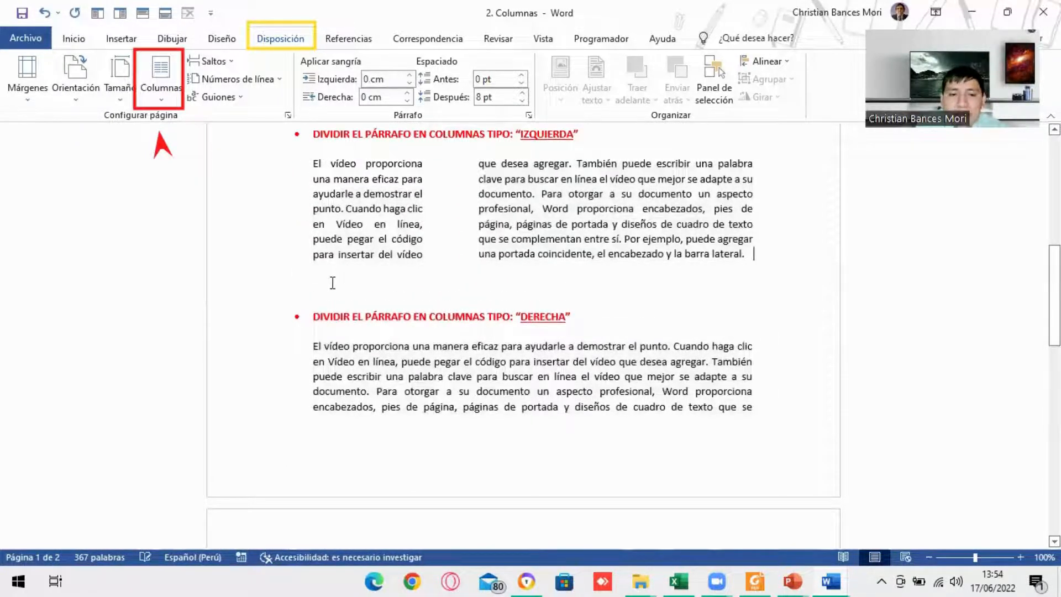
pyautogui.click(296, 299)
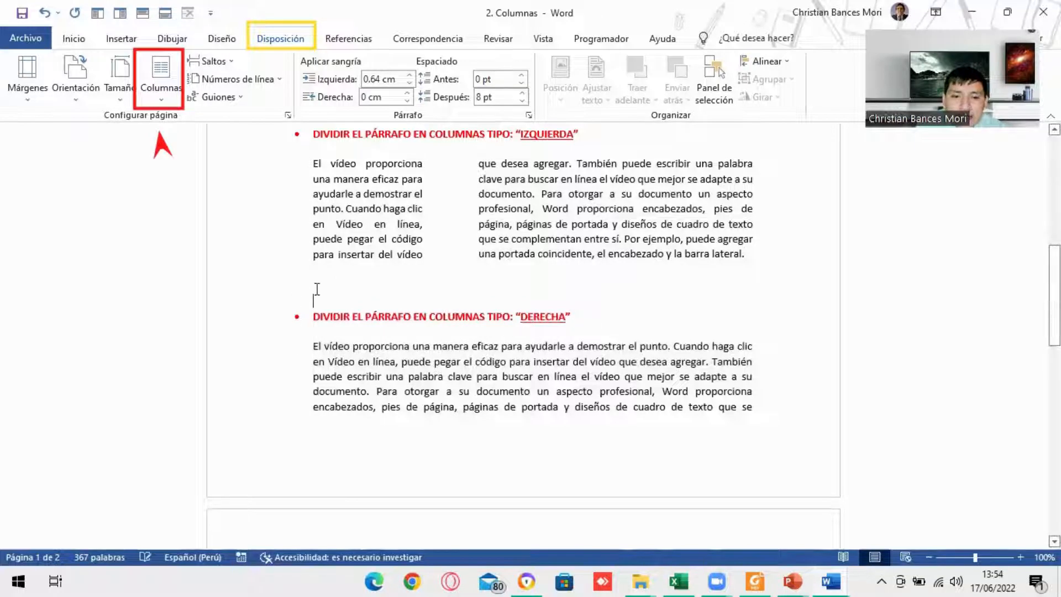
pyautogui.press('Return')
pyautogui.press('BackSpace')
# Remove the "DOS COLUMNAS" paragraph's final period and the space below it, leaving one blank line before the "TRES COLUMNAS" heading.
pyautogui.scroll(6, 348, 291)
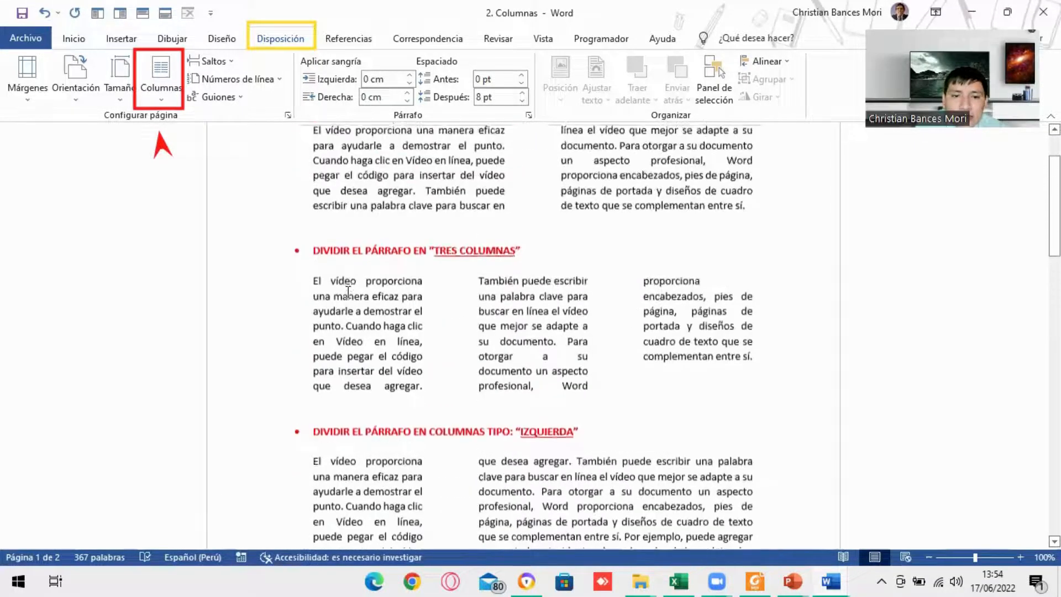
pyautogui.scroll(-2, 337, 275)
pyautogui.click(336, 275)
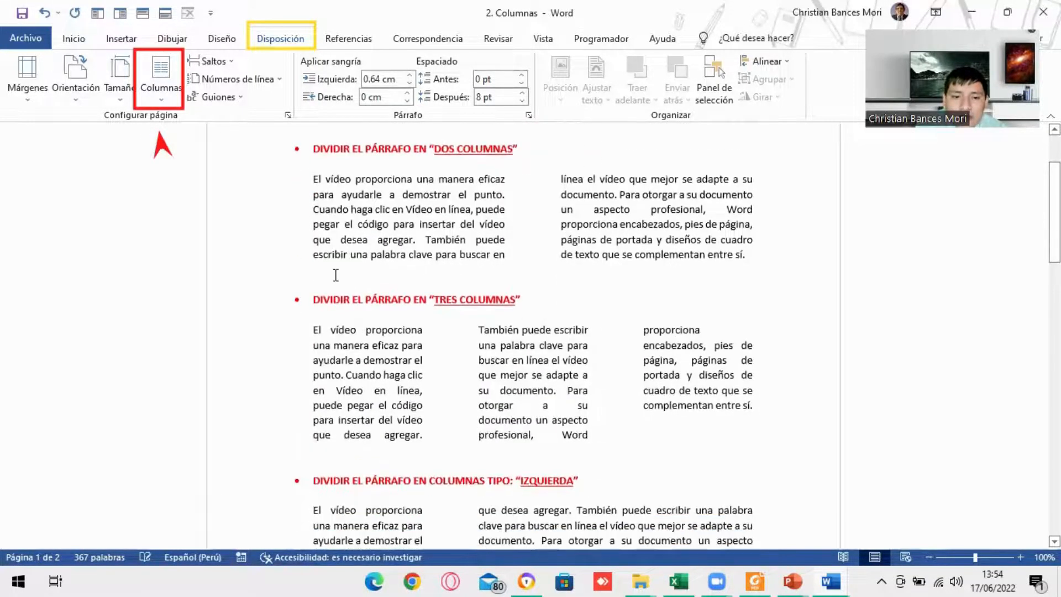
pyautogui.press('BackSpace')
pyautogui.press('BackSpace')
pyautogui.press('BackSpace')
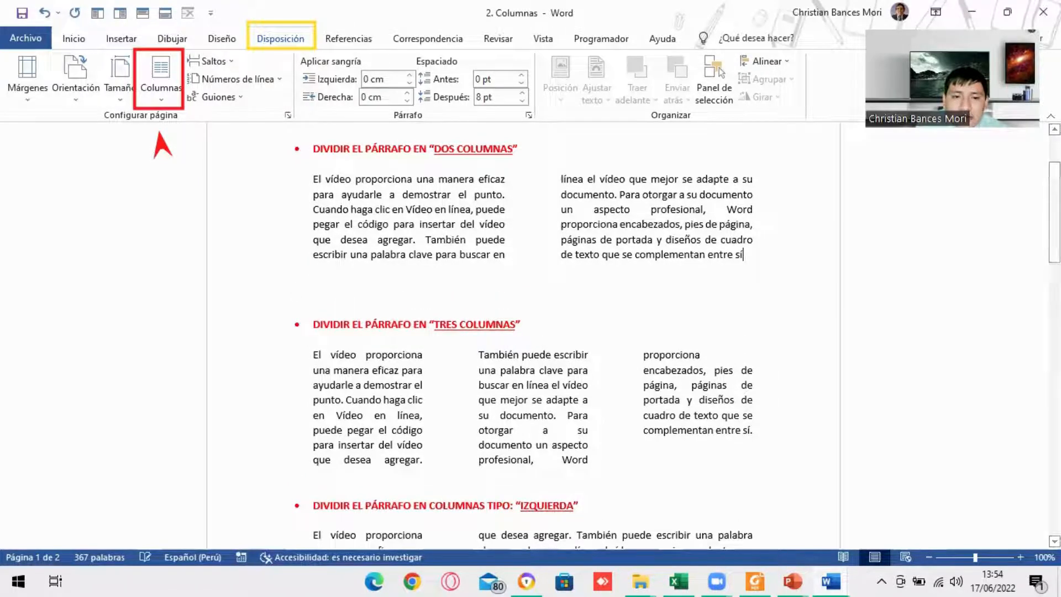
pyautogui.moveTo(298, 283); pyautogui.dragTo(334, 297)
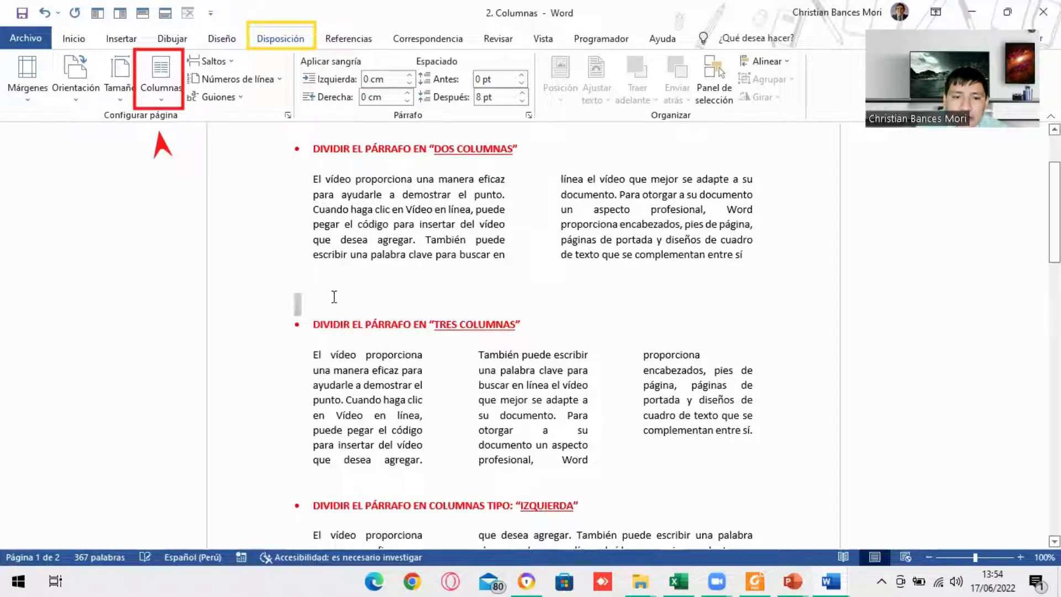
pyautogui.press('Delete')
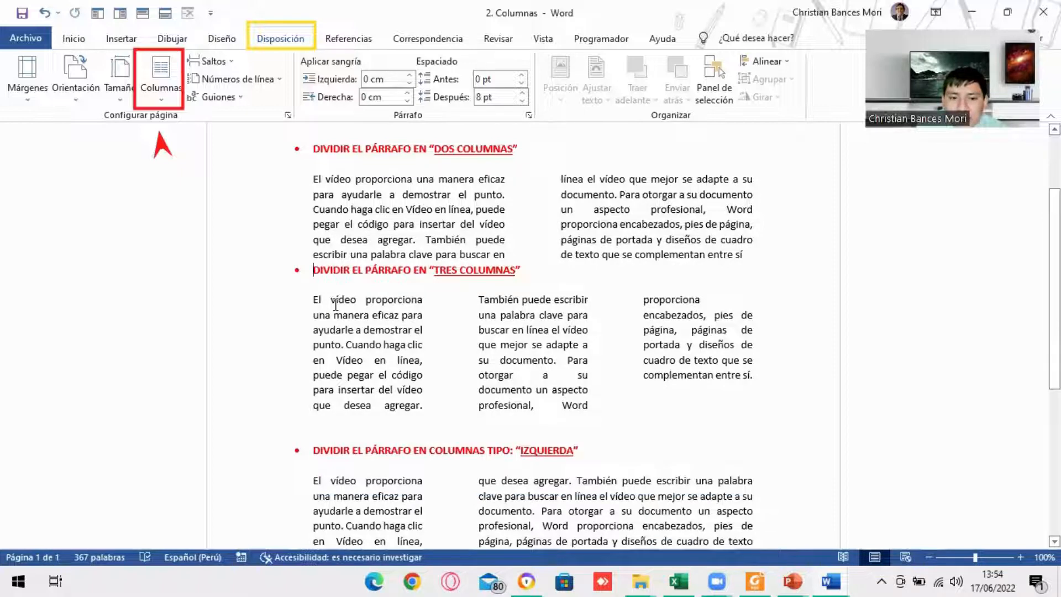
pyautogui.press('Return')
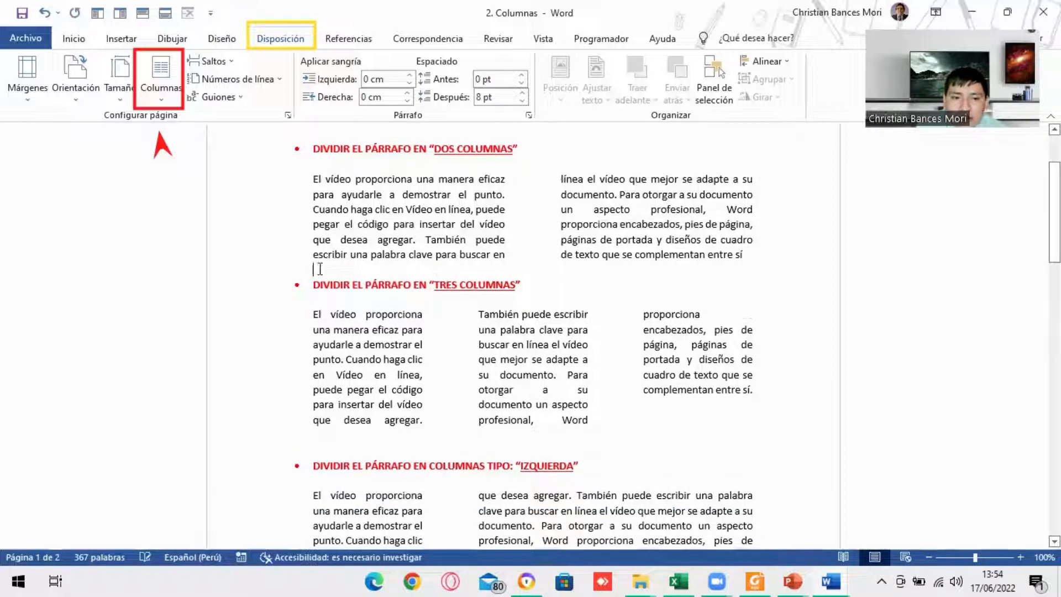
# Delete the stray period on the second page and end the "DERECHA" paragraph with "lateral.".
pyautogui.scroll(-12, 384, 317)
pyautogui.scroll(2, 381, 332)
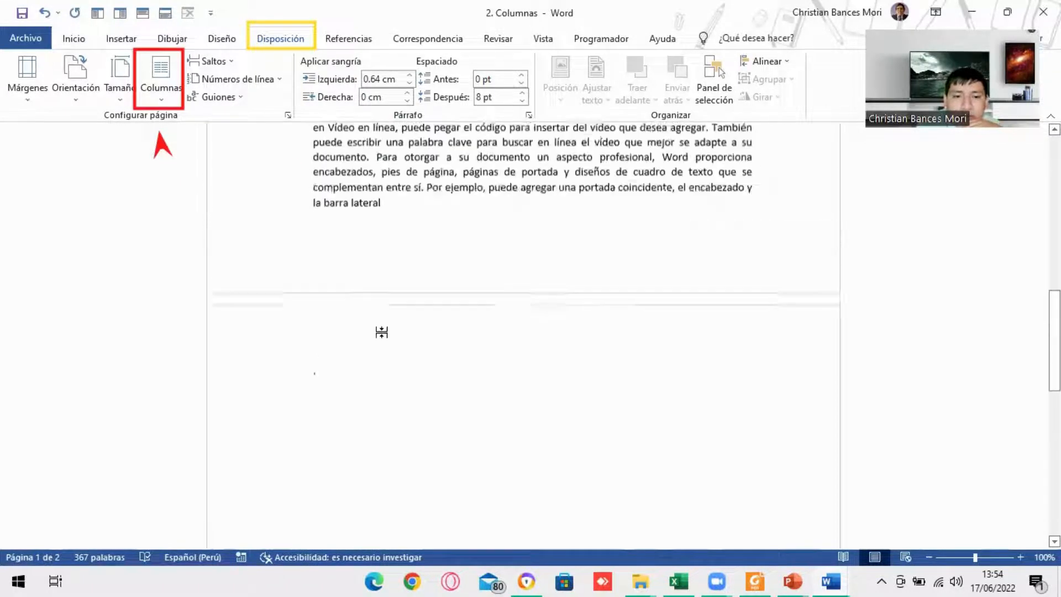
pyautogui.scroll(3, 381, 332)
pyautogui.moveTo(312, 475); pyautogui.dragTo(414, 467)
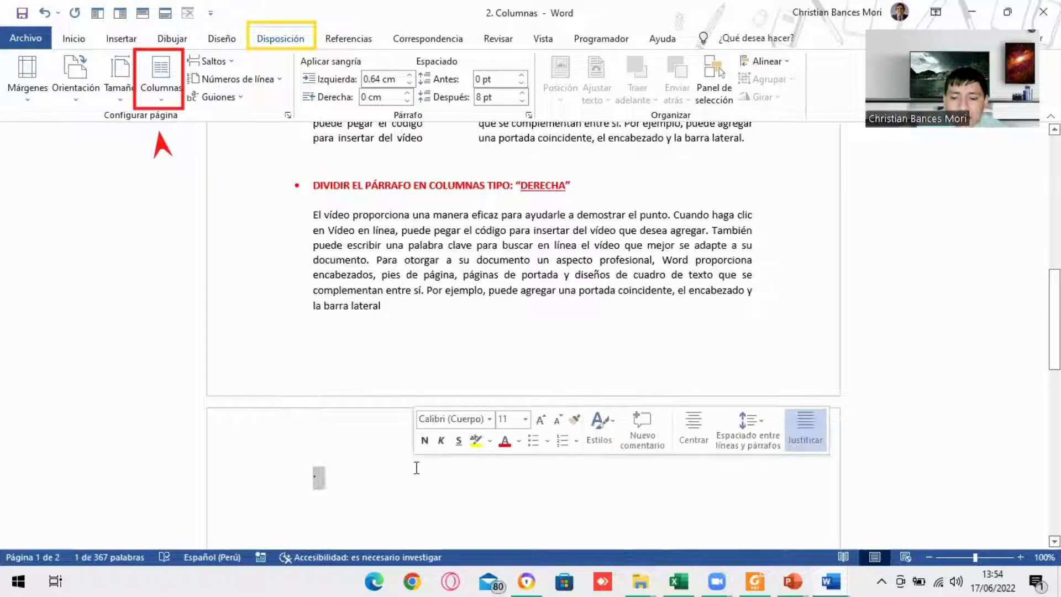
pyautogui.press('BackSpace')
pyautogui.press('BackSpace')
pyautogui.press('BackSpace')
pyautogui.press('BackSpace')
pyautogui.press('BackSpace')
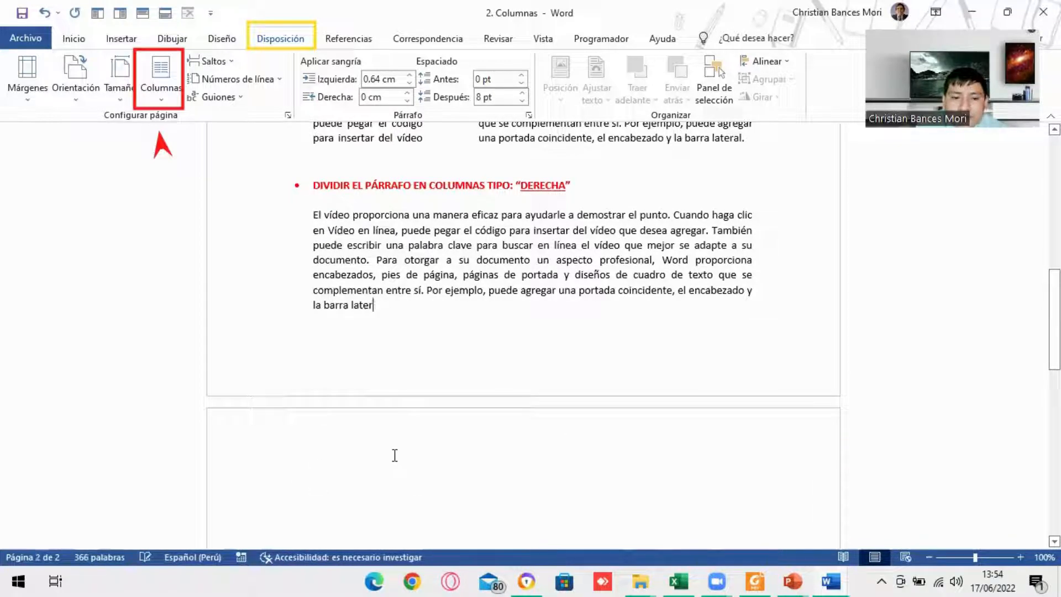
pyautogui.write('a')
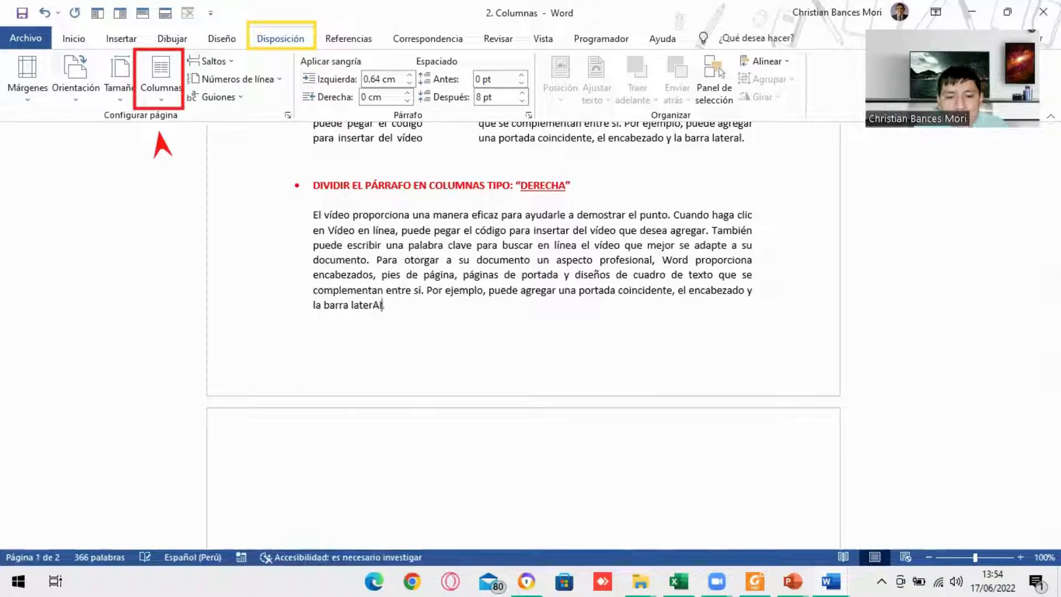
pyautogui.write('l')
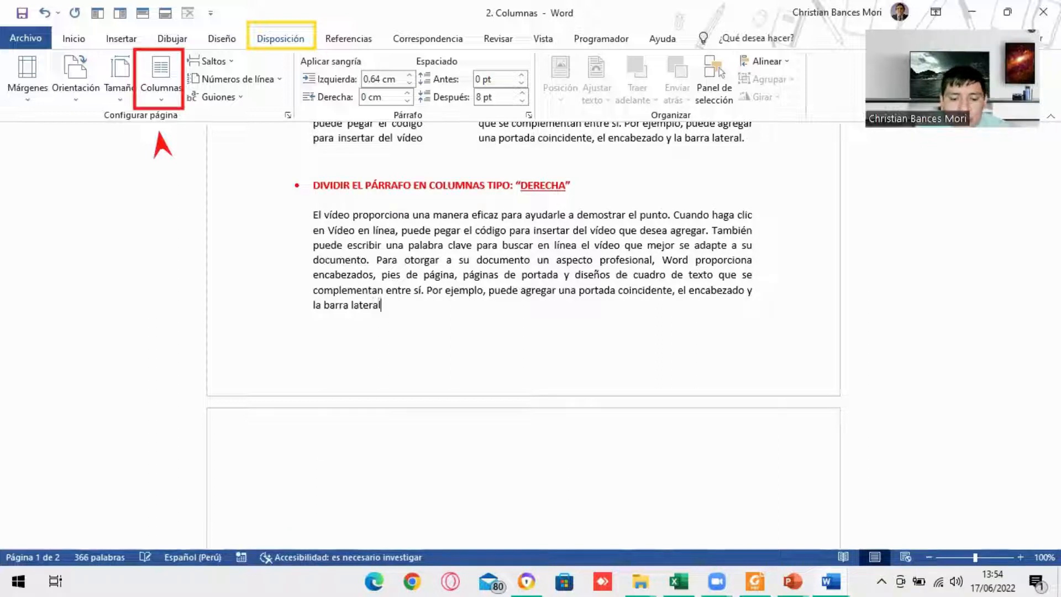
pyautogui.write('.')
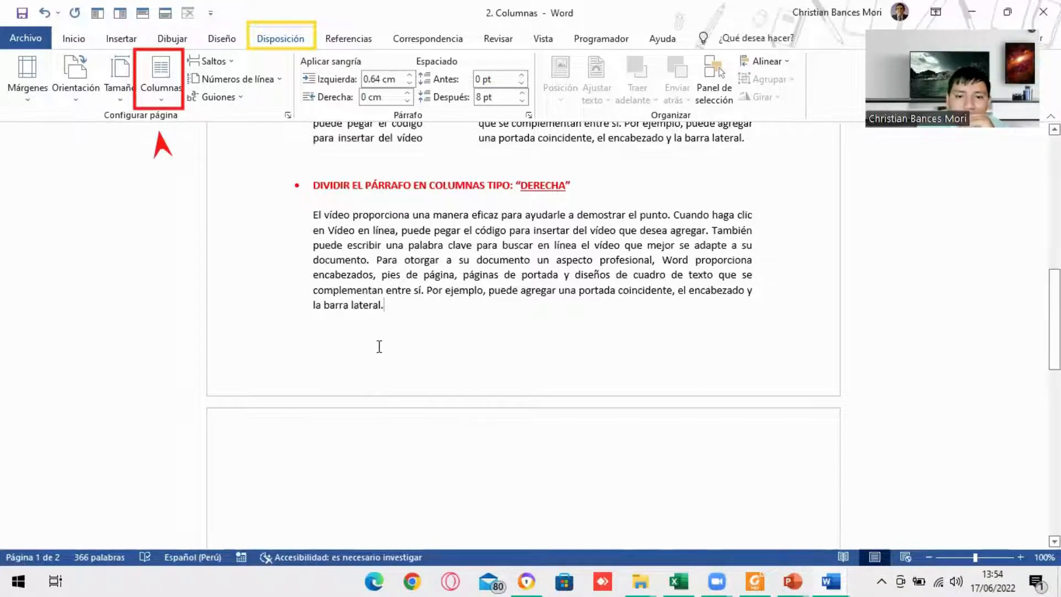
pyautogui.scroll(-2, 351, 357)
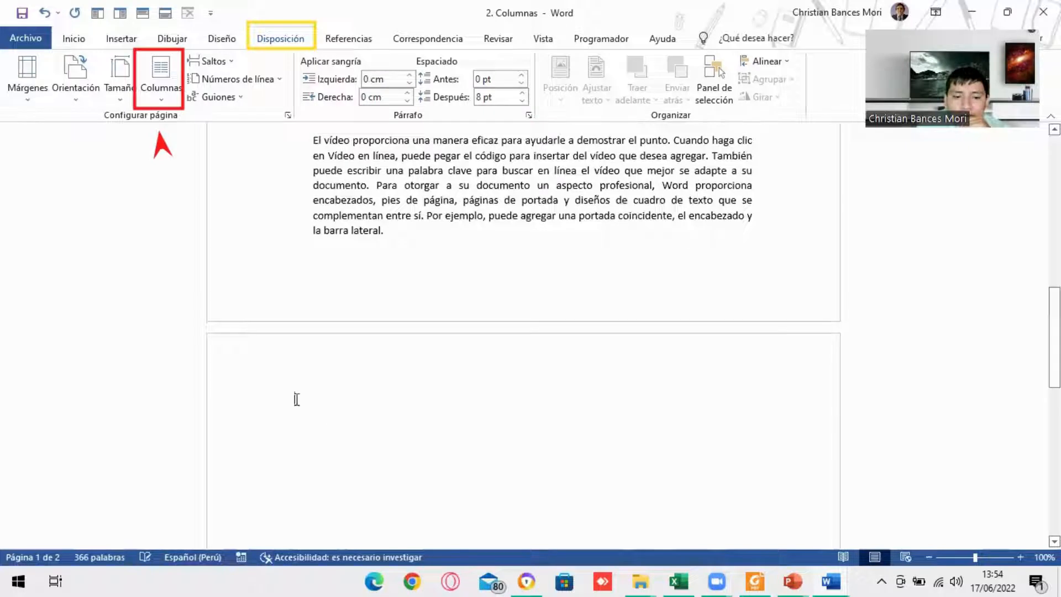
pyautogui.moveTo(297, 400); pyautogui.dragTo(334, 469)
pyautogui.click(336, 469)
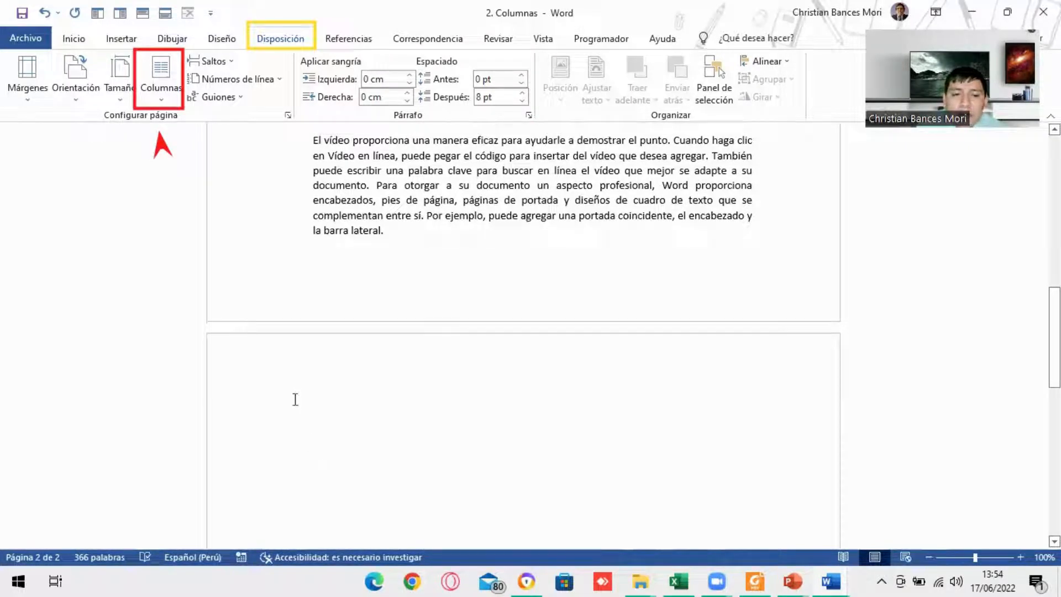
# Divide the paragraph under the "DERECHA" heading into right-type (Derecha) columns and review the divided paragraphs.
pyautogui.scroll(4, 398, 378)
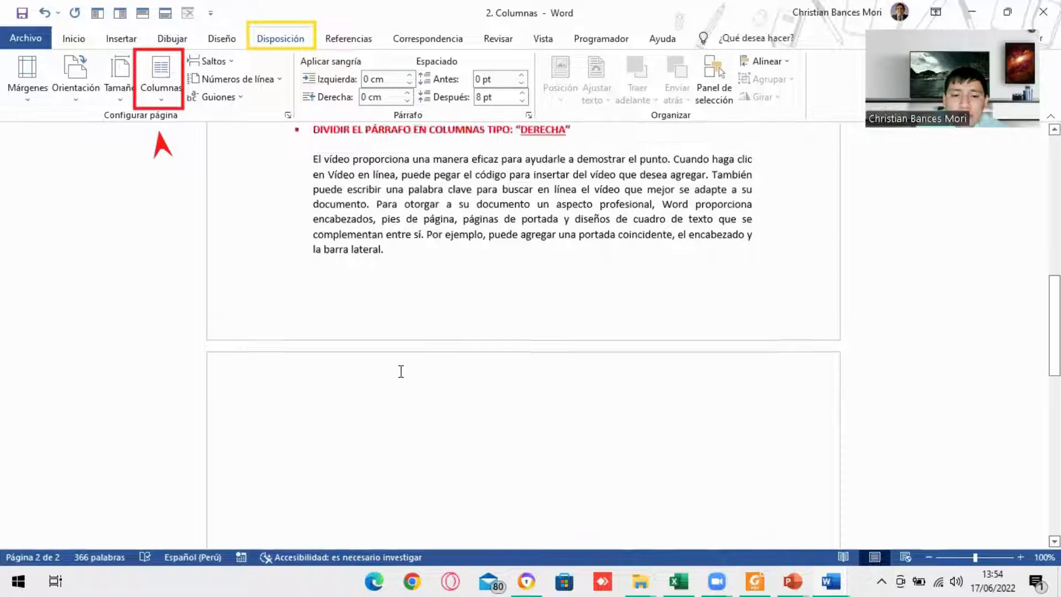
pyautogui.moveTo(396, 385); pyautogui.dragTo(307, 289)
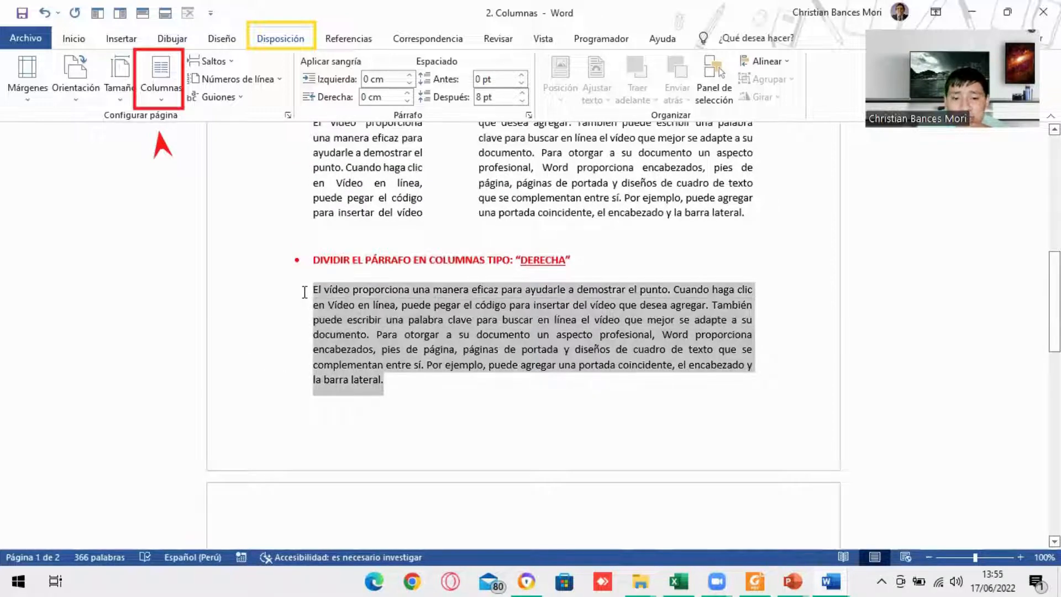
pyautogui.click(161, 80)
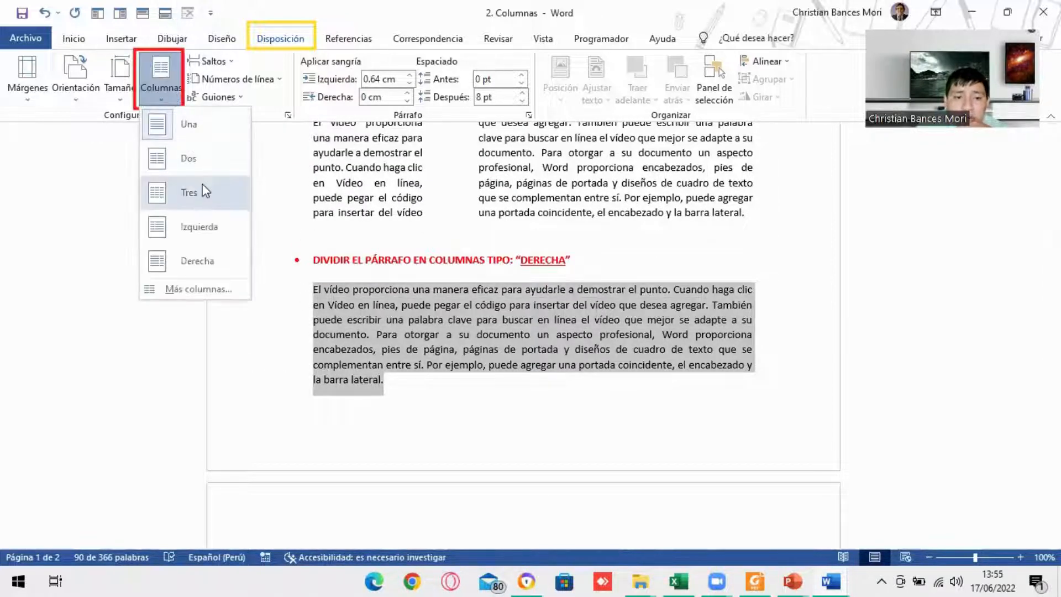
pyautogui.click(208, 260)
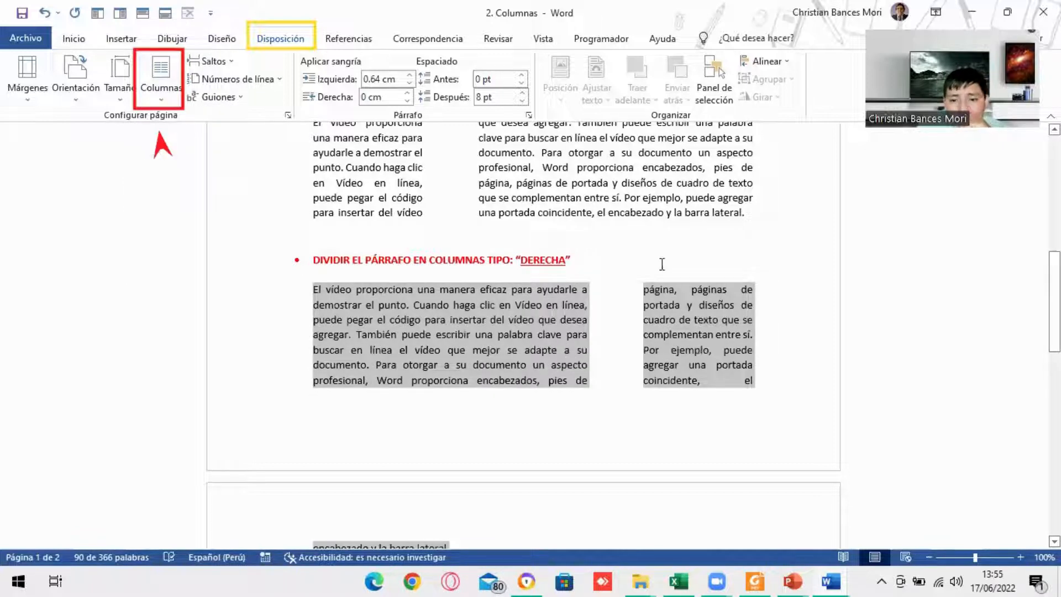
pyautogui.scroll(6, 676, 327)
pyautogui.scroll(-12, 675, 327)
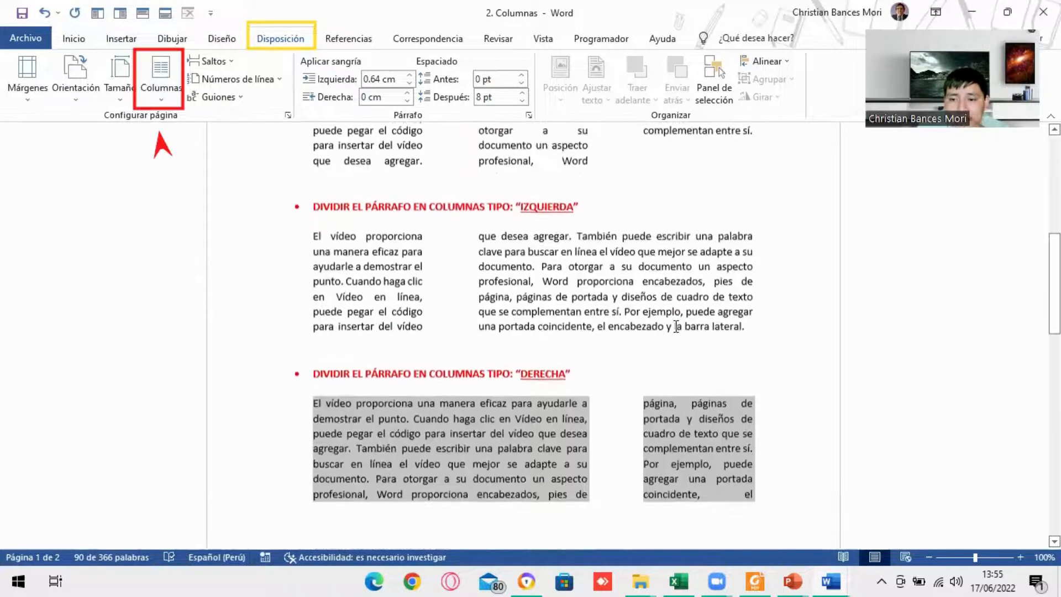
pyautogui.scroll(5, 676, 331)
pyautogui.scroll(7, 676, 333)
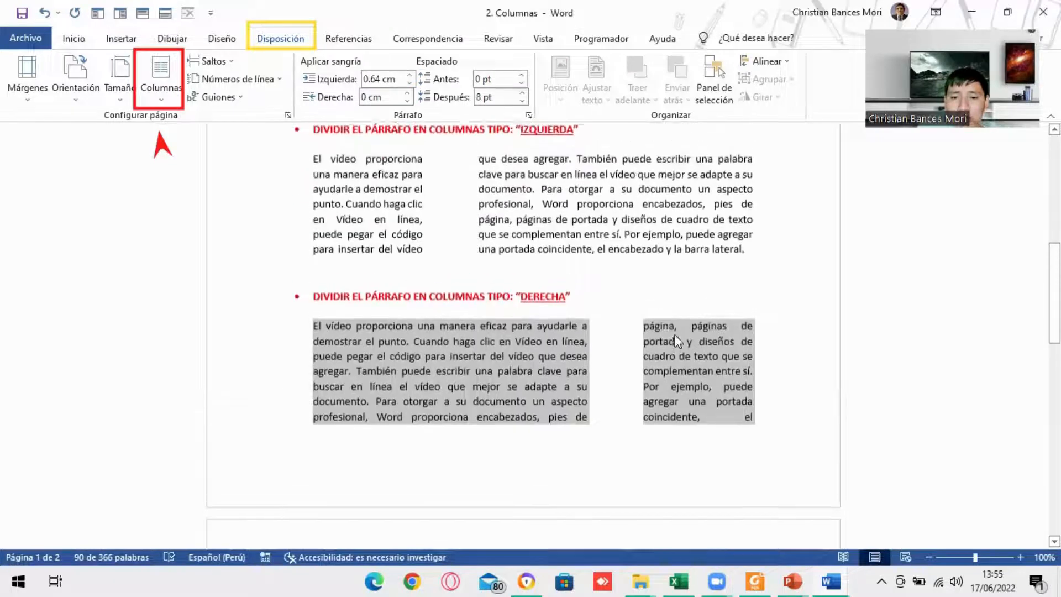
# Review all divided paragraphs, from the "DOS COLUMNAS" section to the "DERECHA" section and its continuation on the second page.
pyautogui.click(376, 429)
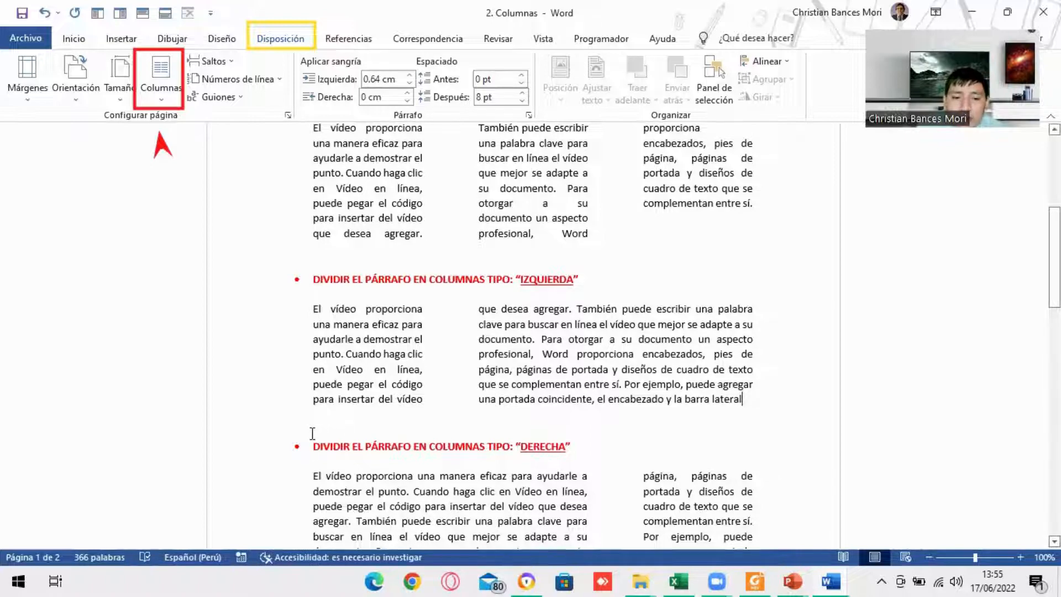
pyautogui.scroll(-4, 475, 420)
pyautogui.scroll(-6, 480, 418)
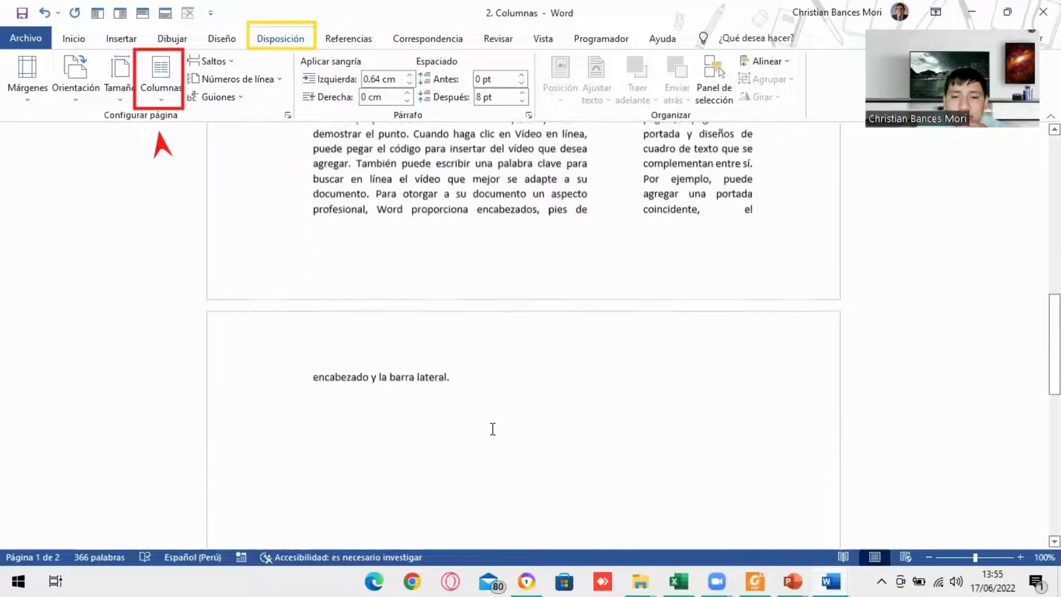
pyautogui.scroll(10, 492, 429)
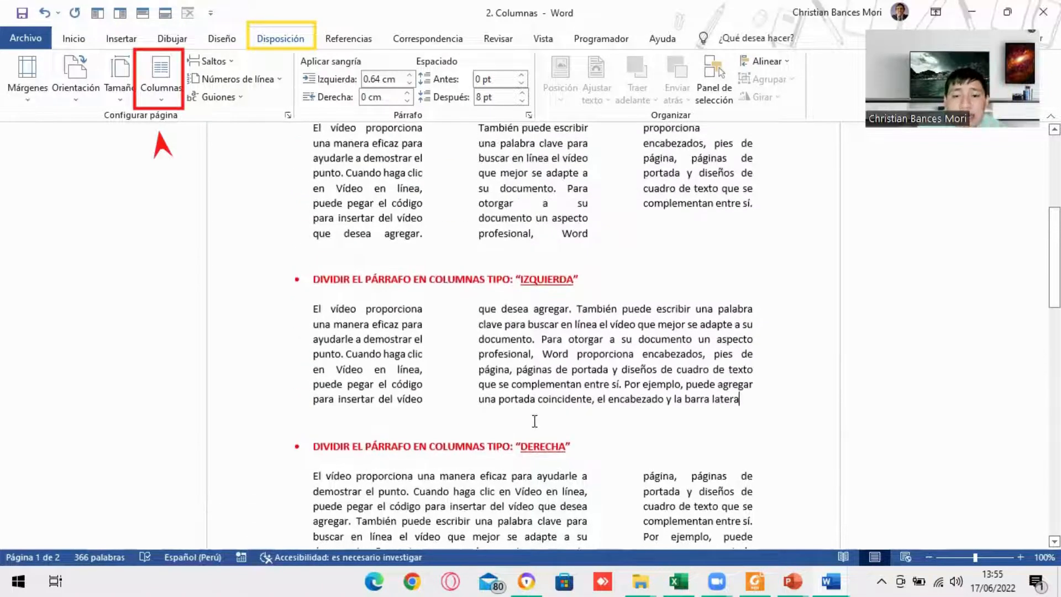
pyautogui.scroll(7, 500, 423)
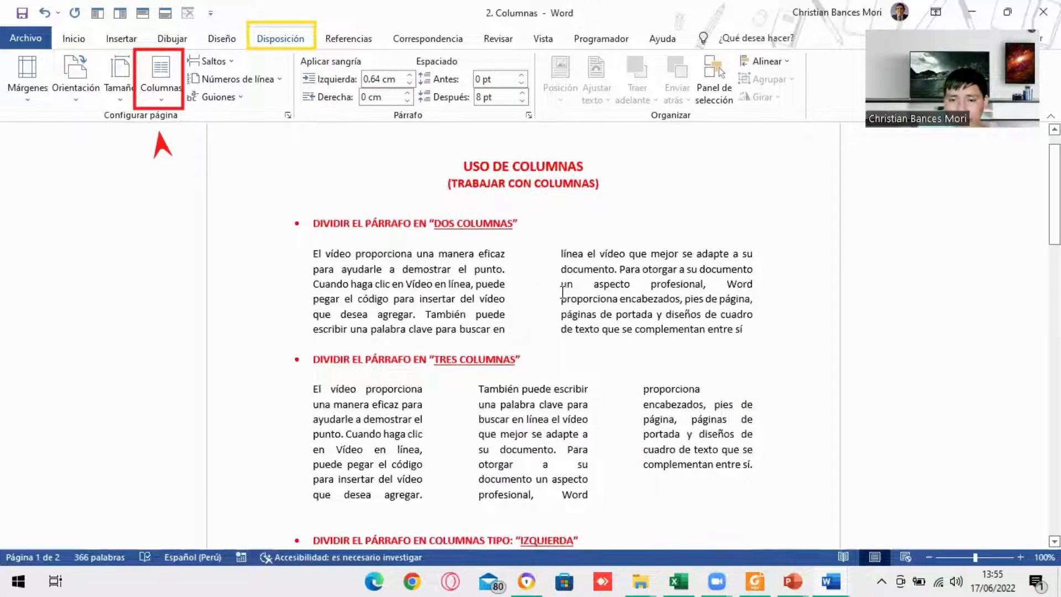
pyautogui.scroll(-5, 563, 292)
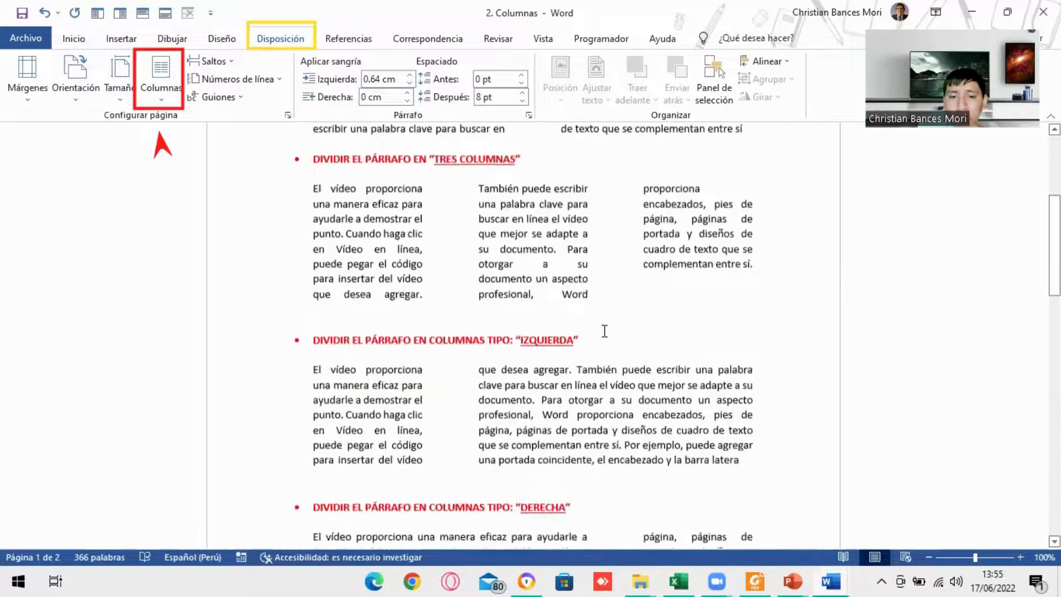
pyautogui.scroll(-5, 605, 332)
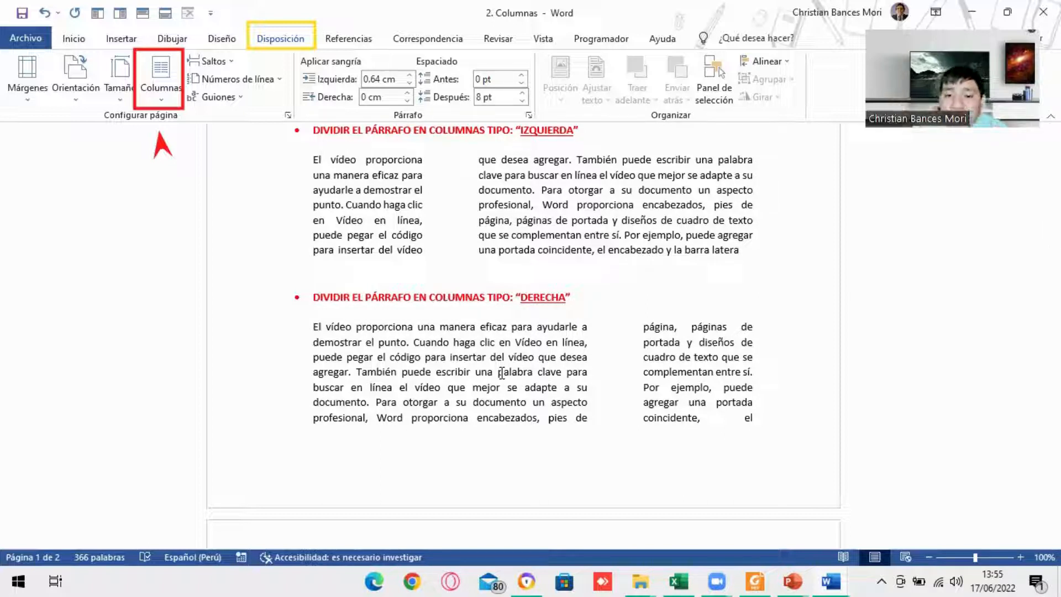
pyautogui.scroll(6, 502, 374)
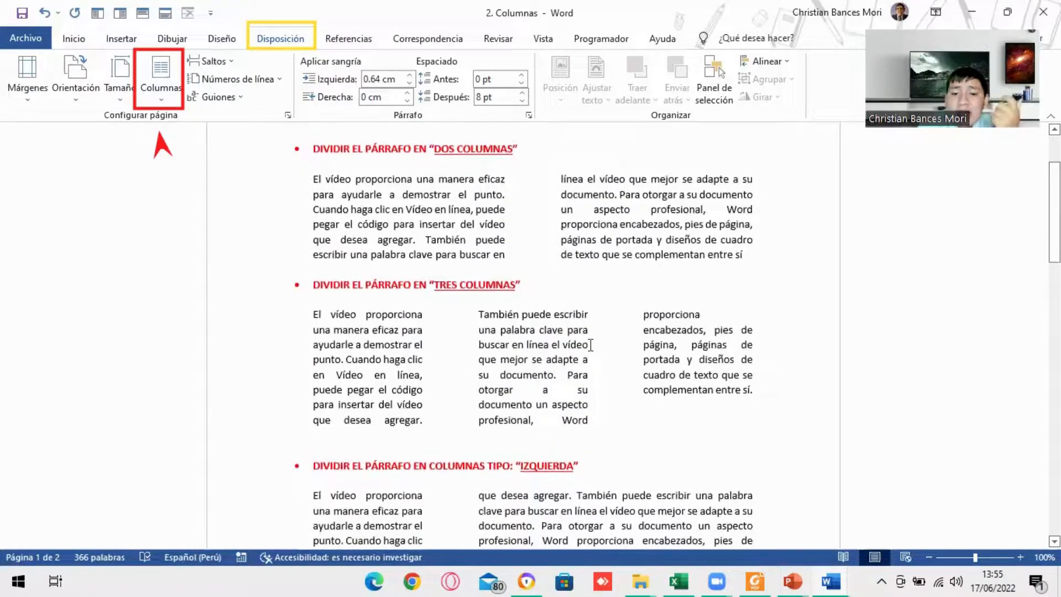
pyautogui.scroll(1, 590, 345)
pyautogui.scroll(-1, 575, 343)
pyautogui.scroll(1, 558, 344)
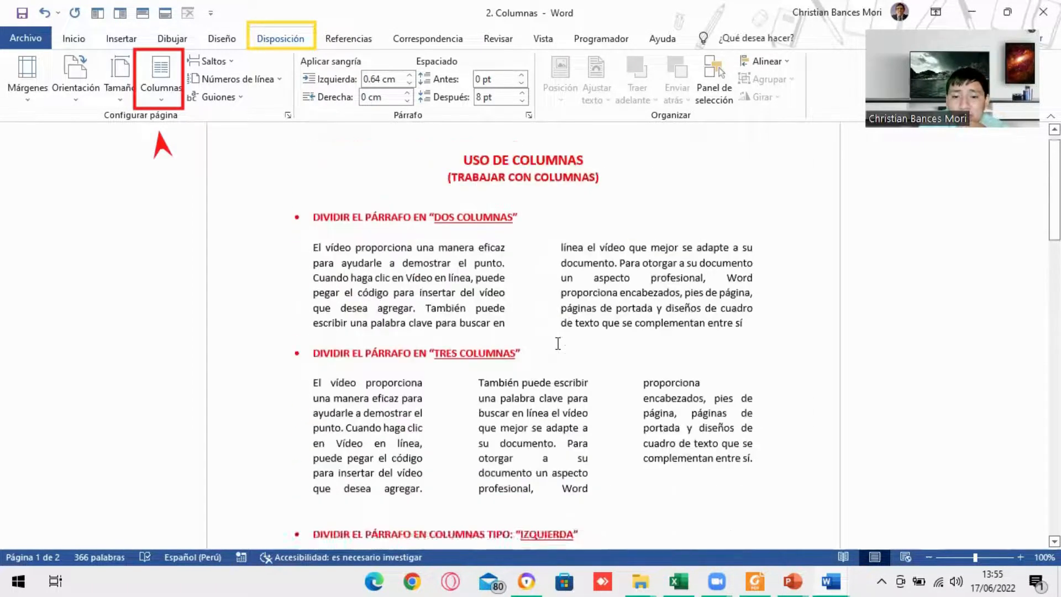
pyautogui.scroll(1, 559, 343)
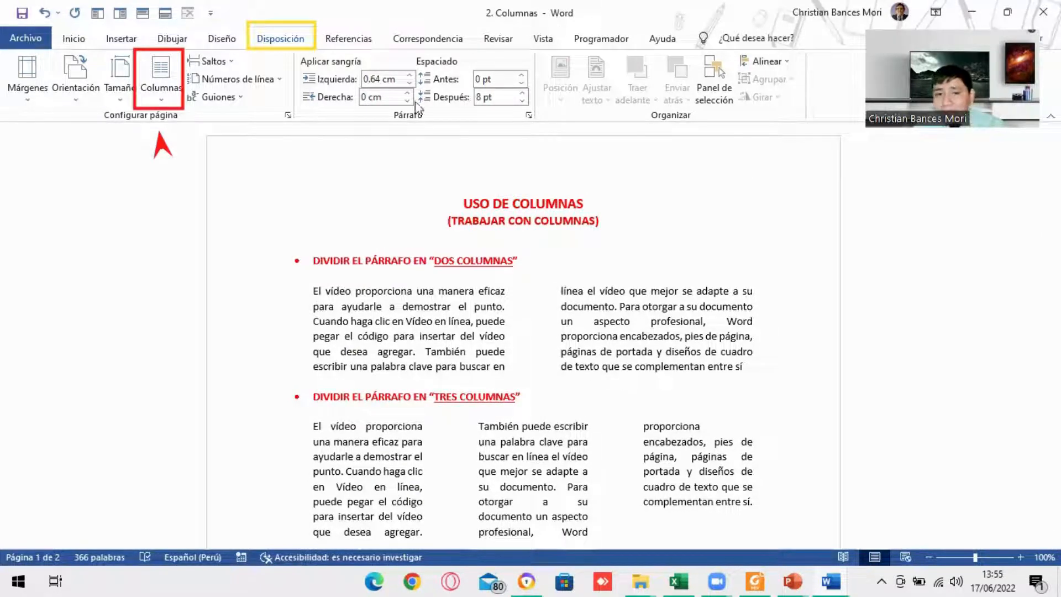
# Switch to the running PowerPoint slide show and review the "Trabajar con columnas", "Mas Columnas" and "Escribir en una columna" slides.
pyautogui.click(794, 581)
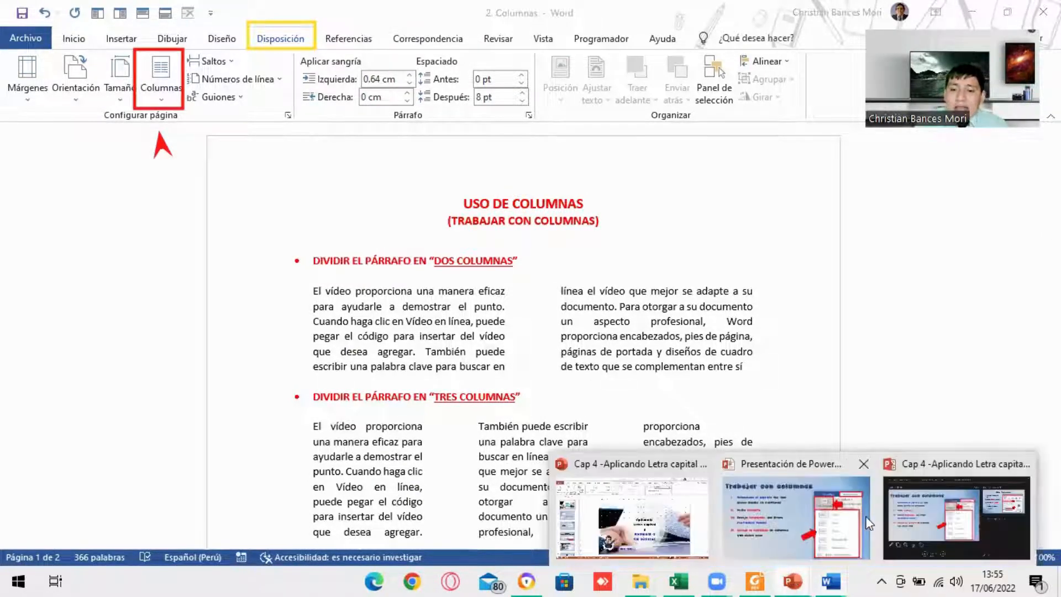
pyautogui.click(792, 516)
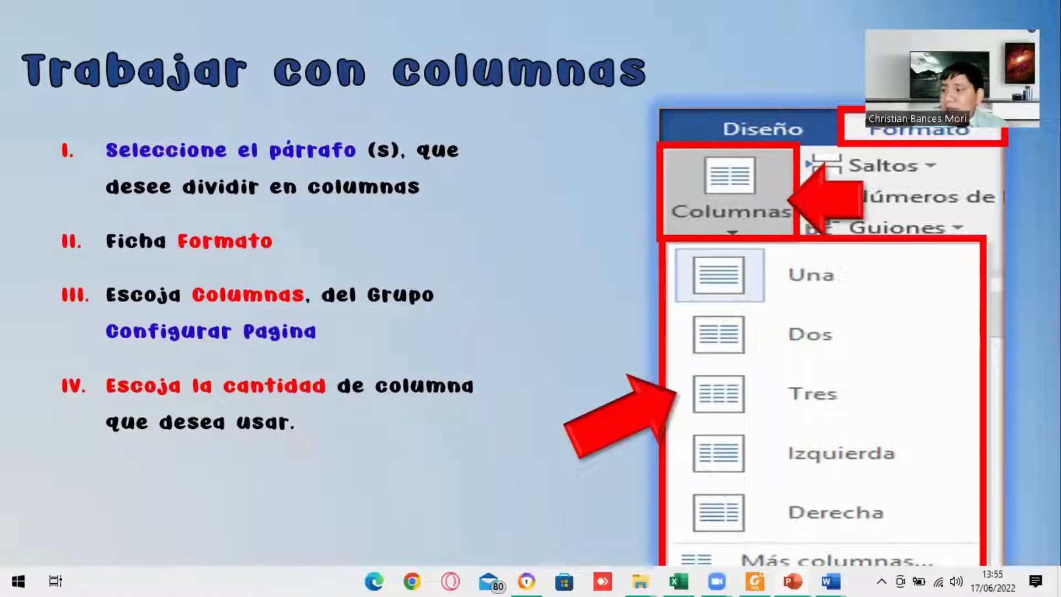
pyautogui.press('Right')
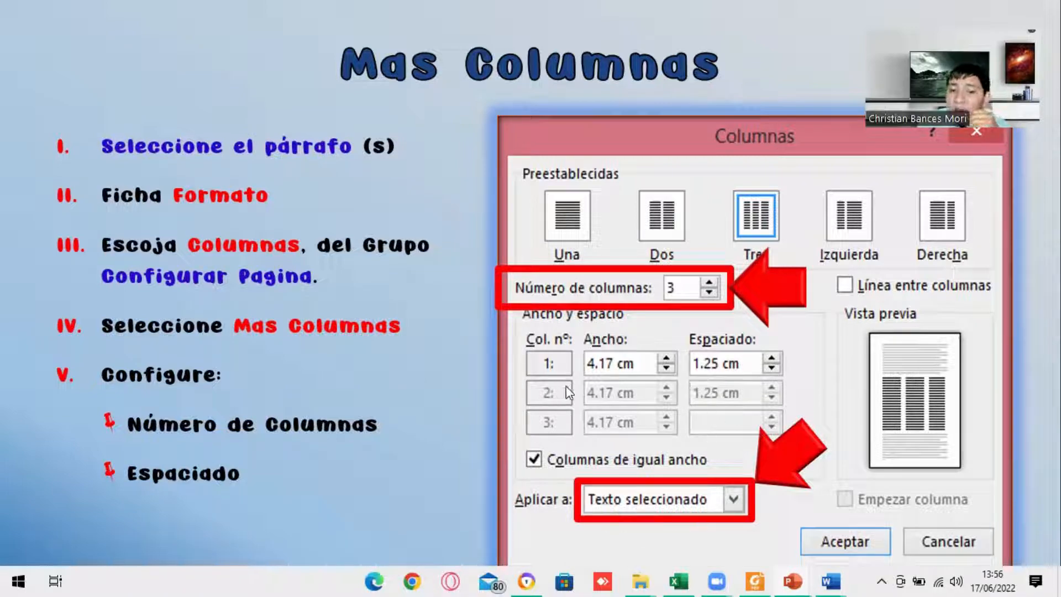
pyautogui.click(631, 374)
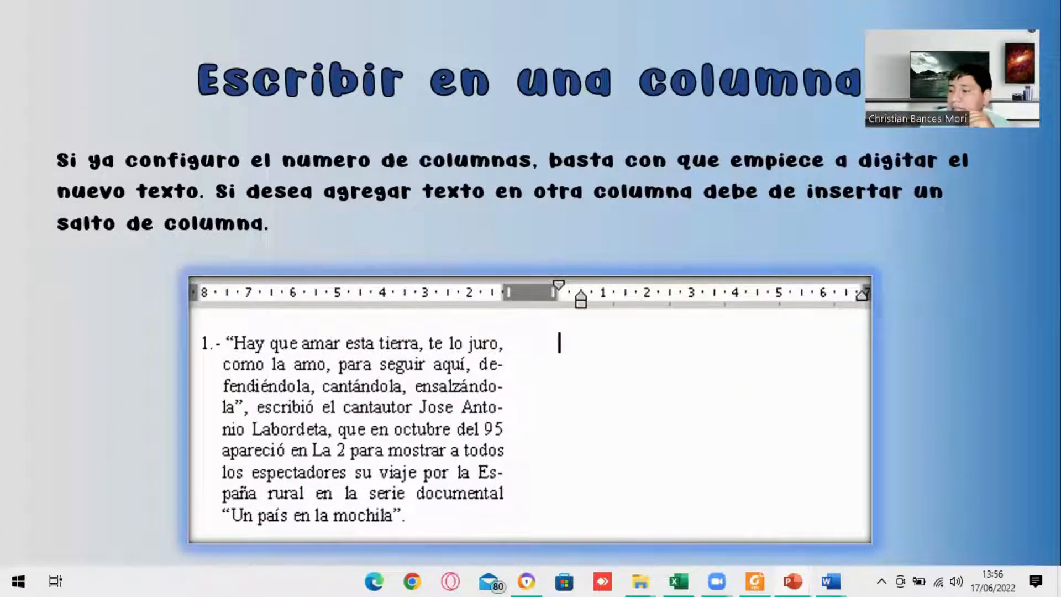
pyautogui.click(1019, 474)
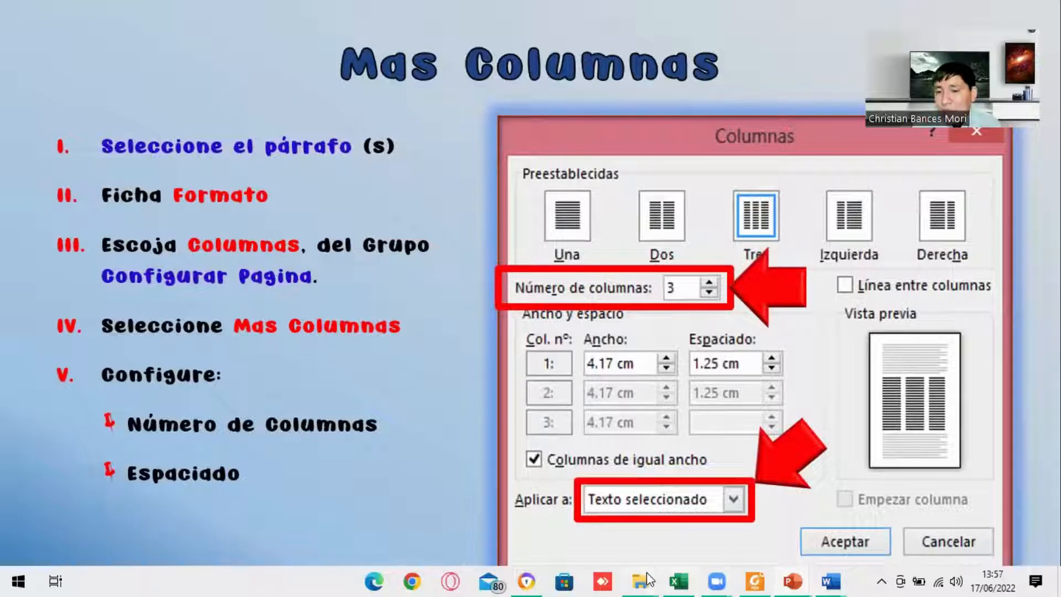
# Open the "3. Mas Columnas" document in Word and read its exercise heading and the four coloured paragraphs.
pyautogui.moveTo(650, 579)
pyautogui.click(560, 534)
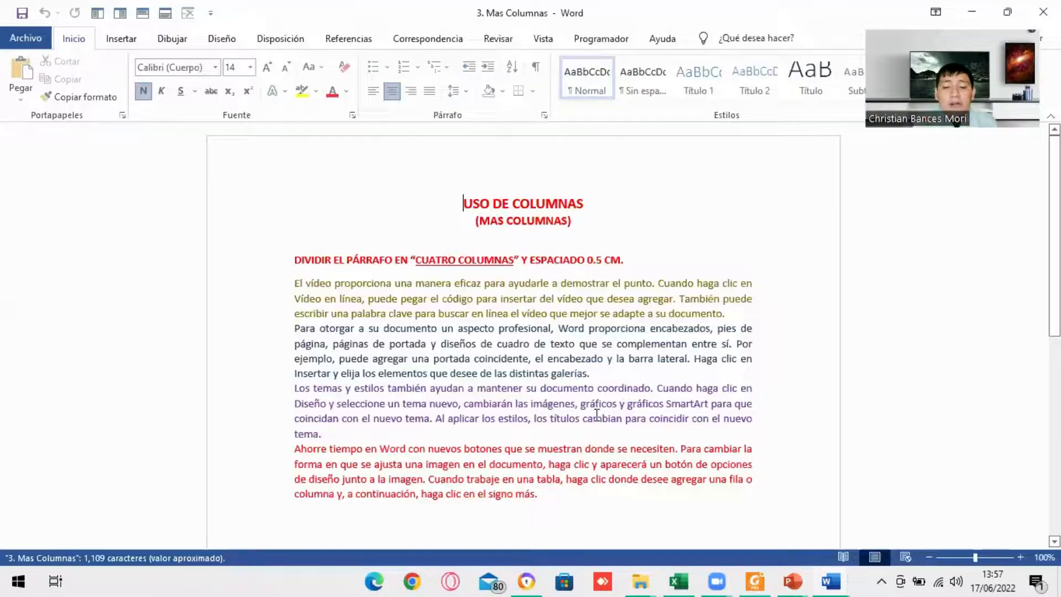
pyautogui.scroll(-3, 534, 314)
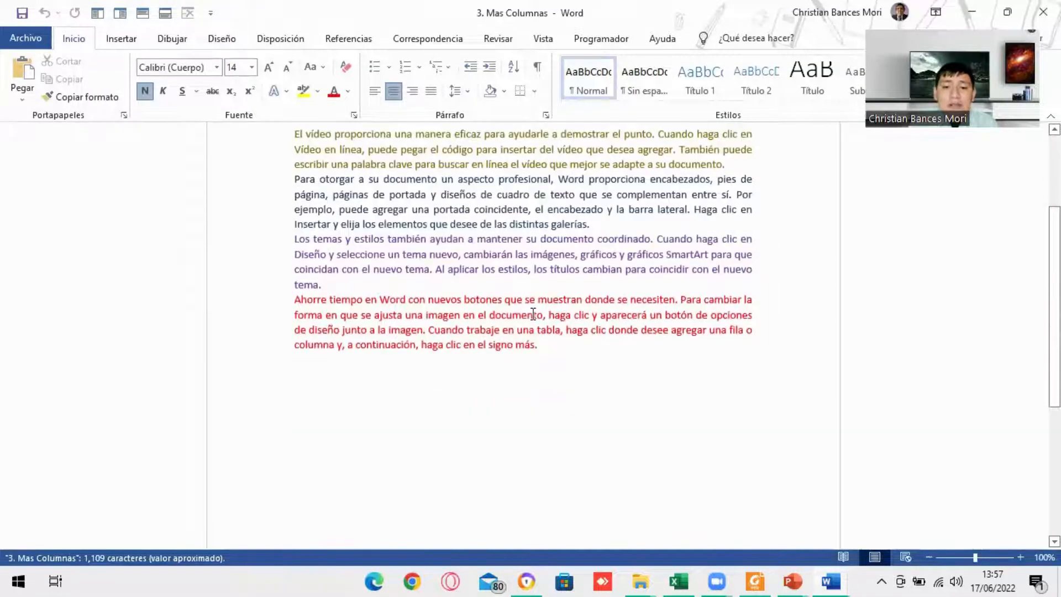
pyautogui.scroll(2, 534, 314)
pyautogui.scroll(1, 555, 348)
pyautogui.scroll(1, 555, 348)
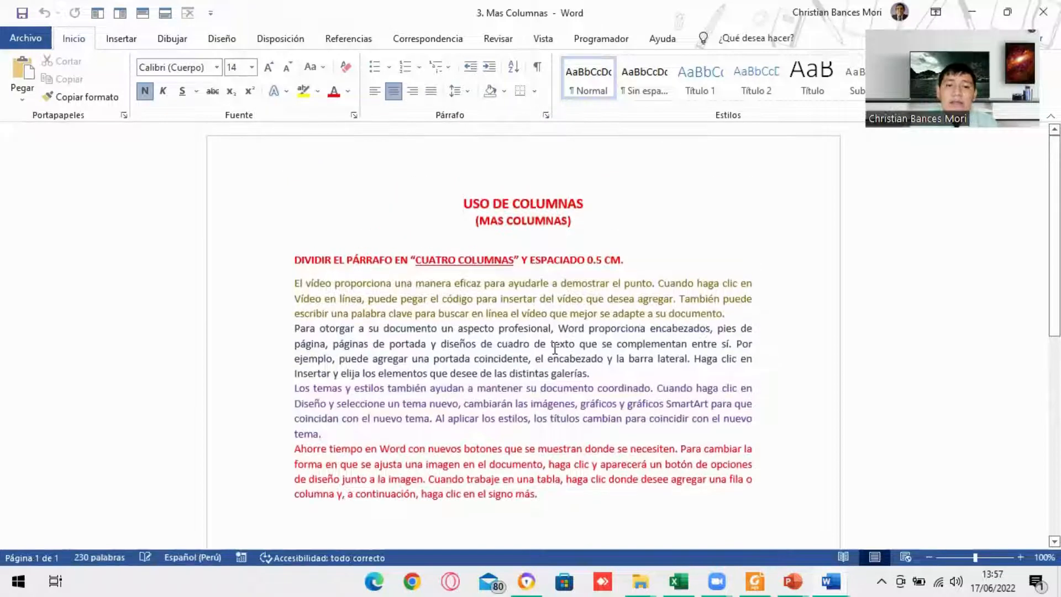
pyautogui.scroll(-2, 555, 348)
pyautogui.scroll(-1, 555, 349)
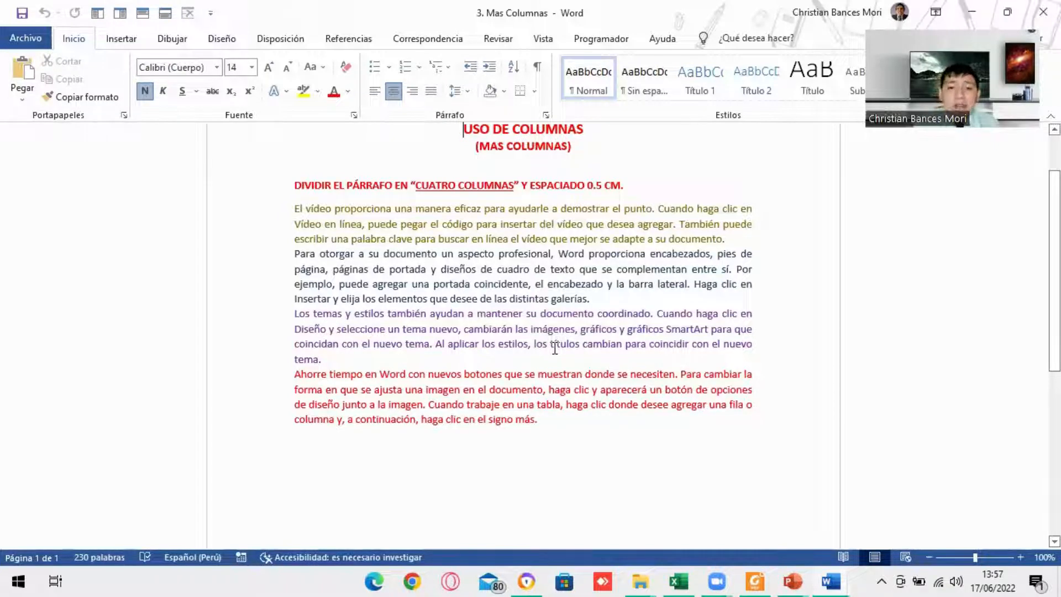
pyautogui.scroll(2, 555, 348)
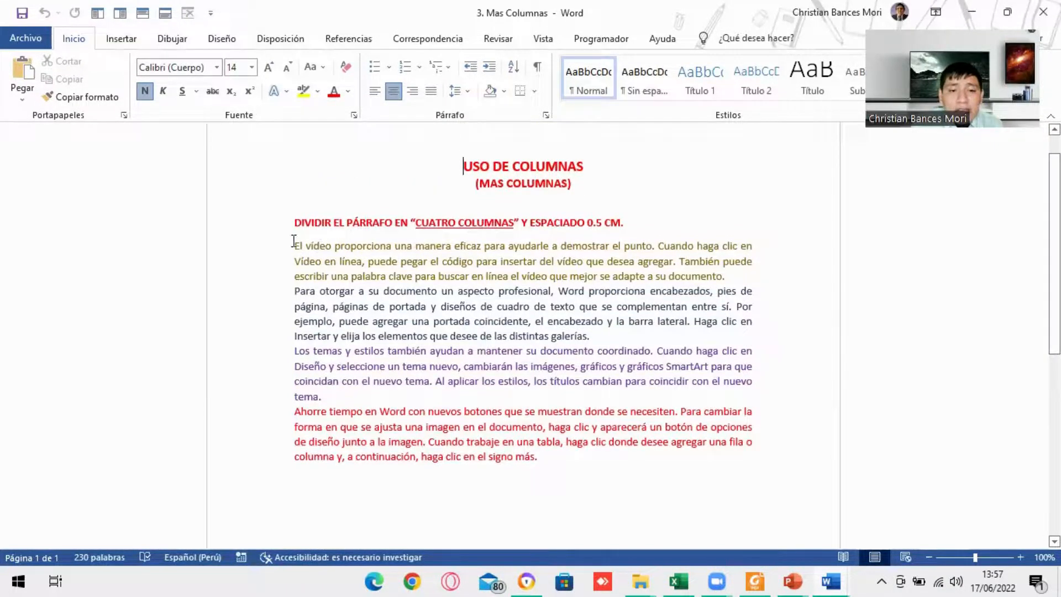
# Select the four coloured paragraphs under the "CUATRO COLUMNAS" heading and open the detailed column settings (Más columnas) for them.
pyautogui.moveTo(294, 245); pyautogui.dragTo(557, 461)
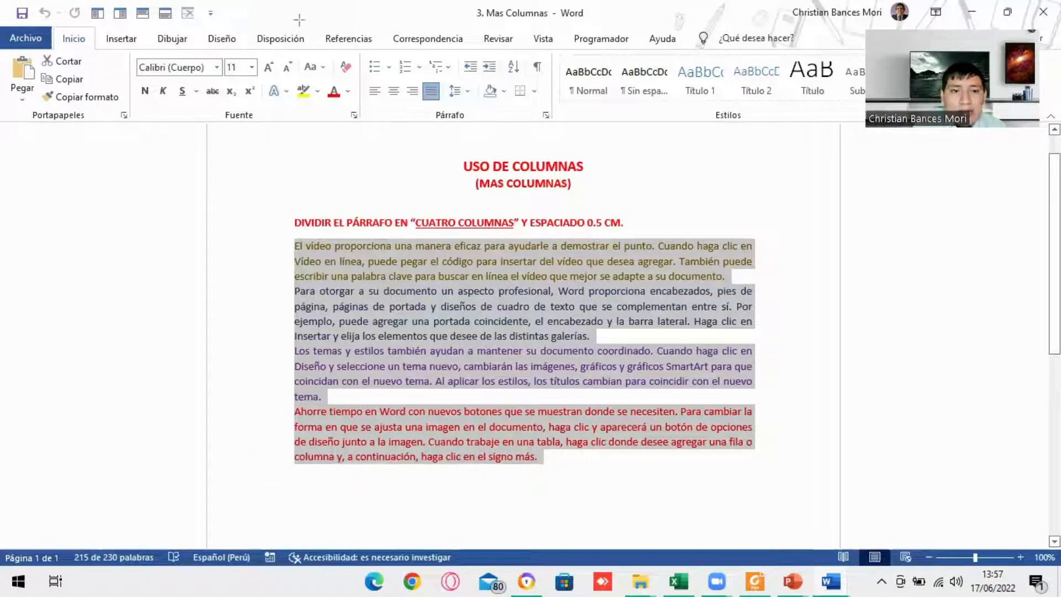
pyautogui.click(251, 28)
pyautogui.moveTo(251, 29); pyautogui.dragTo(310, 48)
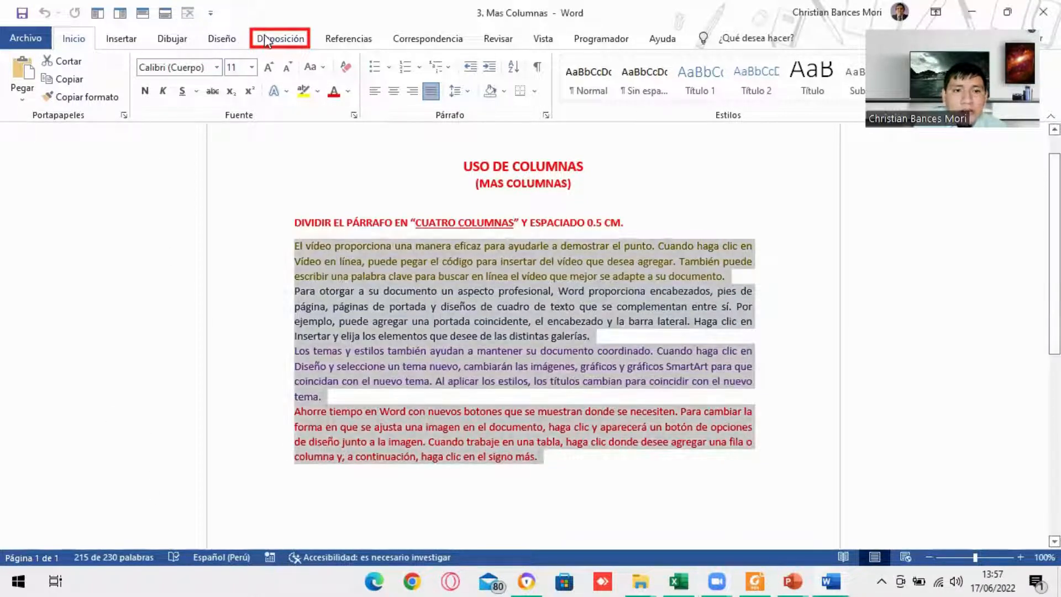
pyautogui.click(270, 40)
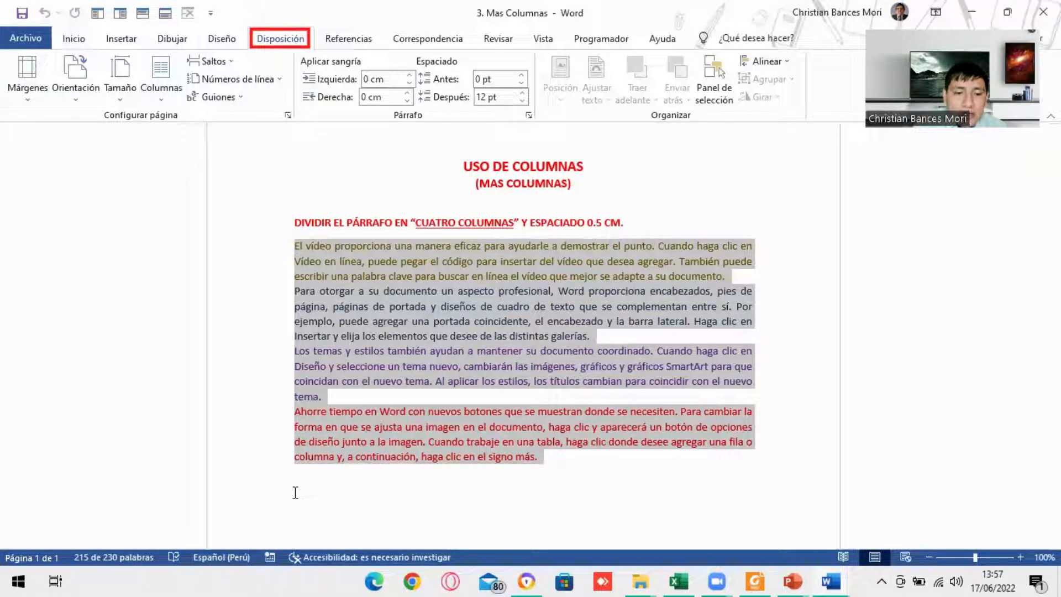
pyautogui.moveTo(161, 160); pyautogui.dragTo(160, 97)
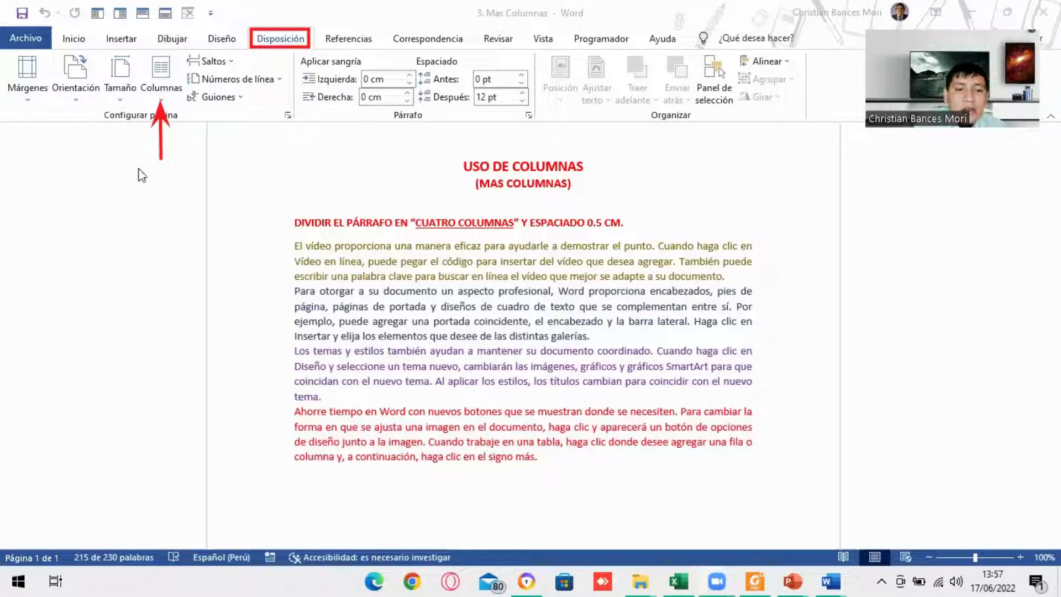
pyautogui.click(163, 102)
pyautogui.click(162, 100)
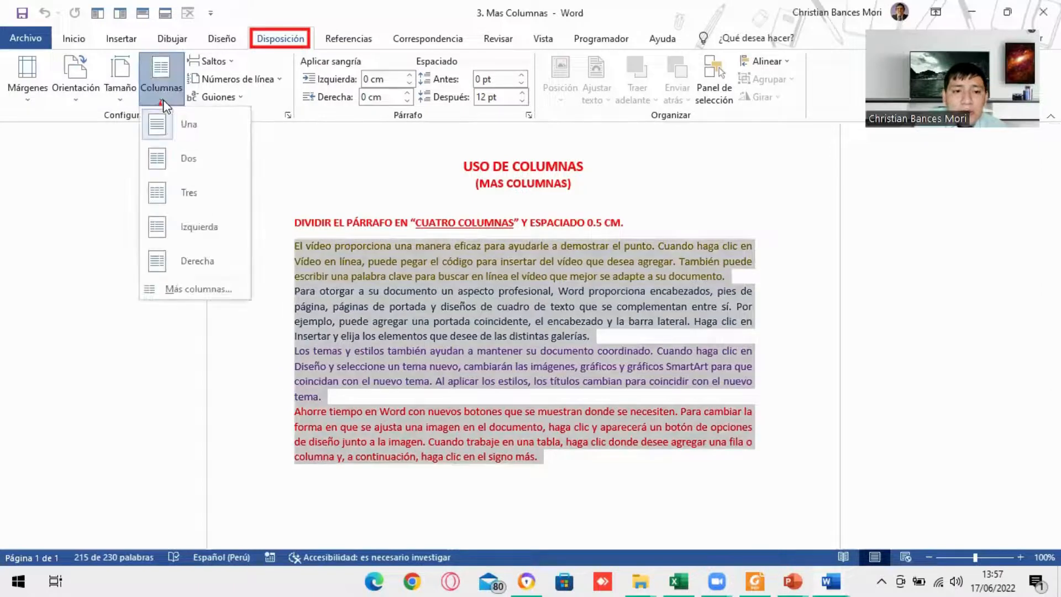
pyautogui.click(171, 290)
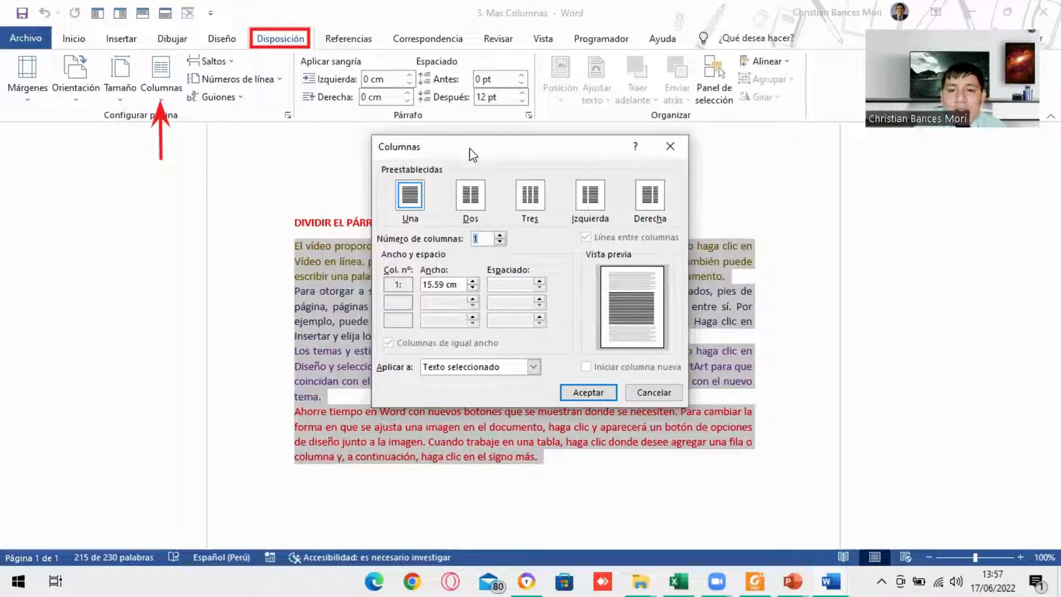
pyautogui.moveTo(473, 155); pyautogui.dragTo(607, 190)
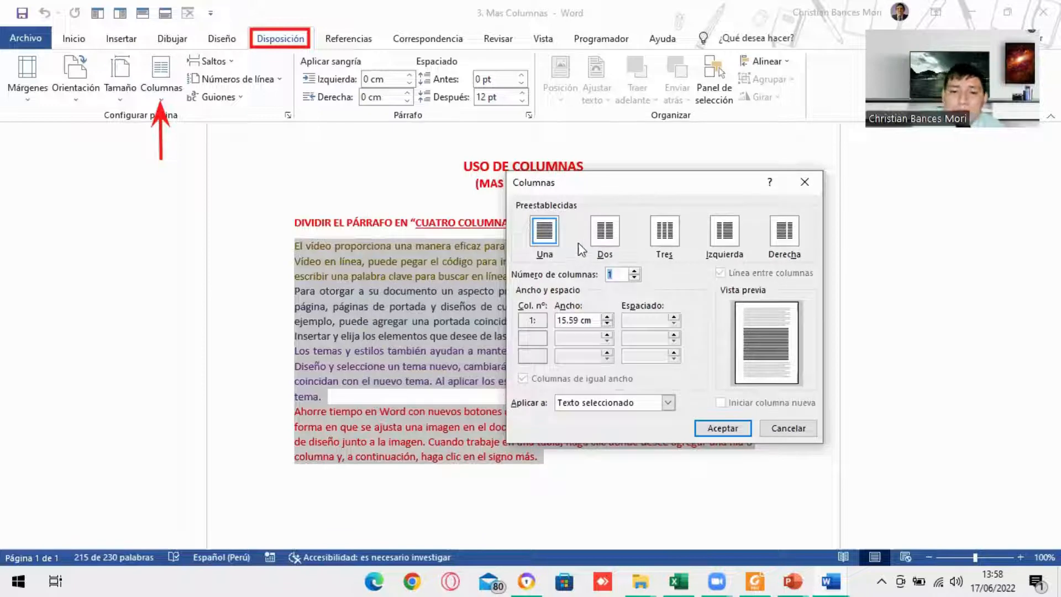
# Try the Dos, Tres, Izquierda and Derecha column presets on the selected text, ending on Dos.
pyautogui.click(603, 235)
pyautogui.click(661, 236)
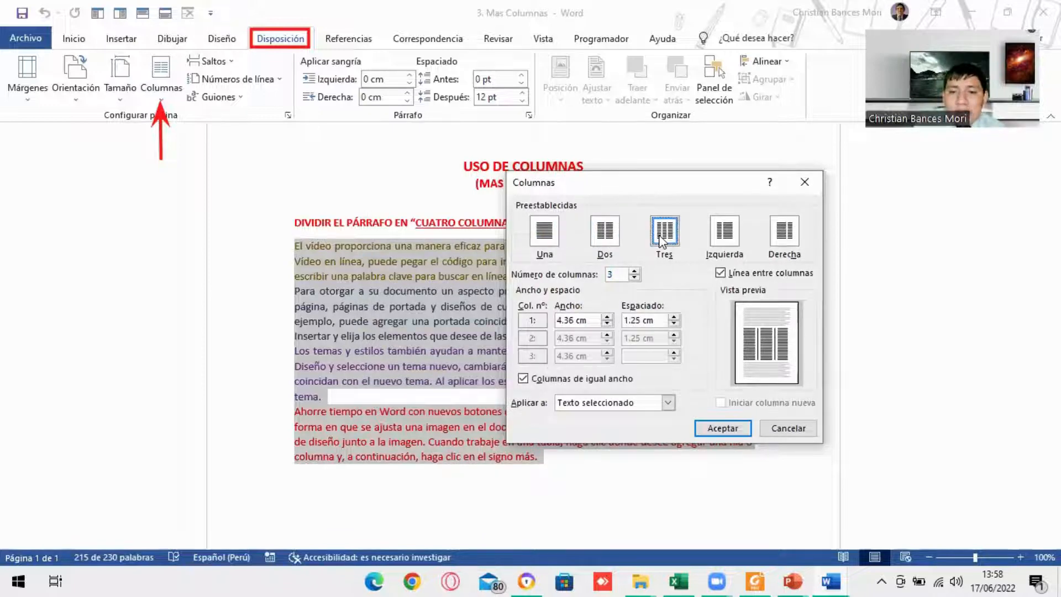
pyautogui.click(733, 243)
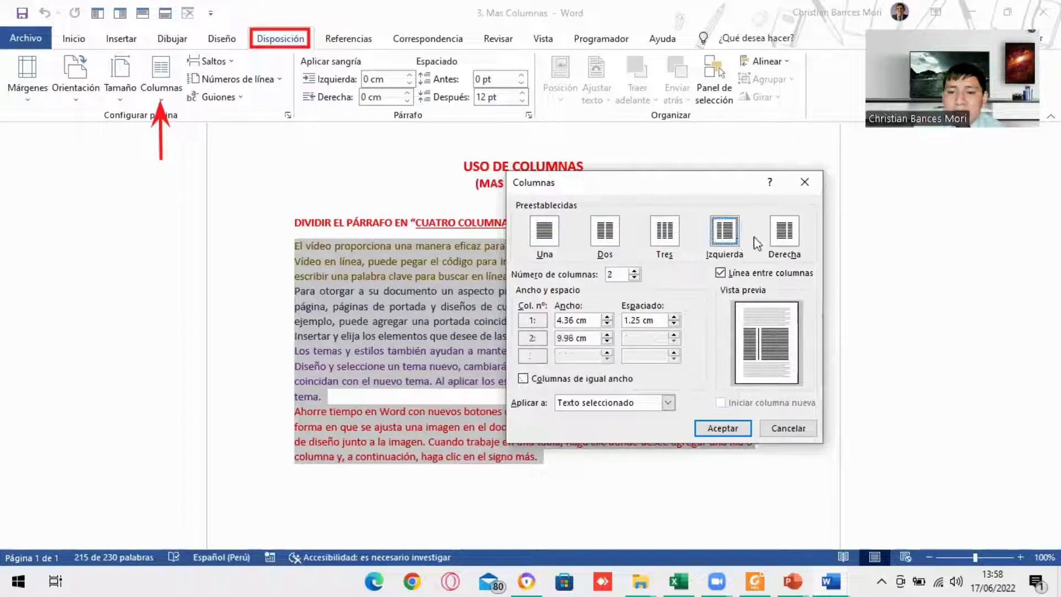
pyautogui.click(796, 244)
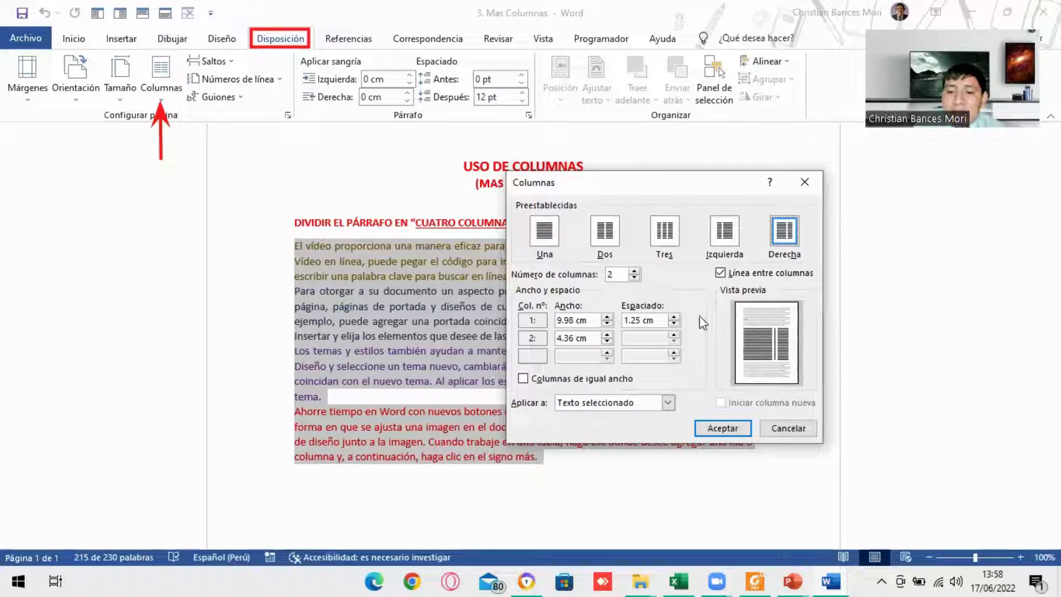
pyautogui.click(594, 228)
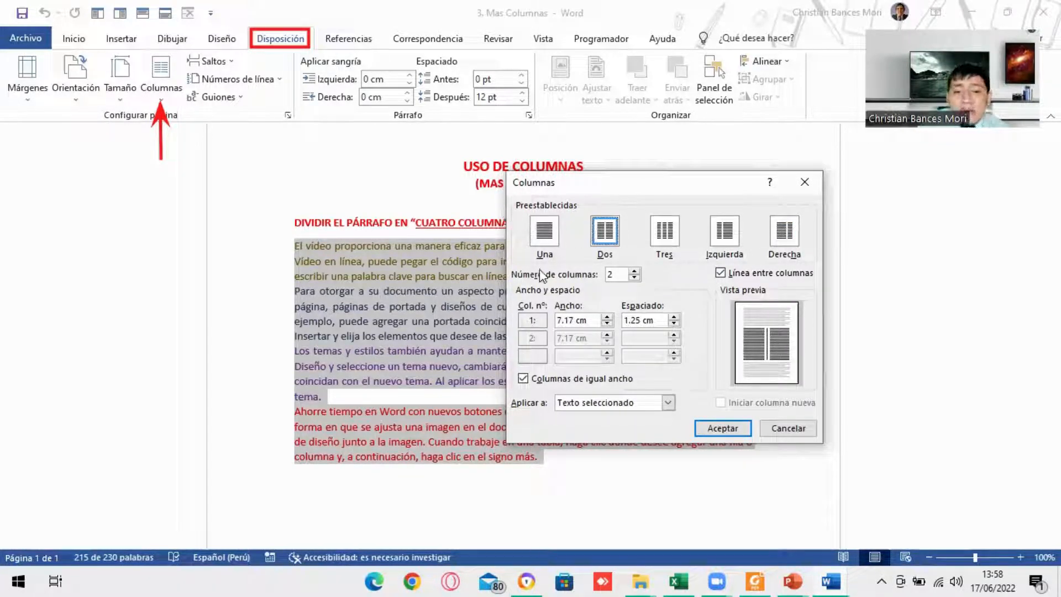
# Set the number of columns to 4 and try the line between columns off, leaving it on.
pyautogui.click(634, 271)
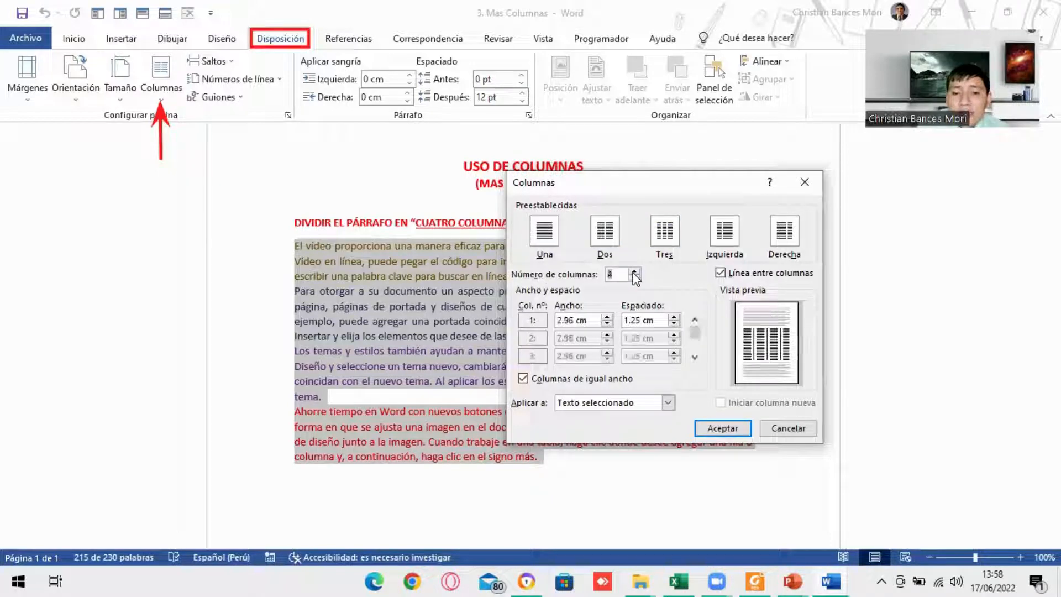
pyautogui.click(719, 274)
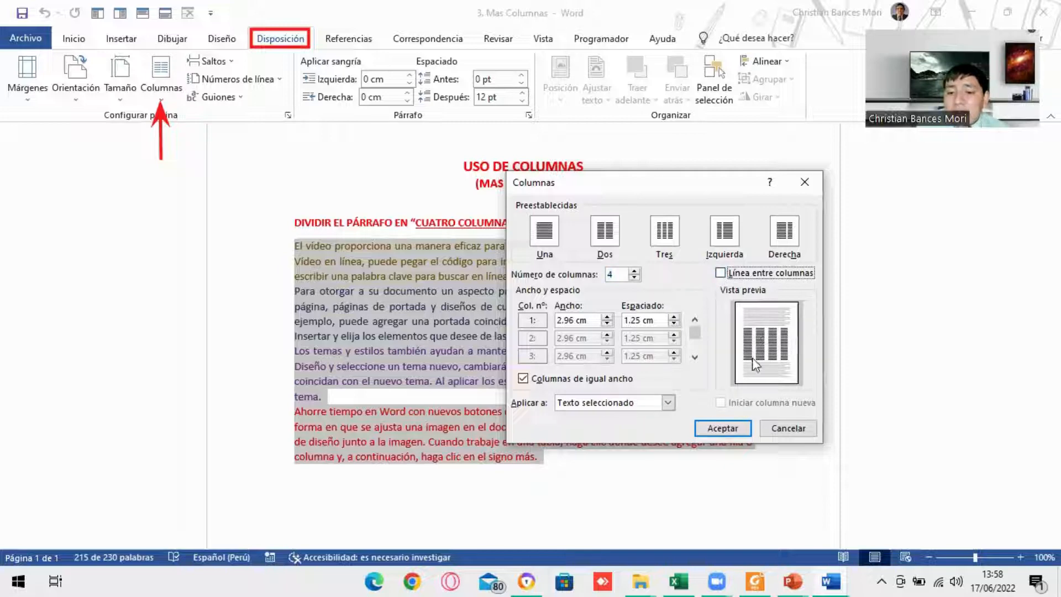
pyautogui.click(719, 273)
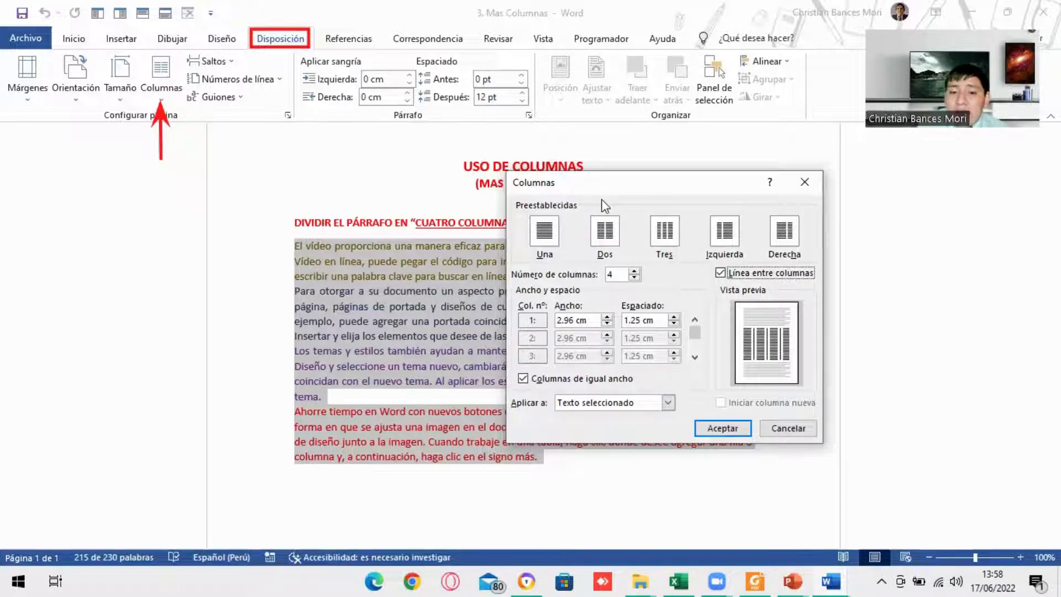
pyautogui.moveTo(605, 183); pyautogui.dragTo(722, 188)
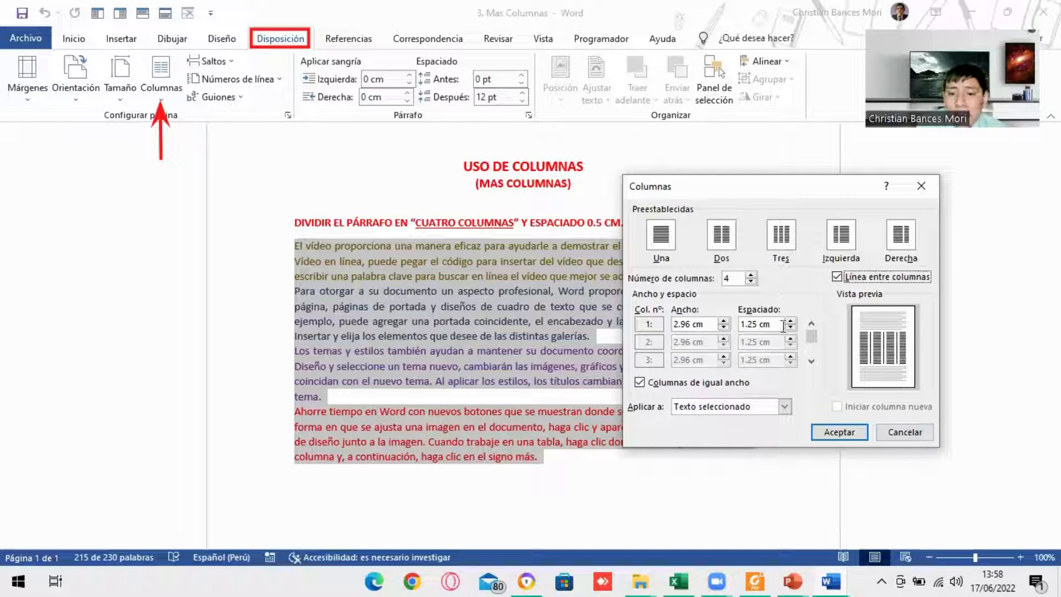
pyautogui.click(811, 338)
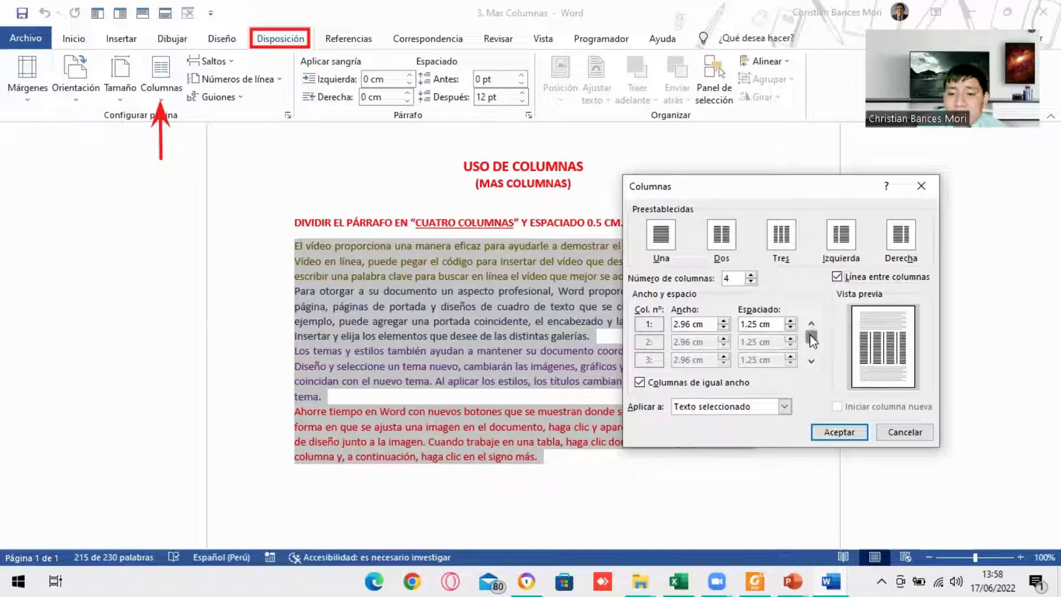
# Set the column settings to apply to the selected text (Texto seleccionado), then apply the four-column layout and check the paragraphs.
pyautogui.moveTo(809, 333); pyautogui.dragTo(812, 346)
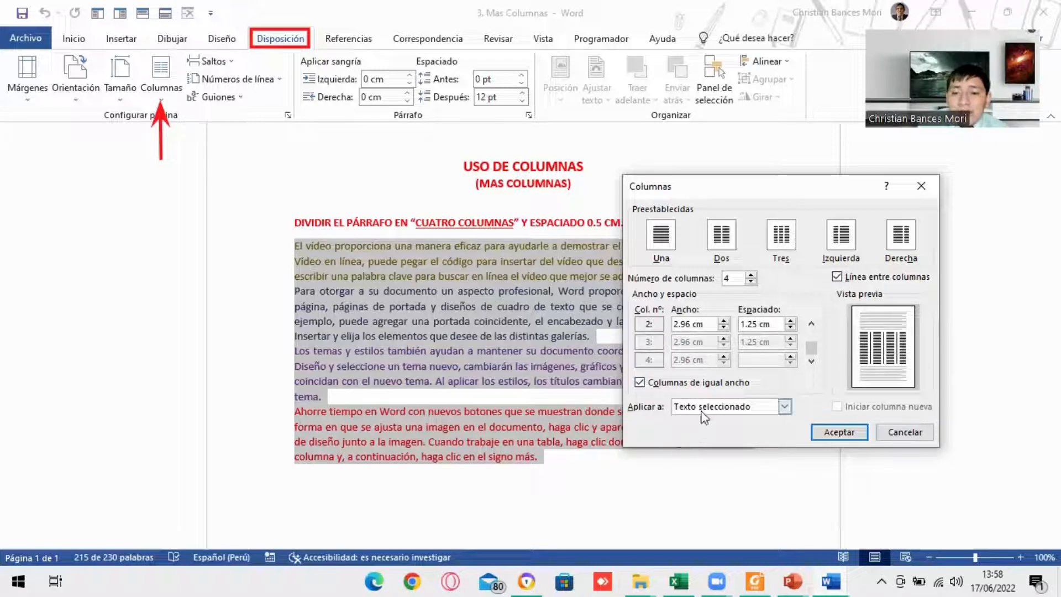
pyautogui.moveTo(760, 193); pyautogui.dragTo(562, 148)
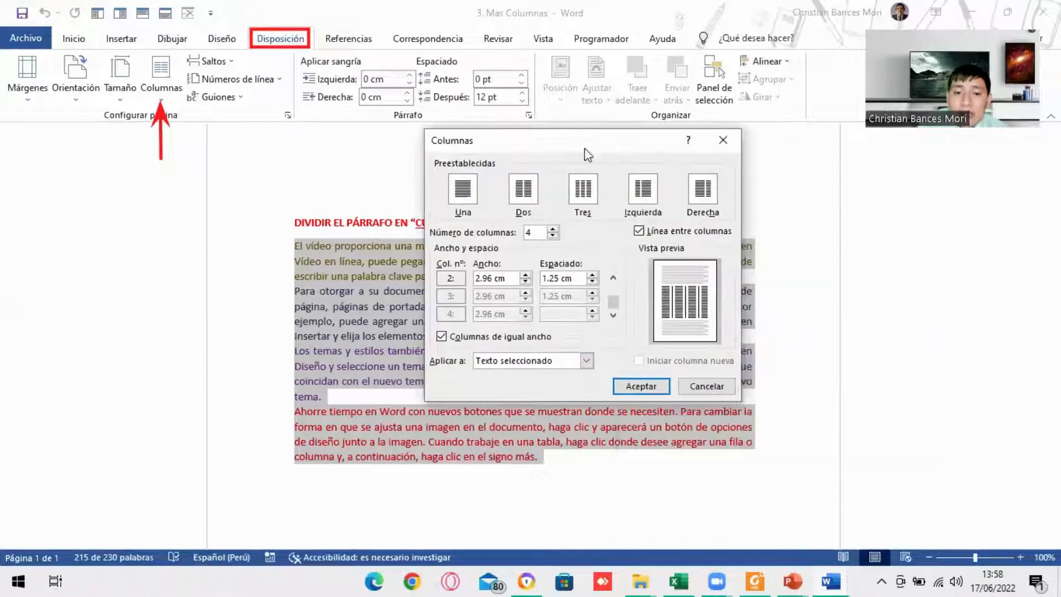
pyautogui.click(586, 362)
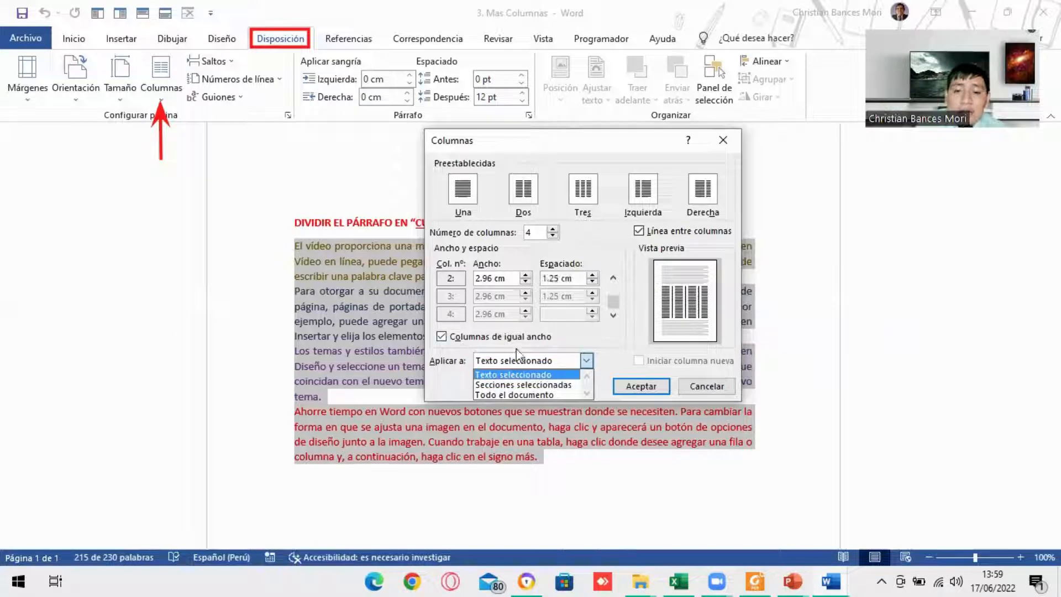
pyautogui.click(505, 376)
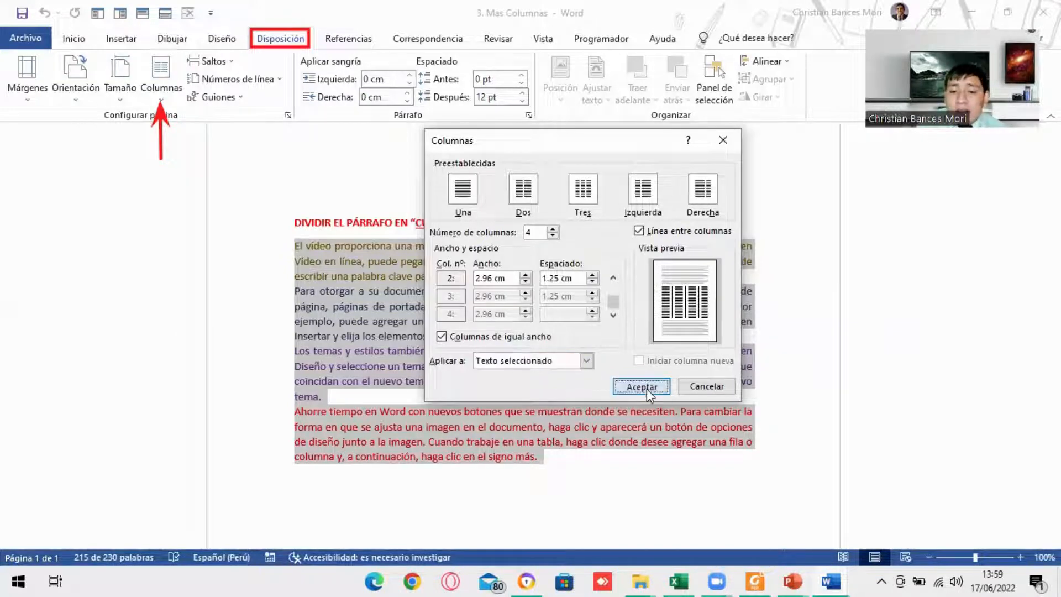
pyautogui.click(647, 389)
pyautogui.scroll(-3, 649, 396)
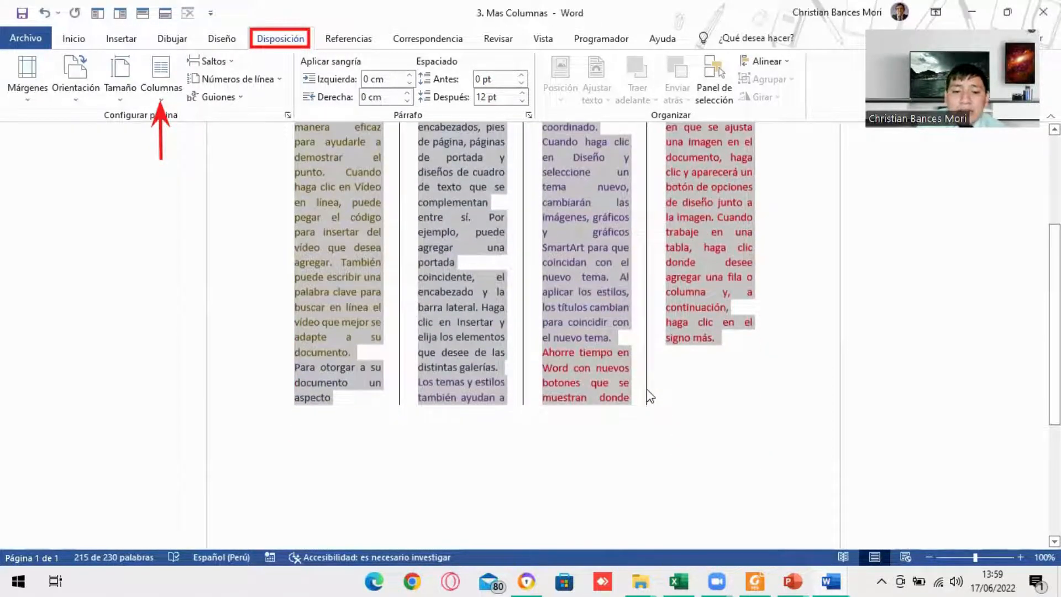
pyautogui.scroll(3, 650, 397)
pyautogui.scroll(-3, 650, 397)
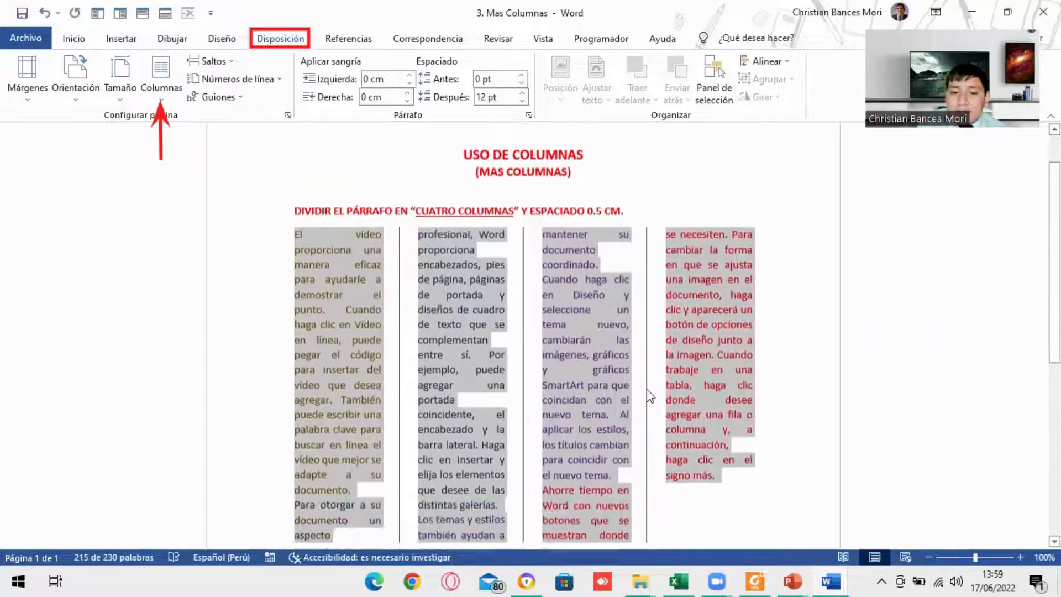
pyautogui.scroll(2, 650, 396)
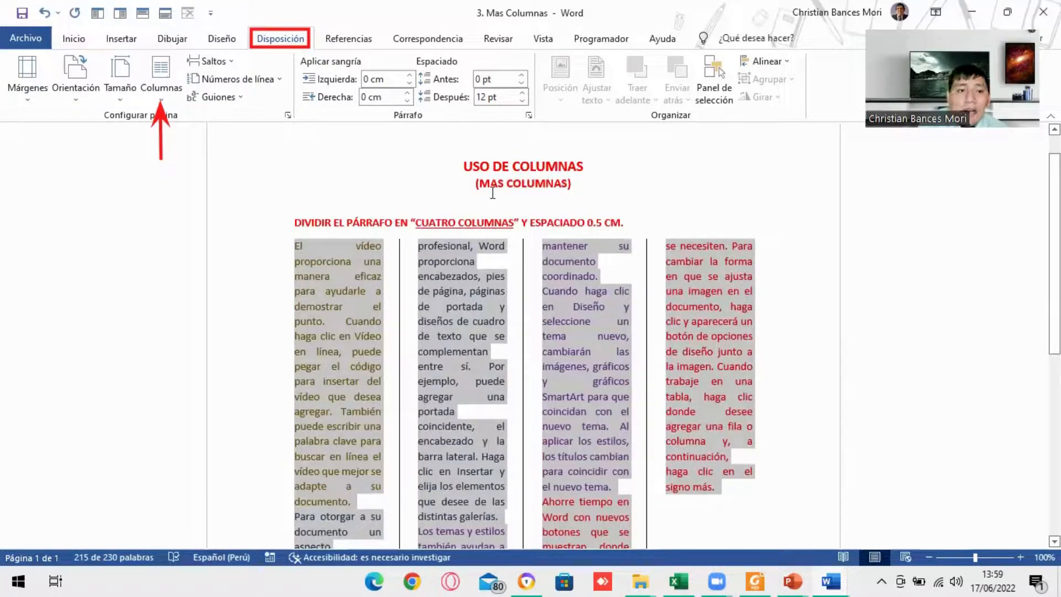
# Reopen the detailed column settings for the four coloured paragraphs and set the spacing between columns to 0.5 cm.
pyautogui.click(161, 77)
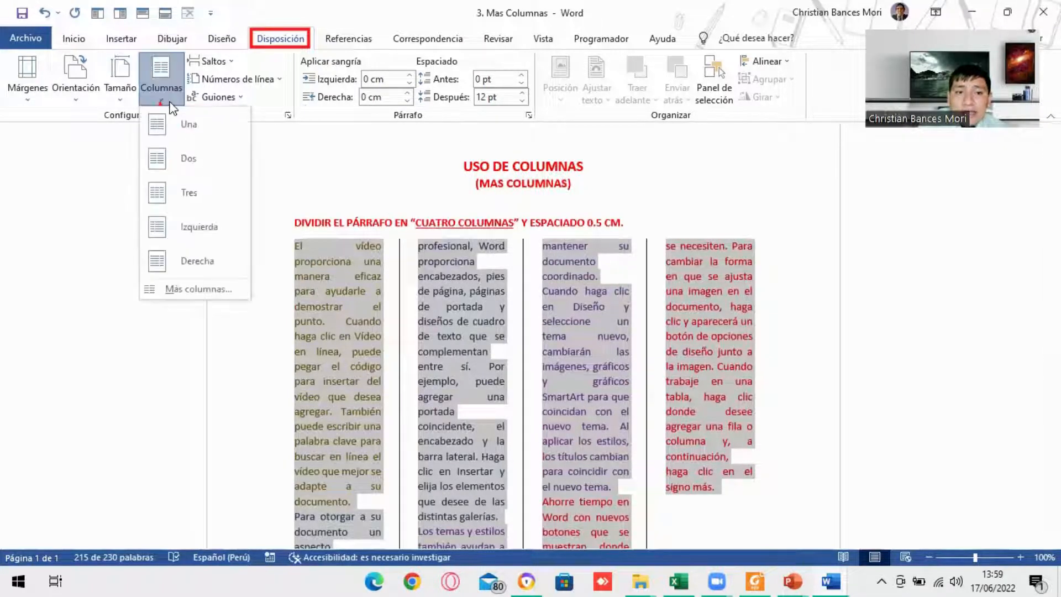
pyautogui.click(205, 284)
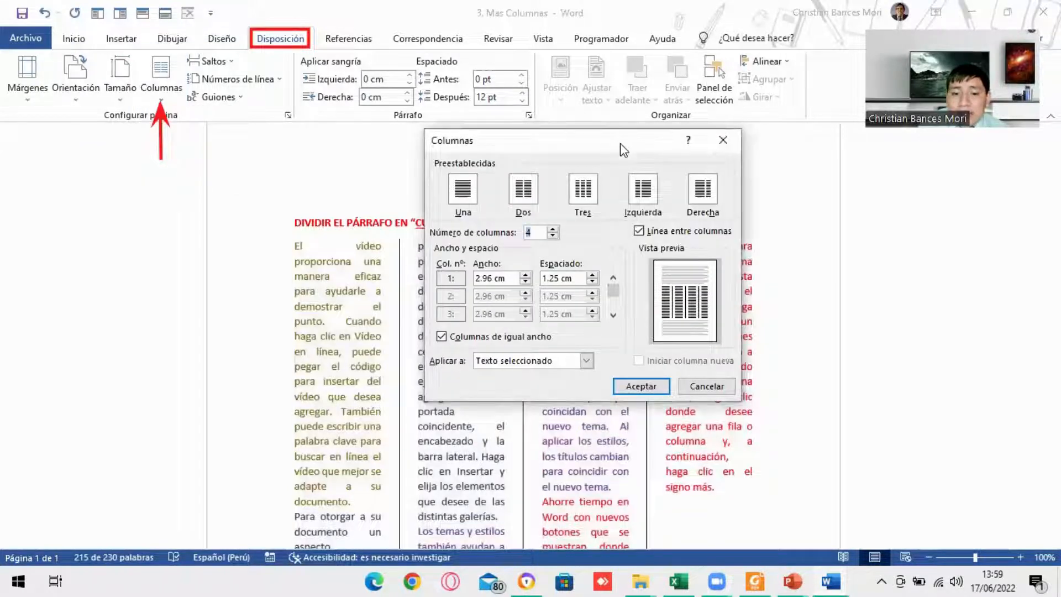
pyautogui.moveTo(623, 149); pyautogui.dragTo(807, 227)
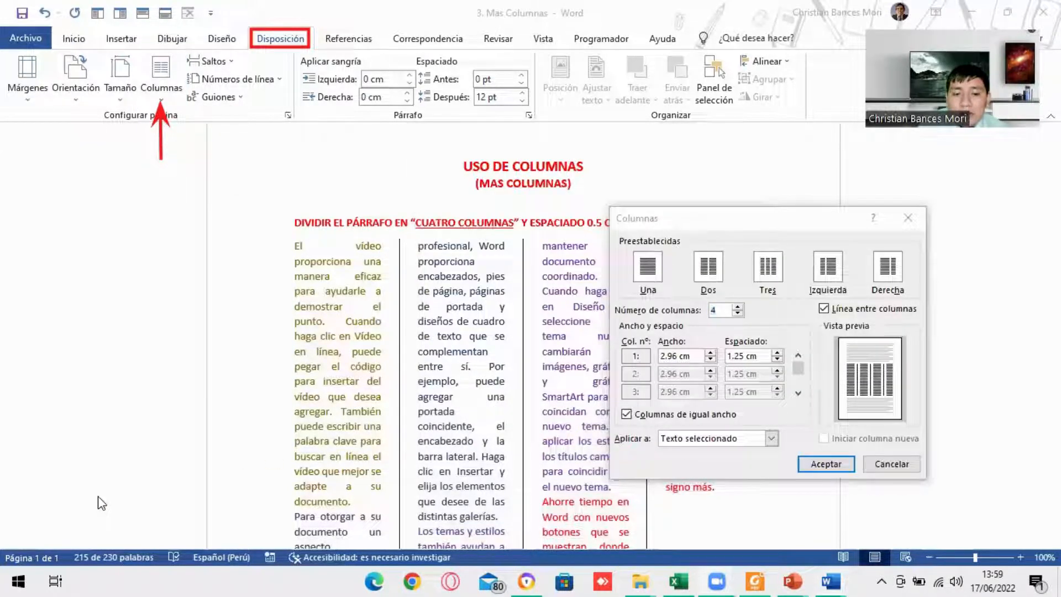
pyautogui.click(724, 227)
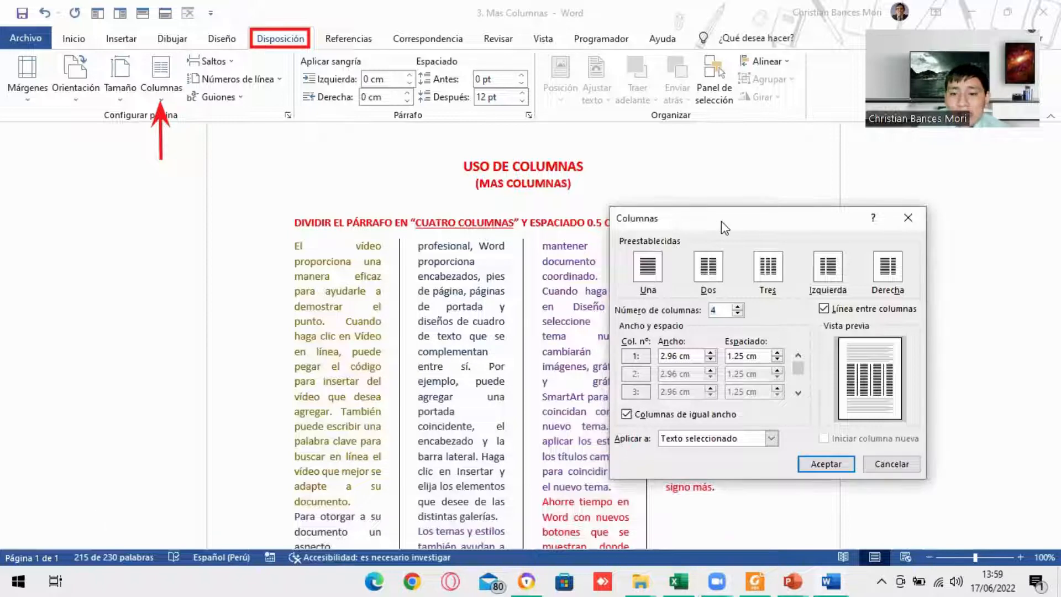
pyautogui.moveTo(721, 222); pyautogui.dragTo(794, 190)
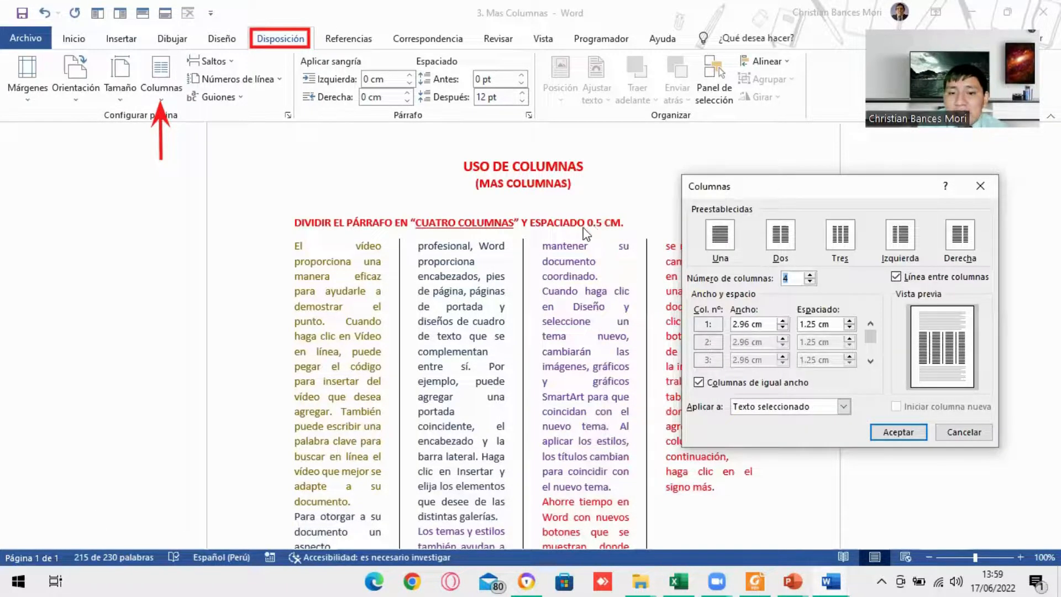
pyautogui.click(849, 328)
pyautogui.click(850, 328)
pyautogui.click(850, 328)
pyautogui.click(850, 327)
pyautogui.click(849, 327)
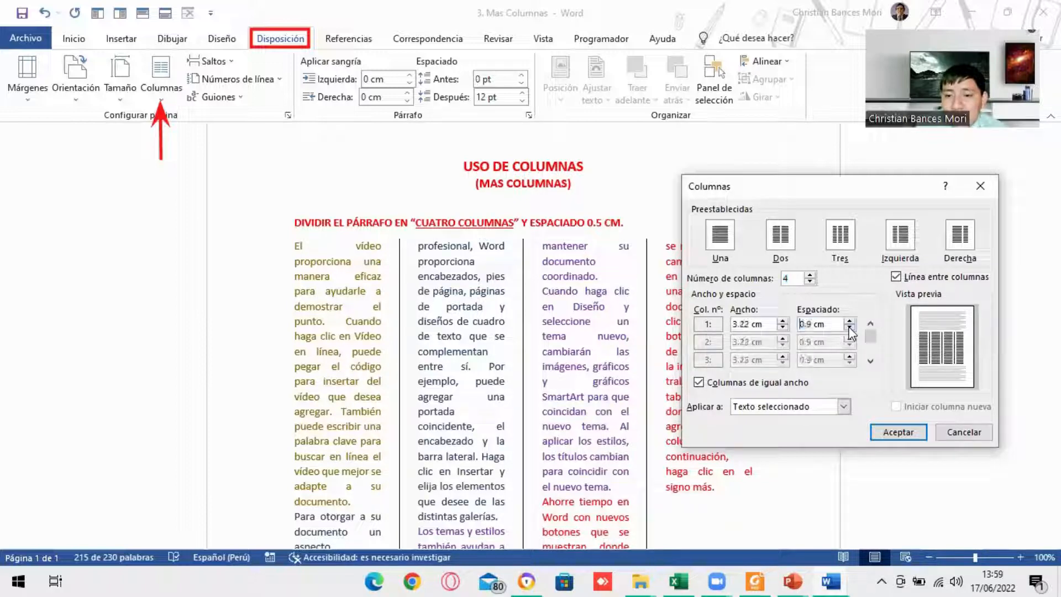
pyautogui.click(849, 328)
pyautogui.click(850, 328)
pyautogui.click(850, 328)
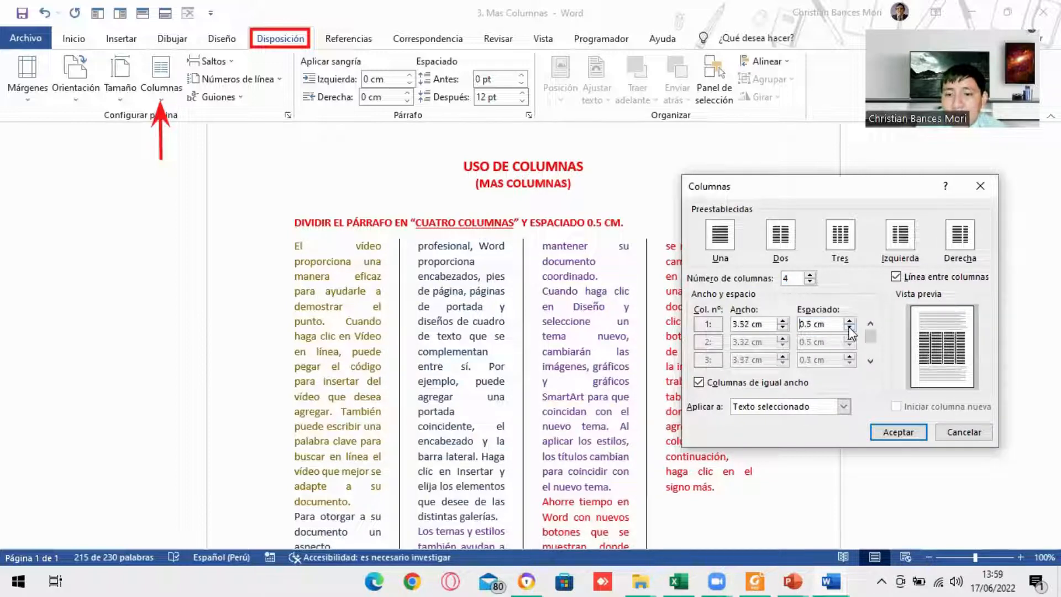
pyautogui.click(885, 433)
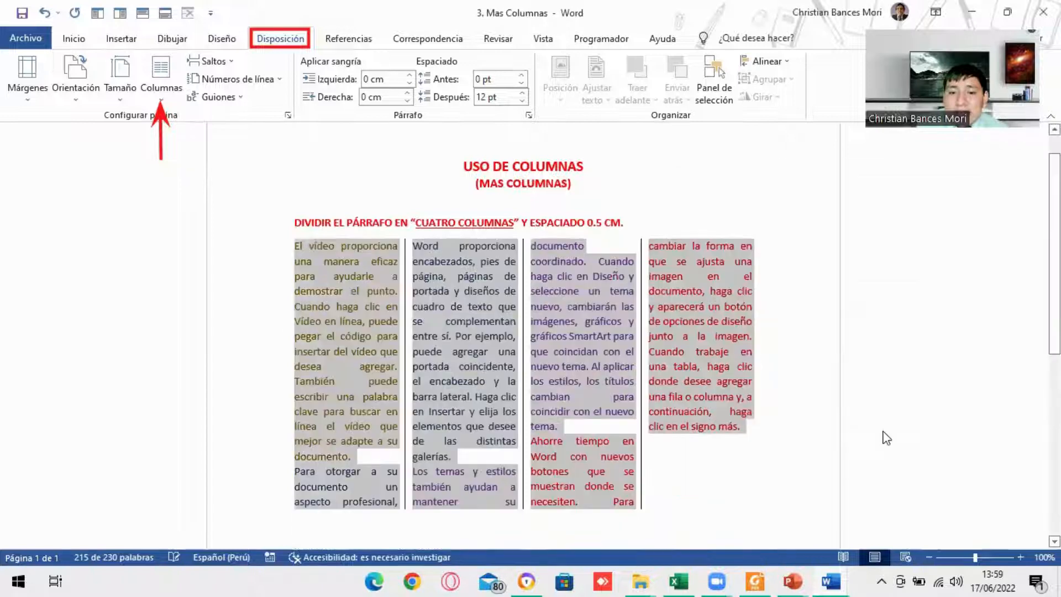
# Deselect the text and examine how the four columns and their separating lines are laid out on the page.
pyautogui.scroll(-2, 774, 367)
pyautogui.click(704, 366)
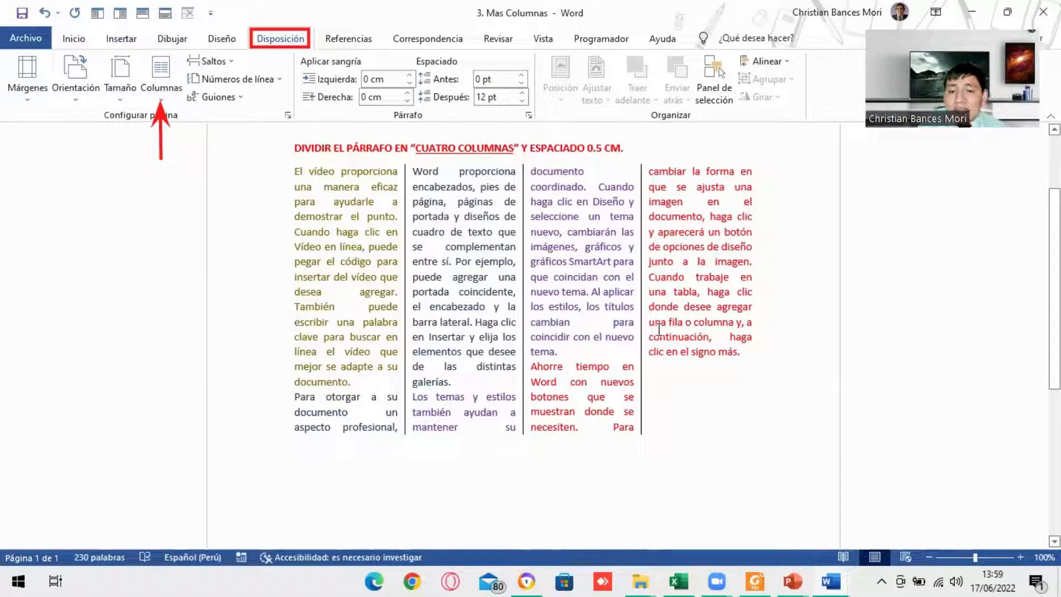
pyautogui.scroll(-2, 652, 277)
pyautogui.scroll(4, 661, 332)
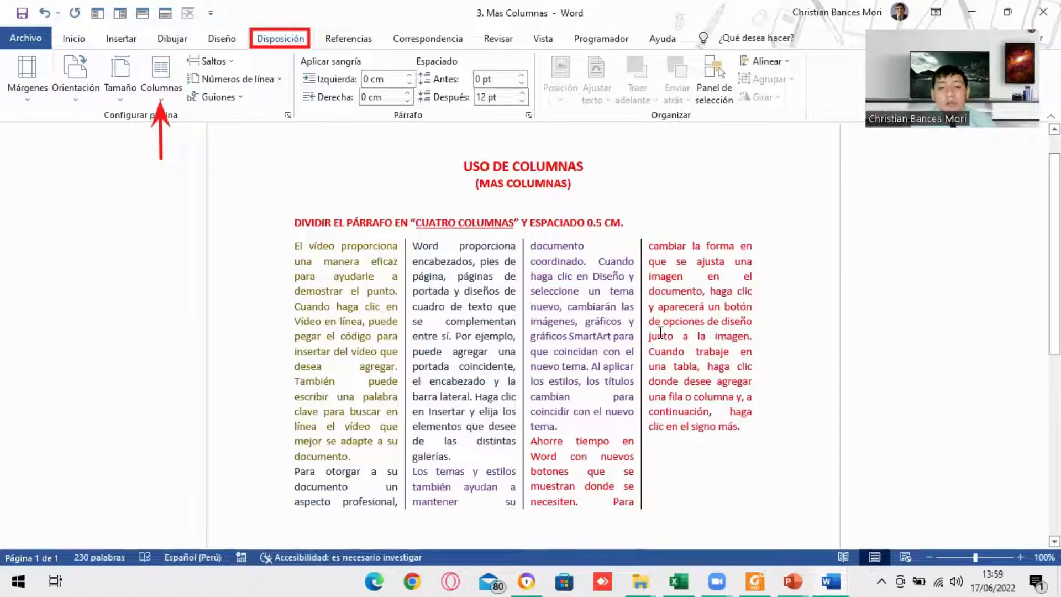
pyautogui.scroll(-2, 660, 333)
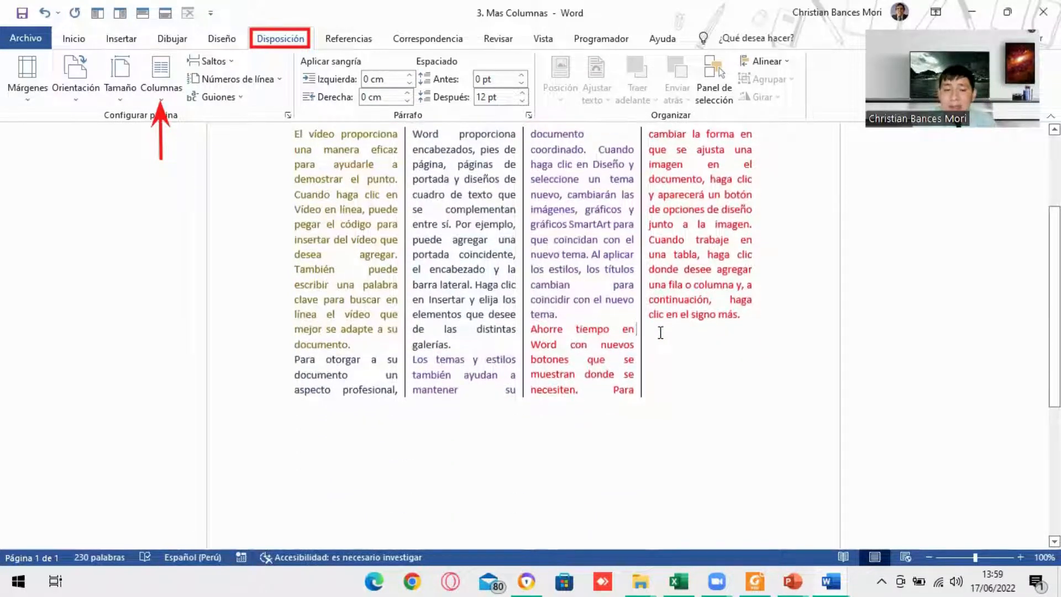
pyautogui.scroll(2, 660, 332)
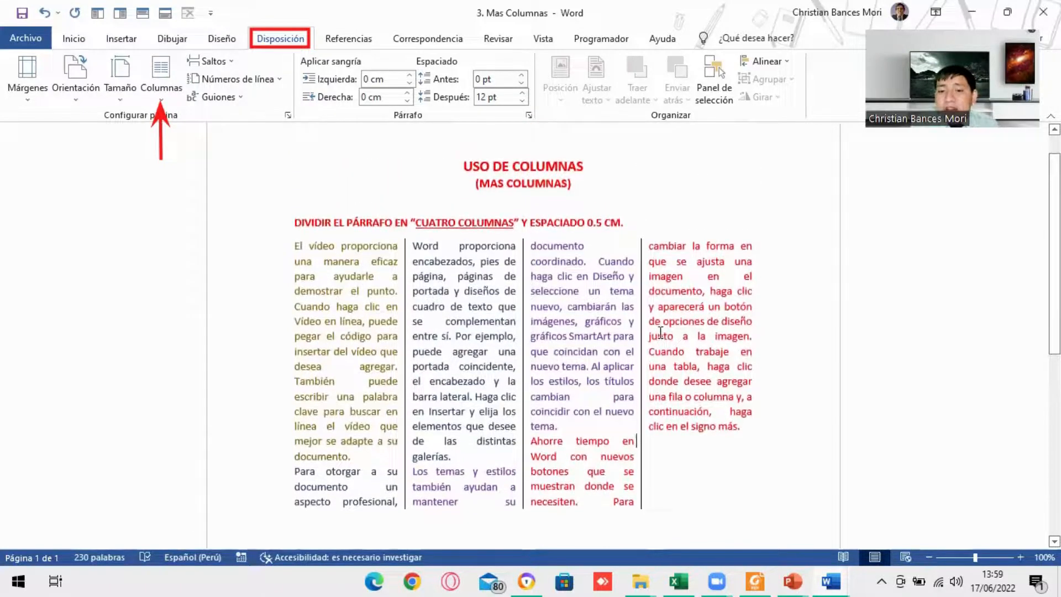
pyautogui.scroll(-2, 660, 332)
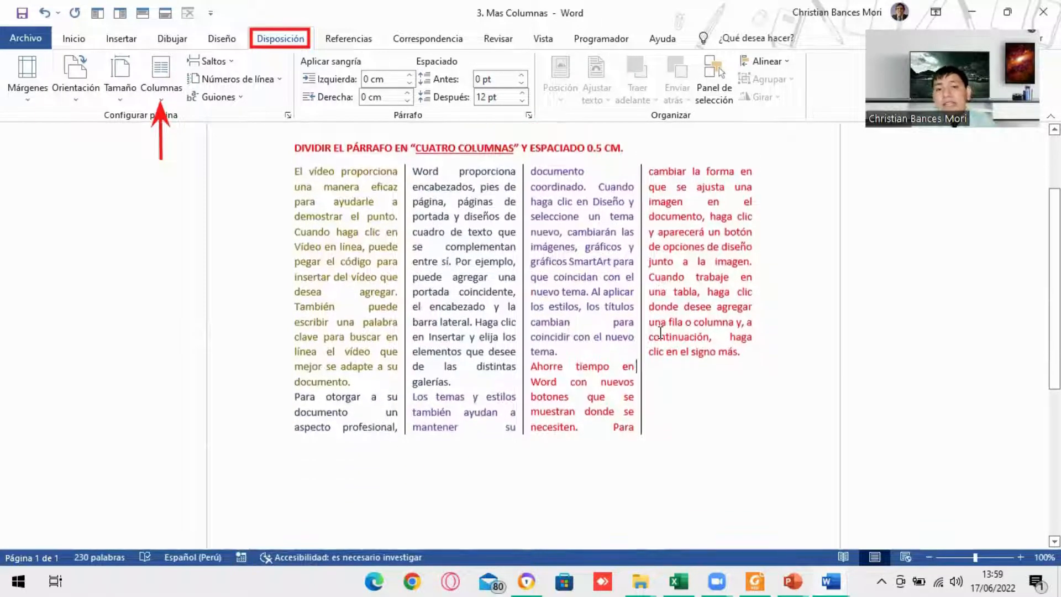
pyautogui.scroll(-5, 665, 332)
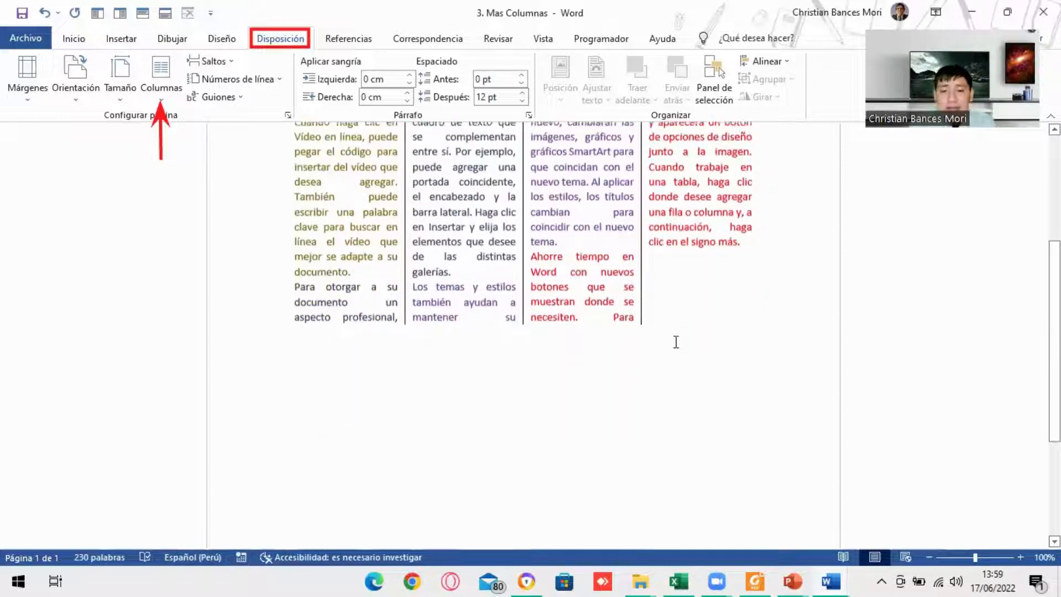
pyautogui.scroll(6, 584, 336)
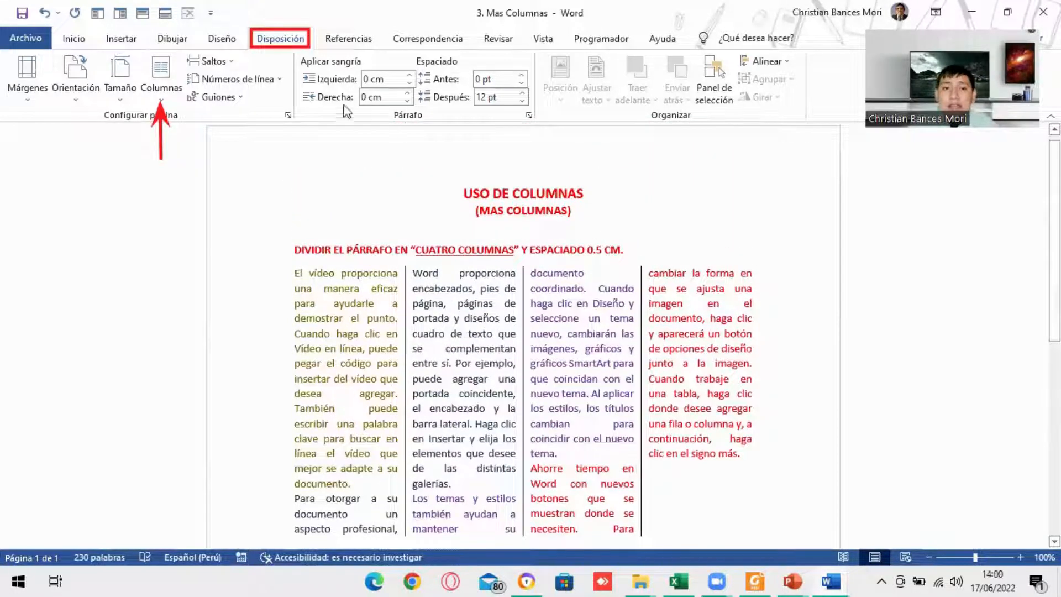
# Turn off the line between columns for the four-column section through the detailed column settings.
pyautogui.click(161, 83)
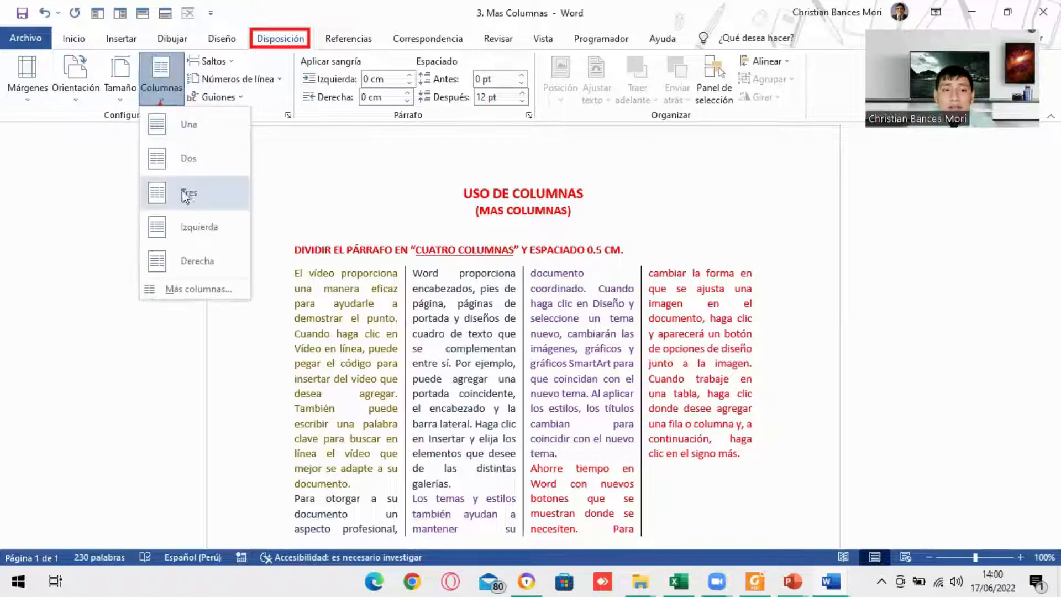
pyautogui.click(199, 288)
pyautogui.click(896, 277)
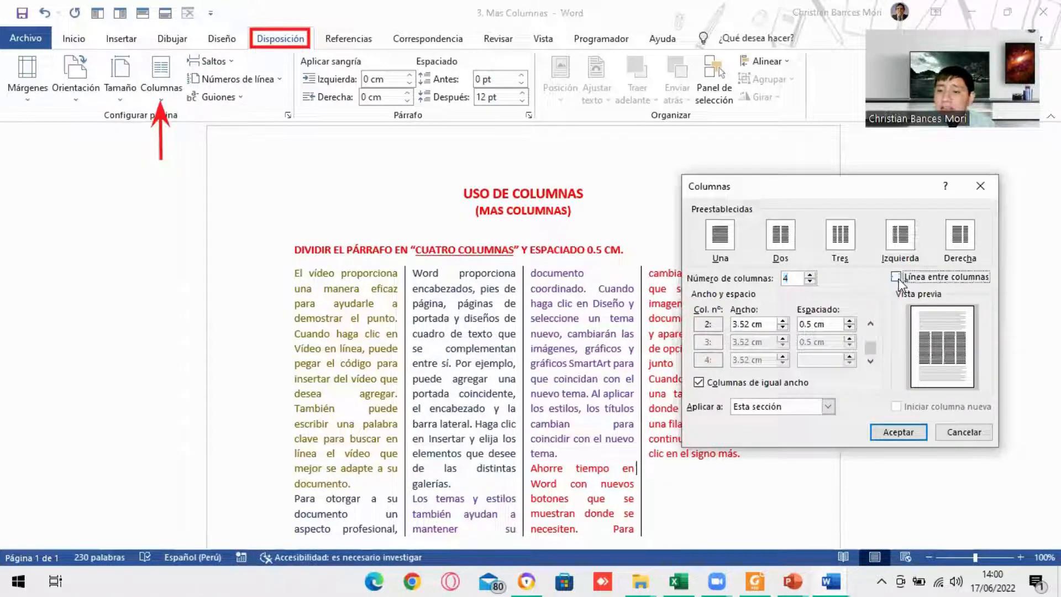
pyautogui.click(899, 431)
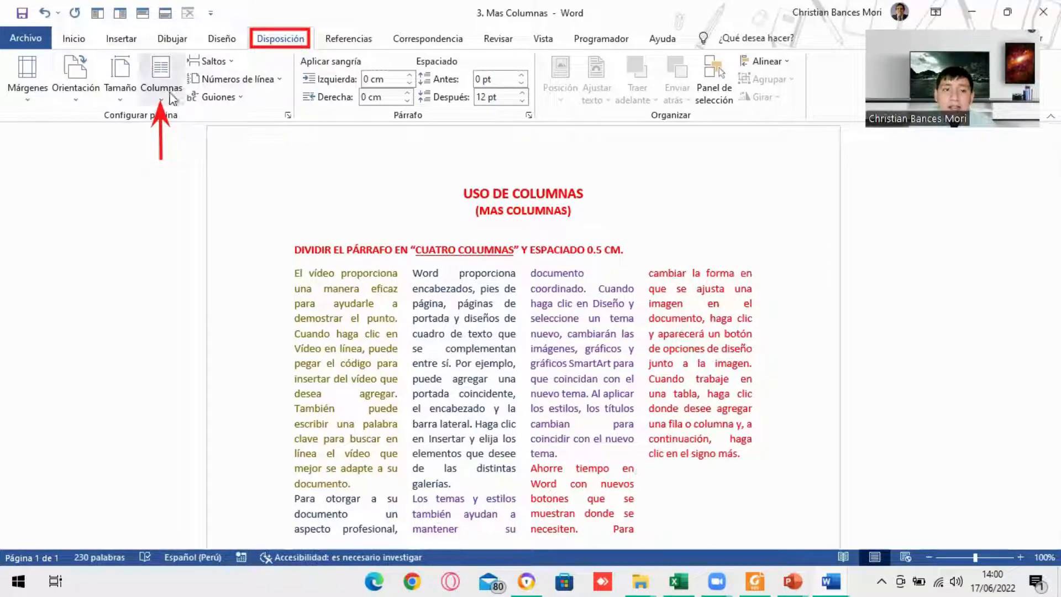
# Turn the line between columns back on for the four-column section in the detailed column settings.
pyautogui.click(161, 78)
pyautogui.click(215, 290)
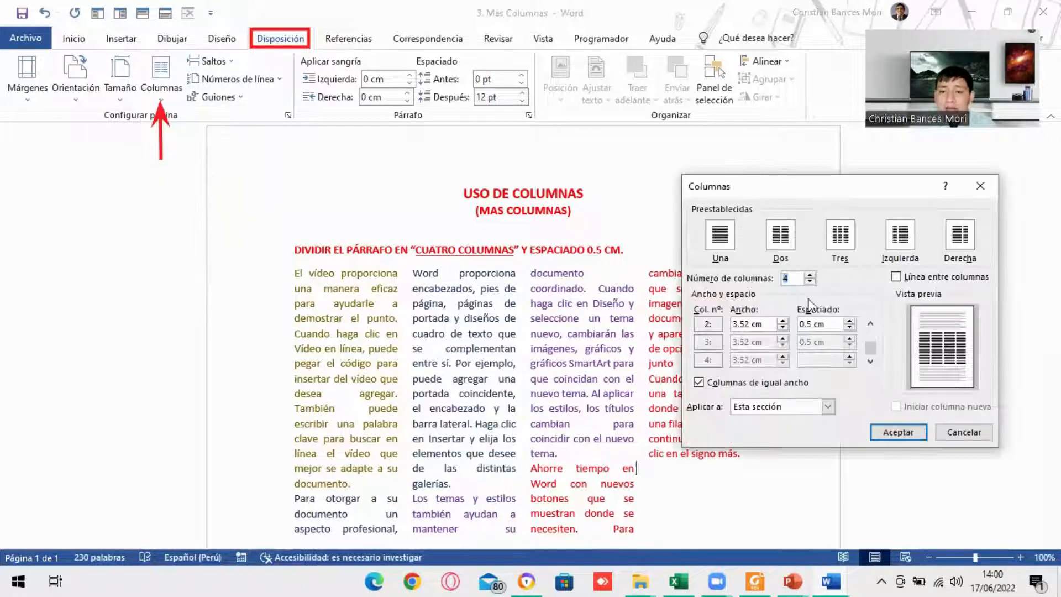
pyautogui.click(896, 278)
pyautogui.click(896, 277)
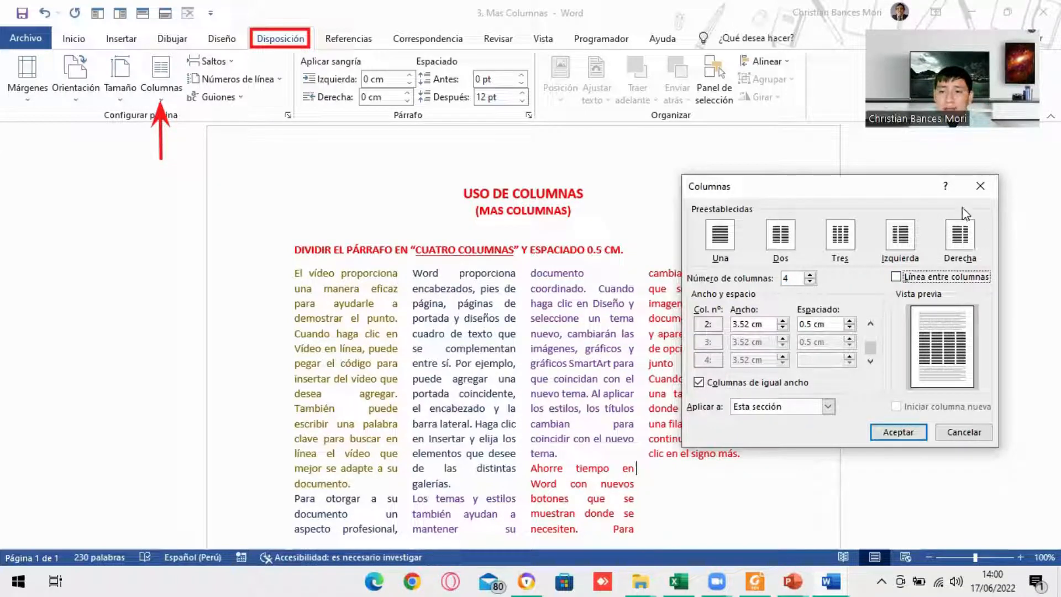
pyautogui.click(896, 277)
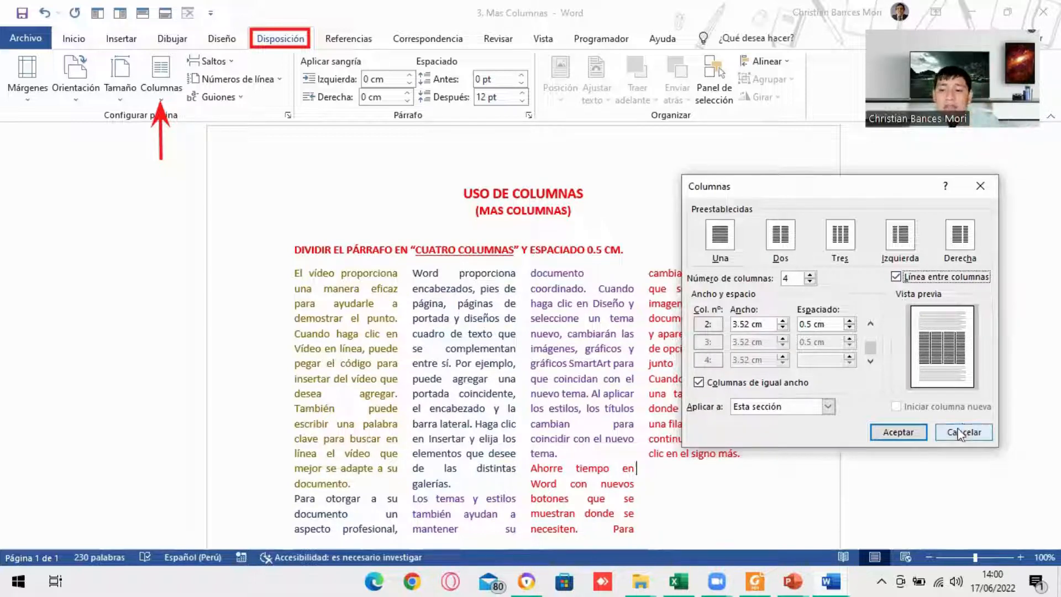
pyautogui.click(897, 432)
# Add blank paragraphs below the four-column text until the cursor reaches a second page.
pyautogui.scroll(-5, 595, 374)
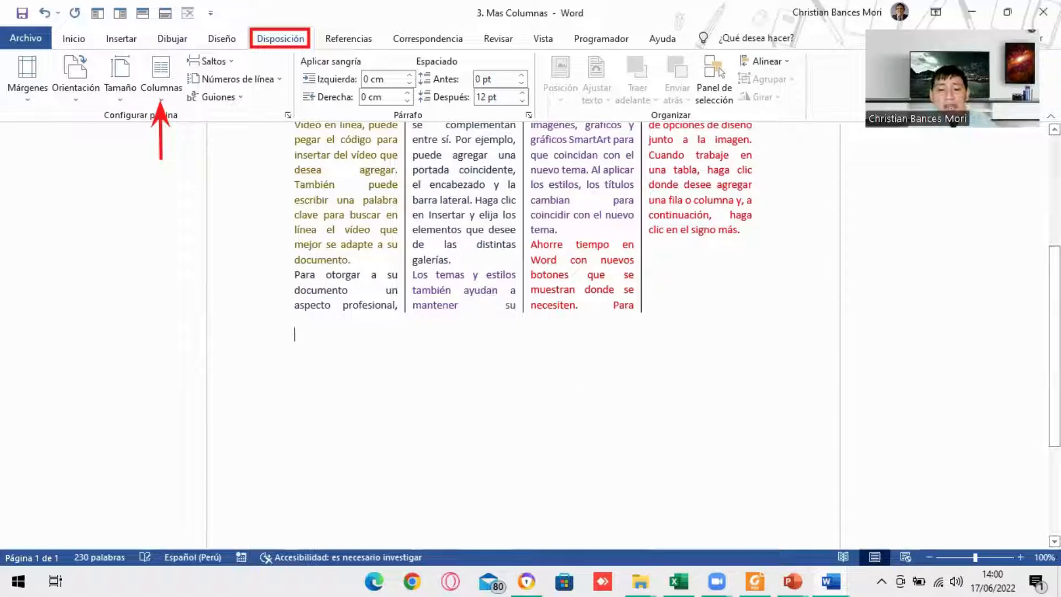
pyautogui.press('Return')
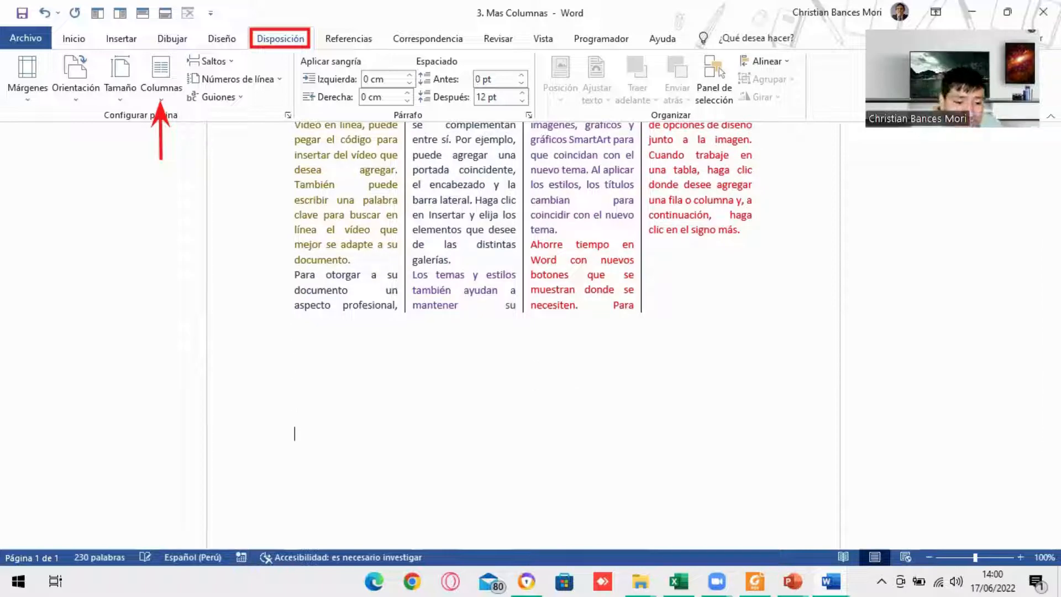
pyautogui.press('Return')
pyautogui.press('Return')
pyautogui.press('Return')
pyautogui.press('Return')
pyautogui.press('Return')
pyautogui.press('Return')
pyautogui.press('Return')
pyautogui.press('Return')
pyautogui.press('Return')
pyautogui.press('Return')
pyautogui.press('Return')
pyautogui.press('Return')
pyautogui.press('Return')
pyautogui.press('Return')
pyautogui.press('Return')
pyautogui.press('Return')
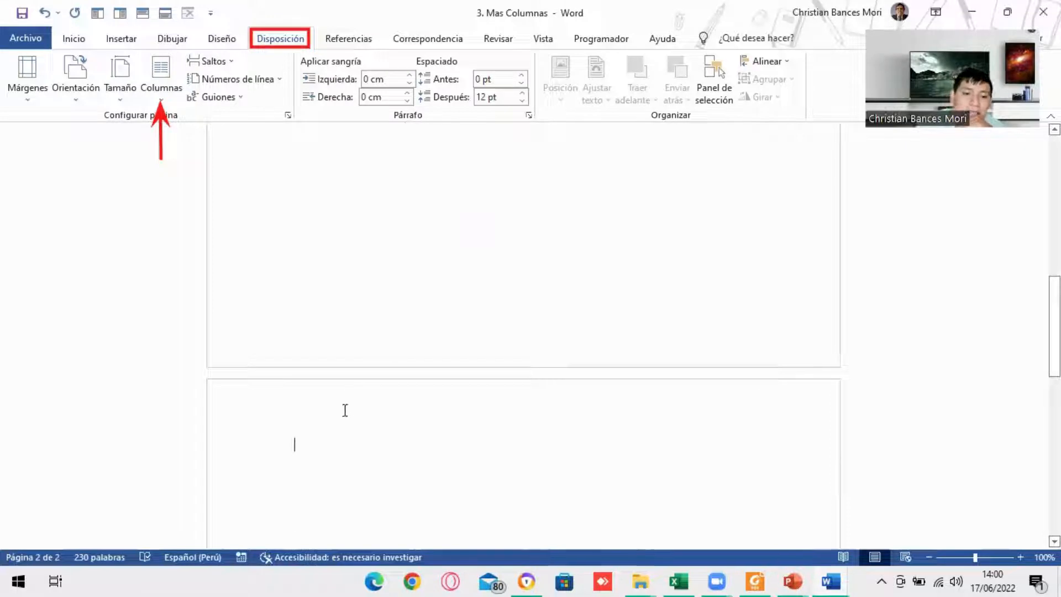
# Change the page orientation to Horizontal from the cursor on the second page and check both pages.
pyautogui.click(77, 102)
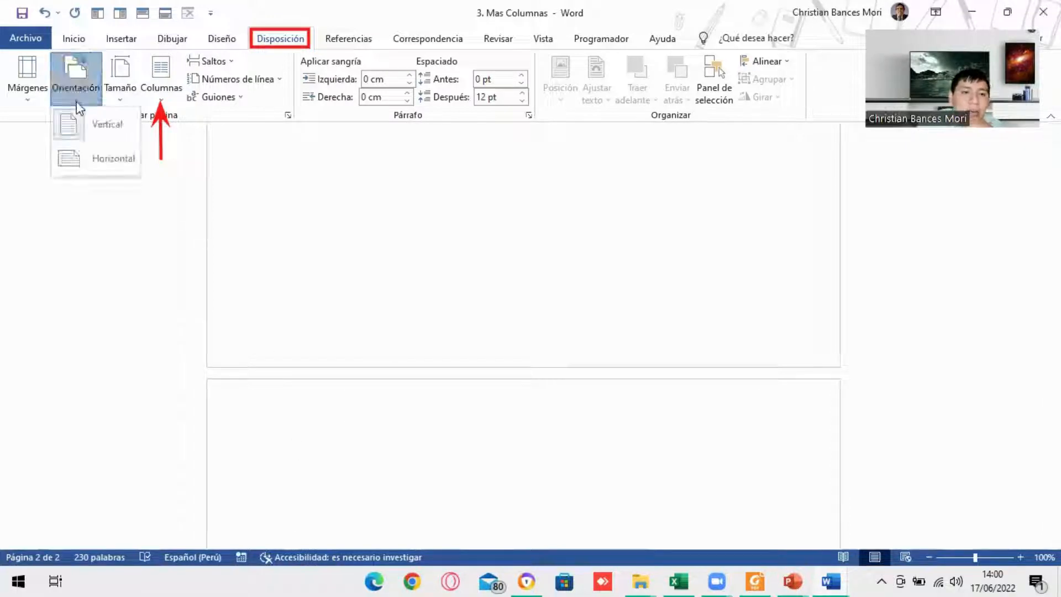
pyautogui.click(98, 161)
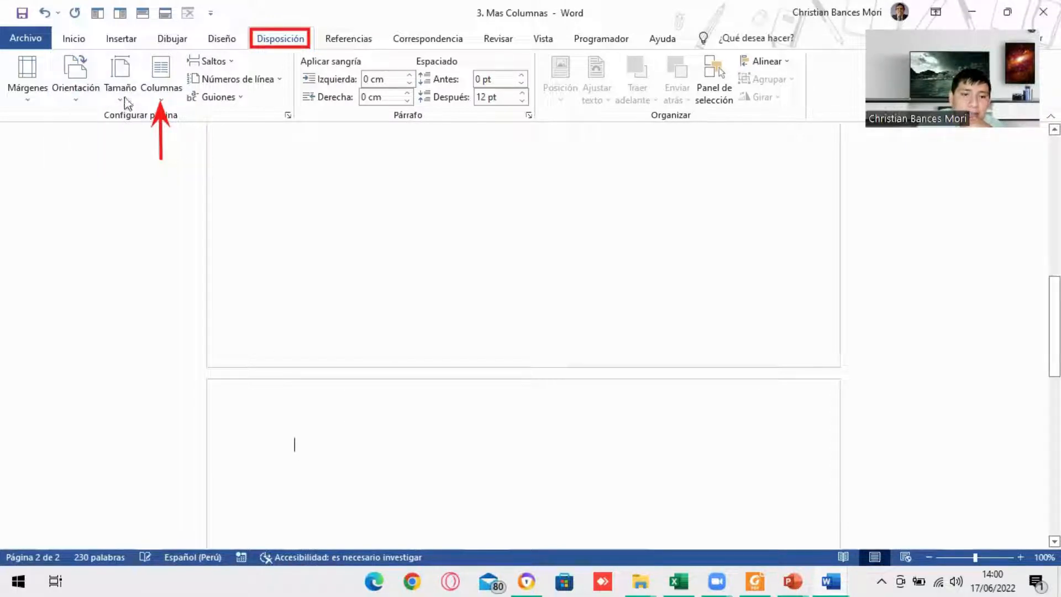
pyautogui.click(75, 87)
pyautogui.click(99, 158)
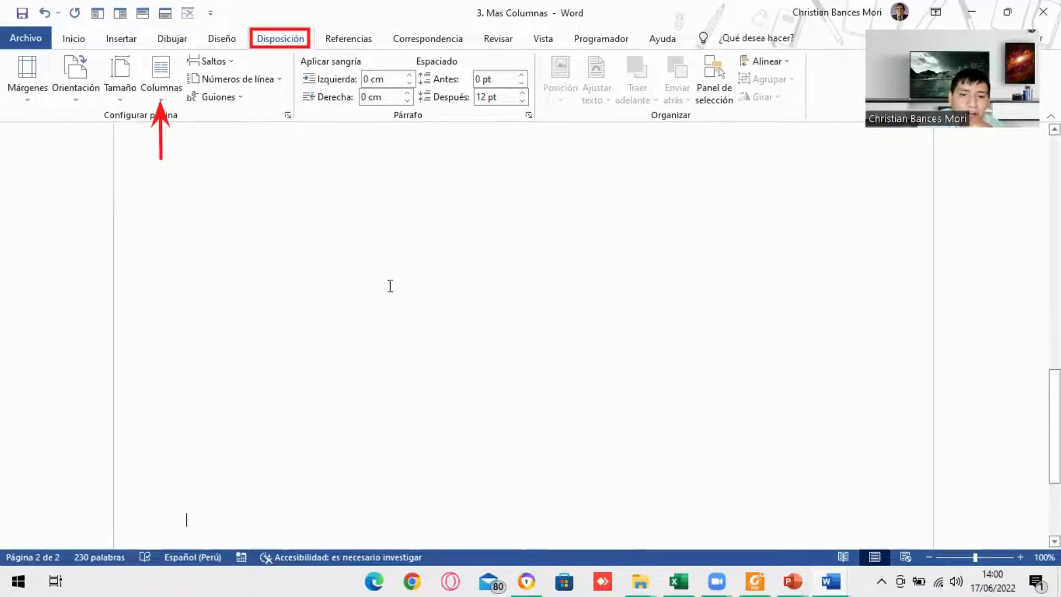
pyautogui.scroll(5, 390, 285)
pyautogui.scroll(-2, 391, 286)
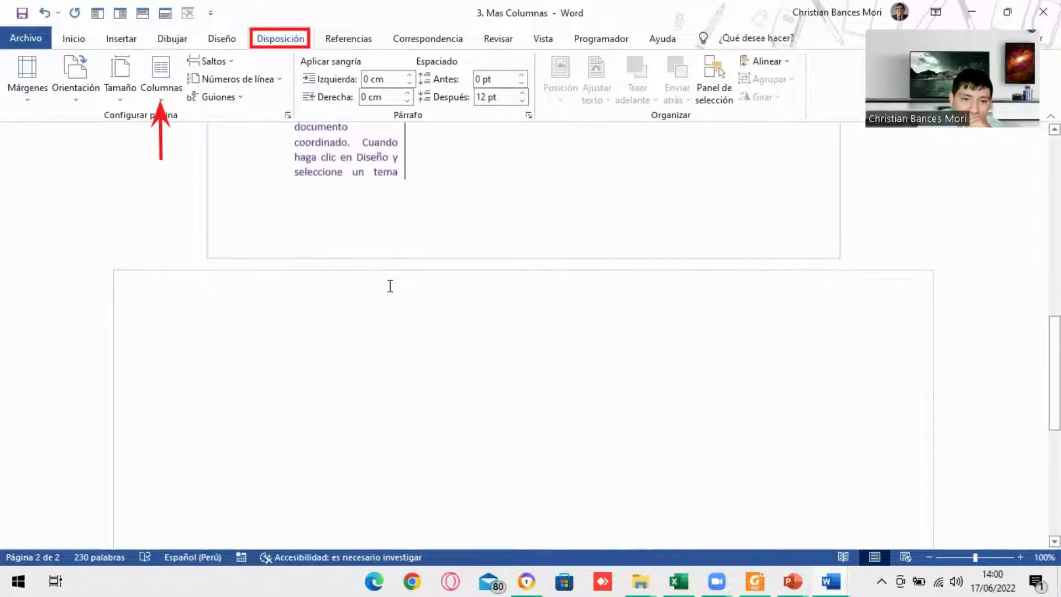
# Examine the vertical first page with its columns and the horizontal second page of the document.
pyautogui.scroll(12, 390, 286)
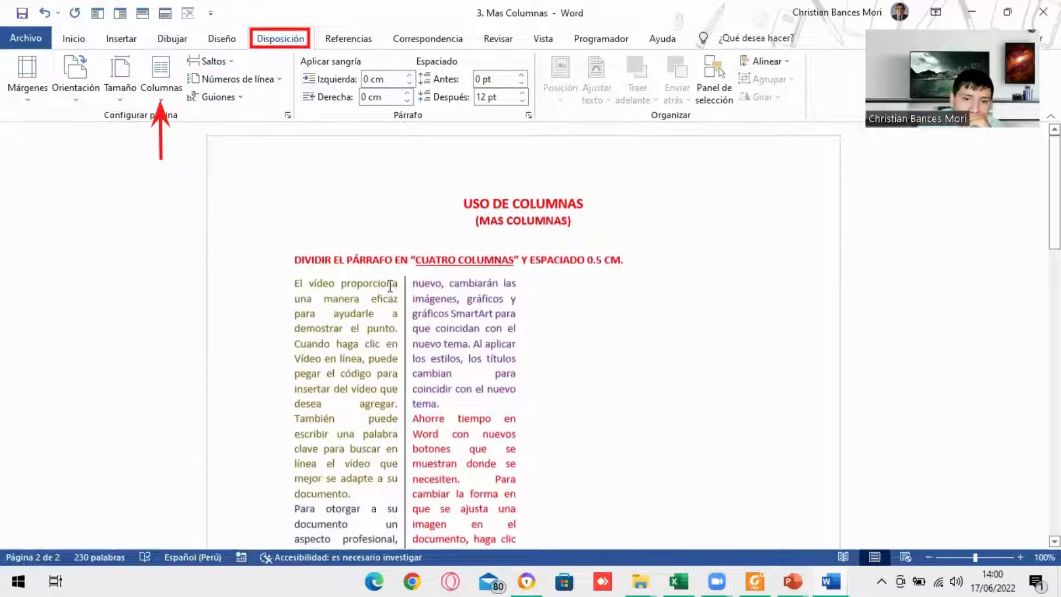
pyautogui.scroll(-15, 390, 286)
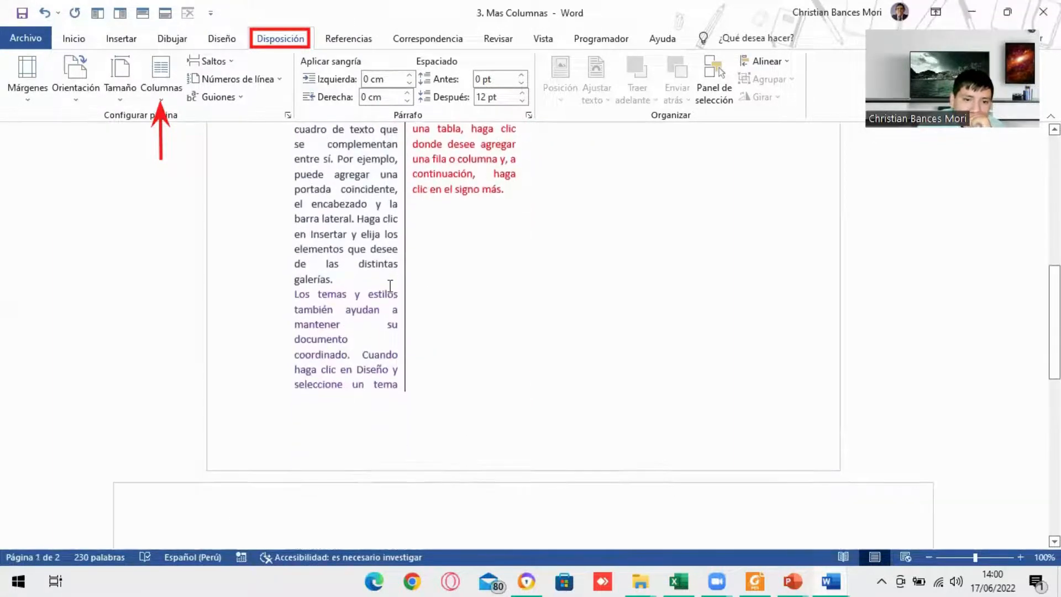
pyautogui.scroll(3, 391, 286)
pyautogui.scroll(-6, 479, 249)
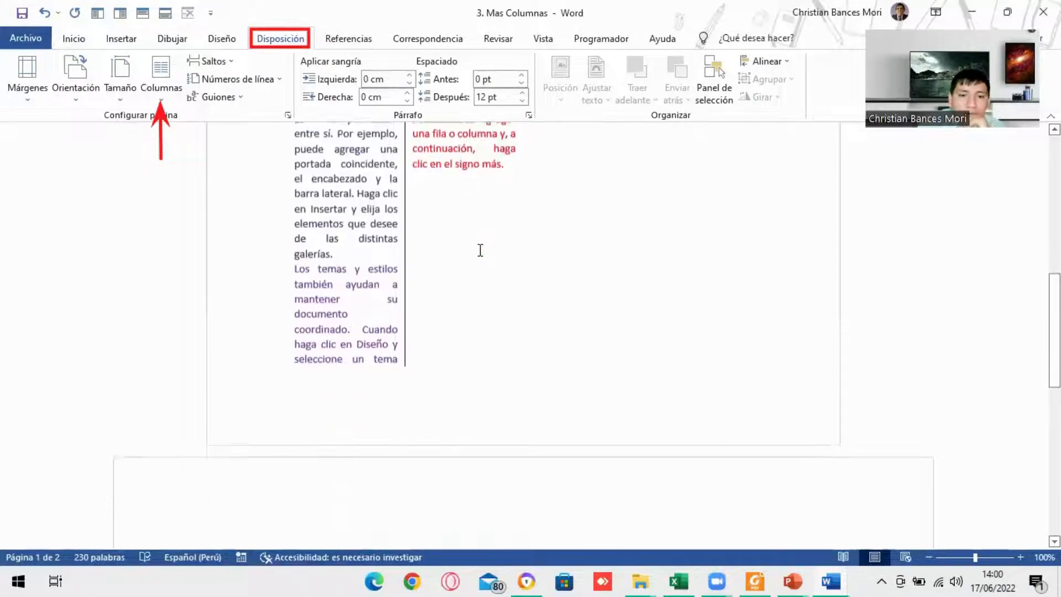
pyautogui.scroll(6, 429, 218)
pyautogui.scroll(7, 429, 219)
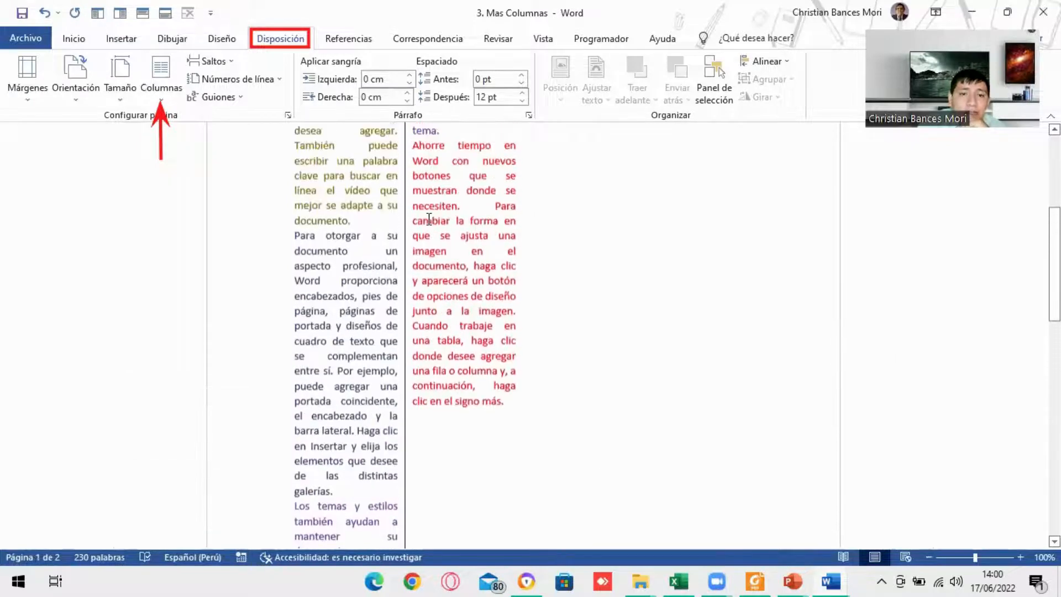
pyautogui.scroll(-20, 468, 258)
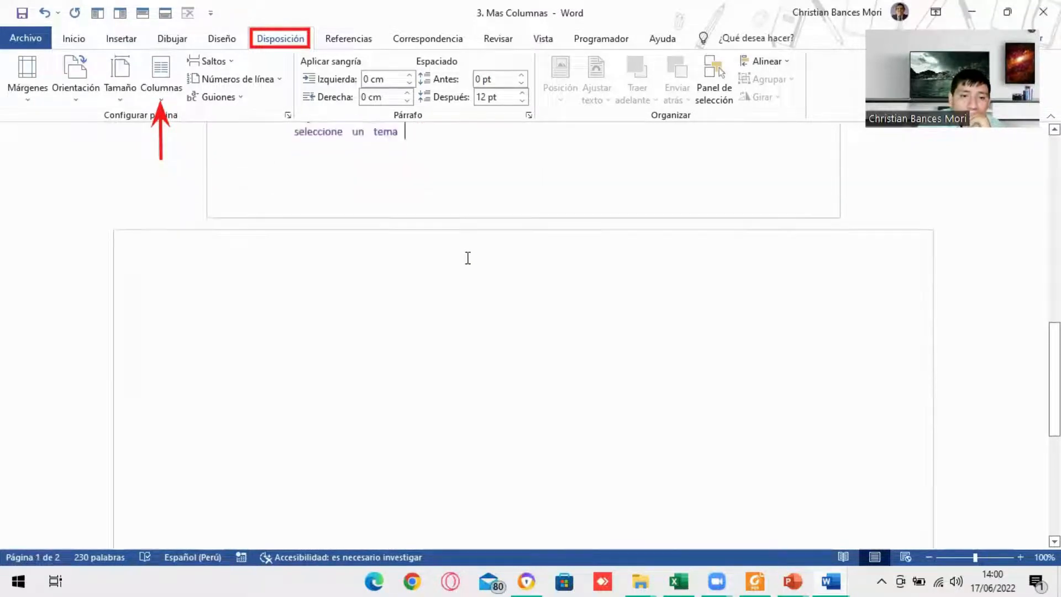
# Add blank paragraphs before "Para otorgar a su documento" to push that paragraph into the second column.
pyautogui.scroll(18, 467, 256)
pyautogui.scroll(3, 451, 253)
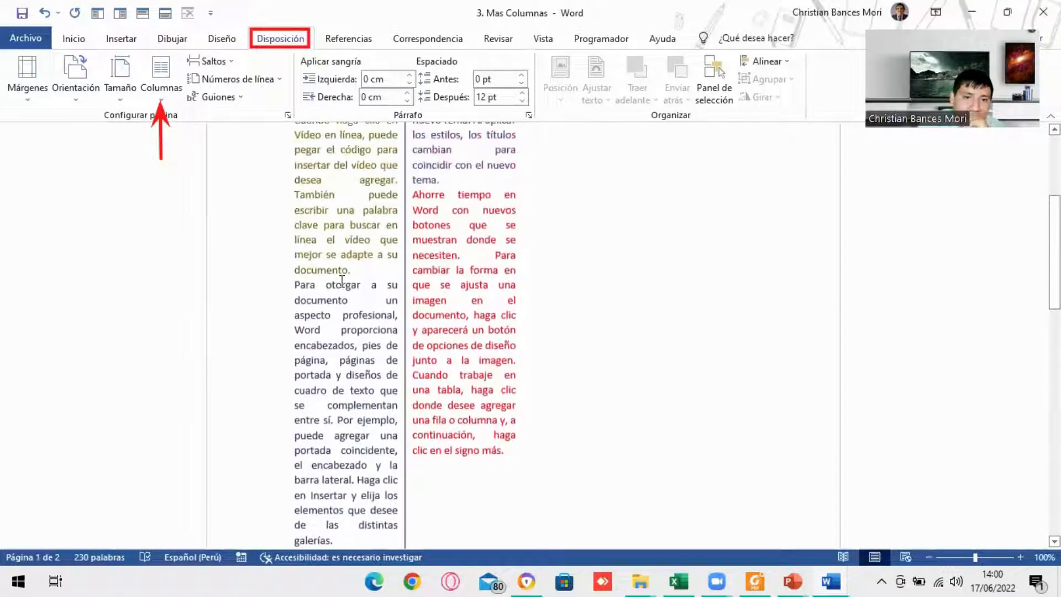
pyautogui.click(299, 281)
pyautogui.press('Return')
pyautogui.press('Return')
pyautogui.press('Return')
pyautogui.press('Return')
pyautogui.press('Return')
pyautogui.press('Return')
pyautogui.press('Return')
pyautogui.press('Return')
pyautogui.press('Return')
pyautogui.press('Return')
pyautogui.press('Return')
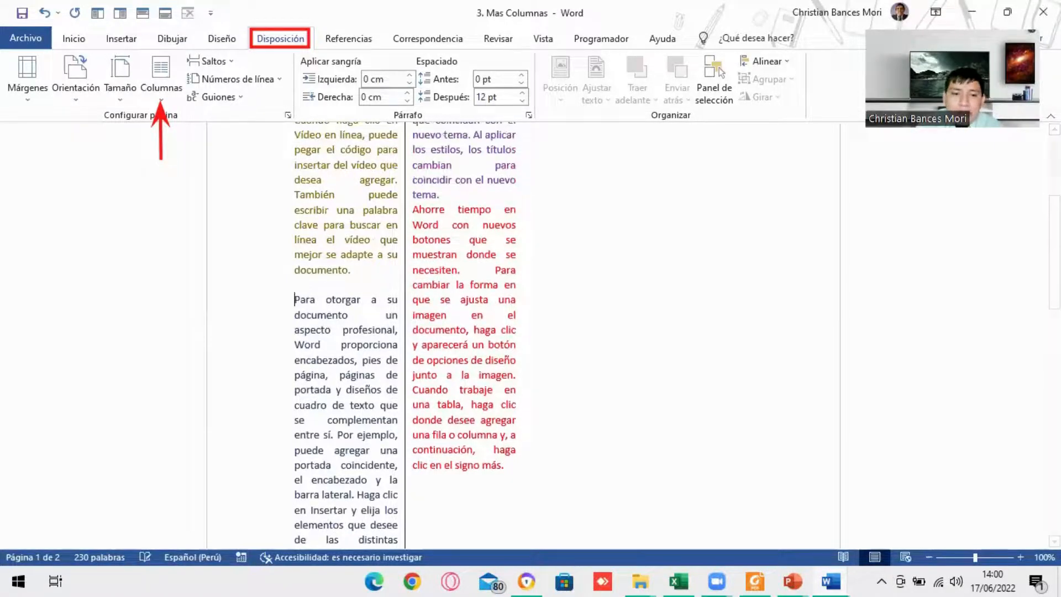
pyautogui.press('Return')
pyautogui.press('Return')
pyautogui.press('Return')
pyautogui.press('Return')
pyautogui.press('Return')
pyautogui.press('Return')
pyautogui.press('Return')
pyautogui.press('Return')
pyautogui.press('Return')
pyautogui.press('Return')
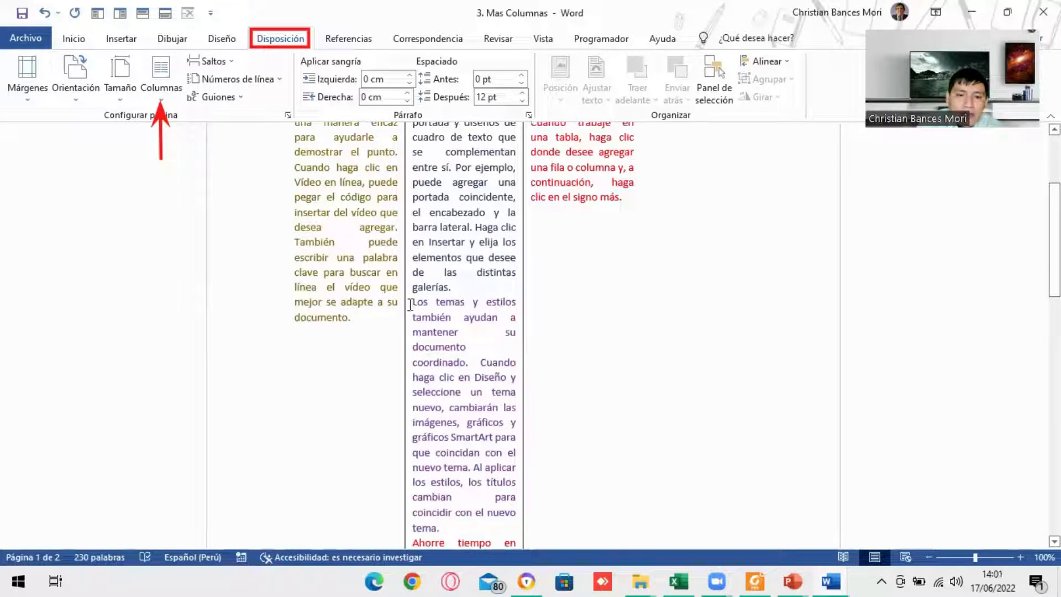
# Add blank paragraphs before "Los temas y estilos" and remove any excess so that paragraph starts in the third column.
pyautogui.click(412, 302)
pyautogui.press('Return')
pyautogui.press('Return')
pyautogui.press('Return')
pyautogui.press('Return')
pyautogui.press('Return')
pyautogui.press('Return')
pyautogui.press('Return')
pyautogui.press('Return')
pyautogui.press('Return')
pyautogui.press('Return')
pyautogui.press('Return')
pyautogui.press('Return')
pyautogui.press('Return')
pyautogui.press('Return')
pyautogui.press('Return')
pyautogui.press('Return')
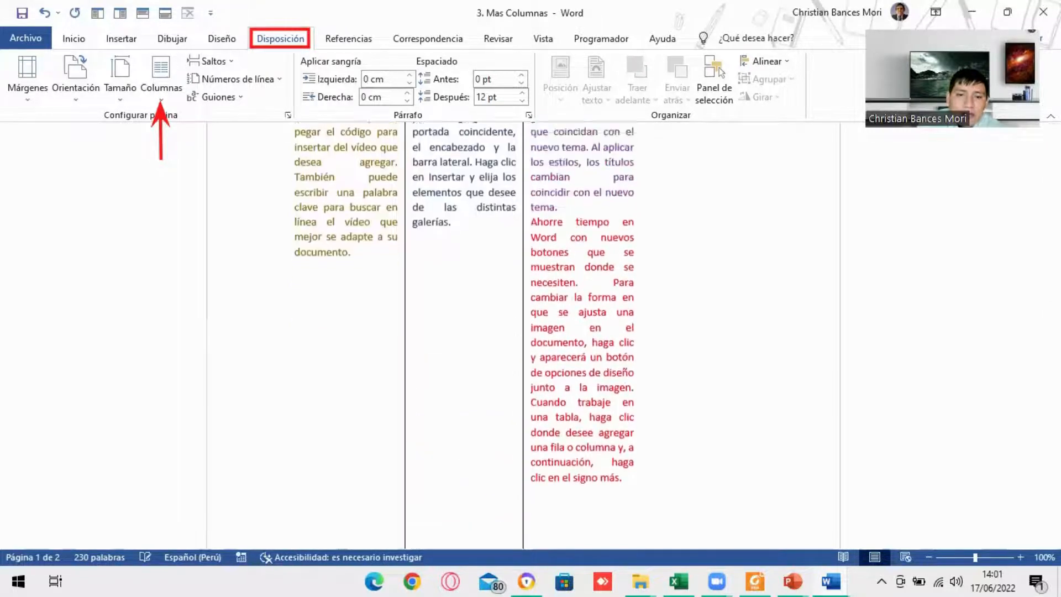
pyautogui.press('BackSpace')
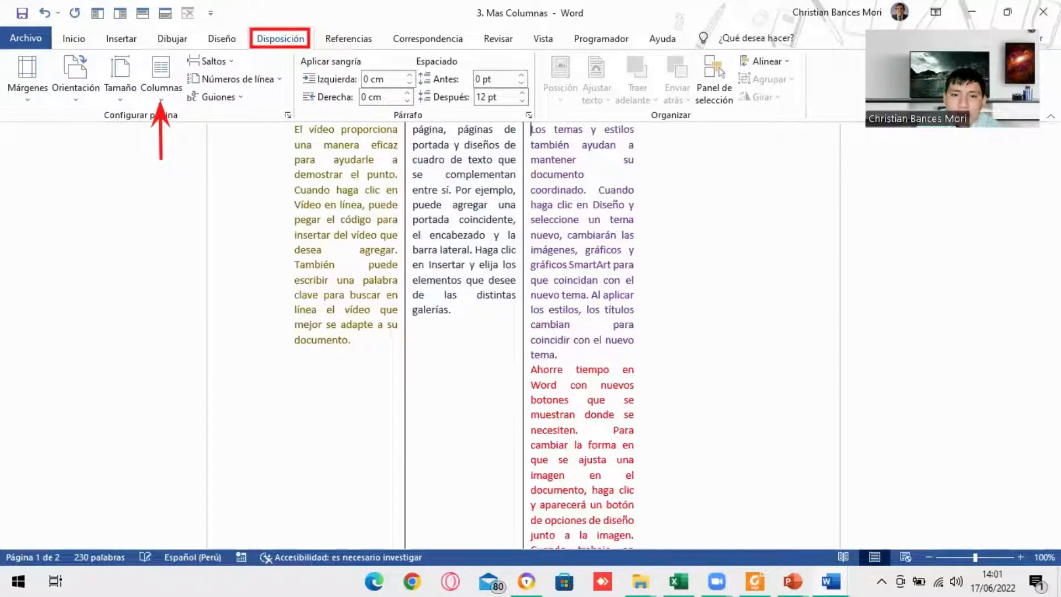
# Add blank paragraphs before "Ahorre tiempo en Word" to push that paragraph towards the fourth column.
pyautogui.scroll(3, 471, 316)
pyautogui.scroll(-2, 471, 316)
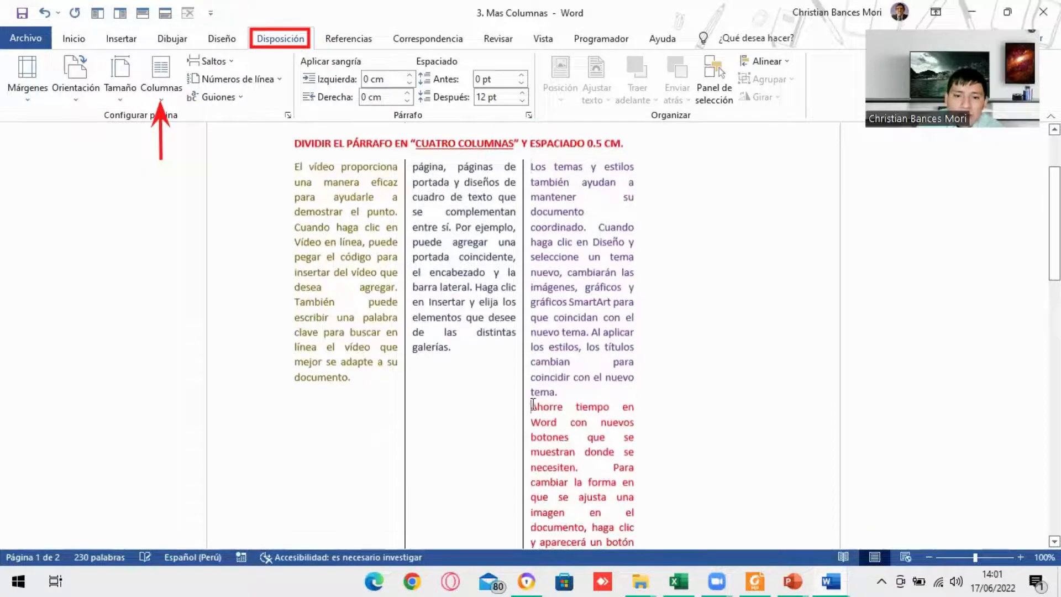
pyautogui.press('Return')
pyautogui.scroll(-3, 523, 332)
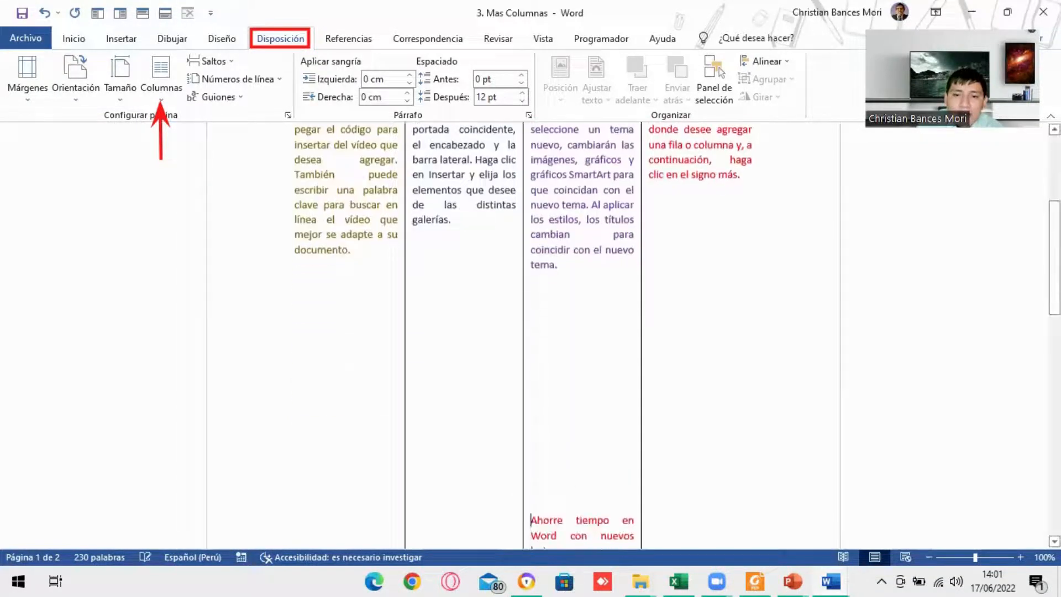
pyautogui.scroll(4, 523, 332)
pyautogui.scroll(-4, 612, 346)
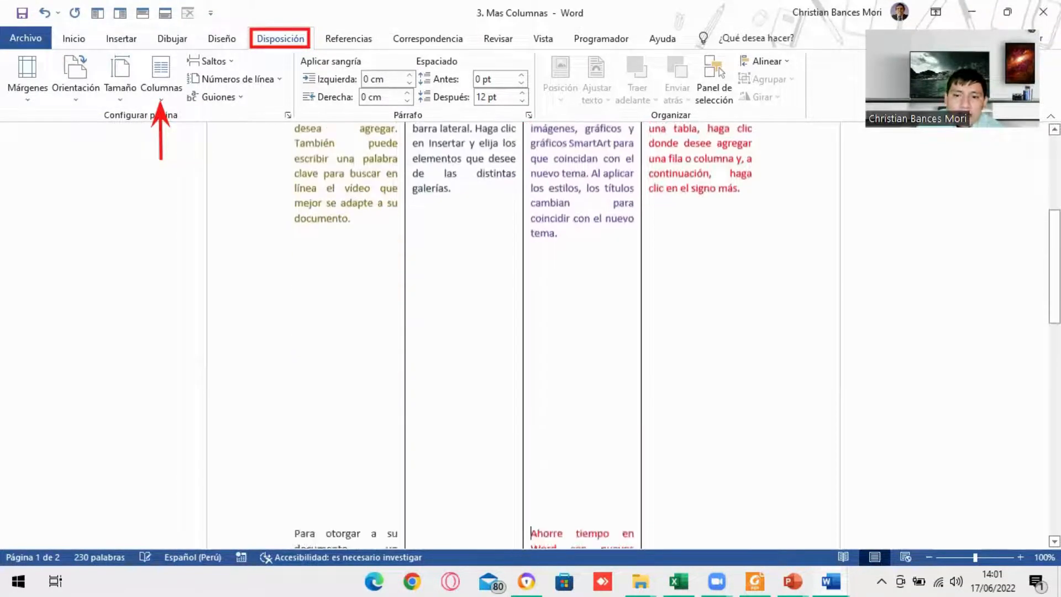
pyautogui.scroll(2, 612, 346)
pyautogui.scroll(2, 612, 347)
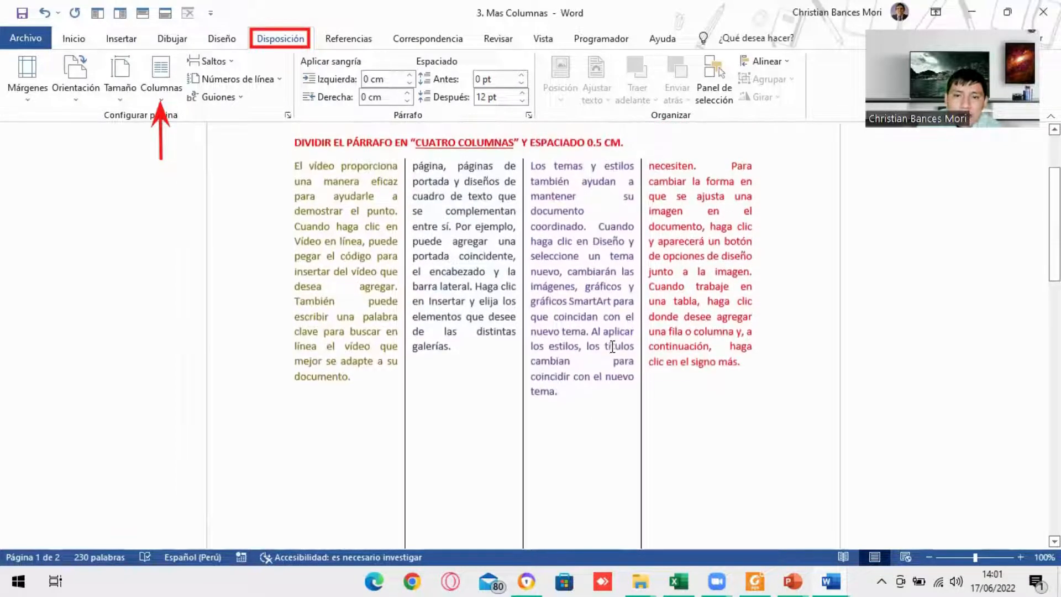
# Adjust the blank paragraphs between the texts so each of the four paragraphs starts at the top of its own column.
pyautogui.scroll(-10, 505, 332)
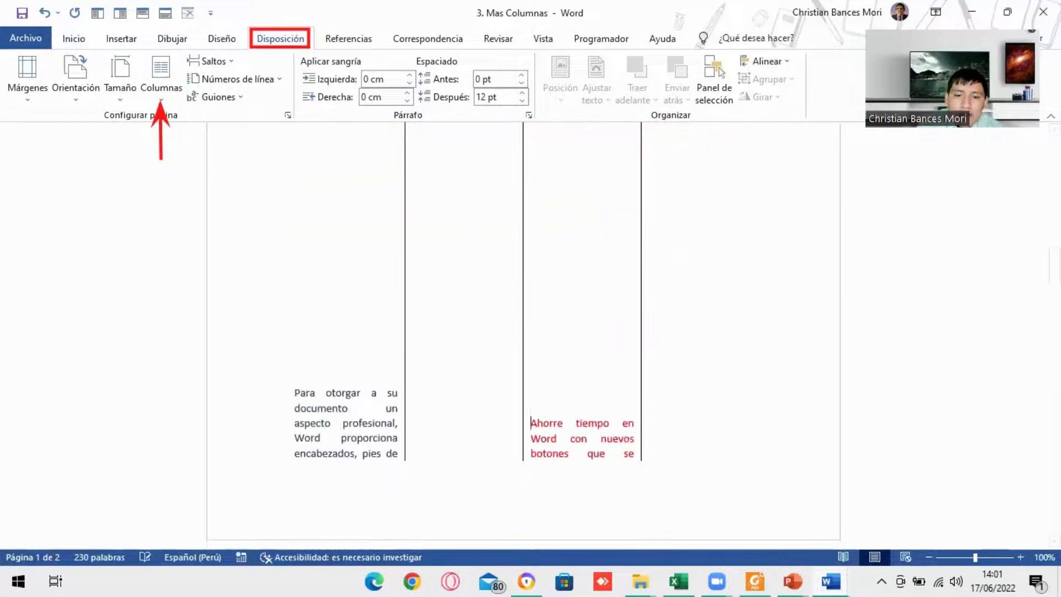
pyautogui.scroll(8, 514, 341)
pyautogui.scroll(2, 467, 319)
pyautogui.scroll(-5, 467, 319)
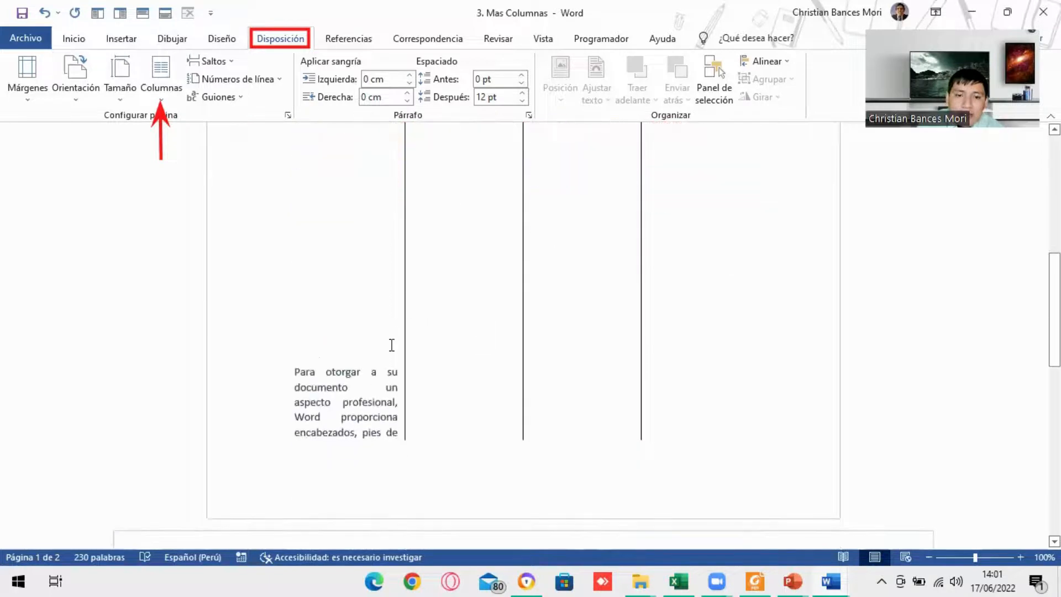
pyautogui.scroll(5, 415, 342)
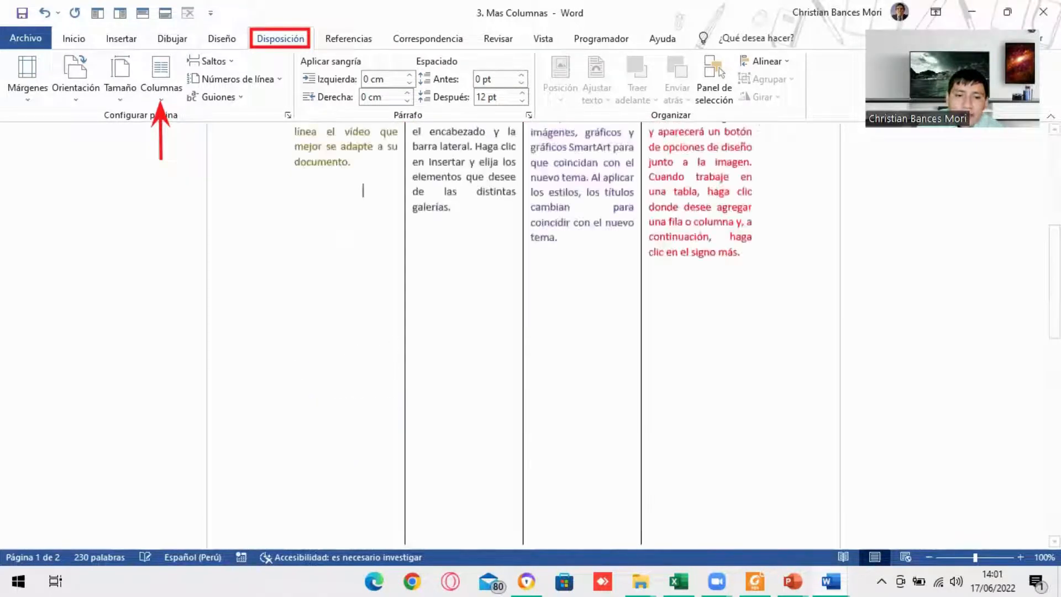
pyautogui.scroll(1, 414, 343)
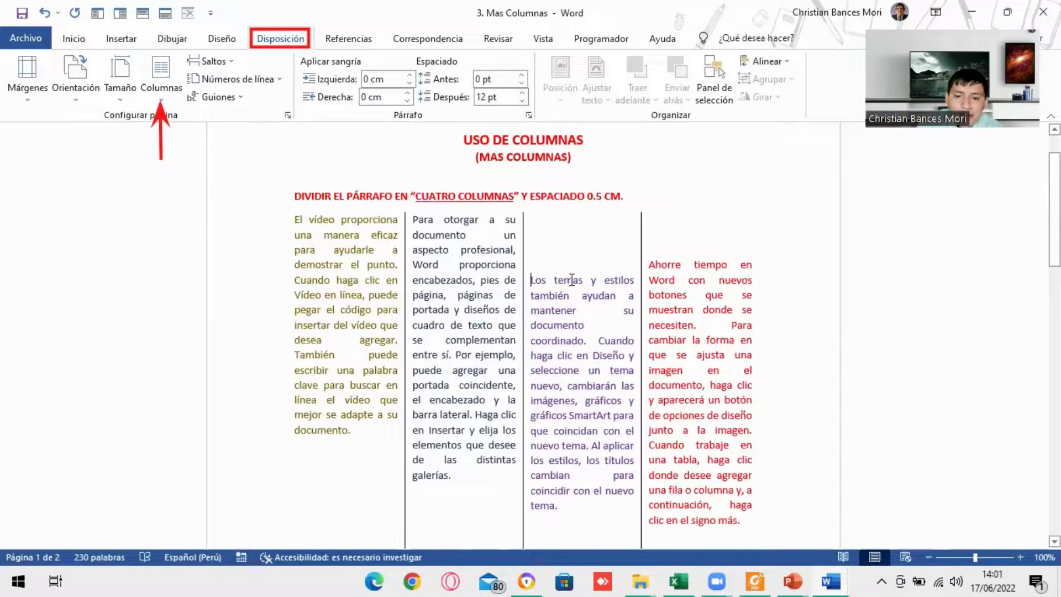
pyautogui.press('BackSpace')
pyautogui.press('BackSpace')
pyautogui.press('BackSpace')
pyautogui.press('BackSpace')
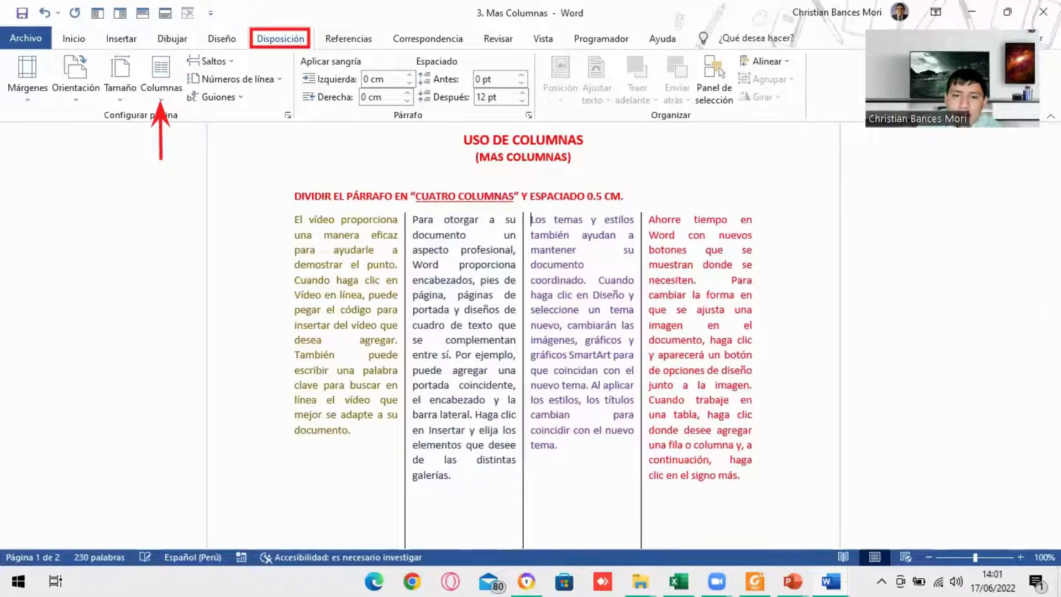
# Generate sample paragraphs on the horizontal second page with the random text formula.
pyautogui.scroll(-8, 662, 317)
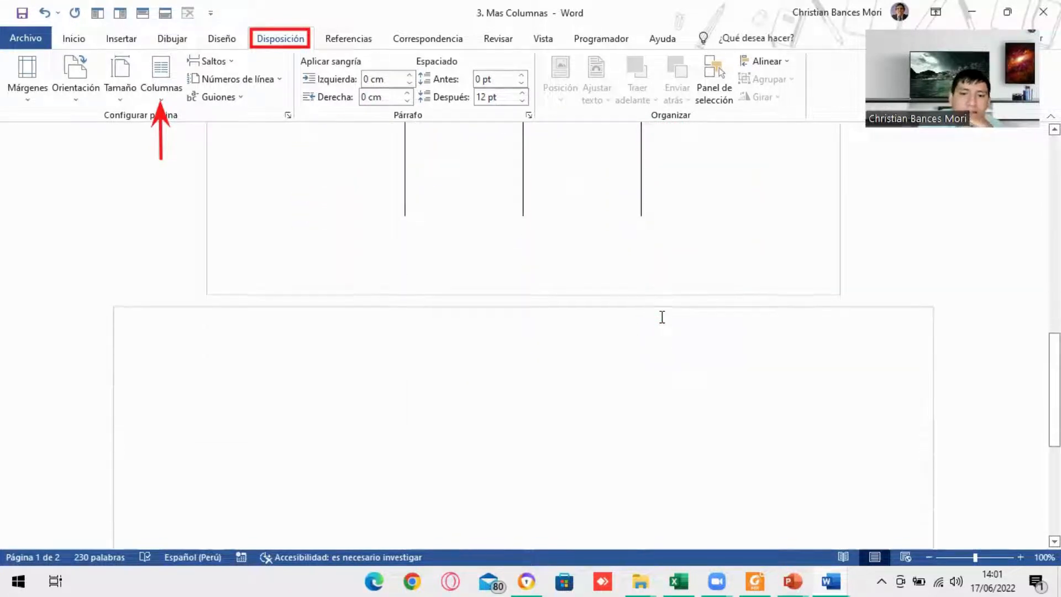
pyautogui.scroll(-10, 663, 317)
pyautogui.scroll(9, 652, 311)
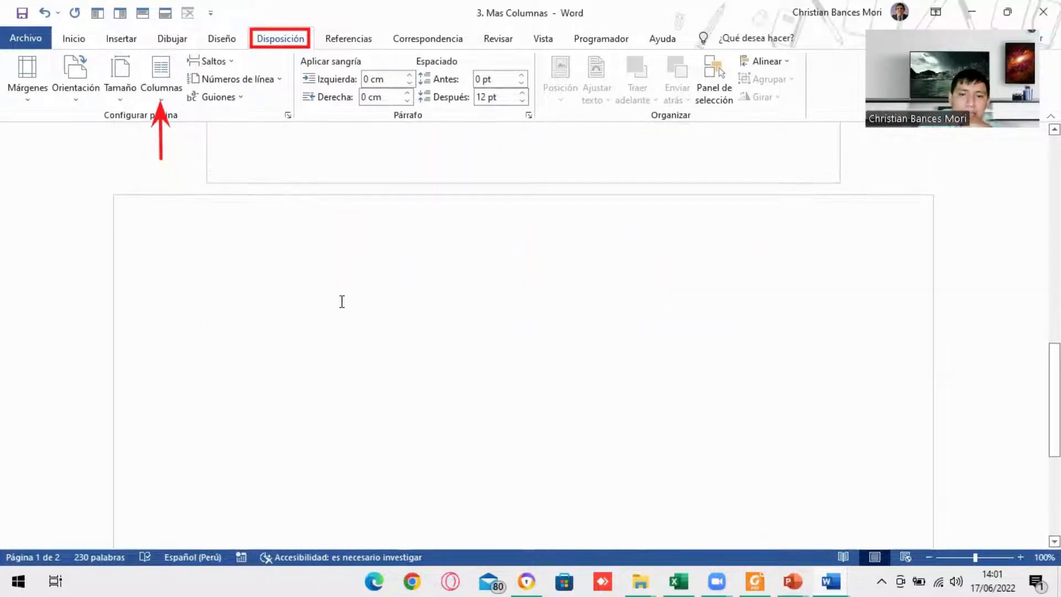
pyautogui.write('=')
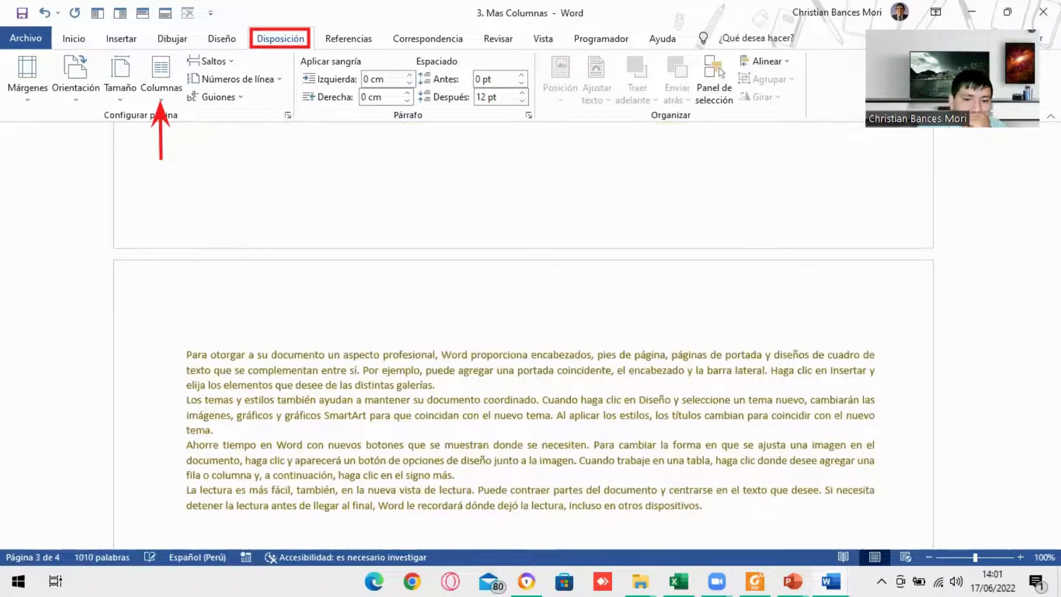
# Examine how the generated sample text is distributed across the horizontal pages.
pyautogui.scroll(9, 523, 335)
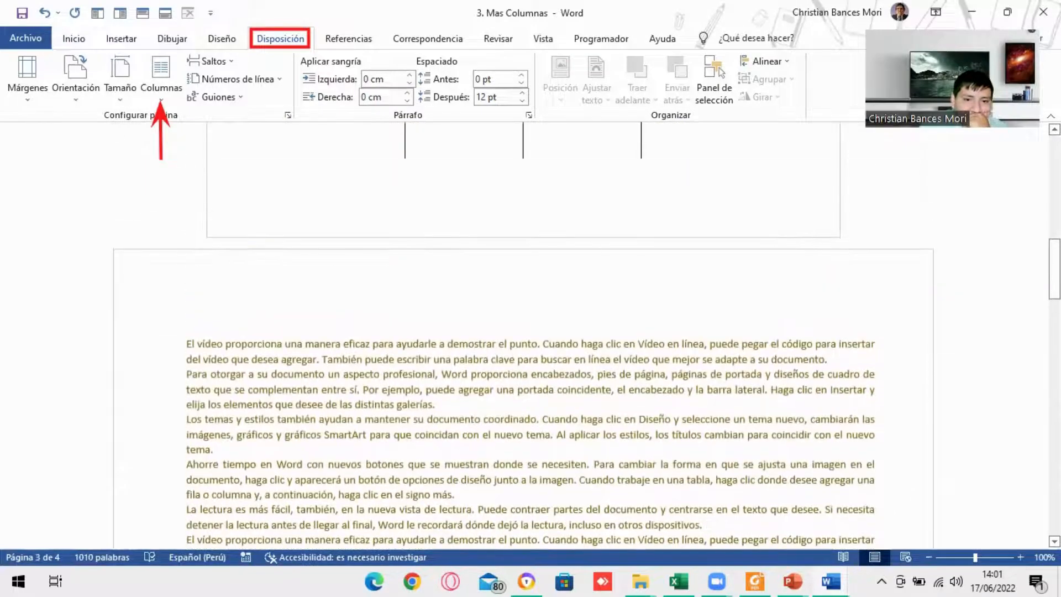
pyautogui.scroll(-1, 522, 335)
pyautogui.scroll(-15, 406, 289)
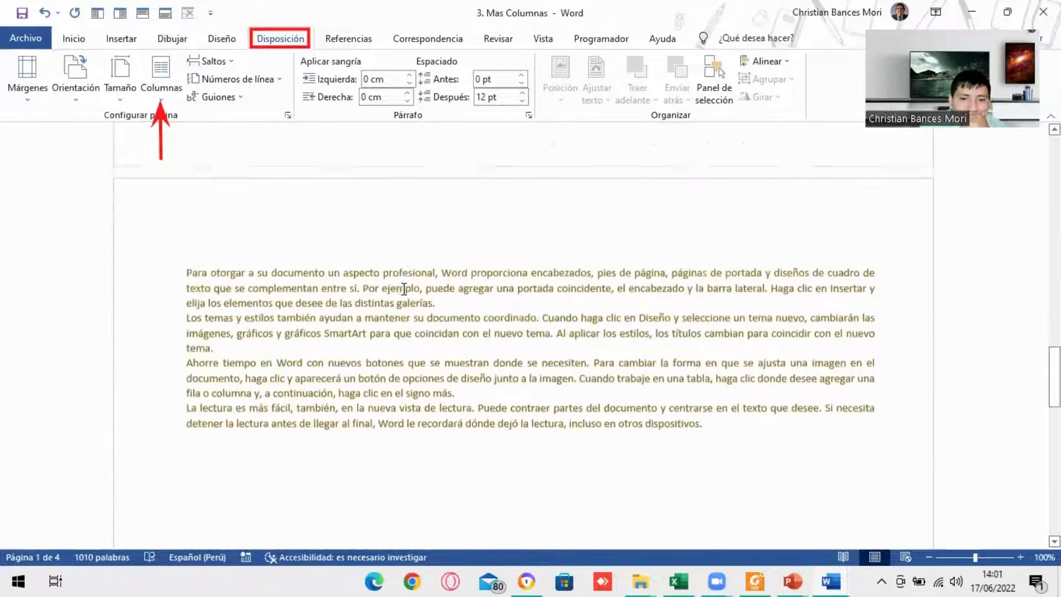
pyautogui.scroll(8, 433, 283)
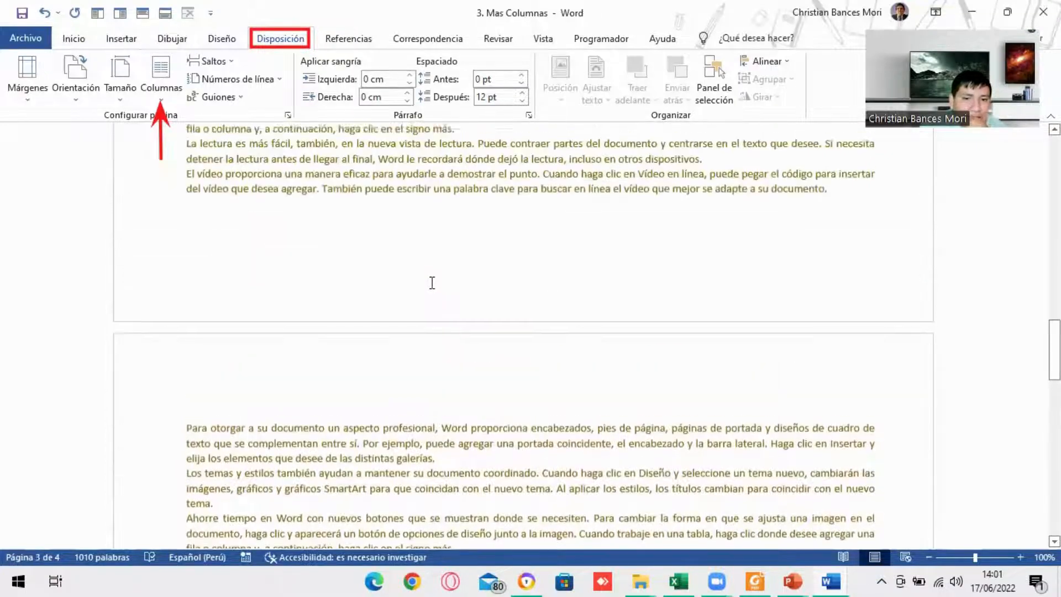
pyautogui.scroll(-4, 436, 284)
pyautogui.scroll(-1, 452, 287)
pyautogui.scroll(10, 452, 286)
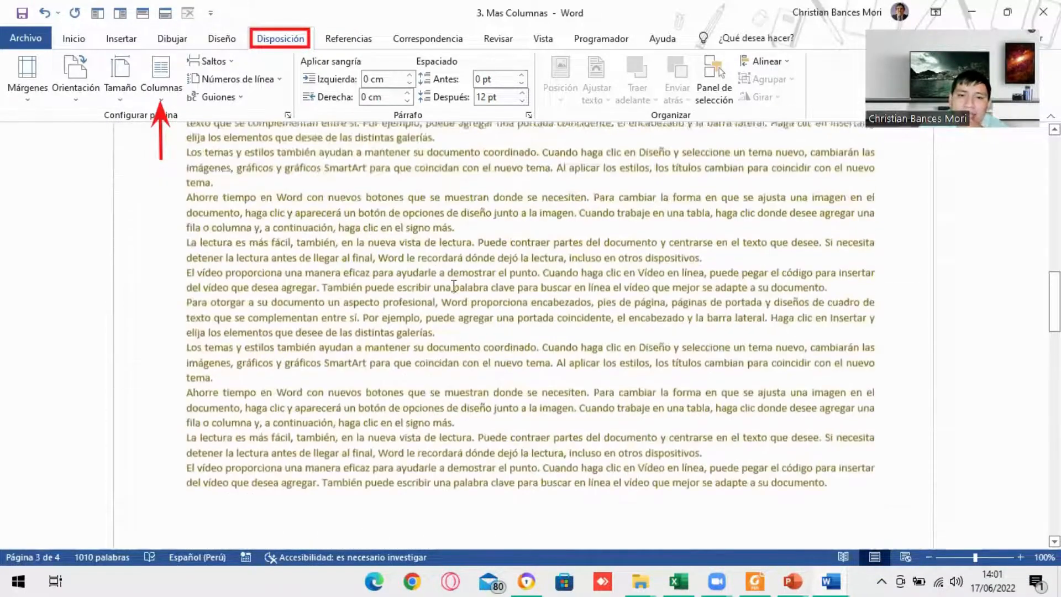
pyautogui.scroll(1, 419, 273)
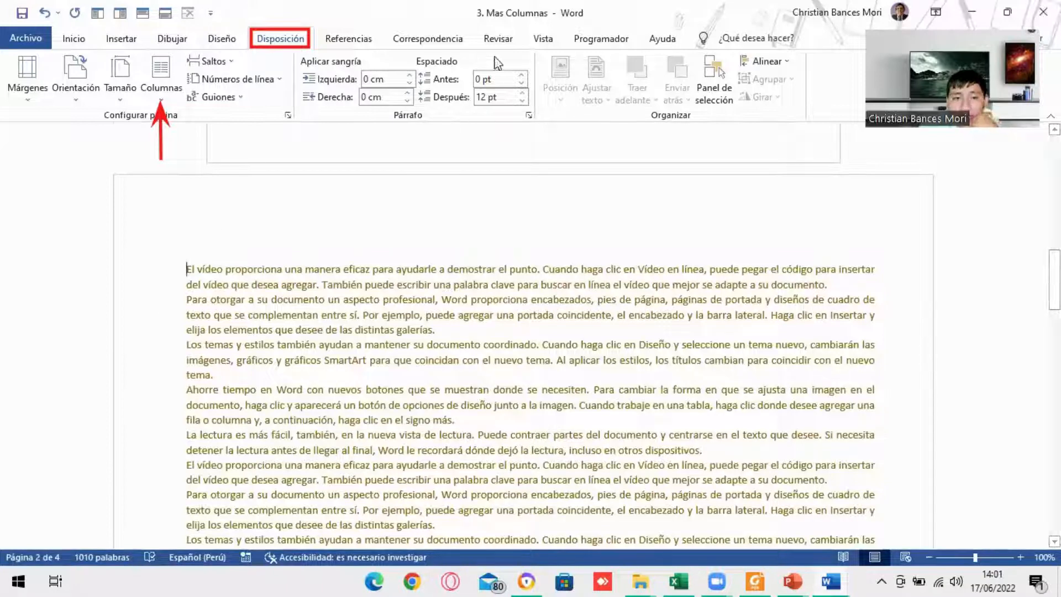
# Review the "Aplicar a" choices for a three-column layout from the start of the sample text, then leave the column settings without applying.
pyautogui.click(161, 100)
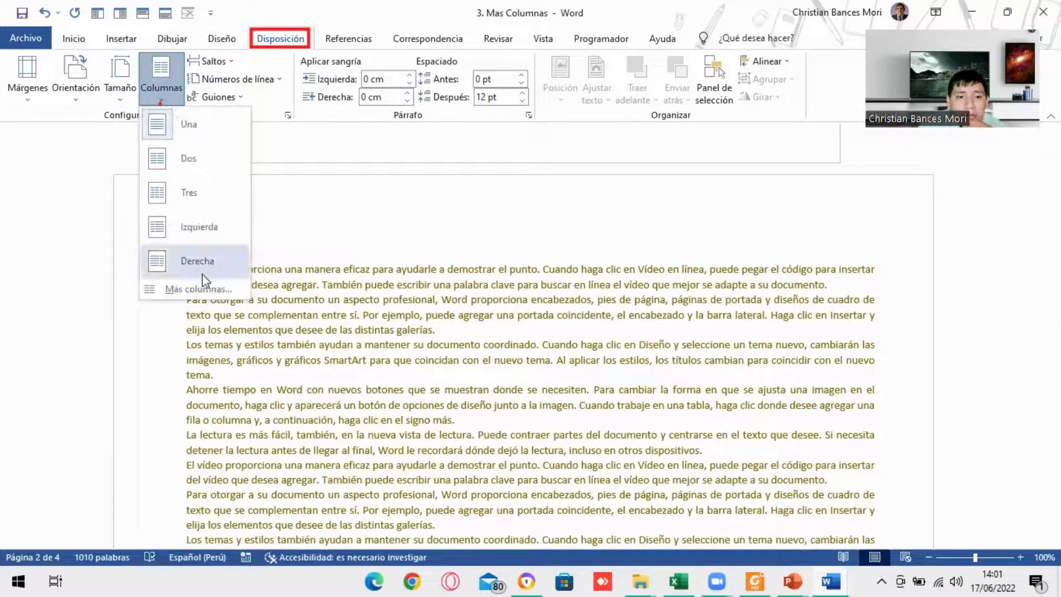
pyautogui.click(195, 286)
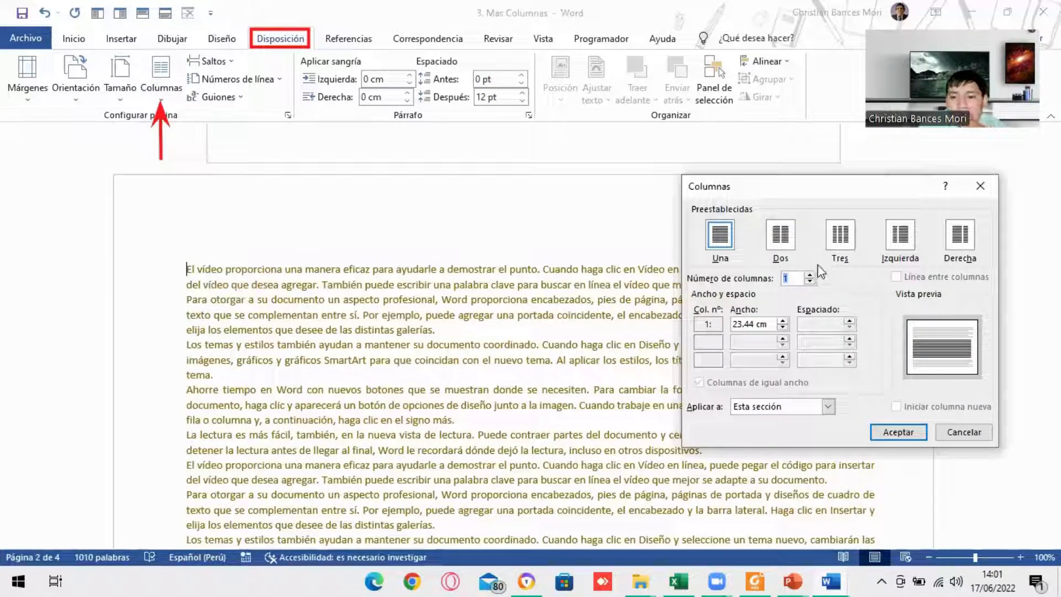
pyautogui.click(849, 237)
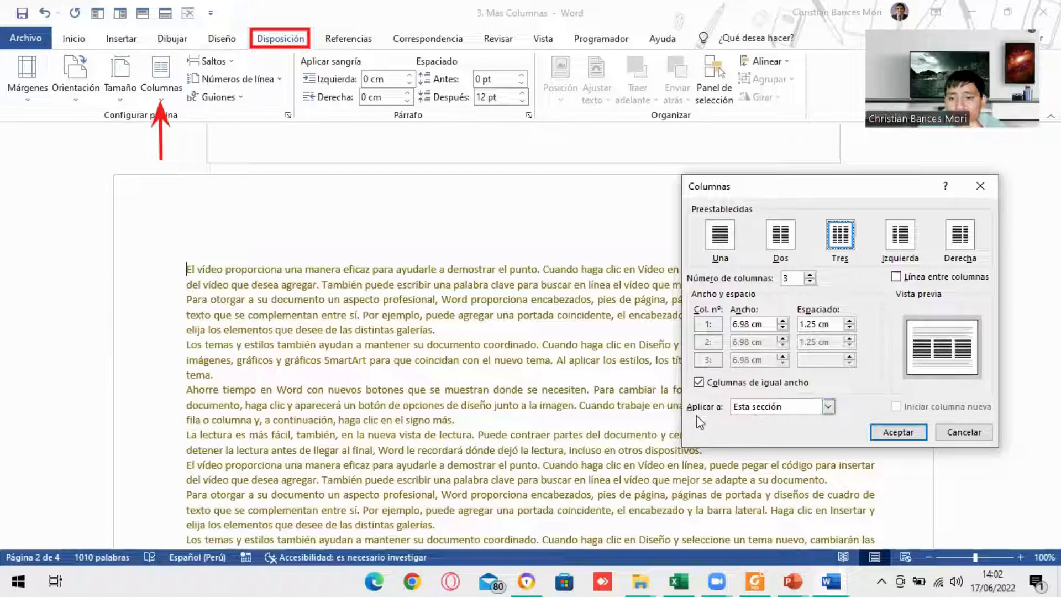
pyautogui.click(828, 408)
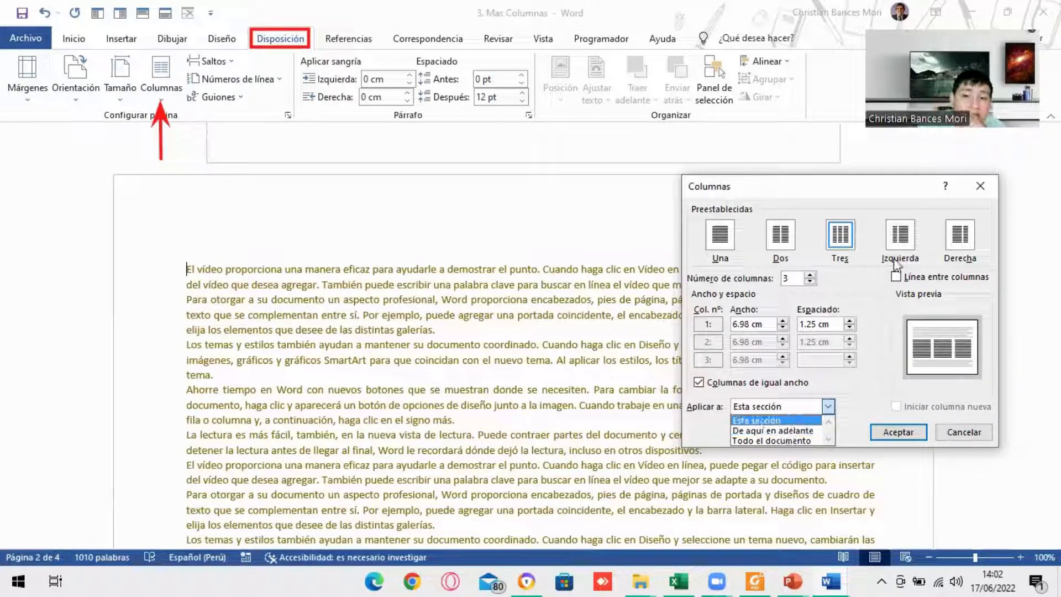
pyautogui.click(989, 190)
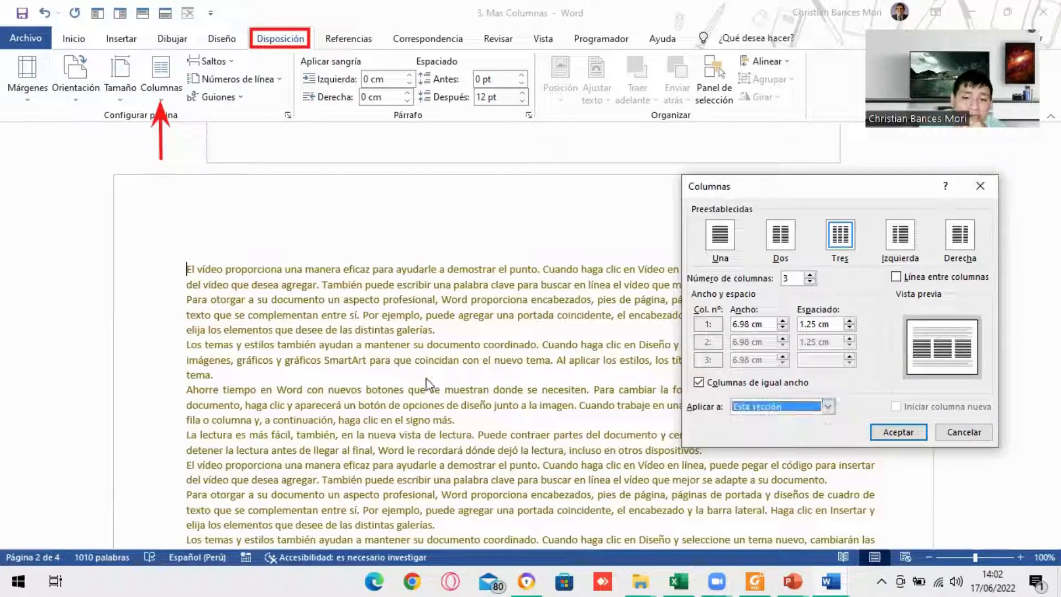
pyautogui.click(981, 186)
# Review the "Aplicar a" choices in the custom column settings for the first two sample paragraphs, then leave without applying.
pyautogui.moveTo(396, 327); pyautogui.dragTo(187, 269)
pyautogui.click(168, 102)
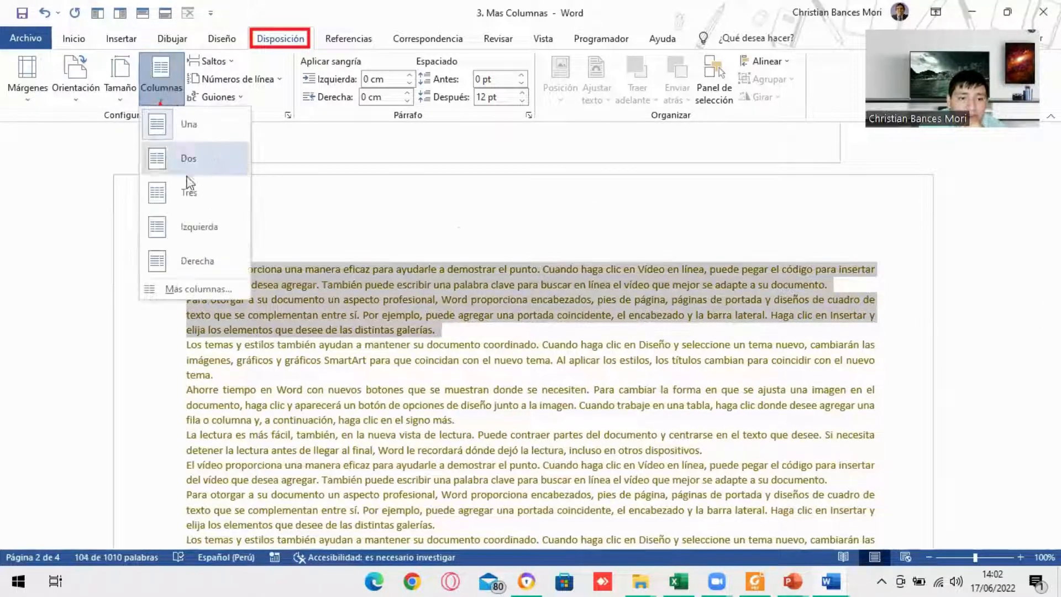
pyautogui.click(185, 285)
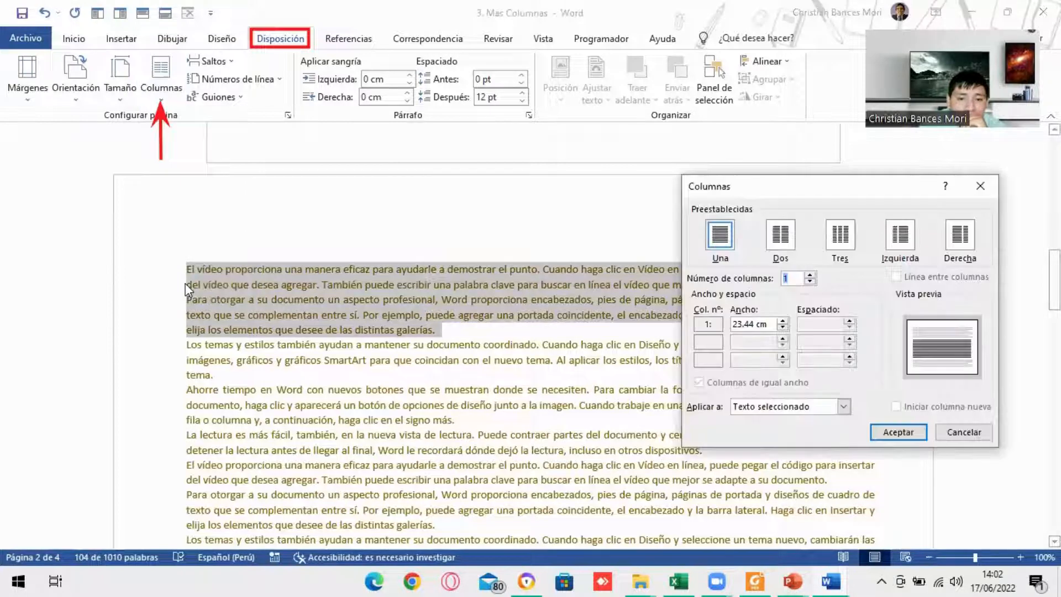
pyautogui.click(839, 409)
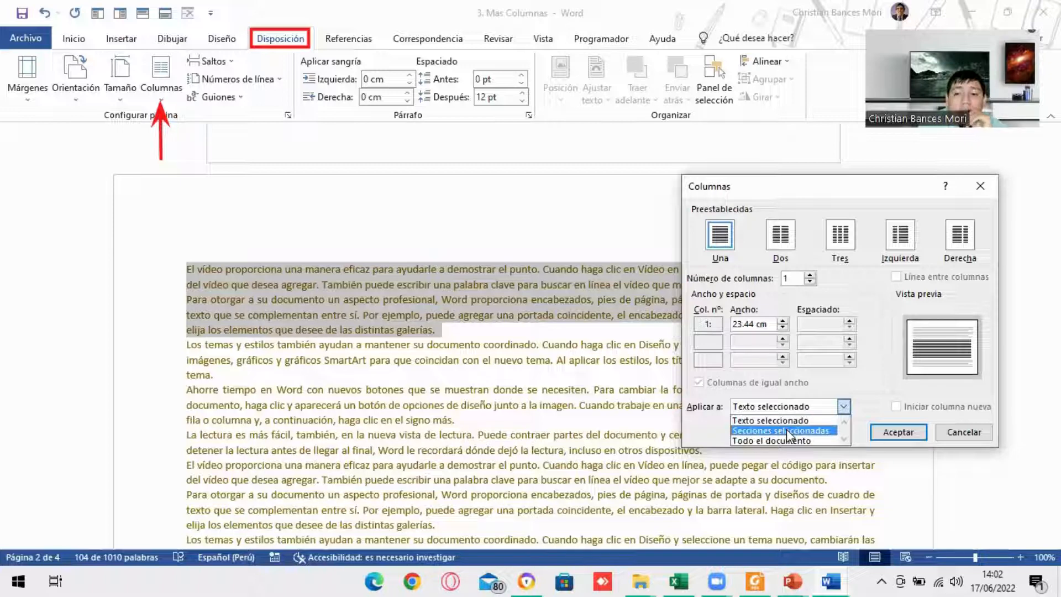
pyautogui.click(974, 189)
pyautogui.click(980, 187)
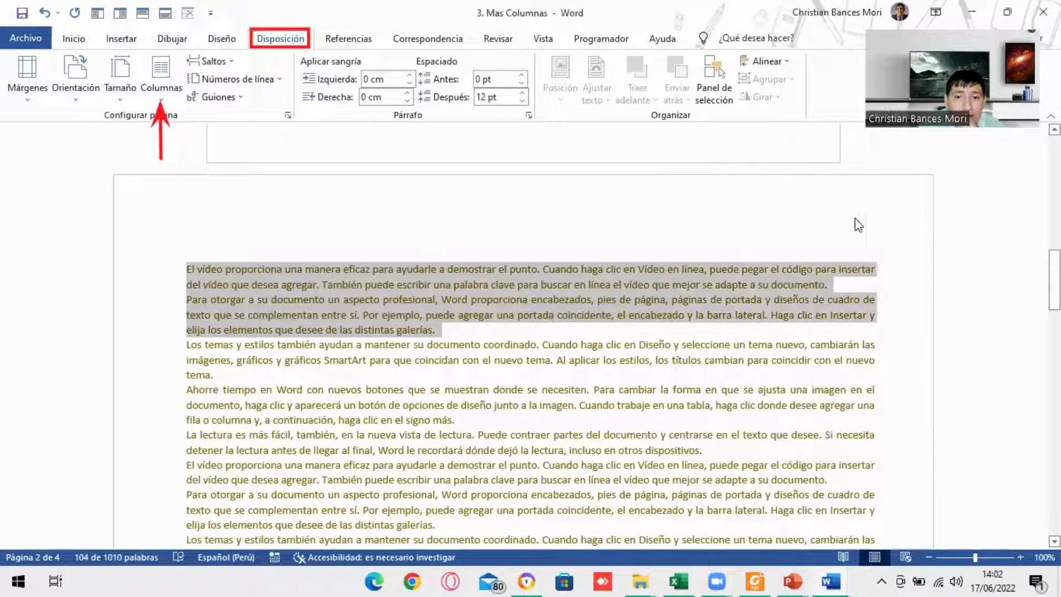
# Apply the three-column preset to a non-adjacent selection of the first, second and fourth sample paragraphs on the horizontal page.
pyautogui.click(486, 338)
pyautogui.moveTo(437, 330); pyautogui.dragTo(180, 269)
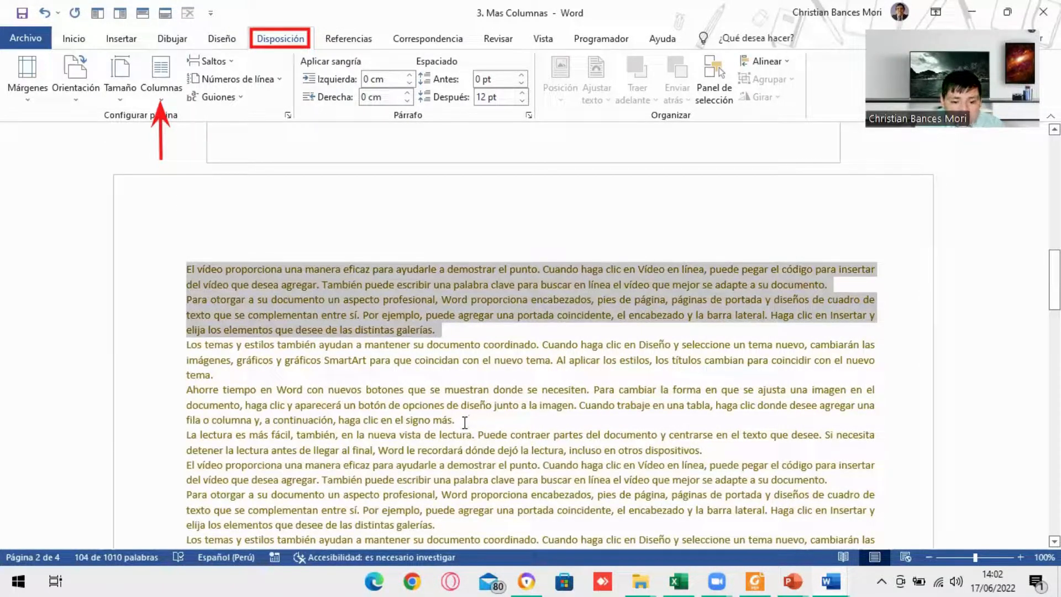
pyautogui.moveTo(418, 418); pyautogui.dragTo(210, 395)
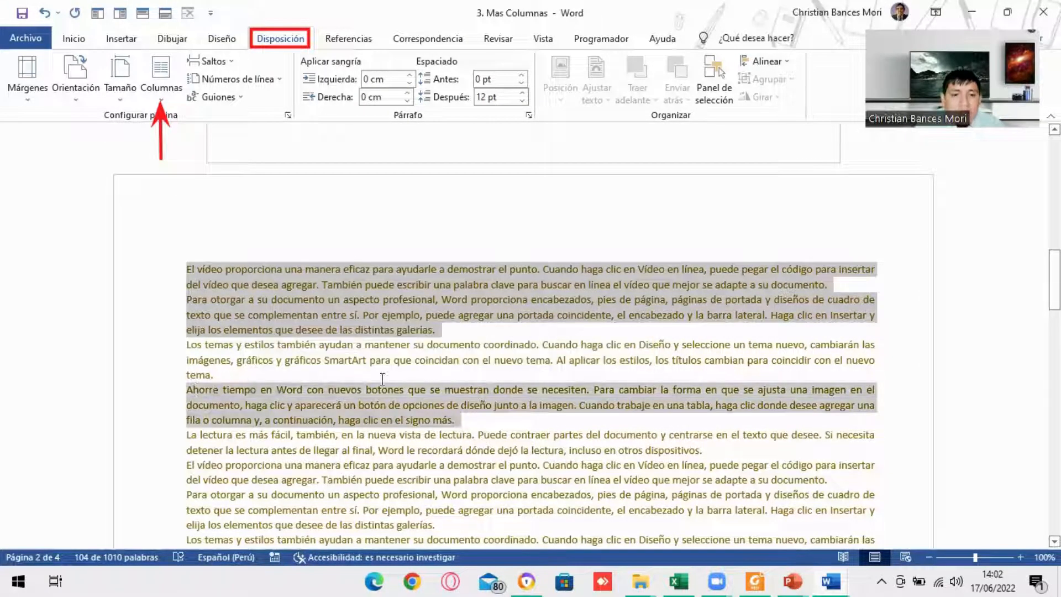
pyautogui.click(161, 77)
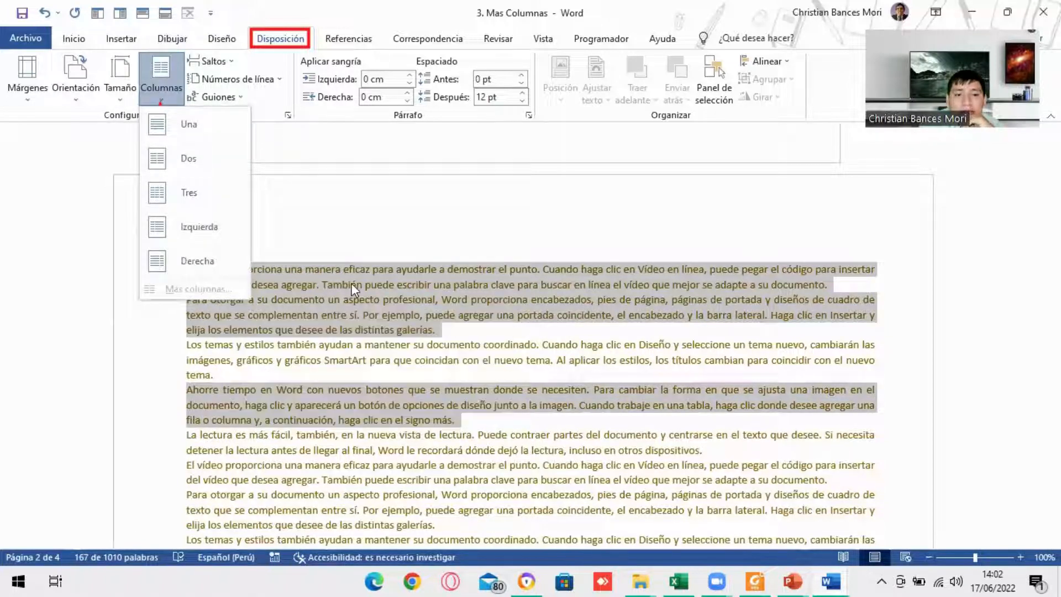
pyautogui.click(356, 245)
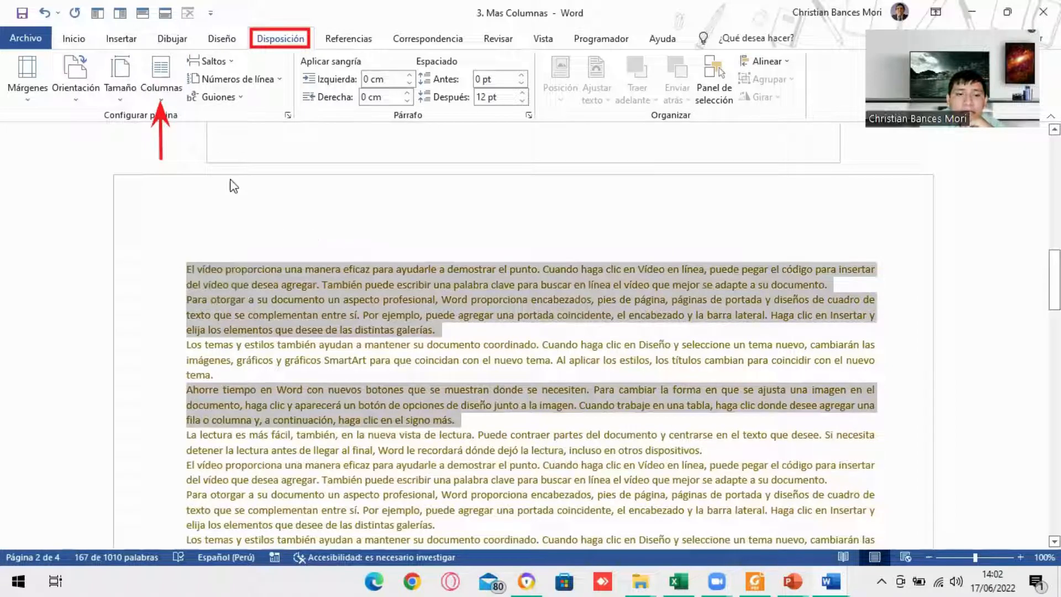
pyautogui.click(161, 80)
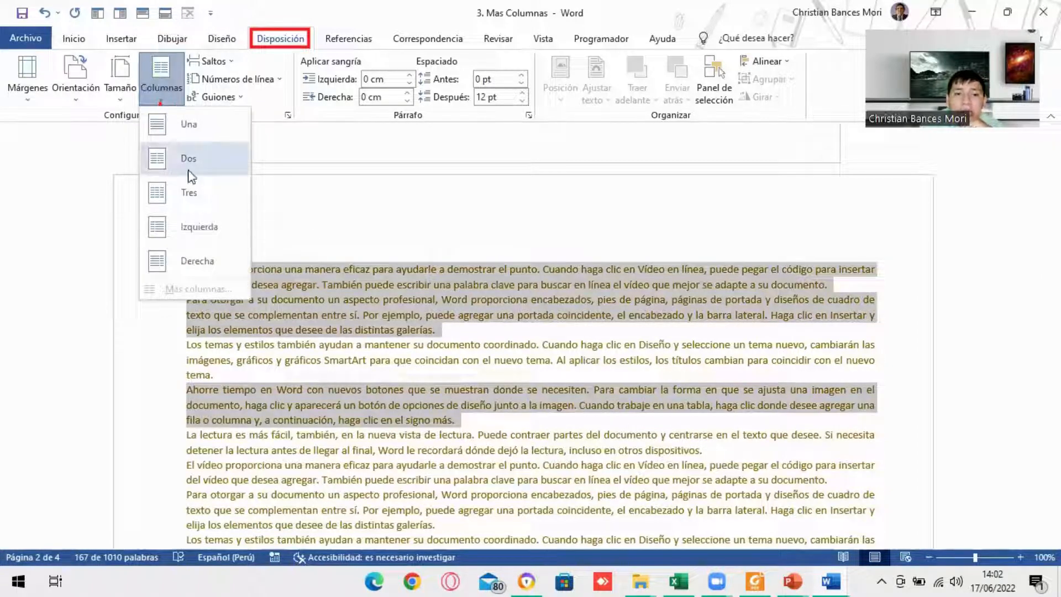
pyautogui.click(189, 199)
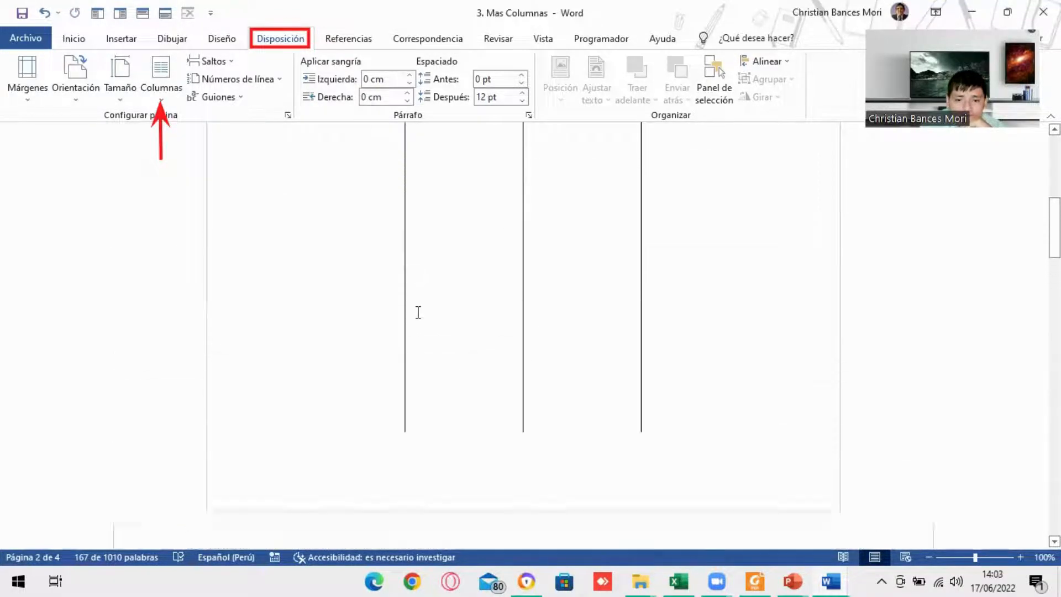
# Format only the first two paragraphs of page 2 in three columns, applied to the selected text, and undo the change.
pyautogui.scroll(5, 418, 313)
pyautogui.scroll(-10, 423, 314)
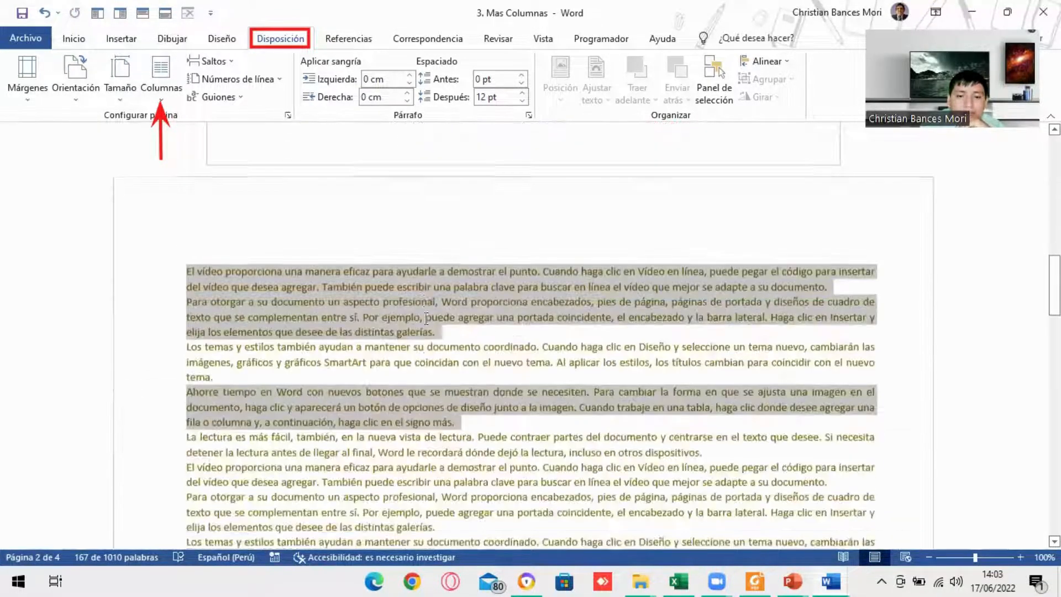
pyautogui.scroll(-3, 379, 291)
pyautogui.click(381, 277)
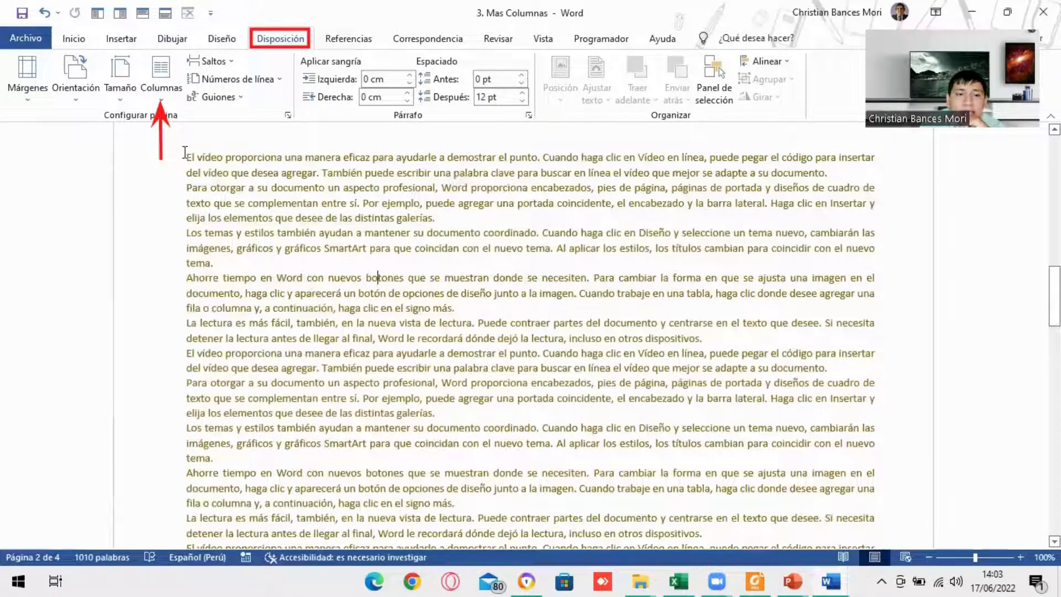
pyautogui.moveTo(186, 152); pyautogui.dragTo(483, 212)
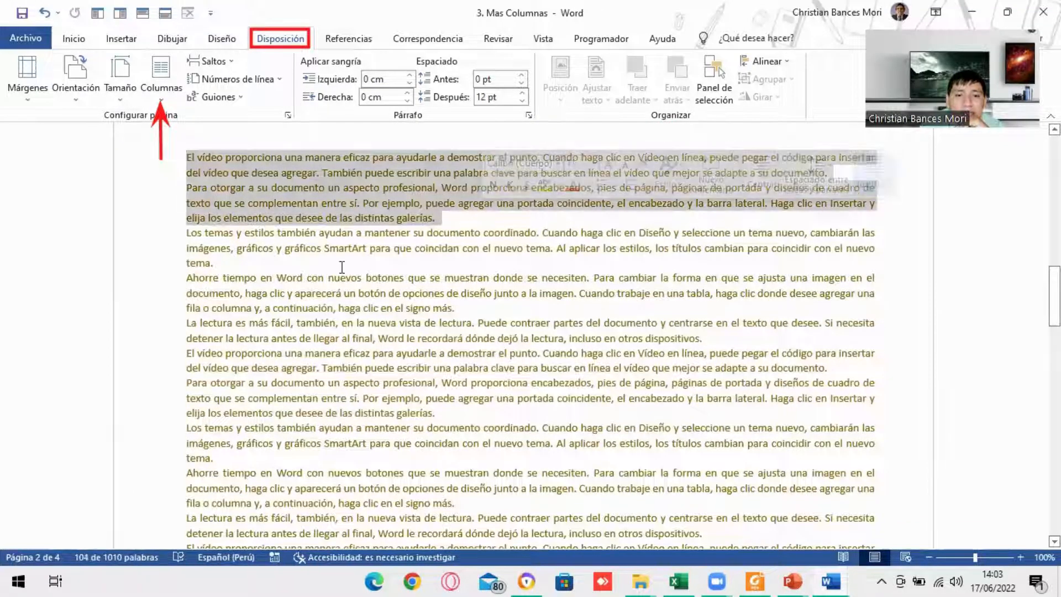
pyautogui.click(161, 74)
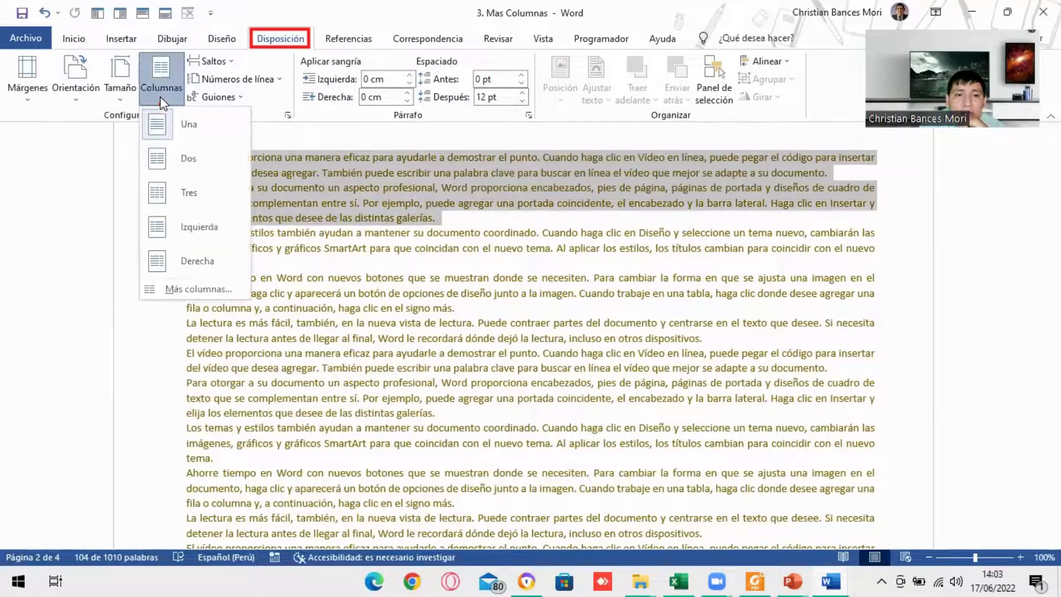
pyautogui.click(191, 289)
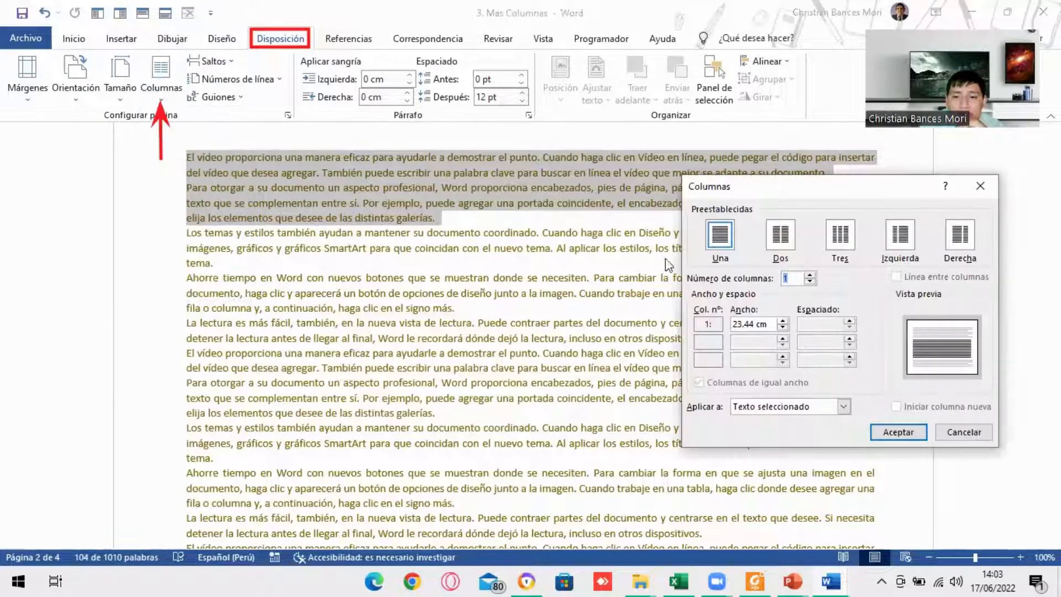
pyautogui.click(842, 239)
pyautogui.click(895, 431)
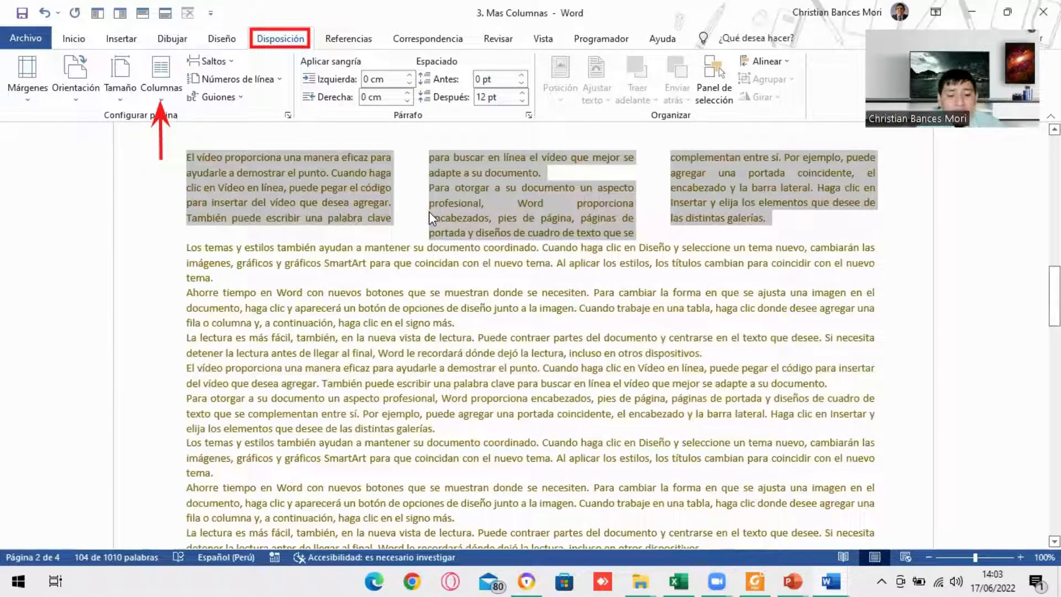
pyautogui.hotkey('ctrl', 'z')
# Lay out the section starting on page 2 in three columns, applied to "Esta sección".
pyautogui.click(188, 160)
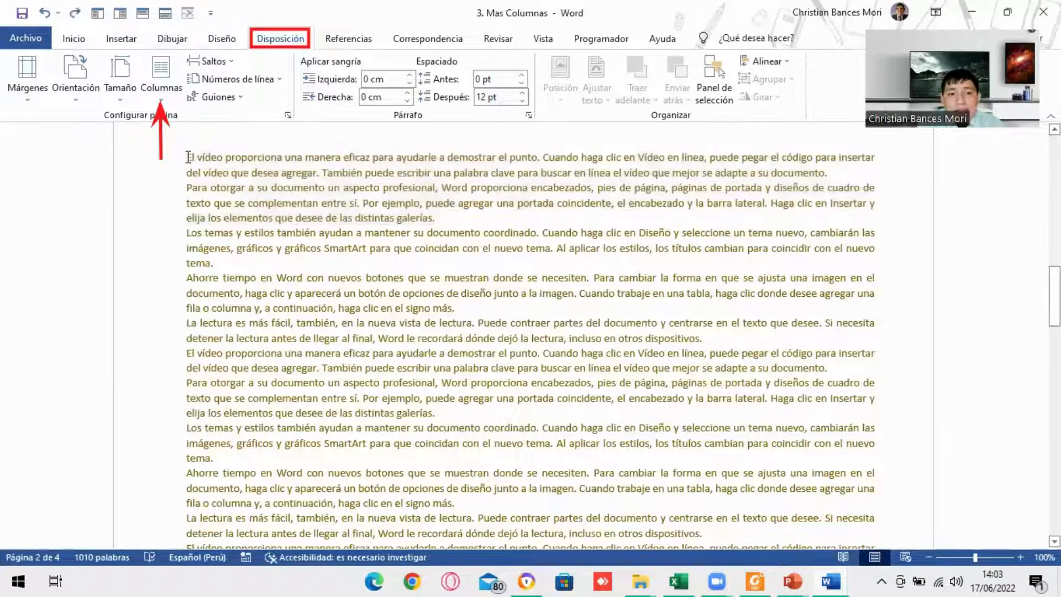
pyautogui.click(159, 92)
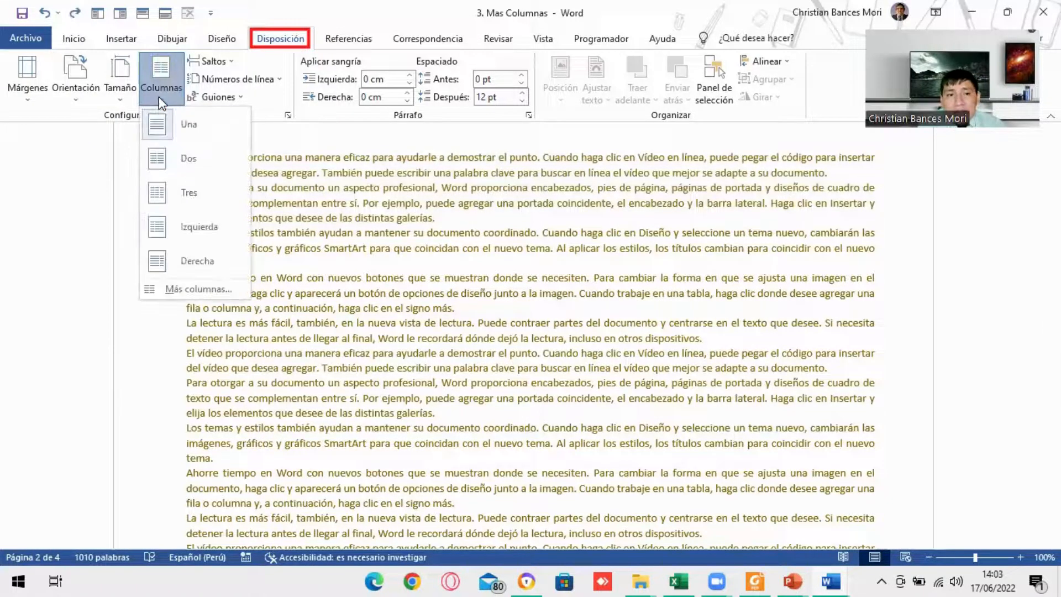
pyautogui.click(199, 289)
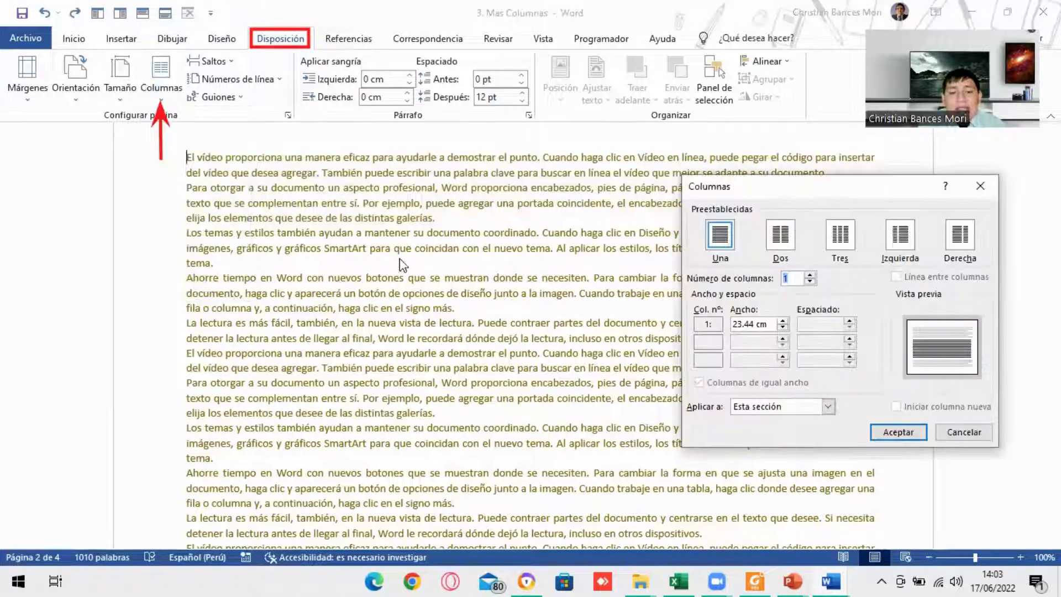
pyautogui.moveTo(760, 193); pyautogui.dragTo(616, 150)
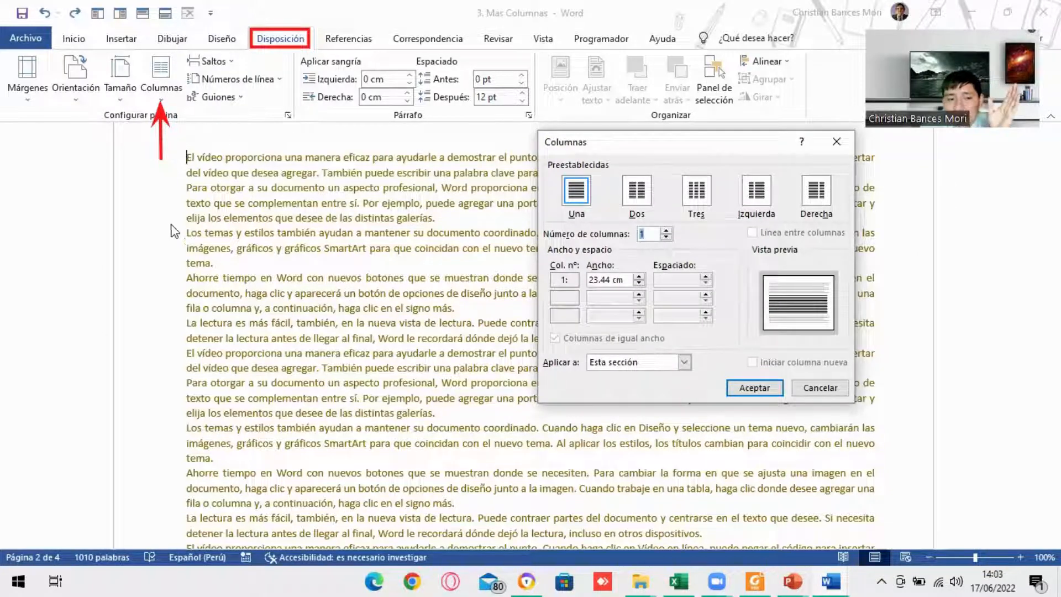
pyautogui.click(698, 203)
pyautogui.click(755, 387)
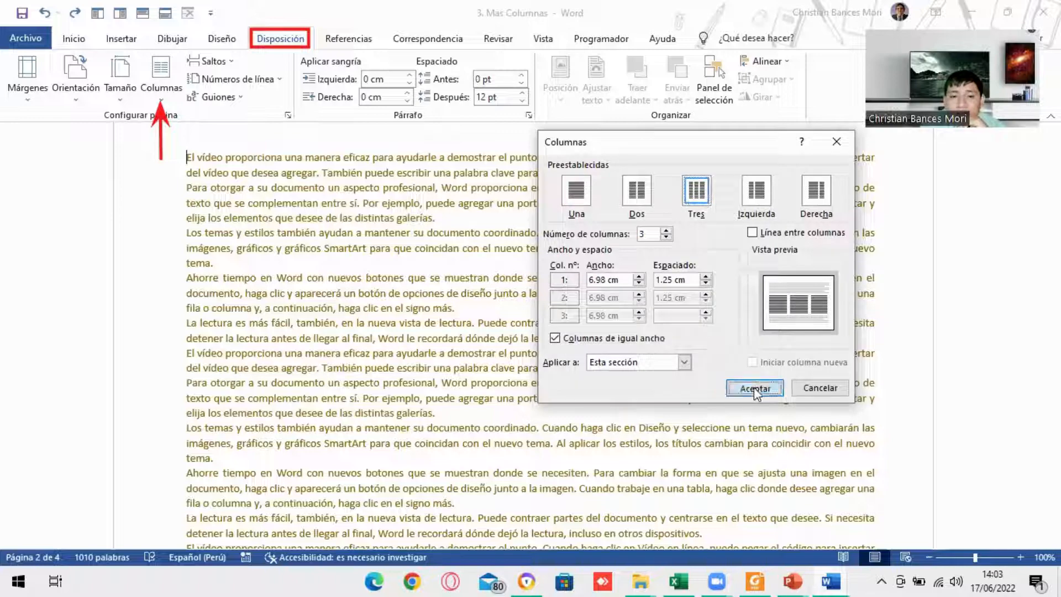
# Review how the three-column layout spreads over the section's pages and compare it with the first page.
pyautogui.scroll(-1, 391, 313)
pyautogui.scroll(-15, 391, 313)
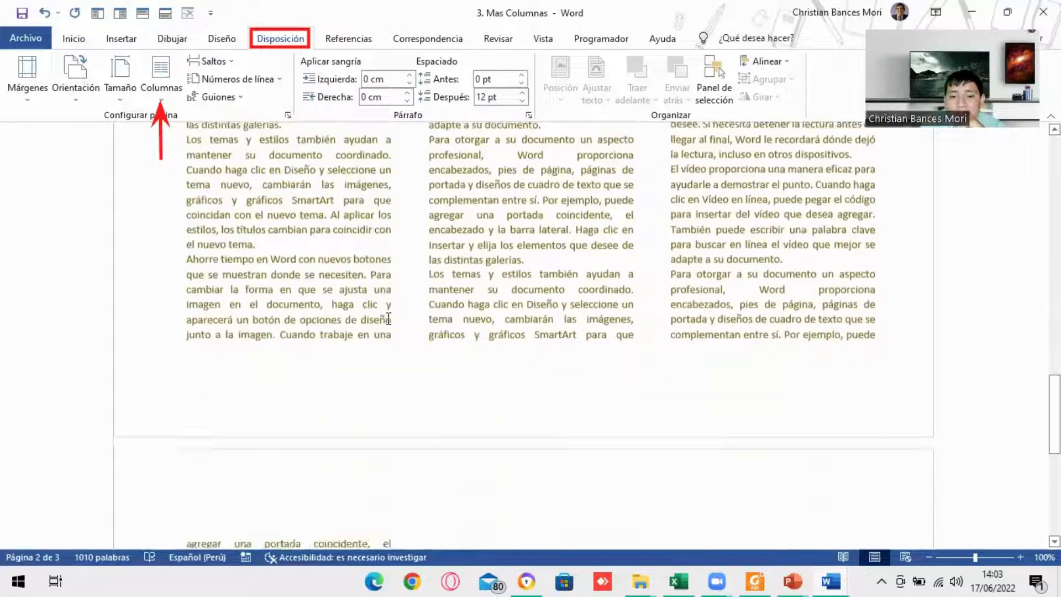
pyautogui.scroll(10, 398, 323)
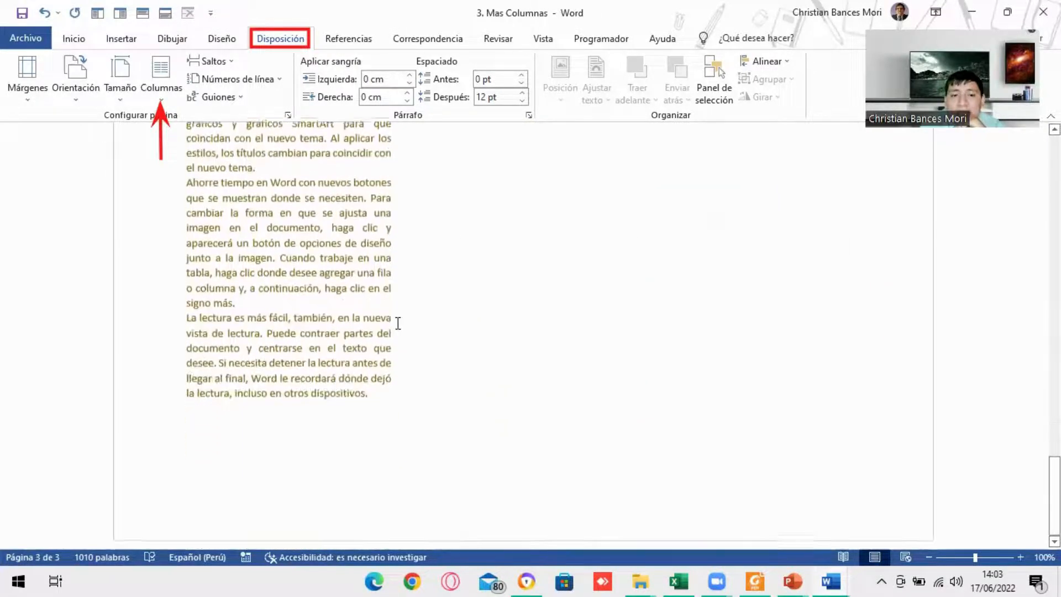
pyautogui.scroll(12, 398, 323)
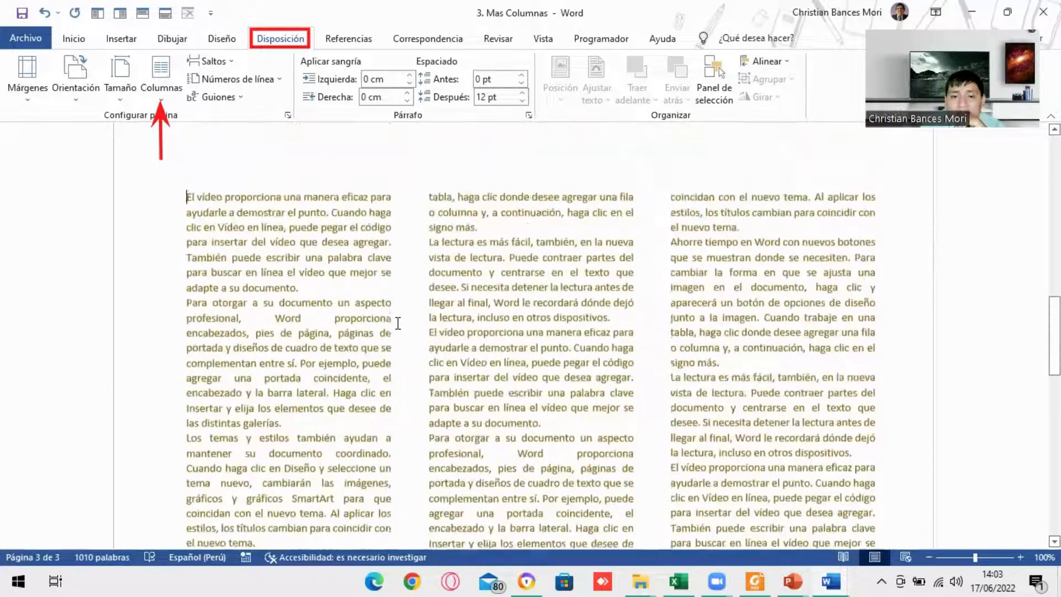
pyautogui.scroll(8, 397, 324)
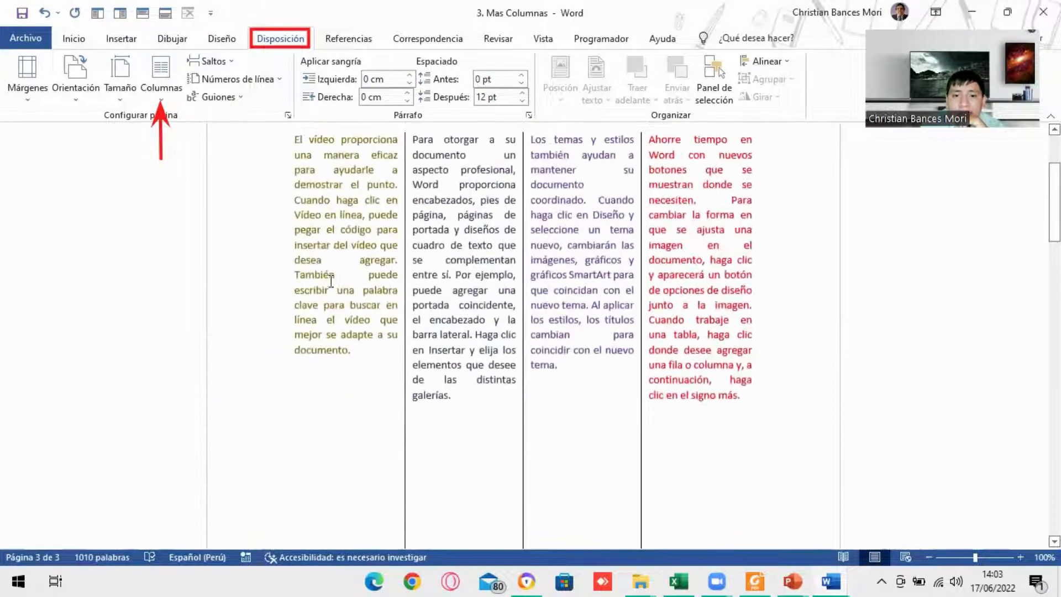
pyautogui.scroll(-15, 373, 274)
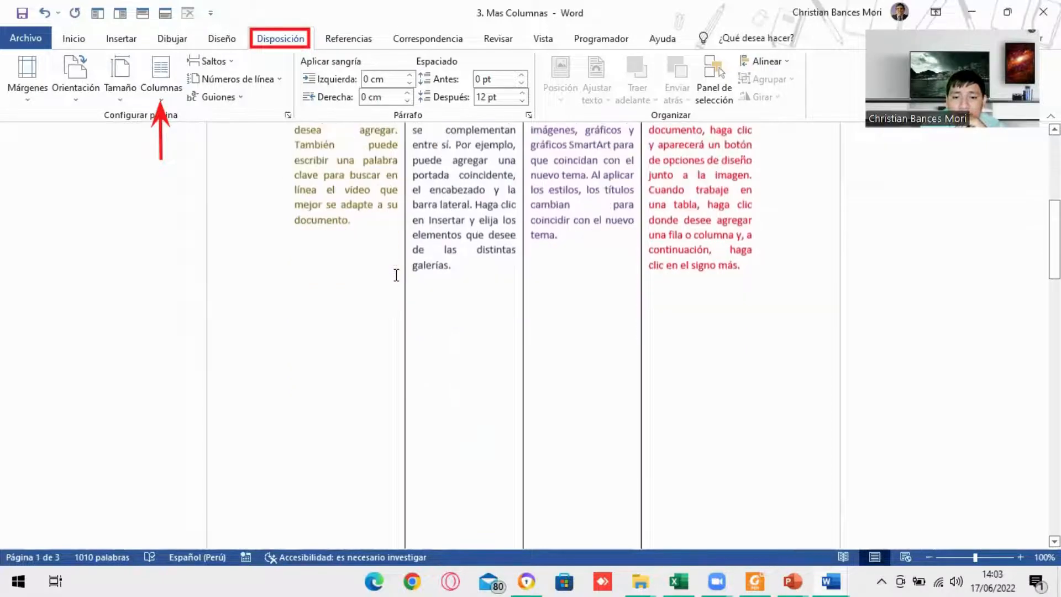
pyautogui.scroll(3, 401, 310)
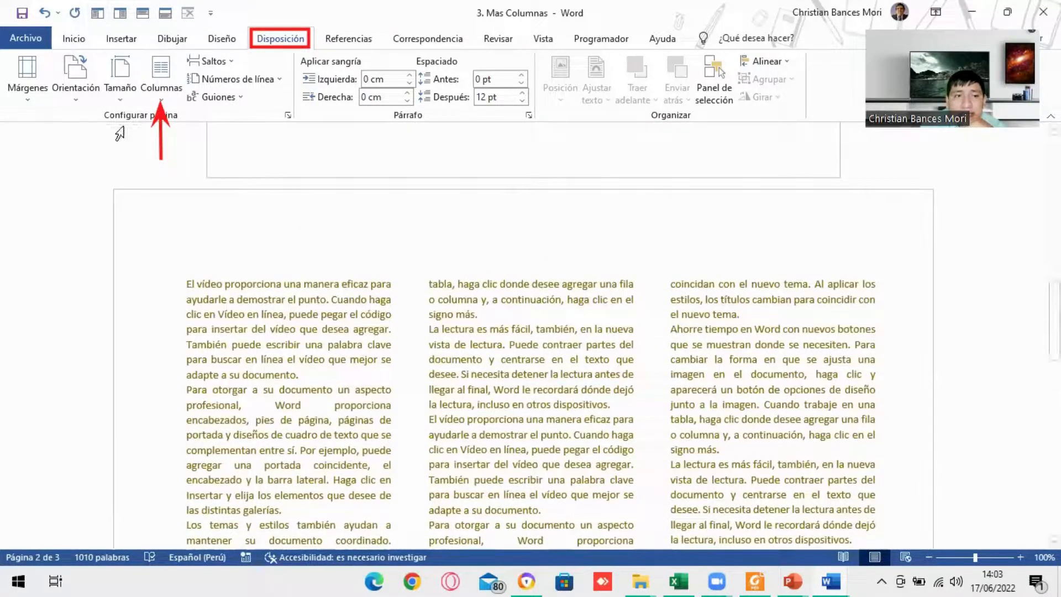
# Set the section starting on page 2 to a single column, applied to "Esta sección".
pyautogui.click(162, 100)
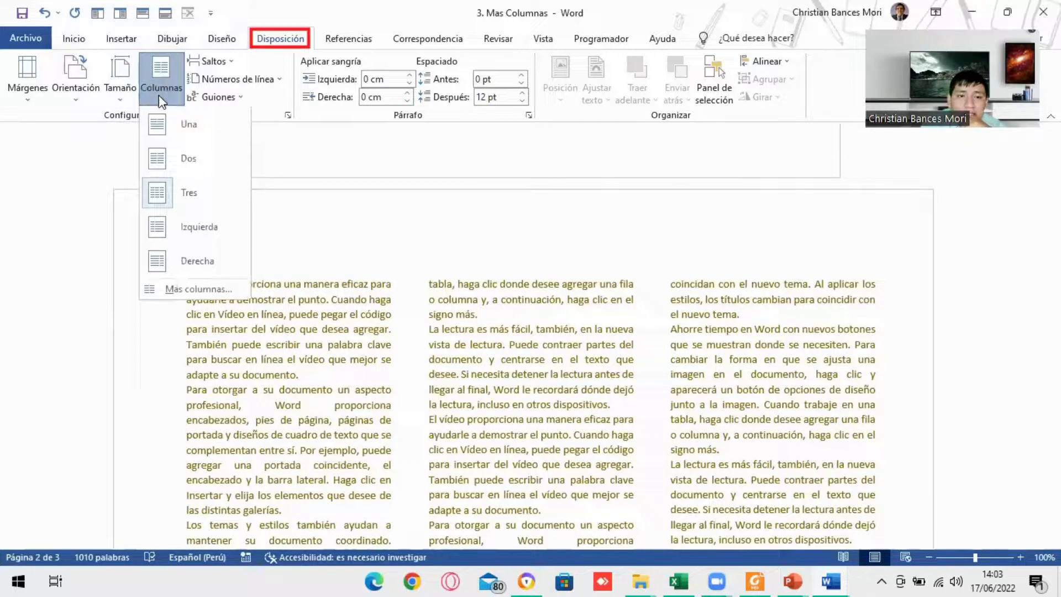
pyautogui.click(199, 289)
pyautogui.click(681, 362)
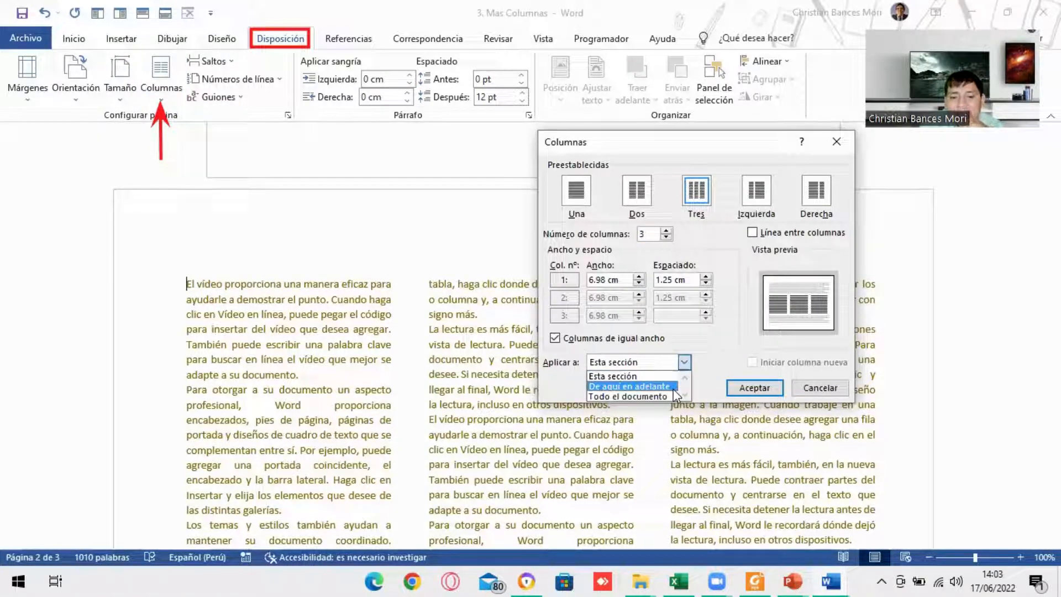
pyautogui.click(575, 191)
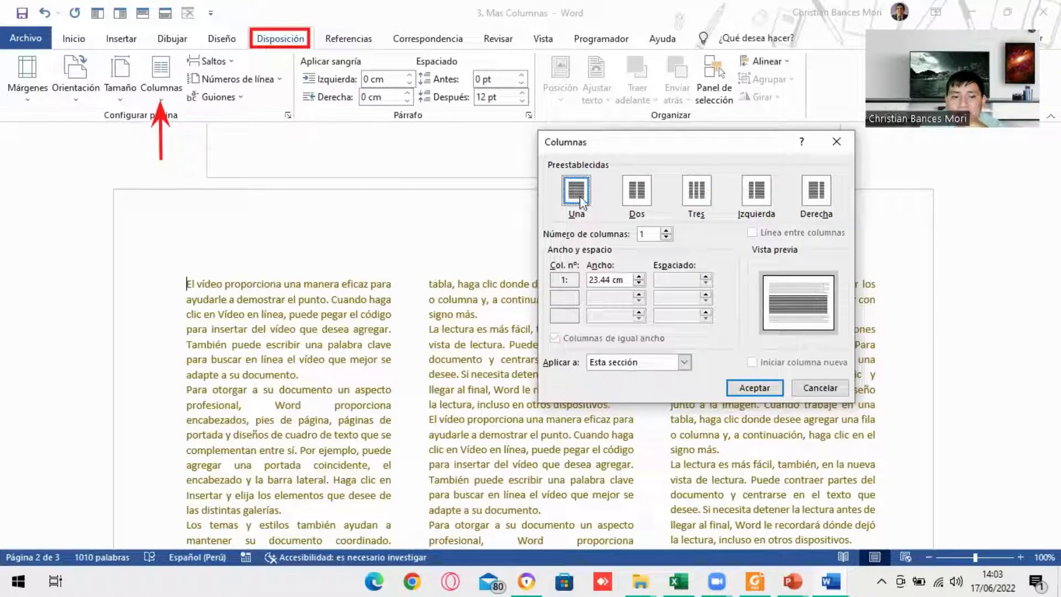
pyautogui.click(744, 390)
# Apply two columns to the text on page 2 with "De aquí en adelante", check the pages, and undo the change.
pyautogui.click(161, 80)
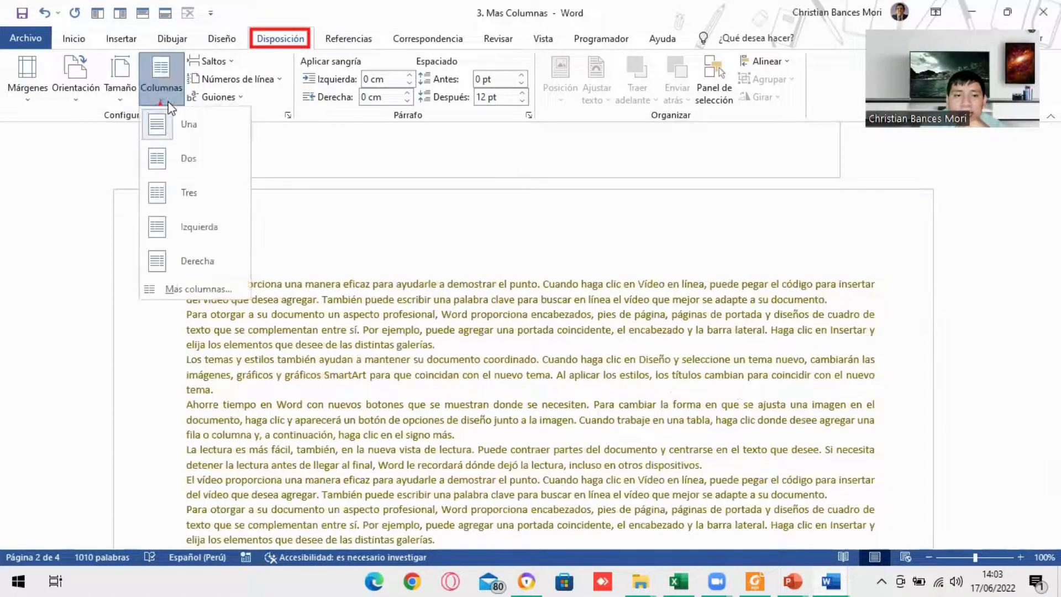
pyautogui.click(212, 288)
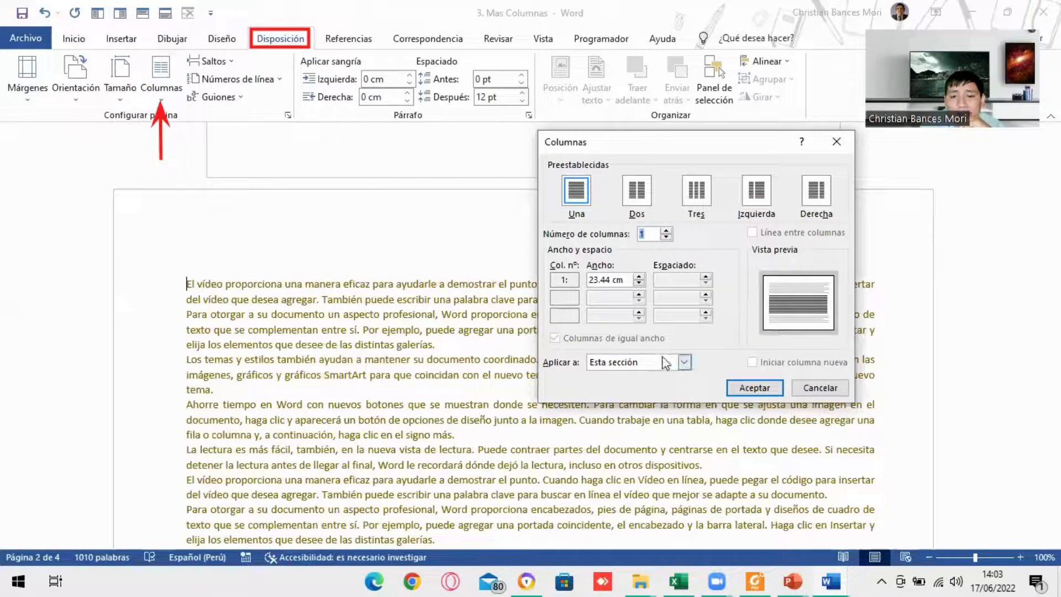
pyautogui.click(684, 362)
pyautogui.click(672, 386)
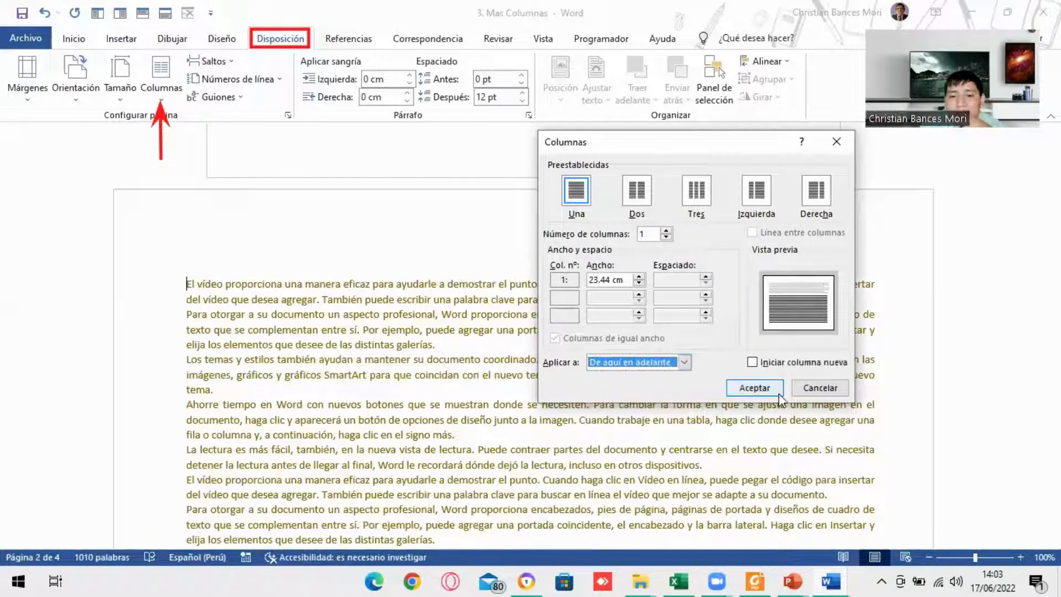
pyautogui.click(635, 193)
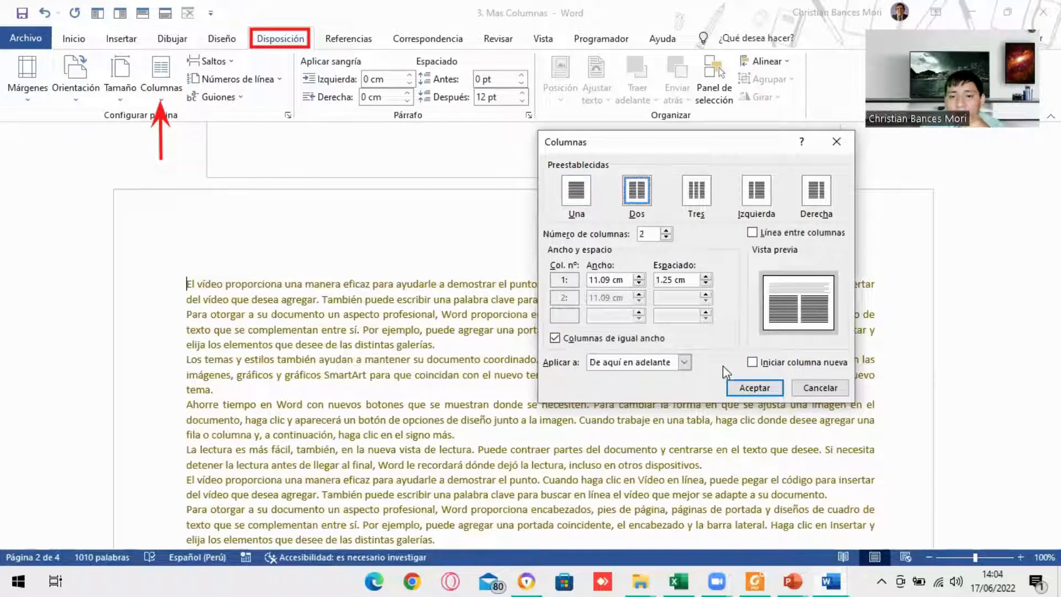
pyautogui.click(754, 387)
pyautogui.scroll(-10, 606, 321)
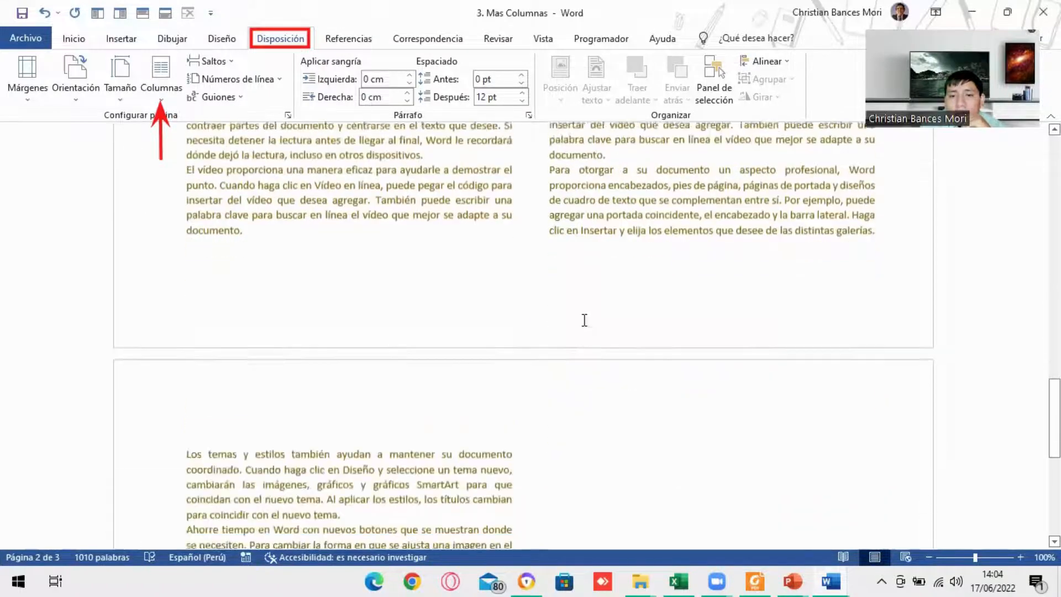
pyautogui.scroll(14, 584, 334)
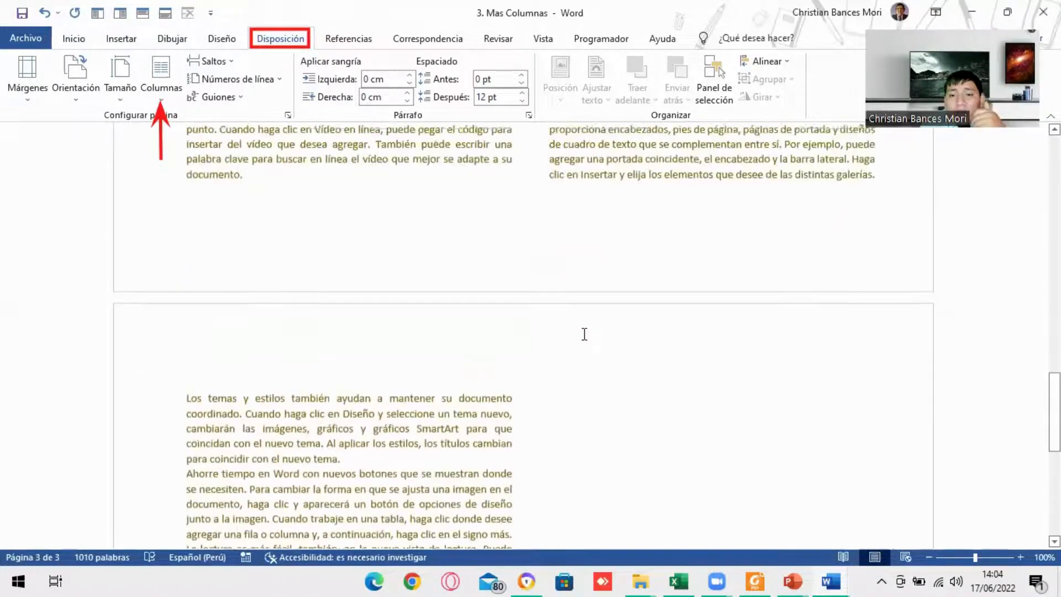
pyautogui.scroll(10, 584, 334)
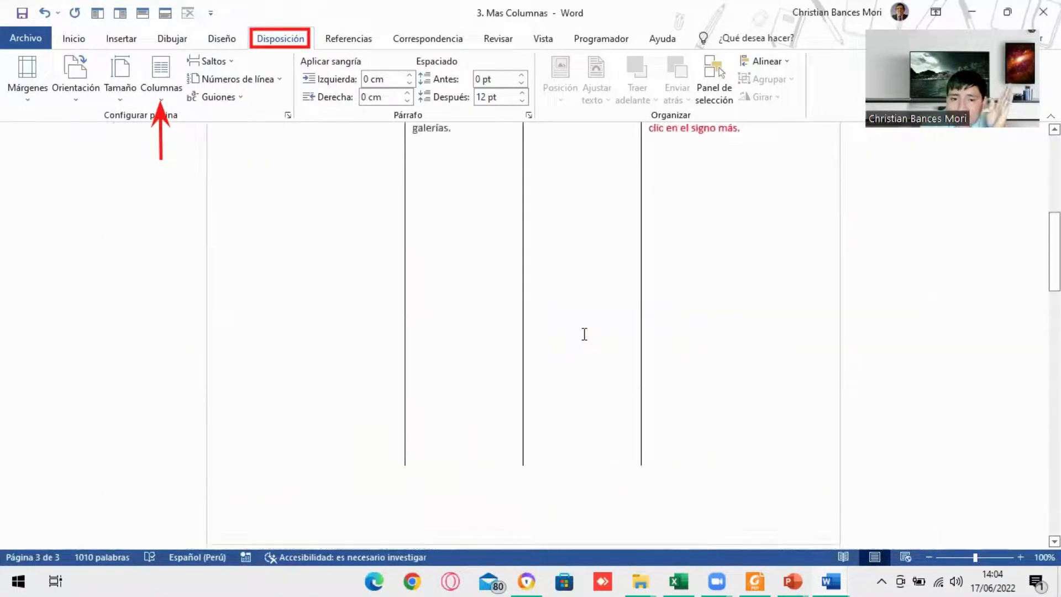
pyautogui.scroll(-8, 585, 334)
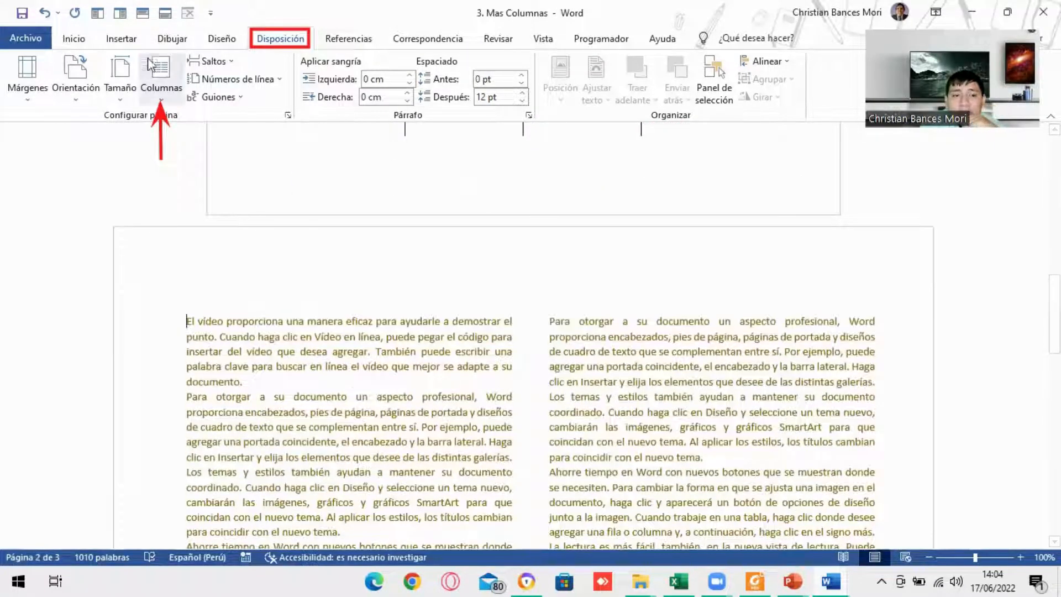
pyautogui.click(44, 13)
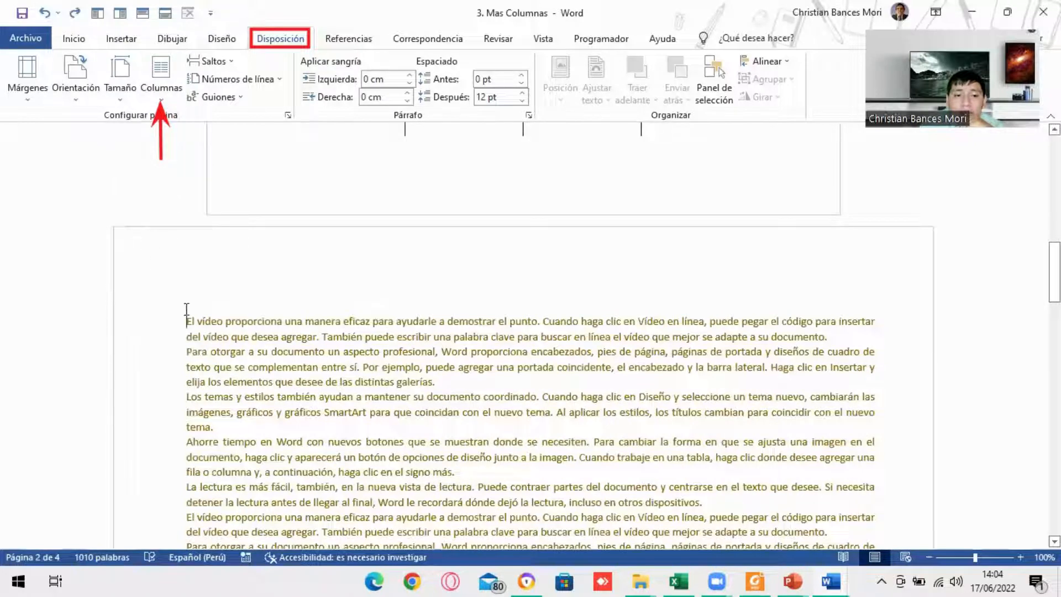
# Select the first three paragraphs of page 2 and check which "Aplicar a" scopes the Columns settings offer, leaving without changes.
pyautogui.moveTo(188, 321); pyautogui.dragTo(221, 428)
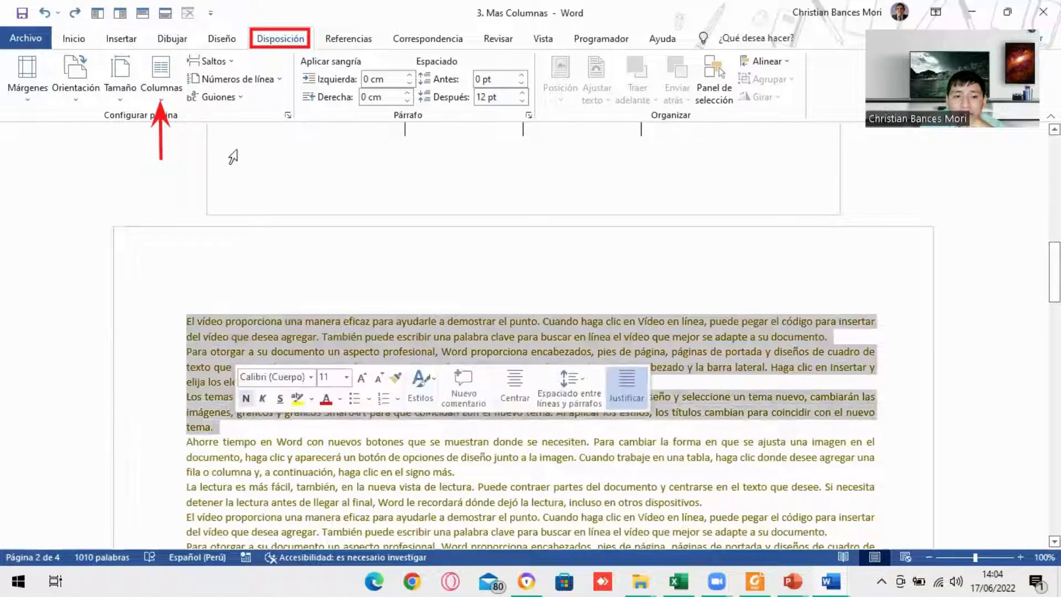
pyautogui.click(161, 77)
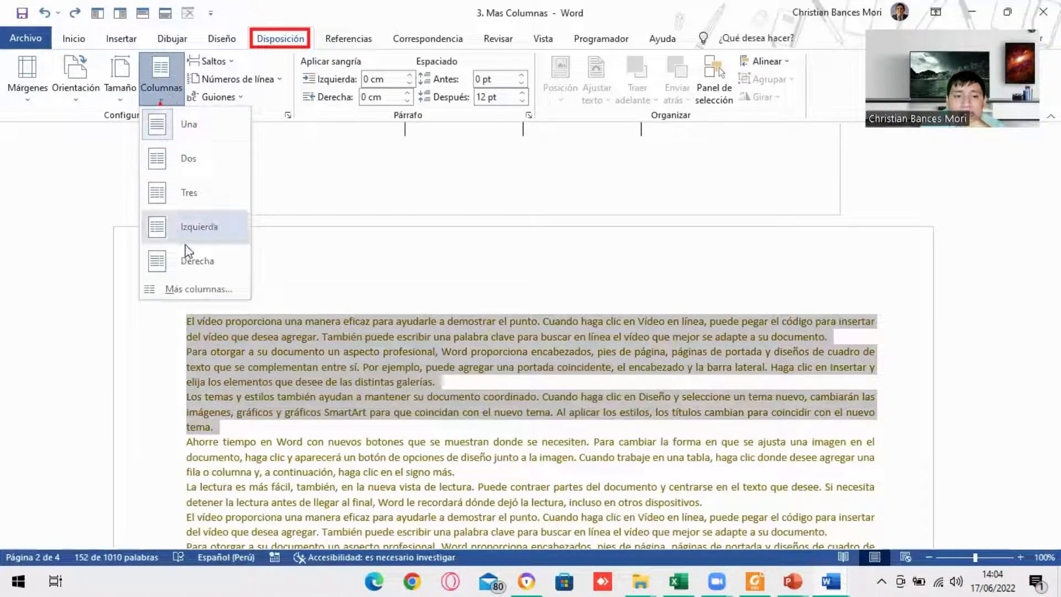
pyautogui.click(190, 288)
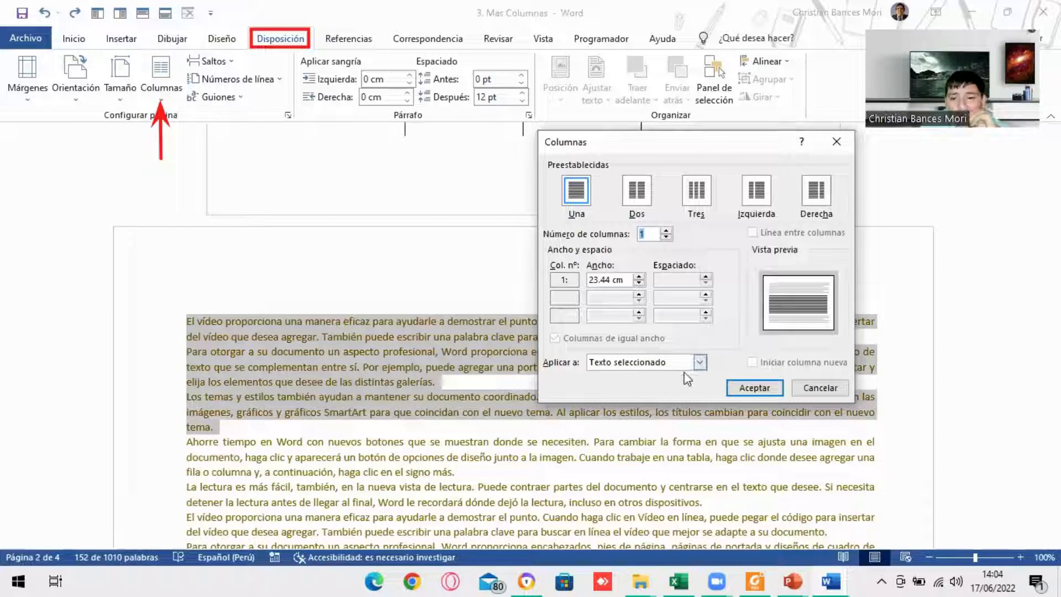
pyautogui.click(700, 362)
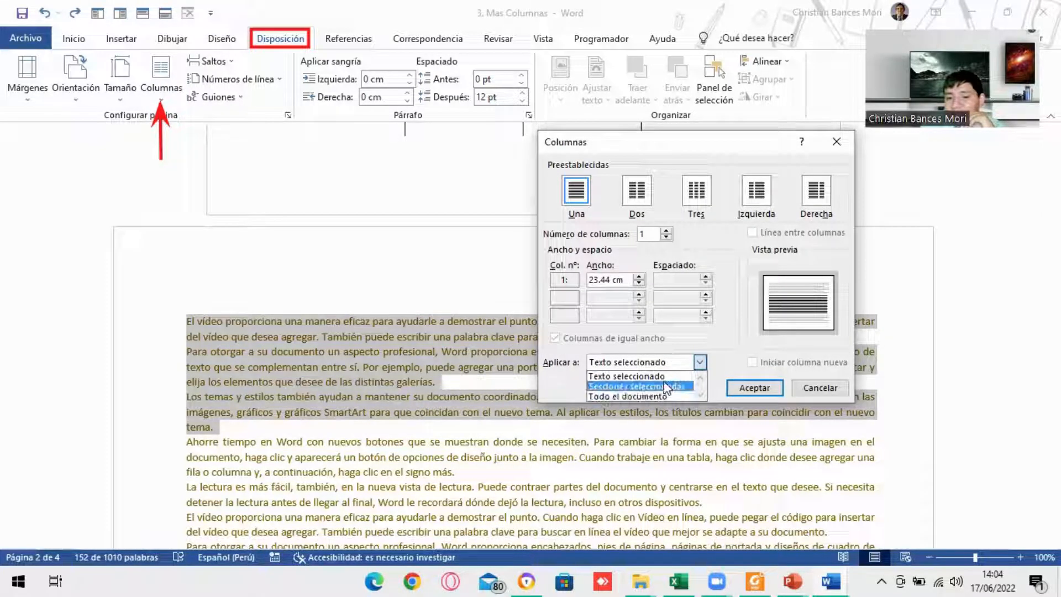
pyautogui.click(823, 146)
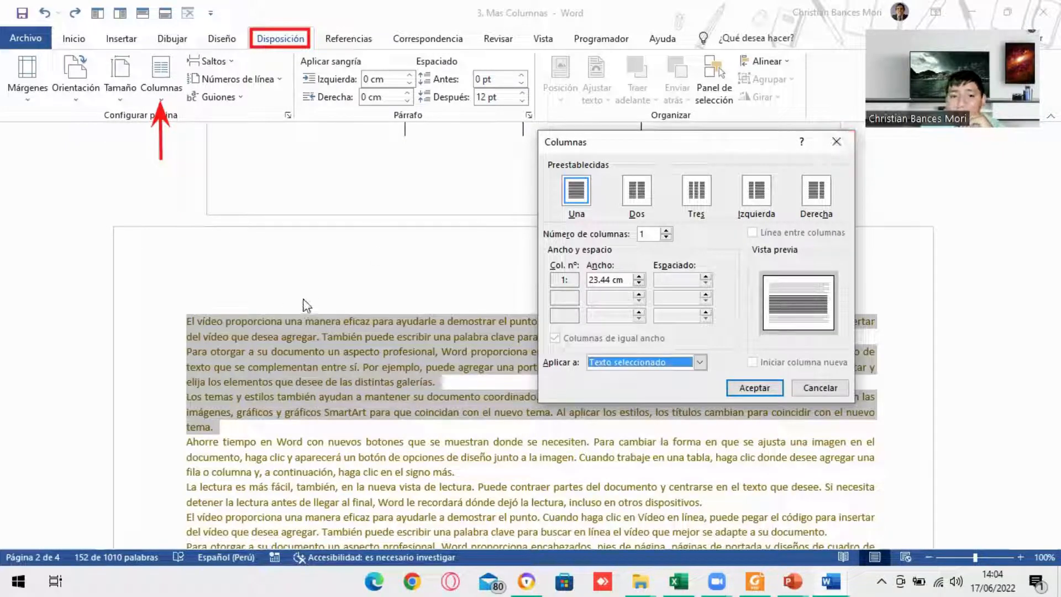
pyautogui.click(837, 142)
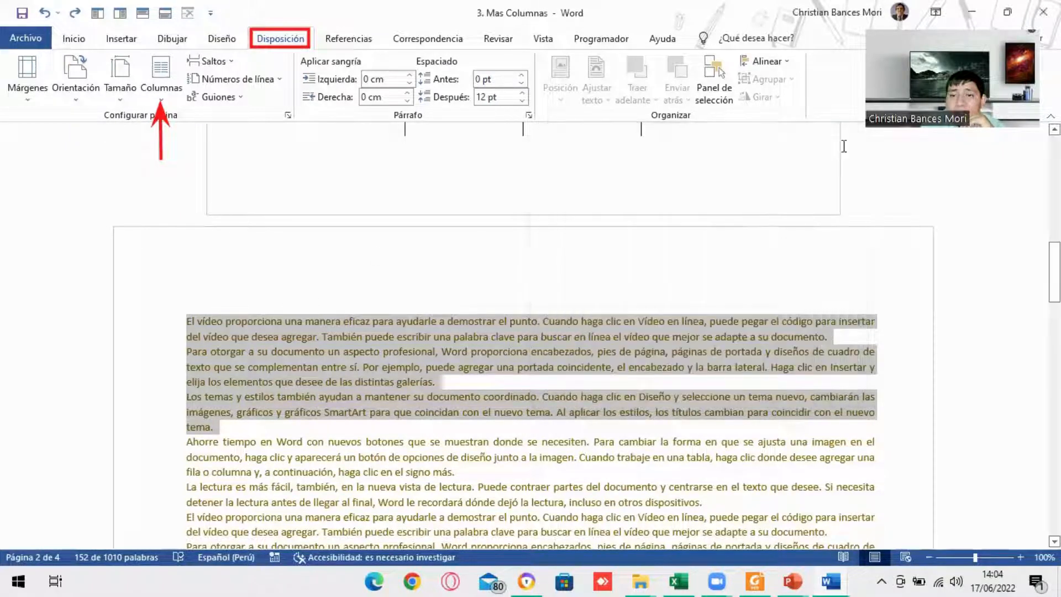
# Apply two columns to "Todo el documento" from the Columns settings, starting from the first paragraph of page 2.
pyautogui.click(185, 319)
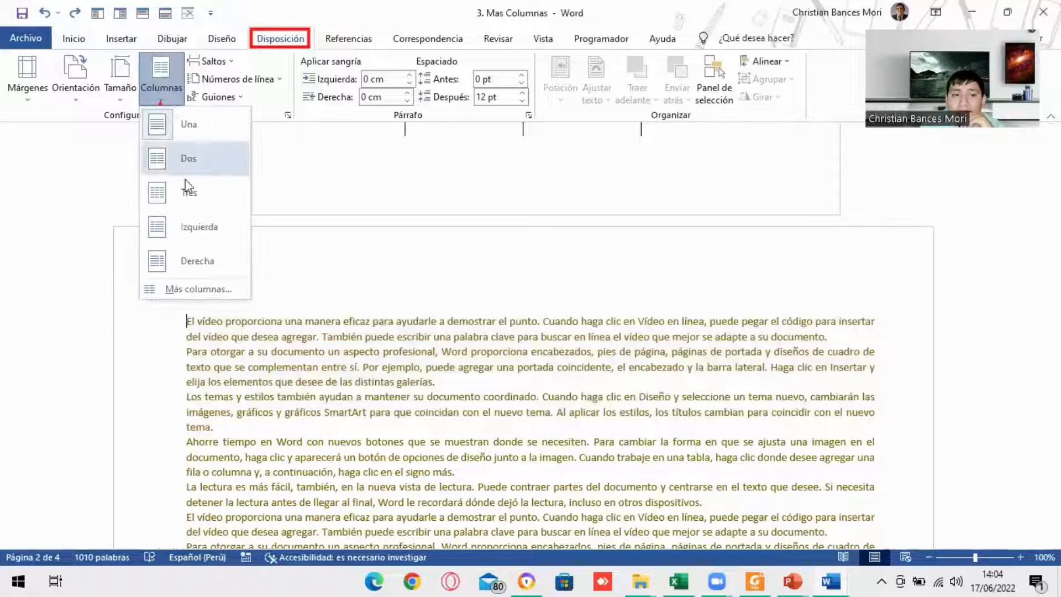
pyautogui.click(205, 288)
pyautogui.click(684, 363)
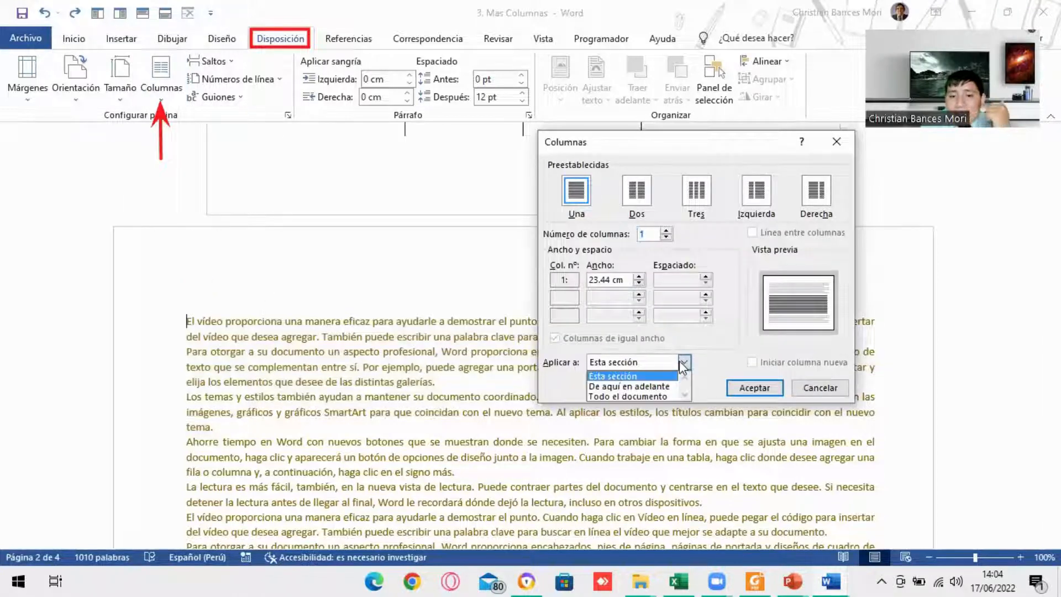
pyautogui.click(652, 394)
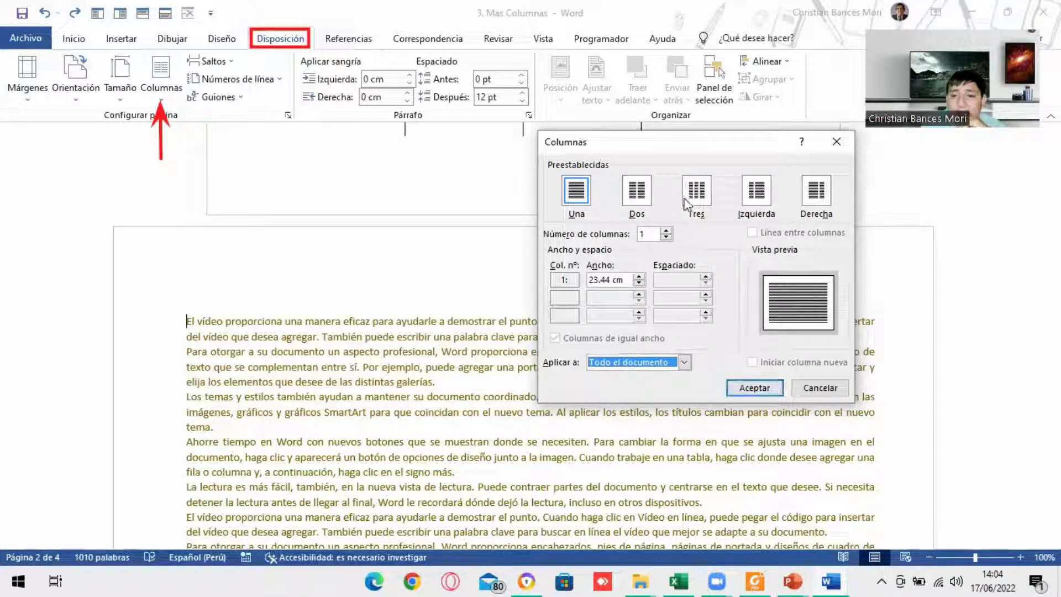
pyautogui.click(637, 191)
pyautogui.click(755, 387)
# Check how the two-column layout affects every page from first to last, undo it, and return to page 2.
pyautogui.scroll(3, 655, 381)
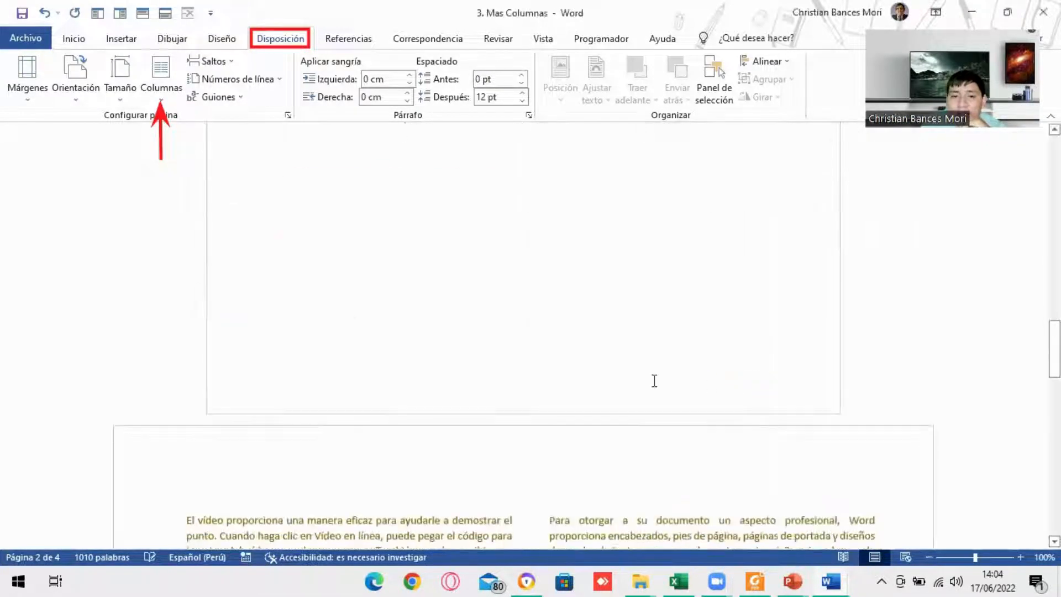
pyautogui.scroll(10, 655, 381)
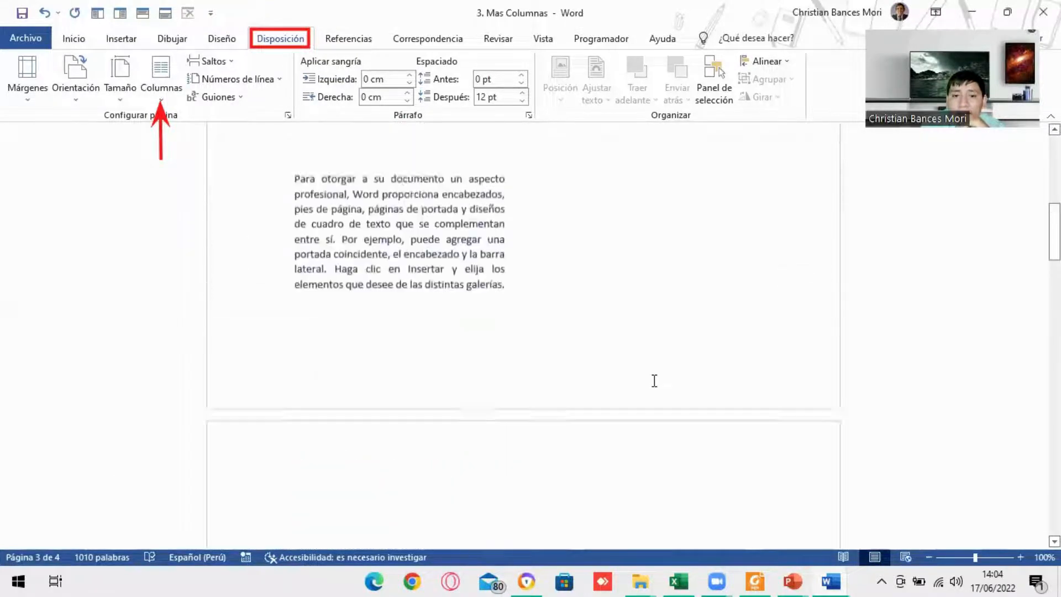
pyautogui.scroll(10, 654, 381)
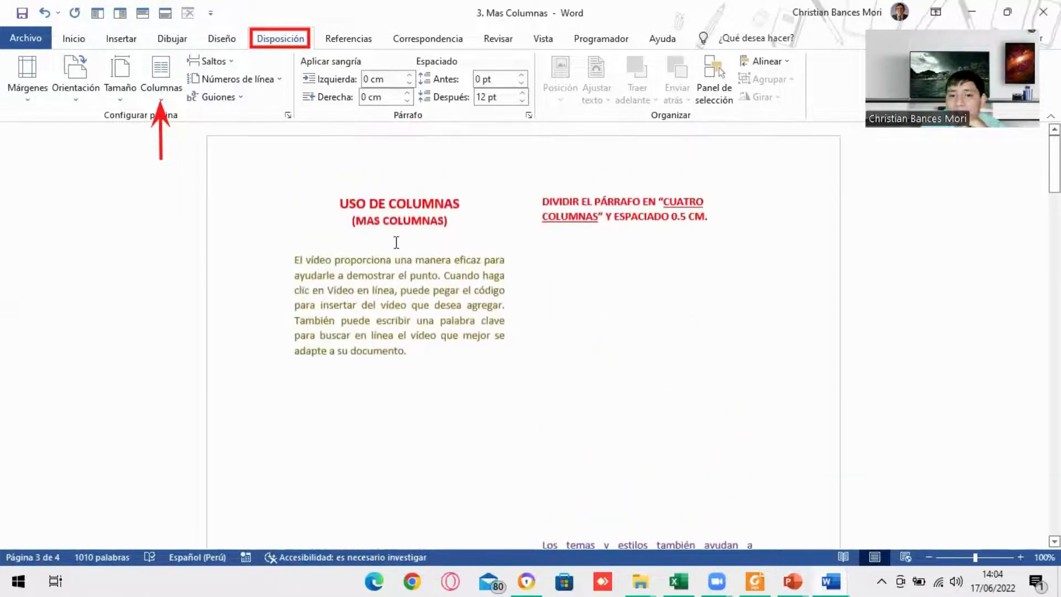
pyautogui.scroll(-7, 587, 236)
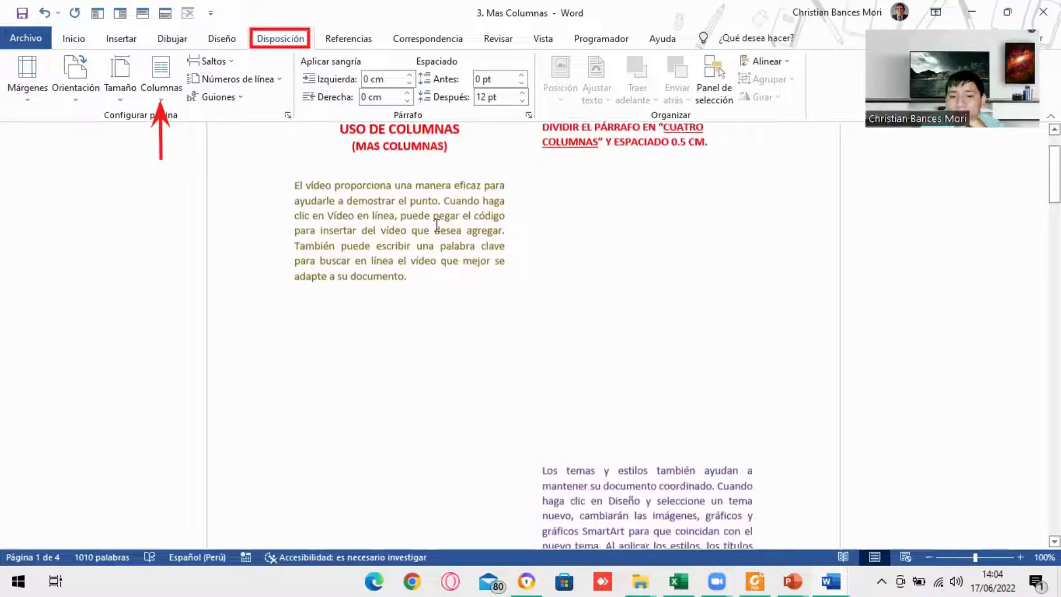
pyautogui.scroll(-15, 595, 349)
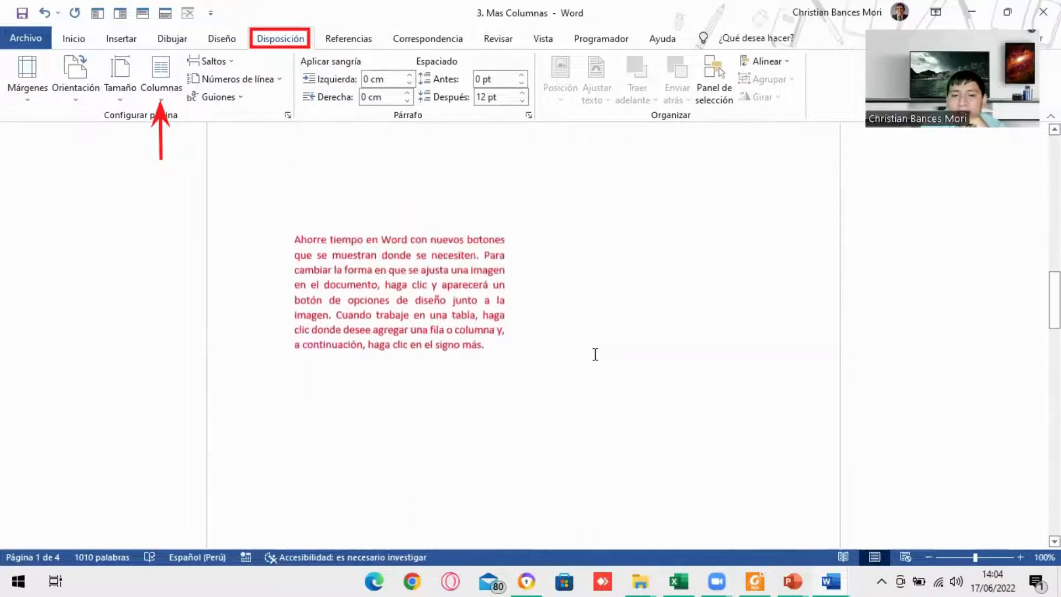
pyautogui.scroll(-20, 597, 358)
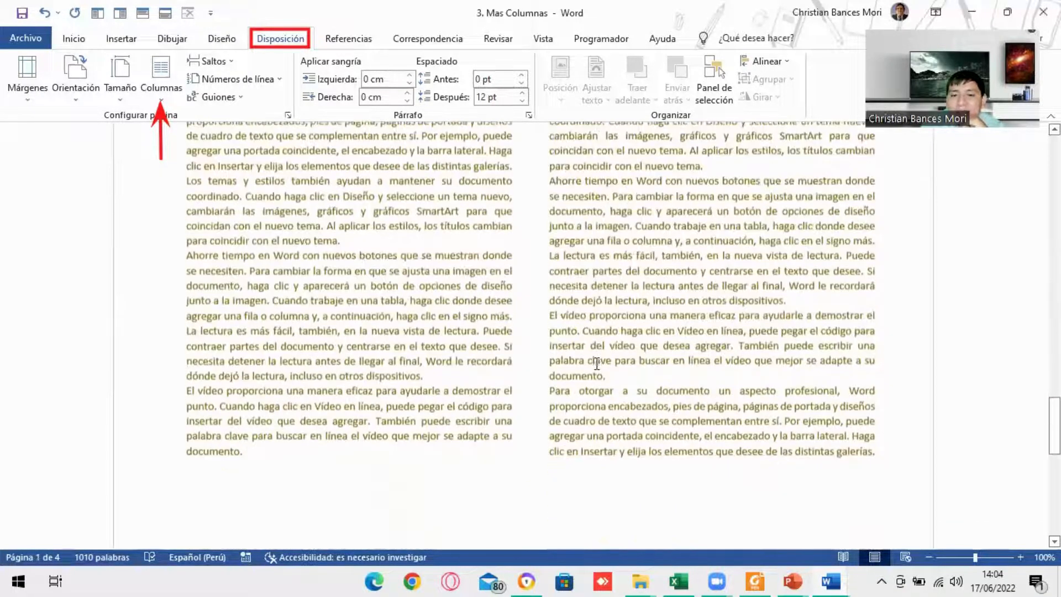
pyautogui.scroll(-3, 603, 375)
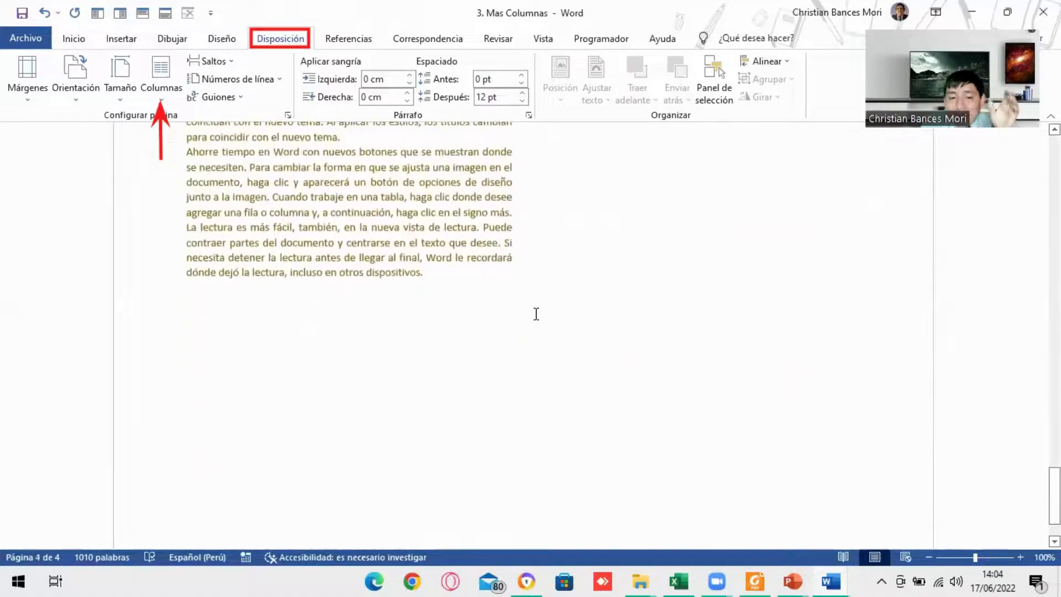
pyautogui.scroll(15, 536, 313)
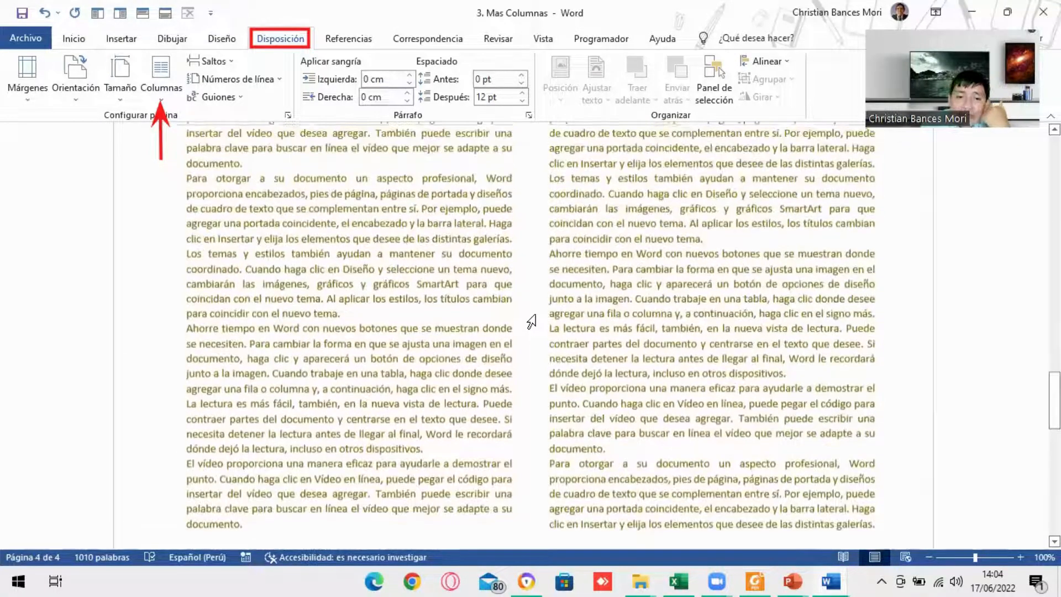
pyautogui.scroll(-5, 533, 315)
pyautogui.click(46, 14)
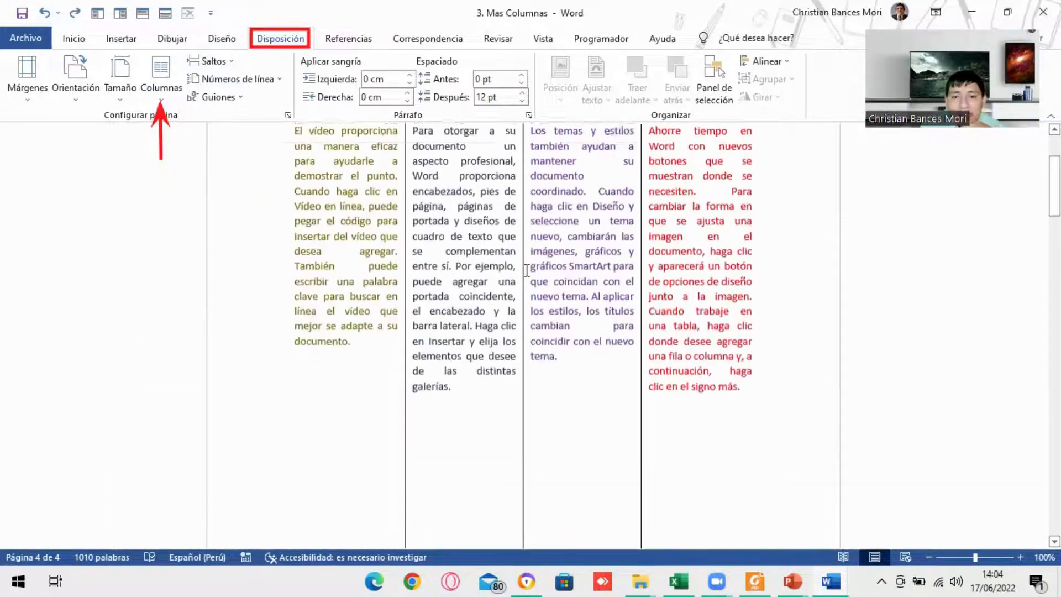
pyautogui.scroll(3, 527, 271)
pyautogui.scroll(-9, 527, 271)
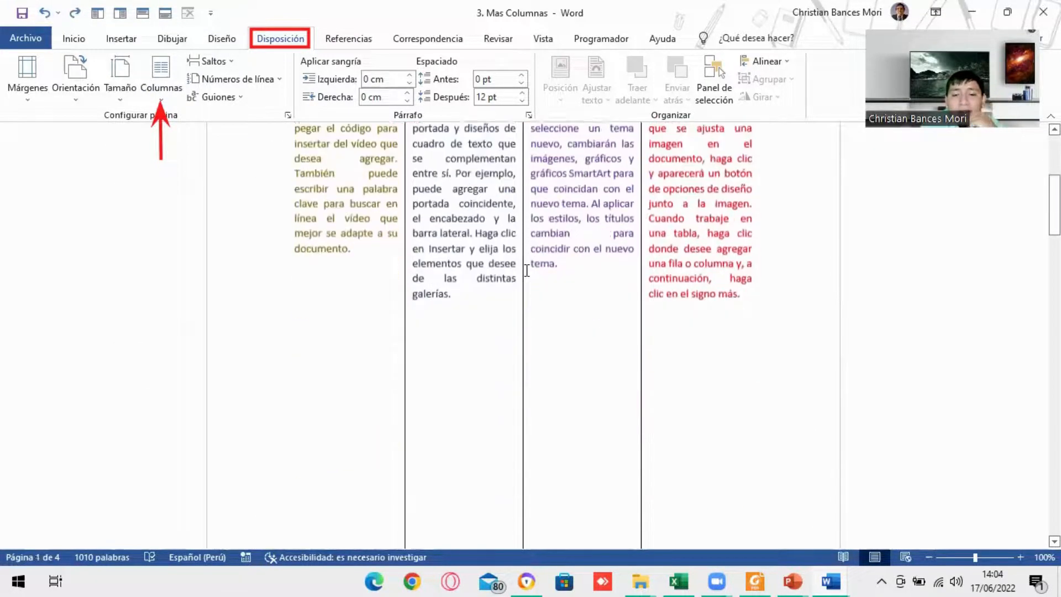
pyautogui.scroll(-2, 526, 270)
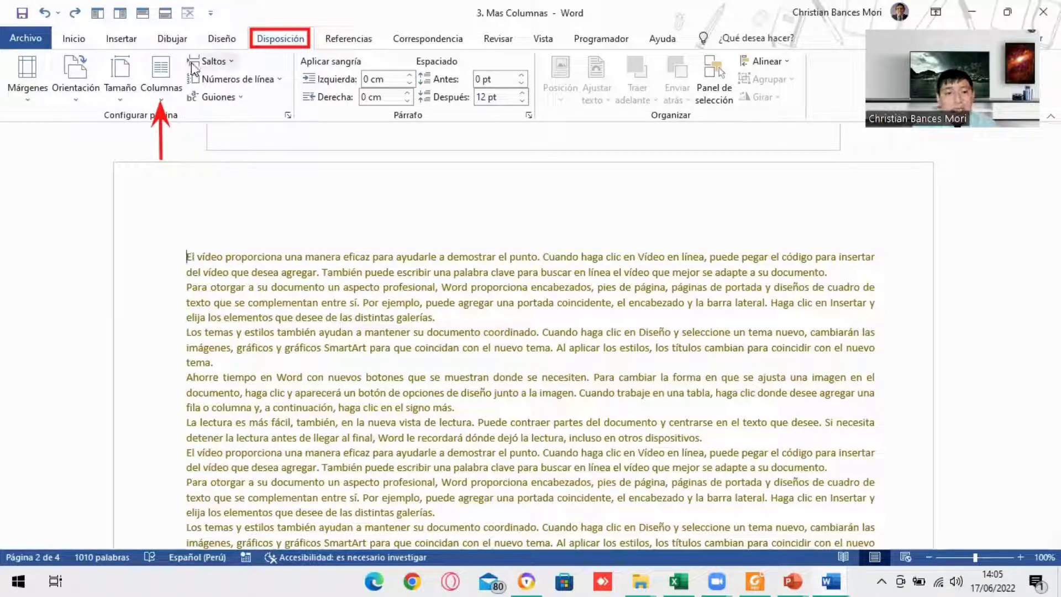
# Apply three columns with 0.5 cm spacing to the section on page 2, using "Esta sección".
pyautogui.click(174, 91)
pyautogui.click(199, 288)
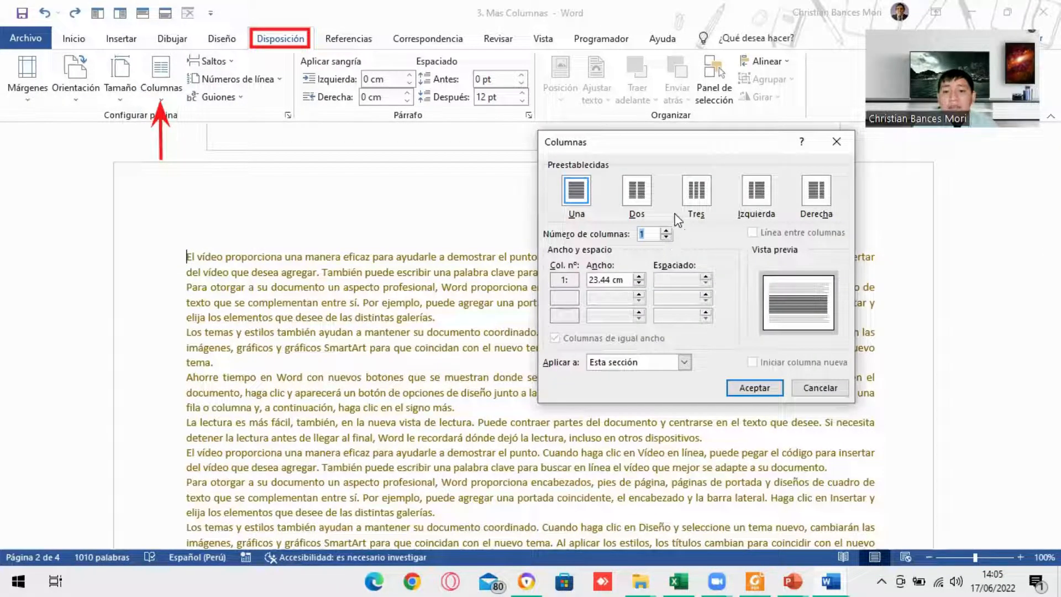
pyautogui.click(698, 212)
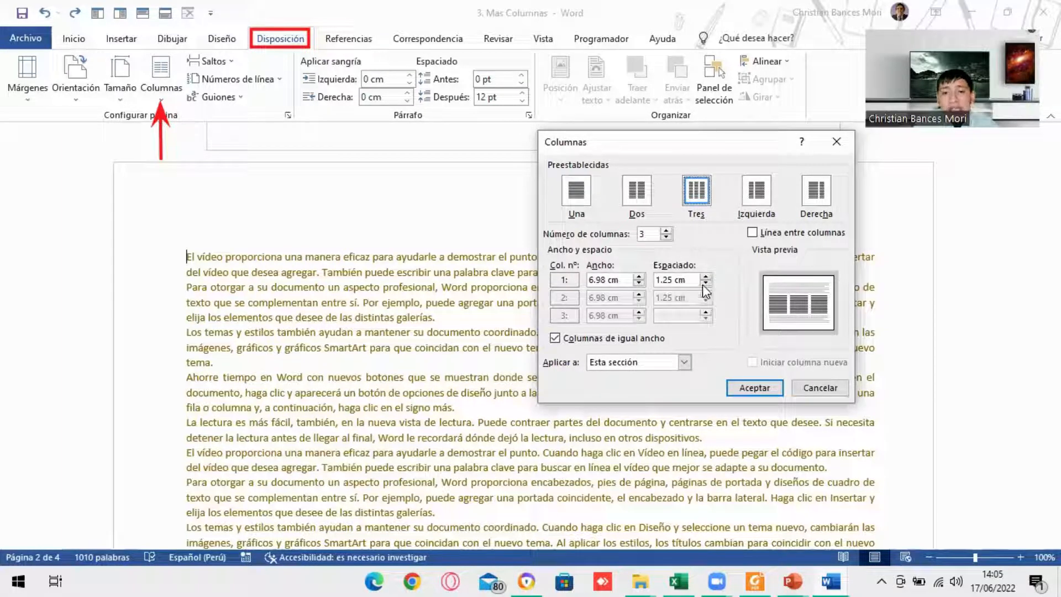
pyautogui.click(706, 283)
pyautogui.click(706, 283)
pyautogui.click(706, 284)
pyautogui.click(706, 284)
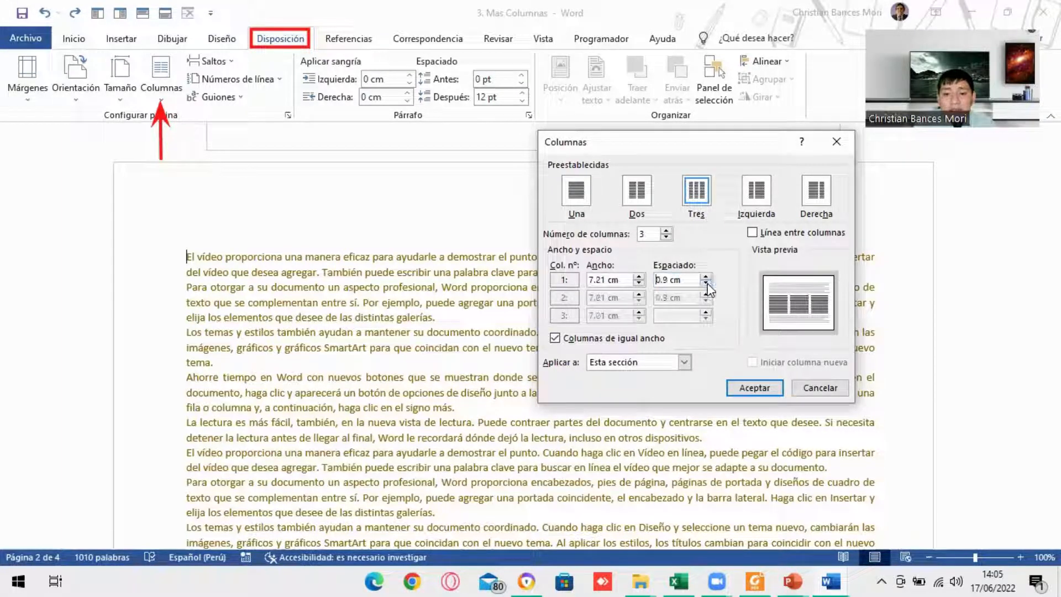
pyautogui.click(708, 284)
pyautogui.click(706, 284)
pyautogui.click(706, 284)
pyautogui.click(706, 284)
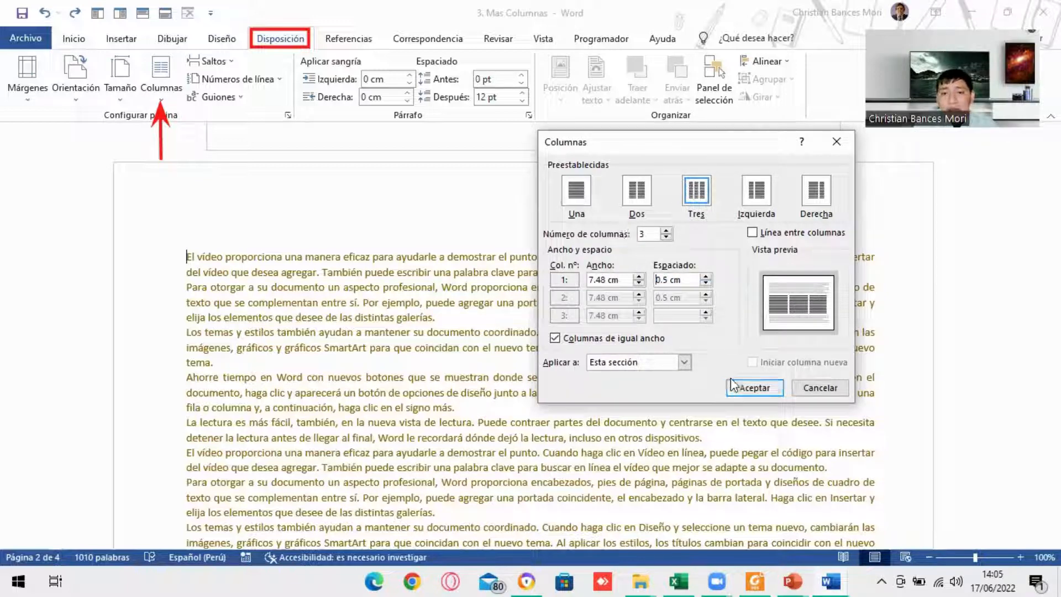
pyautogui.click(762, 388)
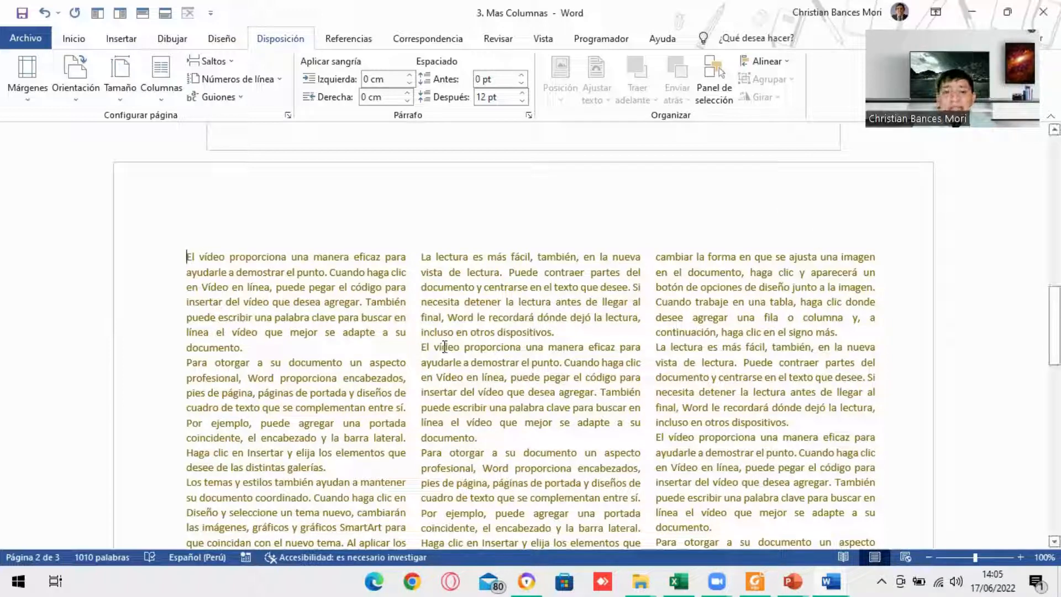
# Set the section on page 2 to a single column.
pyautogui.scroll(-2, 449, 347)
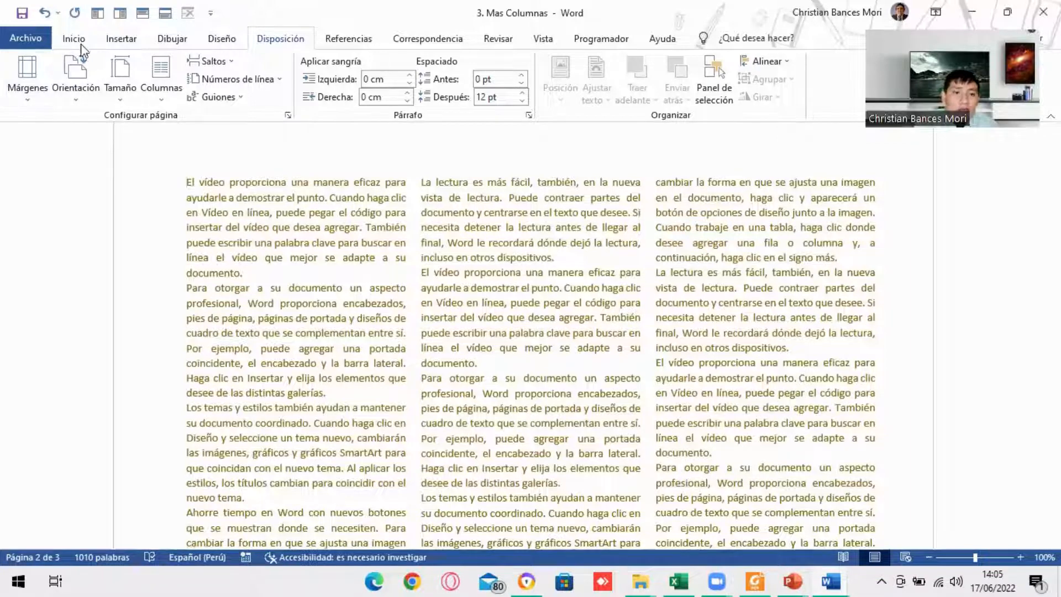
pyautogui.click(161, 99)
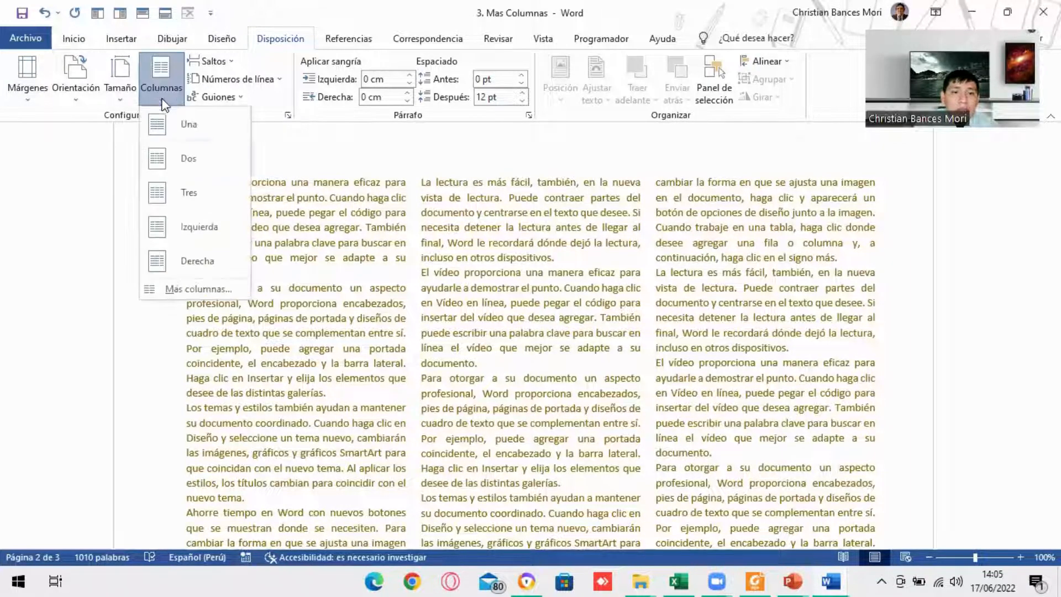
pyautogui.click(183, 127)
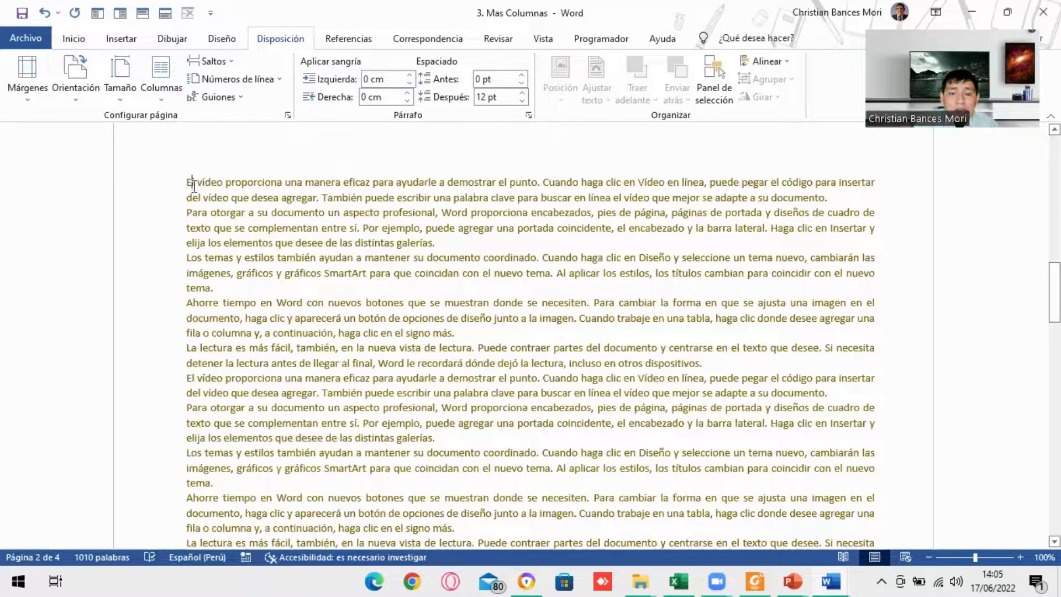
# Delete all the text of the section starting on page 2 and set the emptied section to portrait orientation.
pyautogui.moveTo(188, 184); pyautogui.dragTo(724, 216)
pyautogui.press('Delete')
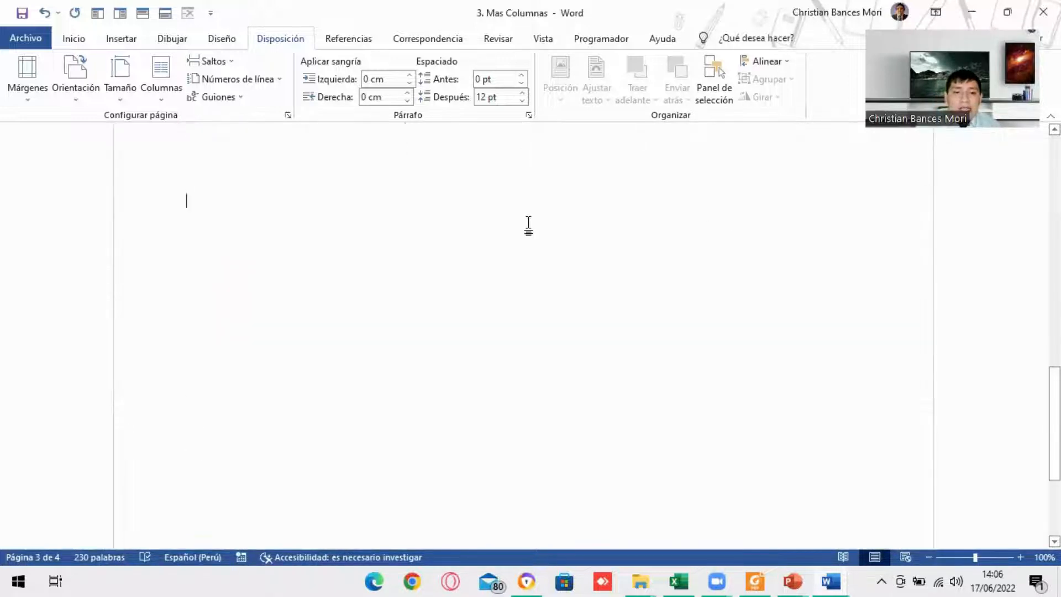
pyautogui.click(73, 93)
pyautogui.click(107, 126)
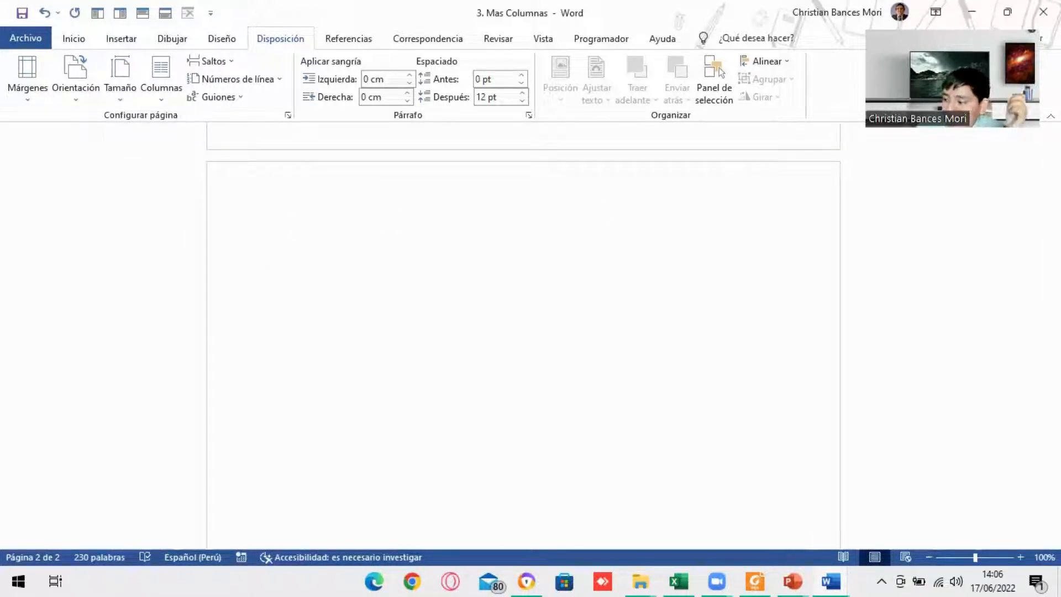
# Switch to the PowerPoint slideshow, read the slides on writing in a column and creating a column break, and return to Word.
pyautogui.hotkey('alt', 'Tab')
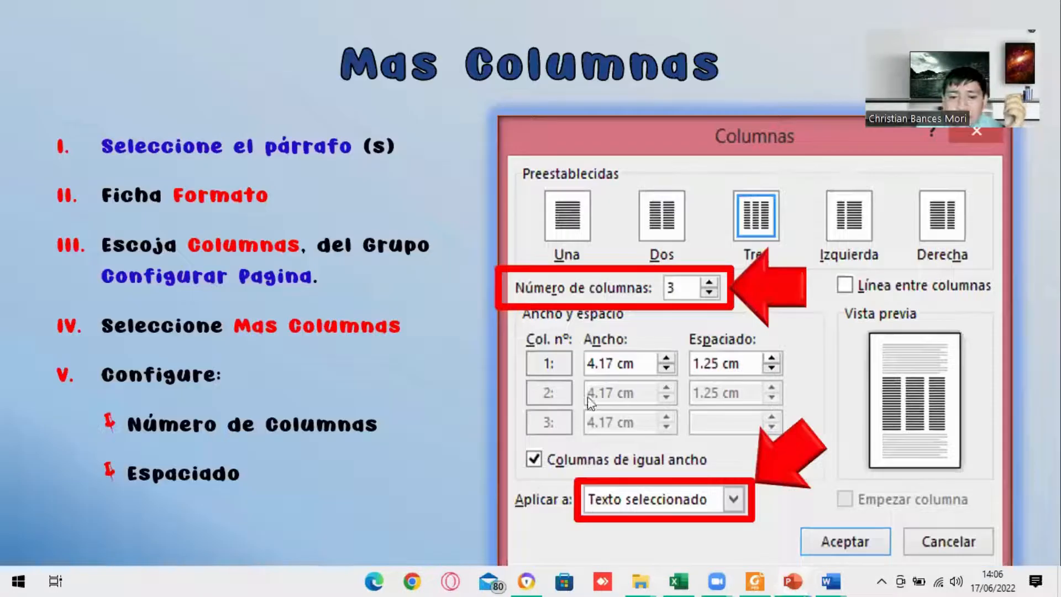
pyautogui.click(264, 185)
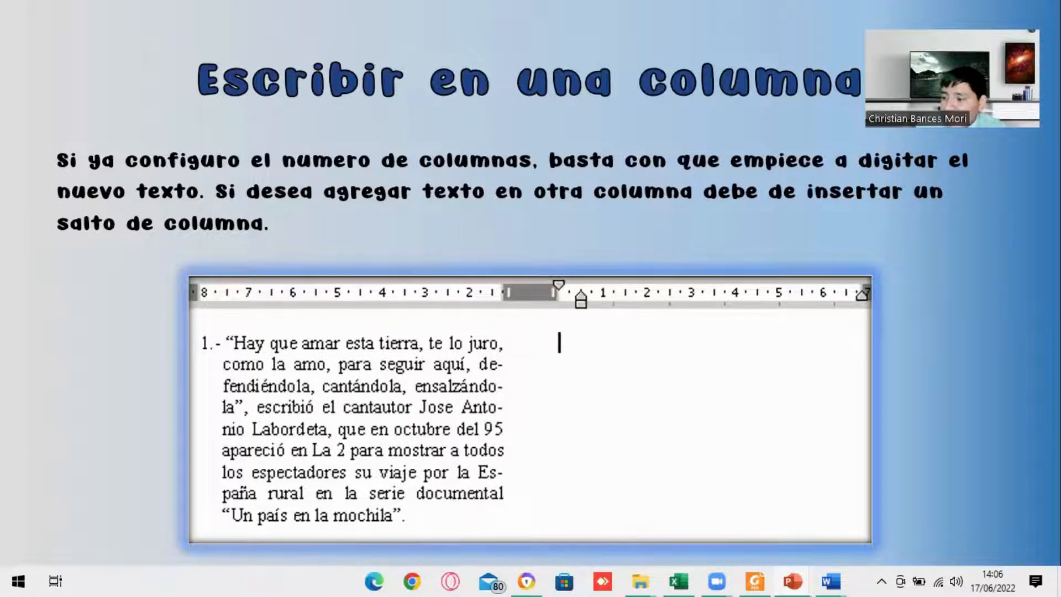
pyautogui.press('Right')
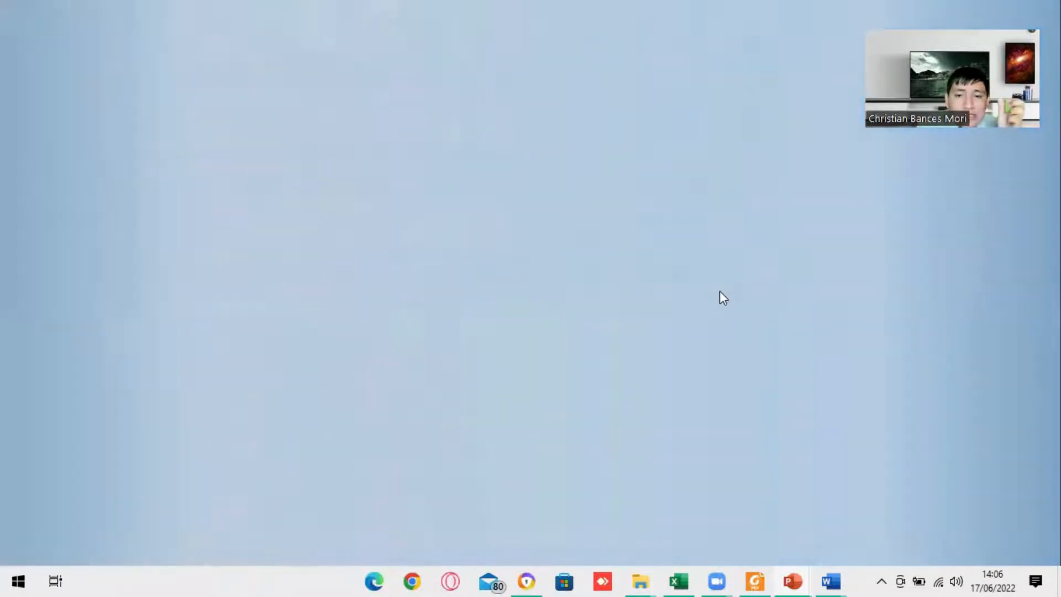
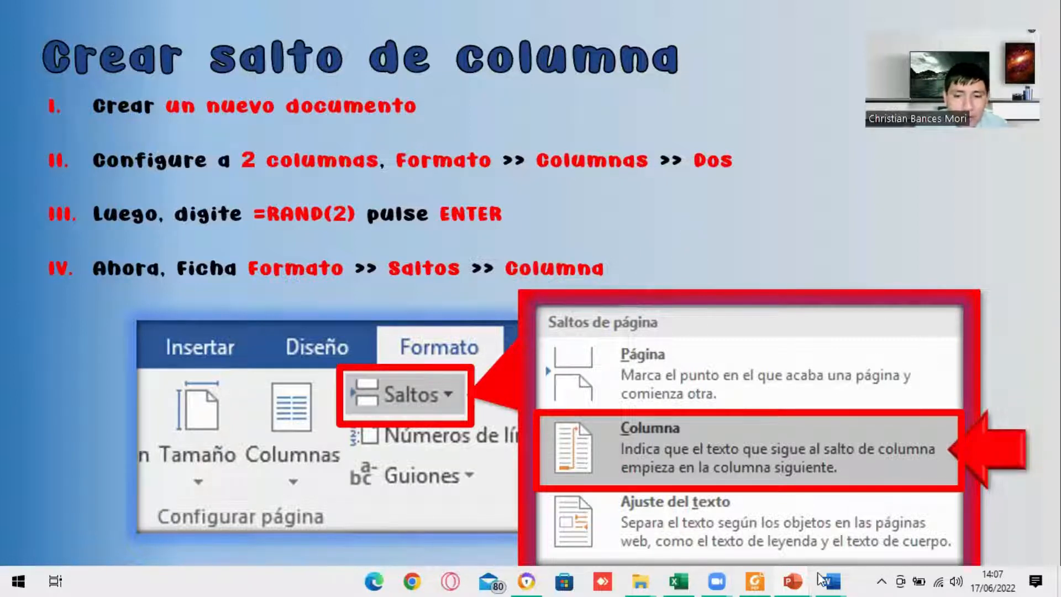
pyautogui.moveTo(831, 577)
pyautogui.click(945, 504)
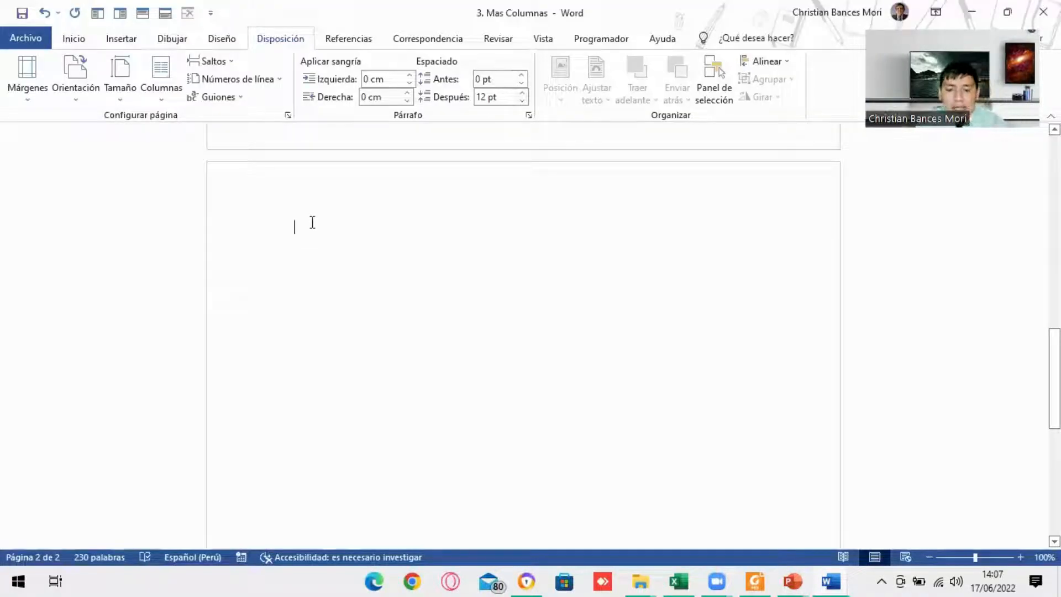
# Set the blank page 2 to two columns and show the ruler.
pyautogui.press('BackSpace')
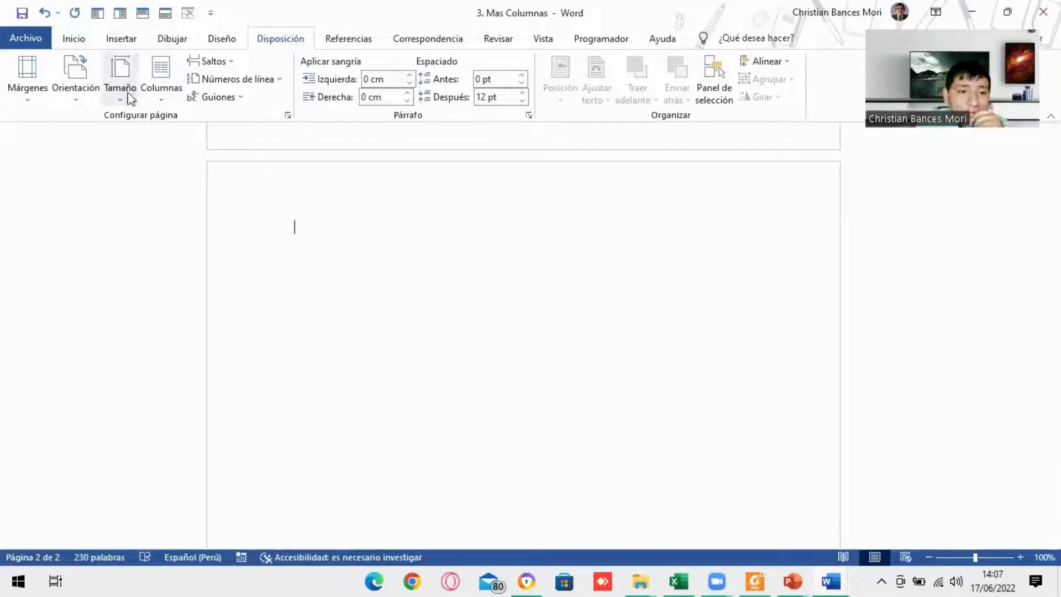
pyautogui.click(160, 98)
pyautogui.click(183, 159)
pyautogui.scroll(5, 506, 241)
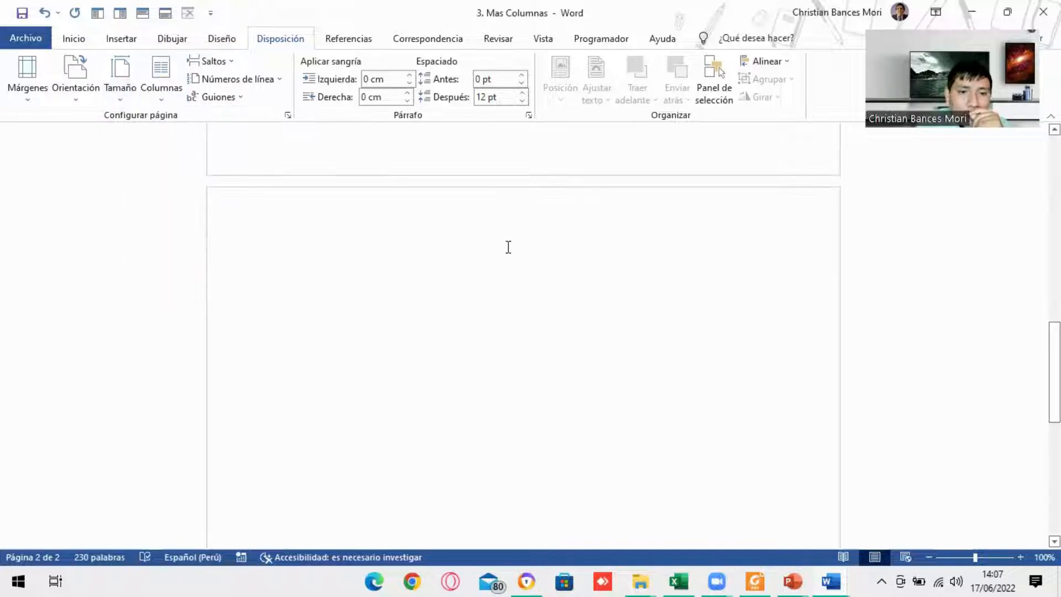
pyautogui.scroll(-7, 503, 253)
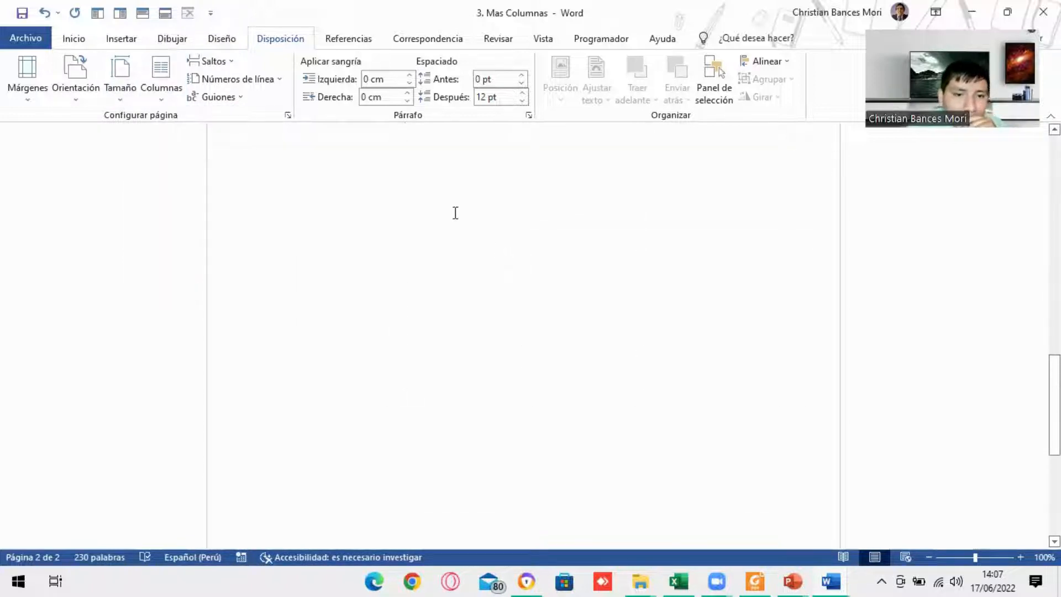
pyautogui.scroll(4, 455, 214)
pyautogui.scroll(-4, 430, 235)
pyautogui.scroll(1, 432, 236)
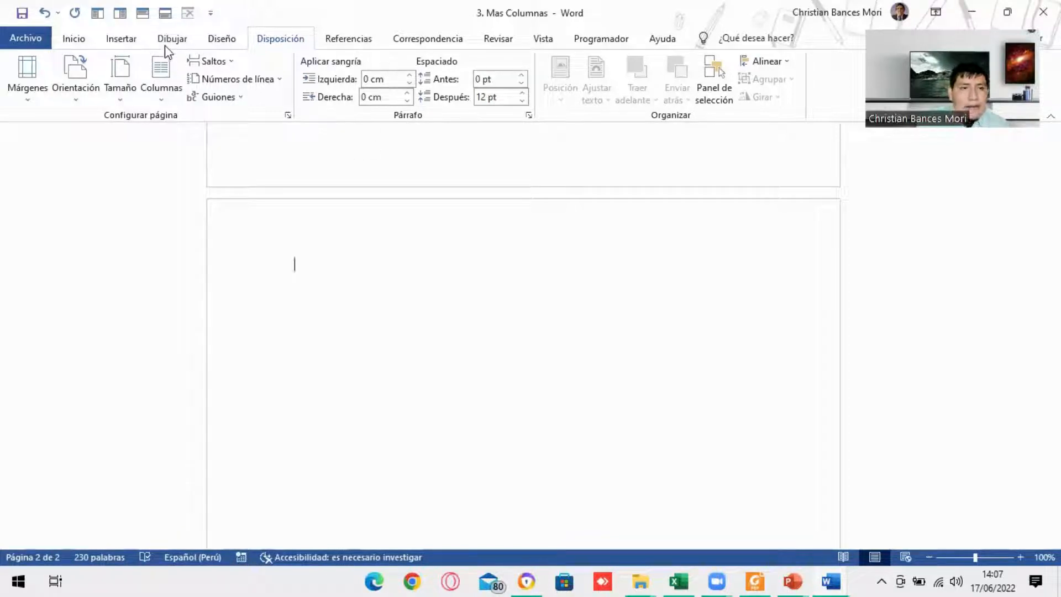
pyautogui.click(542, 38)
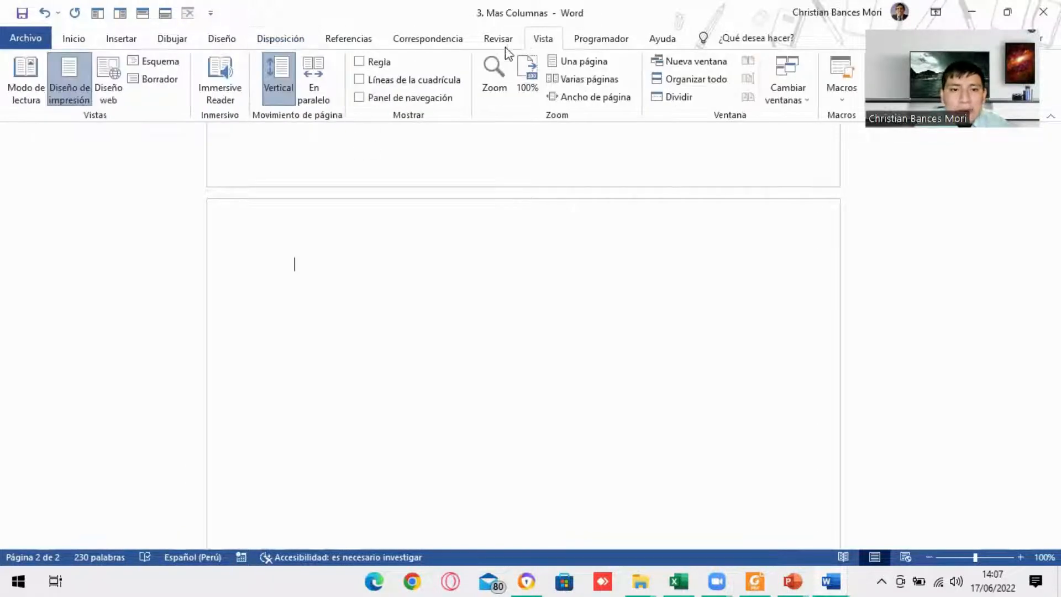
pyautogui.click(360, 61)
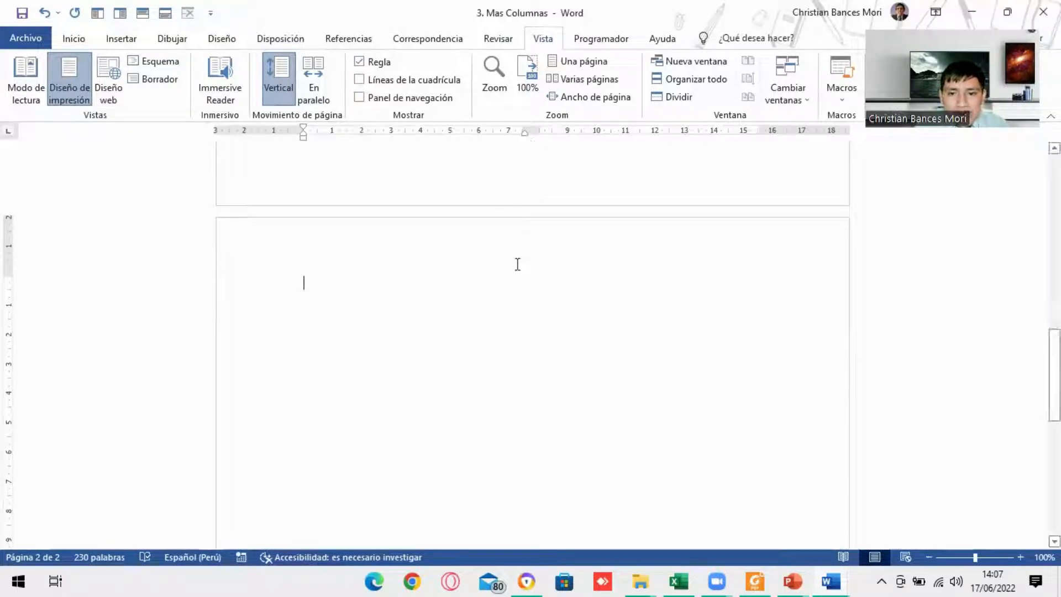
# Fill the first column of page 2 with an unbroken run of the letter a that wraps over several lines.
pyautogui.write('a')
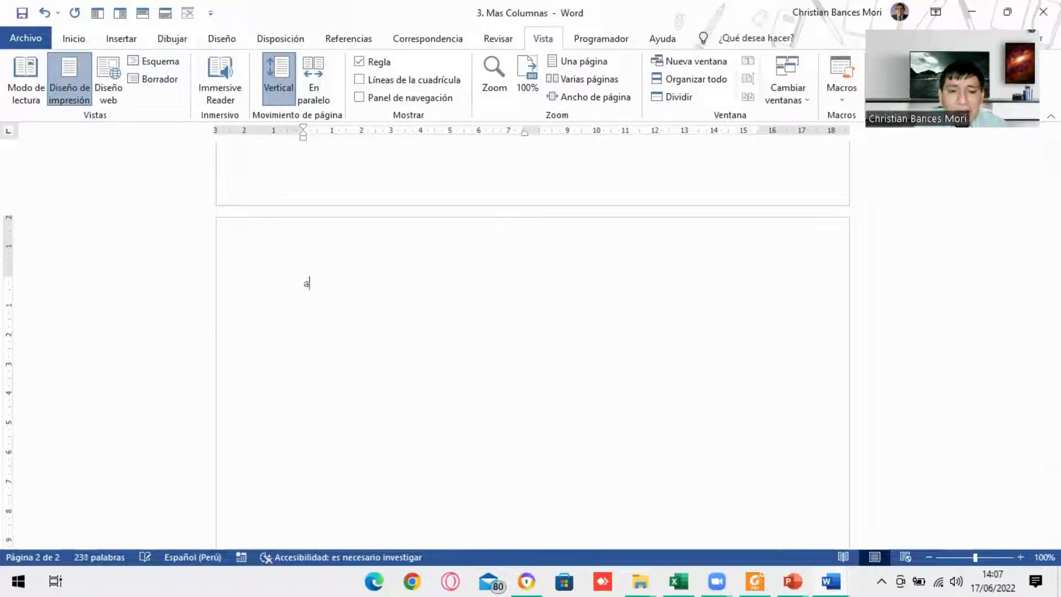
pyautogui.write('aaaaaaaaaaaaaaaaaaaaaaaaaaaaaaaaaaaaaaaaaaaaaaaaaaaaaaaaaaaaaaaaaaaaaaaaaaaaaaaaaaaaaaaaaaaa')
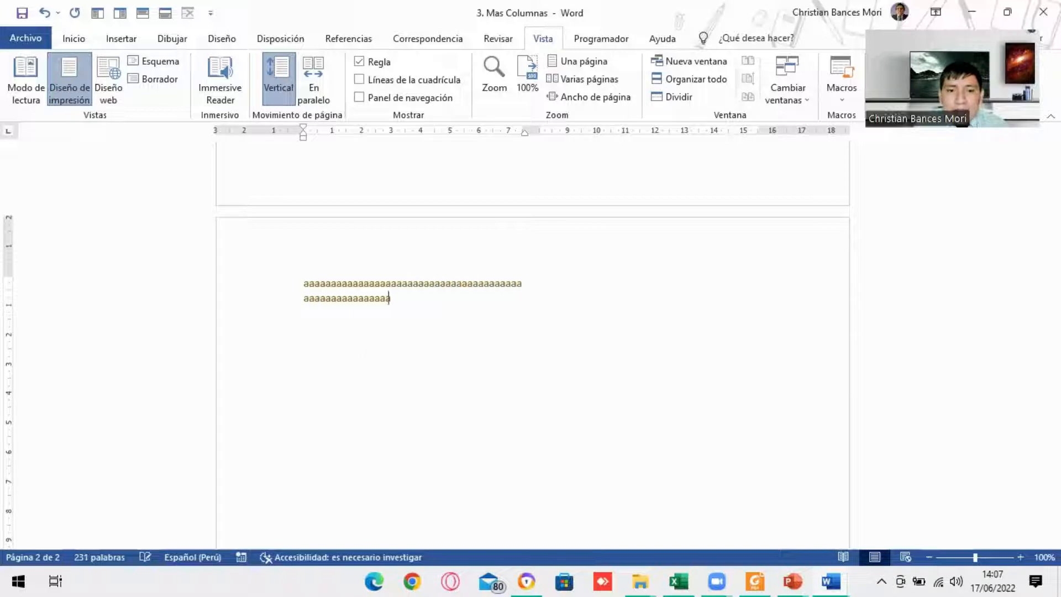
pyautogui.write('aaaaaaaaaaaaaaaaaaaaaaaaaaaaaaaaaaaaaaaaaaaaaaaaaaaa')
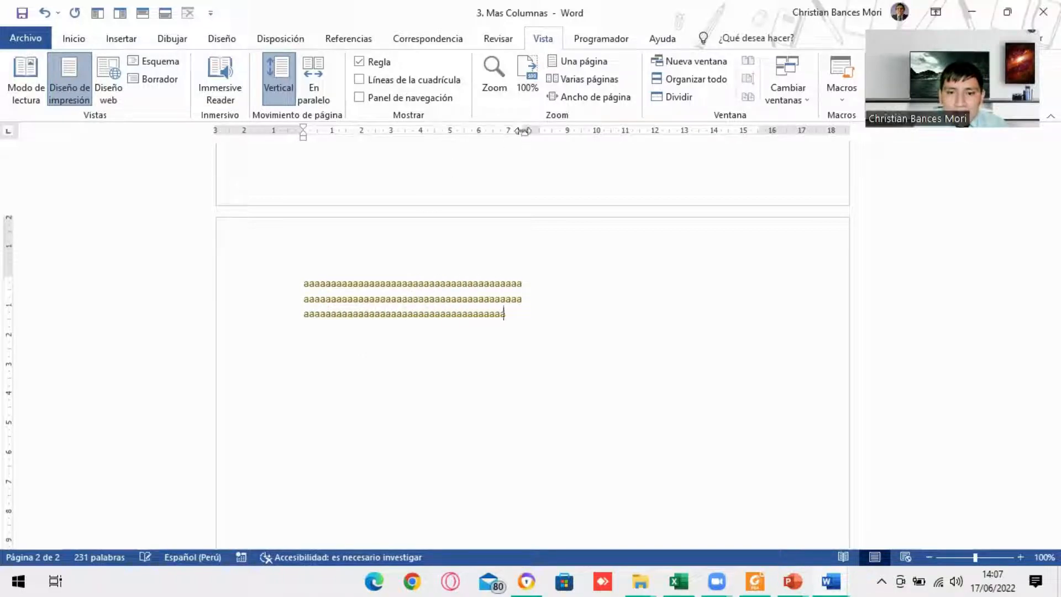
pyautogui.write('aaaaaaaaaaaaaaaaaaaaaaaaaaaaaaaaaaaaaaaaaaaaaaaaaaaa')
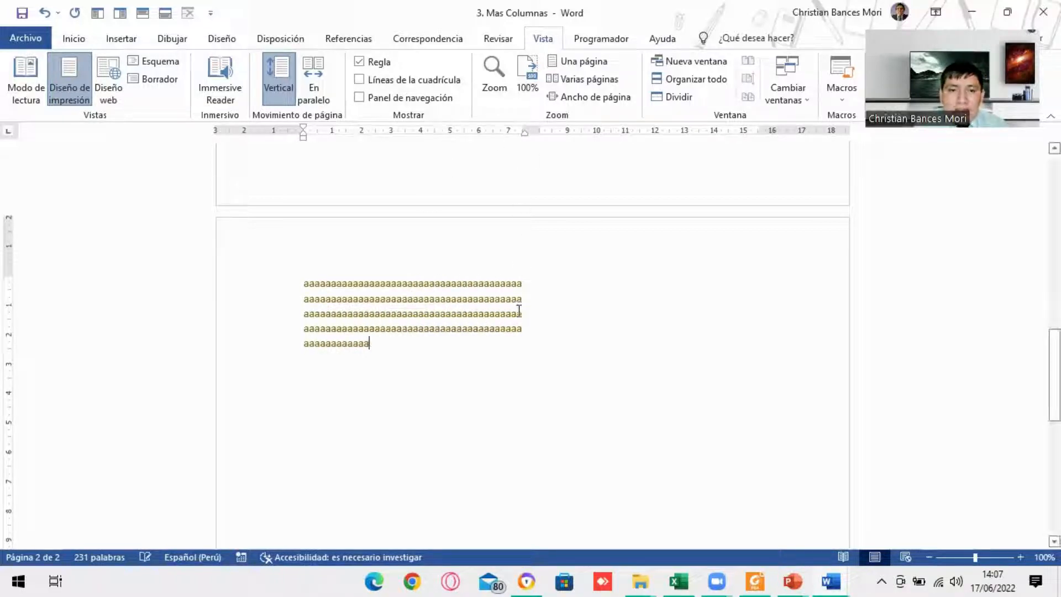
# Delete the whole run of the letter a from the first column.
pyautogui.press('BackSpace')
pyautogui.press('BackSpace')
pyautogui.press('BackSpace')
pyautogui.press('BackSpace')
pyautogui.press('BackSpace')
pyautogui.press('BackSpace')
pyautogui.press('BackSpace')
pyautogui.press('BackSpace')
pyautogui.press('BackSpace')
pyautogui.press('BackSpace')
pyautogui.press('BackSpace')
pyautogui.press('BackSpace')
pyautogui.press('BackSpace')
pyautogui.press('BackSpace')
pyautogui.press('BackSpace')
pyautogui.press('BackSpace')
pyautogui.press('BackSpace')
pyautogui.press('BackSpace')
pyautogui.press('BackSpace')
pyautogui.press('BackSpace')
pyautogui.press('BackSpace')
pyautogui.press('BackSpace')
pyautogui.press('BackSpace')
pyautogui.press('BackSpace')
pyautogui.press('BackSpace')
pyautogui.press('BackSpace')
pyautogui.press('BackSpace')
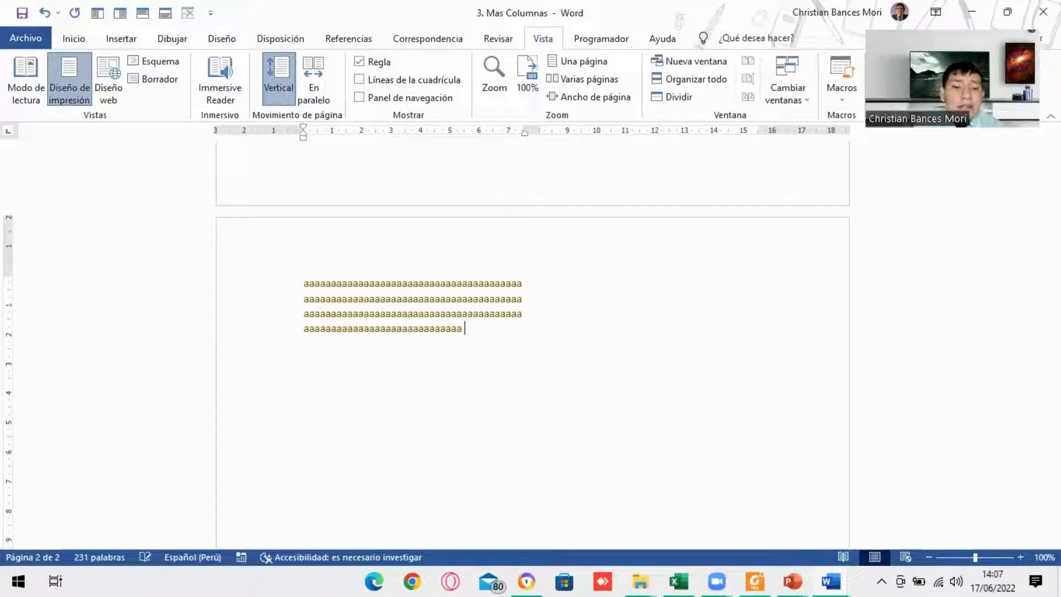
pyautogui.press('BackSpace')
pyautogui.press('BackSpace')
pyautogui.press('BackSpace')
pyautogui.press('BackSpace')
pyautogui.press('BackSpace')
pyautogui.press('BackSpace')
pyautogui.press('BackSpace')
pyautogui.press('BackSpace')
pyautogui.press('BackSpace')
pyautogui.press('BackSpace')
pyautogui.press('BackSpace')
pyautogui.press('BackSpace')
pyautogui.press('BackSpace')
pyautogui.press('BackSpace')
pyautogui.press('BackSpace')
pyautogui.press('BackSpace')
pyautogui.press('BackSpace')
pyautogui.press('BackSpace')
pyautogui.press('BackSpace')
pyautogui.press('BackSpace')
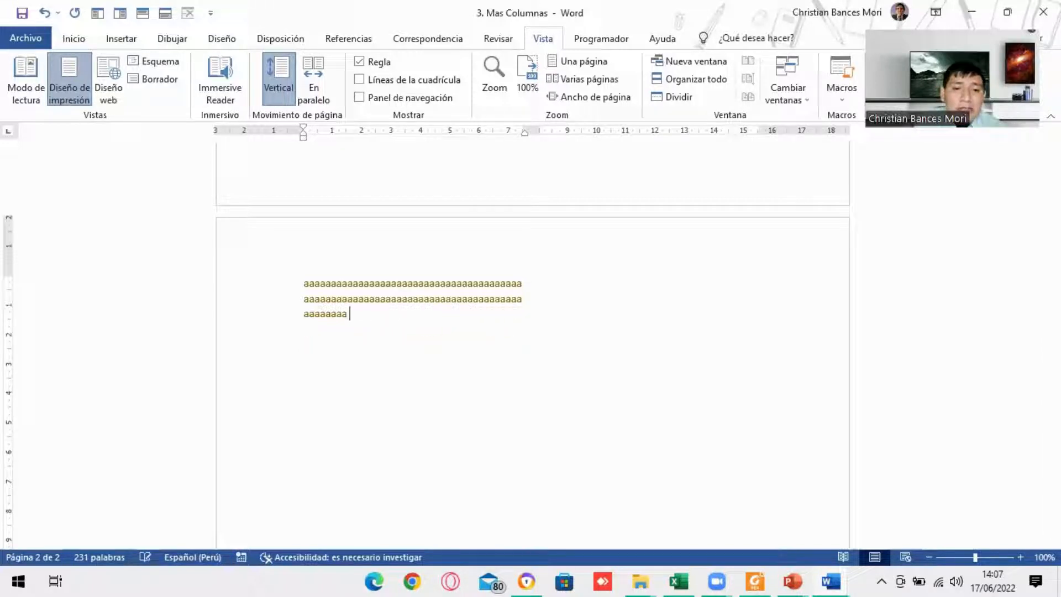
pyautogui.press('BackSpace')
pyautogui.press('BackSpace')
pyautogui.press('BackSpace')
pyautogui.press('BackSpace')
pyautogui.press('BackSpace')
pyautogui.press('BackSpace')
pyautogui.press('BackSpace')
pyautogui.press('BackSpace')
pyautogui.press('BackSpace')
pyautogui.press('BackSpace')
pyautogui.press('BackSpace')
pyautogui.press('BackSpace')
pyautogui.press('BackSpace')
pyautogui.press('BackSpace')
pyautogui.press('BackSpace')
pyautogui.press('BackSpace')
pyautogui.press('BackSpace')
pyautogui.press('BackSpace')
pyautogui.press('BackSpace')
pyautogui.press('BackSpace')
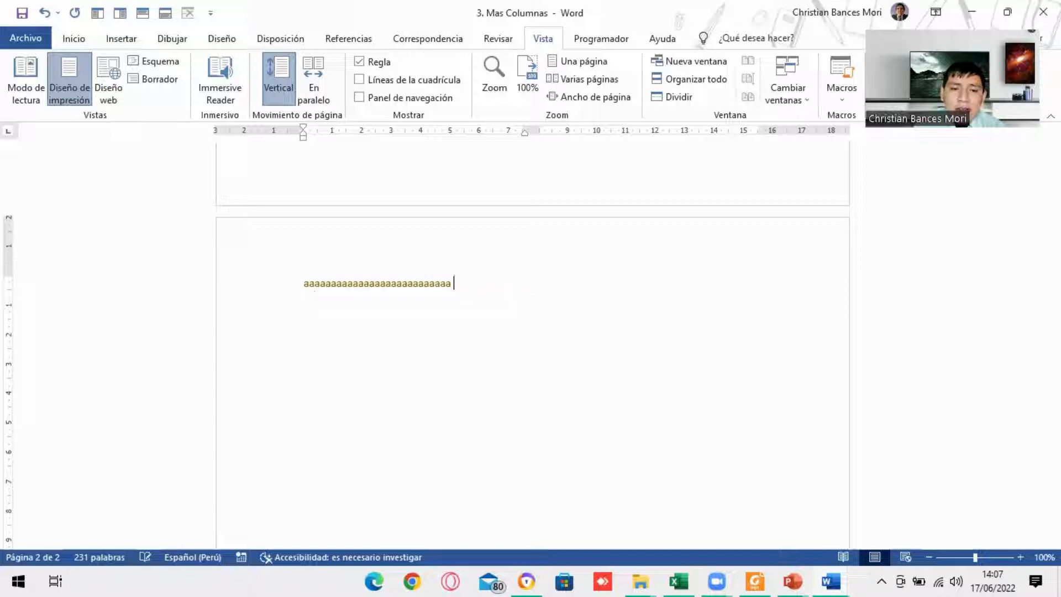
pyautogui.press('BackSpace')
pyautogui.press('BackSpace')
pyautogui.press('BackSpace')
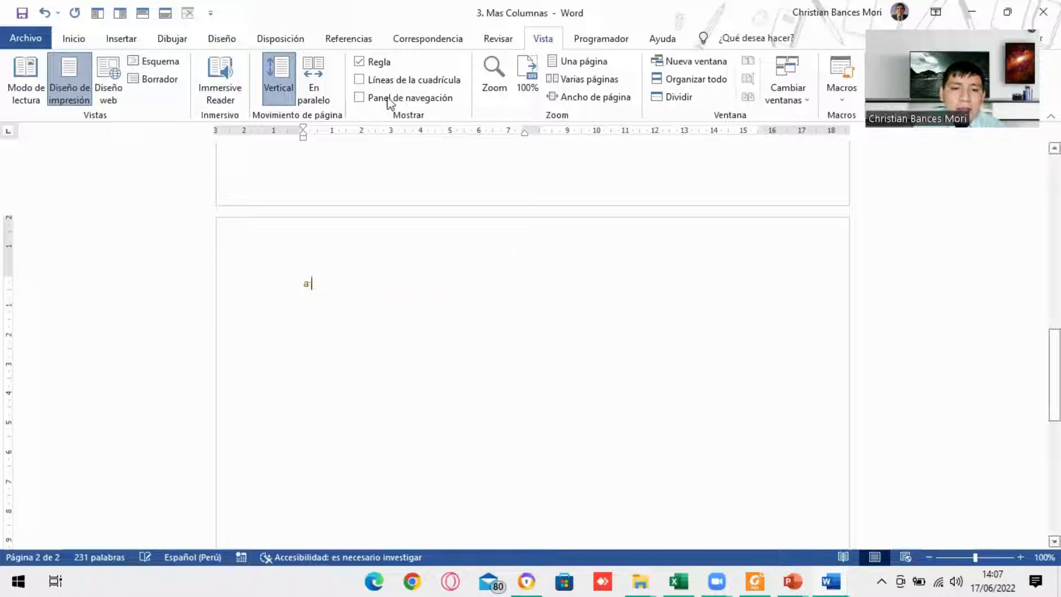
# Hide the ruler and generate two sample paragraphs in the first column of page 2 with =rand(2).
pyautogui.click(359, 62)
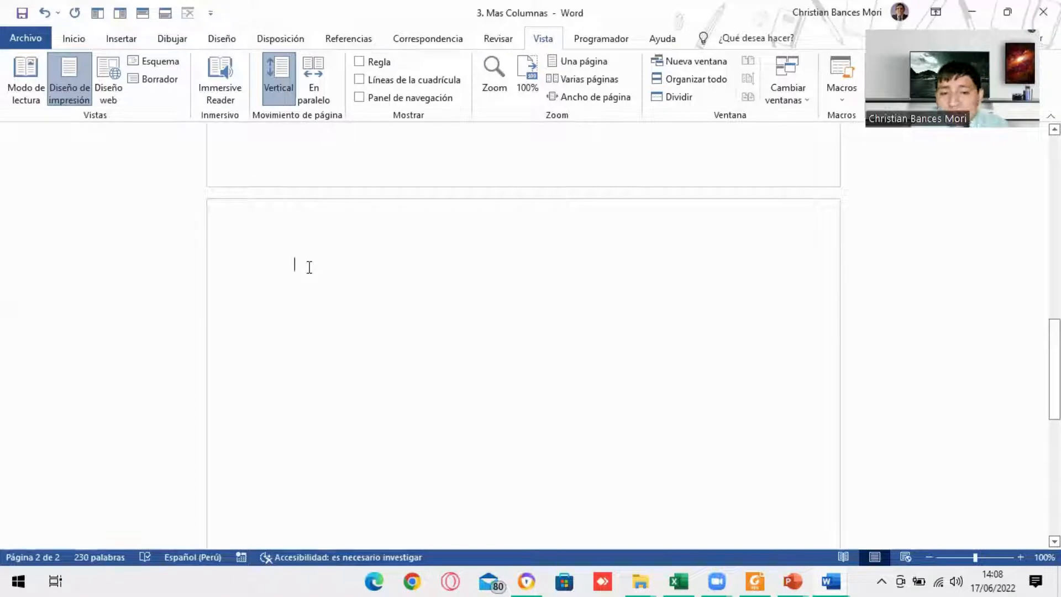
pyautogui.click(73, 39)
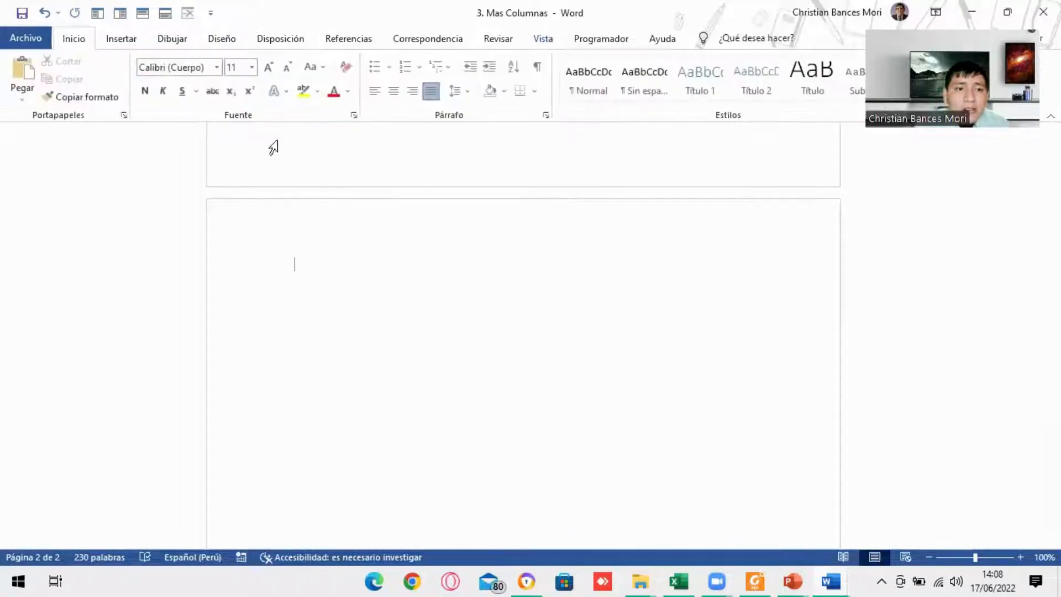
pyautogui.write('=')
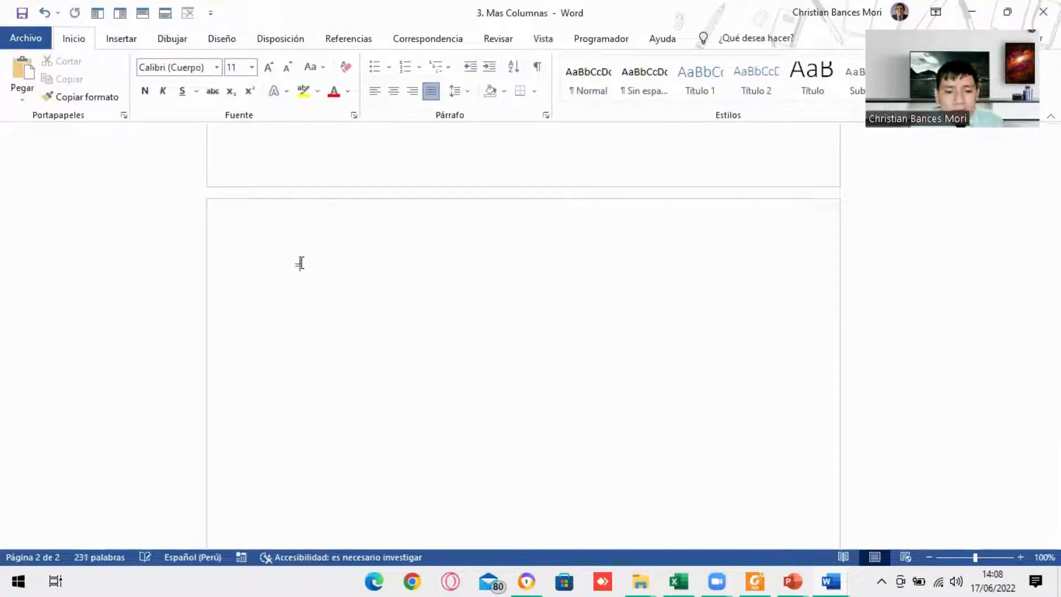
pyautogui.write('rand')
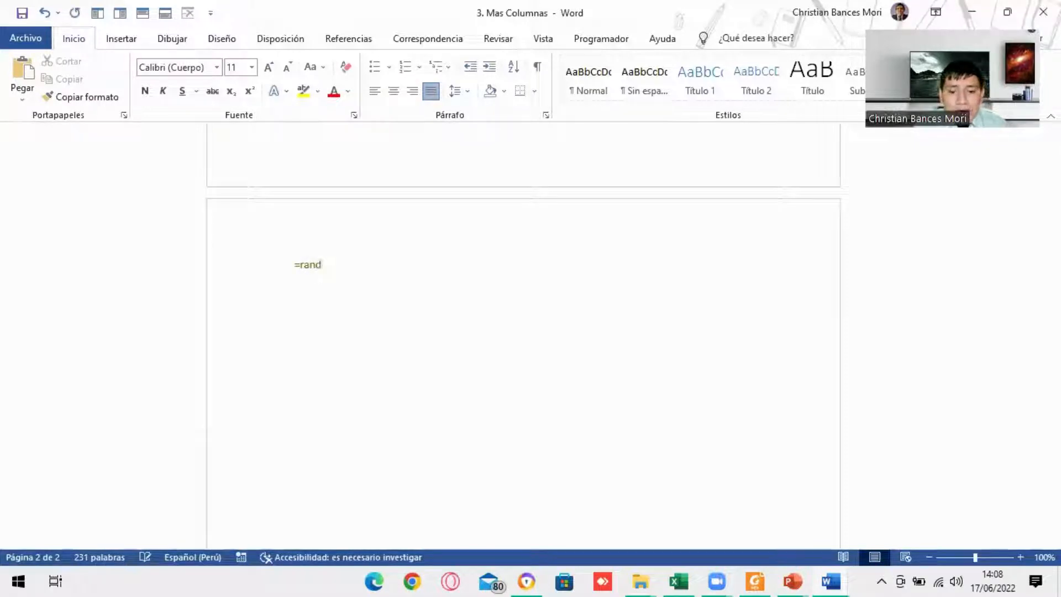
pyautogui.write('(2)')
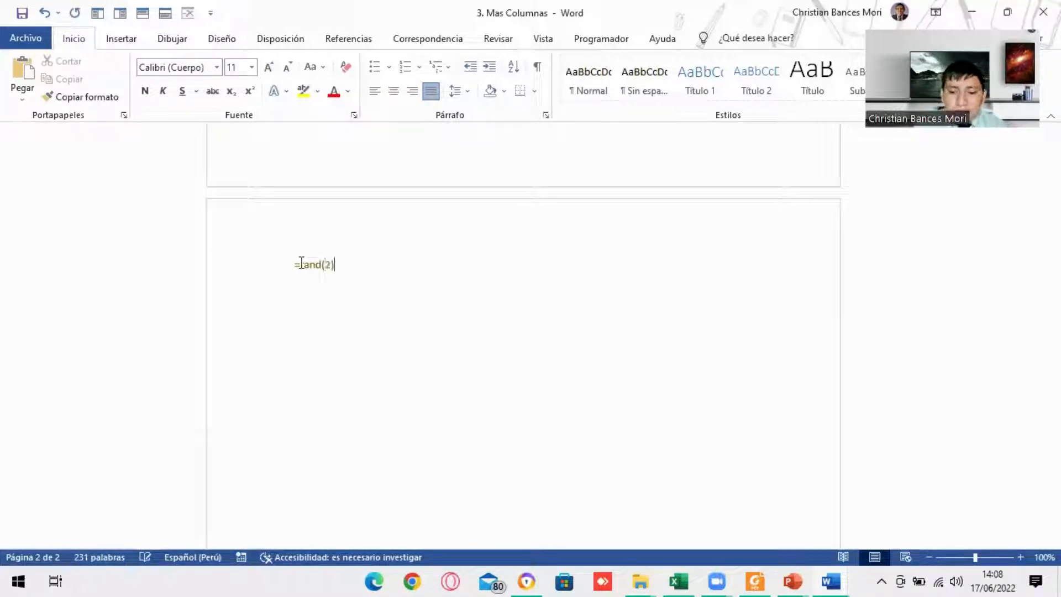
pyautogui.press('Return')
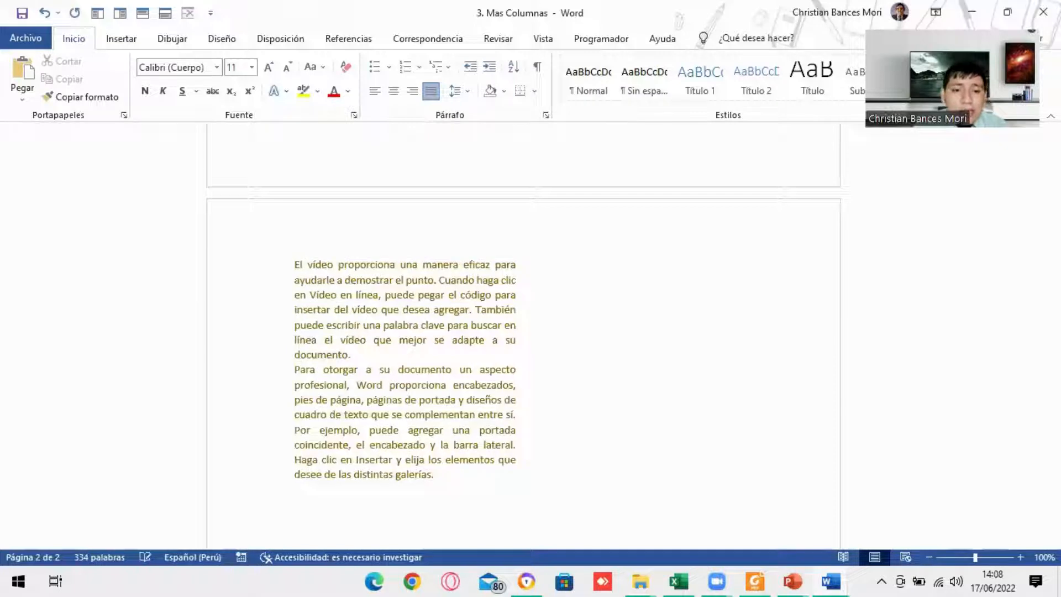
pyautogui.scroll(-3, 296, 233)
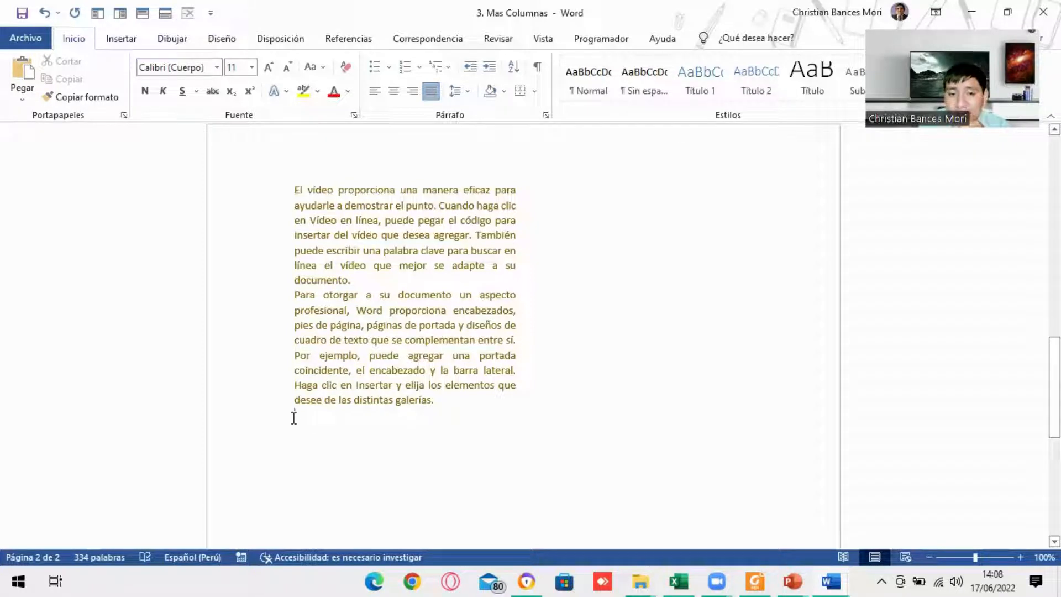
# Examine the page and section break types available under Saltos without inserting one.
pyautogui.click(298, 38)
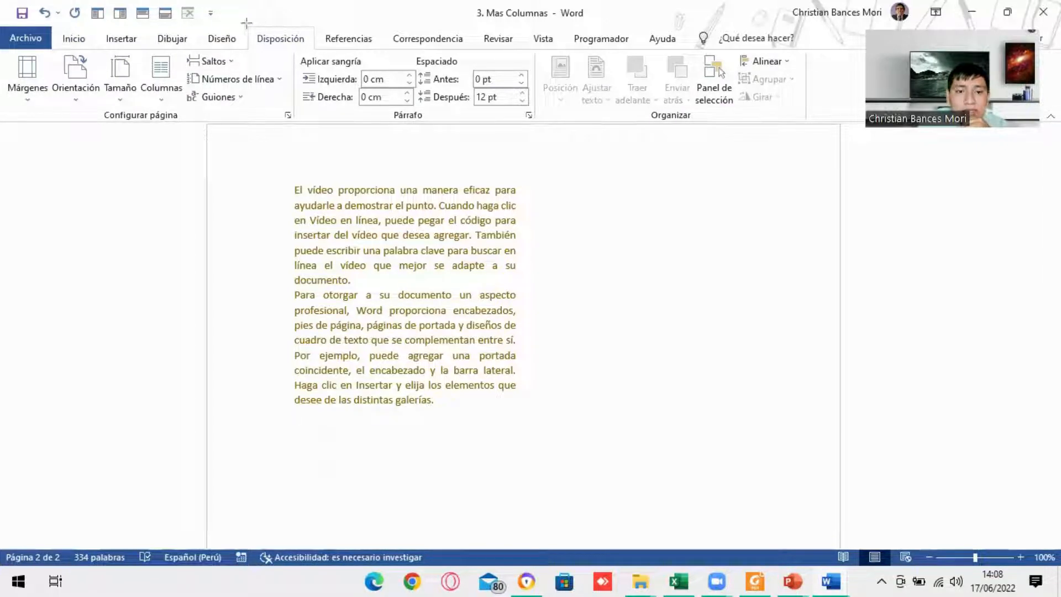
pyautogui.moveTo(245, 23)
pyautogui.mouseDown()
pyautogui.moveTo(265, 47)
pyautogui.moveTo(319, 48)
pyautogui.mouseUp()
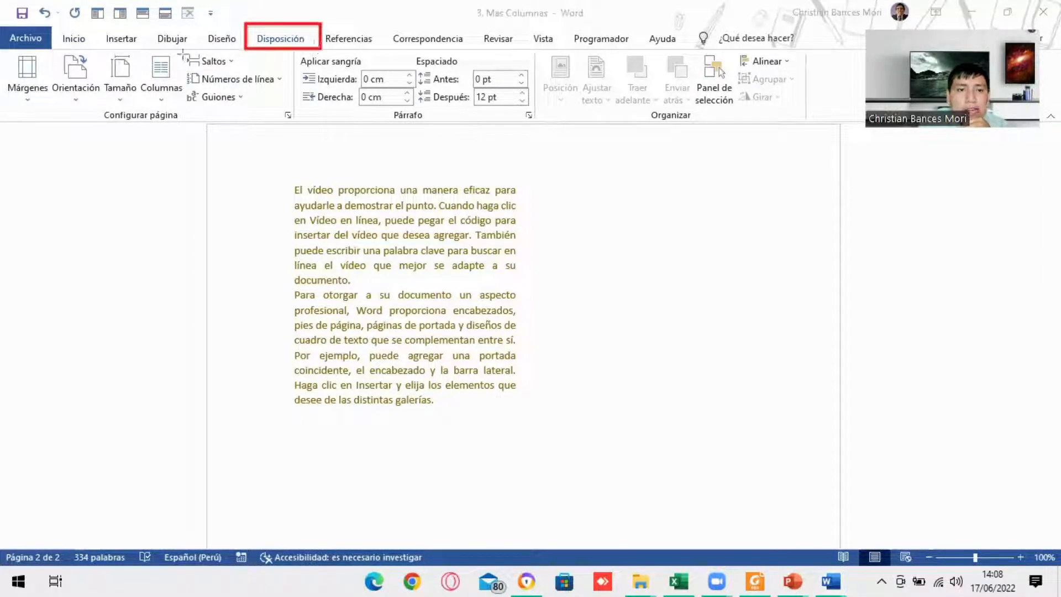
pyautogui.moveTo(178, 48)
pyautogui.mouseDown()
pyautogui.moveTo(187, 71)
pyautogui.moveTo(245, 117)
pyautogui.moveTo(296, 121)
pyautogui.mouseUp()
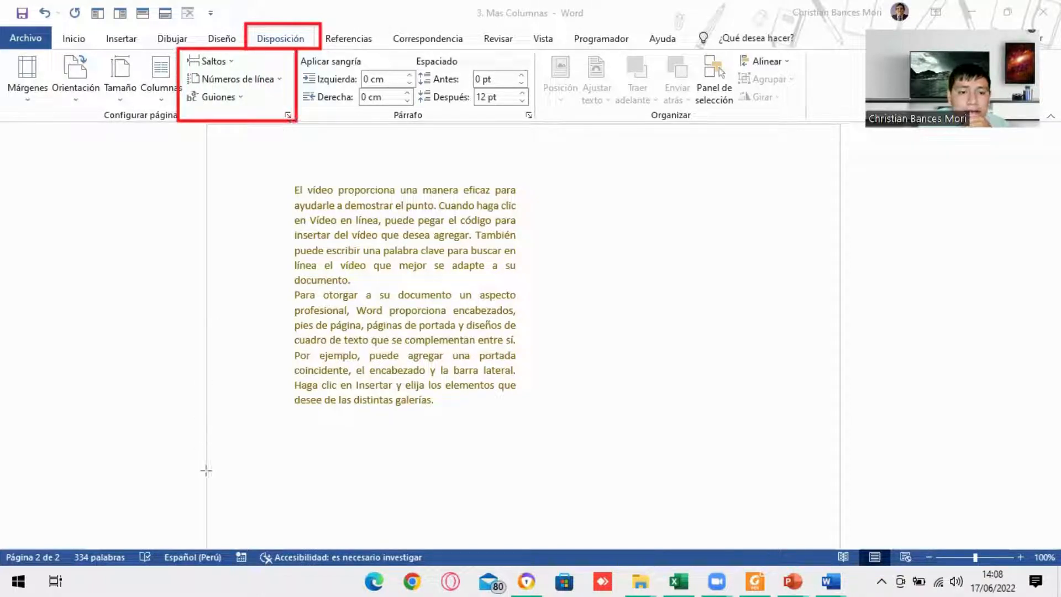
pyautogui.moveTo(221, 12); pyautogui.dragTo(218, 58)
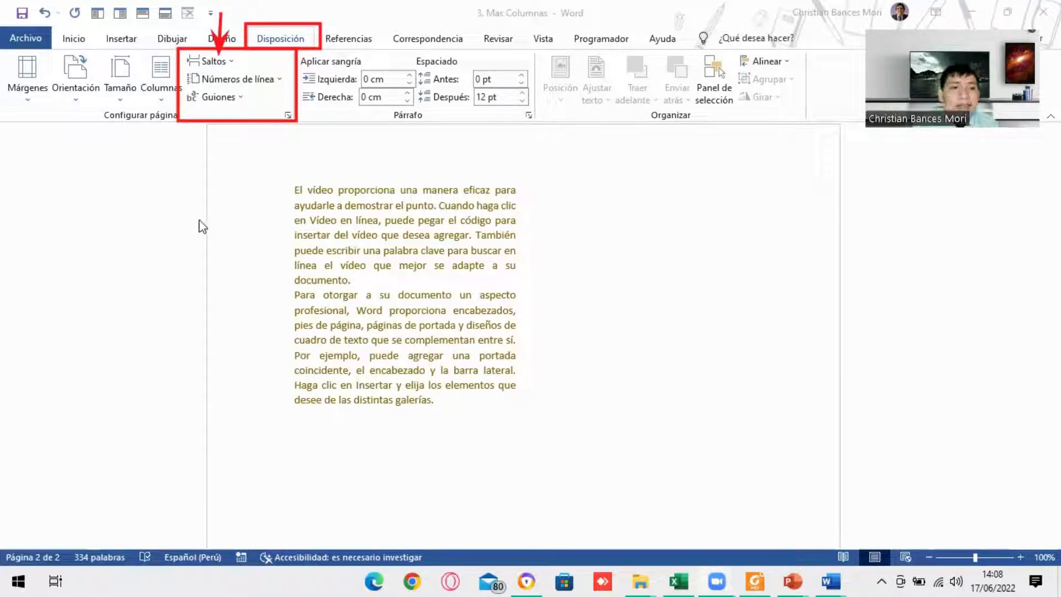
pyautogui.click(230, 61)
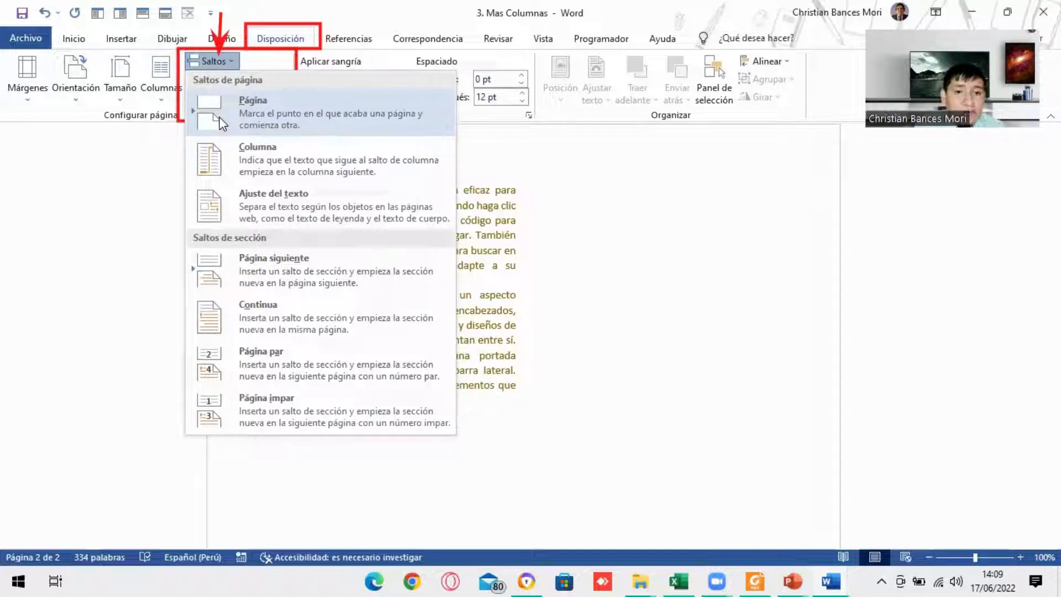
pyautogui.click(584, 332)
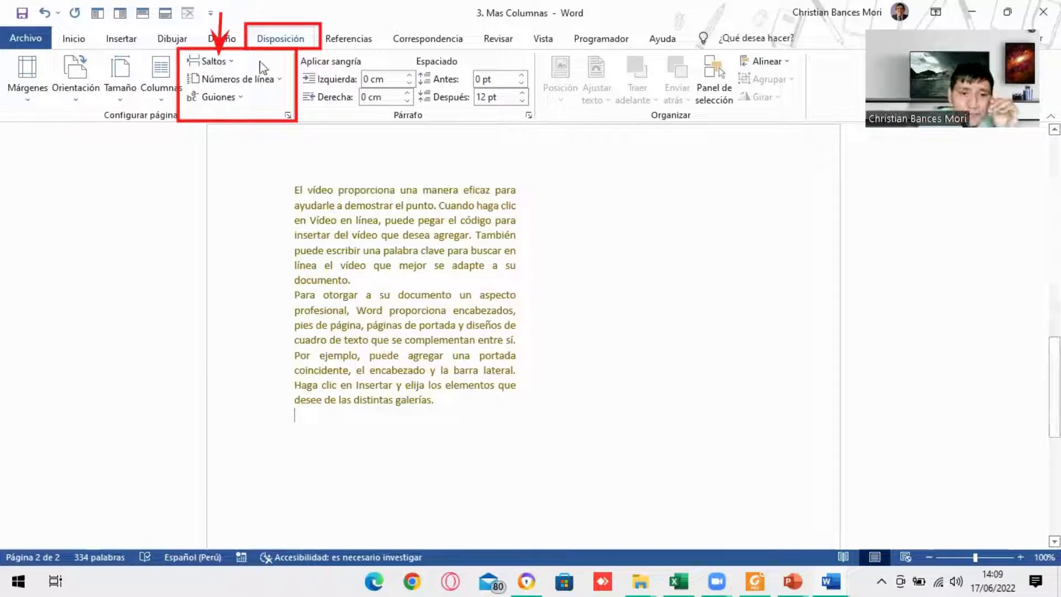
# Insert a column break (Columna) below the second sample paragraph in the first column.
pyautogui.click(230, 56)
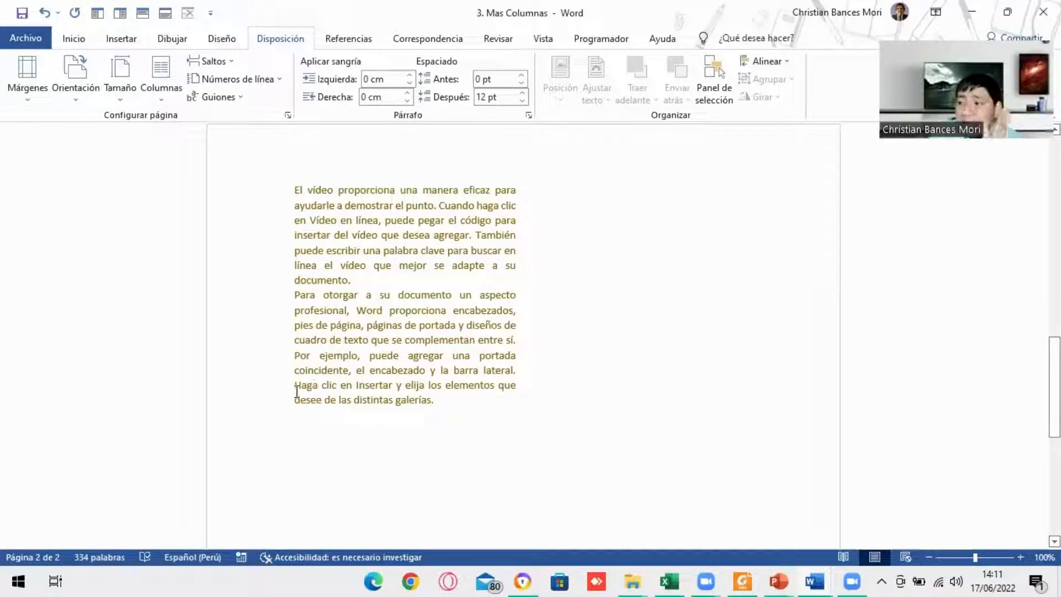
pyautogui.press('Return')
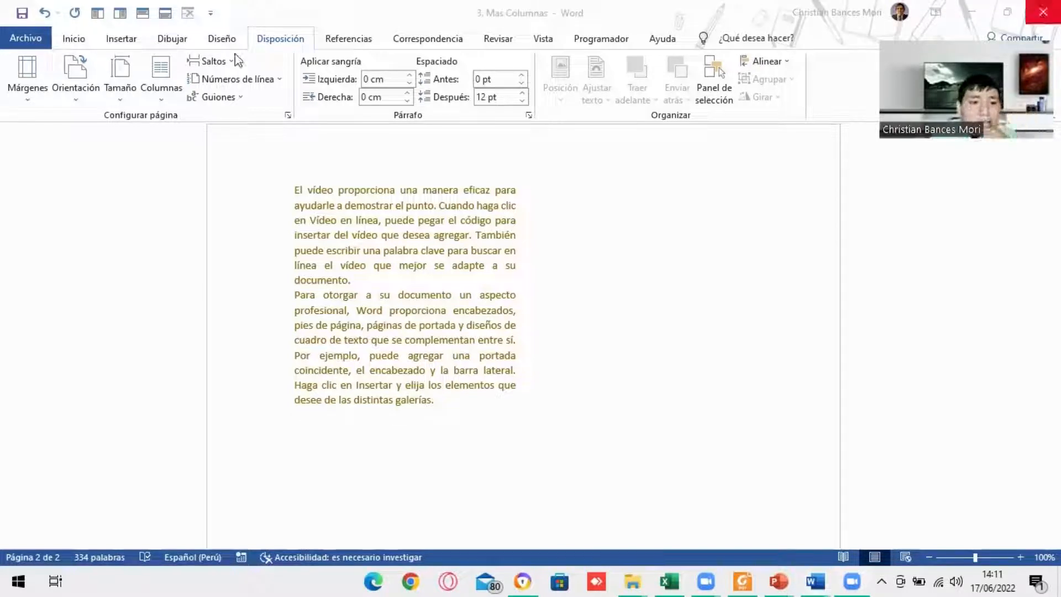
pyautogui.click(214, 61)
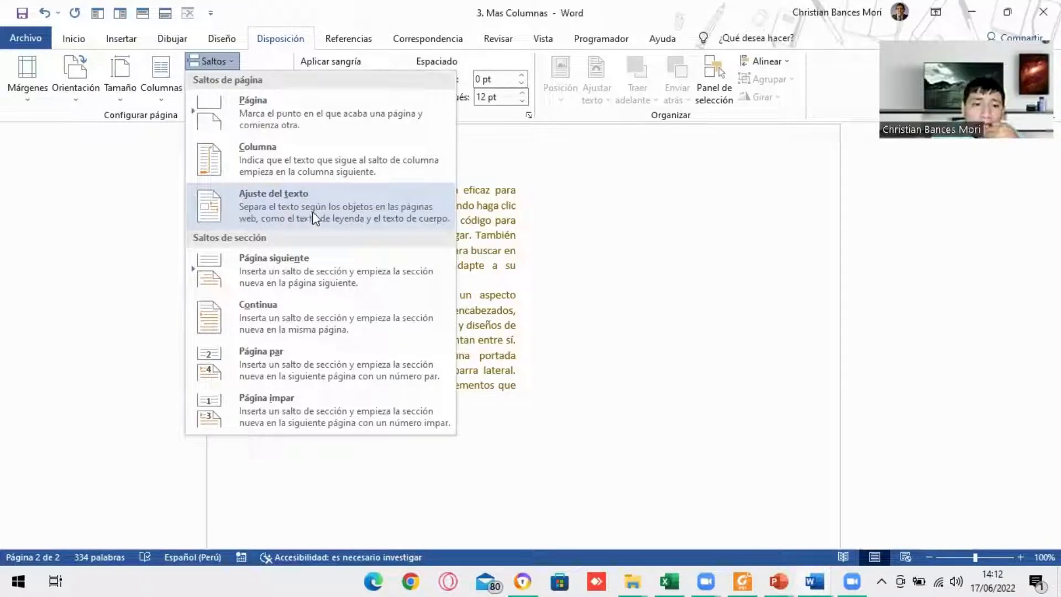
pyautogui.click(289, 150)
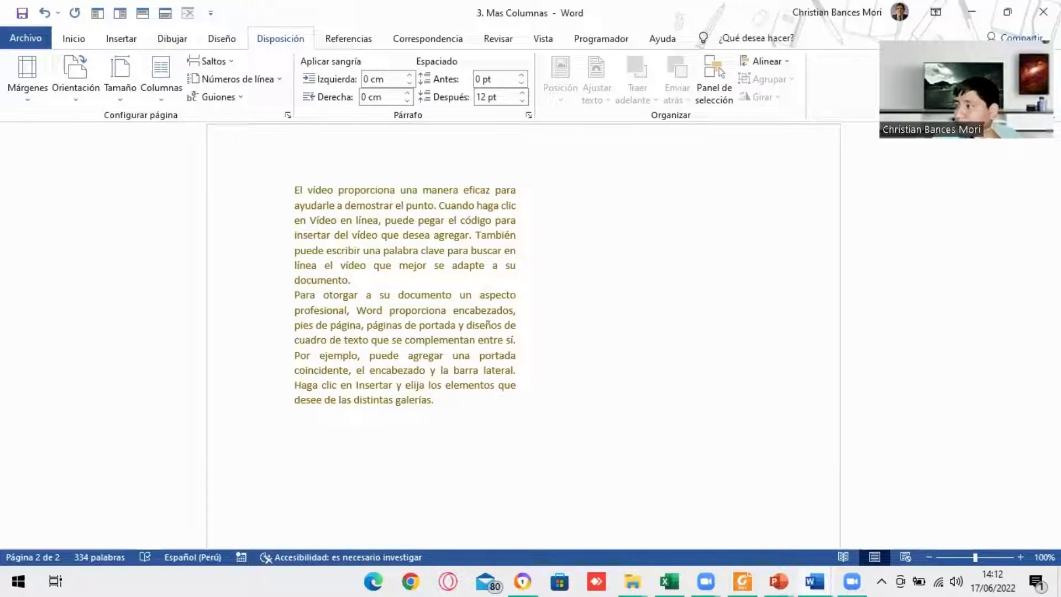
# Switch to the PowerPoint slideshow, review the slides on column breaks, continuous section breaks and writing in a column, and return to Word.
pyautogui.hotkey('alt', 'Tab')
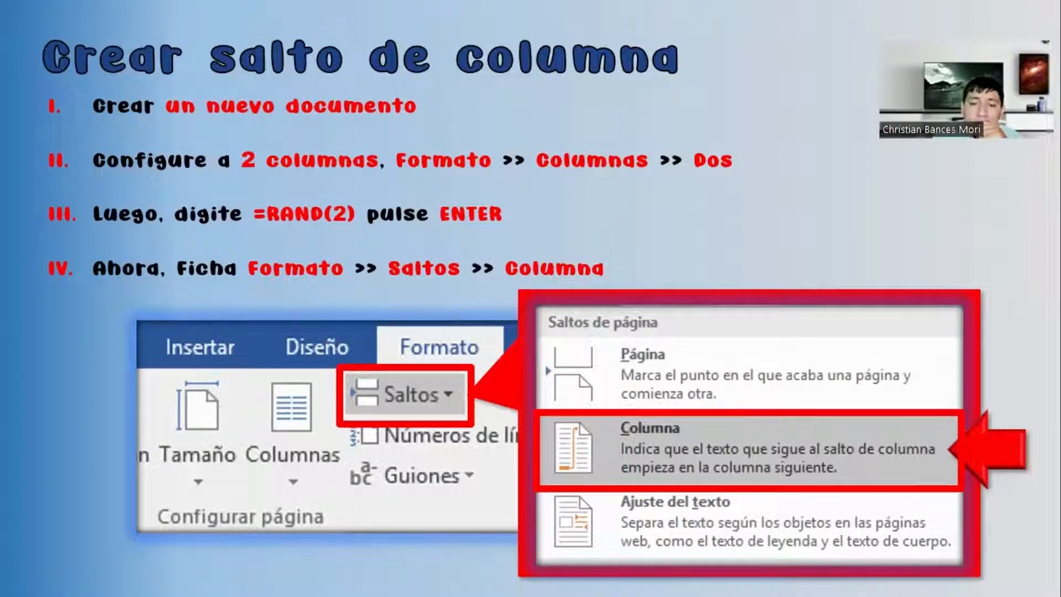
pyautogui.press('Right')
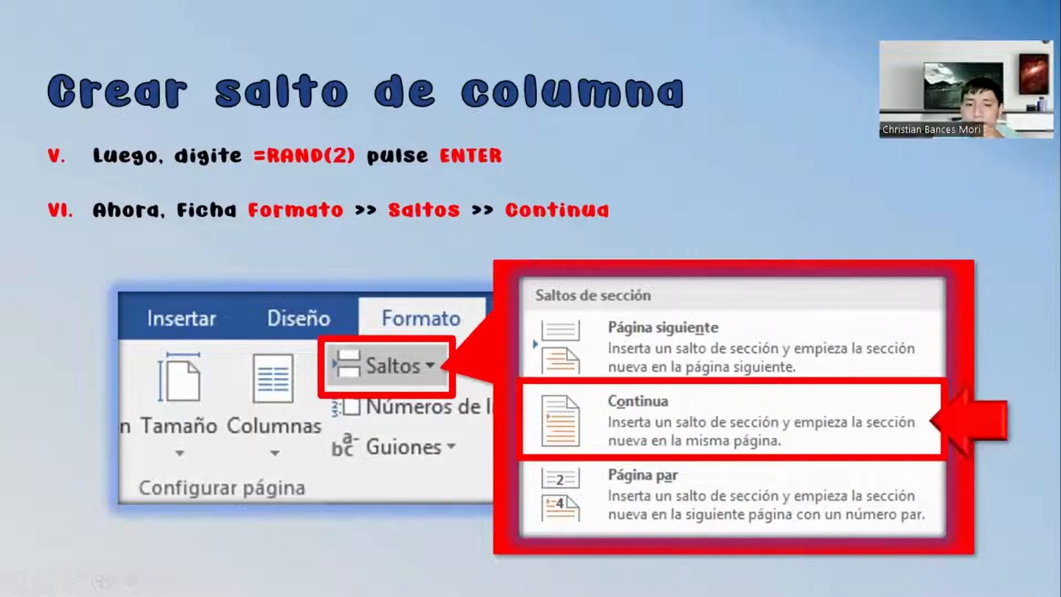
pyautogui.press('Right')
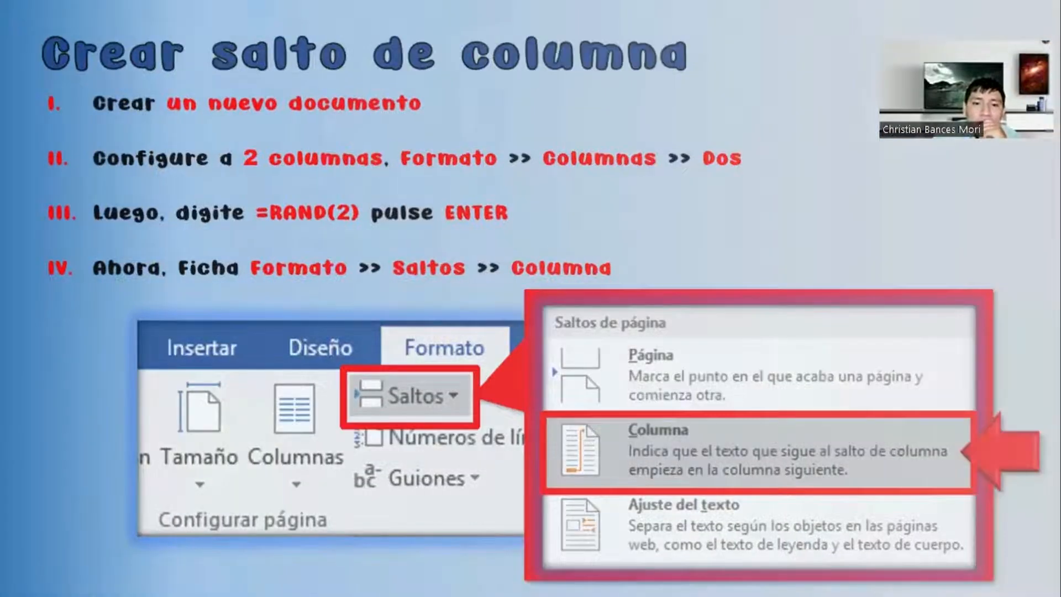
pyautogui.press('Right')
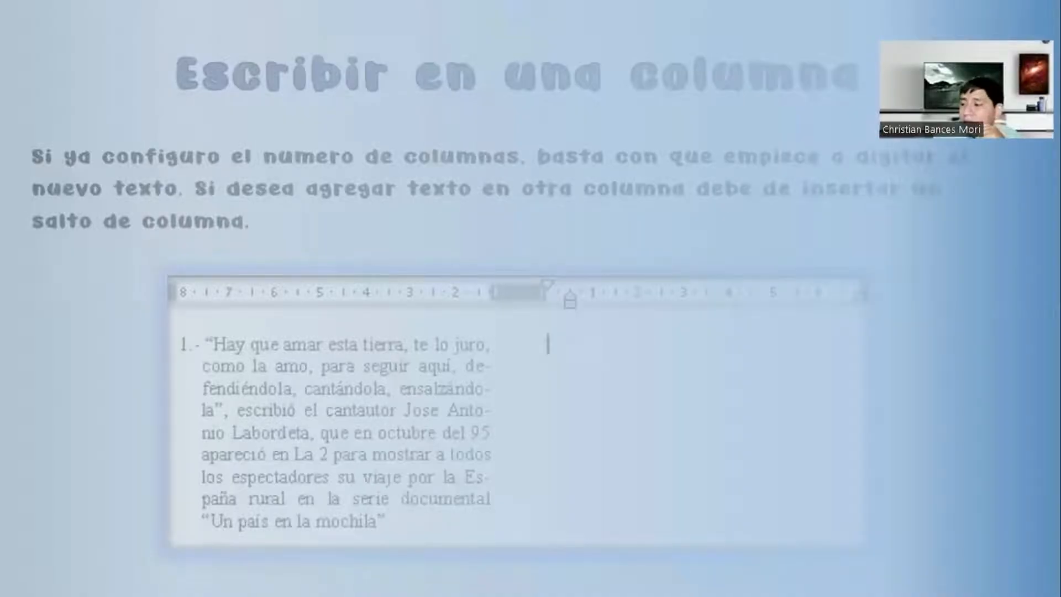
pyautogui.press('Right')
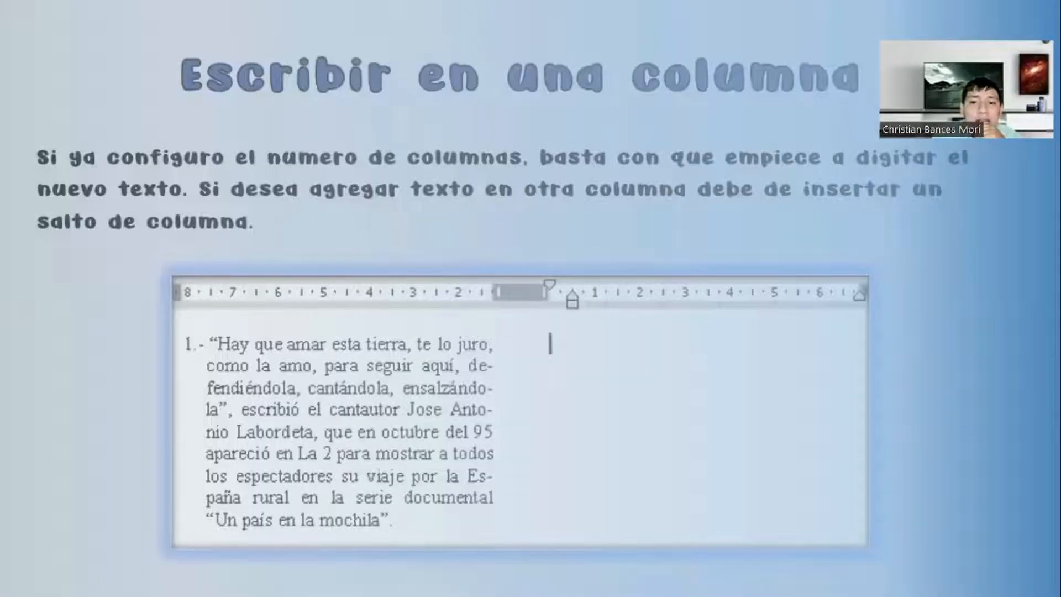
pyautogui.press('Right')
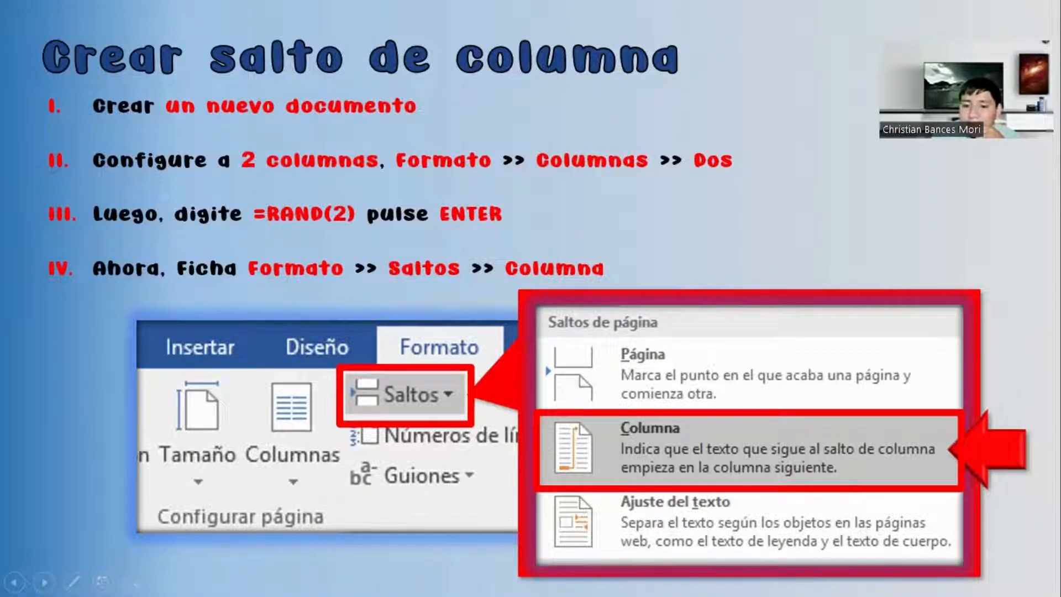
pyautogui.press('super')
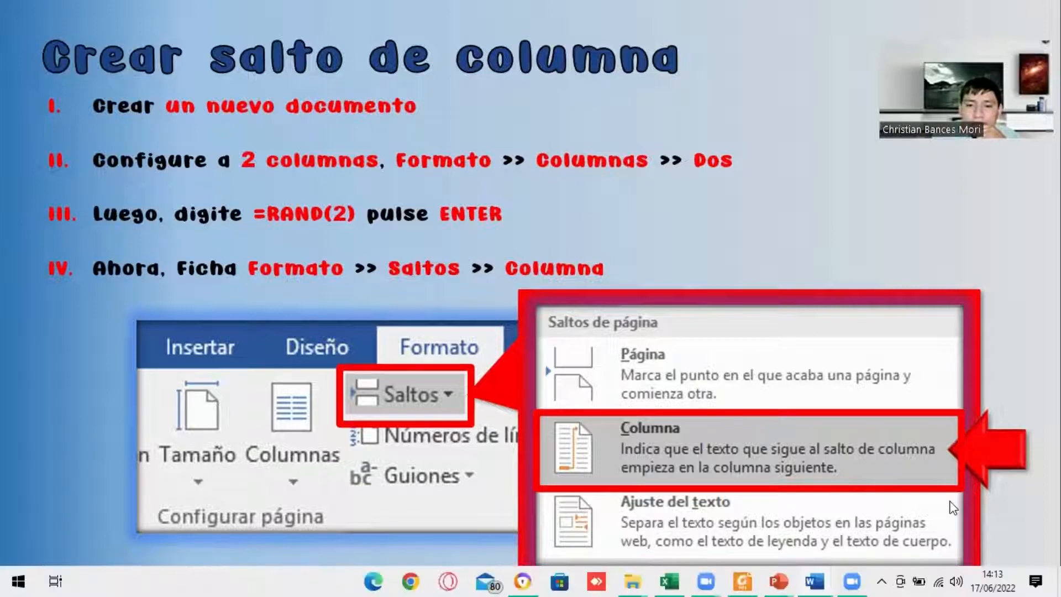
pyautogui.click(815, 581)
pyautogui.click(953, 508)
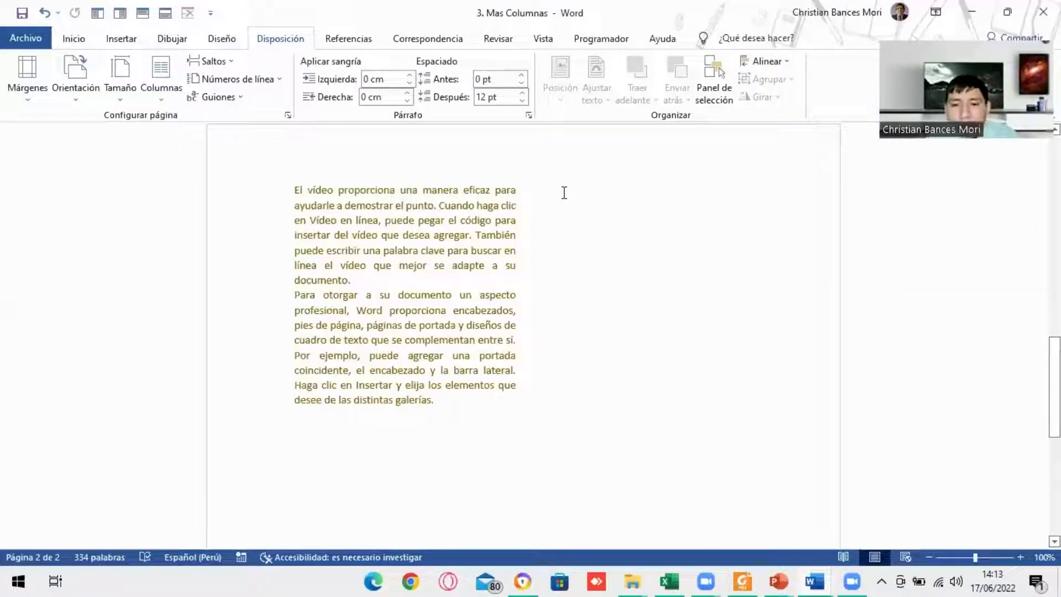
# Generate three sample paragraphs in the second column of page 2 with =rand(3).
pyautogui.click(563, 192)
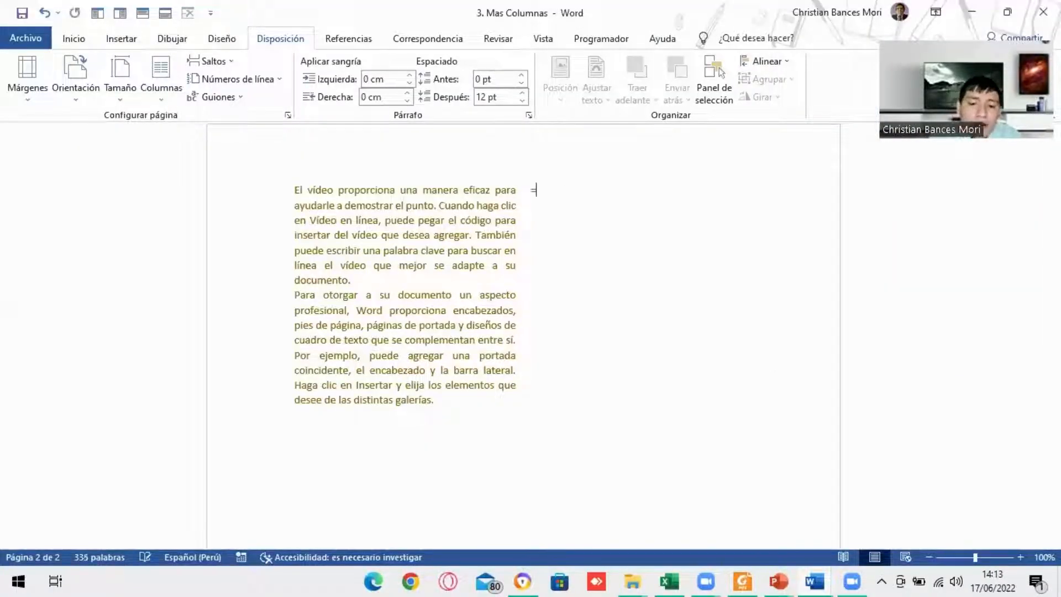
pyautogui.write('=rand()')
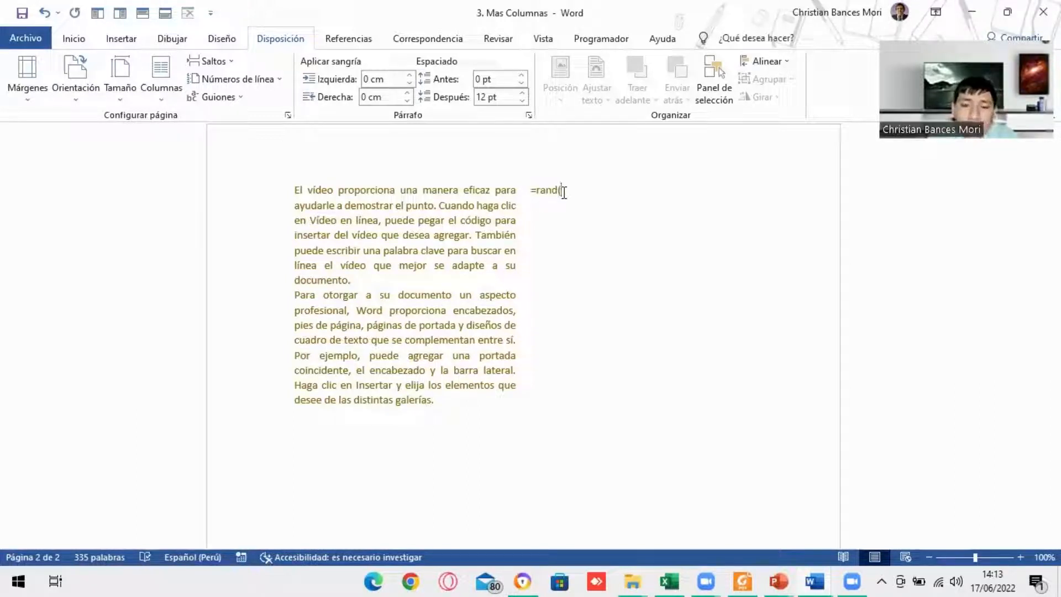
pyautogui.write('3')
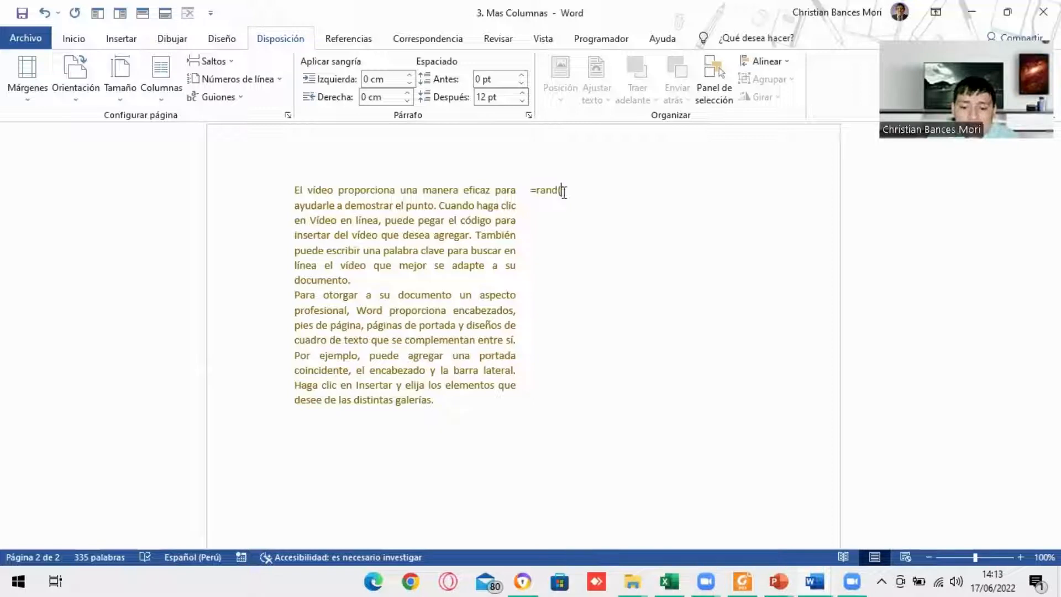
pyautogui.write(')')
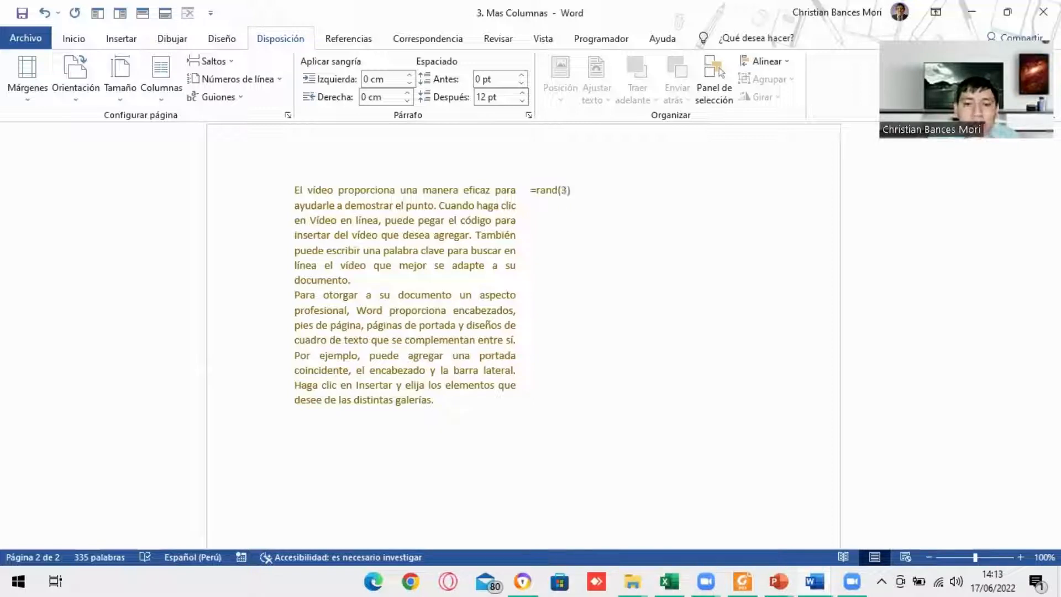
pyautogui.press('Return')
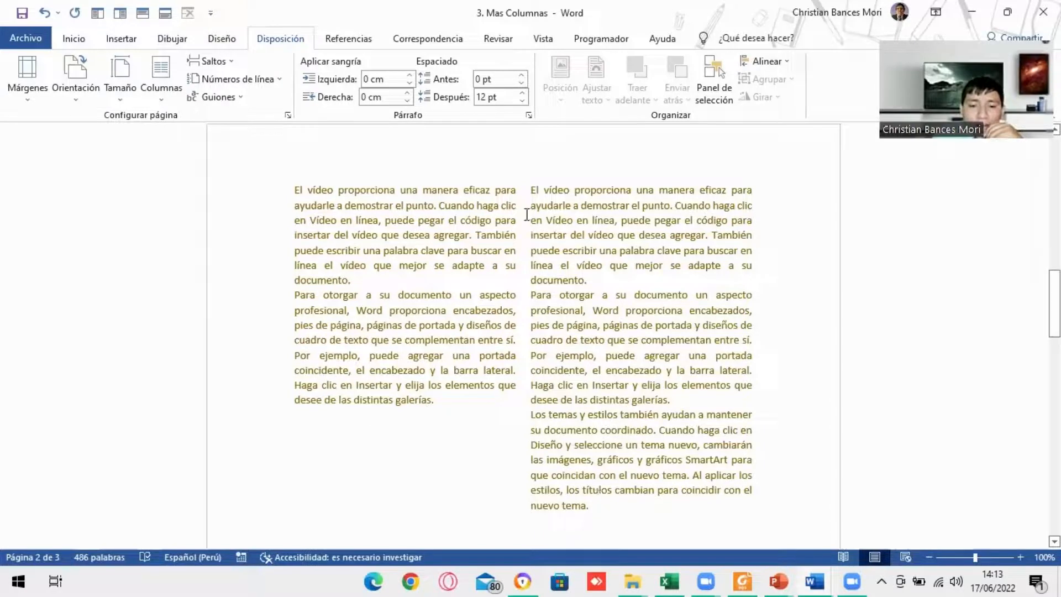
# Color the three sample paragraphs in the second column red.
pyautogui.keyDown('shift'); pyautogui.click(531, 191); pyautogui.keyUp('shift')
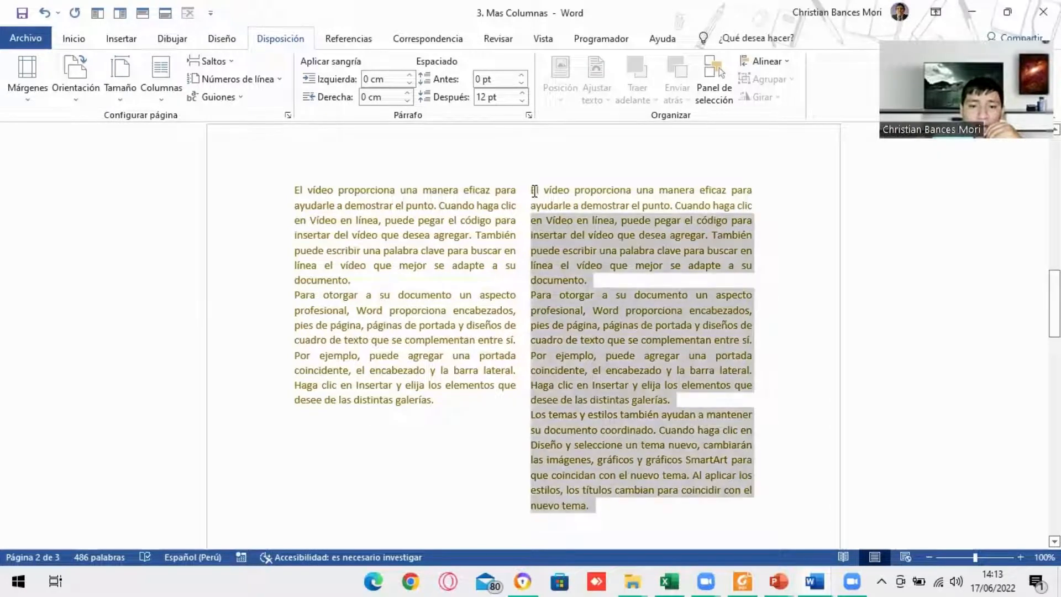
pyautogui.click(74, 38)
pyautogui.click(333, 91)
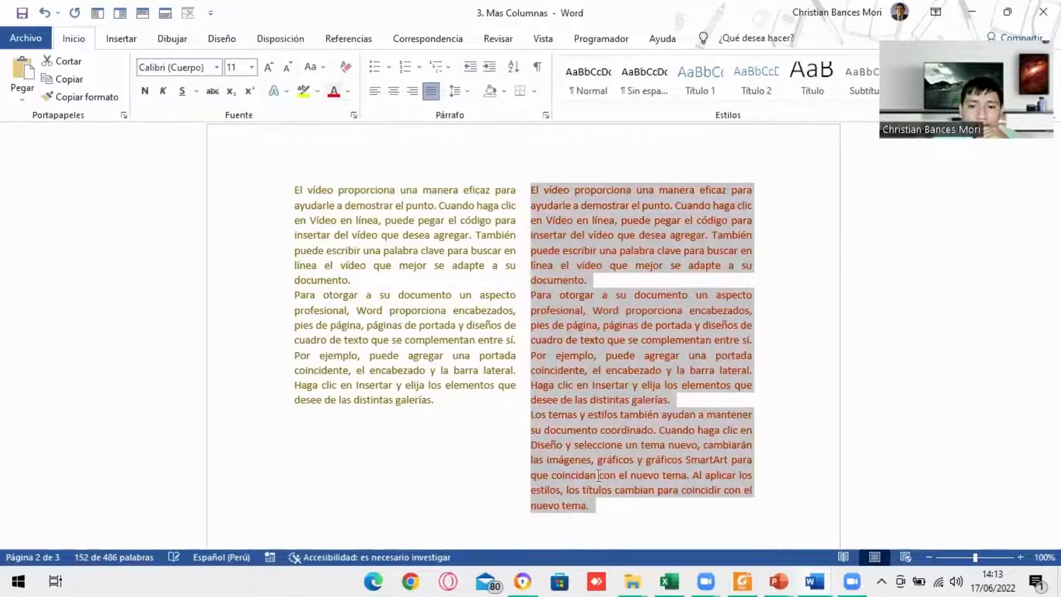
pyautogui.scroll(-2, 599, 475)
pyautogui.click(533, 457)
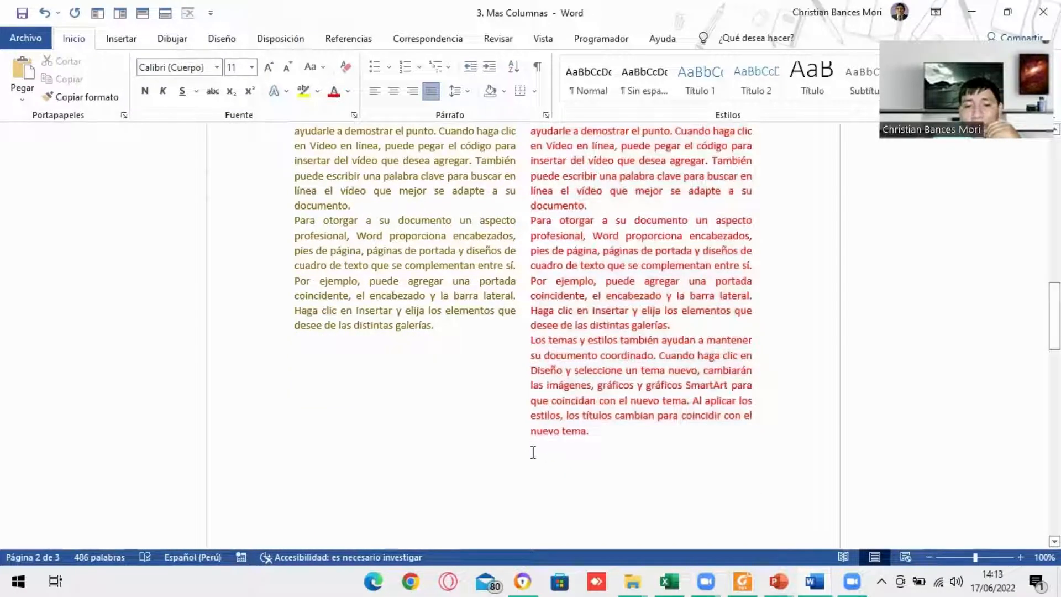
pyautogui.scroll(1, 534, 452)
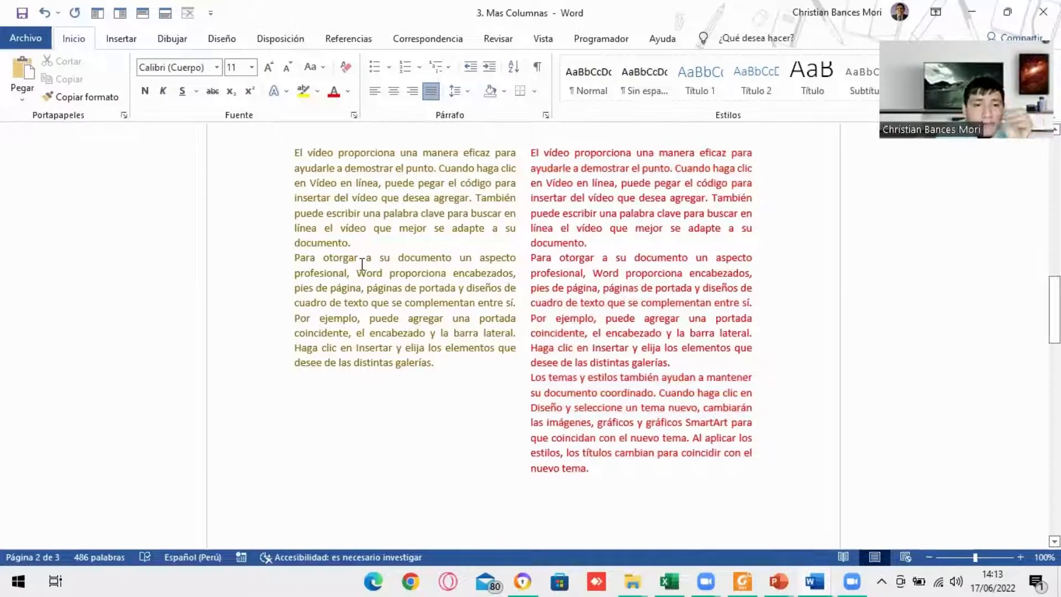
# Undo the red color and the generated paragraphs in the second column, and generate two sample paragraphs there with =rand(2).
pyautogui.click(48, 15)
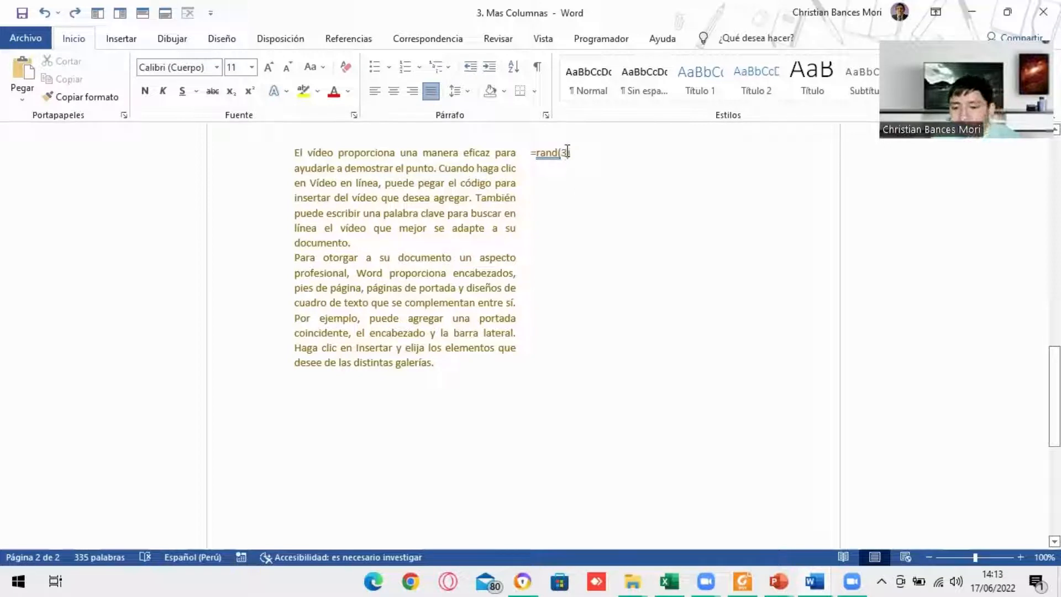
pyautogui.press('BackSpace')
pyautogui.write('2')
pyautogui.press('Return')
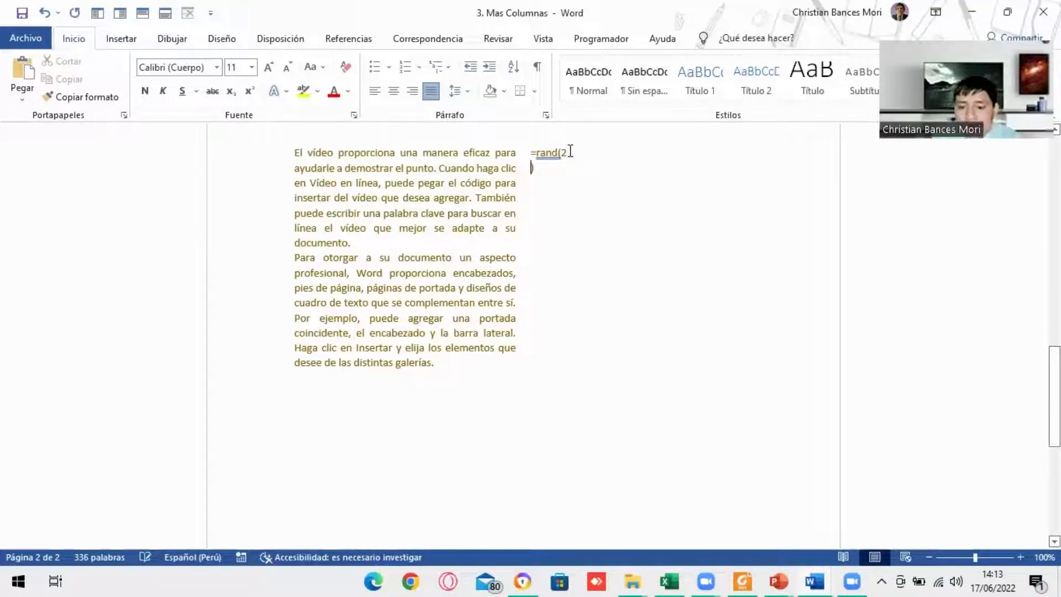
pyautogui.press('BackSpace')
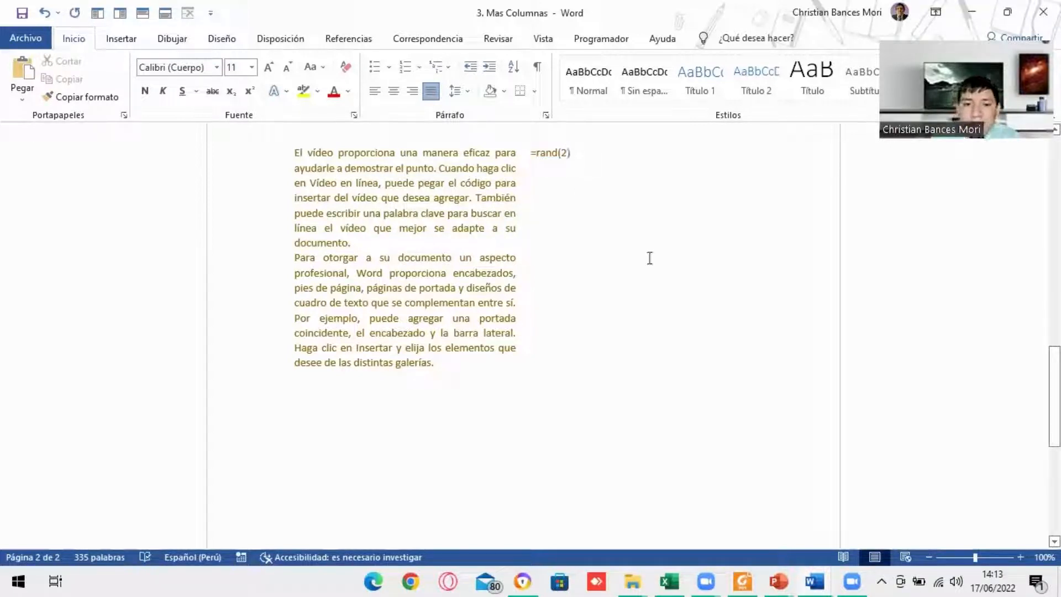
pyautogui.press('Return')
# Color the two sample paragraphs in the second column red and place the cursor below them.
pyautogui.moveTo(675, 358); pyautogui.dragTo(533, 153)
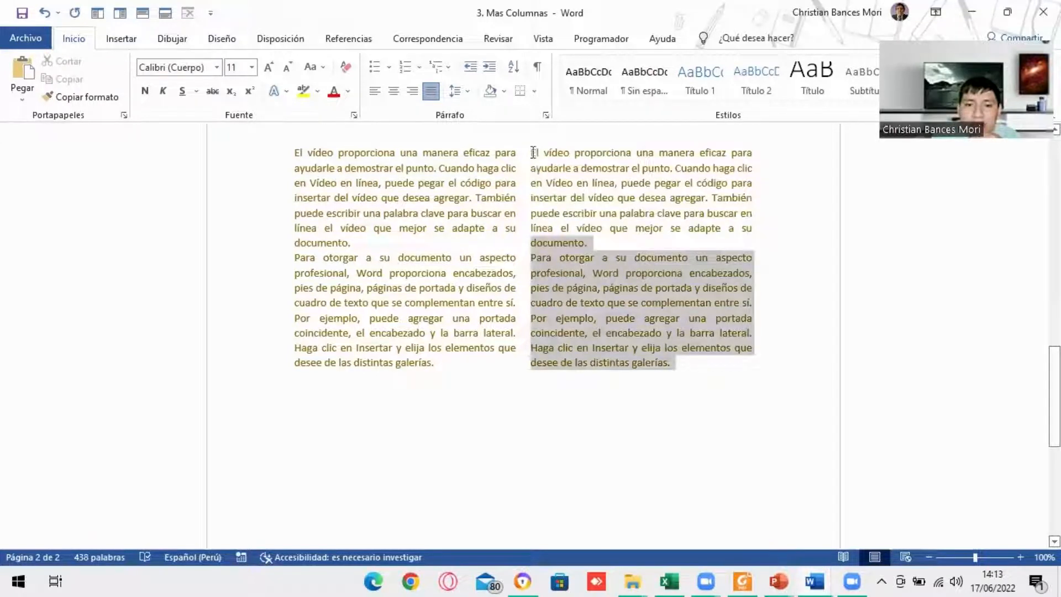
pyautogui.click(335, 91)
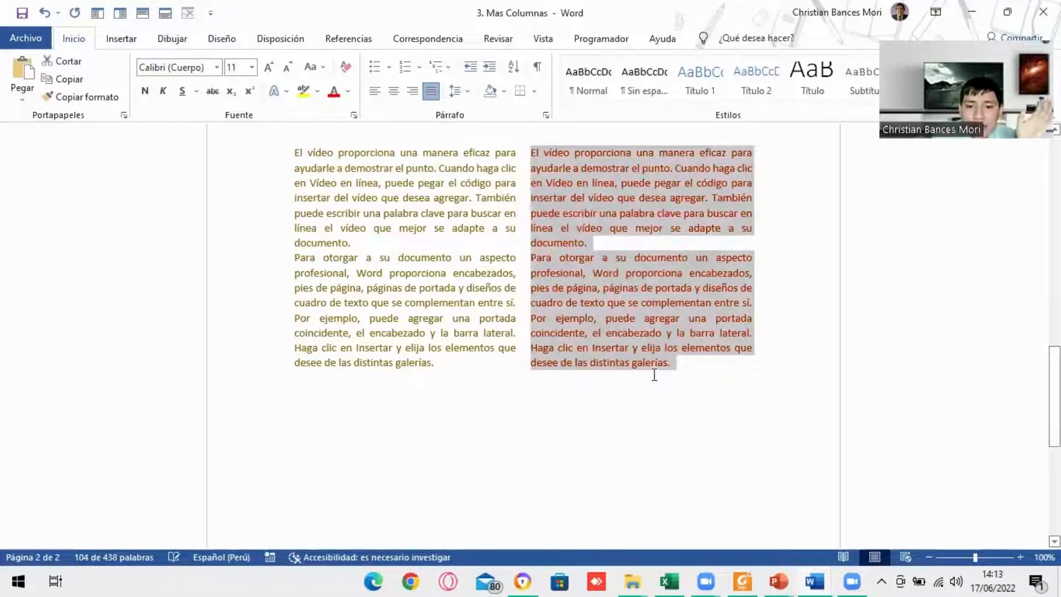
pyautogui.click(557, 387)
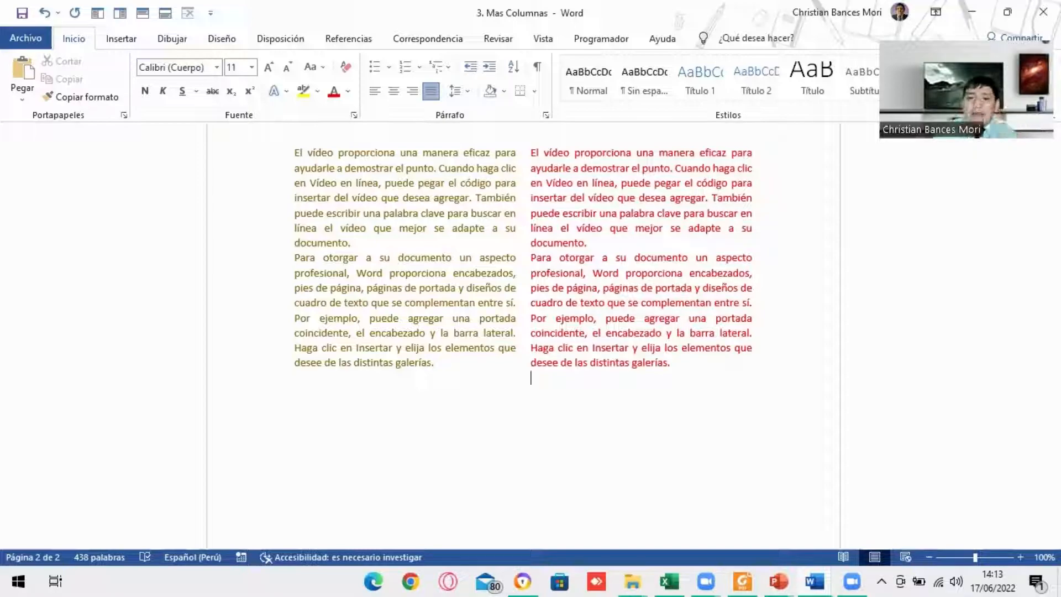
# Switch to the PowerPoint slideshow, review the column break steps up to the Continua section break, and return to Word.
pyautogui.hotkey('alt', 'Tab')
pyautogui.press('Right')
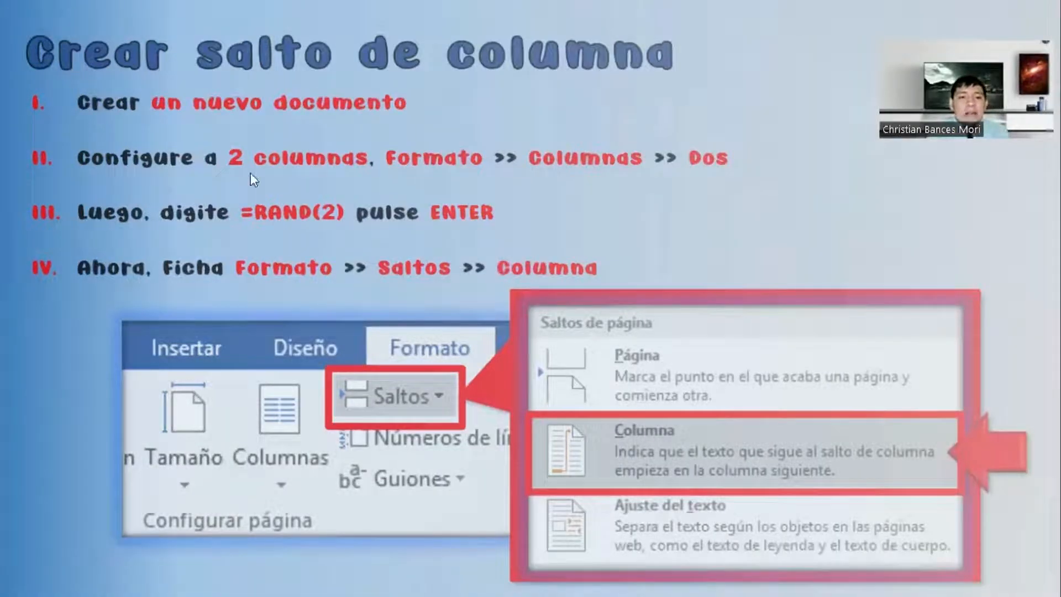
pyautogui.click(279, 155)
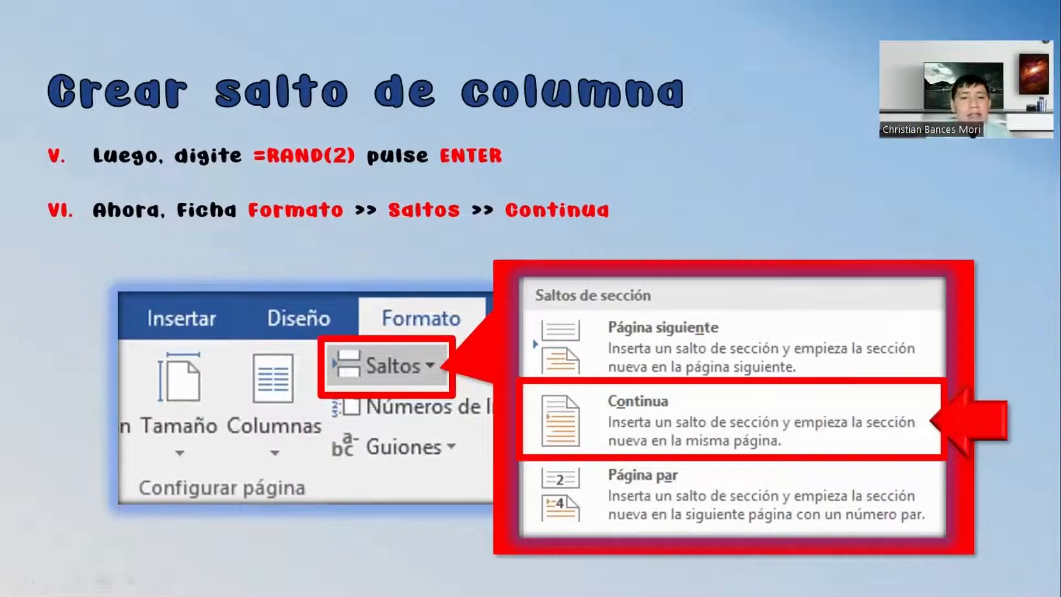
pyautogui.press('Right')
pyautogui.press('Right')
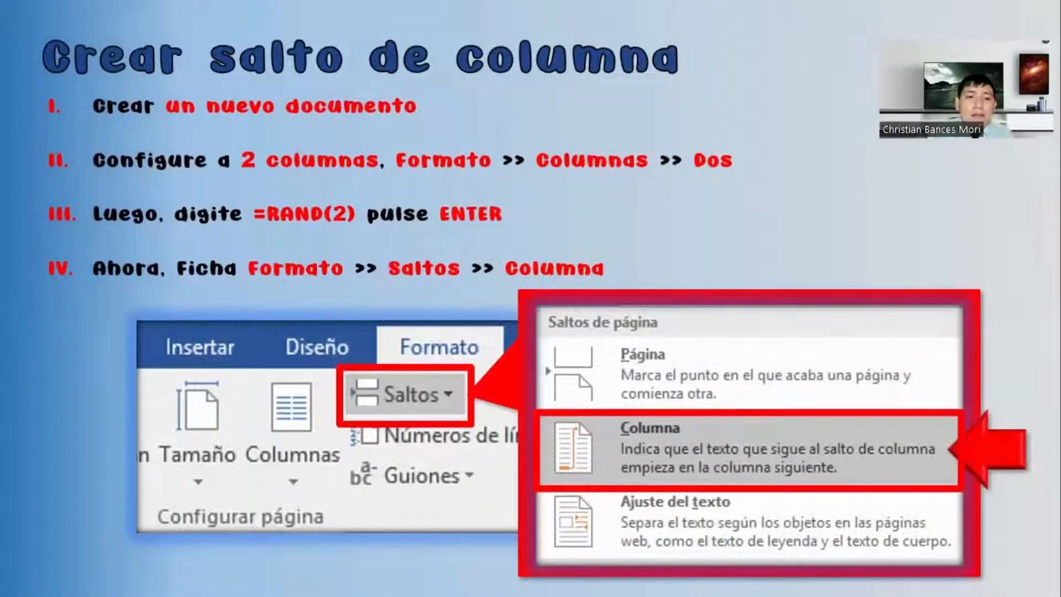
pyautogui.press('Right')
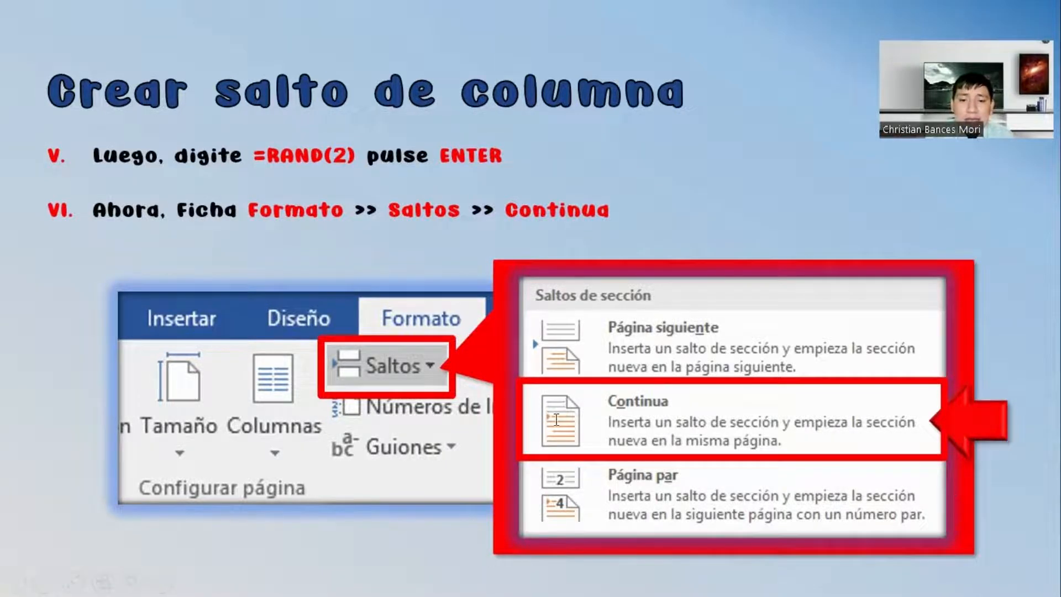
pyautogui.hotkey('alt', 'Tab')
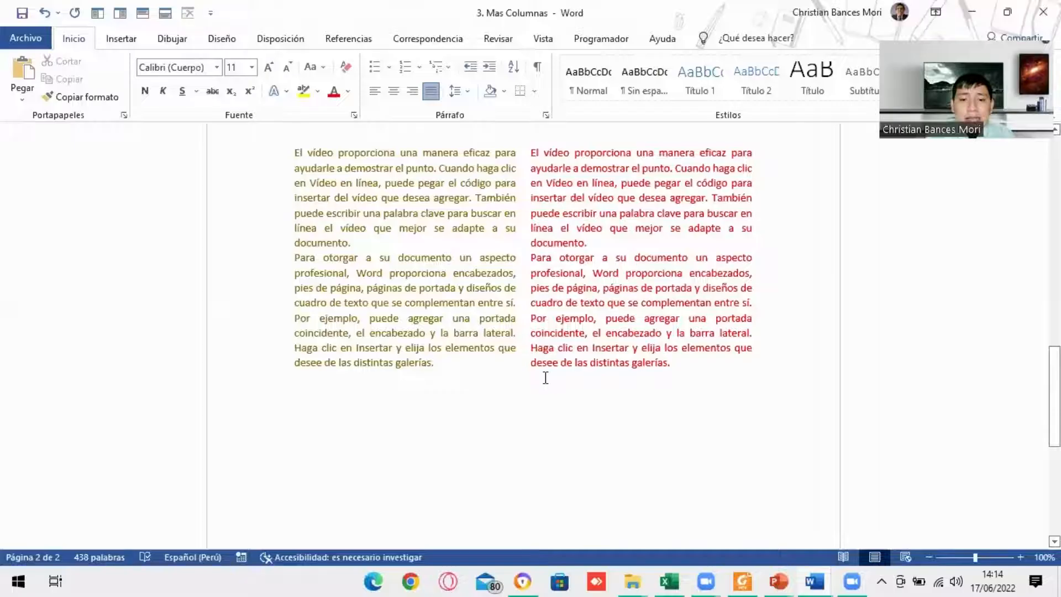
# Insert a column break (Columna) below the red paragraphs in the second column.
pyautogui.click(285, 39)
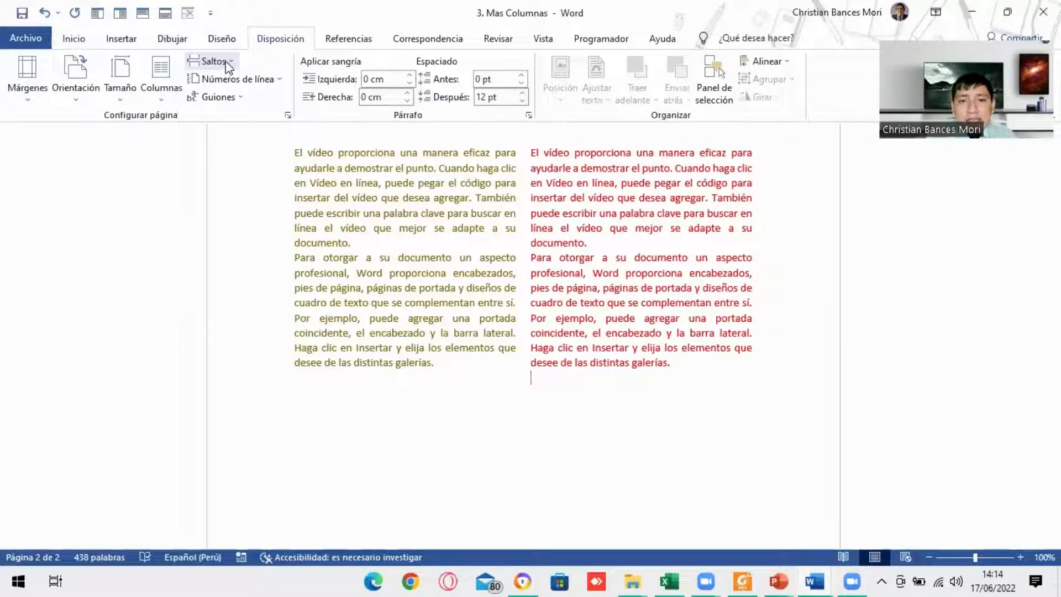
pyautogui.click(221, 62)
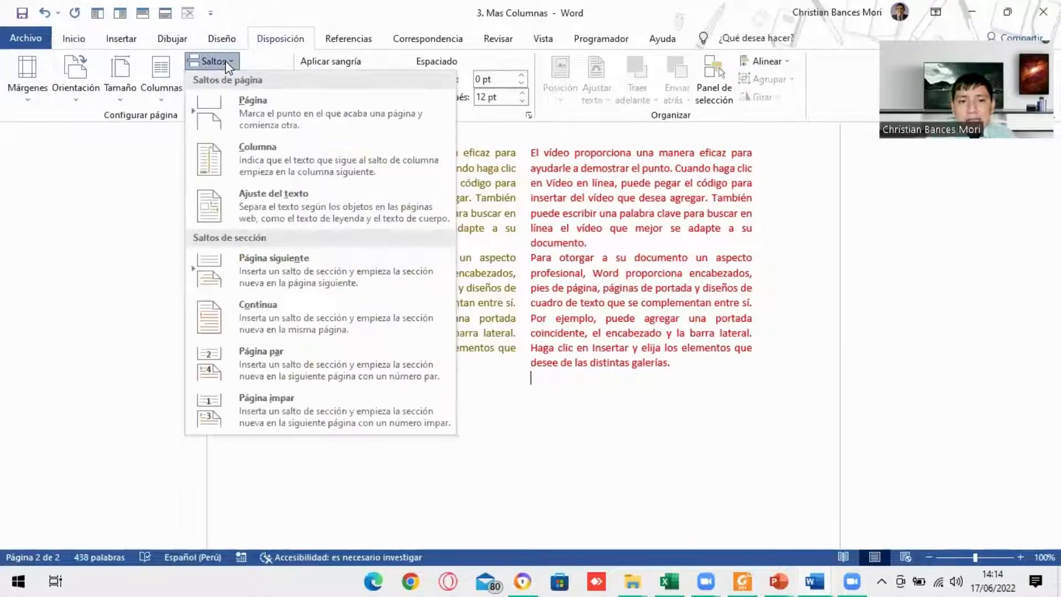
pyautogui.click(269, 159)
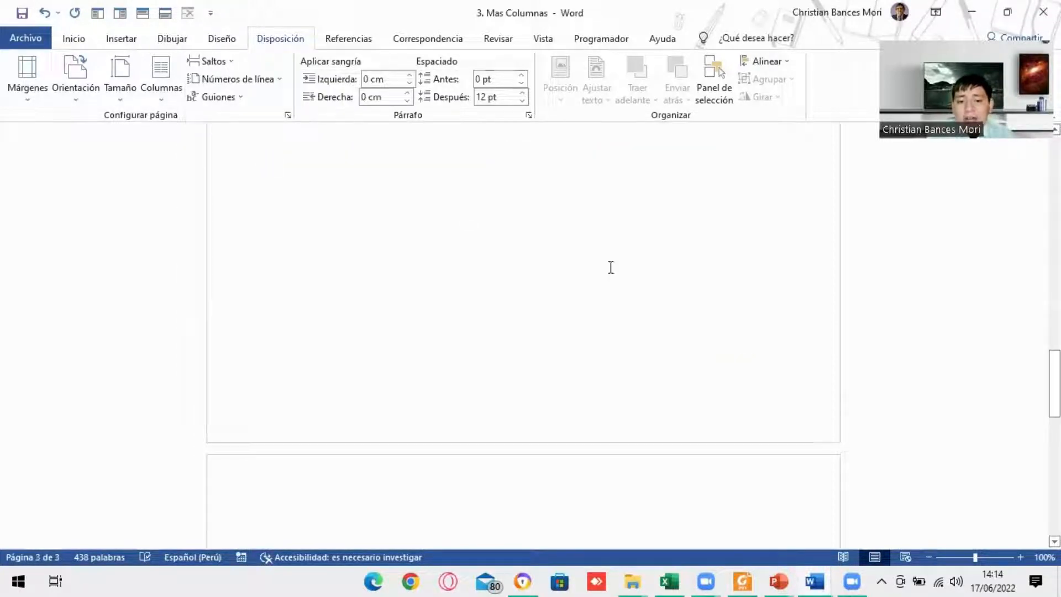
# Examine how the column break affects pages 2 and 3, and undo the break.
pyautogui.scroll(5, 587, 272)
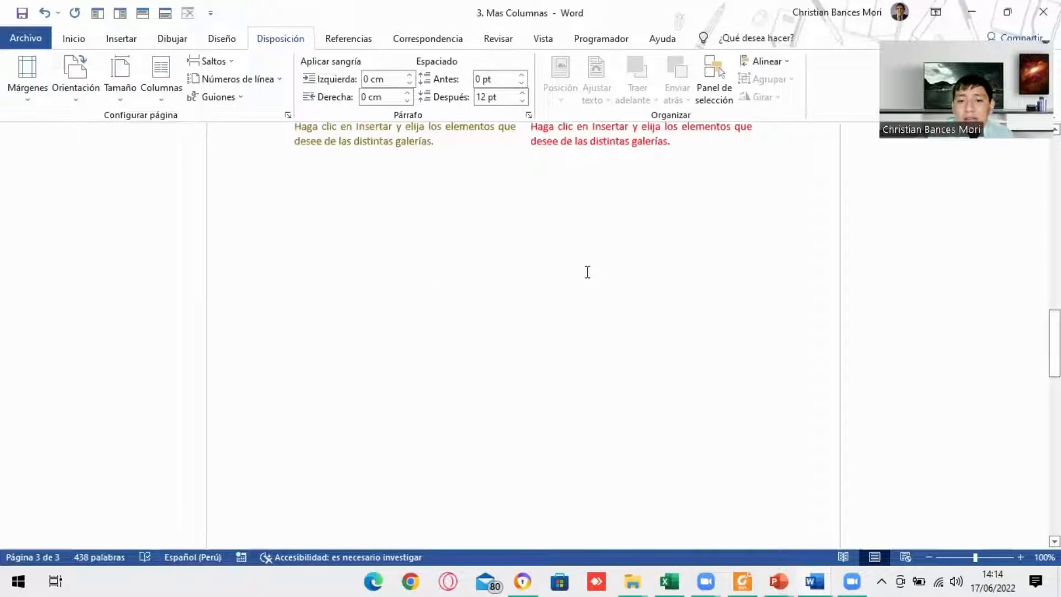
pyautogui.scroll(5, 588, 271)
pyautogui.scroll(-5, 588, 271)
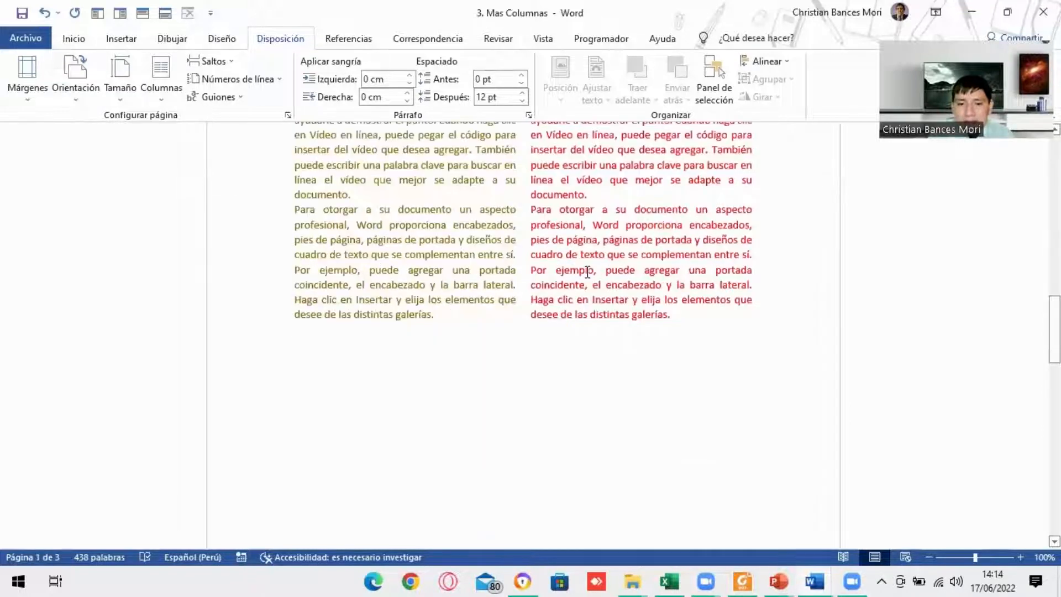
pyautogui.scroll(-3, 385, 421)
pyautogui.scroll(-1, 332, 457)
pyautogui.click(299, 482)
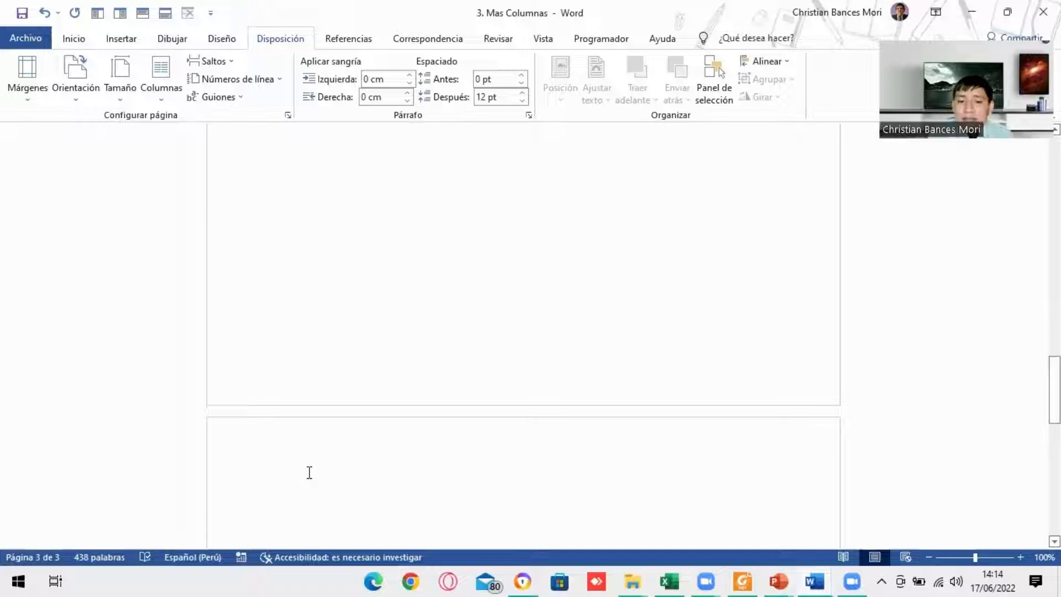
pyautogui.scroll(3, 419, 234)
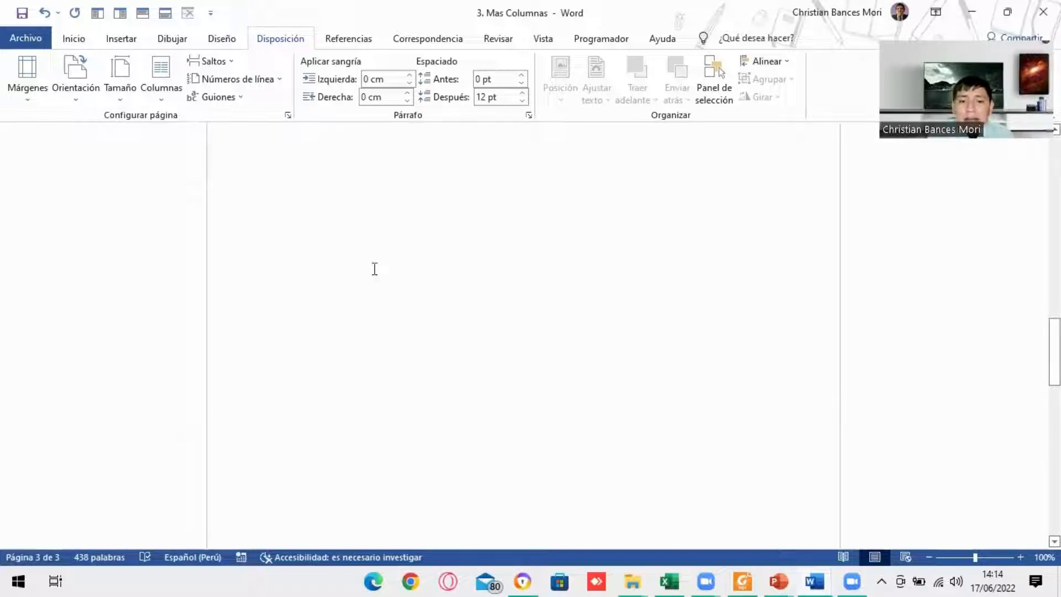
pyautogui.scroll(3, 372, 270)
pyautogui.scroll(-1, 375, 309)
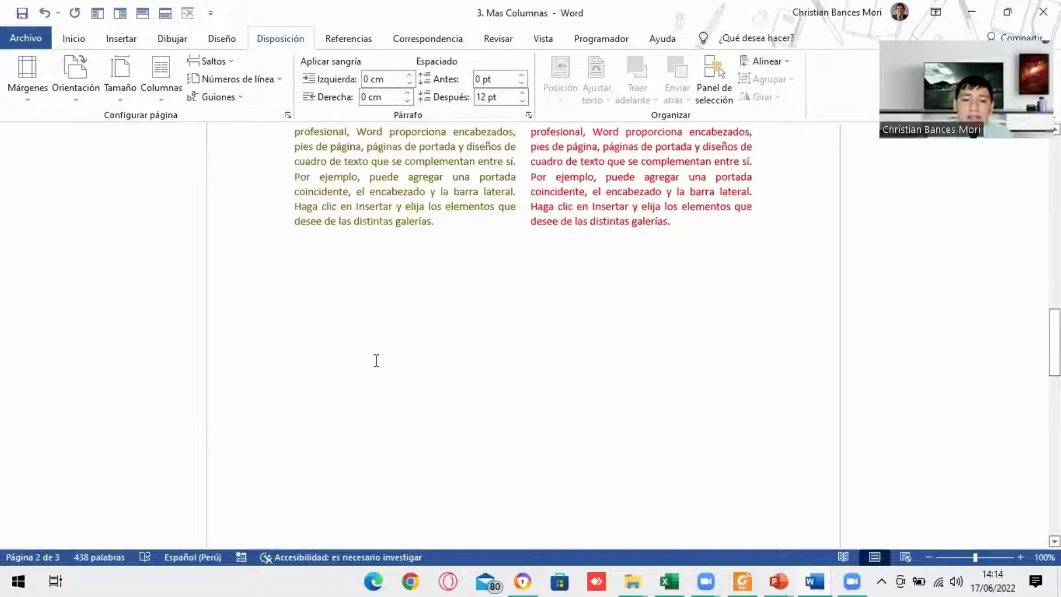
pyautogui.scroll(-3, 362, 363)
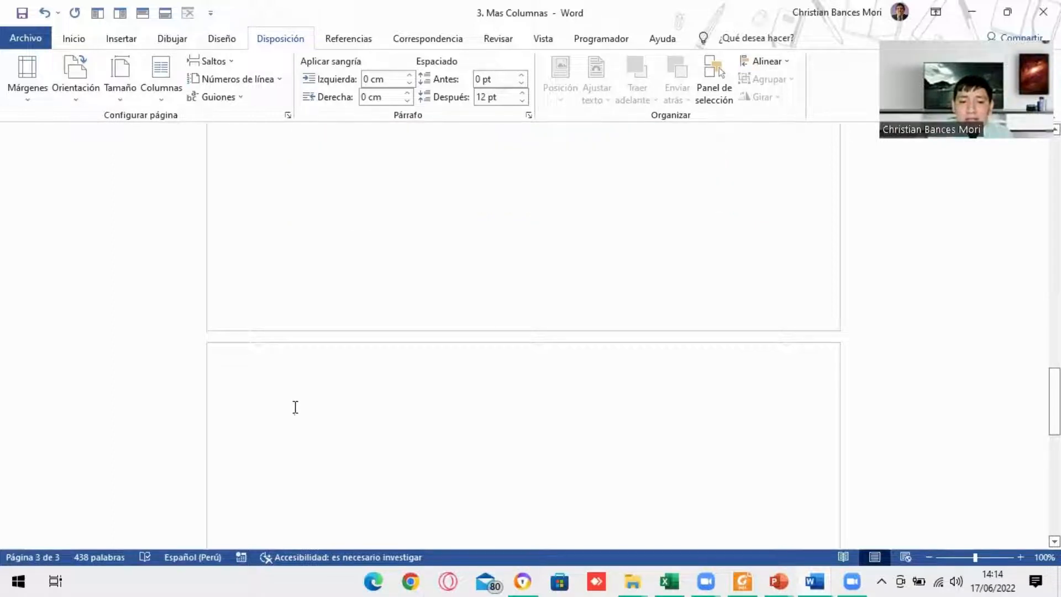
pyautogui.click(58, 15)
pyautogui.click(62, 35)
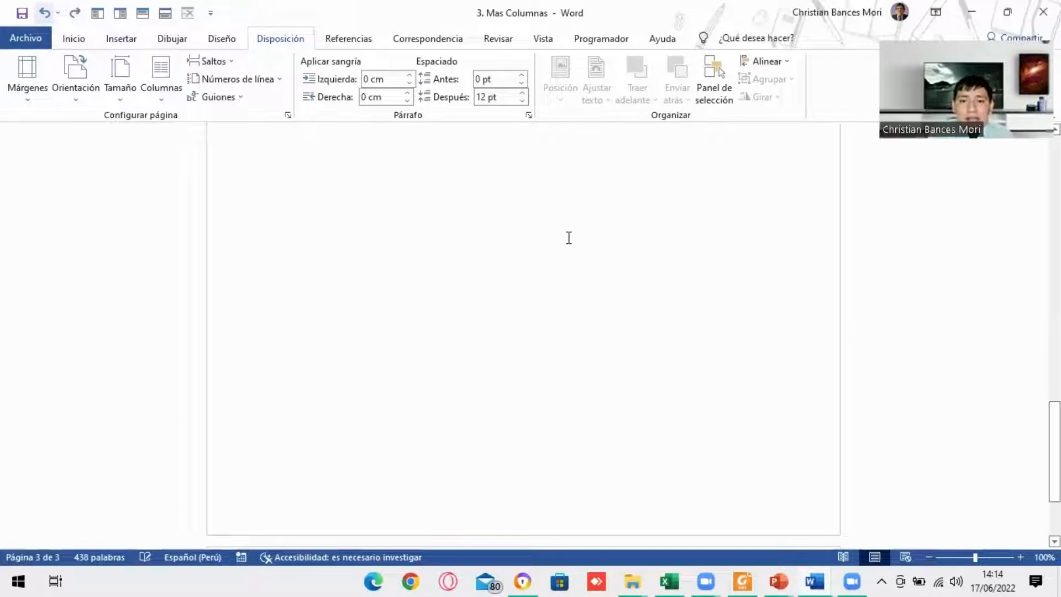
# Insert a continuous section break (Continua) below the red paragraphs in the second column.
pyautogui.click(229, 62)
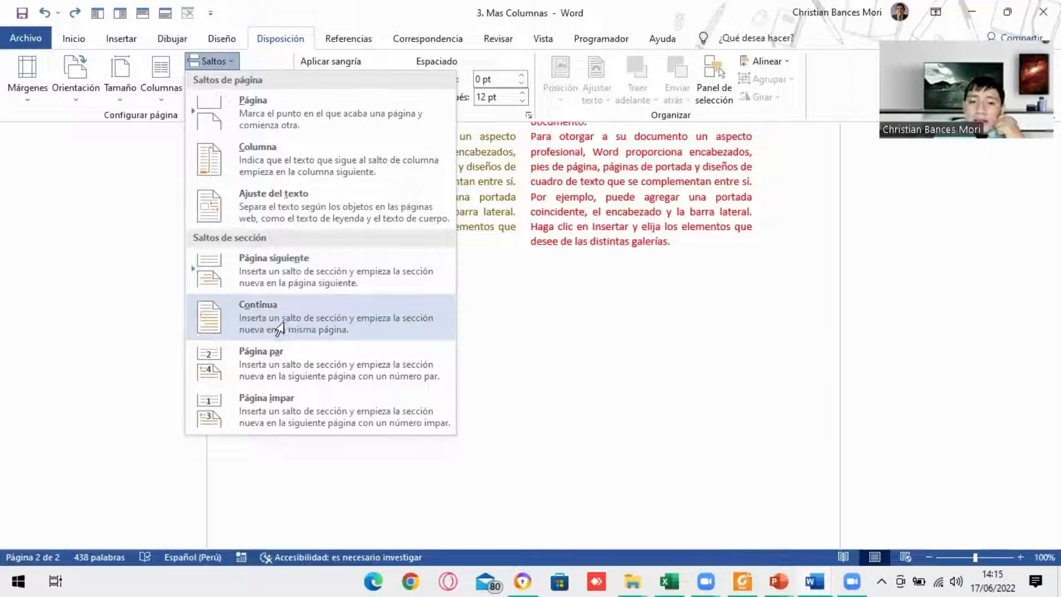
pyautogui.click(299, 308)
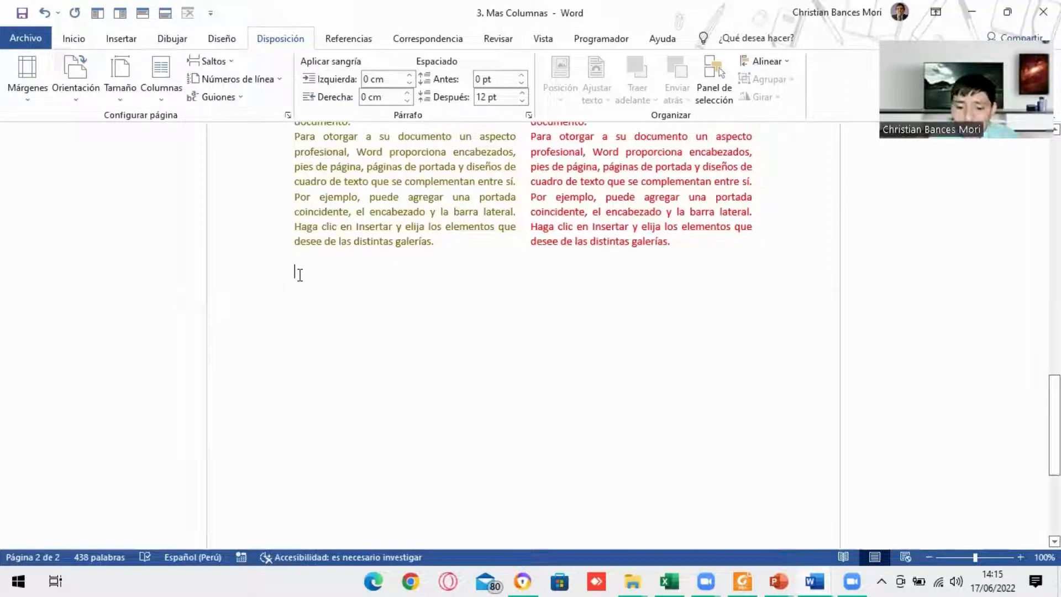
# Enter the sample-text formula =rand(2) below the olive paragraphs, at the start of the new section.
pyautogui.write('=')
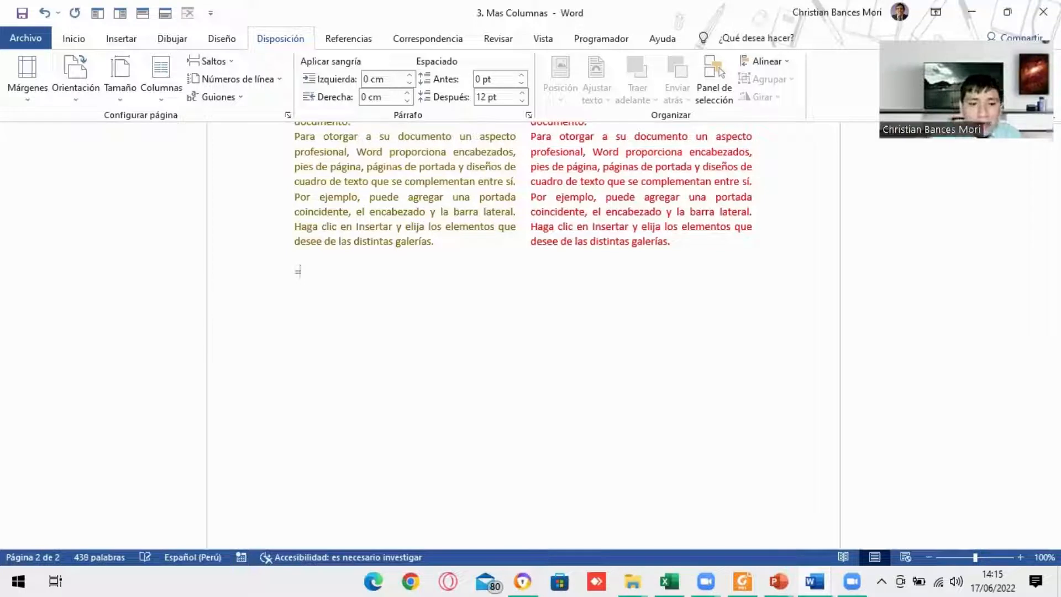
pyautogui.write('rand')
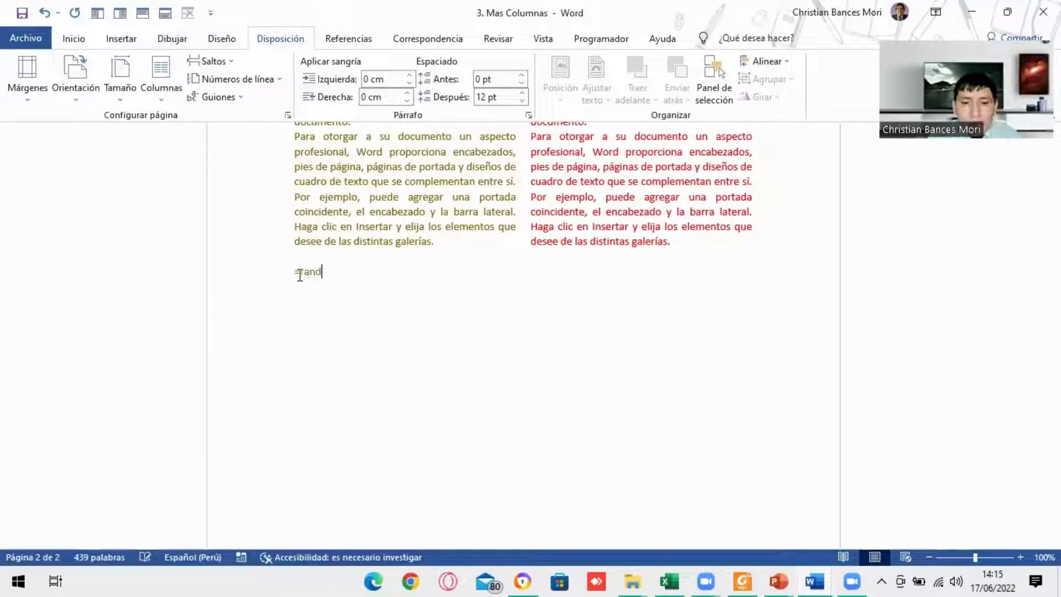
pyautogui.write('(2')
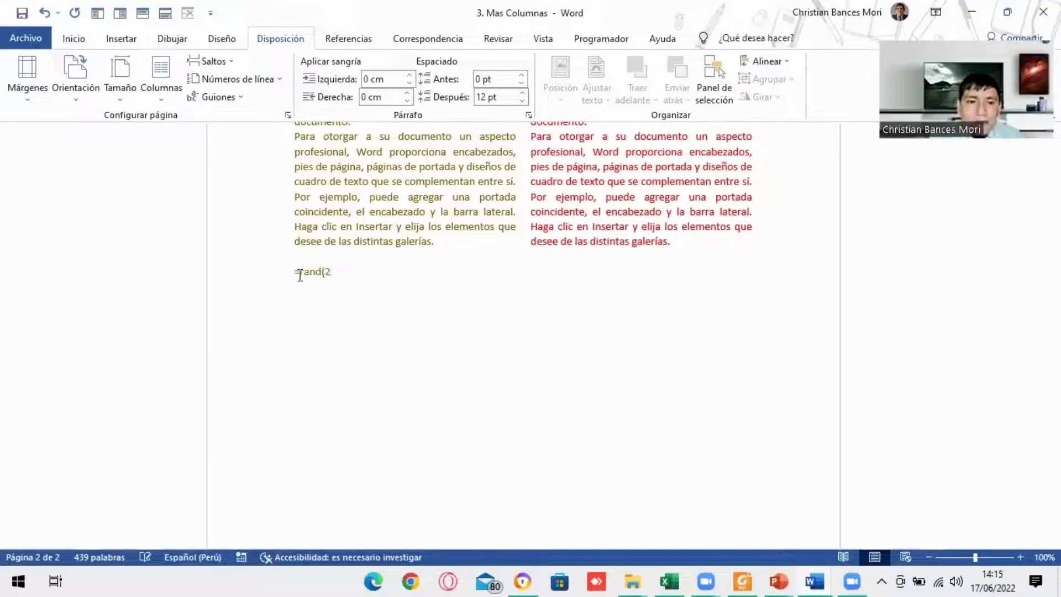
pyautogui.write(')')
# Color the =rand(2) line light blue and generate its sample paragraphs.
pyautogui.tripleClick(294, 272)
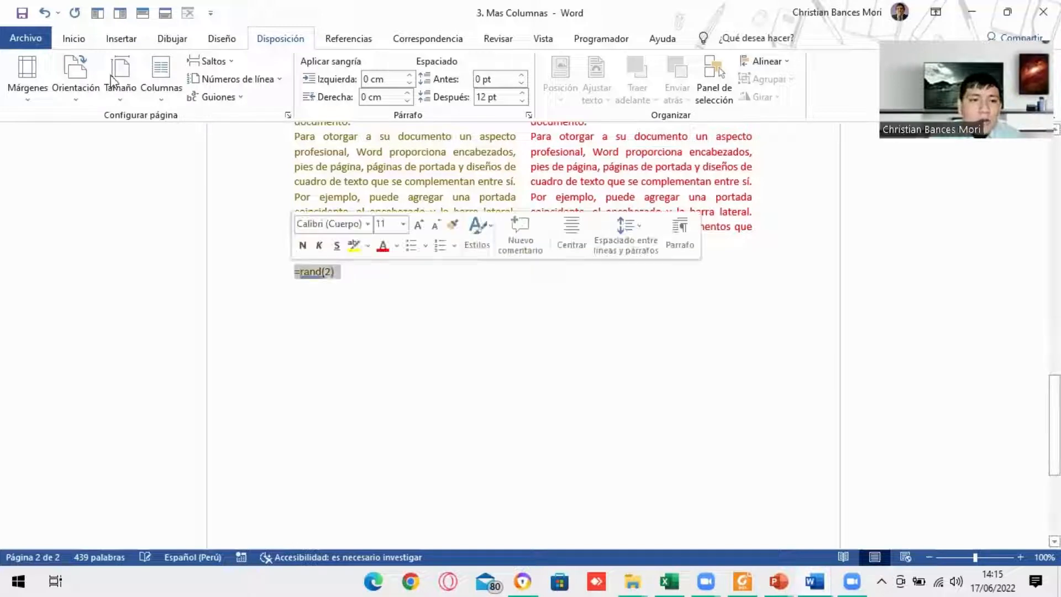
pyautogui.click(73, 39)
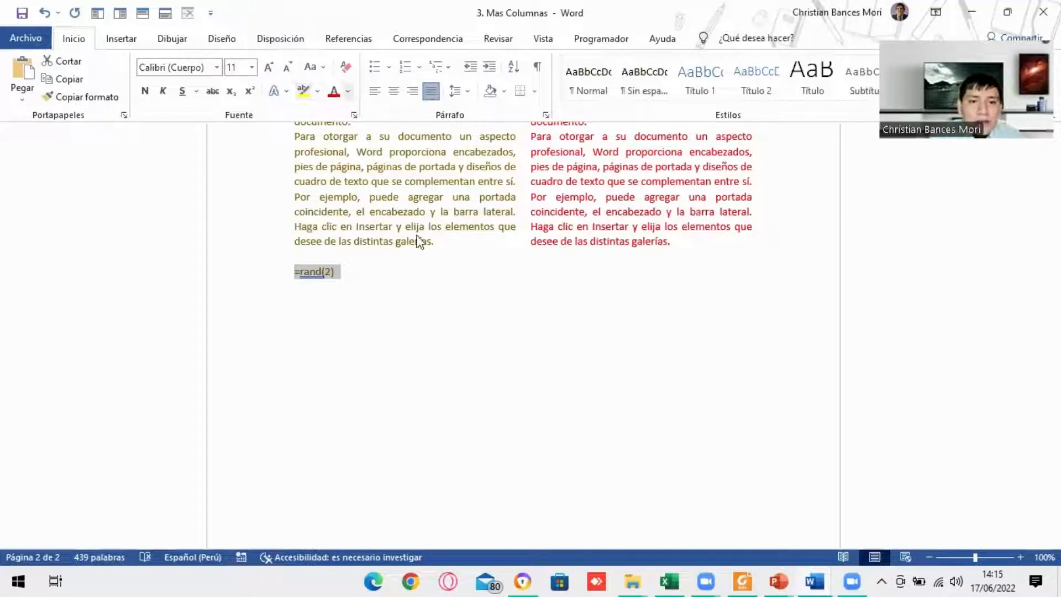
pyautogui.click(348, 91)
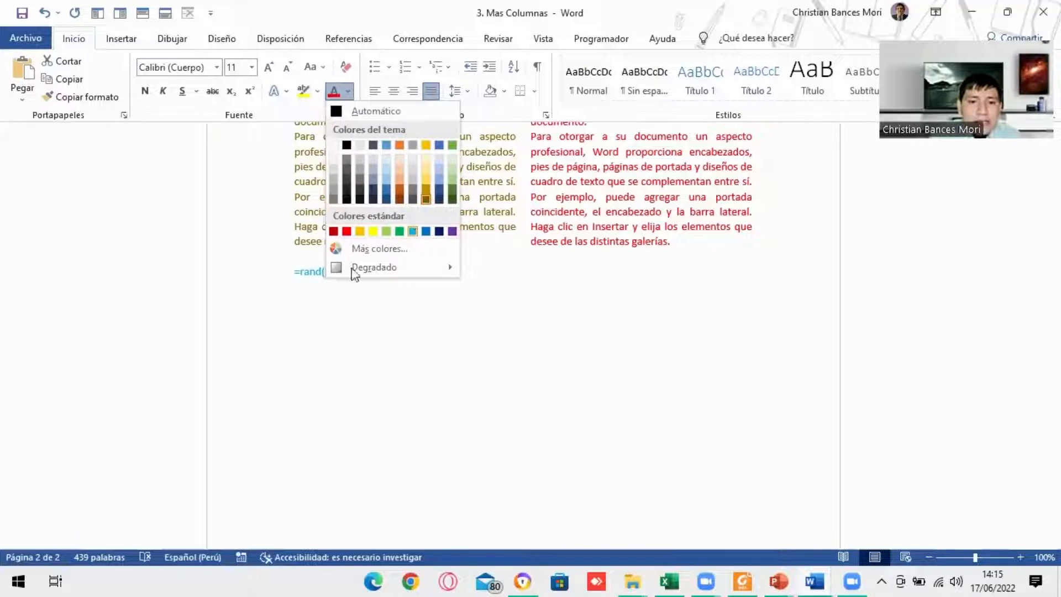
pyautogui.click(413, 231)
pyautogui.click(350, 268)
pyautogui.press('Return')
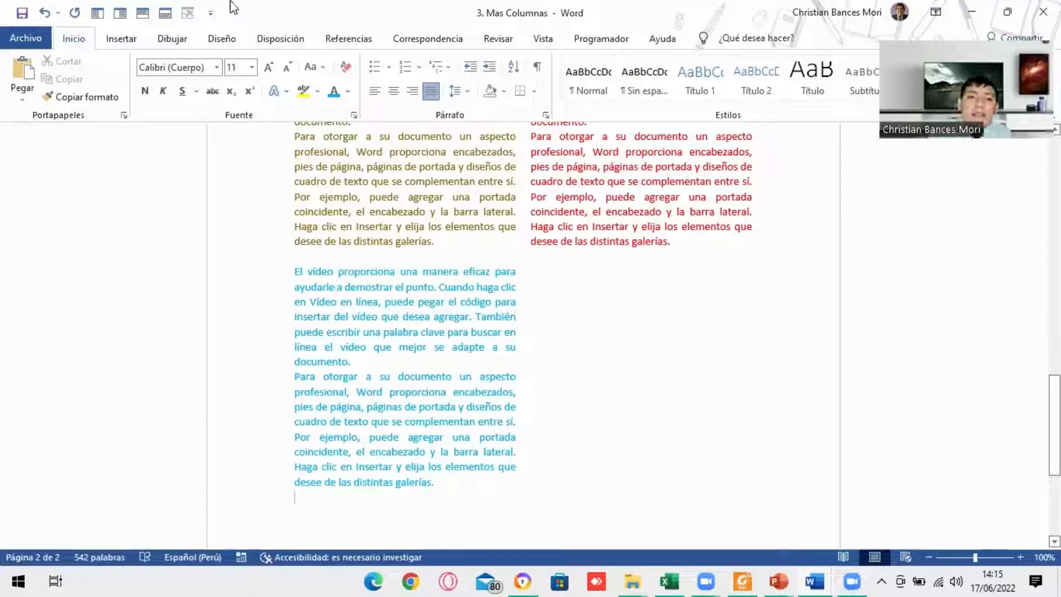
# Try column breaks (Columna) and continuous section breaks (Continua) below the light blue paragraphs.
pyautogui.click(280, 39)
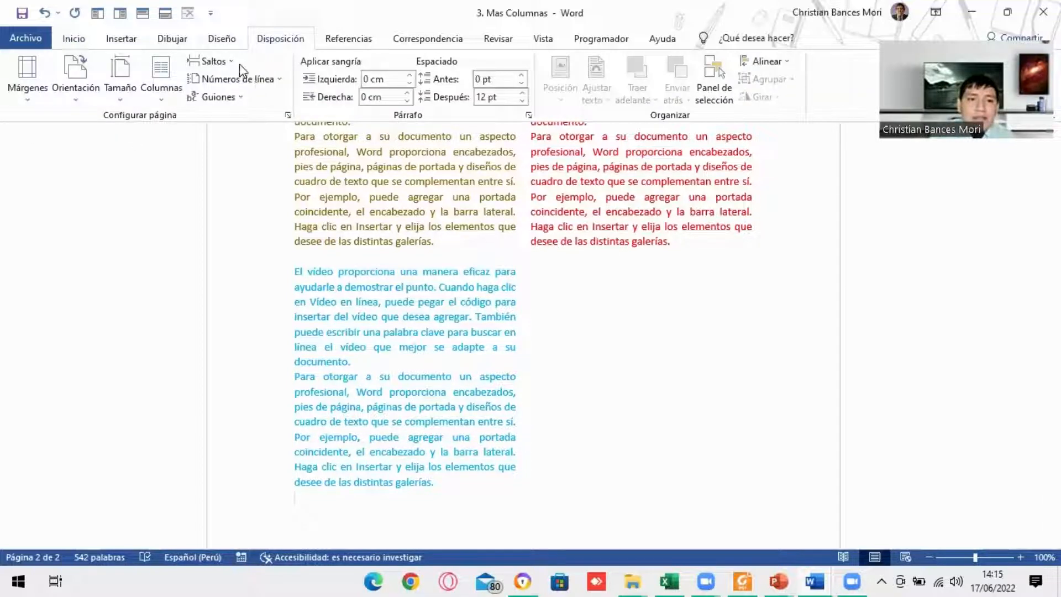
pyautogui.click(213, 61)
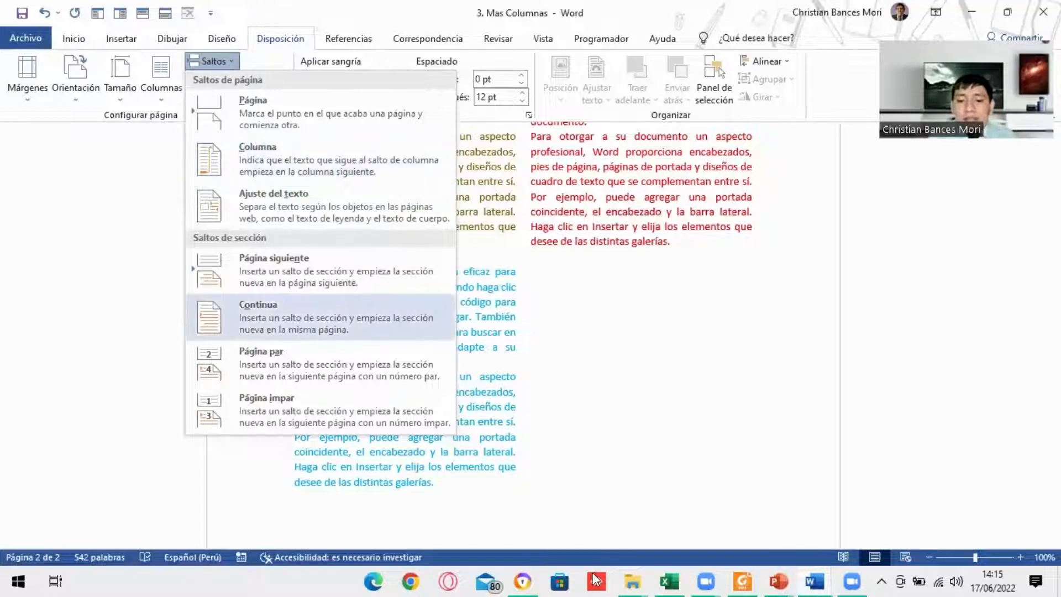
pyautogui.click(280, 158)
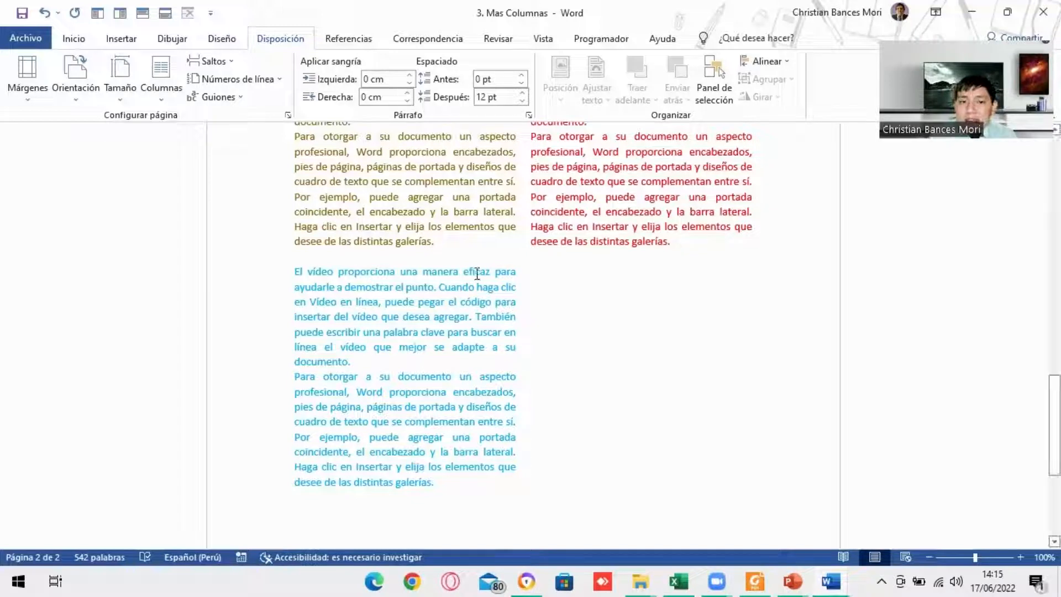
pyautogui.click(224, 62)
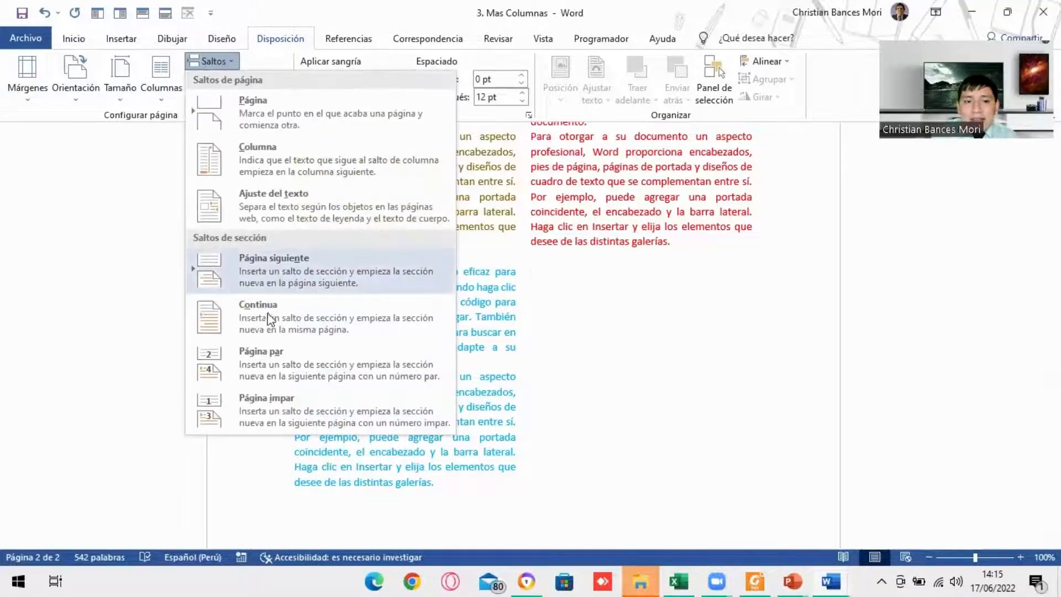
pyautogui.click(216, 316)
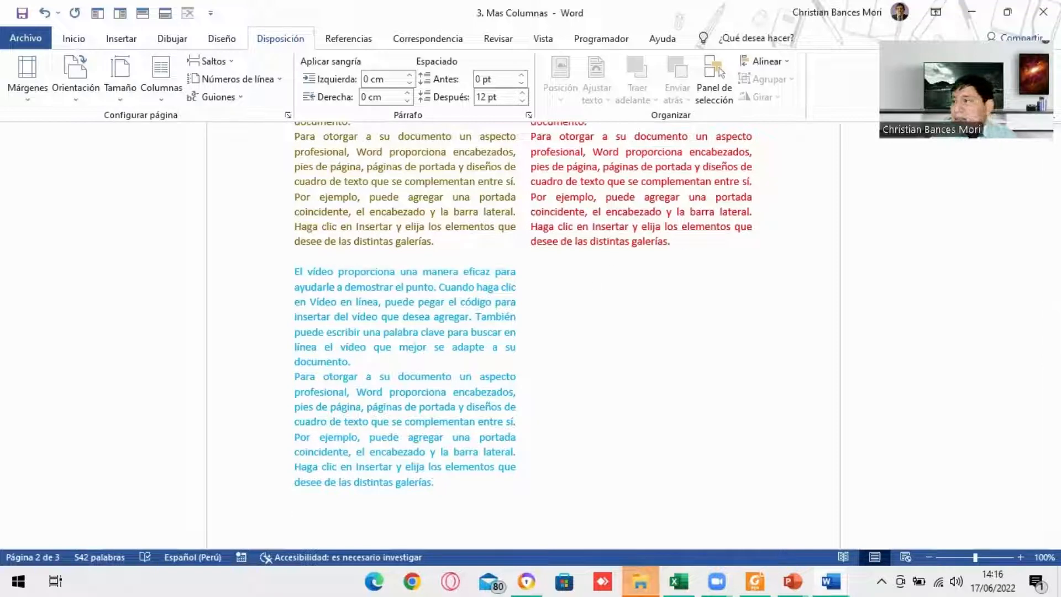
pyautogui.click(215, 61)
pyautogui.click(306, 306)
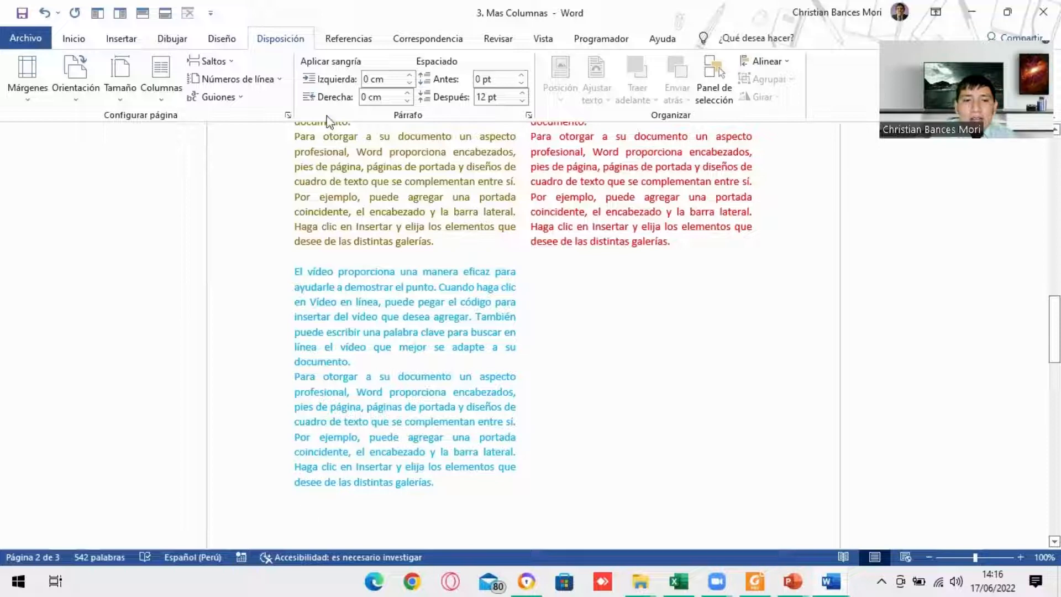
pyautogui.click(213, 61)
pyautogui.click(306, 156)
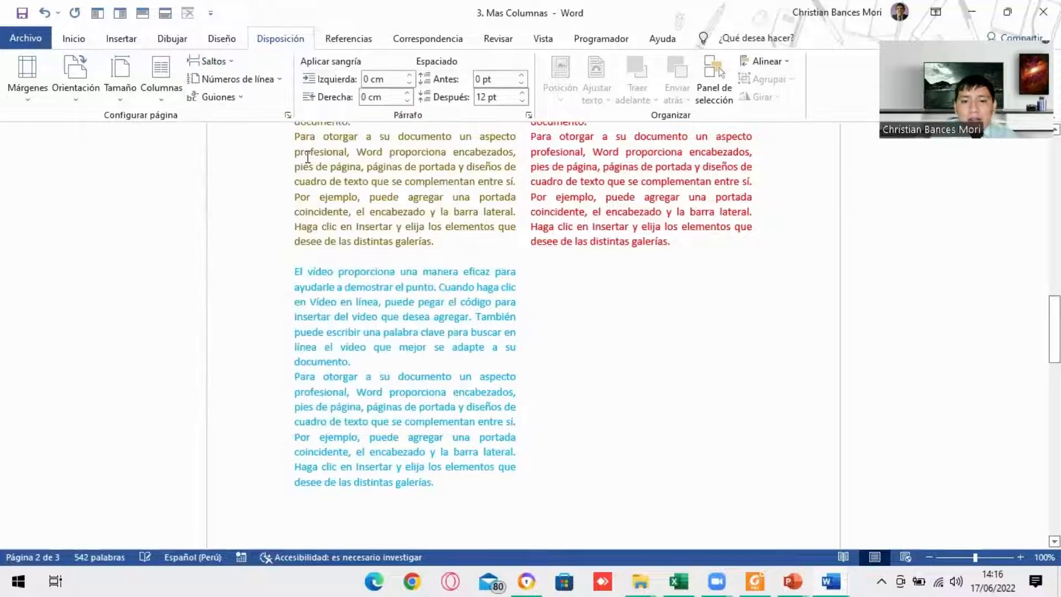
# Replace the selected mark at the end of the light blue paragraphs with a column break (Columna).
pyautogui.scroll(-2, 412, 436)
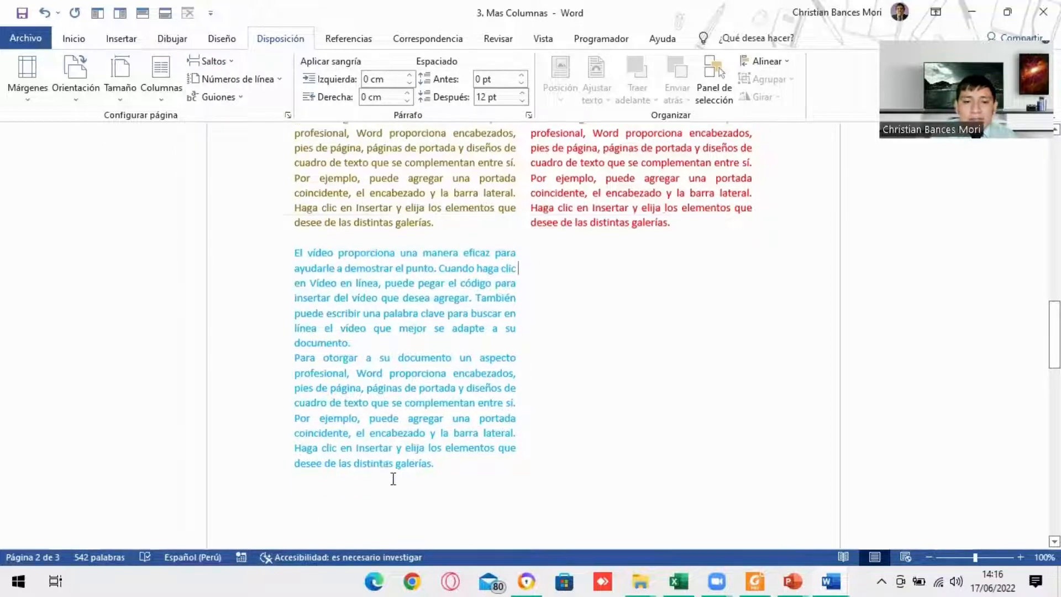
pyautogui.click(442, 371)
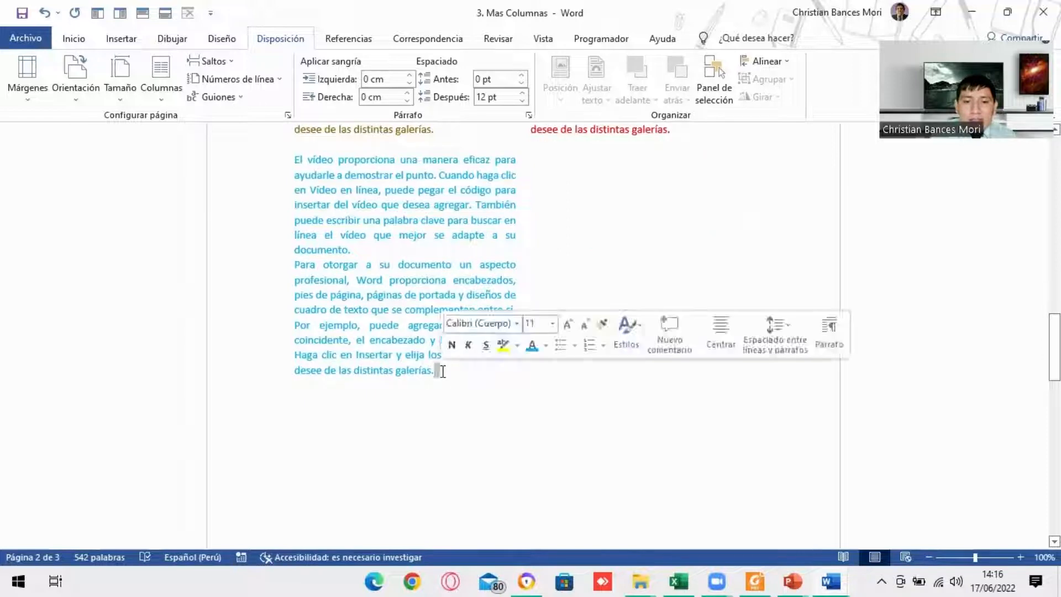
pyautogui.press('Return')
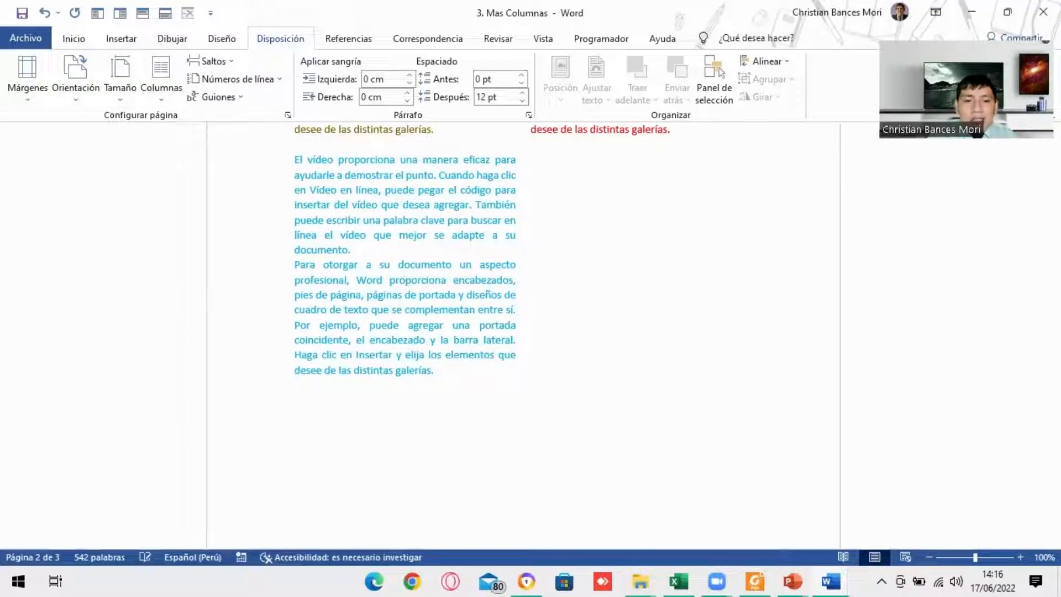
pyautogui.click(221, 61)
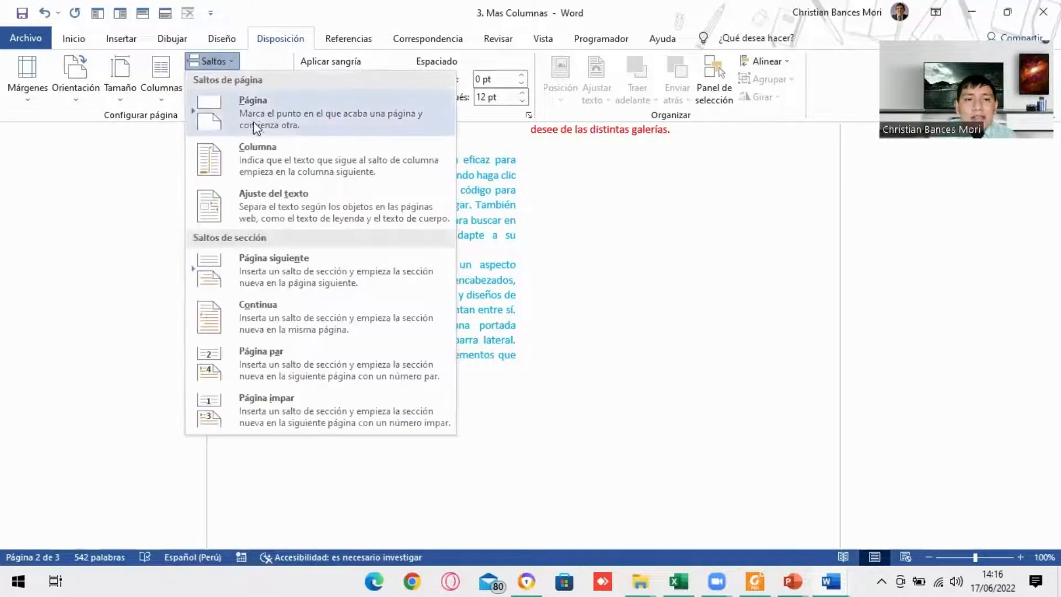
pyautogui.click(281, 165)
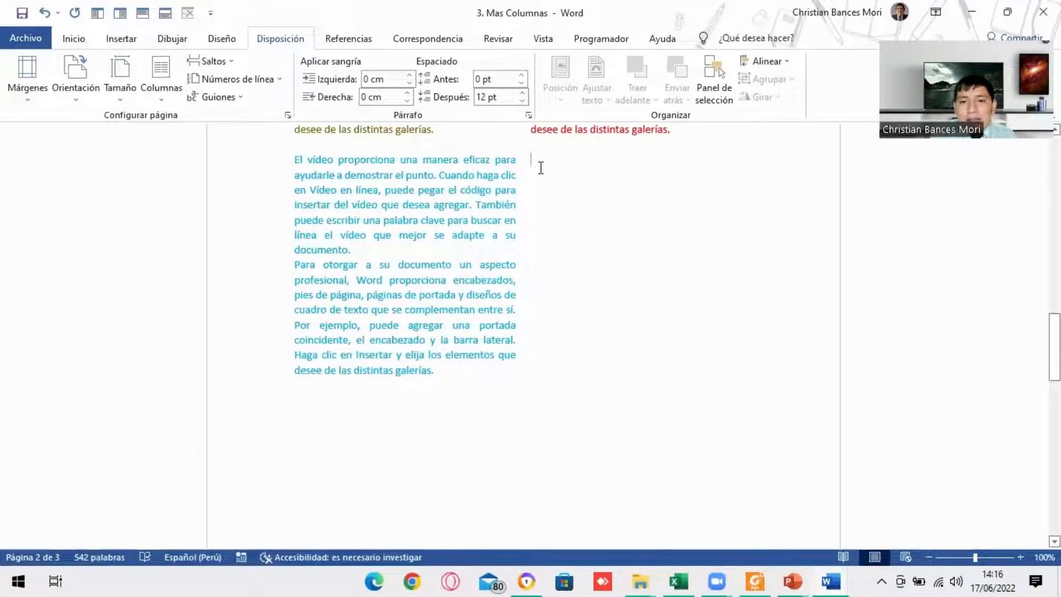
# Try a continuous section break (Continua) followed by a column break (Columna) after the light blue paragraphs, and undo the last change.
pyautogui.click(213, 62)
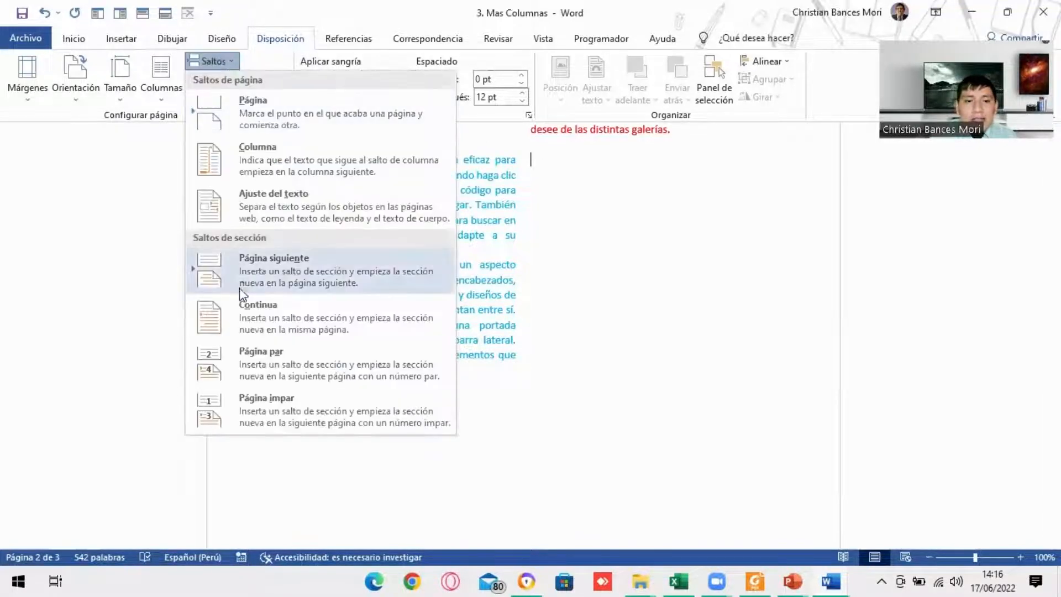
pyautogui.click(272, 331)
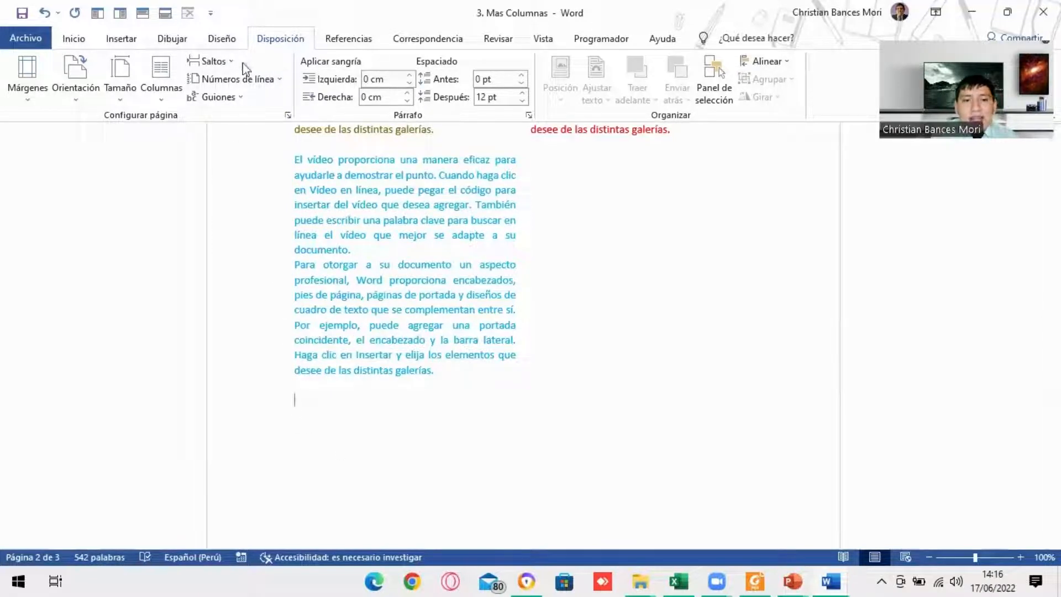
pyautogui.click(224, 62)
pyautogui.click(271, 149)
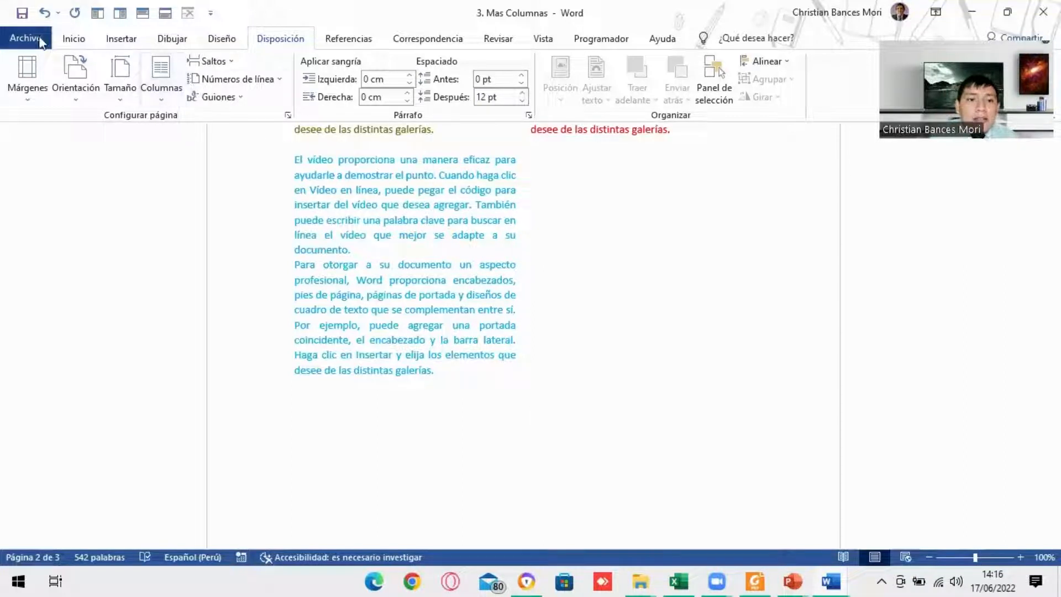
pyautogui.click(44, 12)
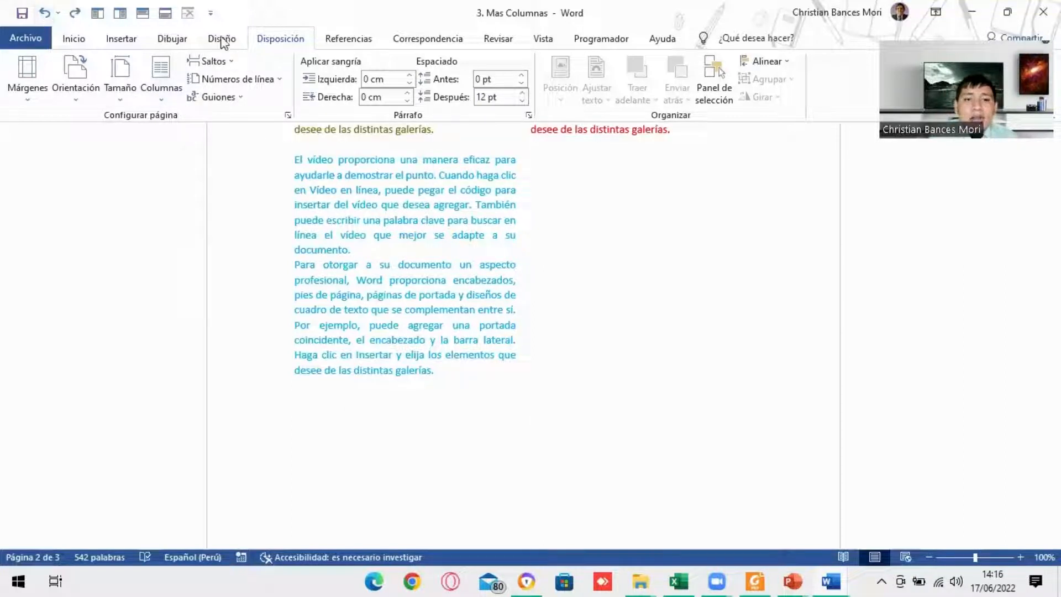
# Insert a column break (Columna) after the light blue paragraphs to continue in the second column.
pyautogui.click(222, 62)
pyautogui.click(283, 151)
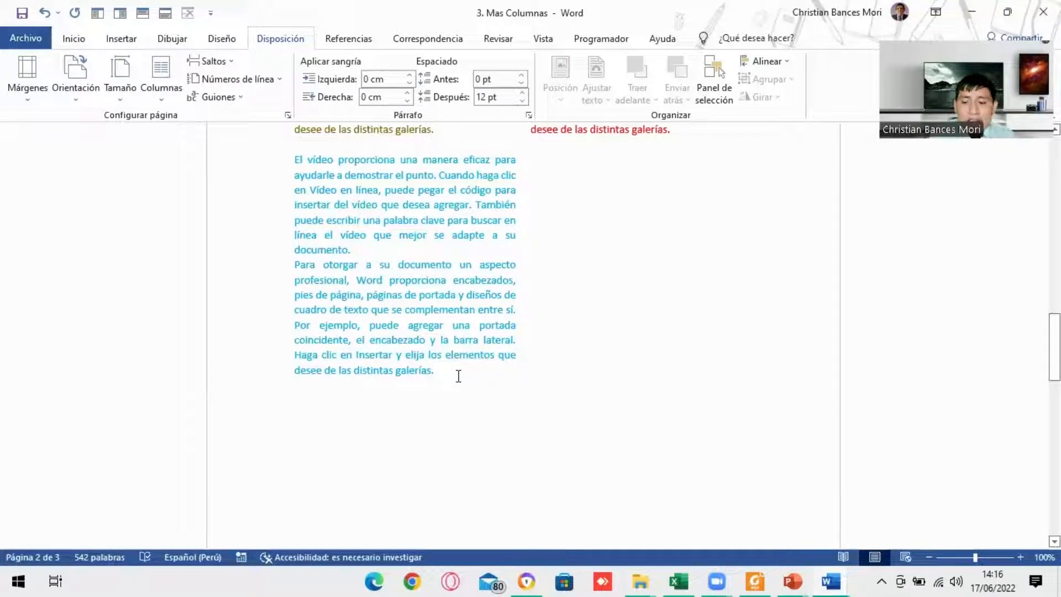
pyautogui.click(233, 66)
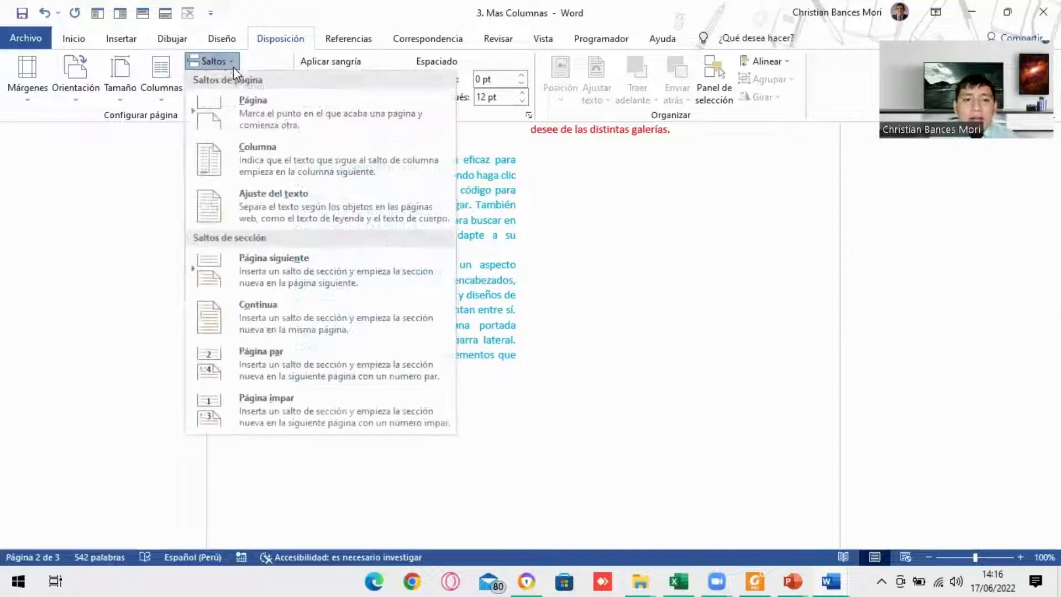
pyautogui.click(260, 155)
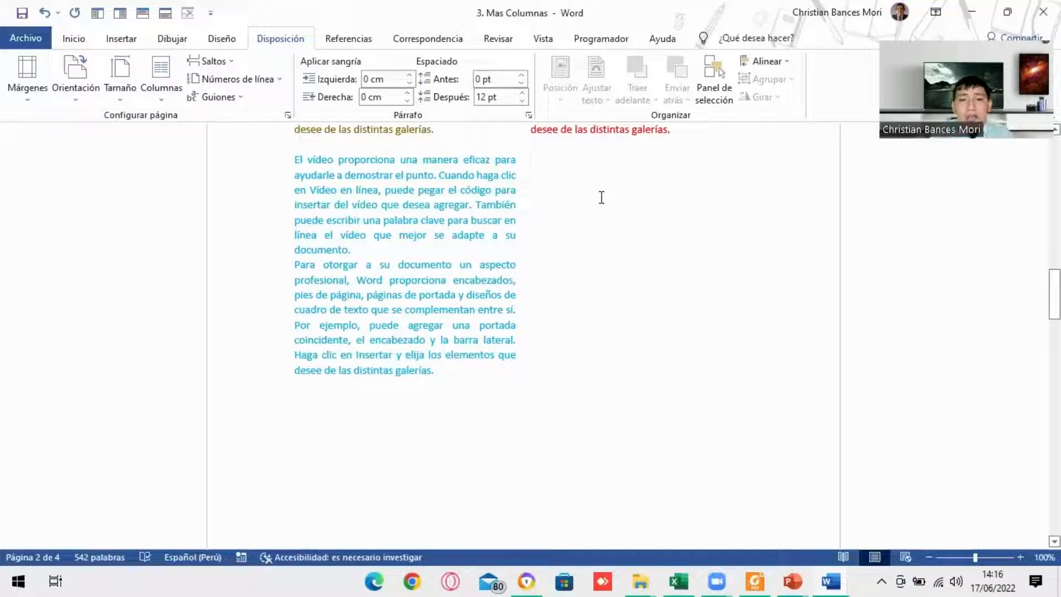
pyautogui.click(215, 61)
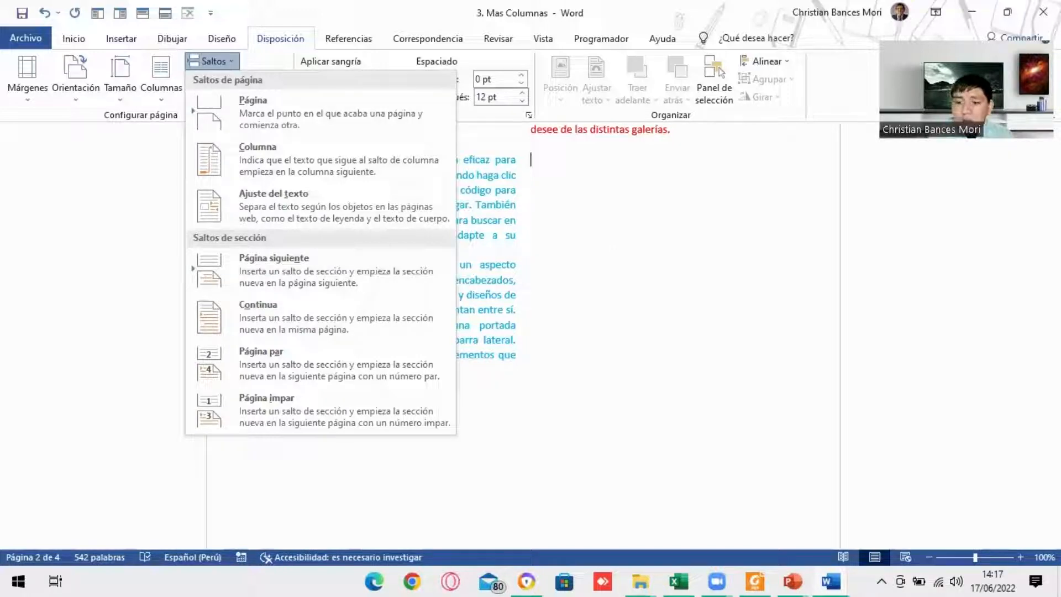
# Switch to the PowerPoint slideshow, review the remaining column break steps VII to X, and return to the 3. Mas Columnas document in Word.
pyautogui.click(794, 581)
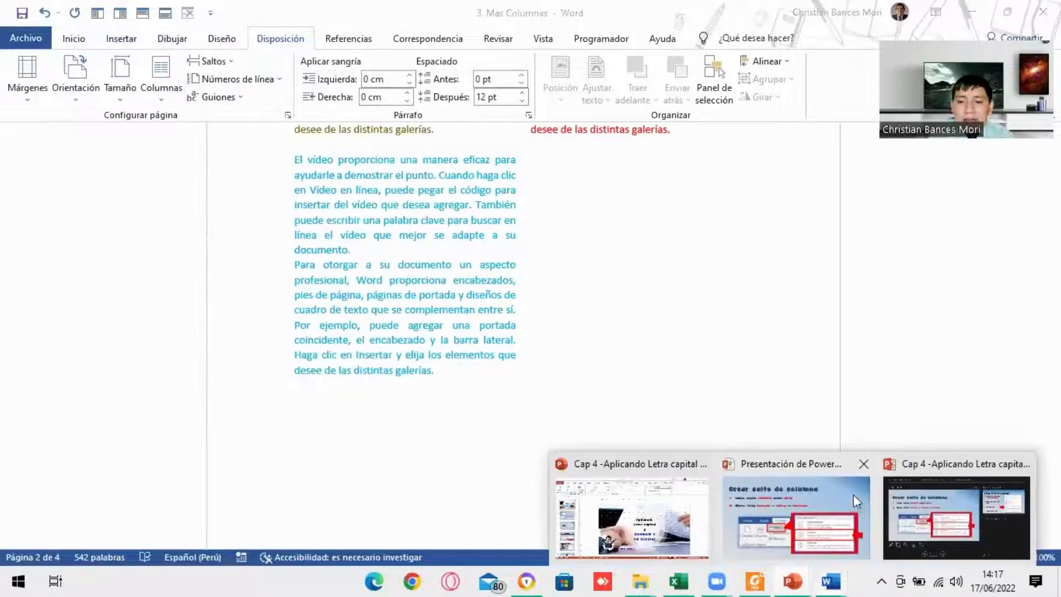
pyautogui.click(808, 489)
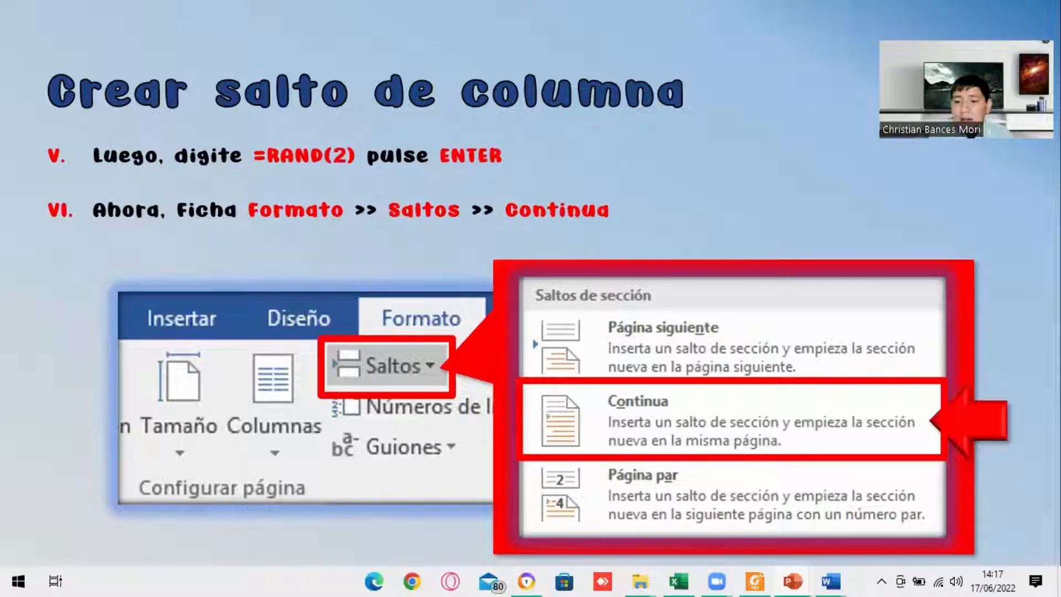
pyautogui.press('Right')
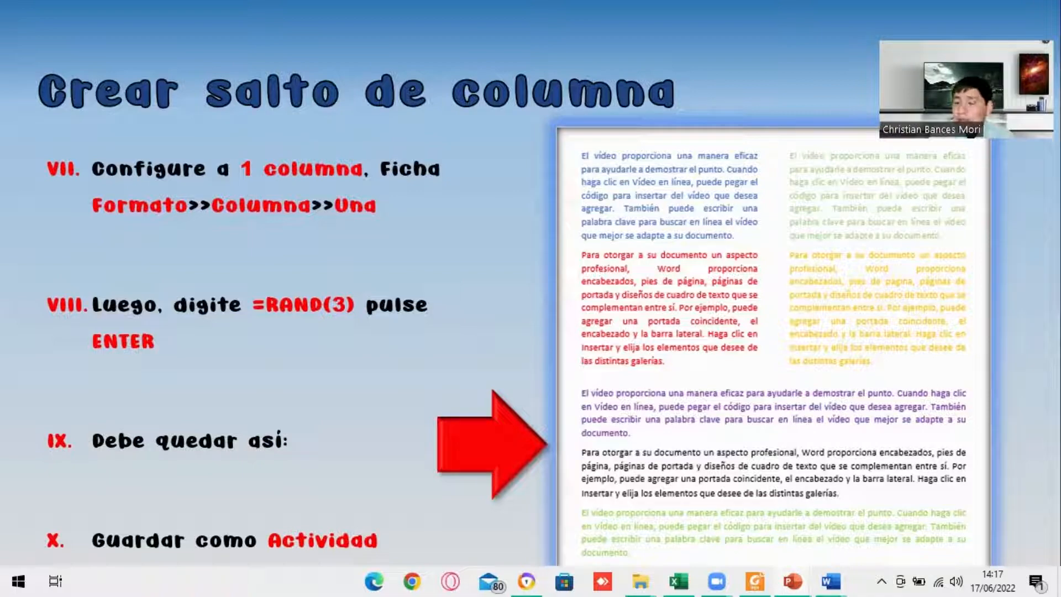
pyautogui.moveTo(829, 580)
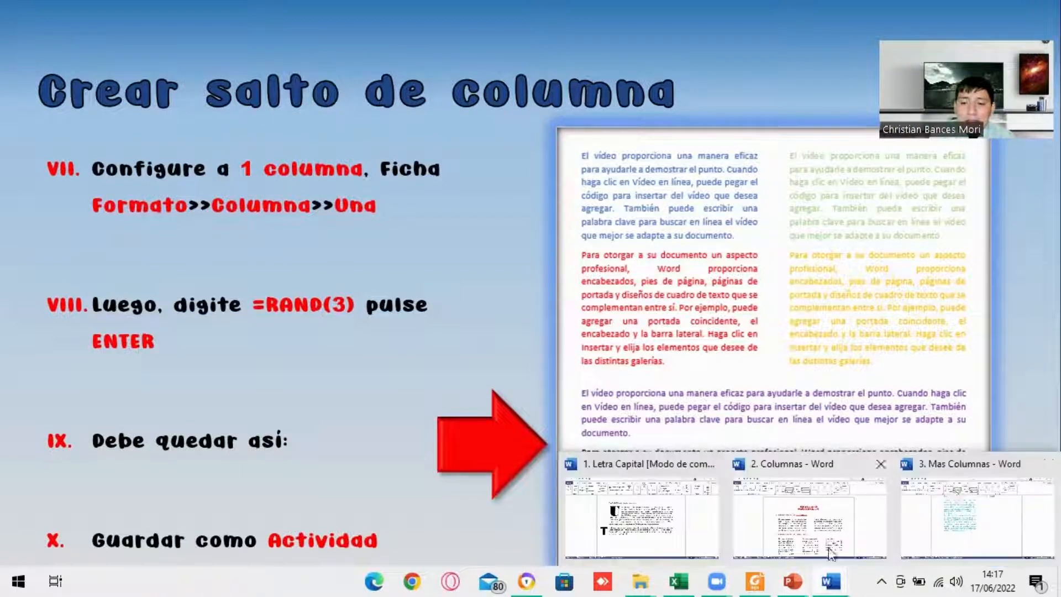
pyautogui.click(986, 498)
# Enter the formula =rand(2) in the second column beside the light blue paragraphs.
pyautogui.scroll(5, 553, 310)
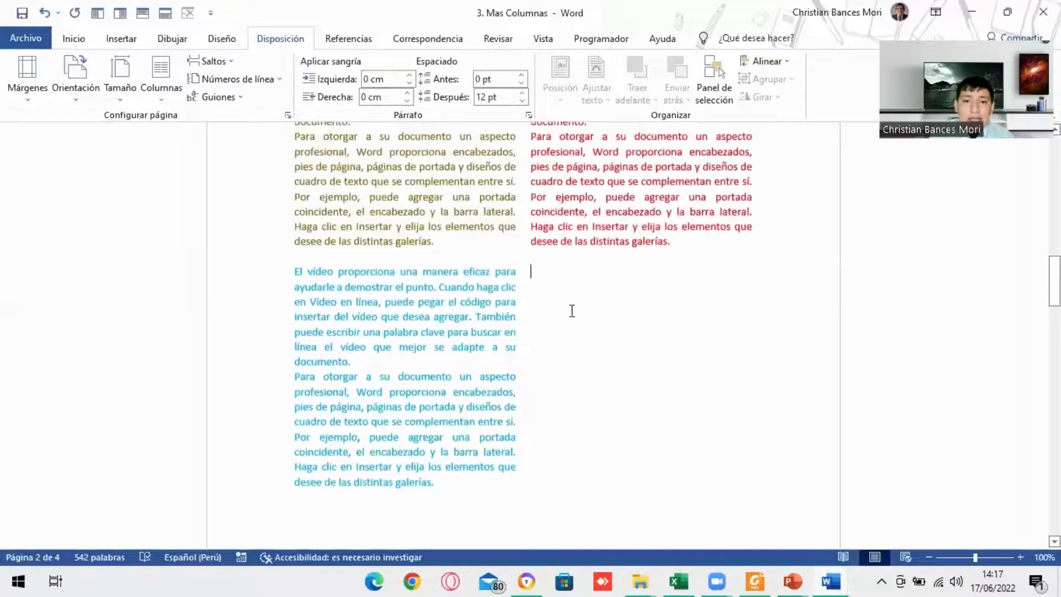
pyautogui.scroll(-1, 611, 395)
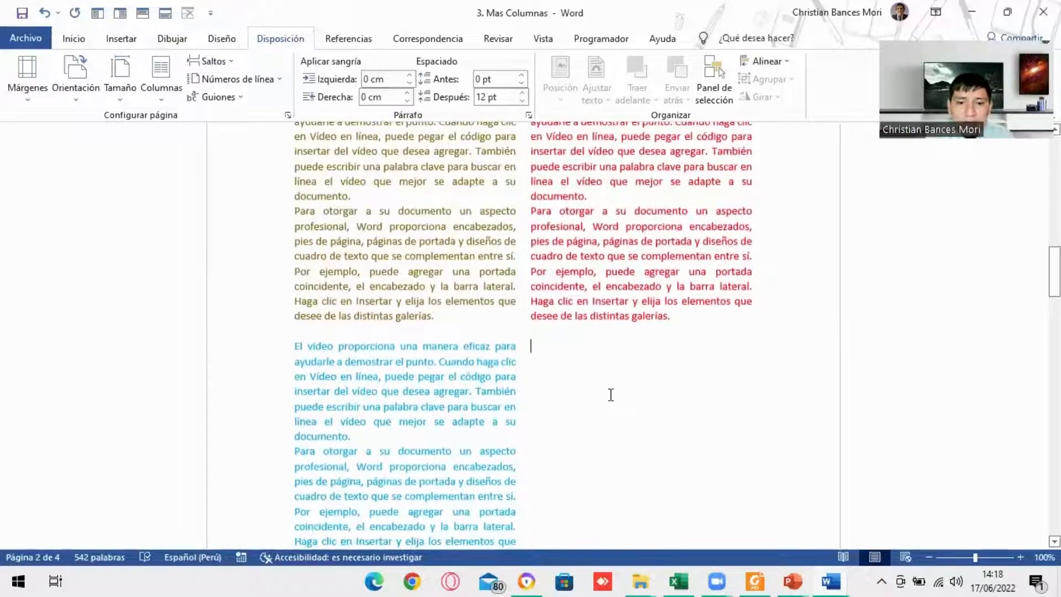
pyautogui.write('=')
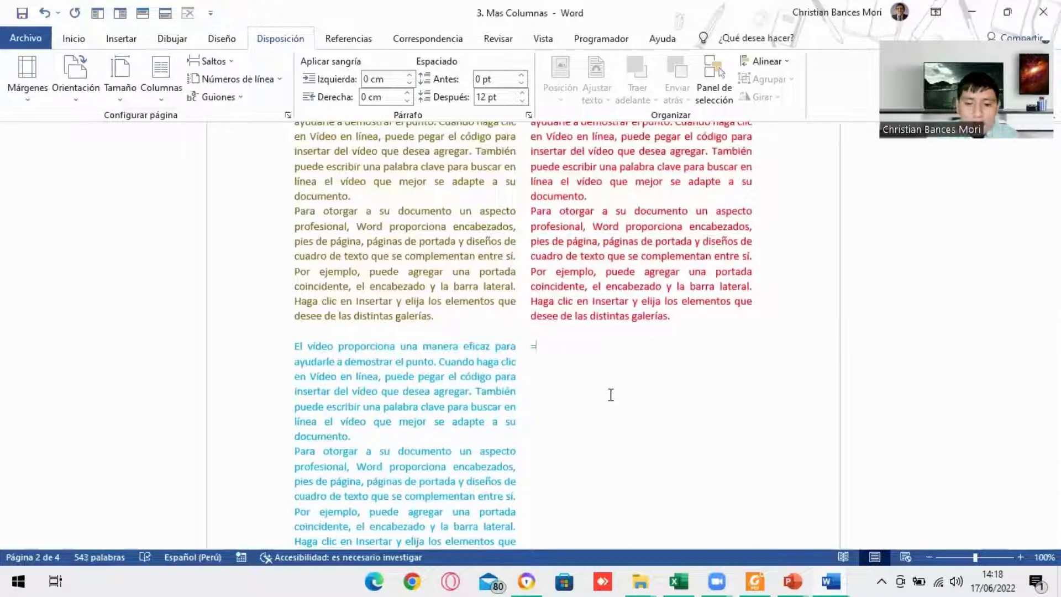
pyautogui.write('rand')
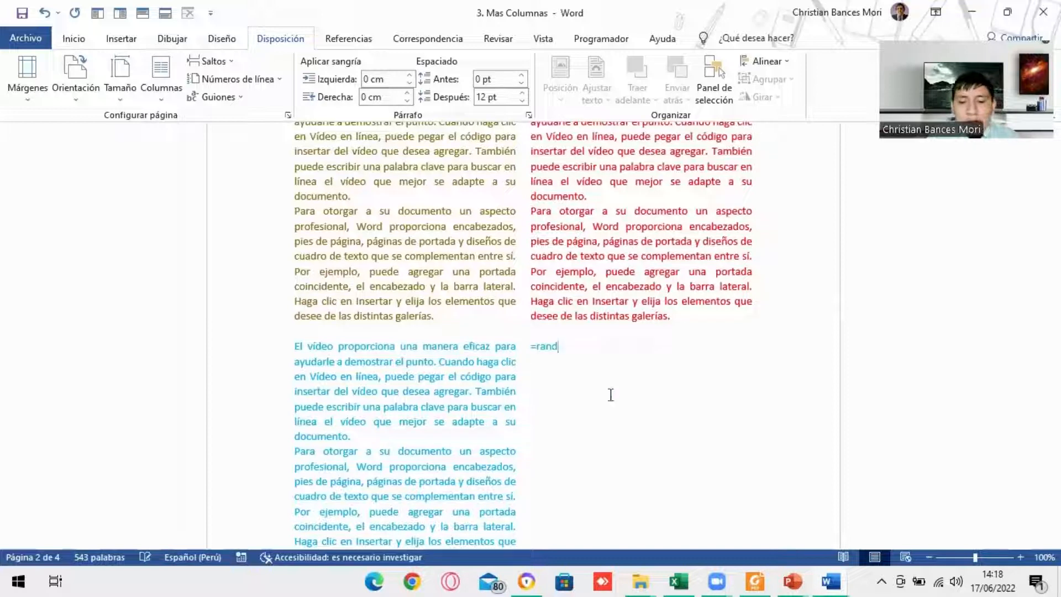
pyautogui.write('(2)')
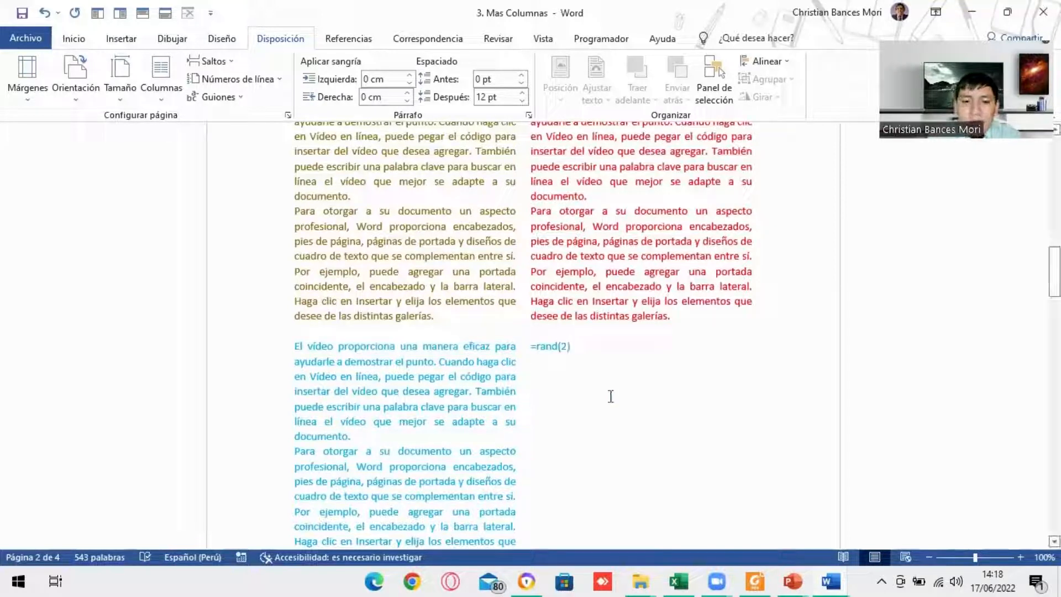
# Color the =rand(2) formula purple and generate its two sample paragraphs in the second column.
pyautogui.moveTo(575, 347); pyautogui.dragTo(528, 347)
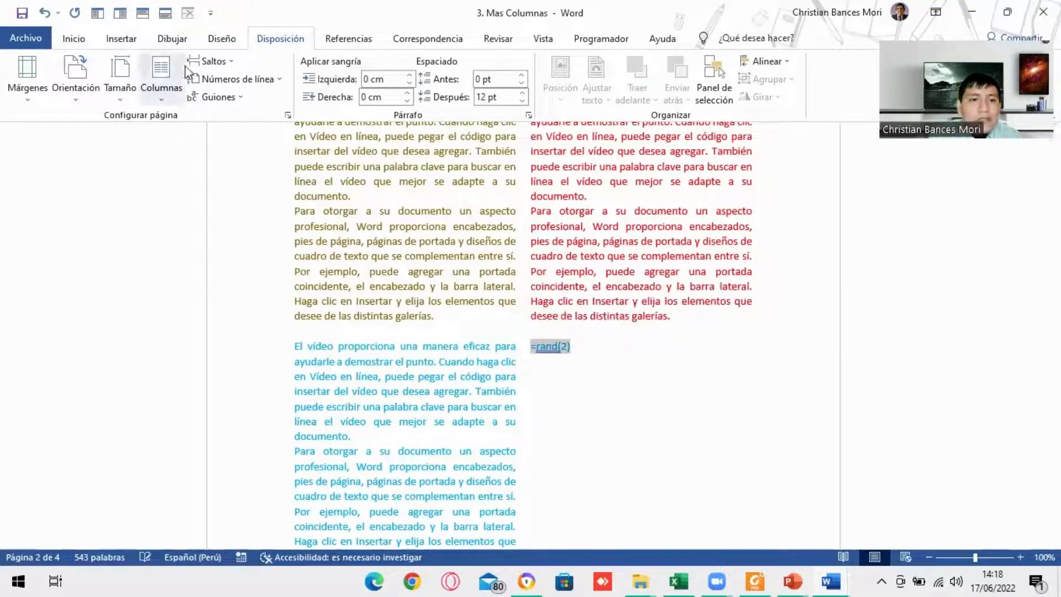
pyautogui.click(73, 38)
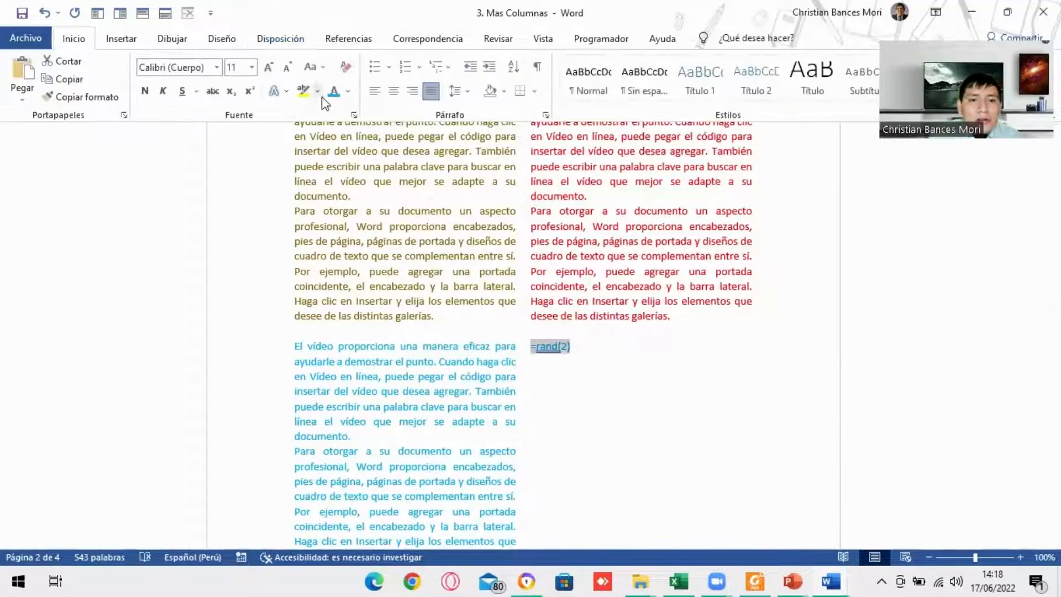
pyautogui.click(348, 91)
pyautogui.click(452, 231)
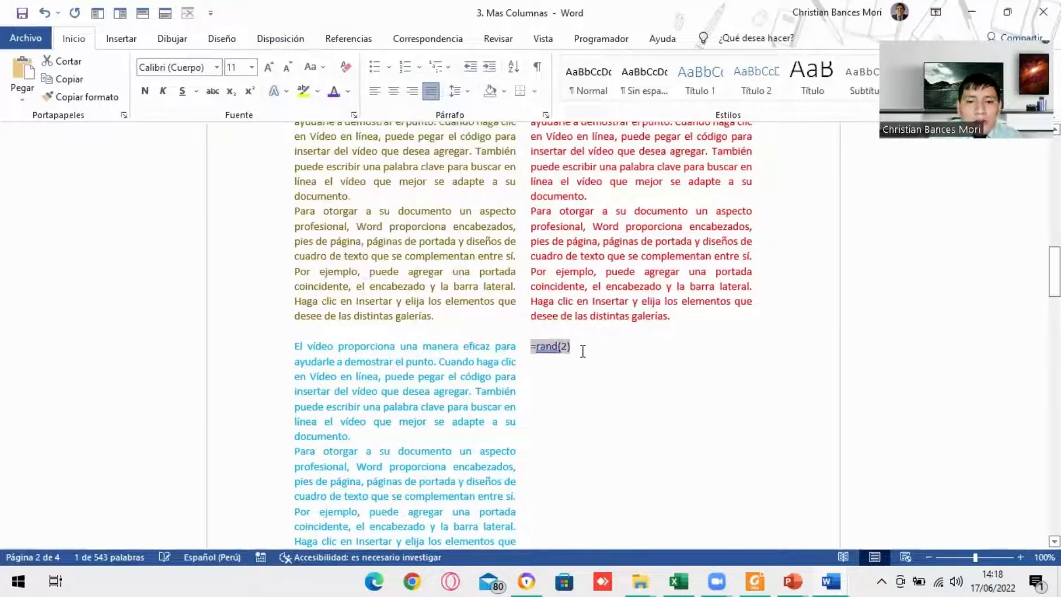
pyautogui.click(580, 347)
pyautogui.press('Return')
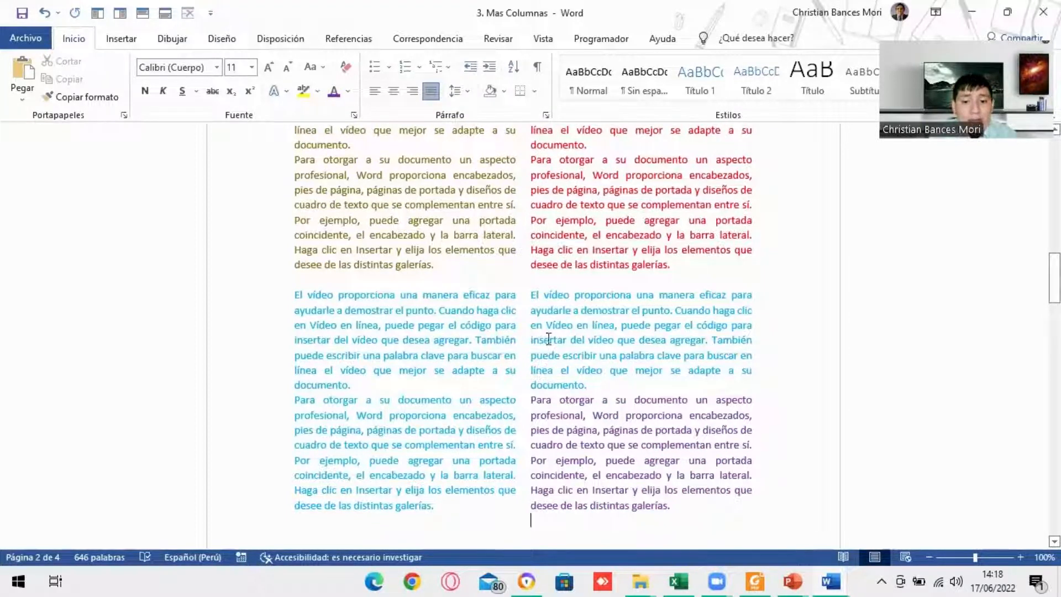
# Apply the purple font color to both newly generated paragraphs beside the light blue text.
pyautogui.moveTo(673, 505); pyautogui.dragTo(531, 294)
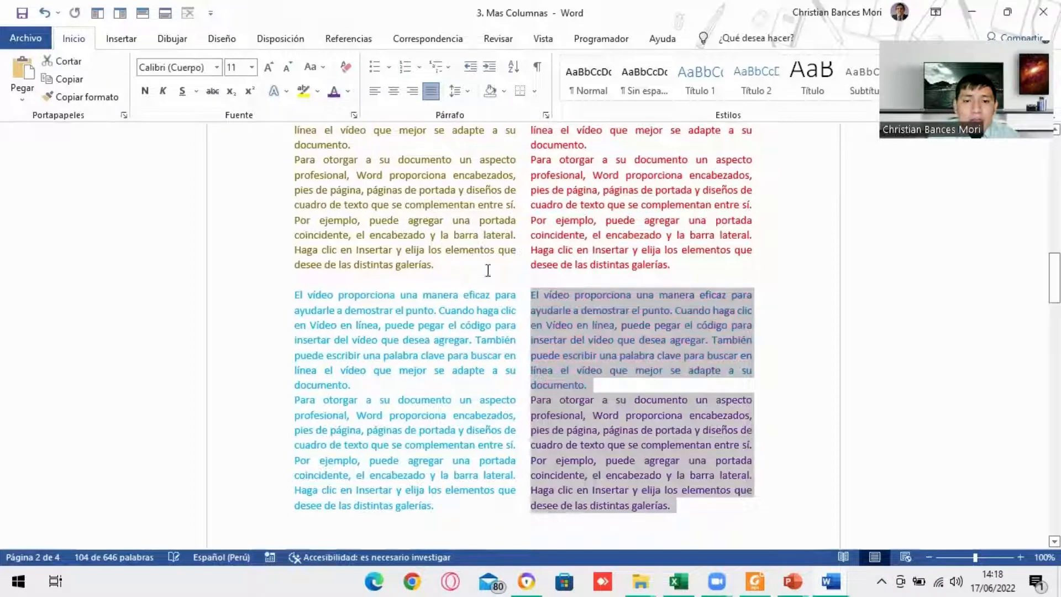
pyautogui.scroll(-3, 542, 381)
pyautogui.click(687, 408)
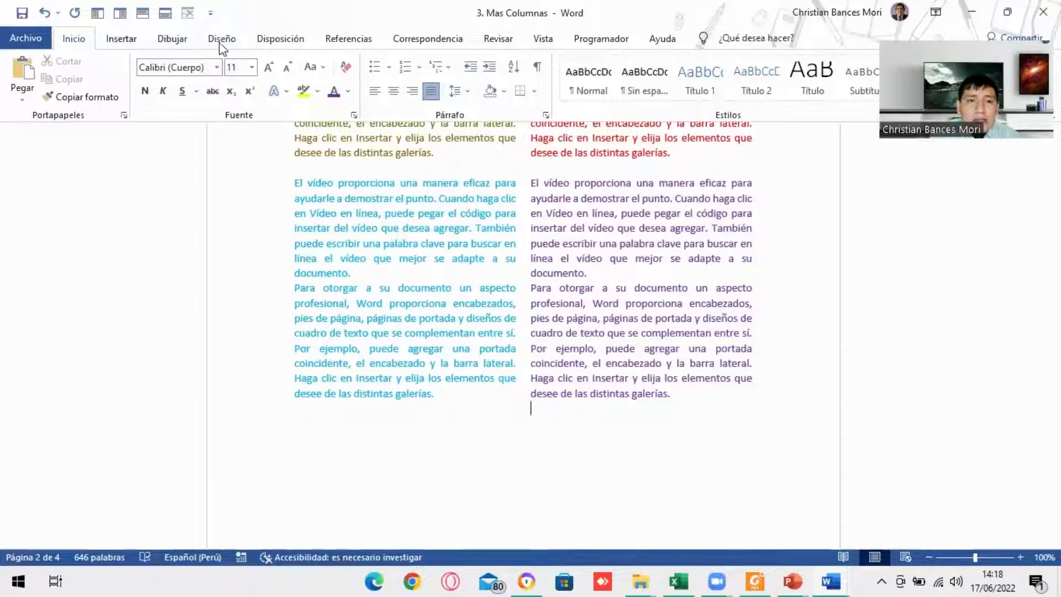
# Insert a continuous section break (Continua) after the purple paragraphs and set the new section to one column.
pyautogui.click(301, 44)
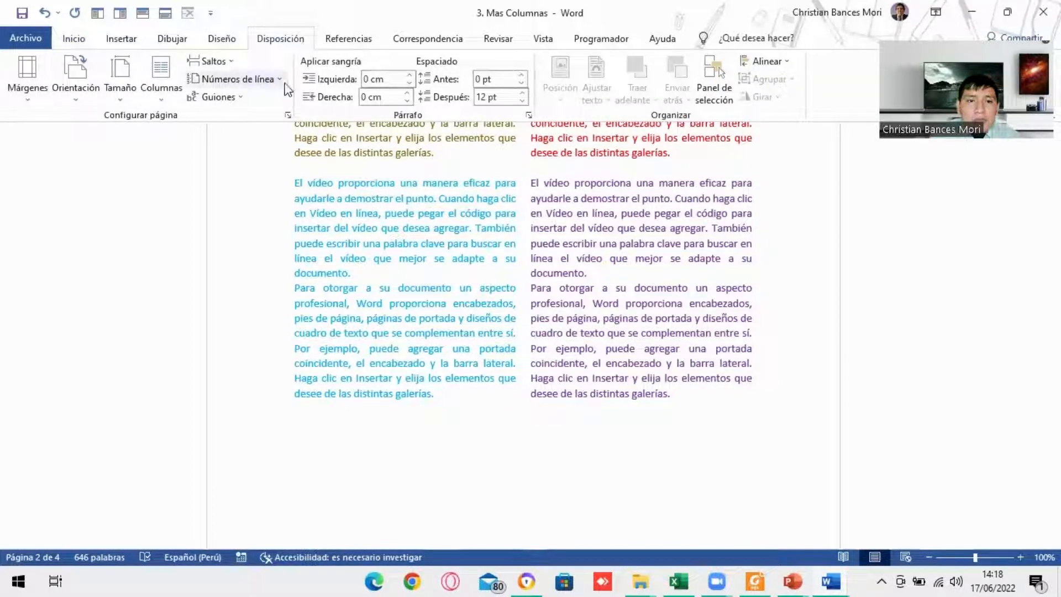
pyautogui.click(233, 63)
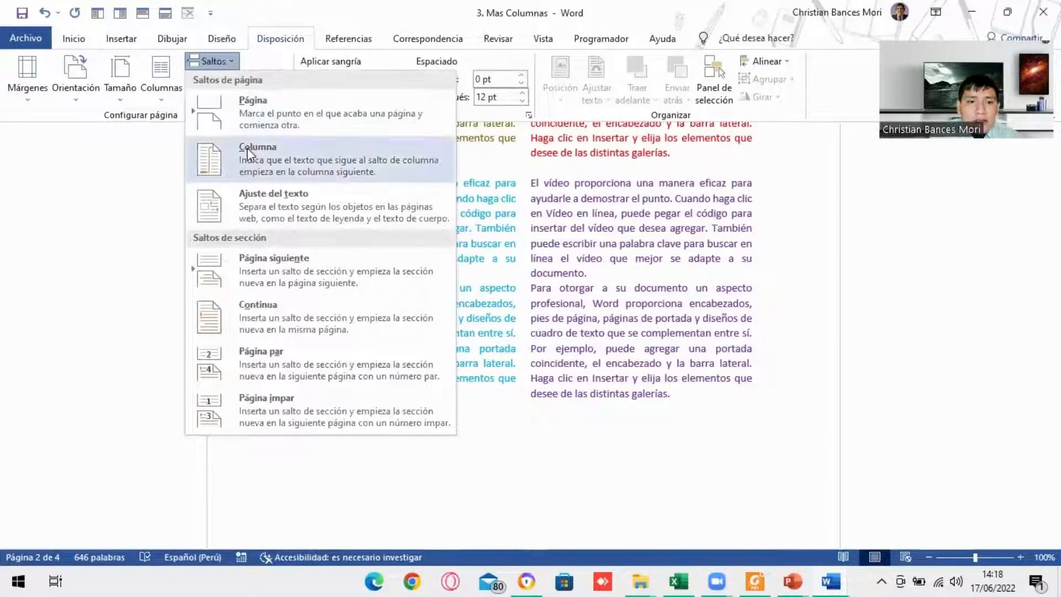
pyautogui.click(257, 314)
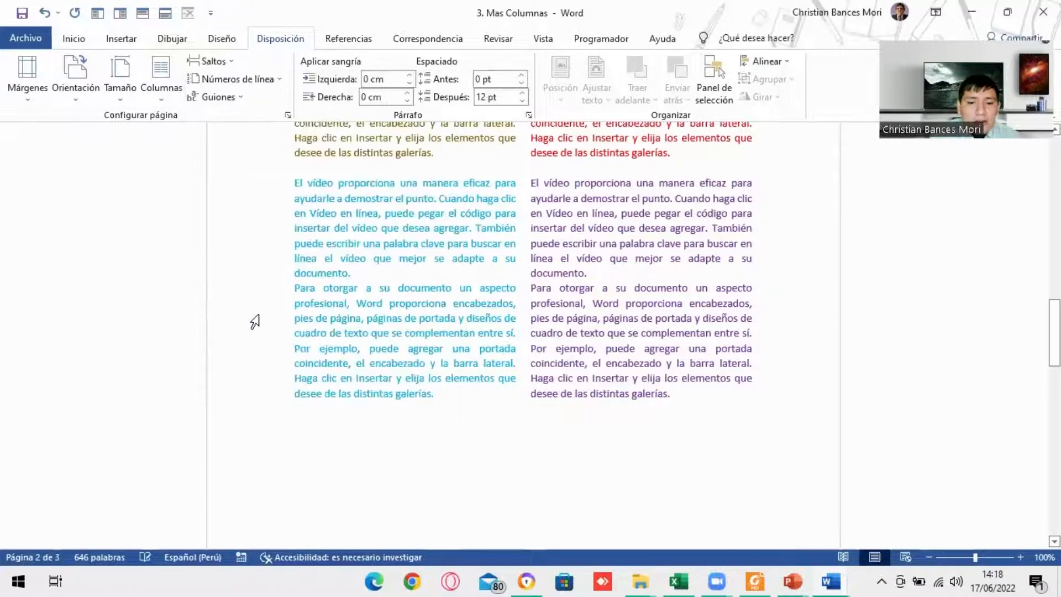
pyautogui.click(161, 83)
pyautogui.click(184, 135)
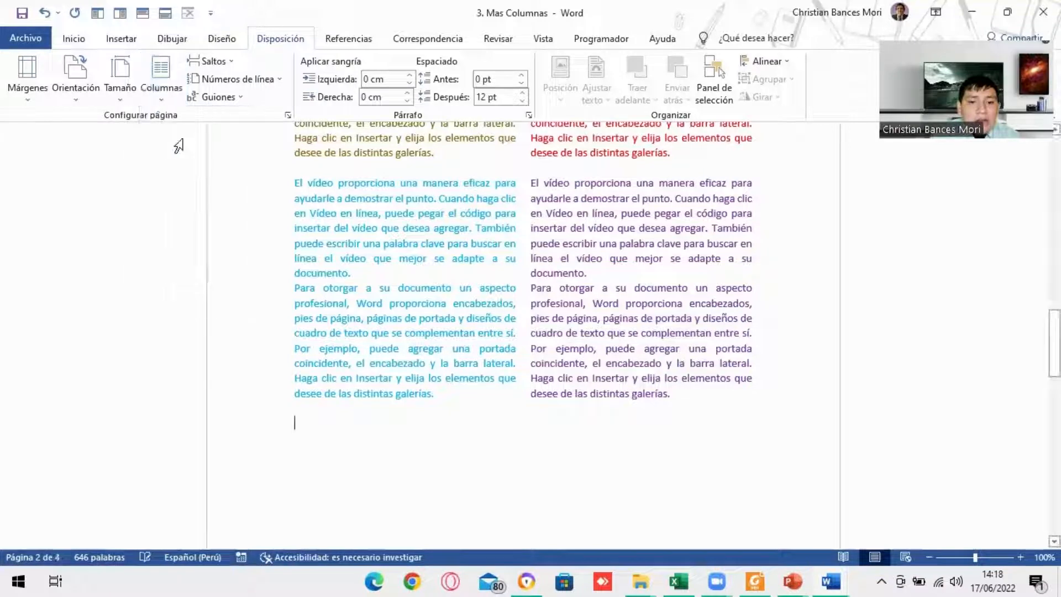
# Enter the formula =rand(3) in the single-column section below the light blue and purple paragraphs.
pyautogui.write('=')
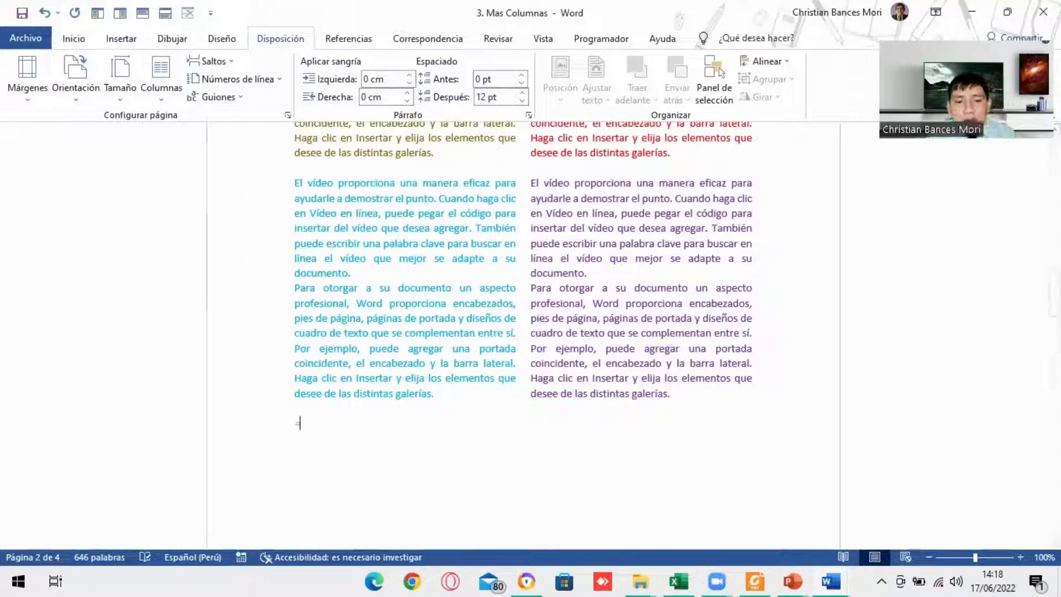
pyautogui.write('rand')
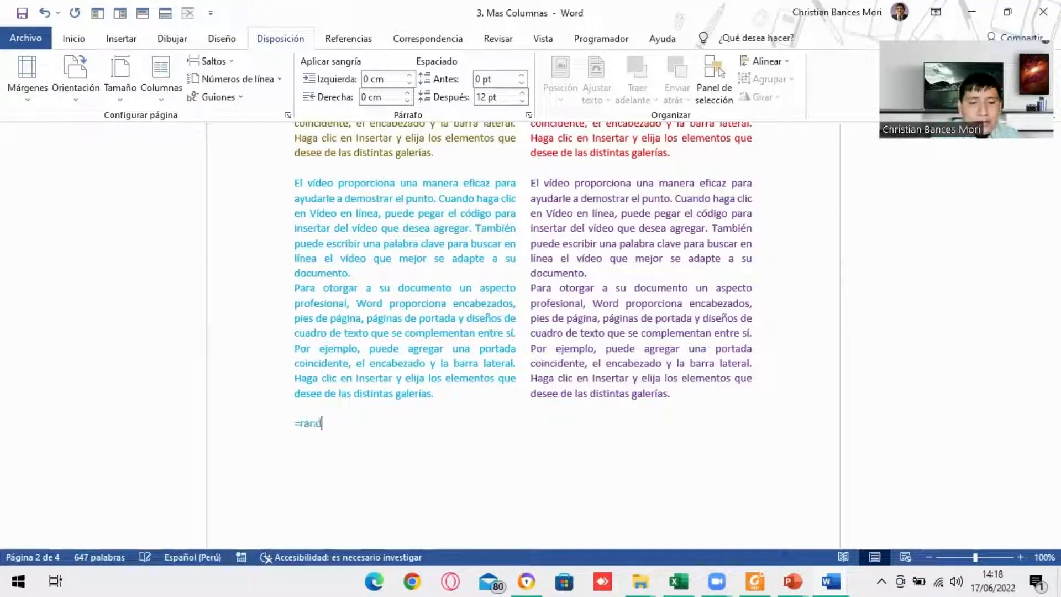
pyautogui.write('(3')
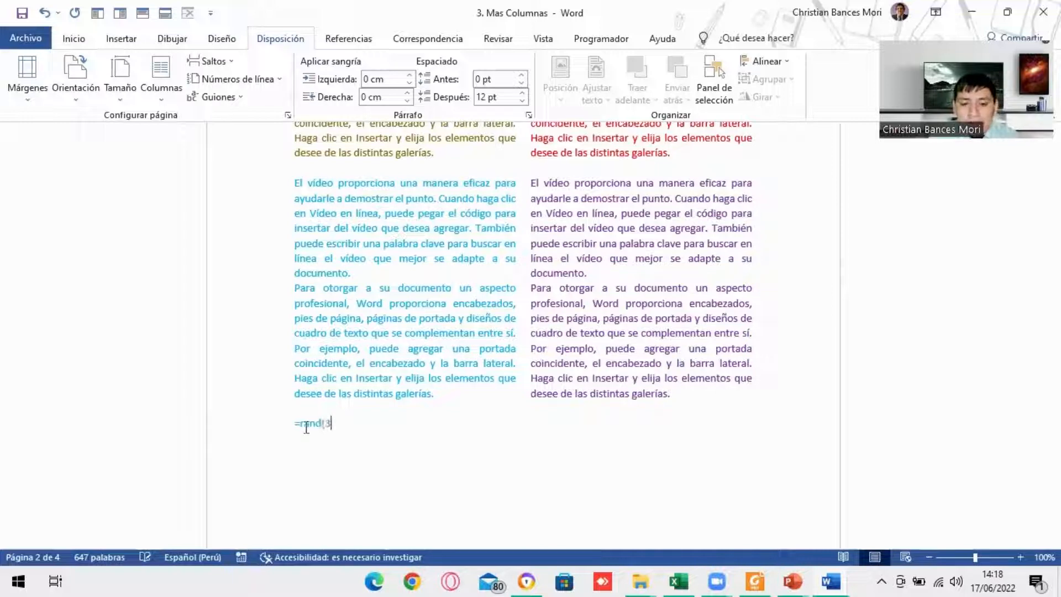
pyautogui.write(')')
# Color the =rand(3) formula green and generate its three full-width sample paragraphs.
pyautogui.moveTo(338, 424); pyautogui.dragTo(289, 423)
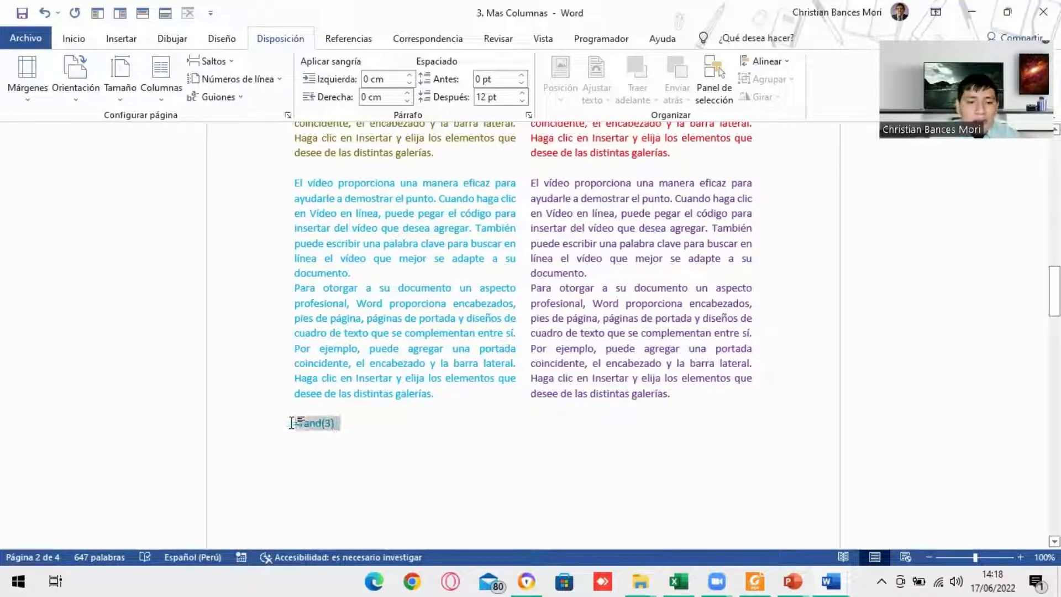
pyautogui.click(73, 39)
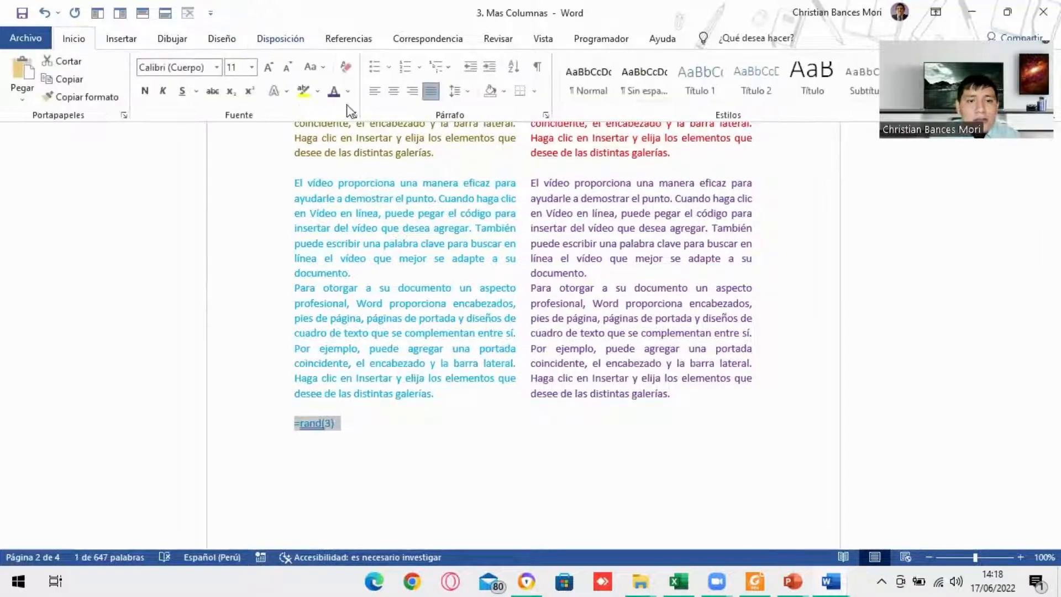
pyautogui.click(348, 92)
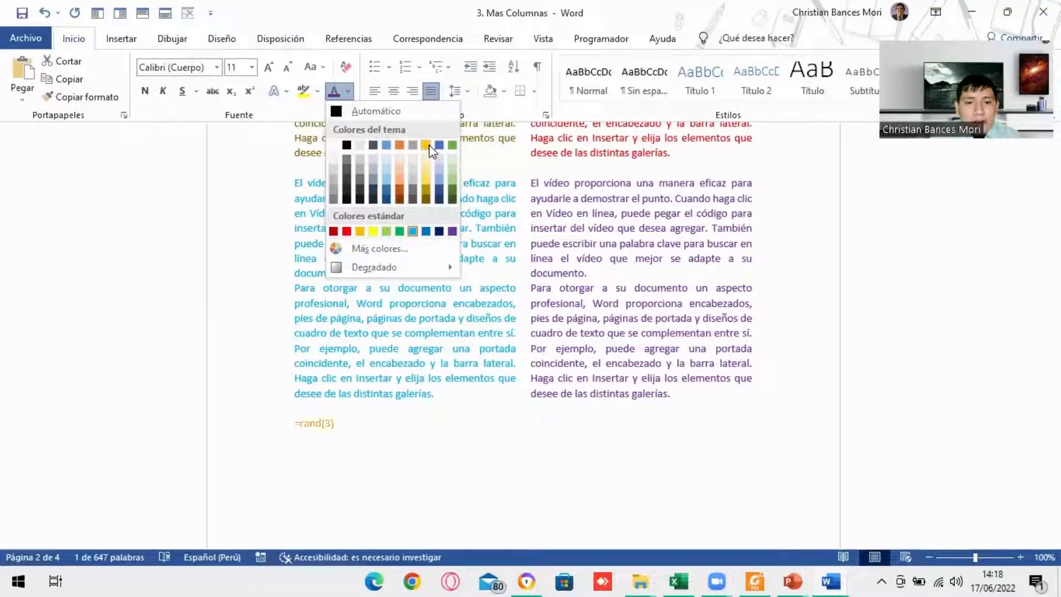
pyautogui.click(400, 231)
pyautogui.click(352, 431)
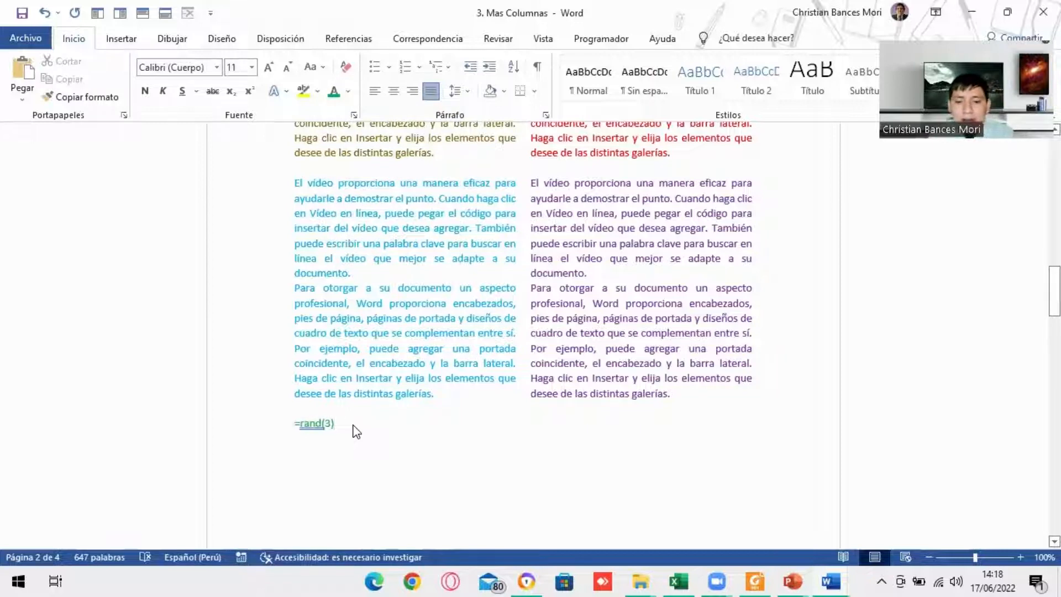
pyautogui.press('Return')
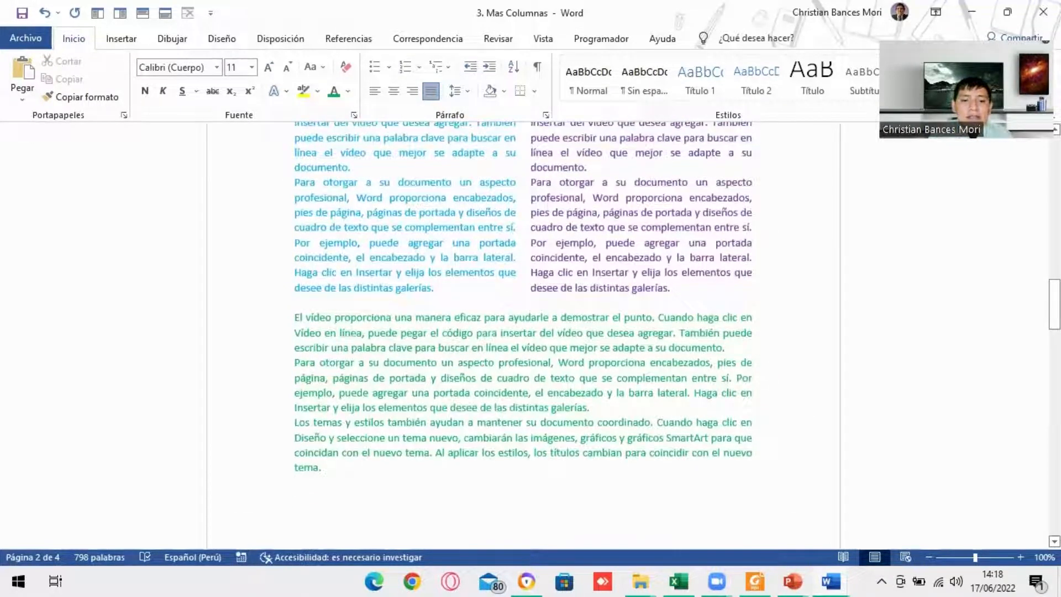
# Review the colored two-column blocks and the green single-column section on the second page.
pyautogui.scroll(10, 372, 403)
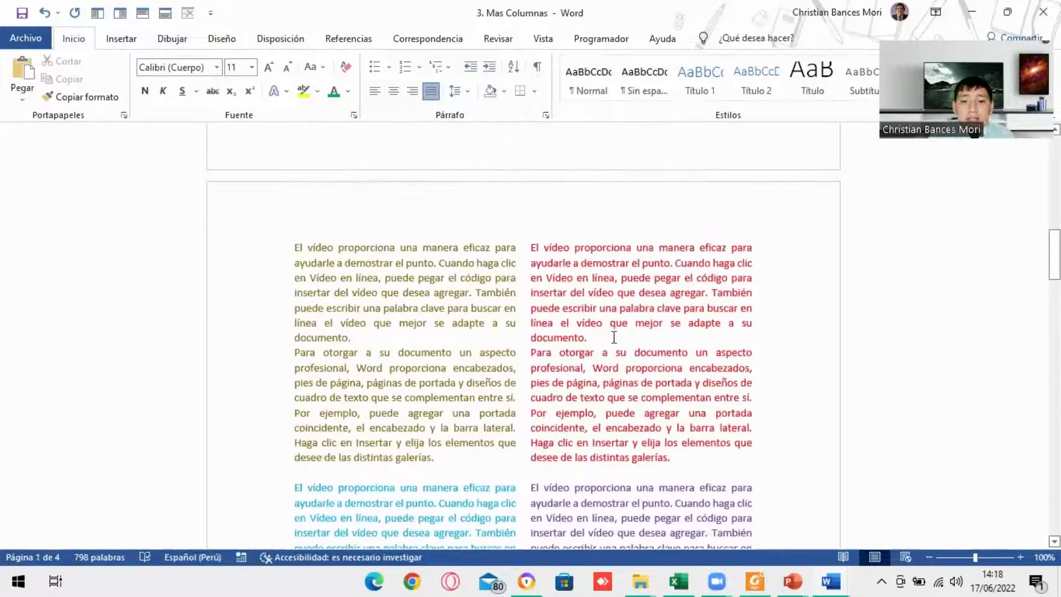
pyautogui.scroll(-8, 495, 447)
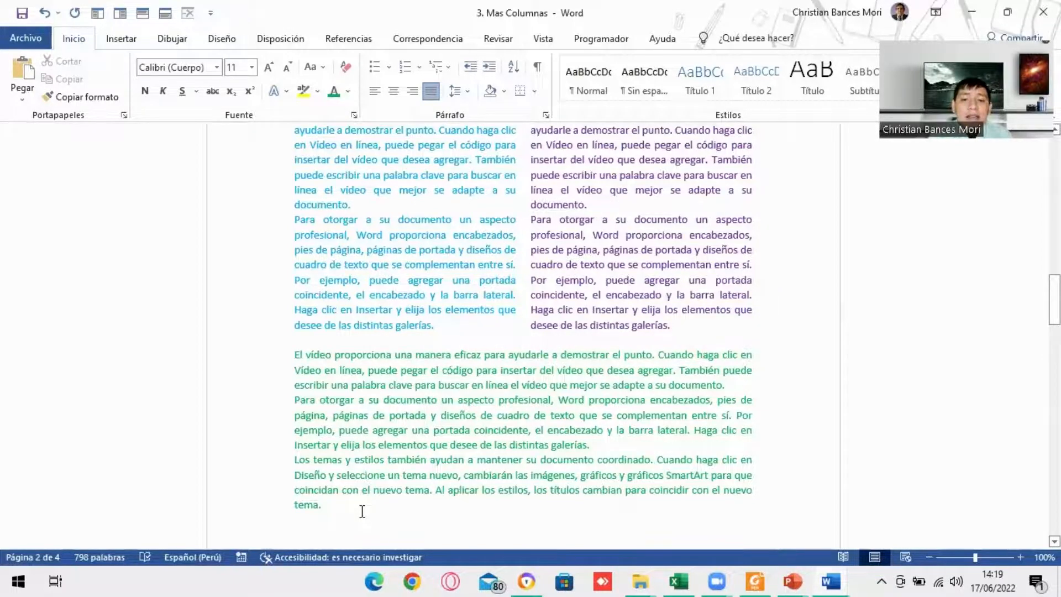
pyautogui.scroll(10, 362, 511)
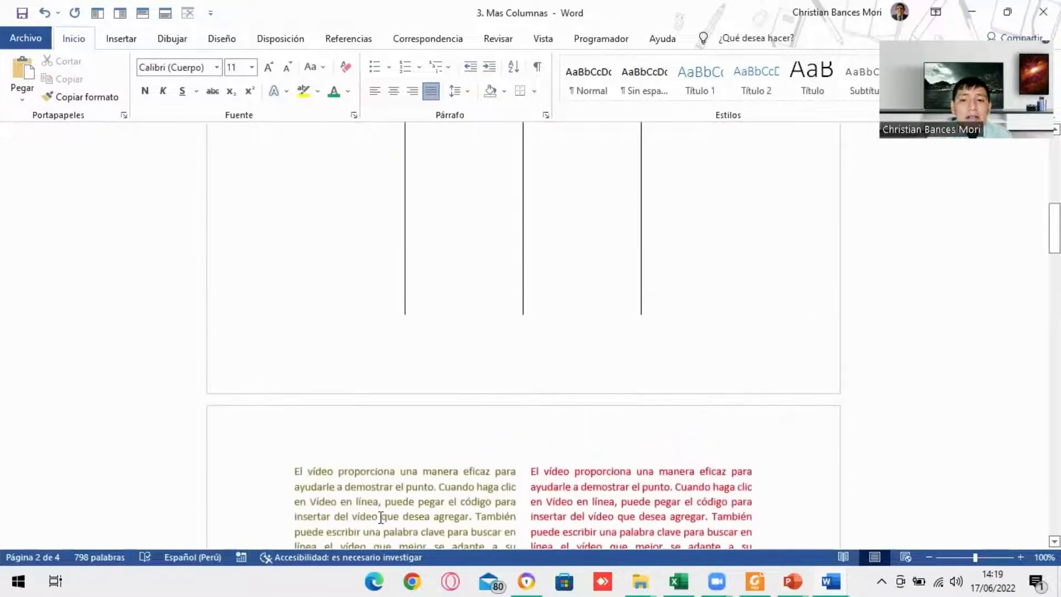
pyautogui.scroll(-7, 382, 518)
pyautogui.scroll(-1, 387, 520)
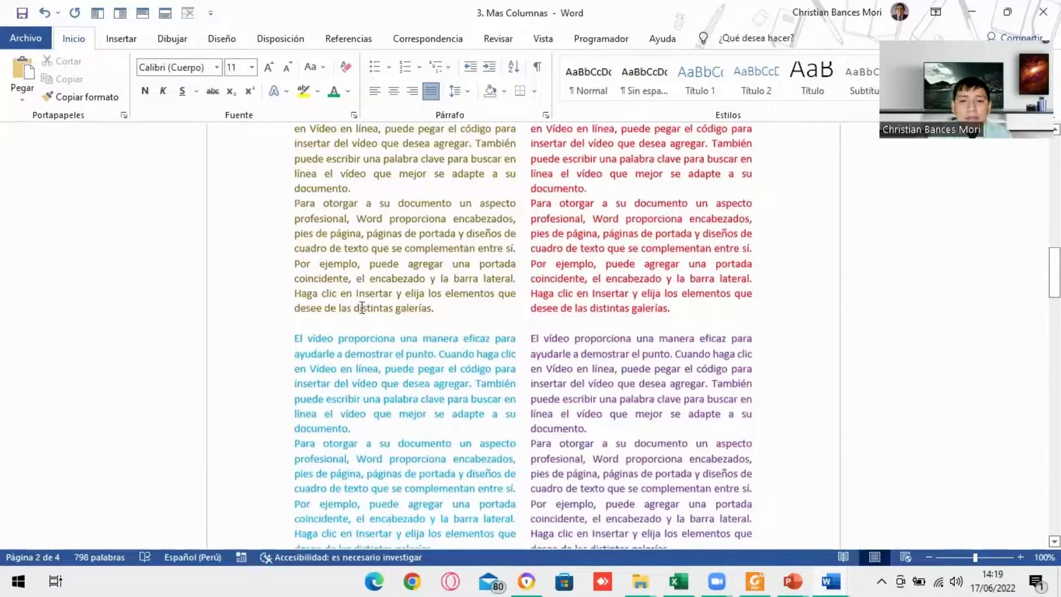
pyautogui.scroll(-6, 443, 409)
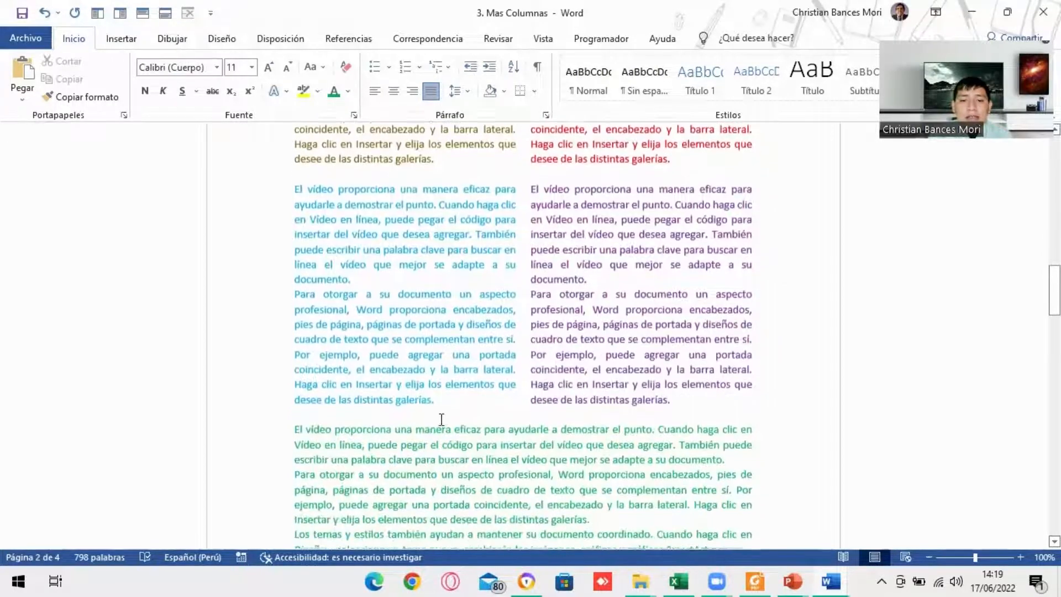
pyautogui.scroll(-4, 392, 457)
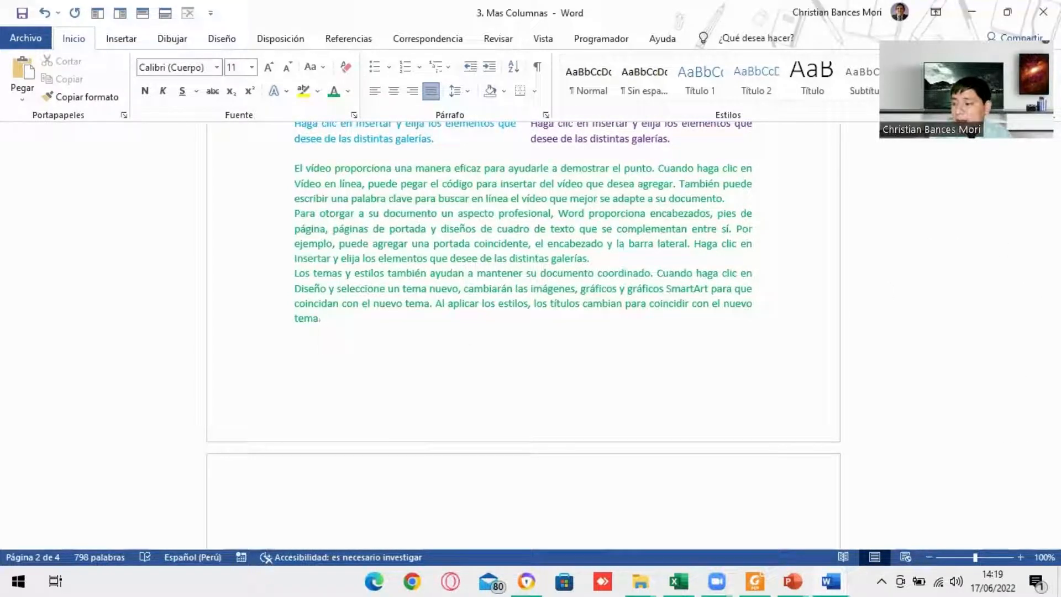
# Switch to the PowerPoint slideshow, read the slide on changing the number of columns, and return to the 3. Mas Columnas document in Word.
pyautogui.hotkey('alt', 'Tab')
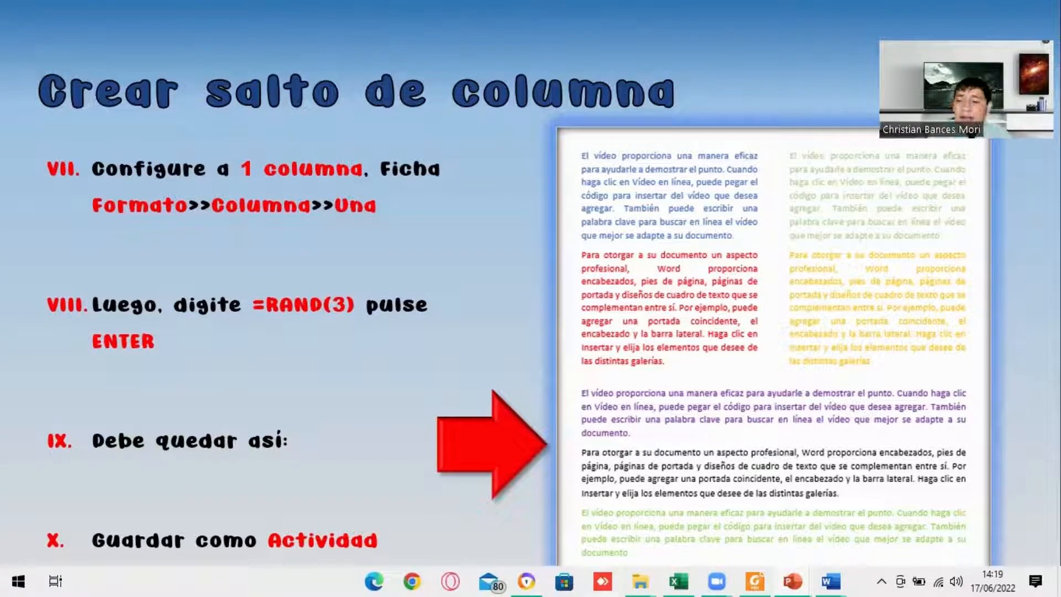
pyautogui.press('Right')
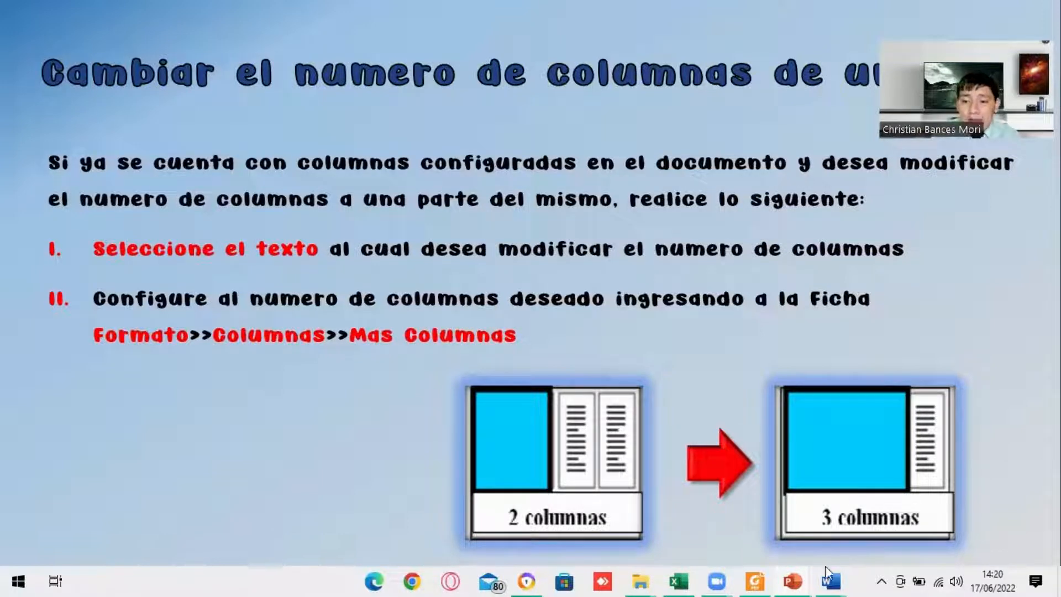
pyautogui.moveTo(837, 579)
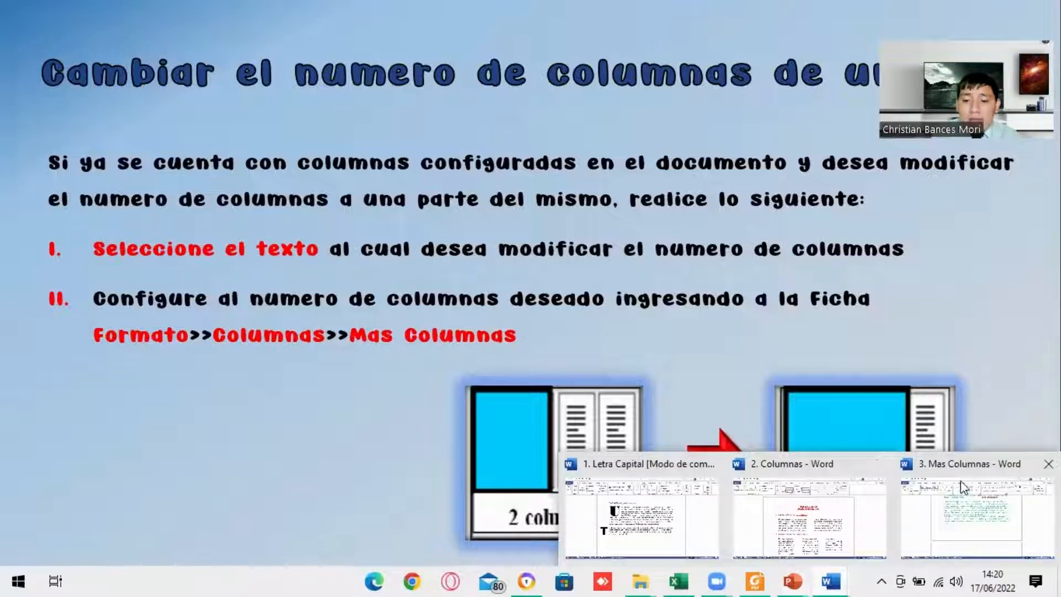
pyautogui.click(970, 492)
# Try changing the four-column text under the USO DE COLUMNAS title to two columns.
pyautogui.scroll(10, 598, 320)
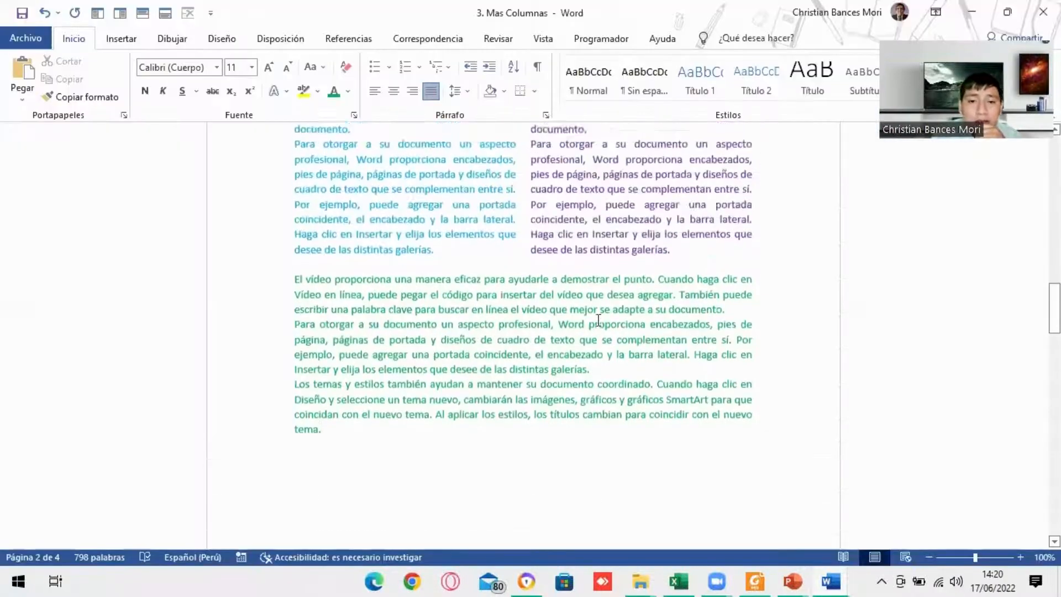
pyautogui.scroll(15, 598, 321)
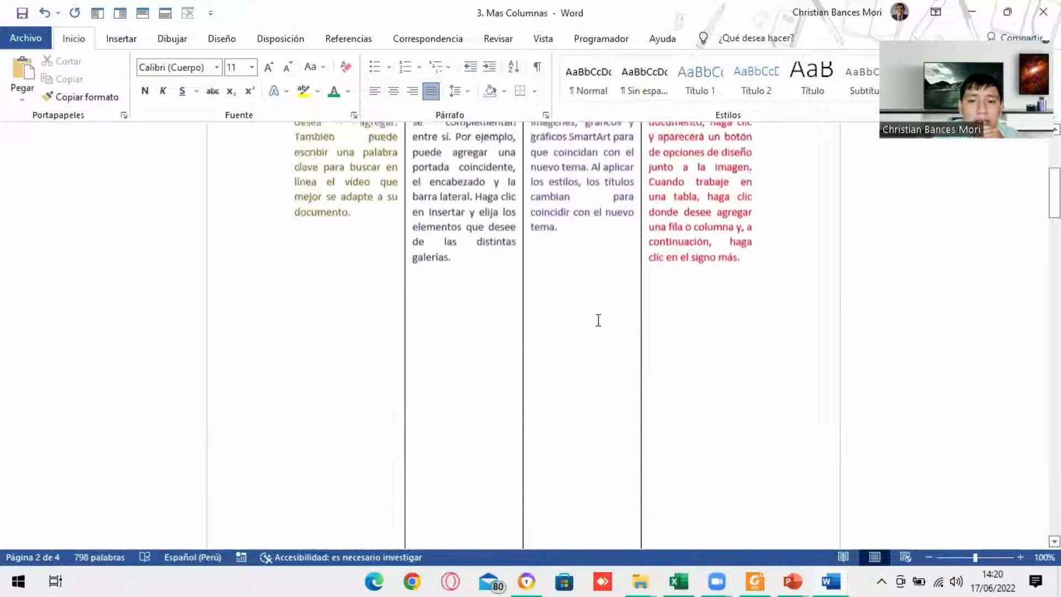
pyautogui.moveTo(296, 243); pyautogui.dragTo(739, 504)
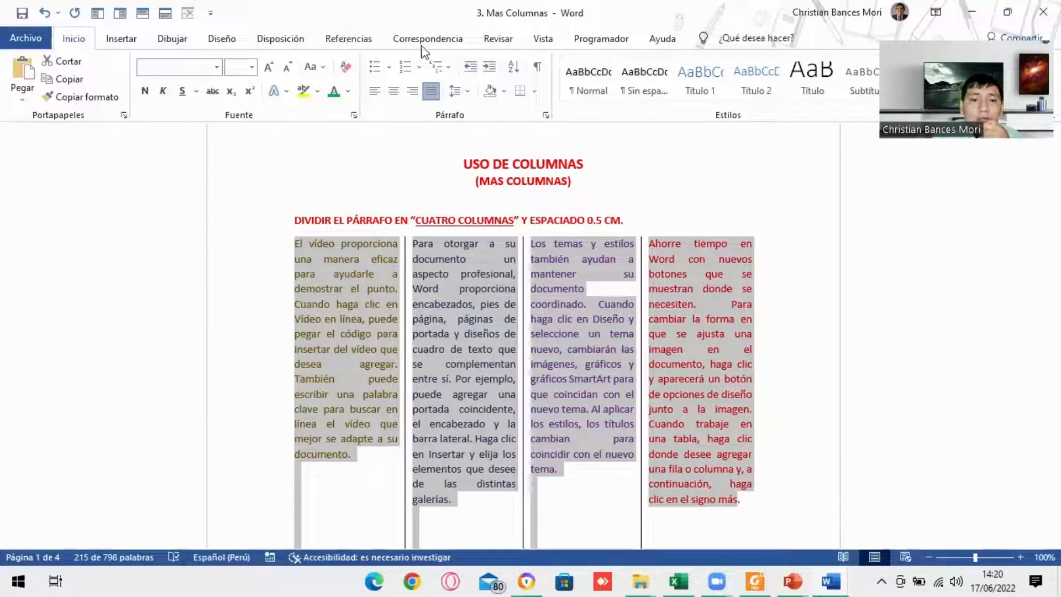
pyautogui.click(306, 42)
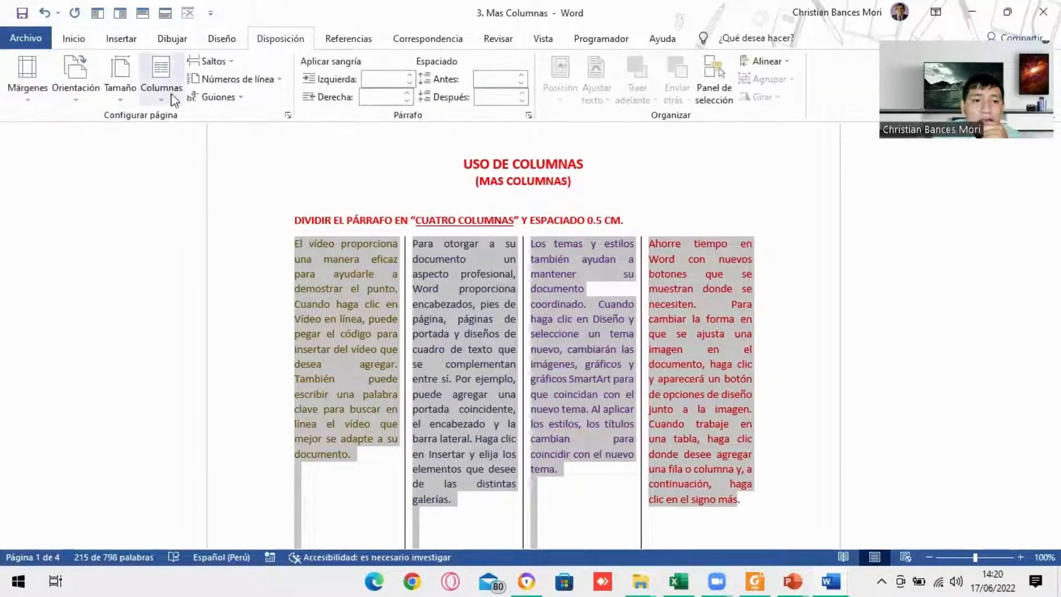
pyautogui.click(162, 78)
pyautogui.click(179, 153)
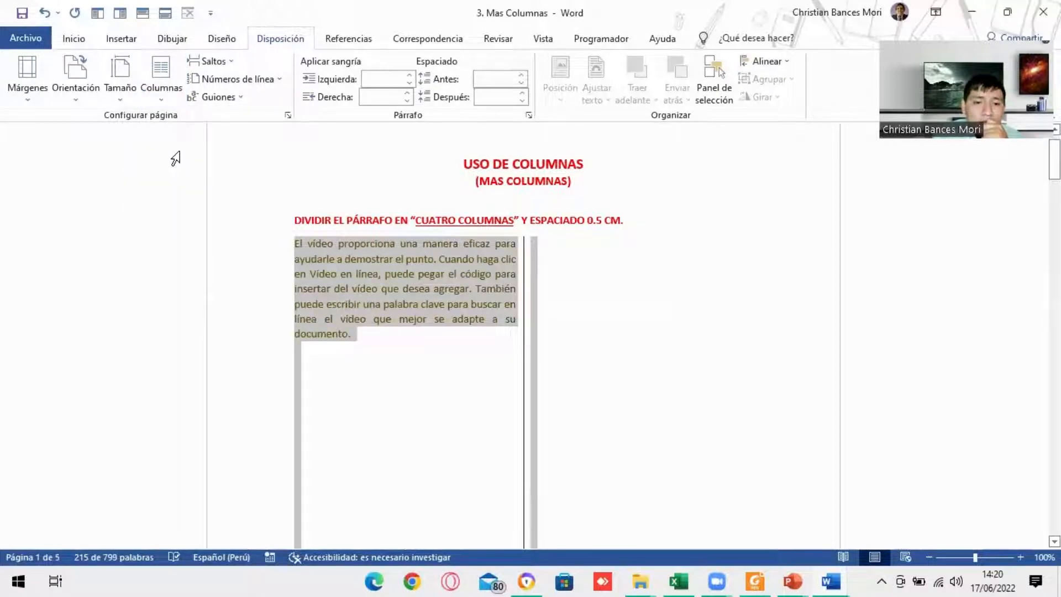
# Review how the reformatted two-column text is spread over the pages and undo the two-column change.
pyautogui.scroll(-15, 320, 246)
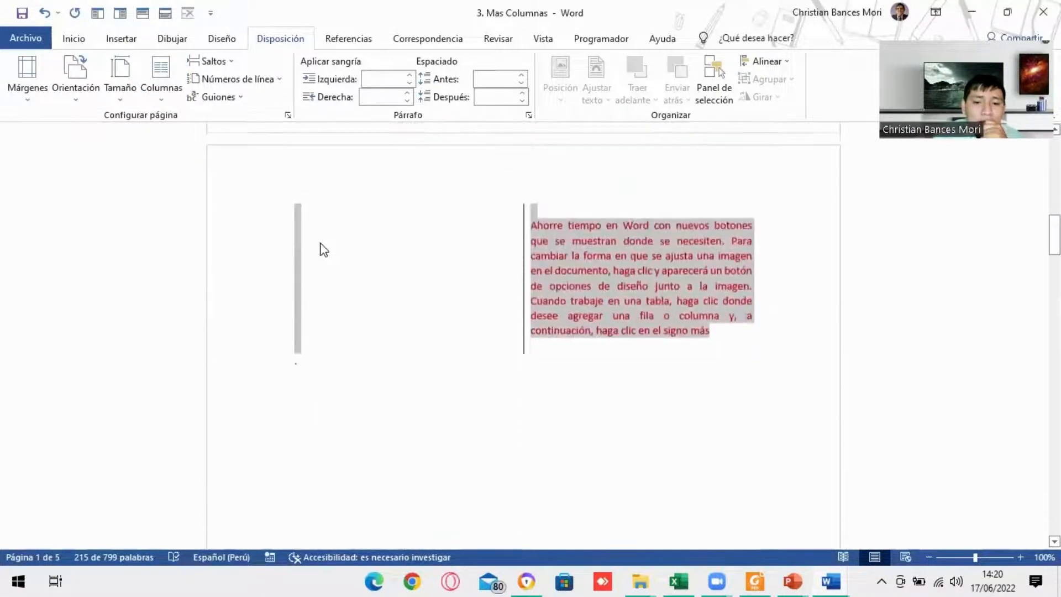
pyautogui.scroll(-3, 323, 249)
pyautogui.scroll(3, 323, 250)
pyautogui.scroll(-1, 323, 250)
pyautogui.scroll(6, 324, 249)
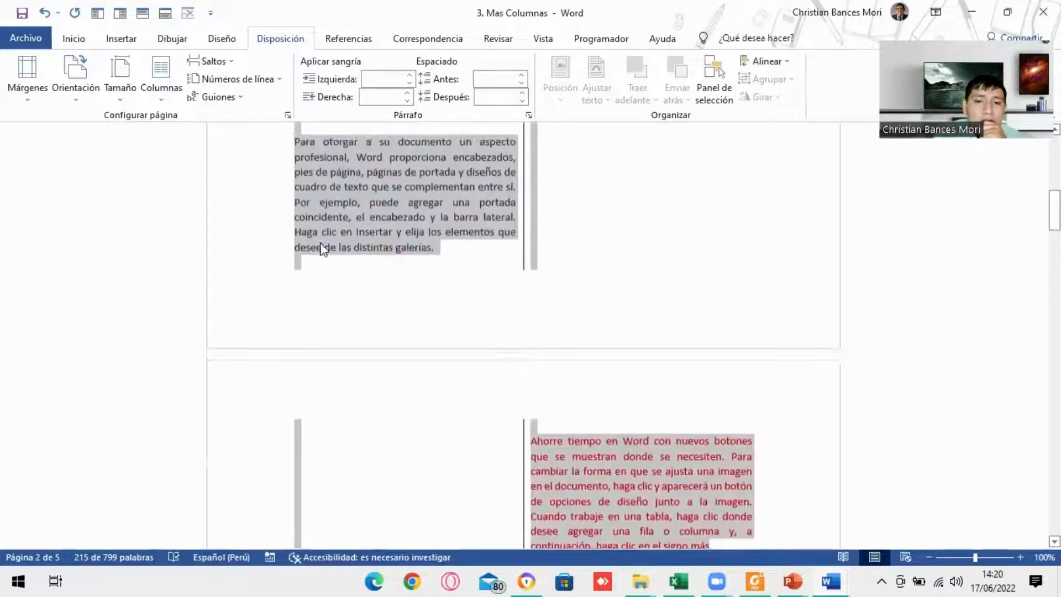
pyautogui.scroll(10, 322, 246)
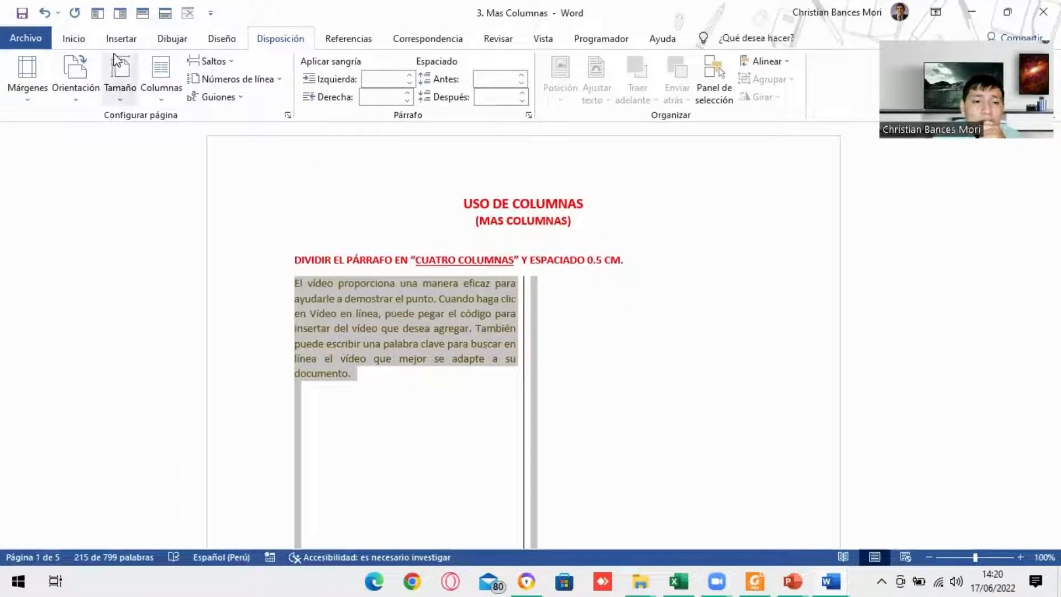
pyautogui.click(44, 14)
# Set the selected four-column text to a single column.
pyautogui.click(174, 91)
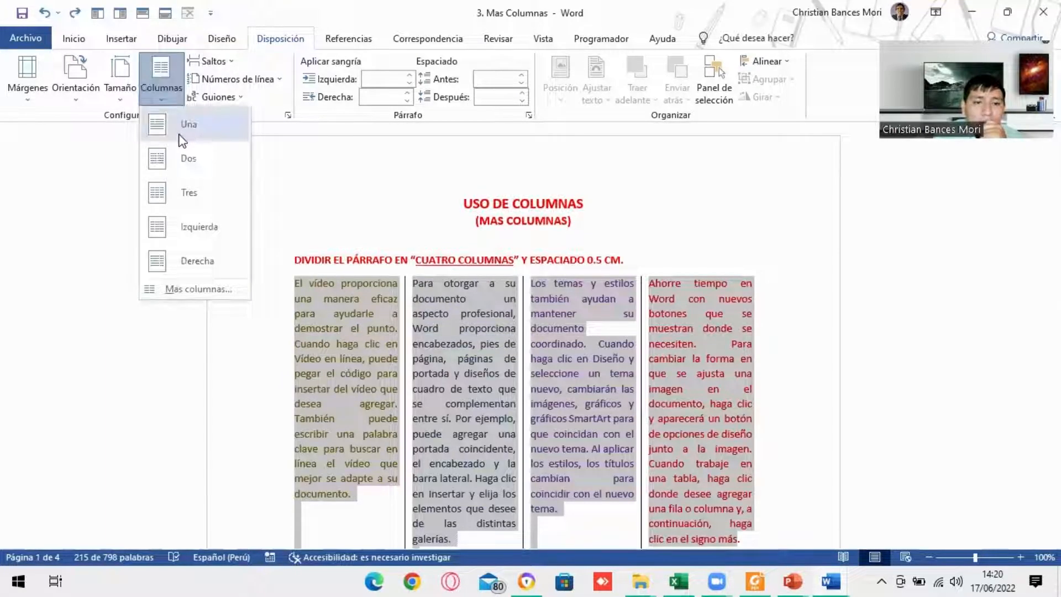
pyautogui.click(183, 141)
pyautogui.scroll(-5, 293, 190)
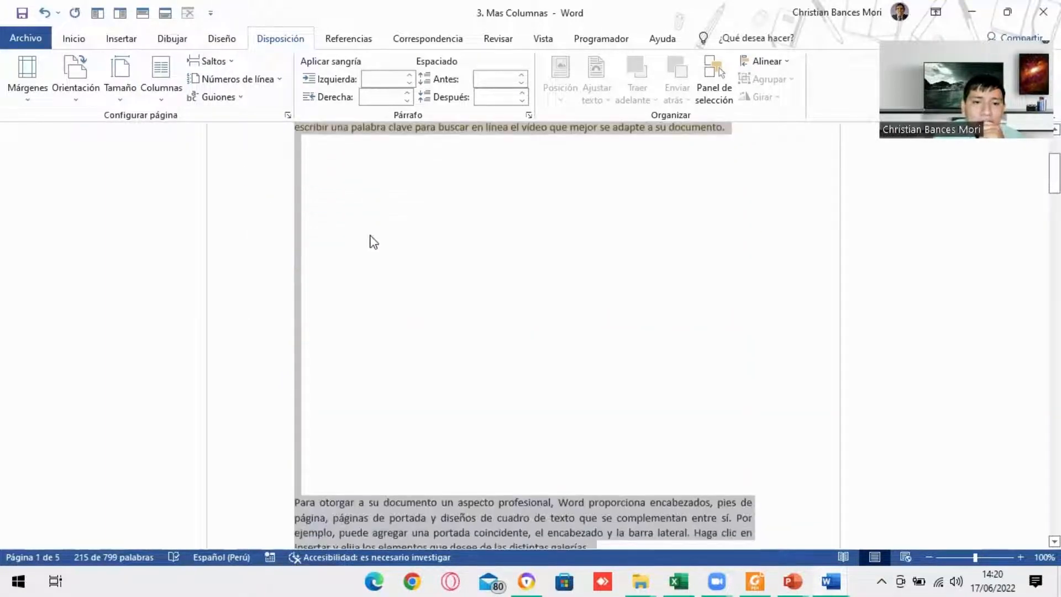
# Delete the blank lines between the olive first paragraph and the dark second paragraph.
pyautogui.scroll(3, 370, 243)
pyautogui.moveTo(301, 223); pyautogui.dragTo(375, 500)
pyautogui.press('Delete')
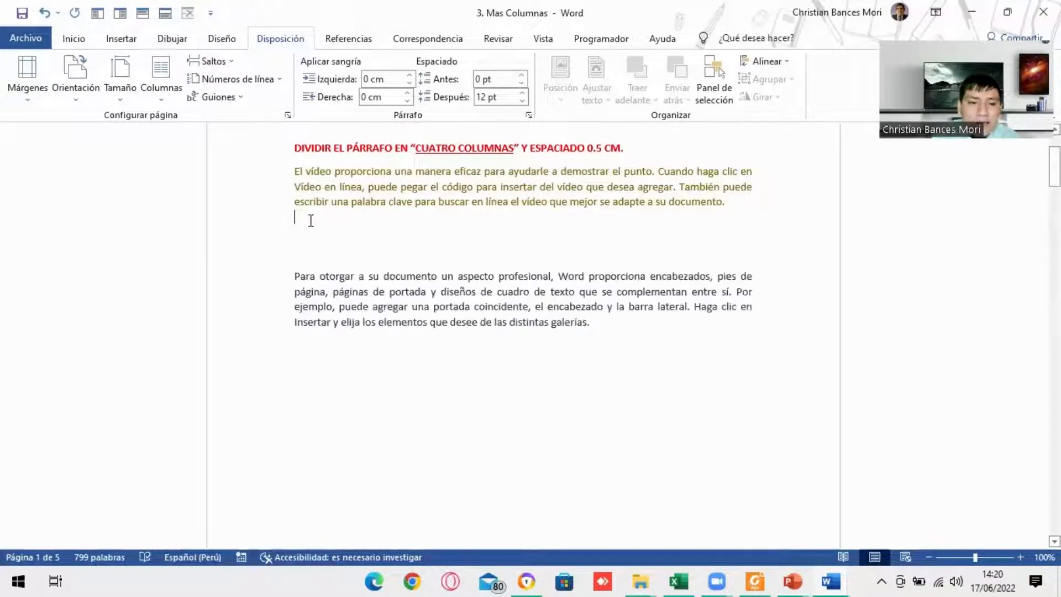
pyautogui.moveTo(303, 223); pyautogui.dragTo(339, 138)
pyautogui.press('Delete')
pyautogui.scroll(-6, 315, 260)
pyautogui.press('Delete')
# Delete the blank lines separating the dark second paragraph from the purple third paragraph.
pyautogui.scroll(3, 363, 183)
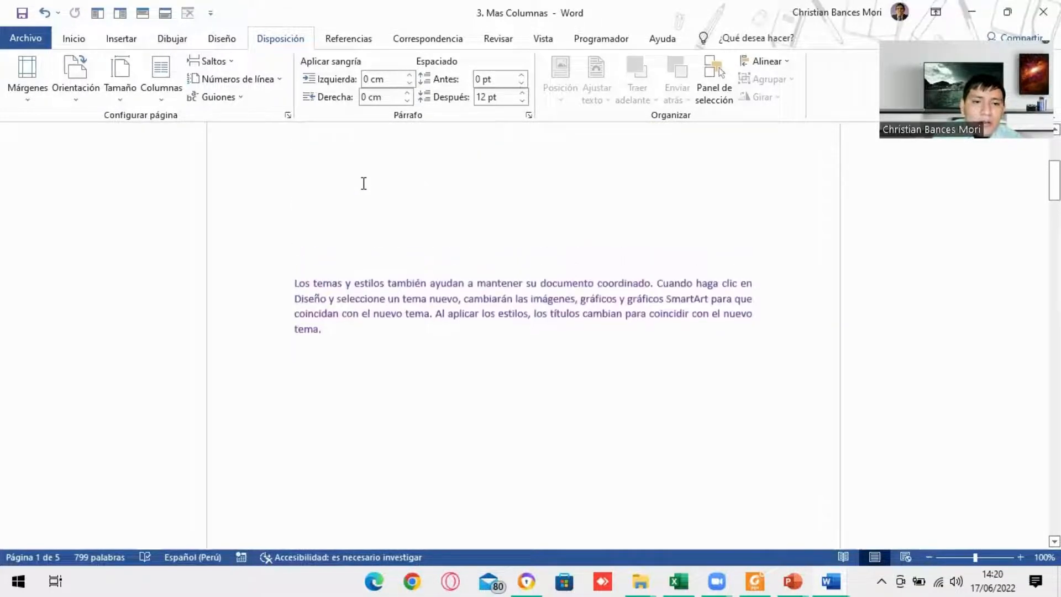
pyautogui.scroll(4, 363, 183)
pyautogui.moveTo(304, 277); pyautogui.dragTo(323, 393)
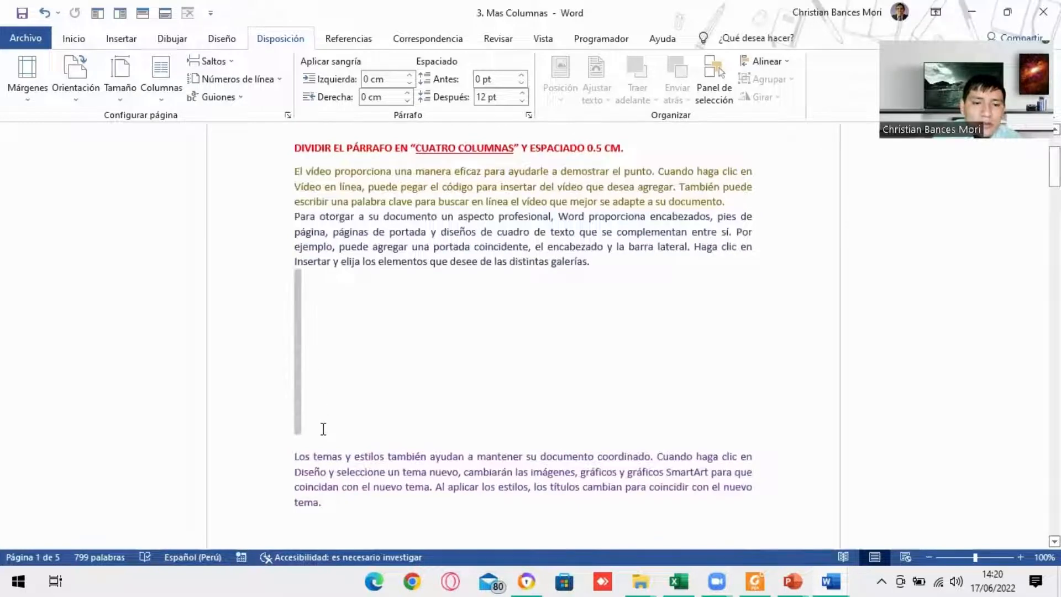
pyautogui.press('Delete')
pyautogui.press('Delete')
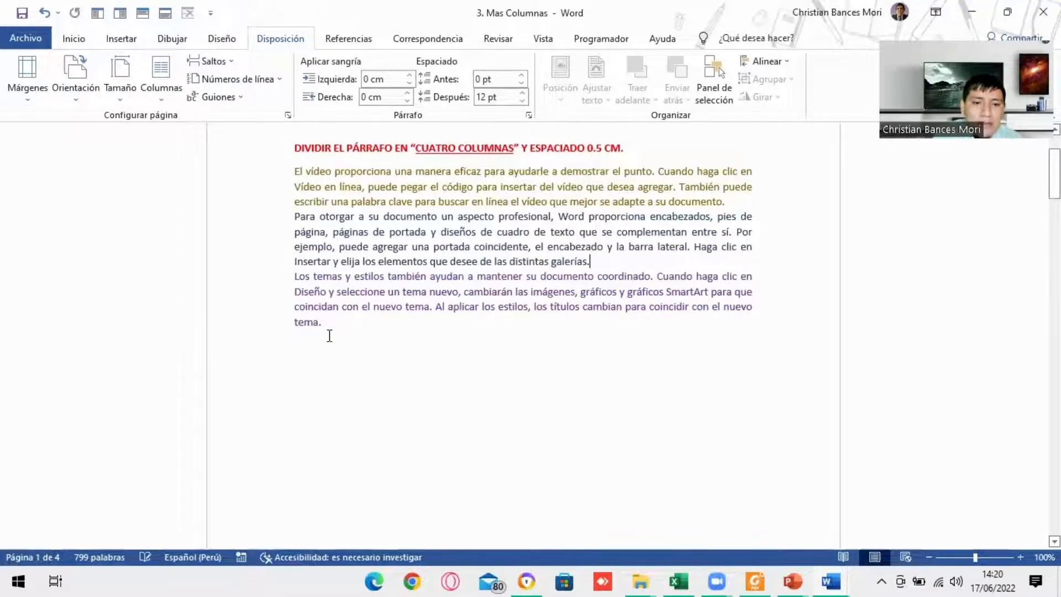
# Remove the blank lines between the purple paragraph and the red fourth paragraph.
pyautogui.scroll(-3, 330, 337)
pyautogui.moveTo(295, 188); pyautogui.dragTo(352, 482)
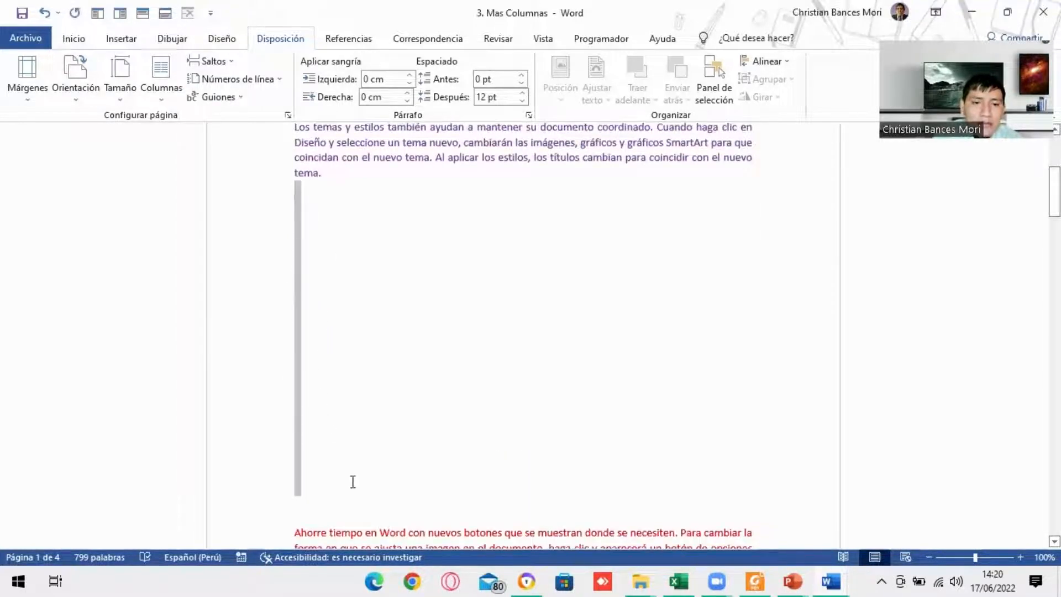
pyautogui.press('Delete')
pyautogui.press('Delete')
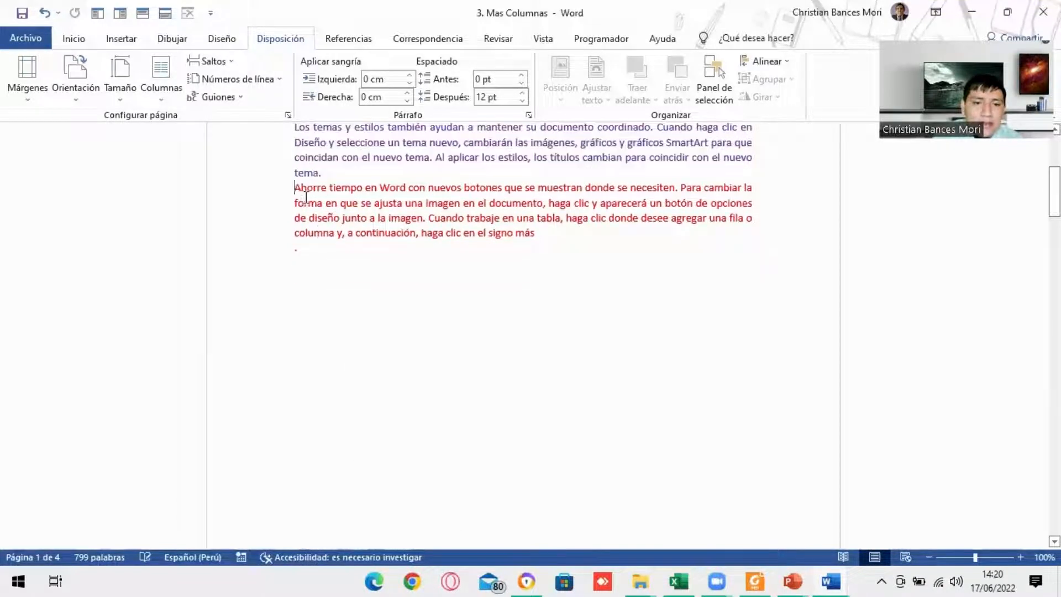
# Check the following two-column page and join the stray period to the end of the red paragraph.
pyautogui.scroll(3, 474, 261)
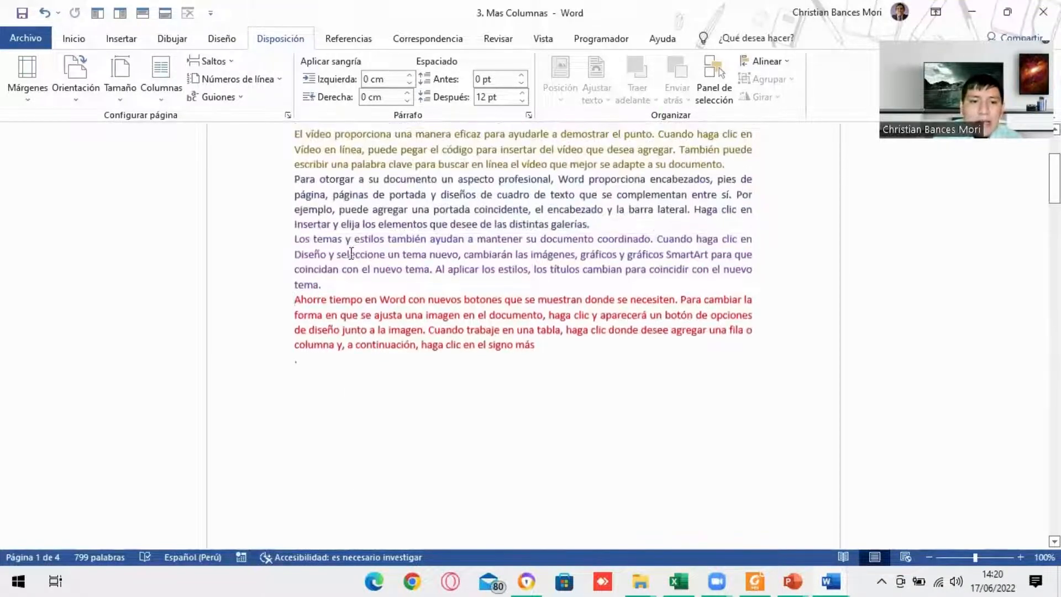
pyautogui.click(592, 396)
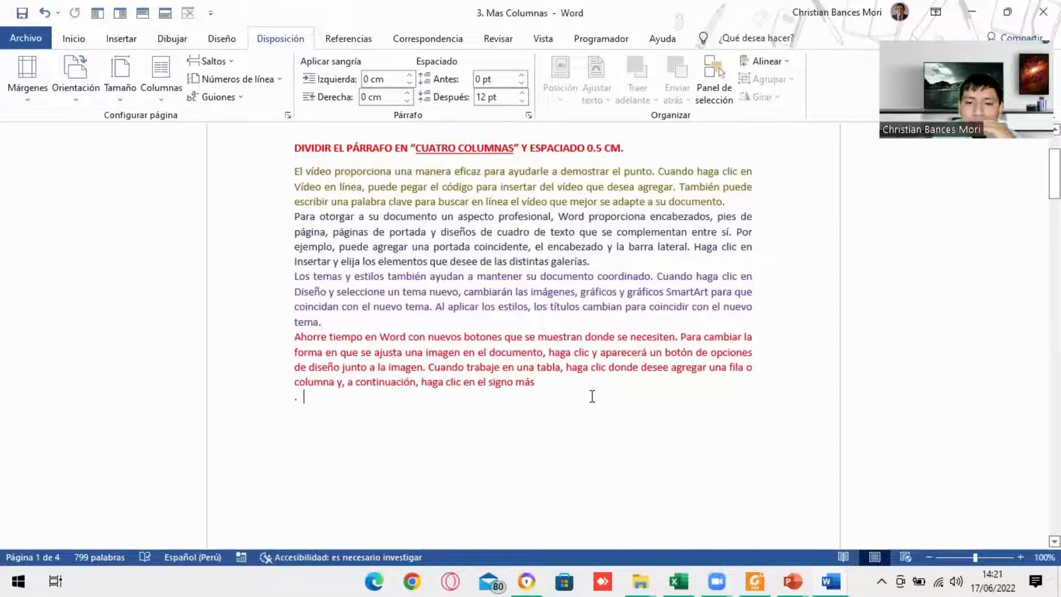
pyautogui.scroll(-3, 592, 398)
pyautogui.scroll(-8, 588, 415)
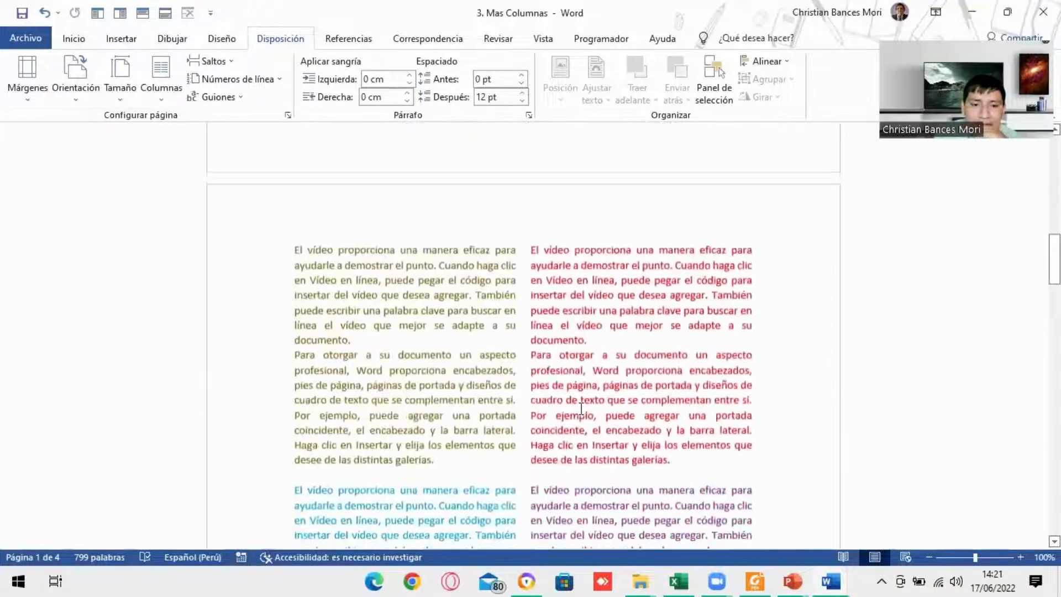
pyautogui.scroll(3, 578, 409)
pyautogui.scroll(6, 578, 409)
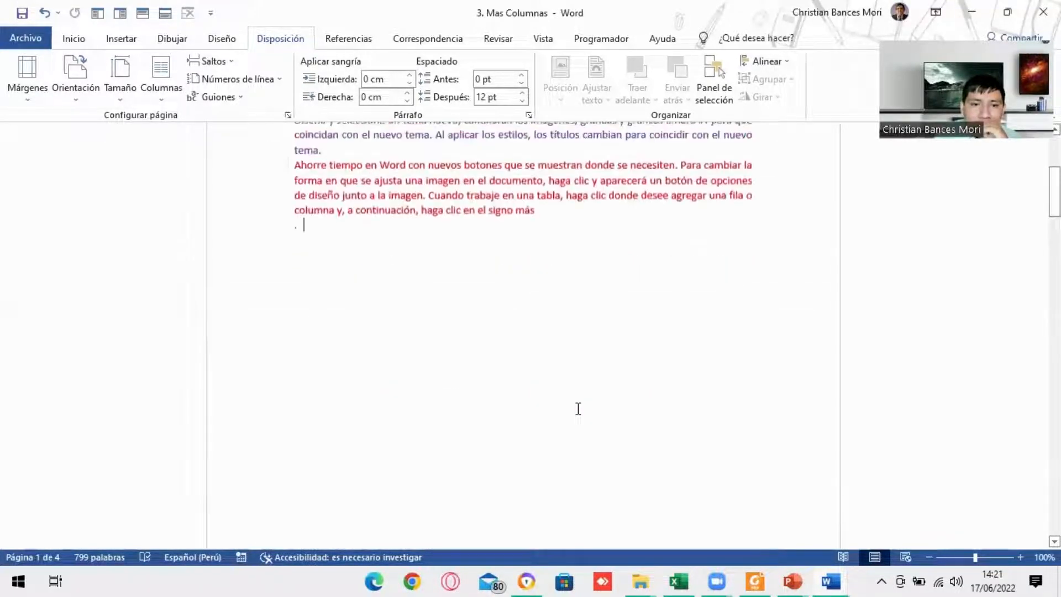
pyautogui.press('BackSpace')
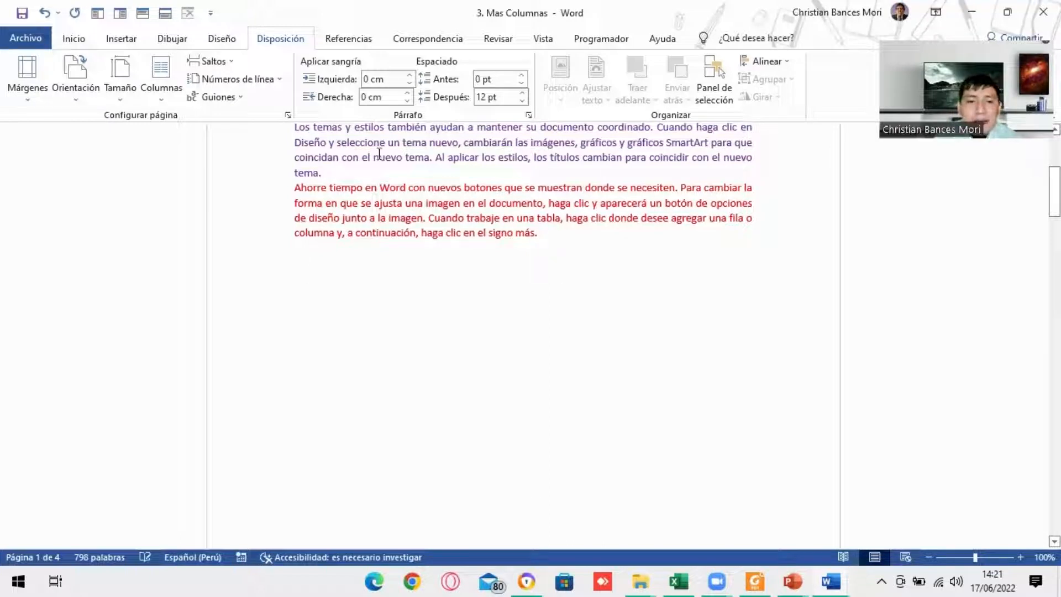
# Try a page break after the single-column text, check the following pages, and undo the break.
pyautogui.click(212, 61)
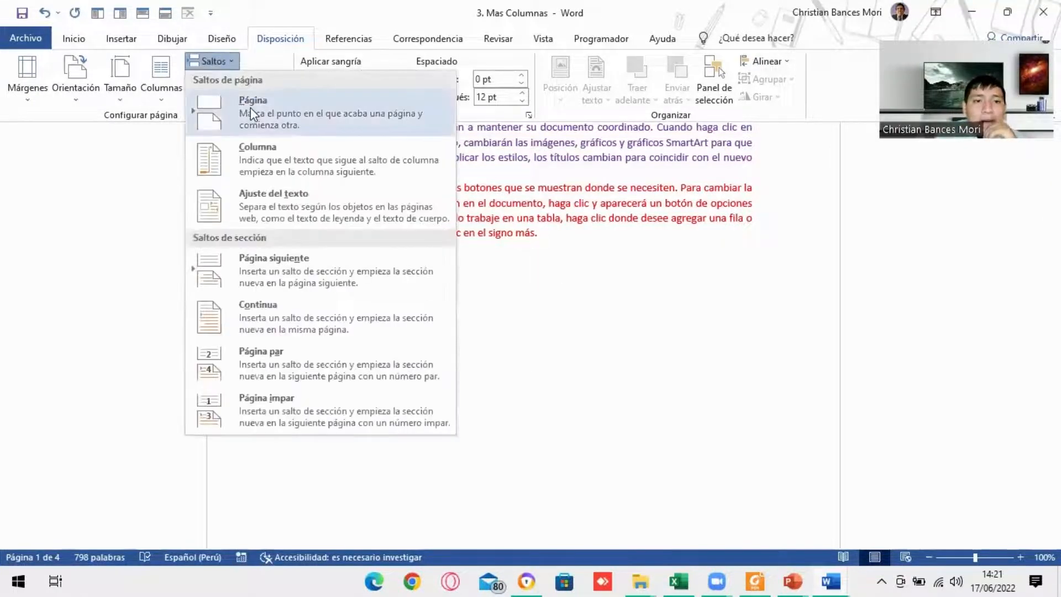
pyautogui.click(250, 107)
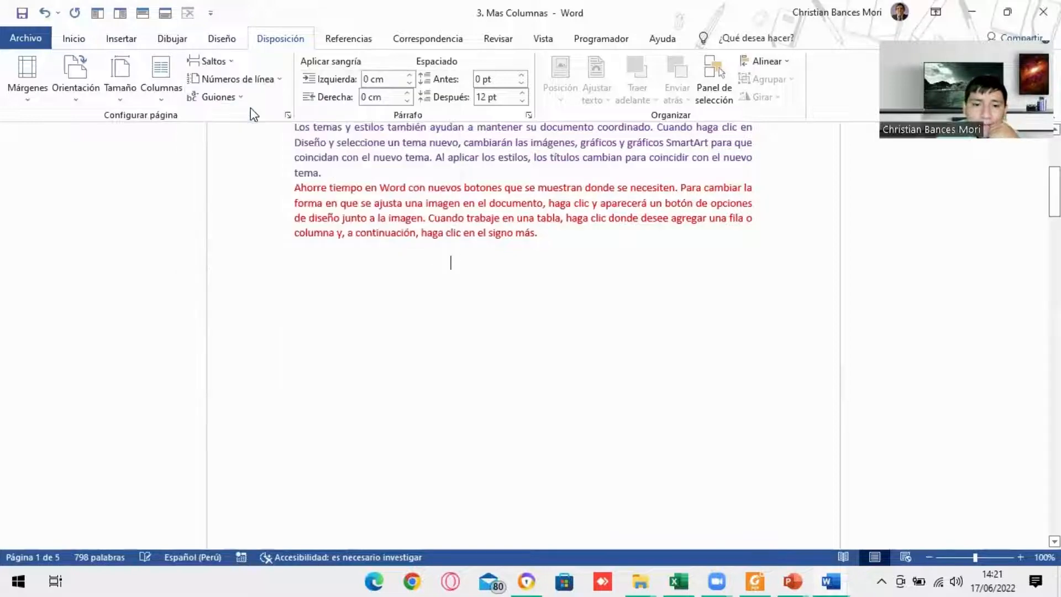
pyautogui.scroll(-10, 363, 218)
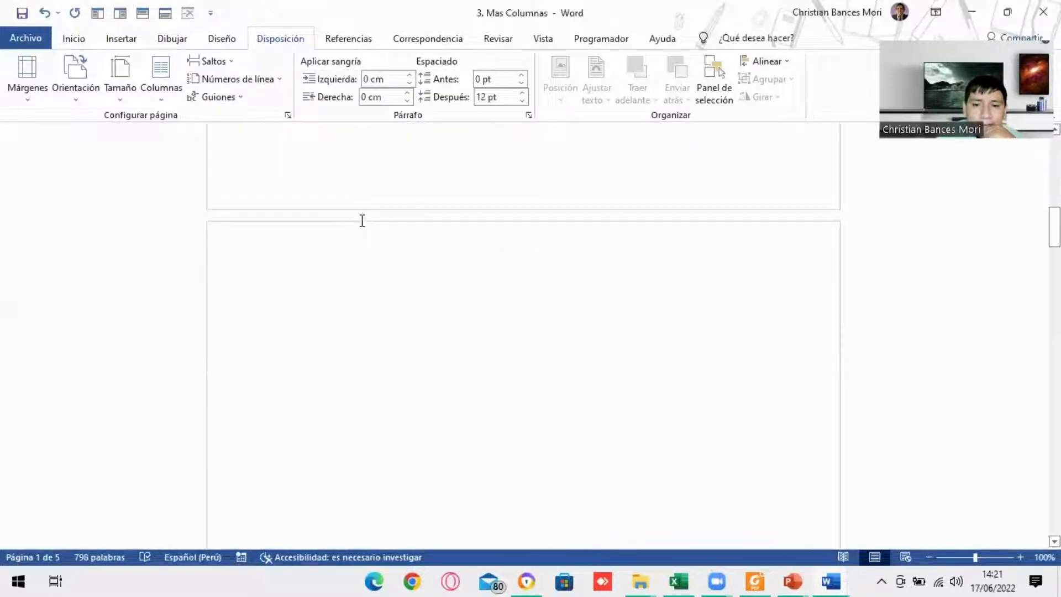
pyautogui.scroll(-10, 362, 220)
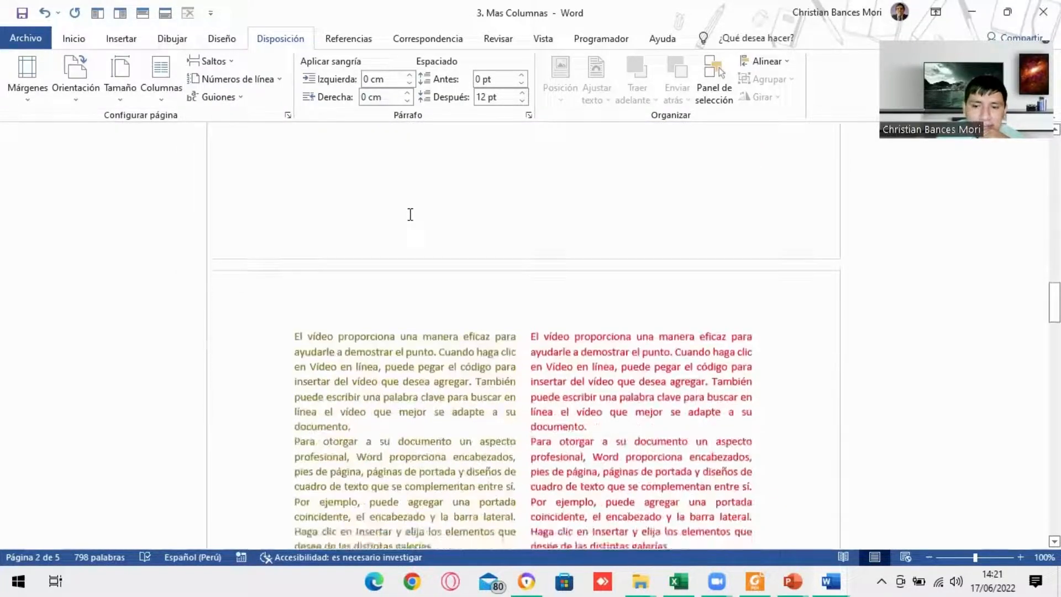
pyautogui.scroll(4, 412, 215)
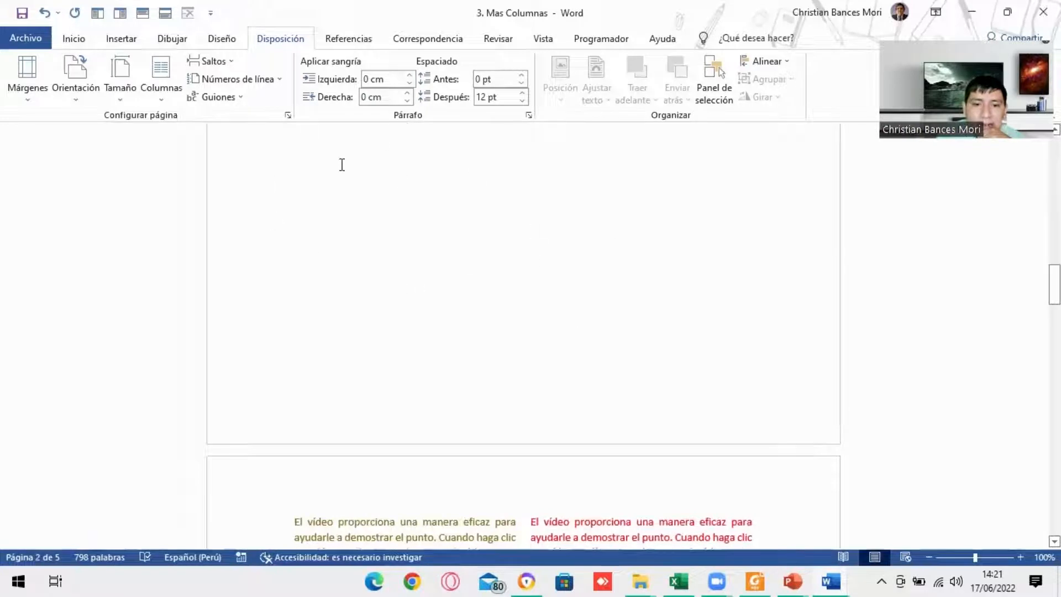
pyautogui.scroll(7, 408, 271)
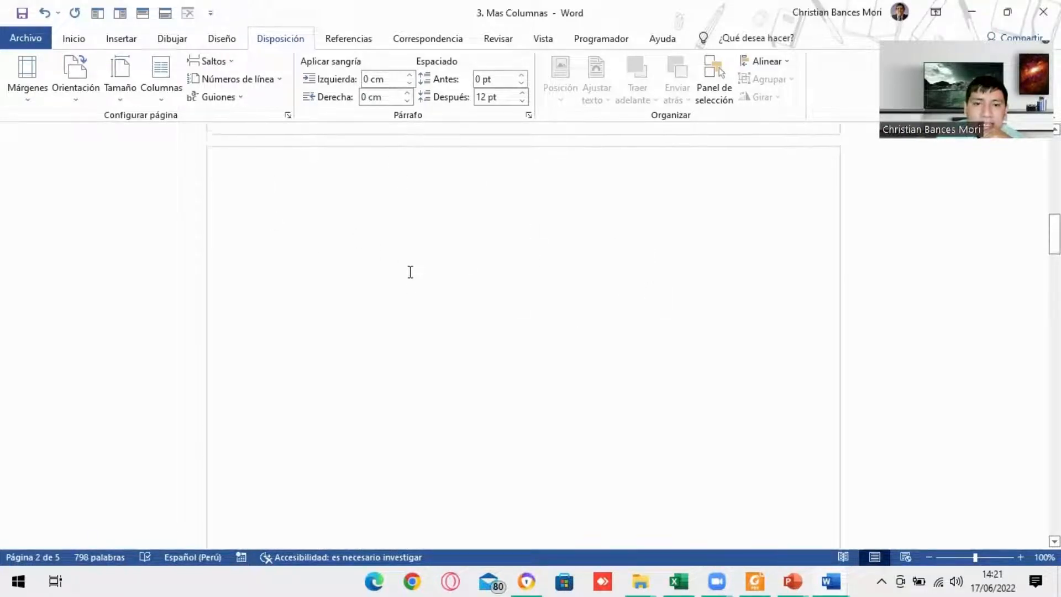
pyautogui.scroll(2, 410, 272)
pyautogui.scroll(4, 396, 259)
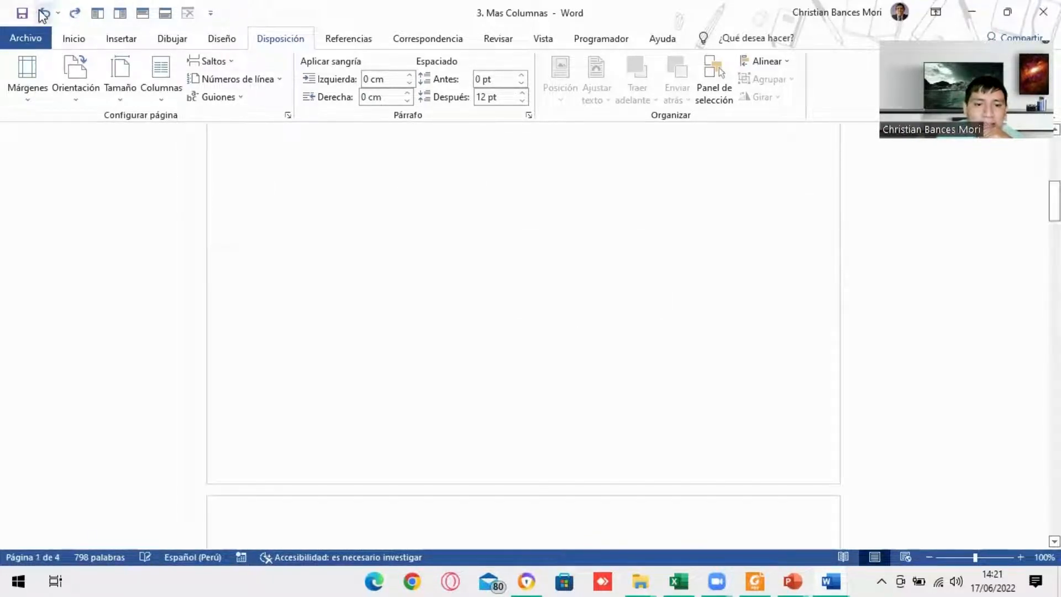
pyautogui.hotkey('ctrl', 'z')
# Examine the page layout from the single-column text through the colored two-column blocks to the third page.
pyautogui.scroll(3, 410, 294)
pyautogui.scroll(3, 420, 303)
pyautogui.scroll(-8, 419, 303)
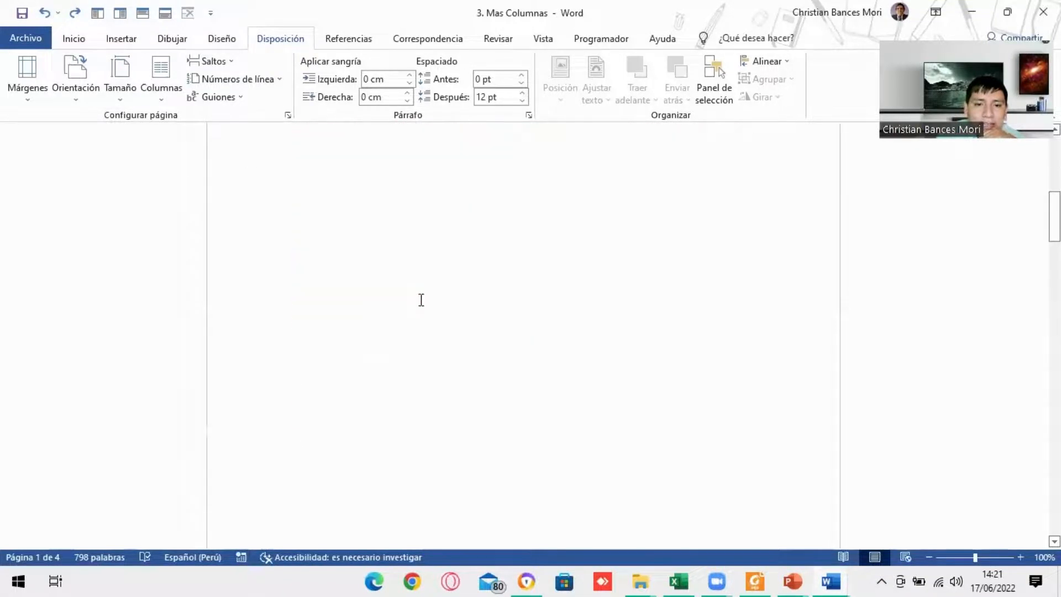
pyautogui.scroll(-1, 419, 300)
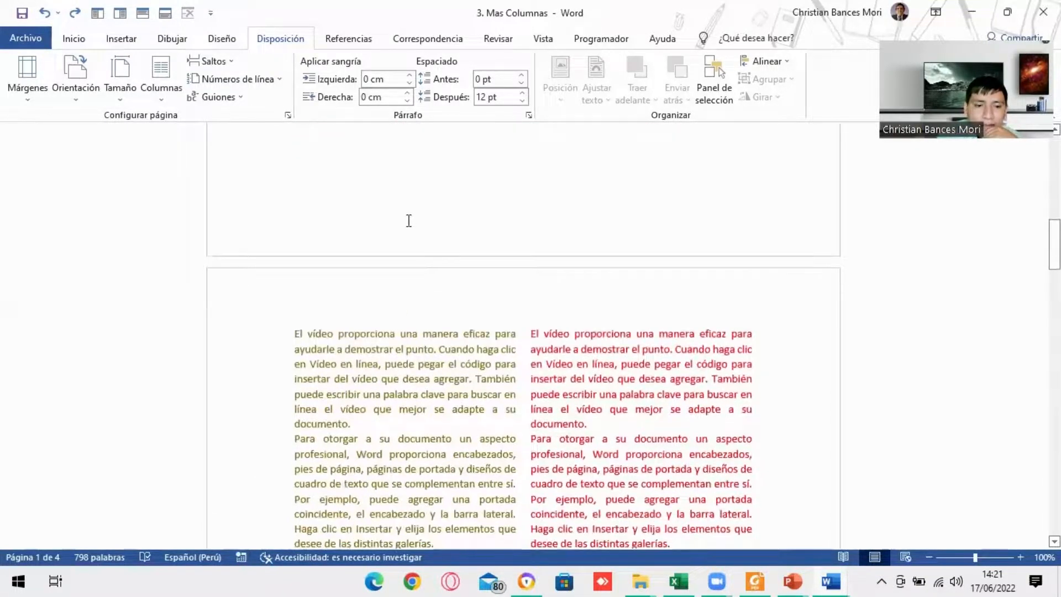
pyautogui.scroll(5, 437, 334)
pyautogui.scroll(-15, 436, 334)
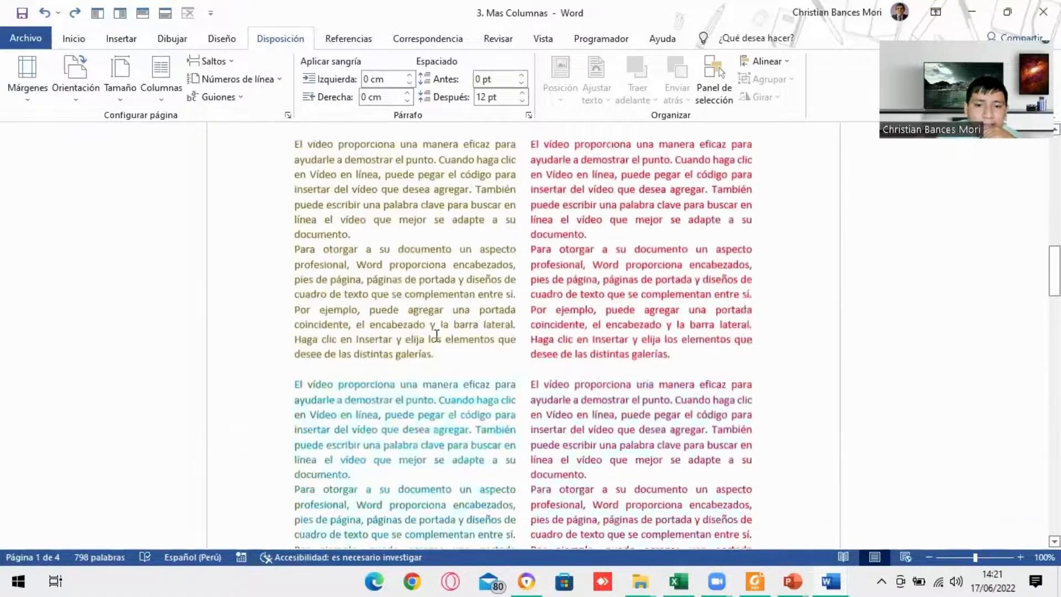
pyautogui.scroll(-10, 436, 341)
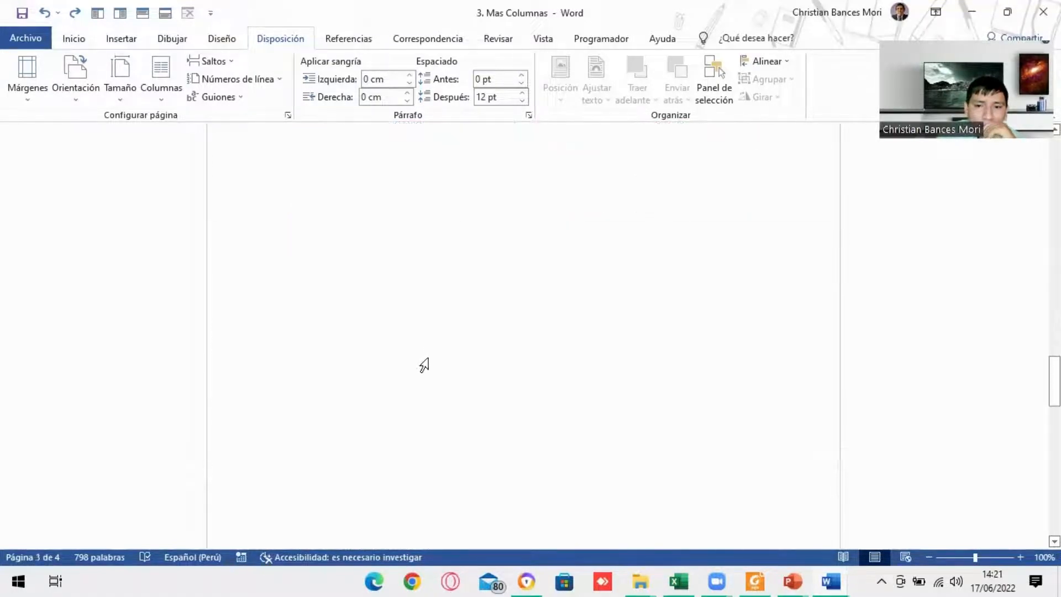
pyautogui.scroll(4, 424, 365)
# Inspect the empty area at the start of the third page for leftover blank paragraphs.
pyautogui.click(265, 280)
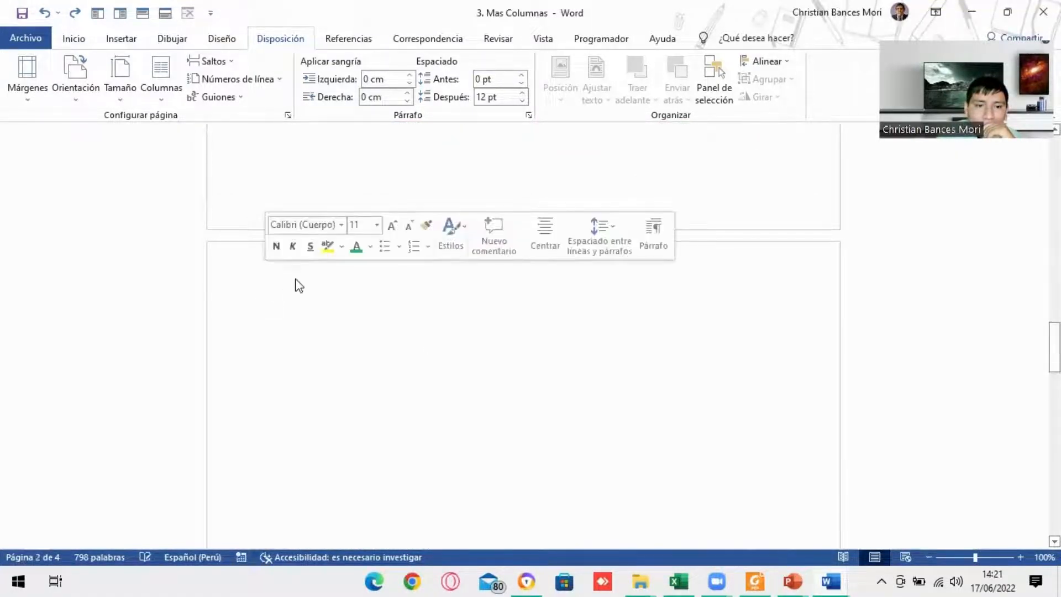
pyautogui.click(299, 282)
pyautogui.moveTo(354, 297); pyautogui.dragTo(413, 384)
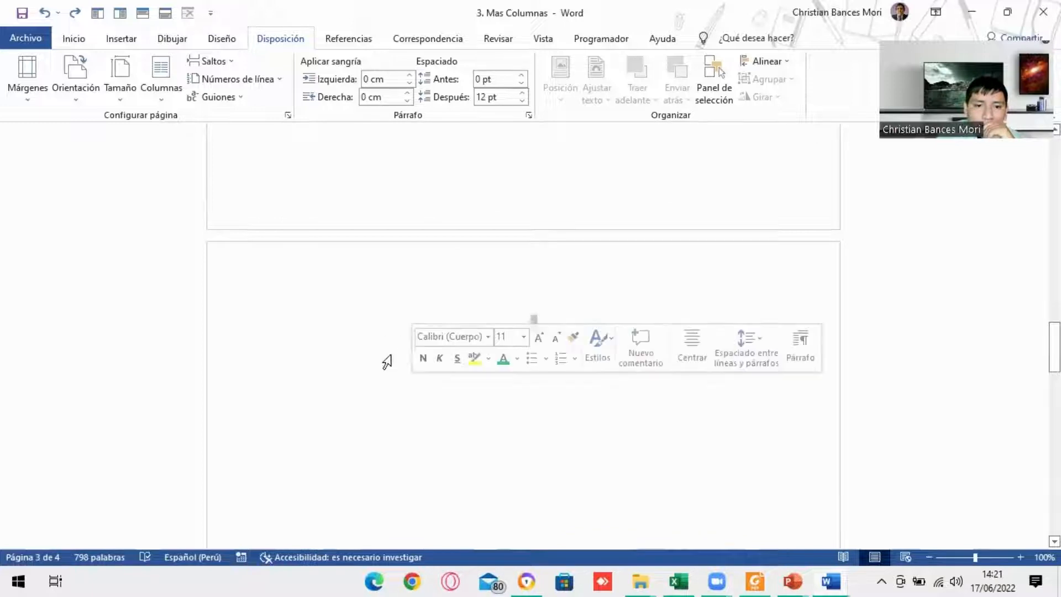
pyautogui.click(537, 317)
pyautogui.moveTo(613, 398); pyautogui.dragTo(637, 446)
pyautogui.click(640, 444)
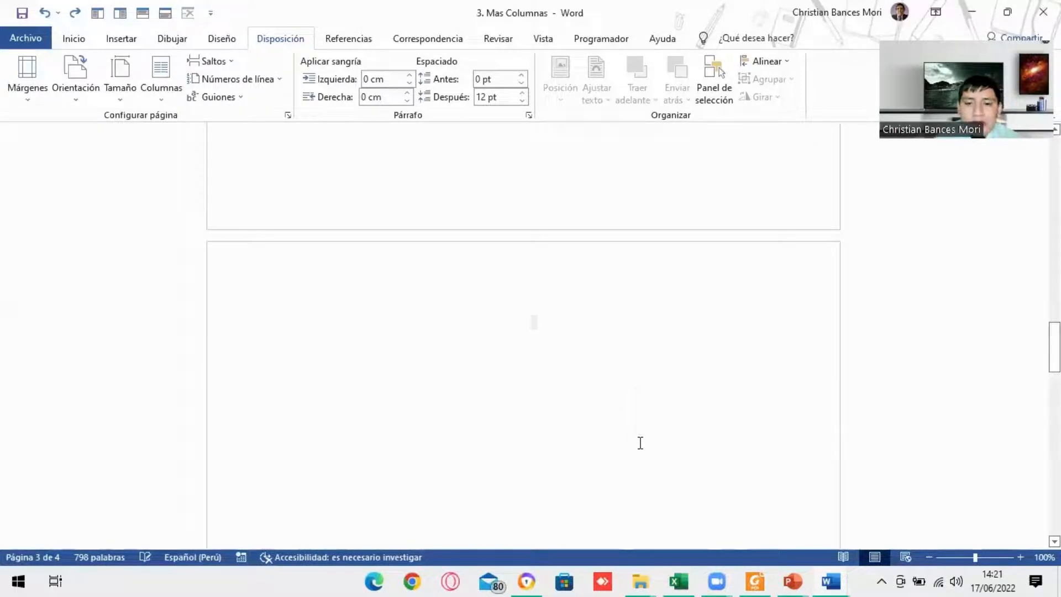
# Select and delete the leftover blank paragraphs at the start of the third page.
pyautogui.moveTo(541, 309); pyautogui.dragTo(611, 419)
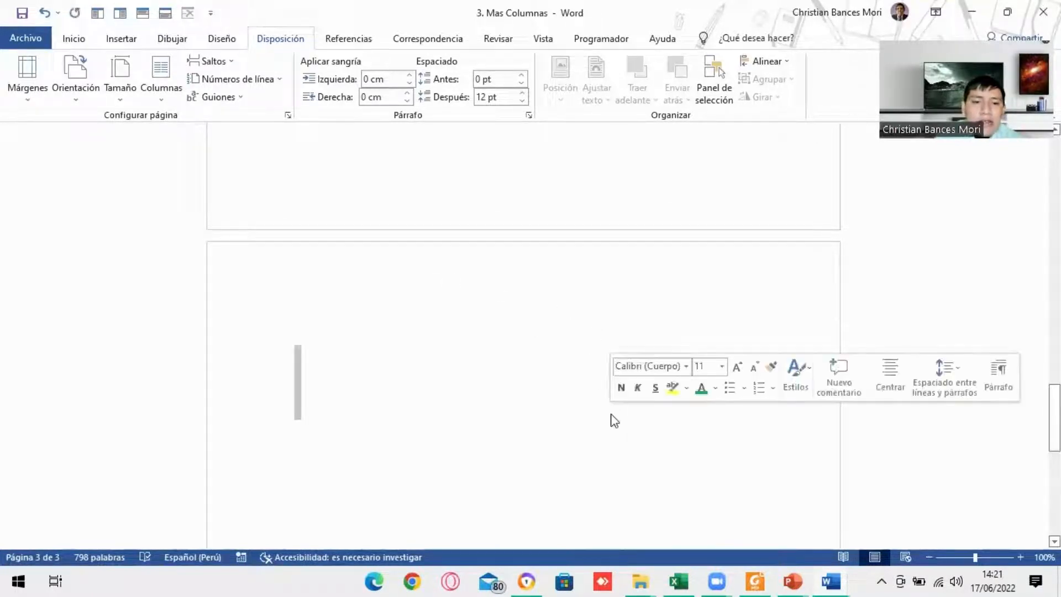
pyautogui.click(611, 414)
pyautogui.moveTo(292, 300); pyautogui.dragTo(427, 578)
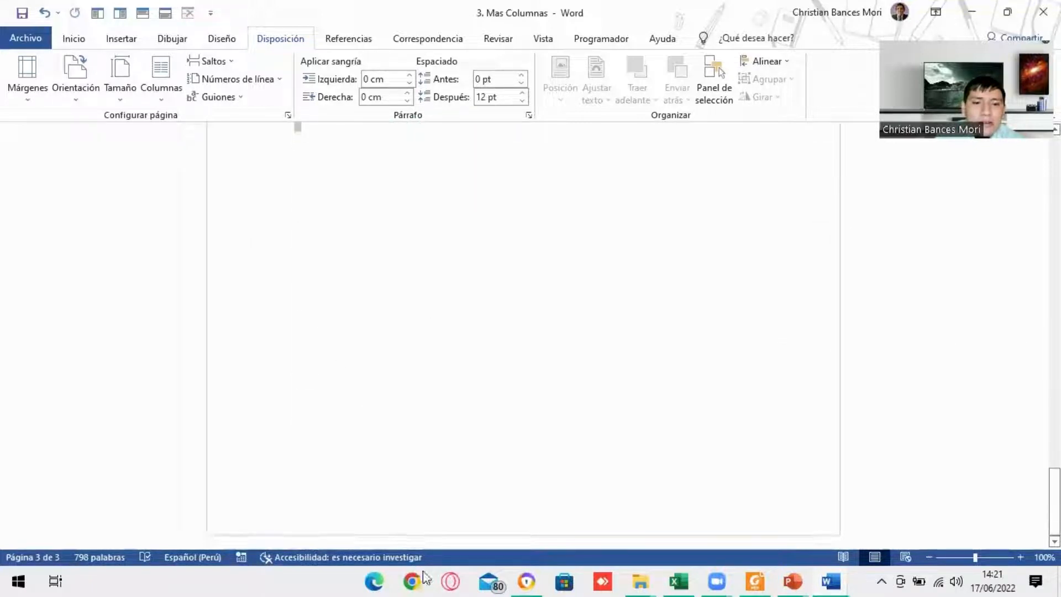
pyautogui.press('Delete')
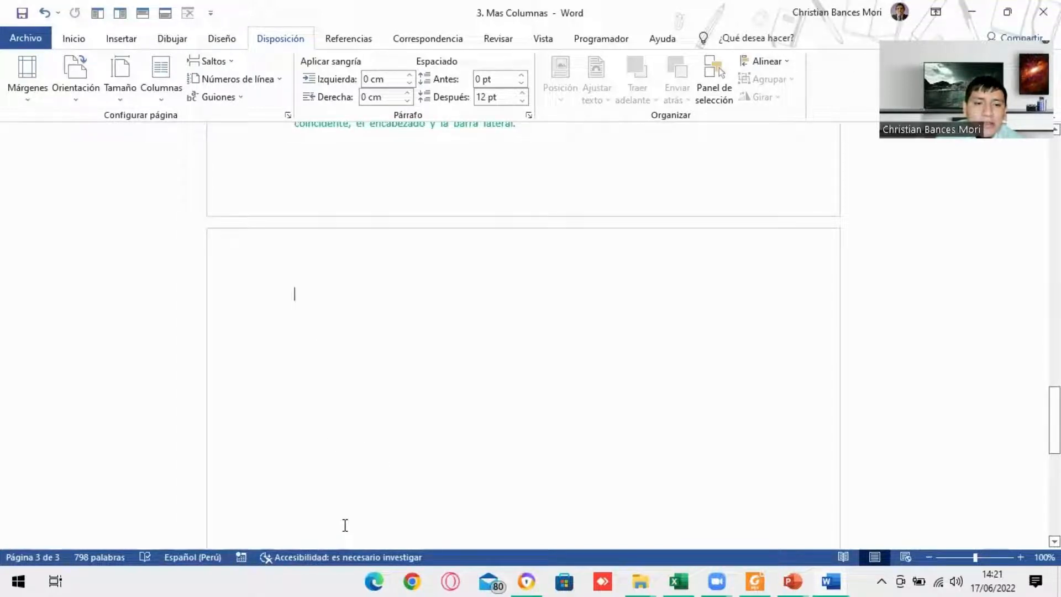
pyautogui.moveTo(294, 290); pyautogui.dragTo(324, 480)
pyautogui.click(417, 424)
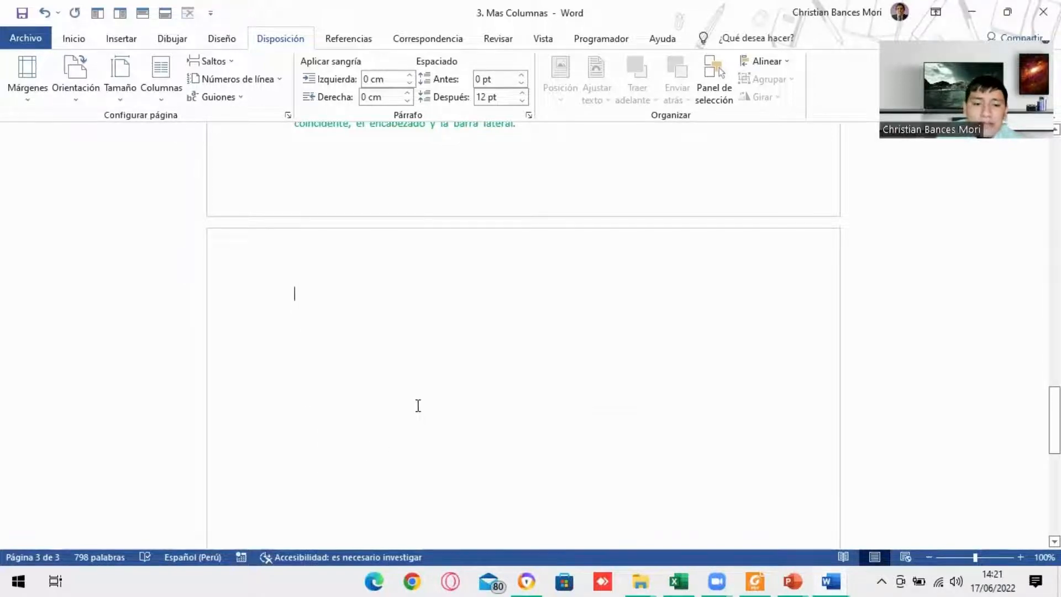
# Convert the green two-column text block at the end of the second page to a single column.
pyautogui.scroll(15, 418, 406)
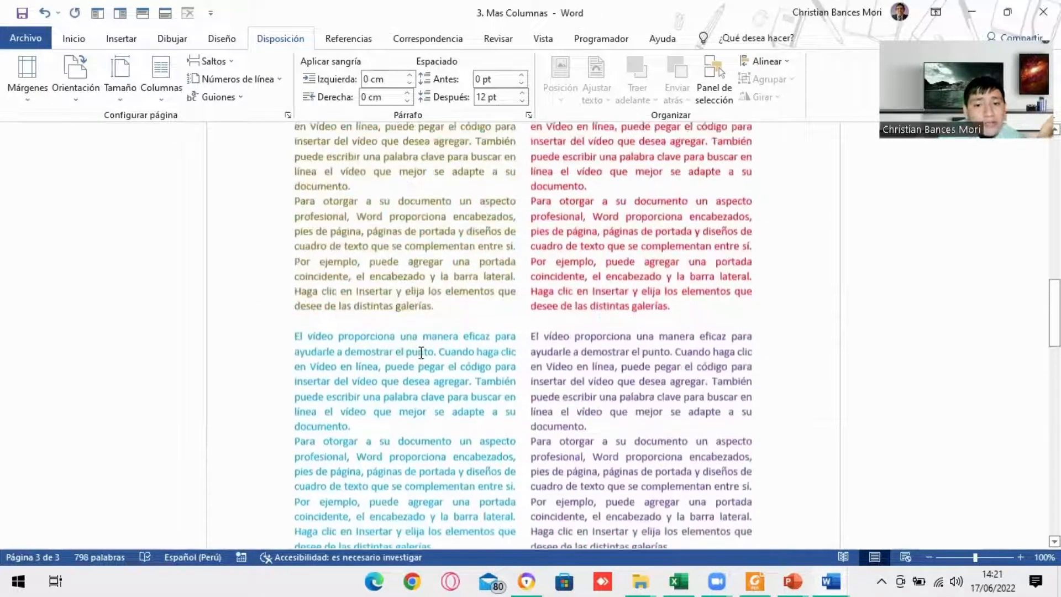
pyautogui.scroll(5, 421, 352)
pyautogui.scroll(-10, 421, 370)
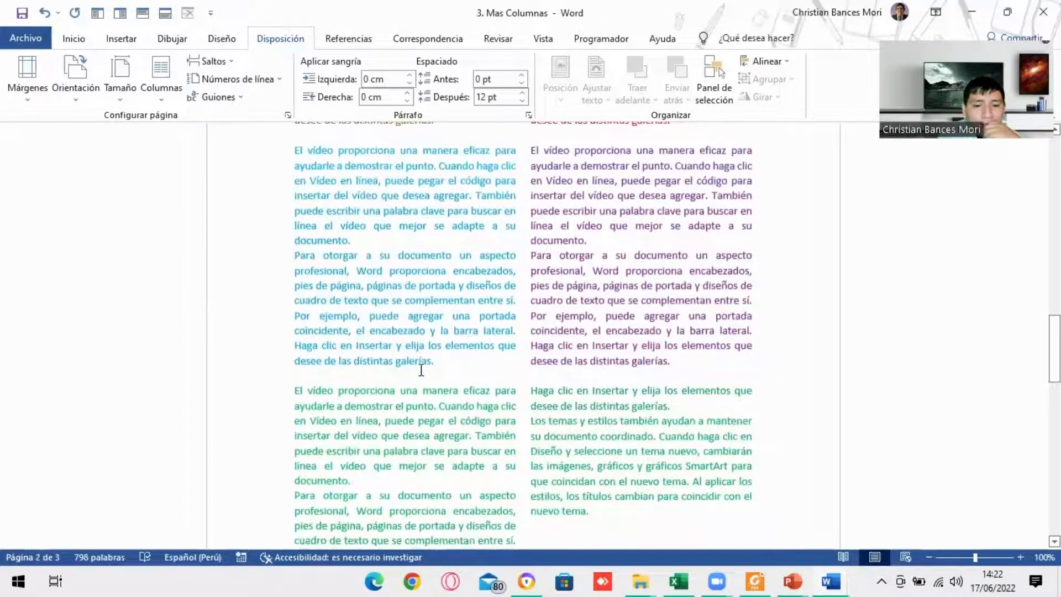
pyautogui.scroll(-5, 421, 369)
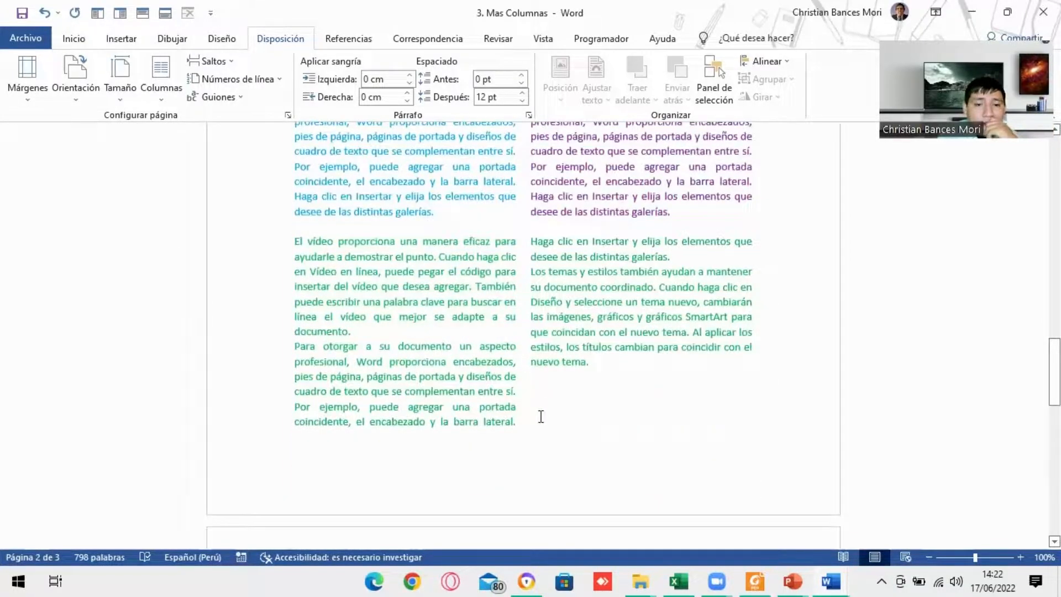
pyautogui.moveTo(518, 410); pyautogui.dragTo(291, 244)
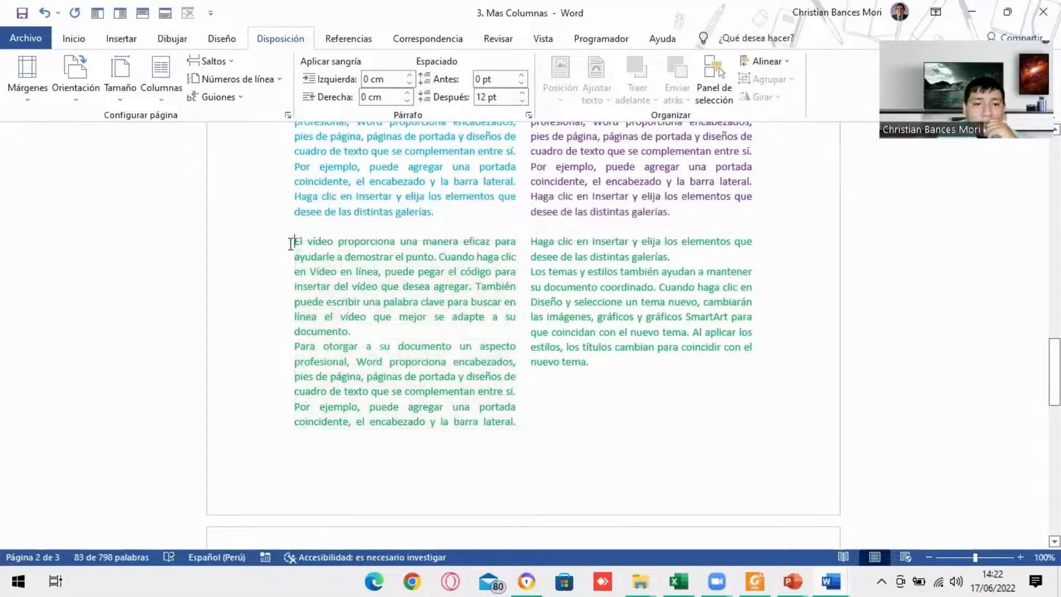
pyautogui.click(291, 243)
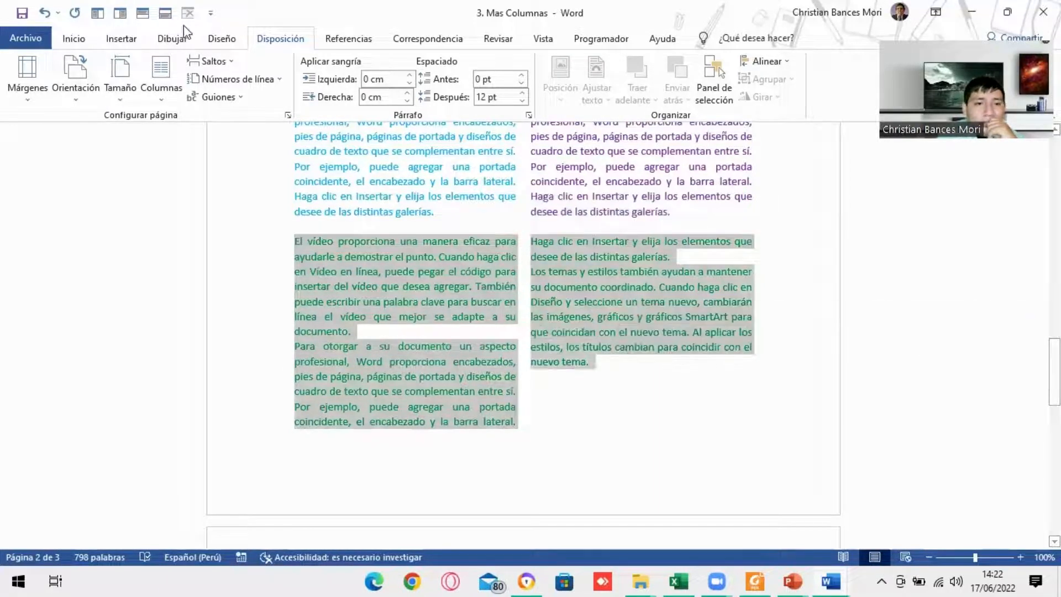
pyautogui.click(165, 99)
pyautogui.click(197, 122)
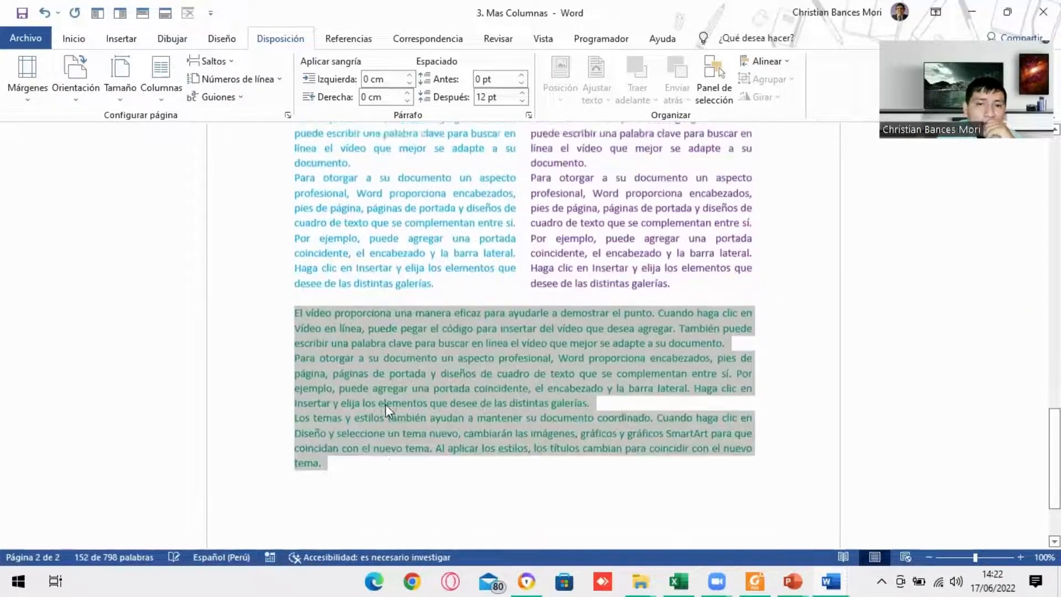
# Set up four columns with a line between them for the four colored paragraphs under the "CUATRO COLUMNAS" heading.
pyautogui.scroll(15, 386, 403)
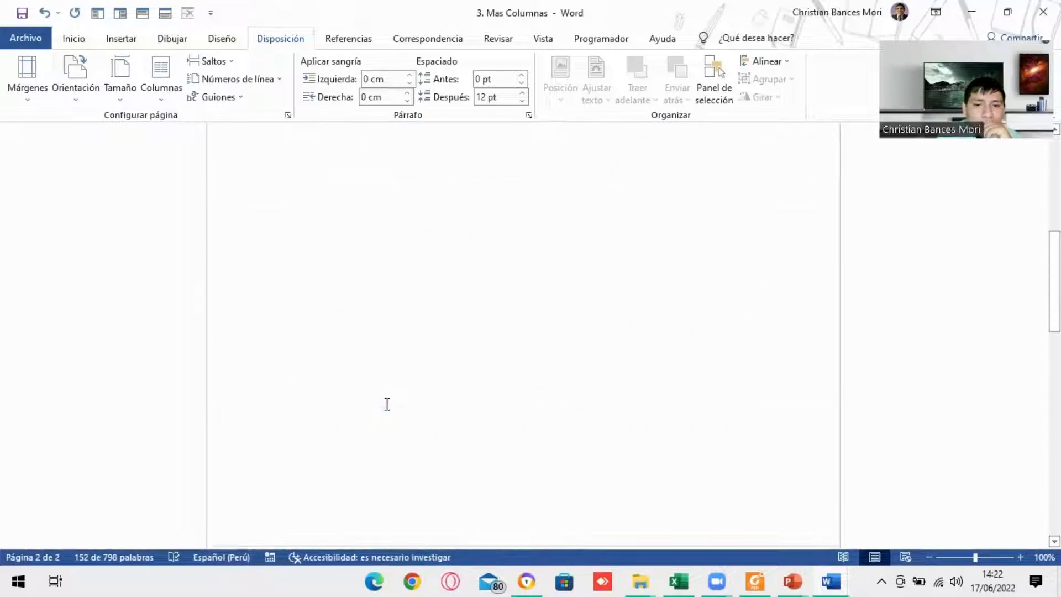
pyautogui.scroll(10, 387, 404)
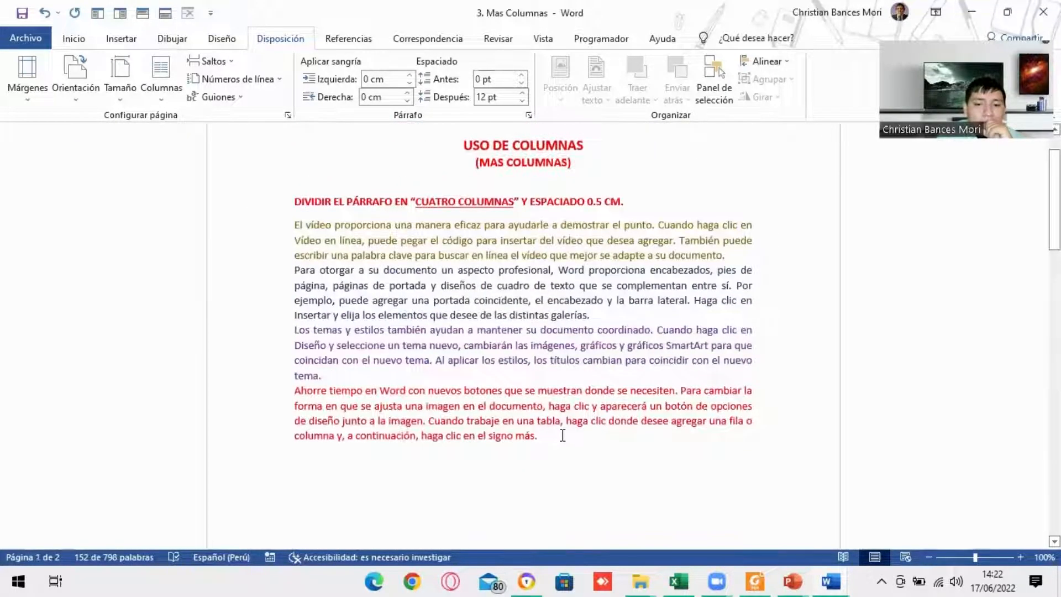
pyautogui.moveTo(563, 435); pyautogui.dragTo(289, 224)
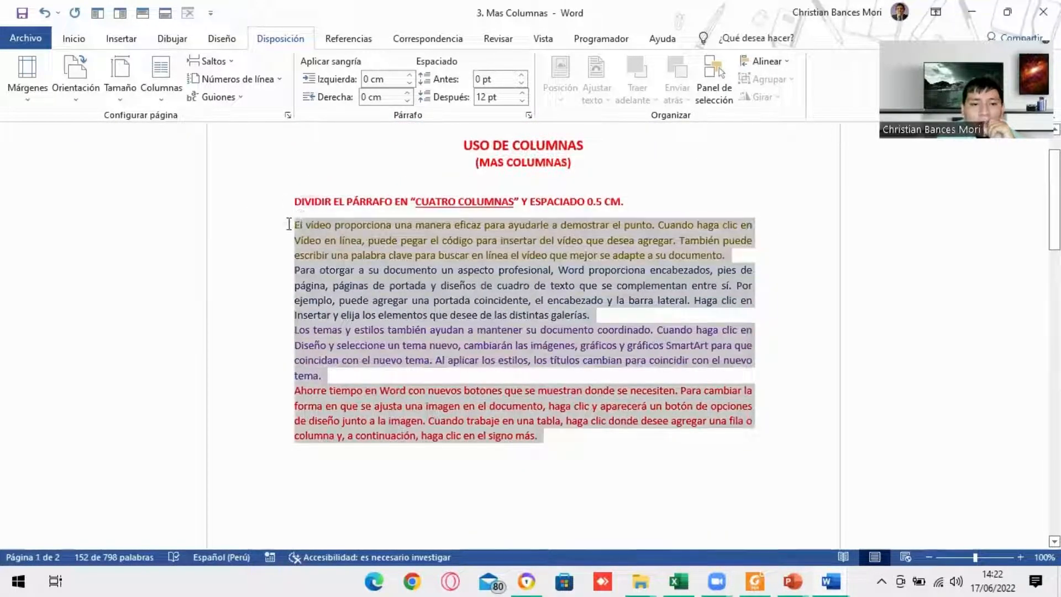
pyautogui.click(161, 74)
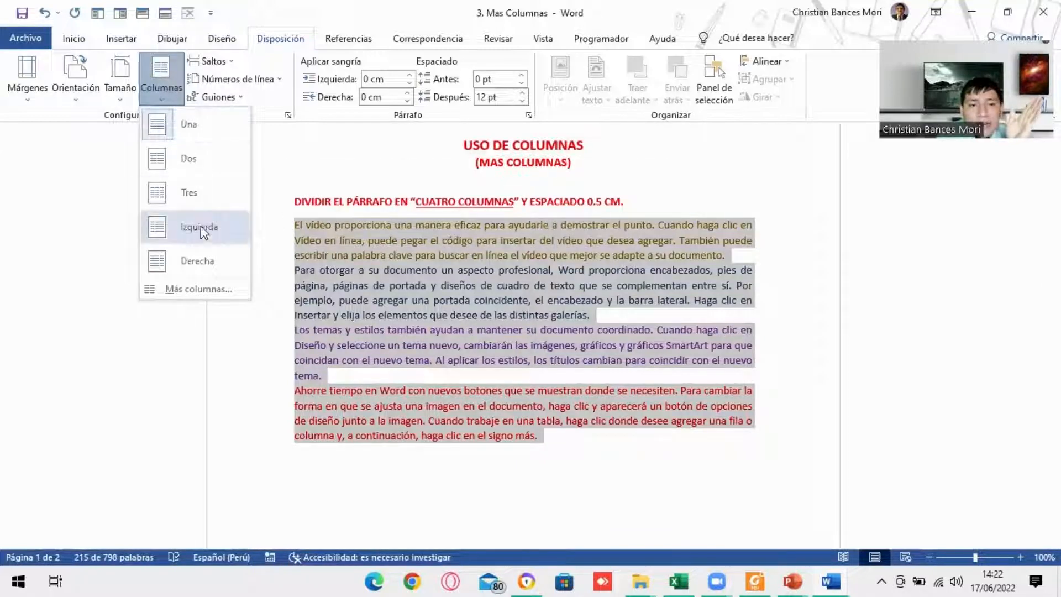
pyautogui.click(205, 290)
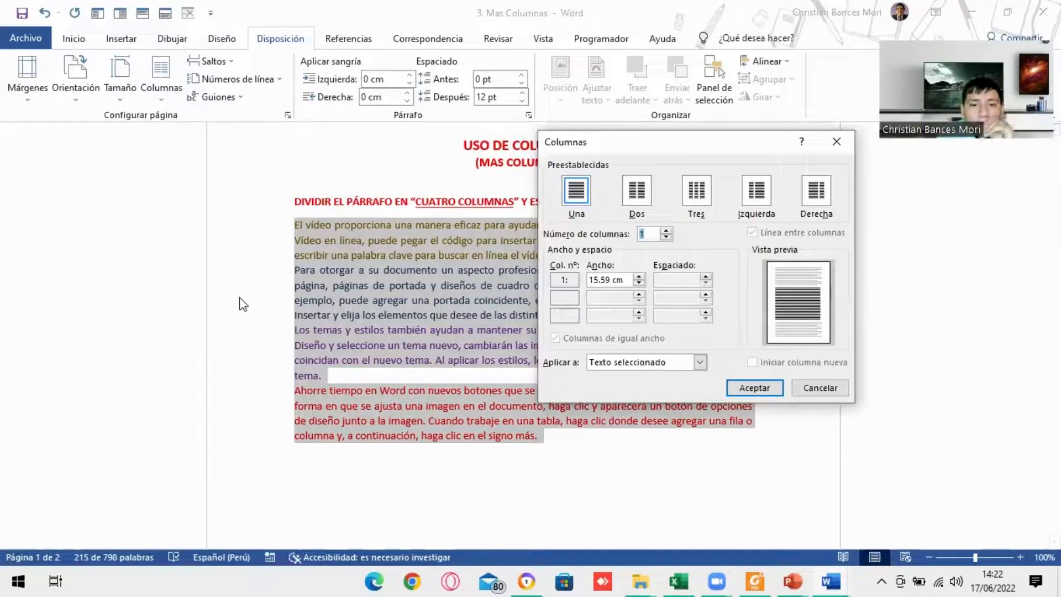
pyautogui.click(666, 231)
pyautogui.click(666, 231)
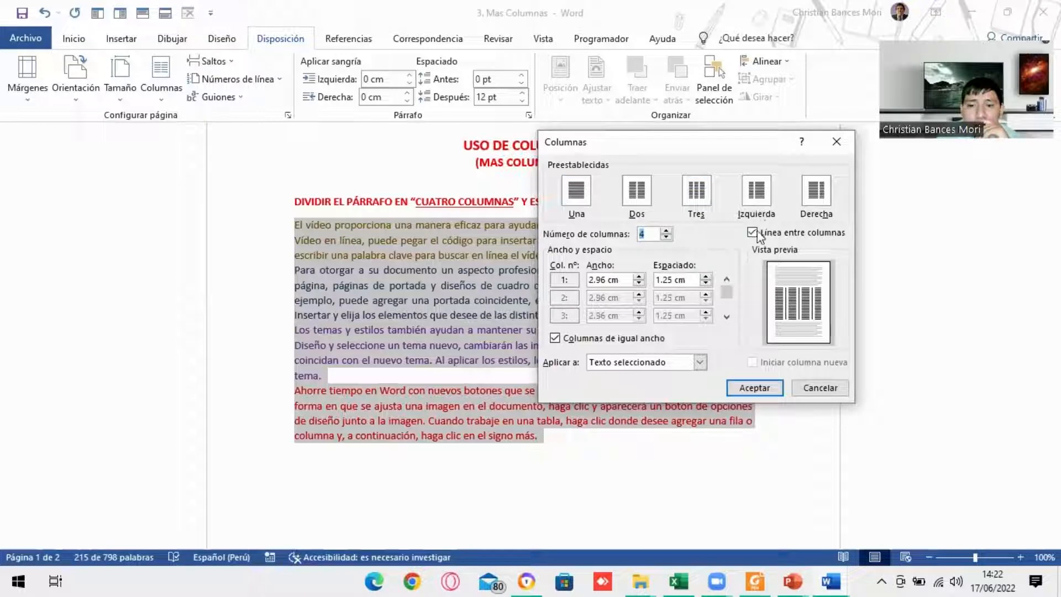
# Set the column spacing to 0.5 cm and apply the column layout to the selected text.
pyautogui.click(707, 284)
pyautogui.click(707, 284)
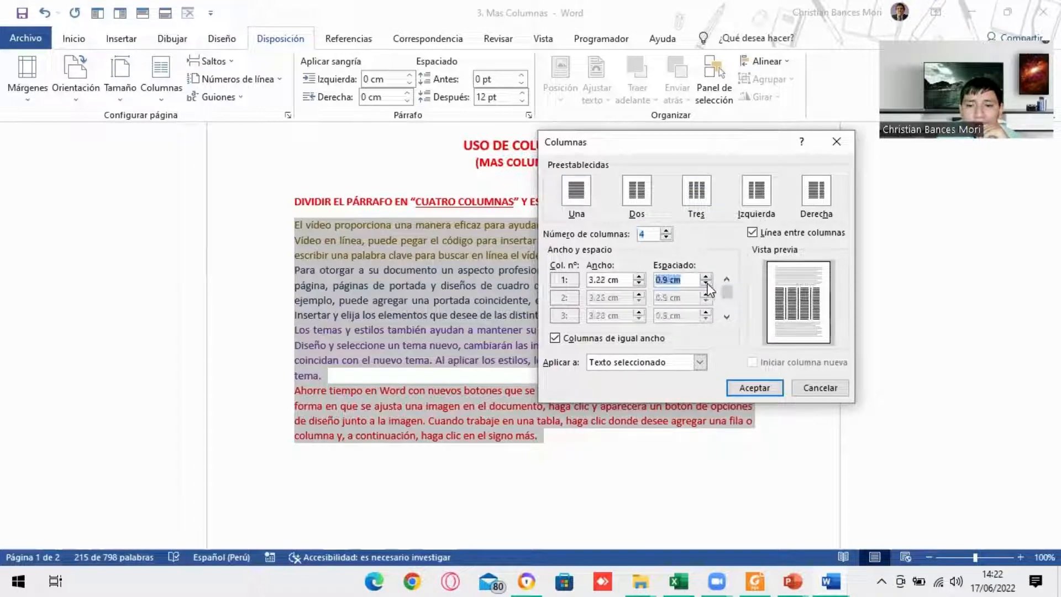
pyautogui.click(707, 283)
pyautogui.click(707, 284)
pyautogui.click(707, 284)
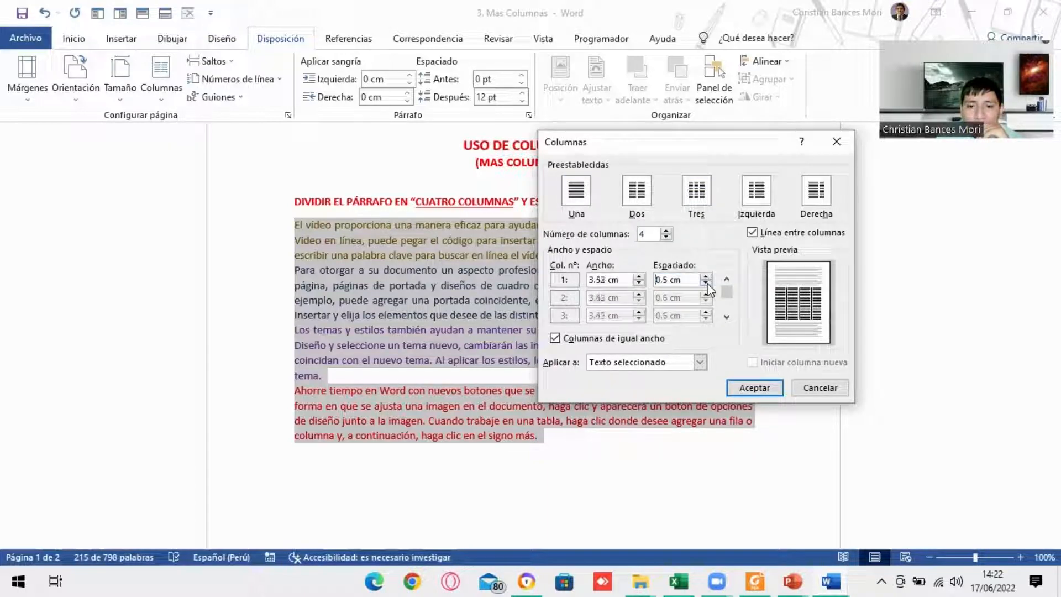
pyautogui.click(754, 389)
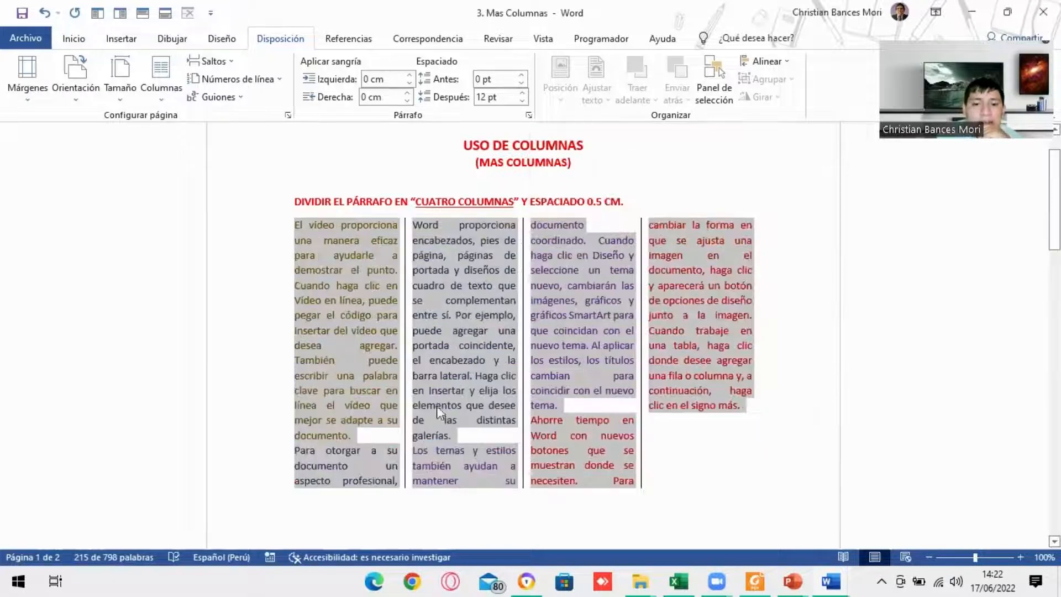
# Insert column breaks before the paragraphs beginning "Para otorgar", "Los temas" and "Ahorre tiempo" so each starts its own column.
pyautogui.click(417, 400)
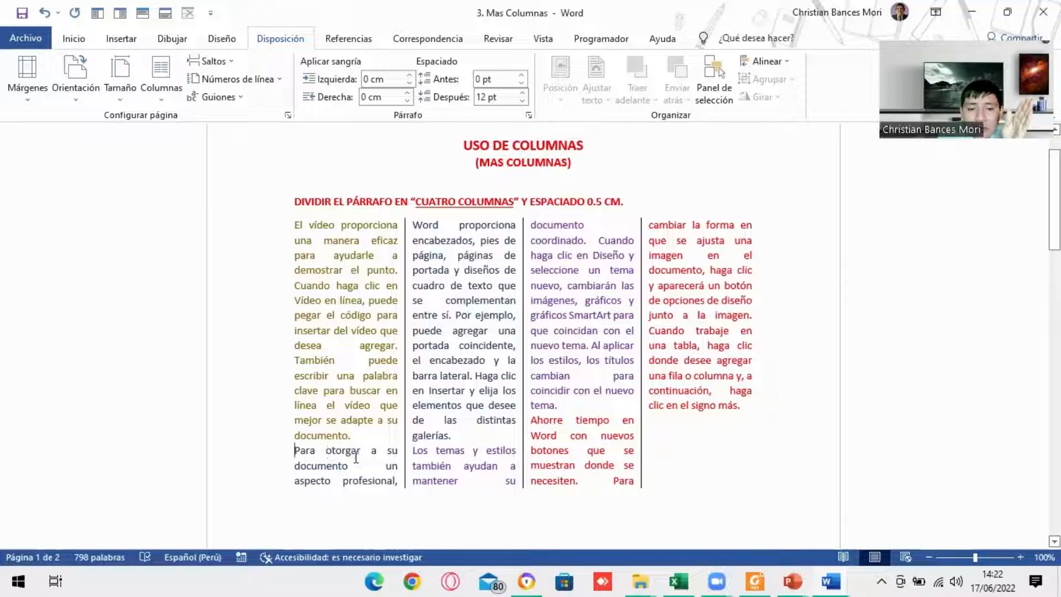
pyautogui.click(233, 58)
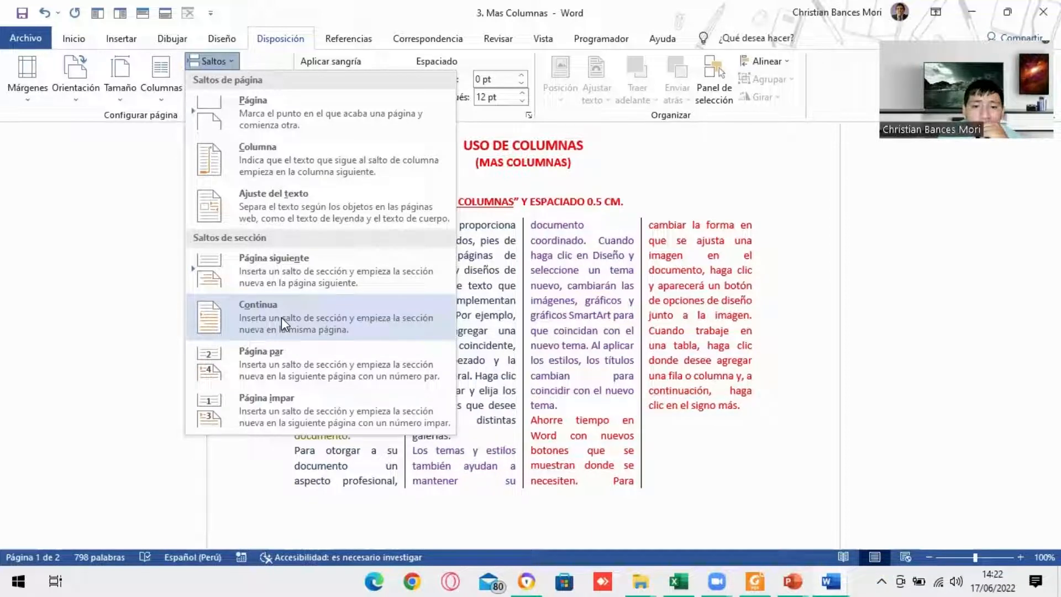
pyautogui.click(301, 165)
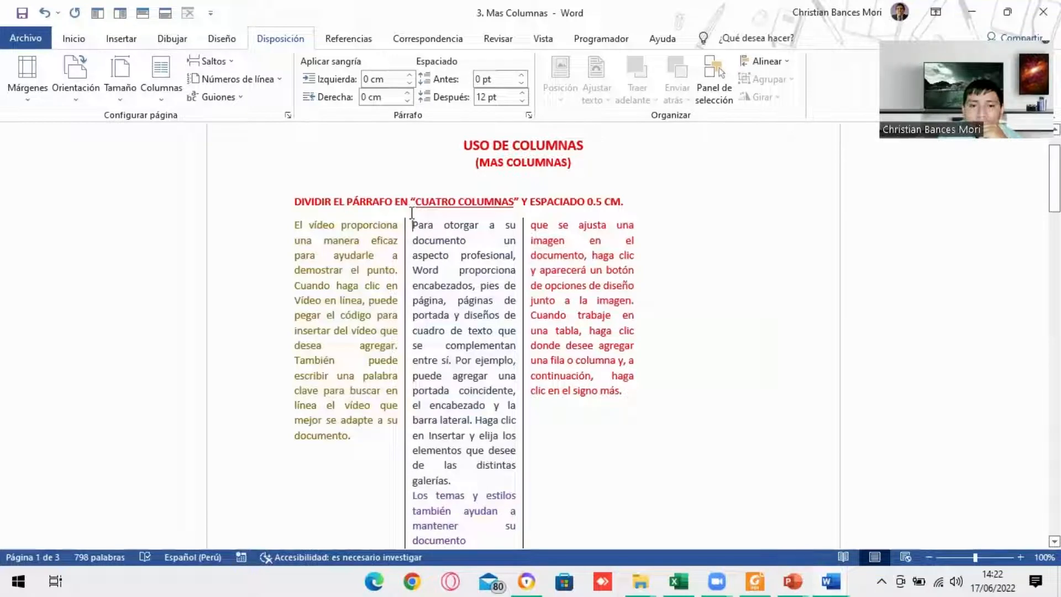
pyautogui.scroll(-3, 416, 262)
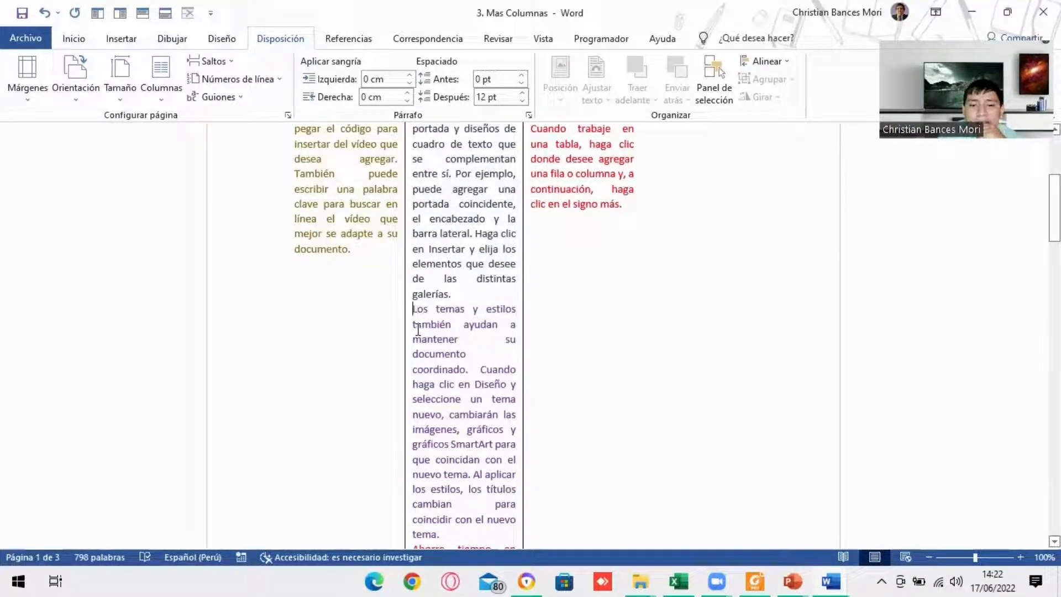
pyautogui.click(233, 64)
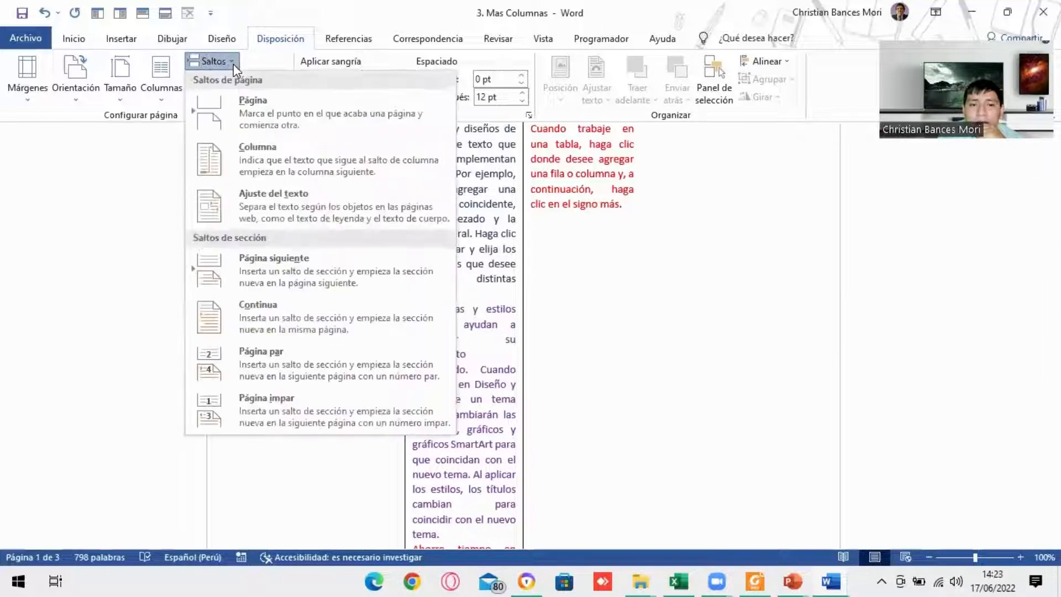
pyautogui.click(307, 160)
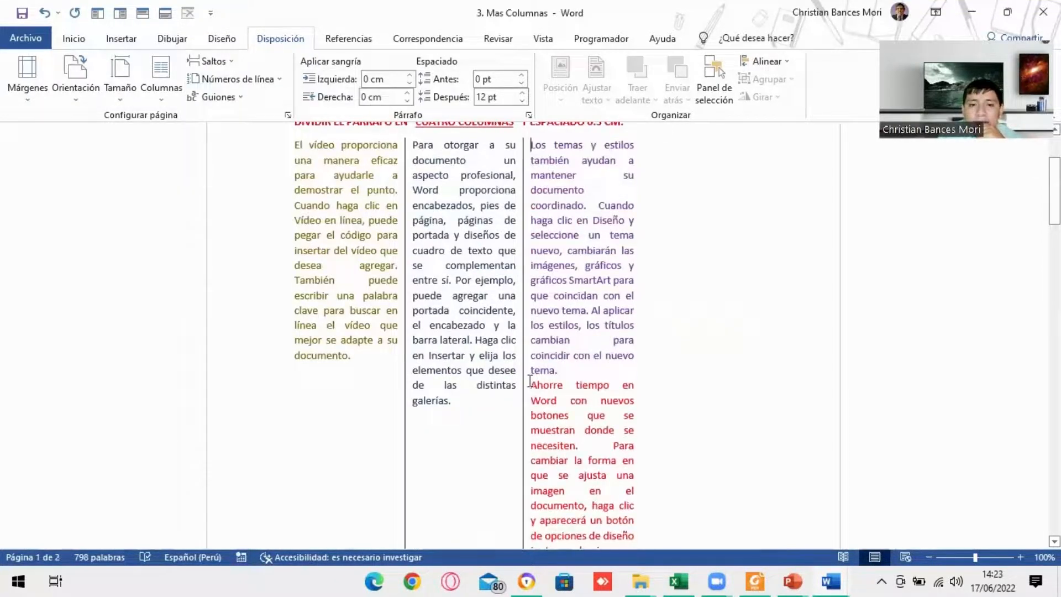
pyautogui.click(229, 59)
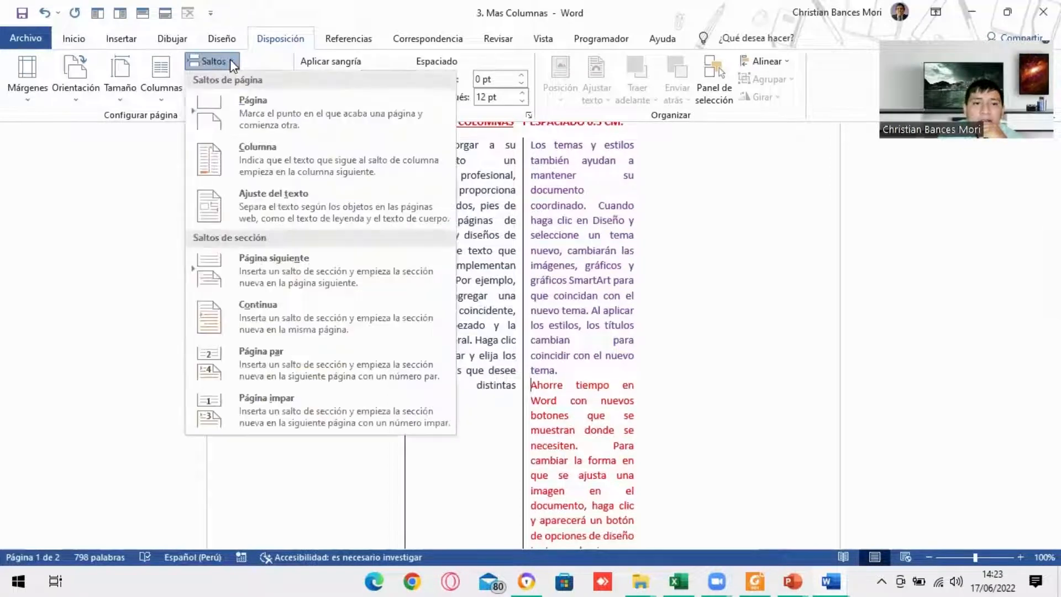
pyautogui.click(288, 167)
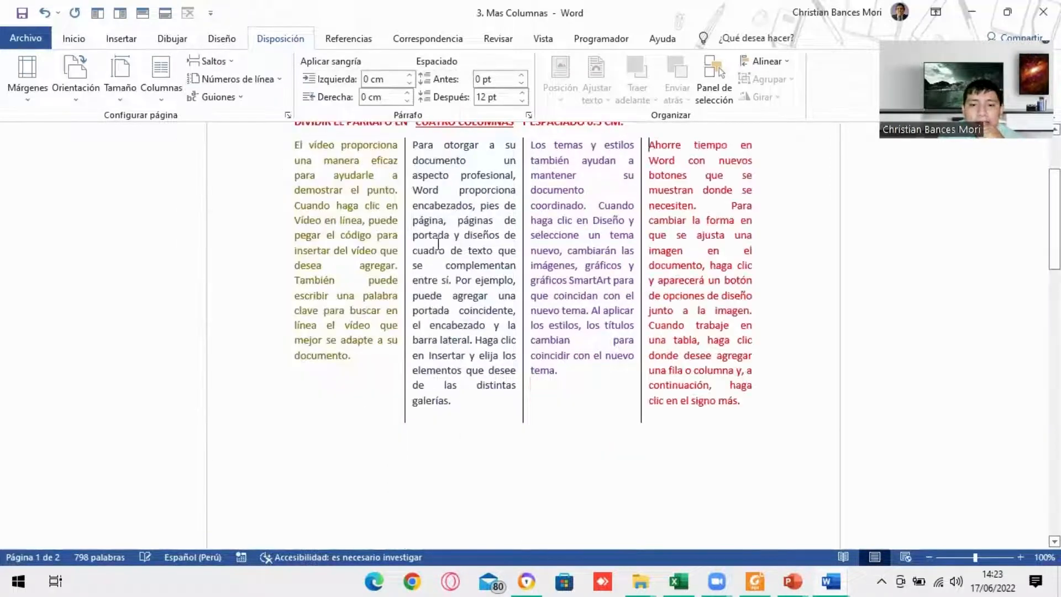
# Examine the four-column layout on the first page and the empty space down to the second page's two-column text.
pyautogui.scroll(-2, 646, 348)
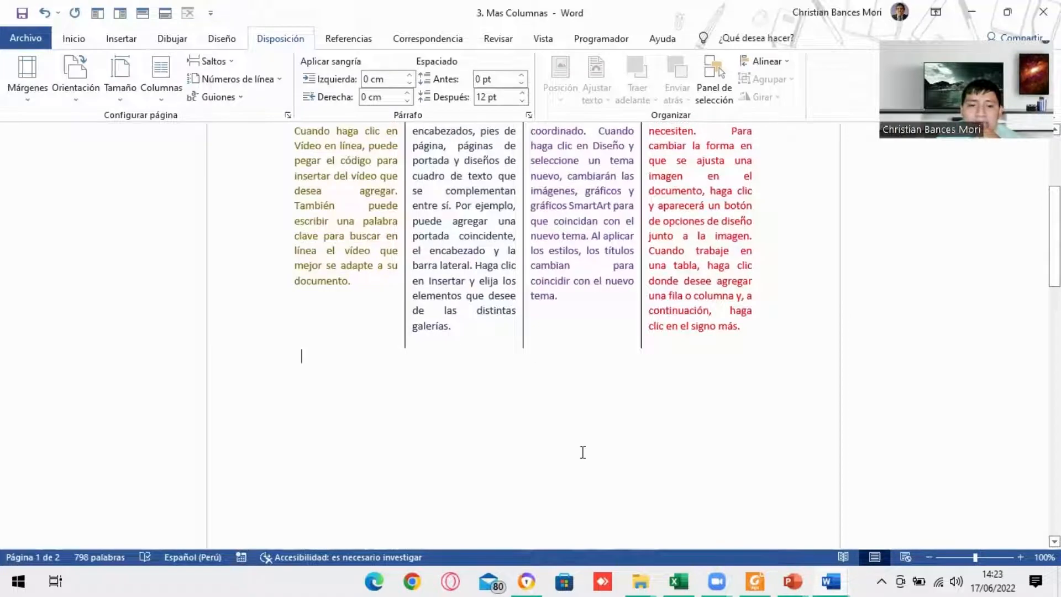
pyautogui.scroll(-5, 582, 452)
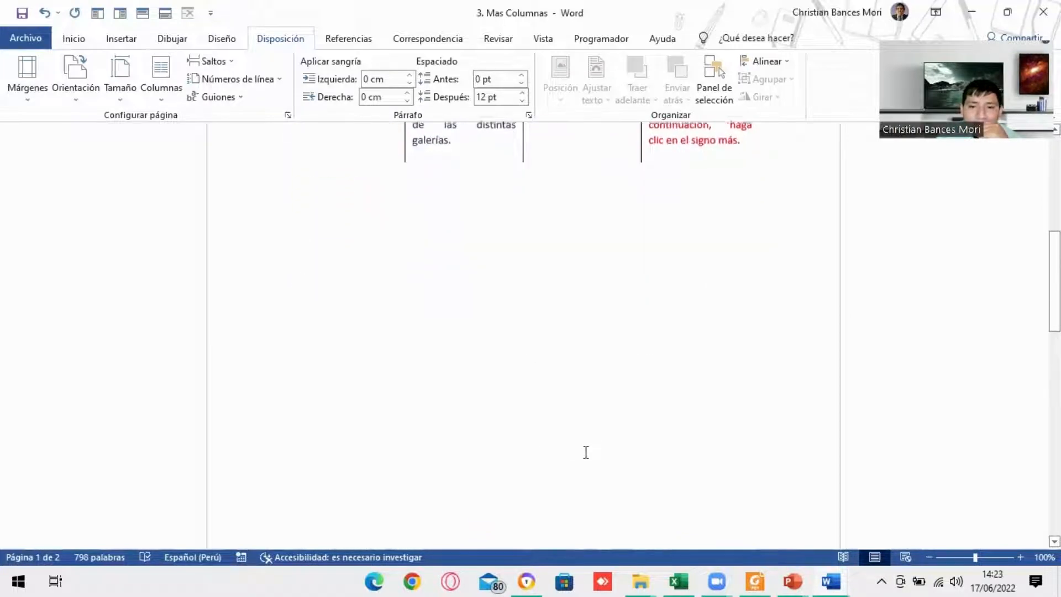
pyautogui.scroll(8, 586, 452)
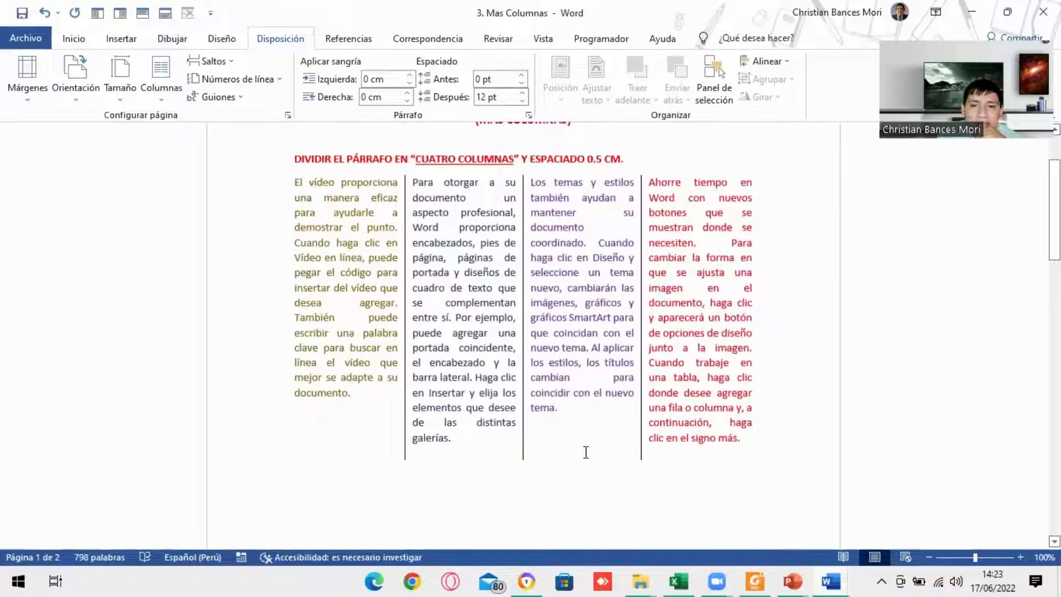
pyautogui.scroll(-10, 586, 452)
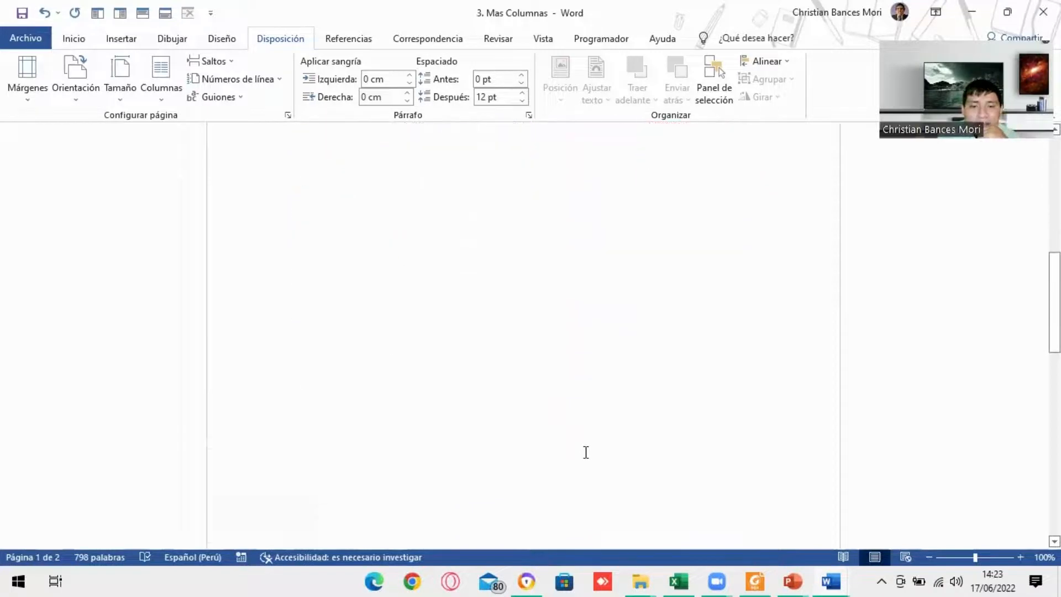
pyautogui.scroll(8, 586, 452)
pyautogui.scroll(3, 585, 450)
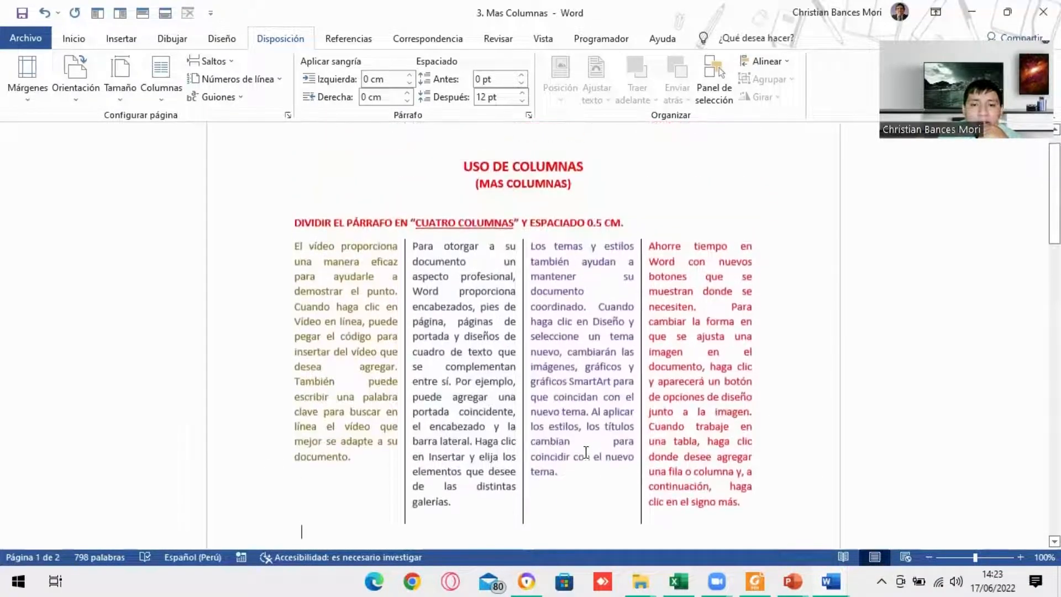
pyautogui.scroll(-2, 613, 450)
pyautogui.scroll(1, 633, 449)
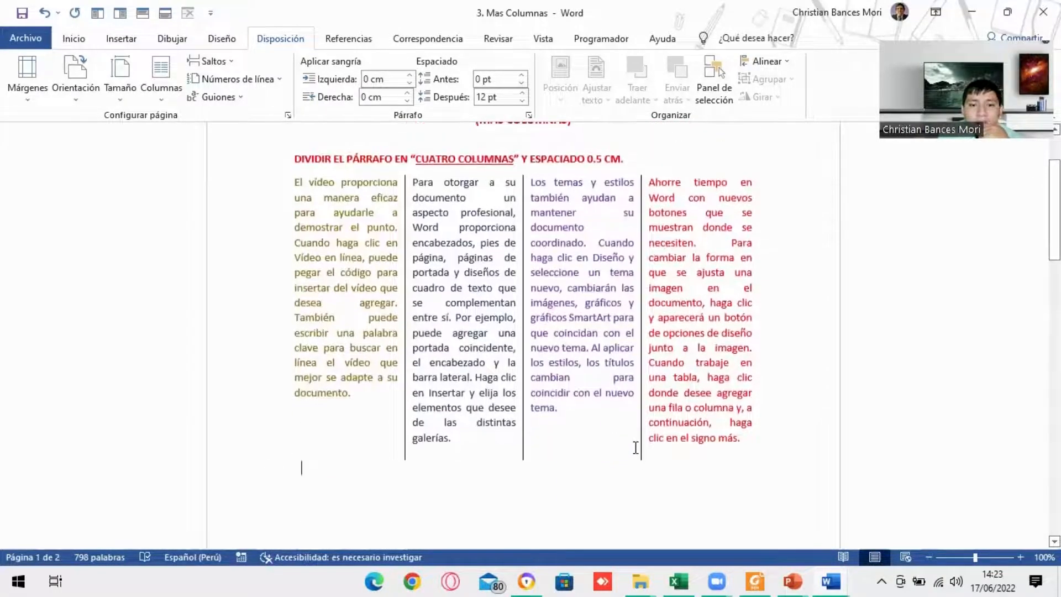
pyautogui.moveTo(762, 428); pyautogui.dragTo(285, 182)
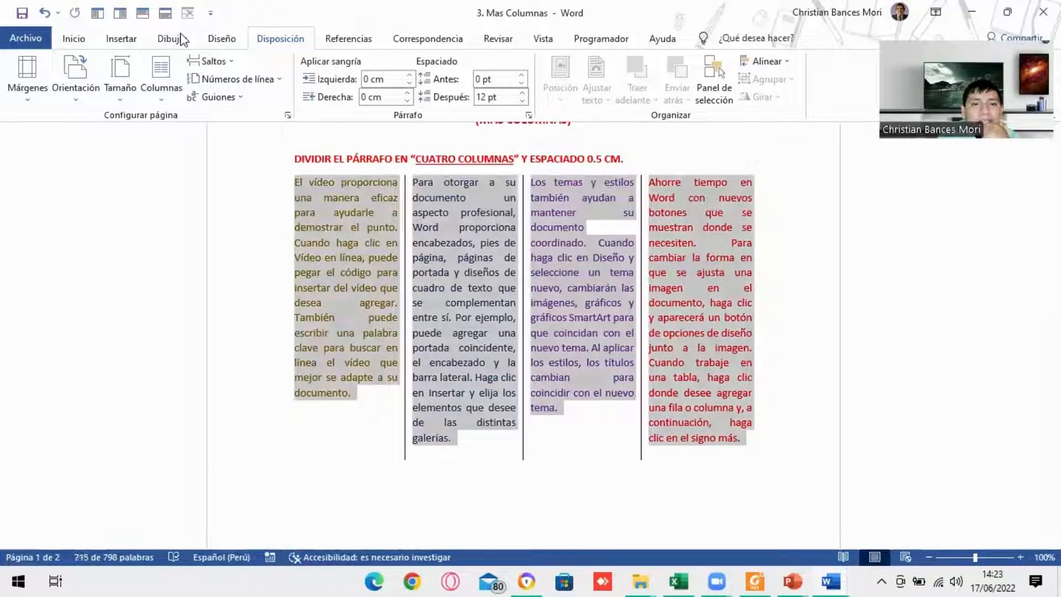
pyautogui.click(760, 441)
pyautogui.scroll(-2, 774, 442)
pyautogui.scroll(-10, 777, 441)
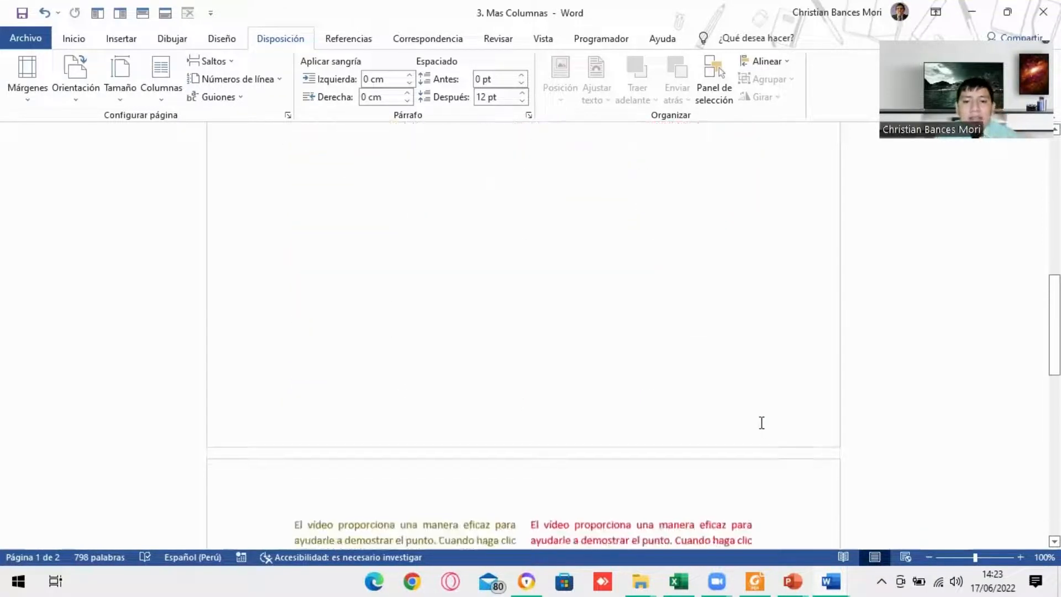
# Review the available page and section break types while viewing the two-column text on page two.
pyautogui.scroll(-4, 762, 421)
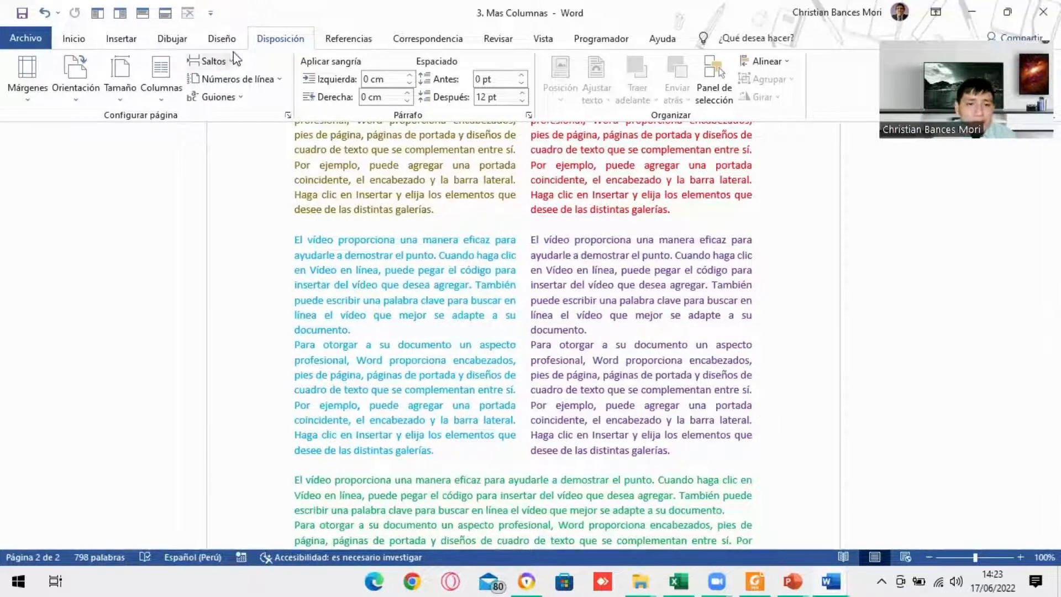
pyautogui.click(213, 61)
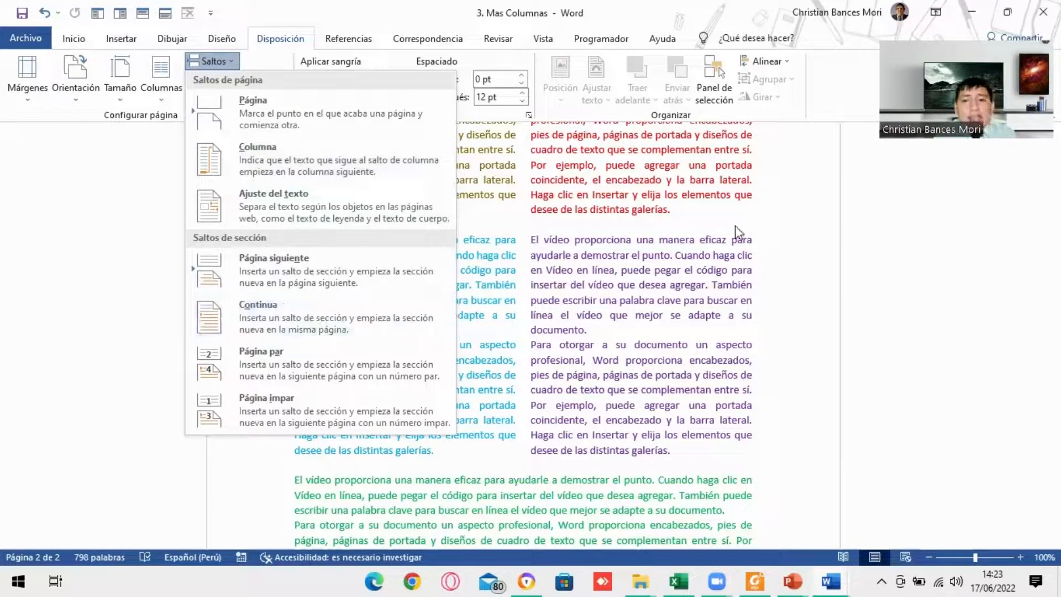
pyautogui.click(787, 202)
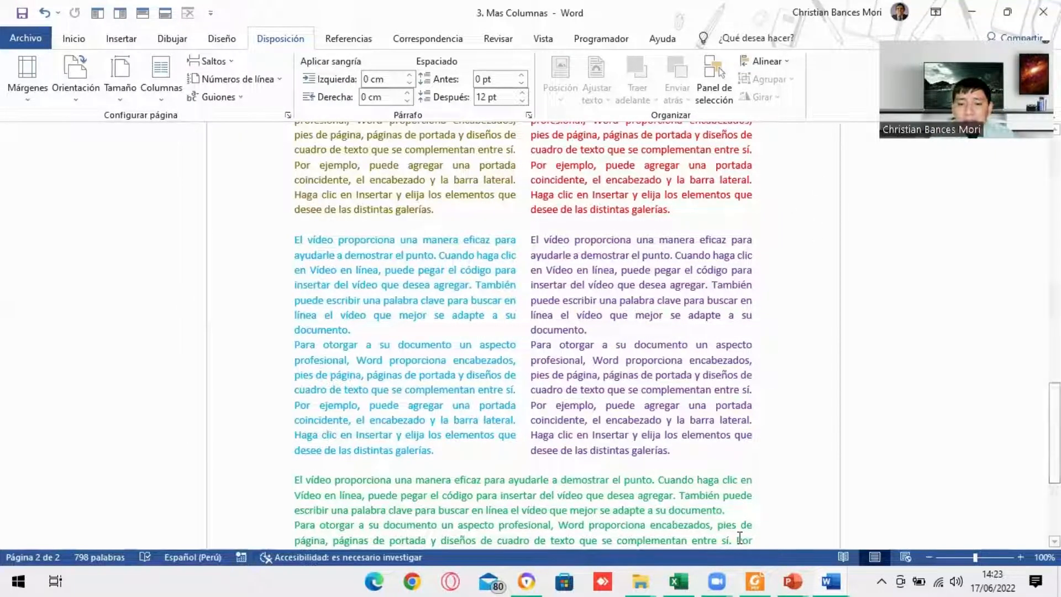
# Read question 3 about preset columns in the Foxit PDF worksheet, then check the presets in Word's column settings.
pyautogui.click(755, 582)
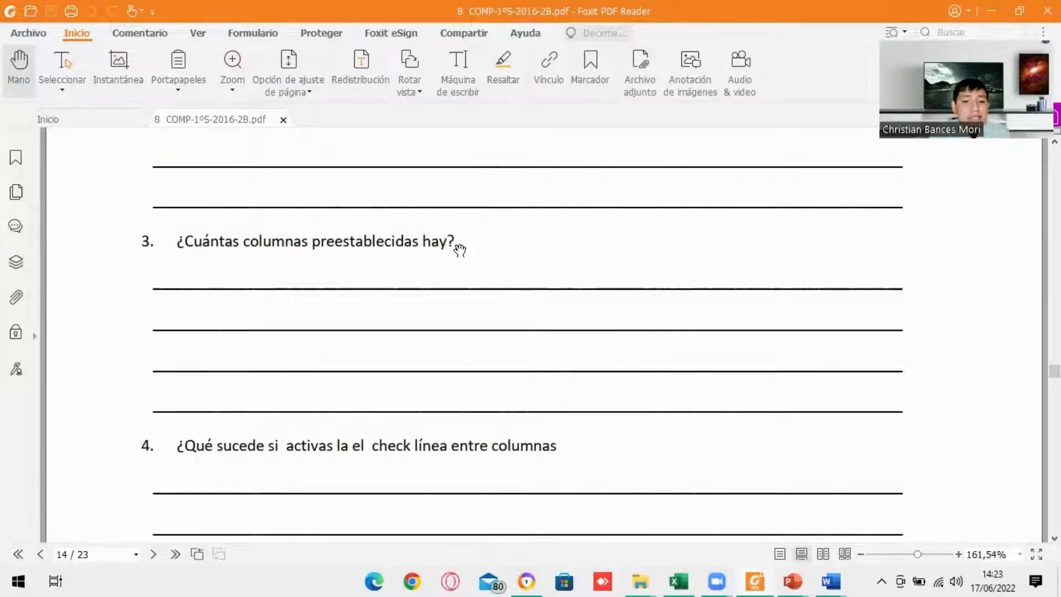
pyautogui.click(832, 580)
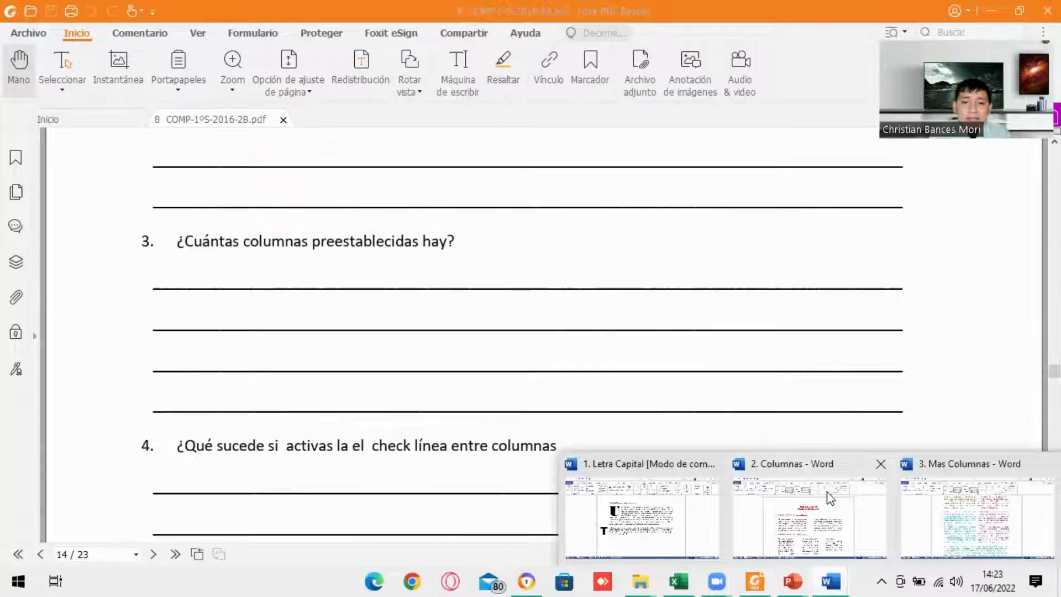
pyautogui.click(925, 498)
pyautogui.click(161, 78)
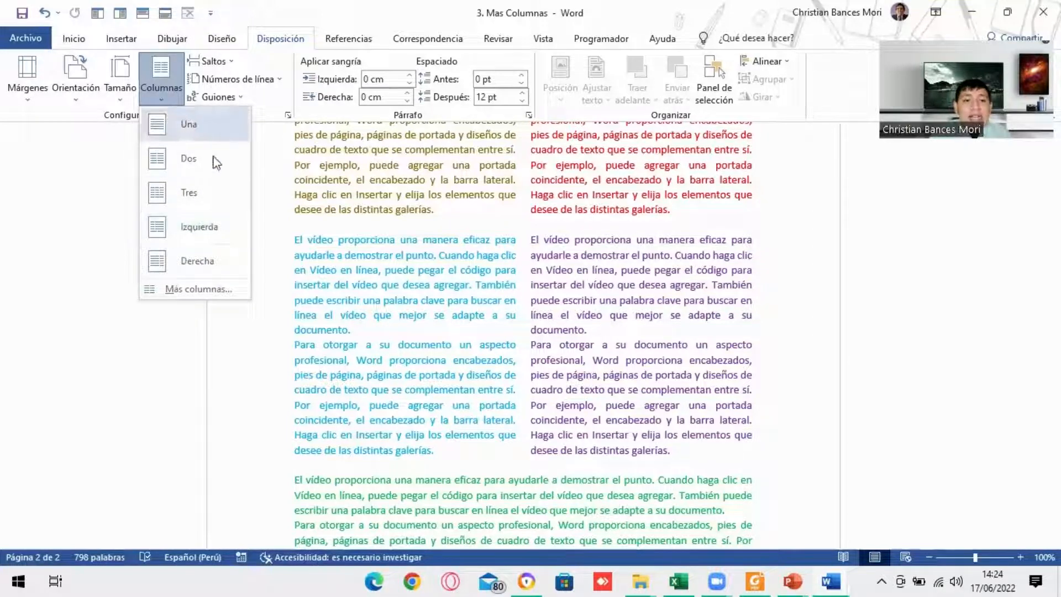
pyautogui.click(205, 290)
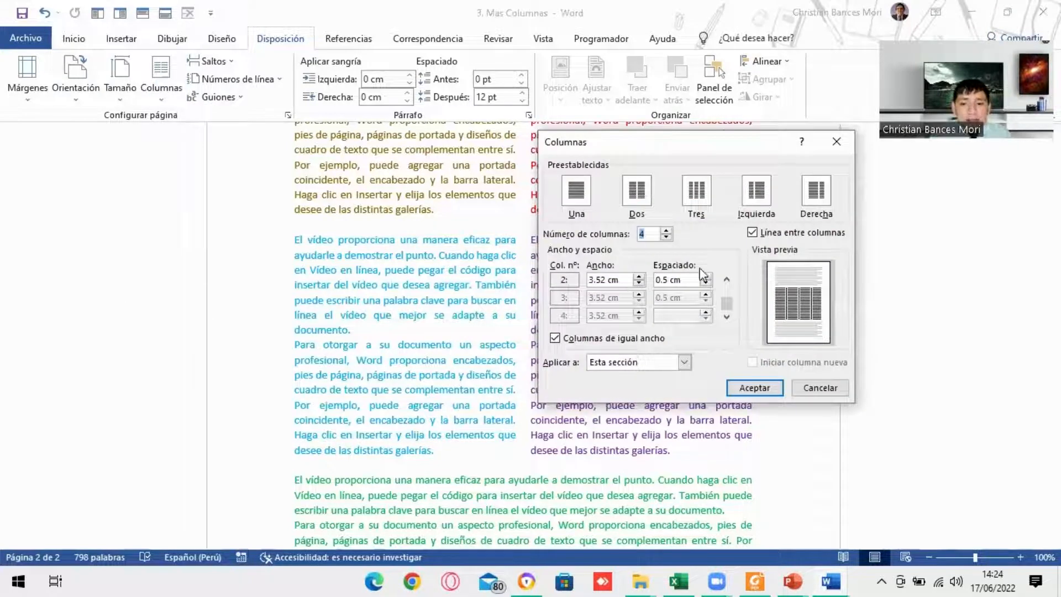
pyautogui.click(837, 142)
# Split the green text at the end of page two into 12 columns.
pyautogui.scroll(-5, 726, 363)
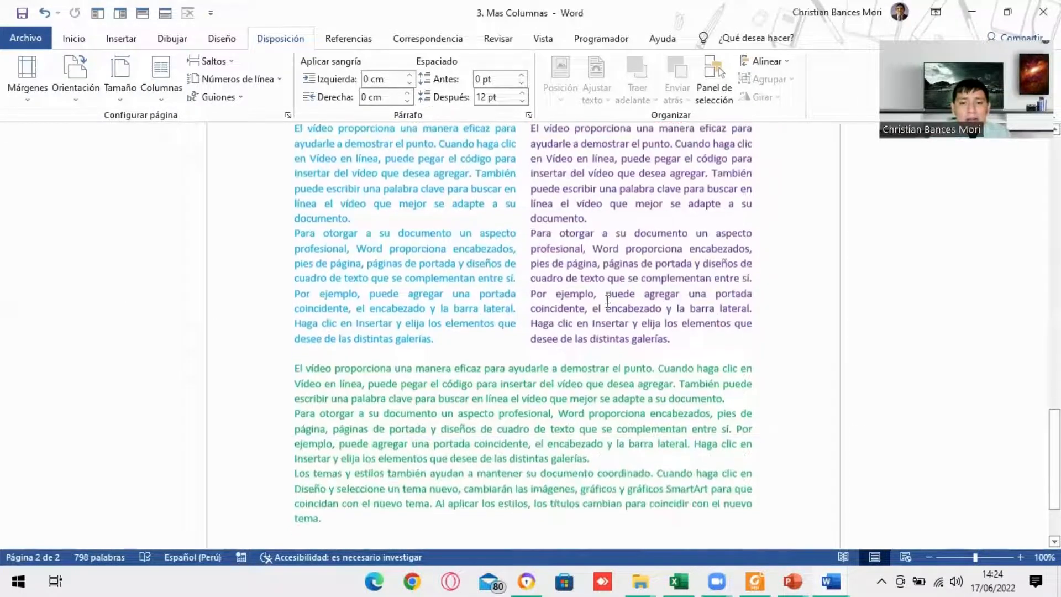
pyautogui.moveTo(355, 410); pyautogui.dragTo(279, 260)
pyautogui.click(158, 89)
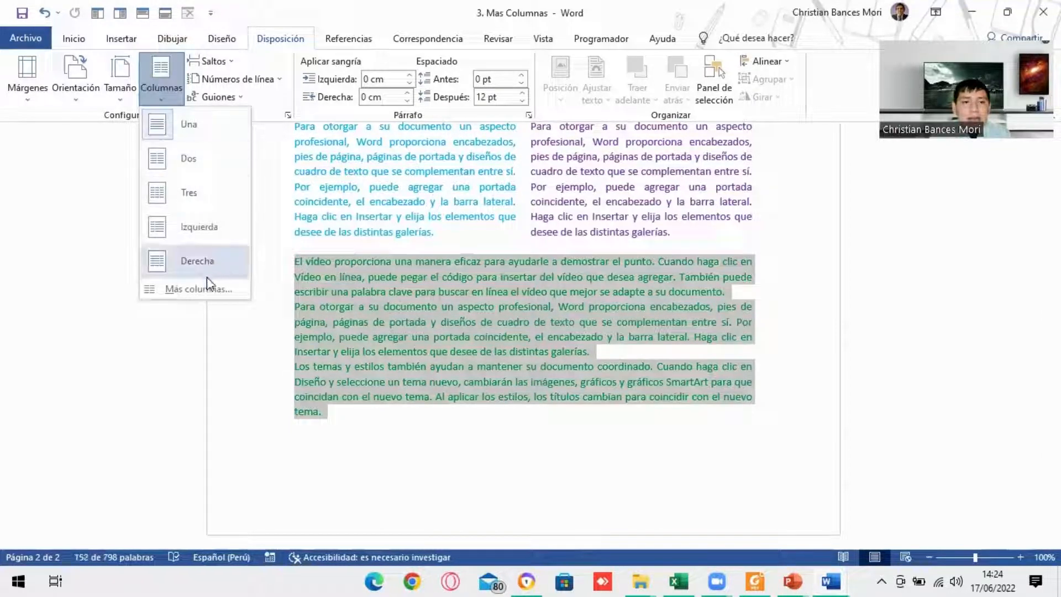
pyautogui.click(207, 291)
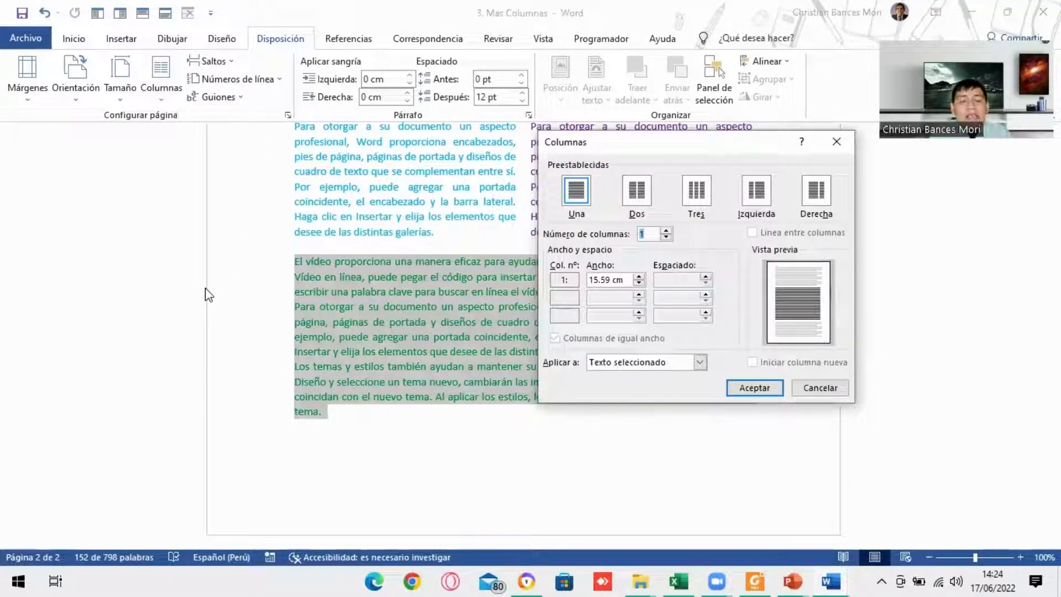
pyautogui.click(667, 231)
pyautogui.click(667, 231)
pyautogui.click(667, 231)
pyautogui.click(667, 231)
pyautogui.click(666, 231)
pyautogui.click(667, 231)
pyautogui.click(666, 231)
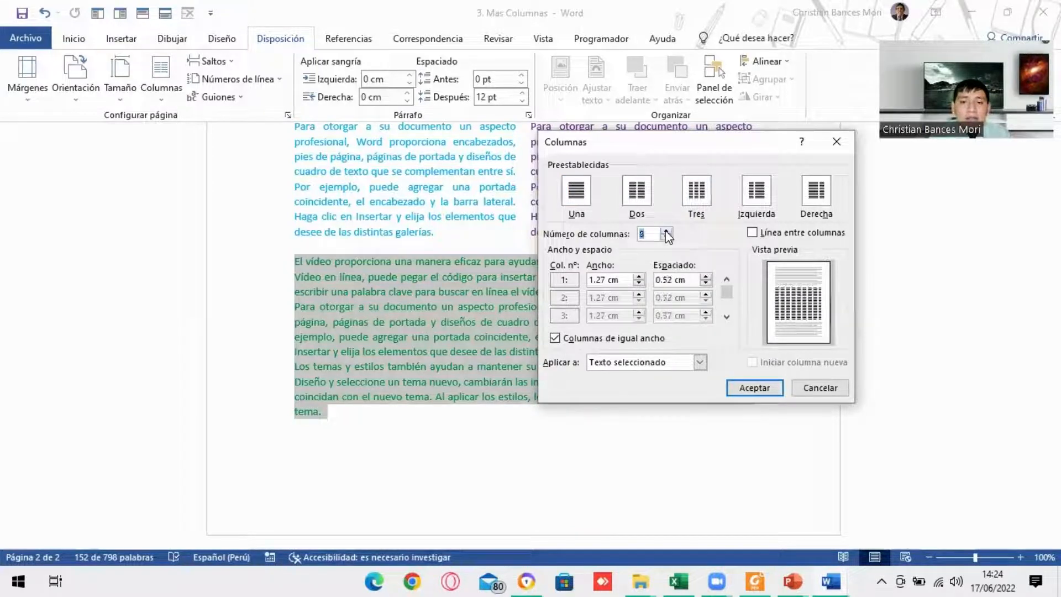
pyautogui.click(667, 231)
pyautogui.click(667, 231)
pyautogui.click(667, 231)
pyautogui.click(666, 231)
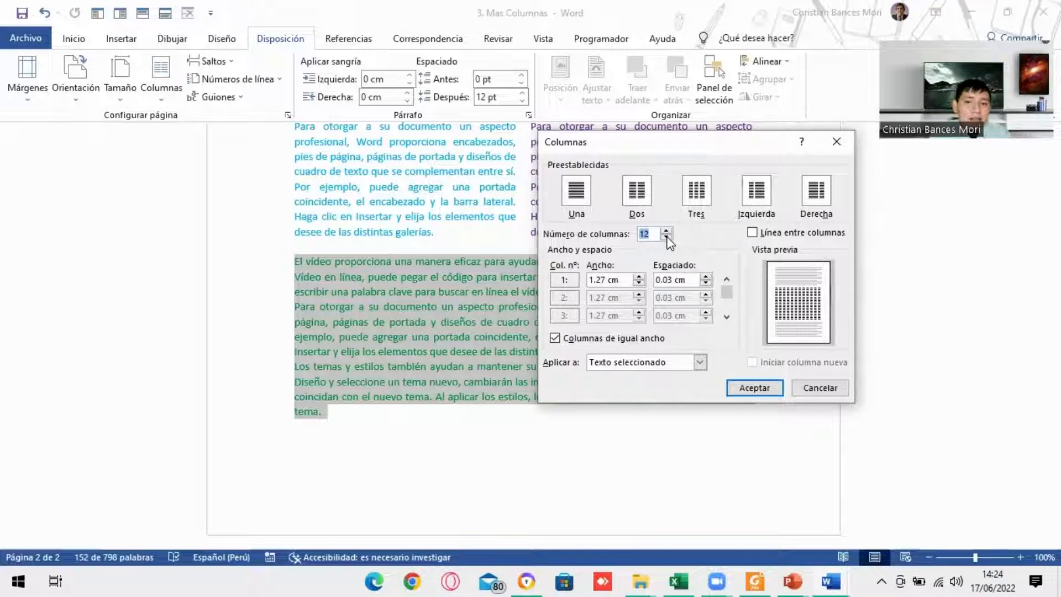
pyautogui.click(667, 237)
pyautogui.click(667, 232)
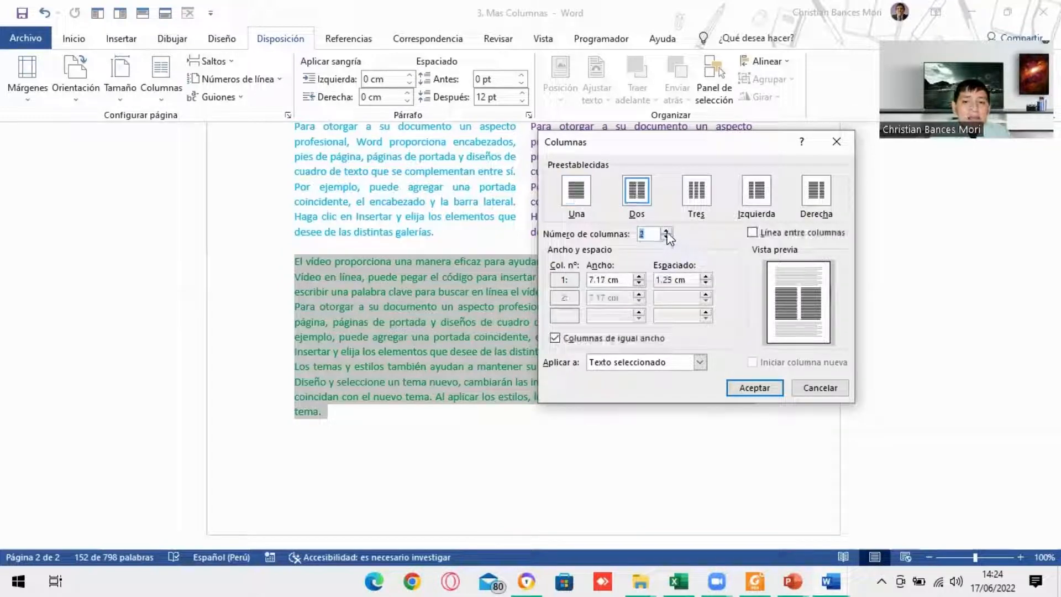
pyautogui.click(746, 387)
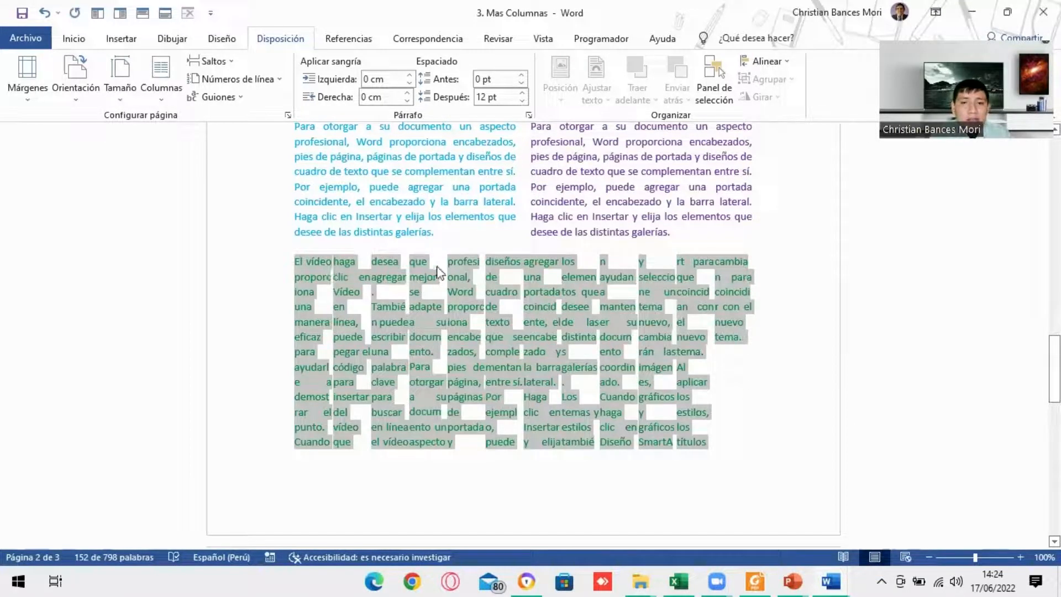
# Return the selected green text to a single column and view the preset column layouts.
pyautogui.click(161, 77)
pyautogui.click(188, 133)
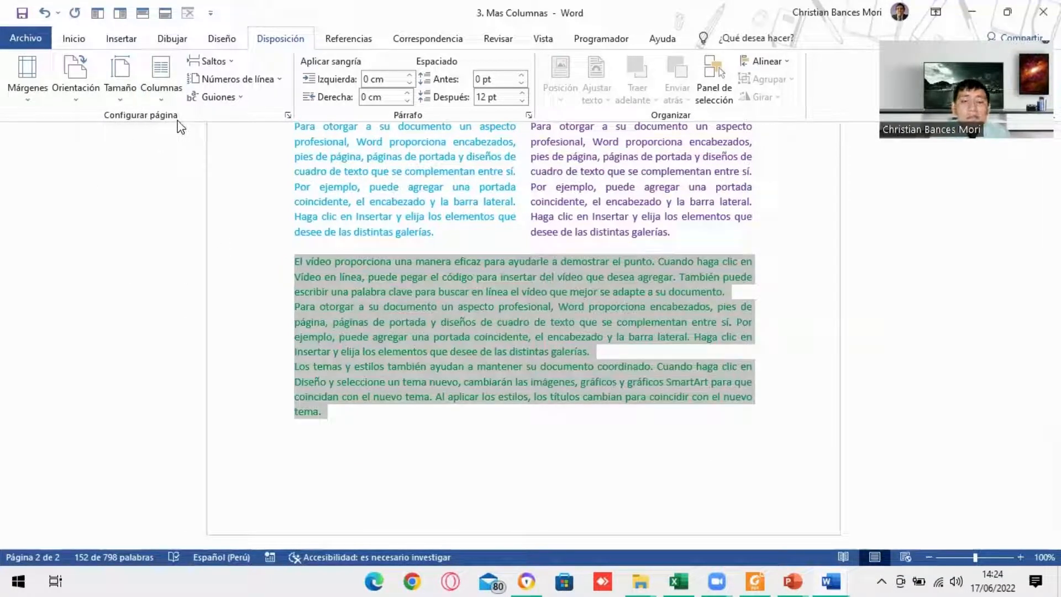
pyautogui.click(149, 102)
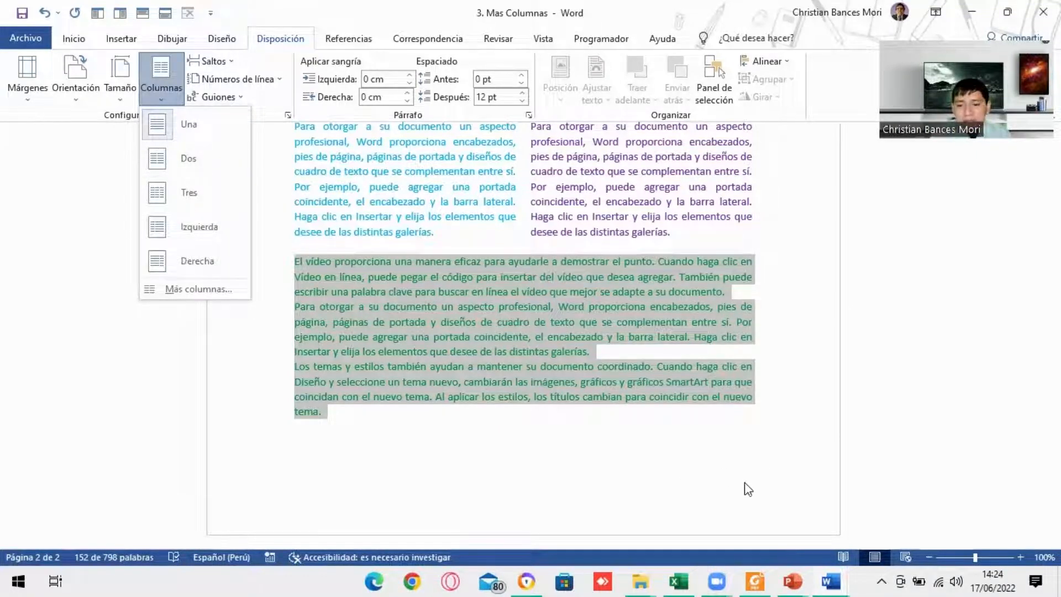
# Read question 4 about the line between columns in the Foxit PDF worksheet, then examine the four-column text in Word.
pyautogui.click(755, 581)
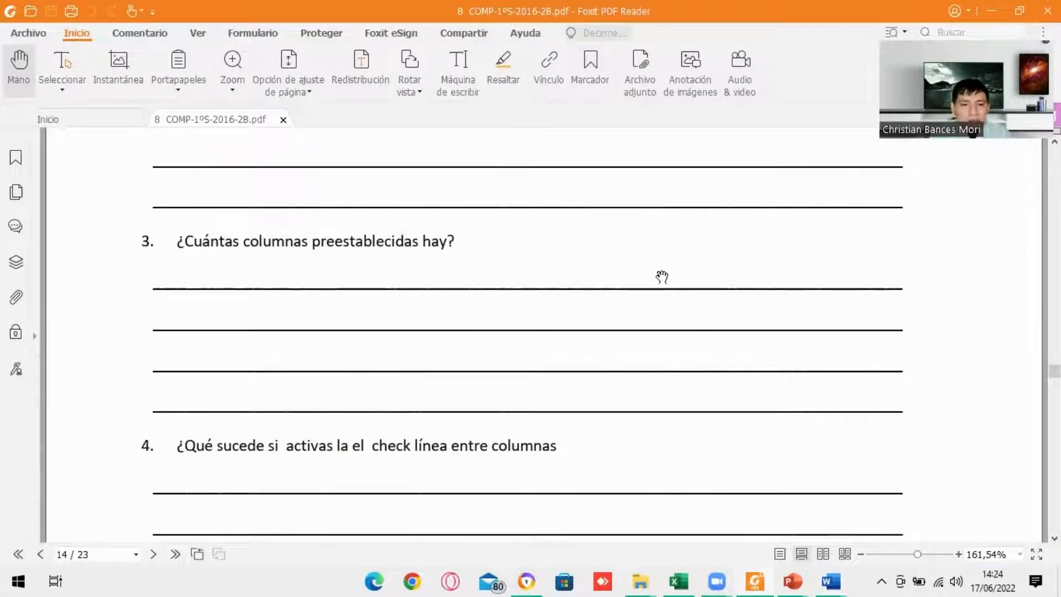
pyautogui.scroll(-4, 446, 324)
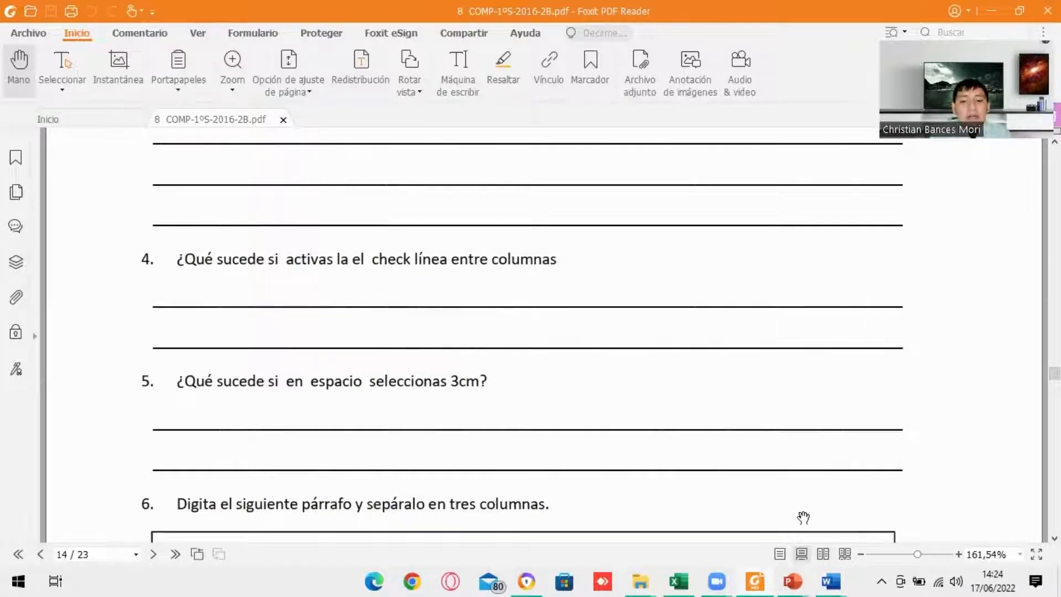
pyautogui.click(835, 579)
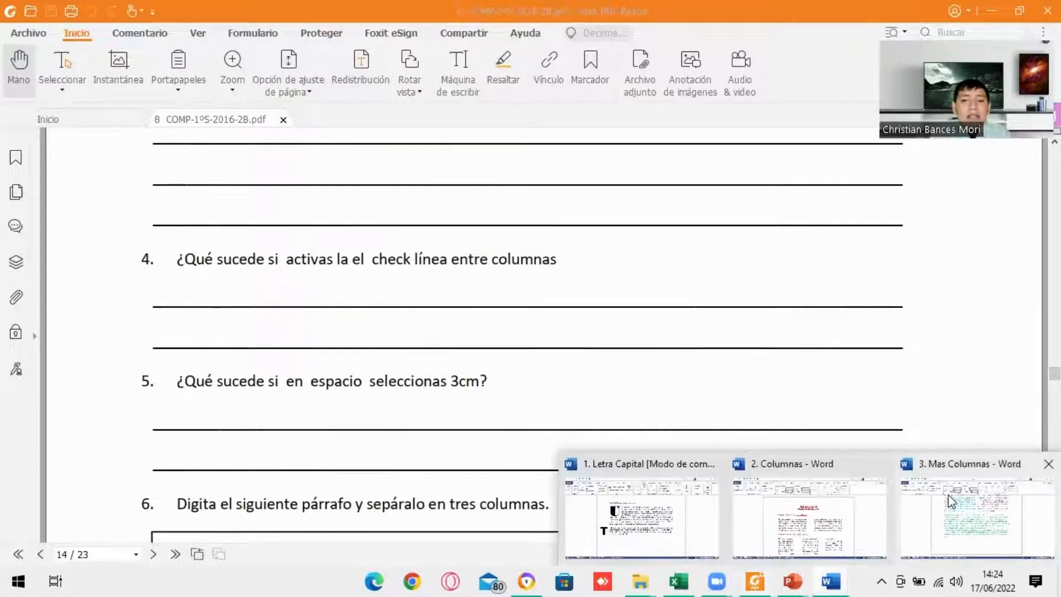
pyautogui.click(952, 501)
pyautogui.scroll(5, 597, 390)
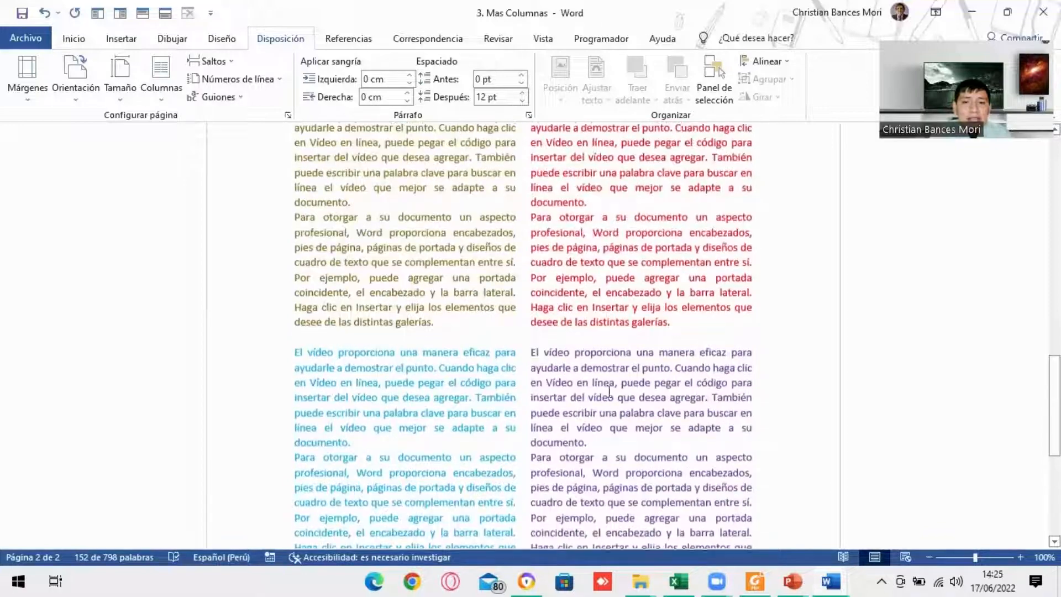
pyautogui.scroll(8, 609, 392)
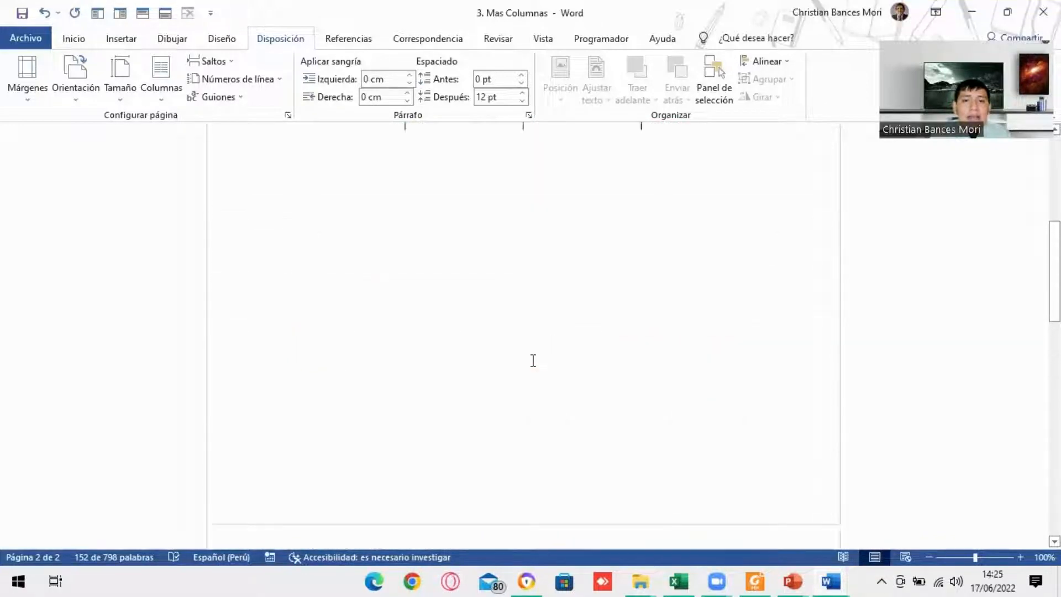
pyautogui.scroll(10, 533, 361)
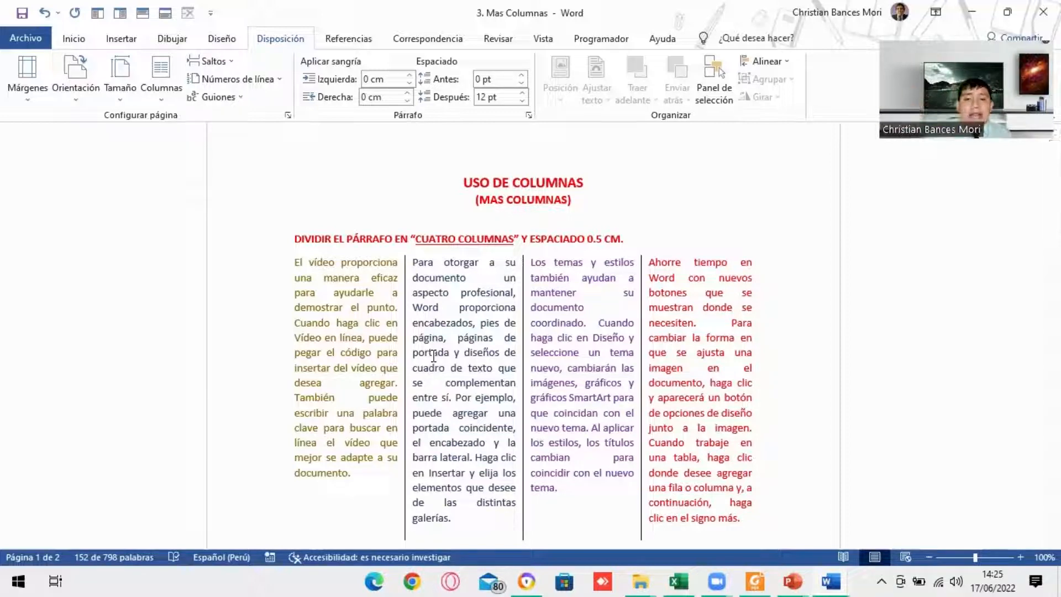
# Switch to the Foxit PDF worksheet and read question 5 about selecting 3 cm spacing.
pyautogui.click(830, 581)
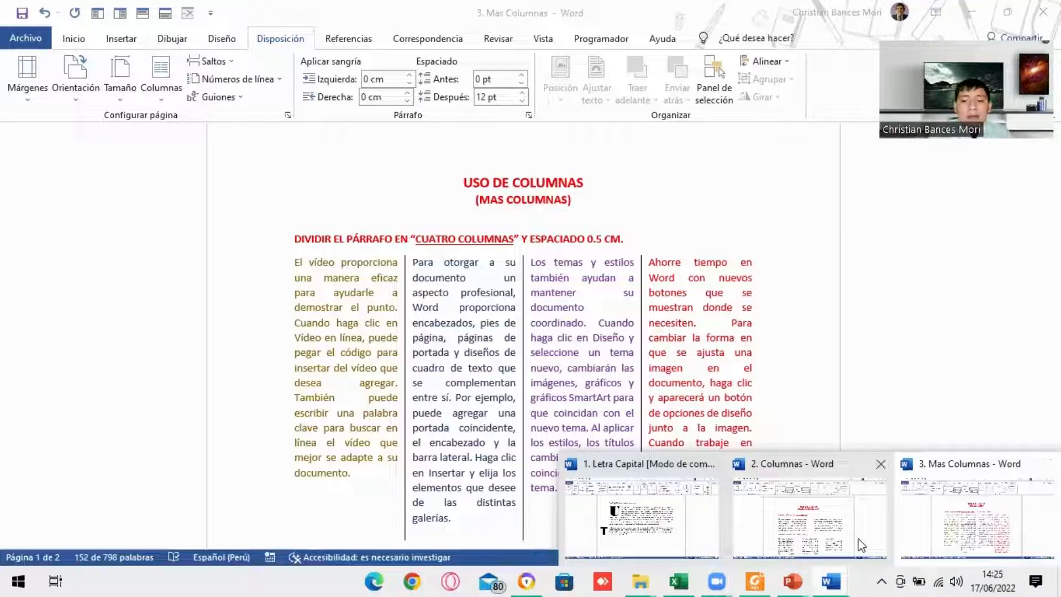
pyautogui.click(757, 582)
pyautogui.scroll(-3, 381, 365)
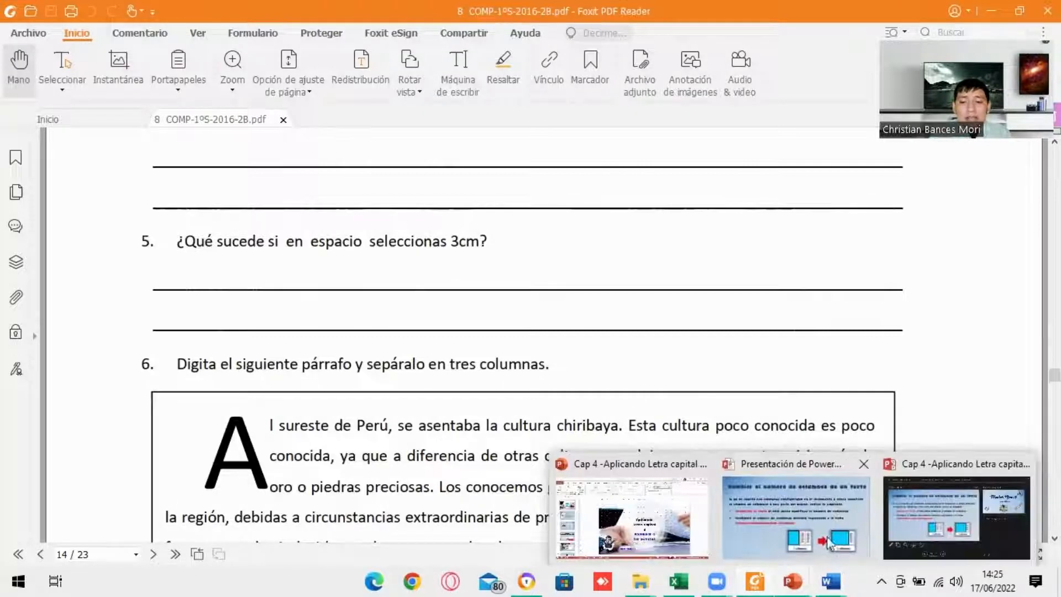
pyautogui.moveTo(831, 580)
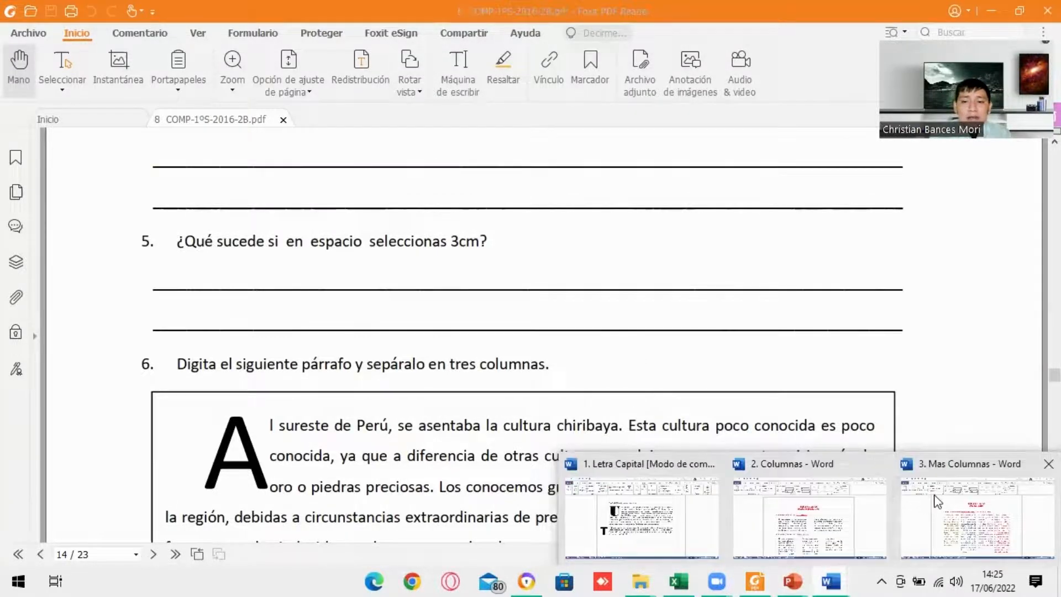
# In Word's "3. Mas Columnas" document, set the spacing of the four colored columns on page one to 3 cm.
pyautogui.click(940, 516)
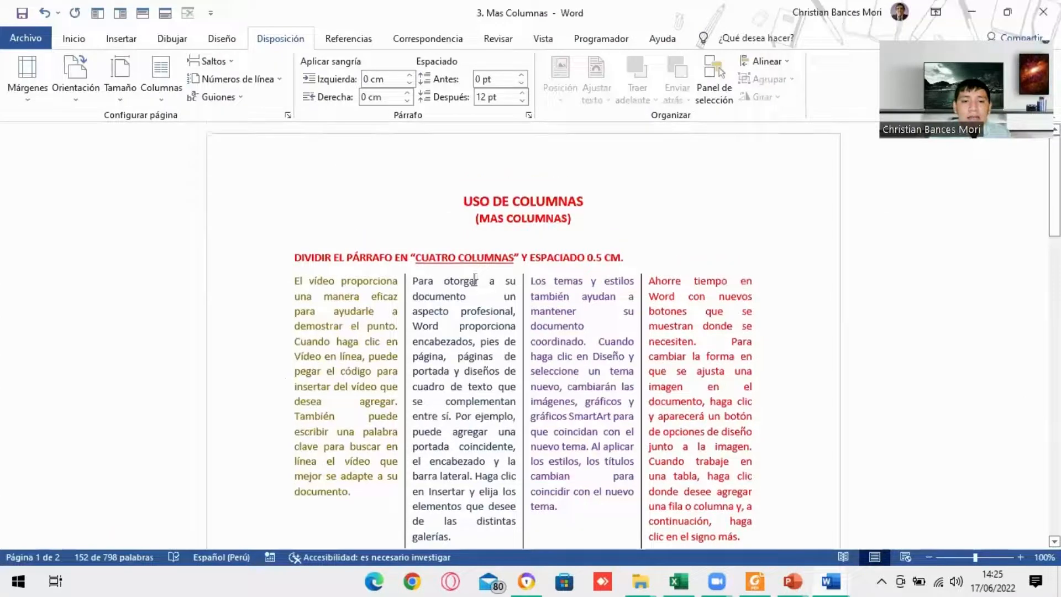
pyautogui.moveTo(289, 282); pyautogui.dragTo(750, 457)
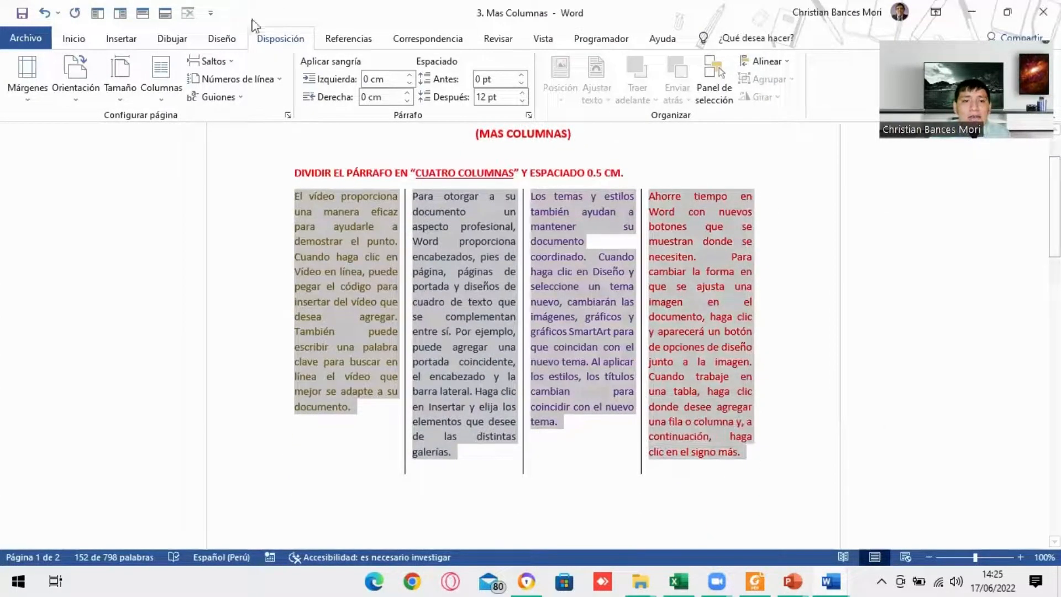
pyautogui.click(159, 80)
pyautogui.click(191, 291)
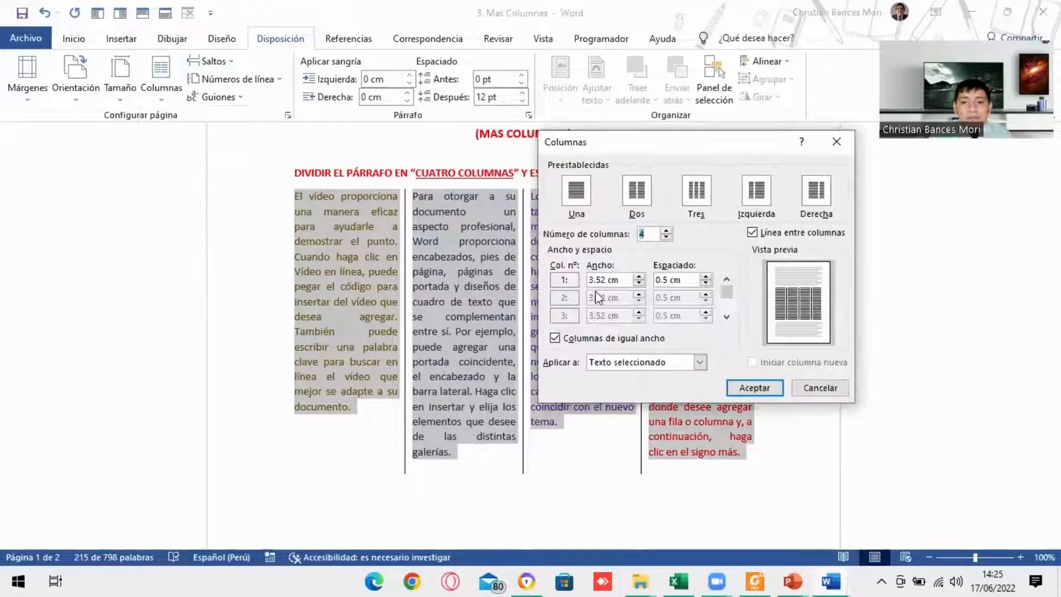
pyautogui.click(707, 278)
pyautogui.click(706, 278)
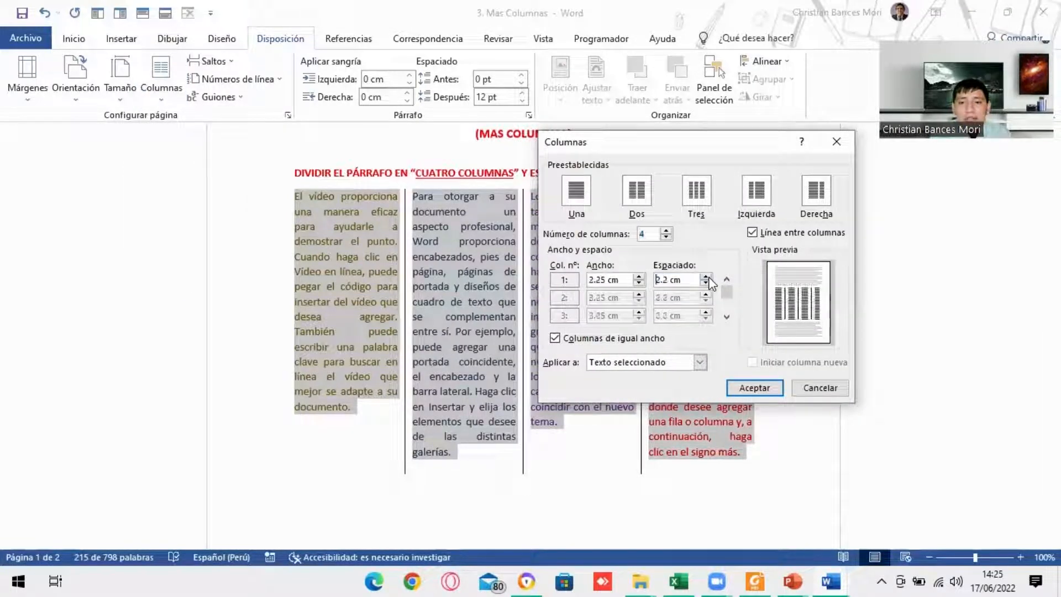
pyautogui.click(707, 278)
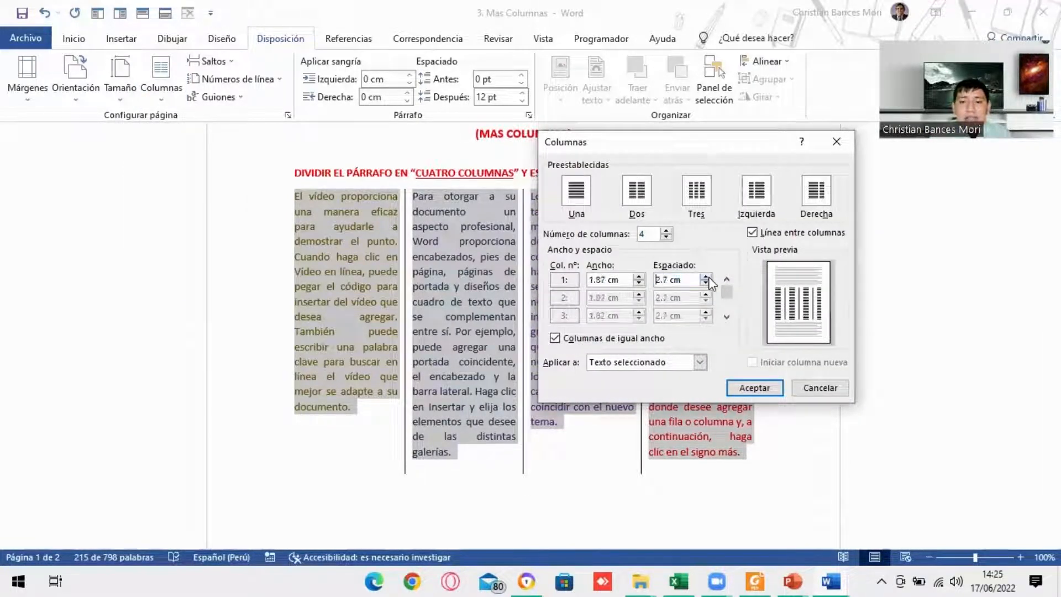
pyautogui.click(707, 278)
pyautogui.click(706, 278)
pyautogui.click(747, 387)
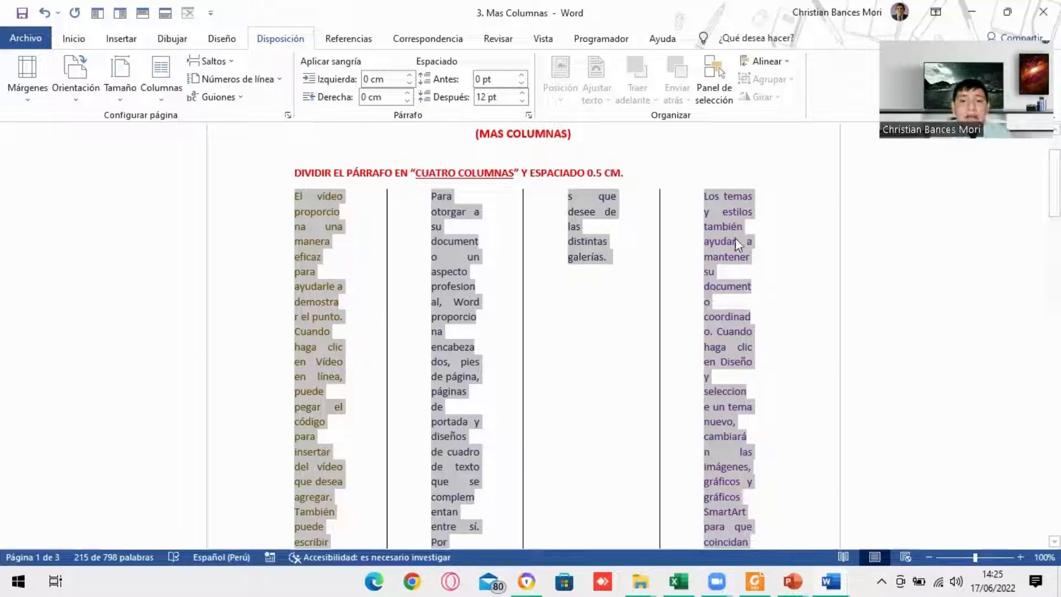
# Examine how the widened spacing distributes the text across pages, then undo the column spacing change.
pyautogui.scroll(-7, 553, 356)
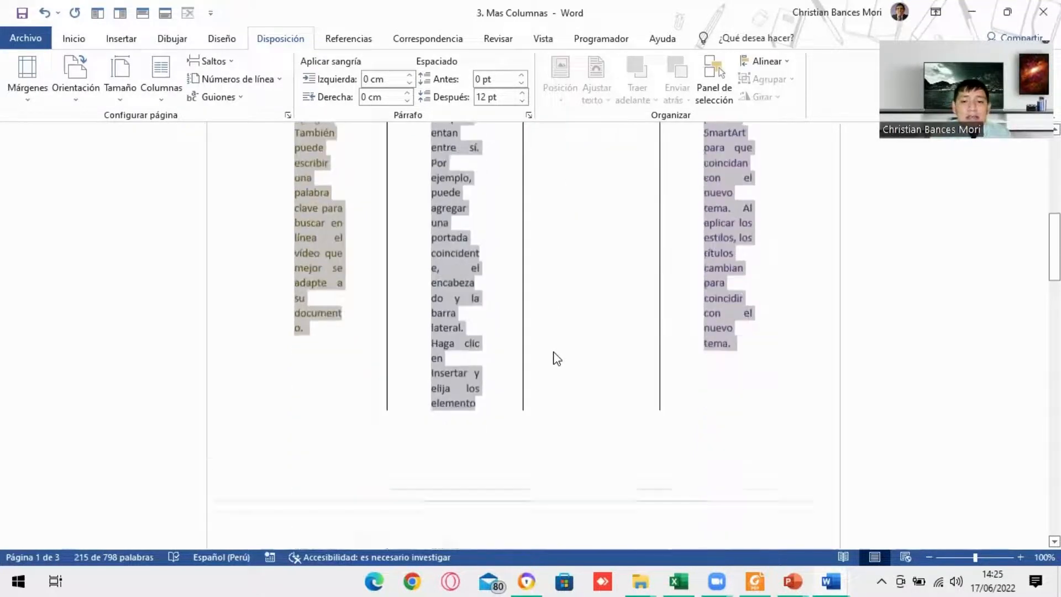
pyautogui.scroll(-8, 387, 309)
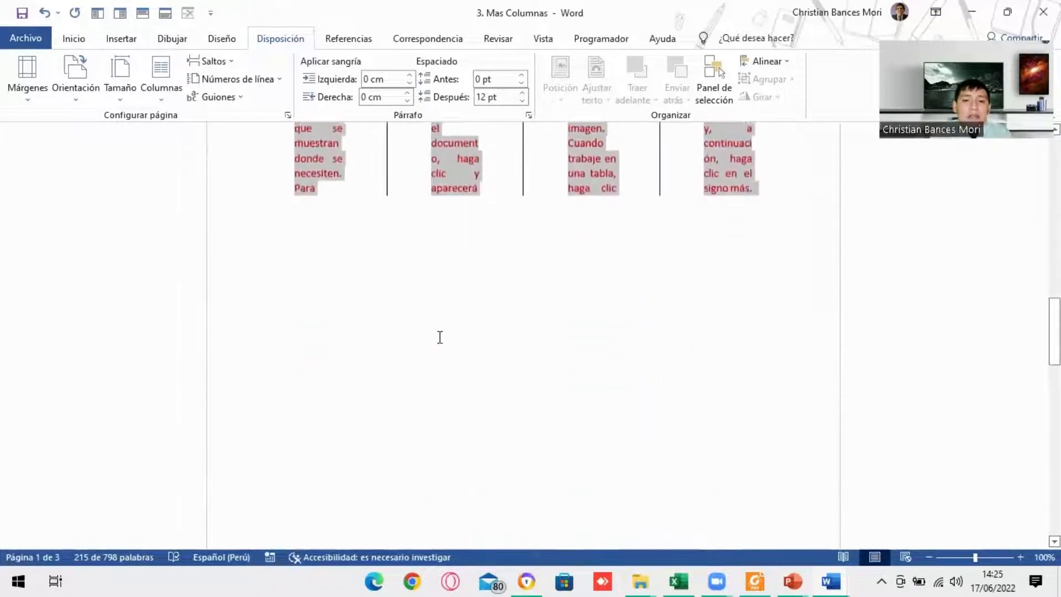
pyautogui.scroll(3, 300, 214)
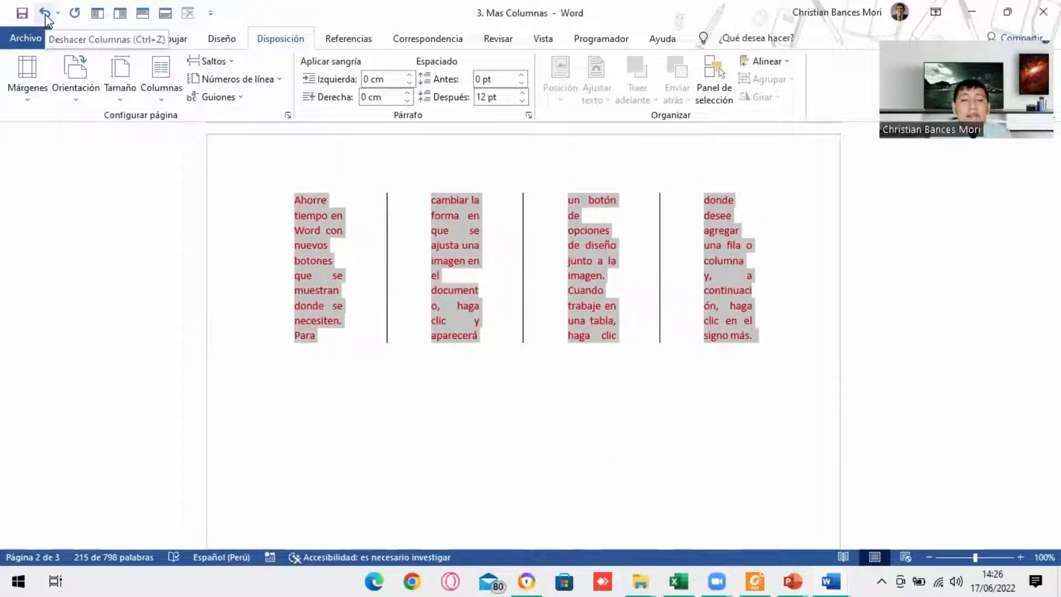
pyautogui.click(45, 13)
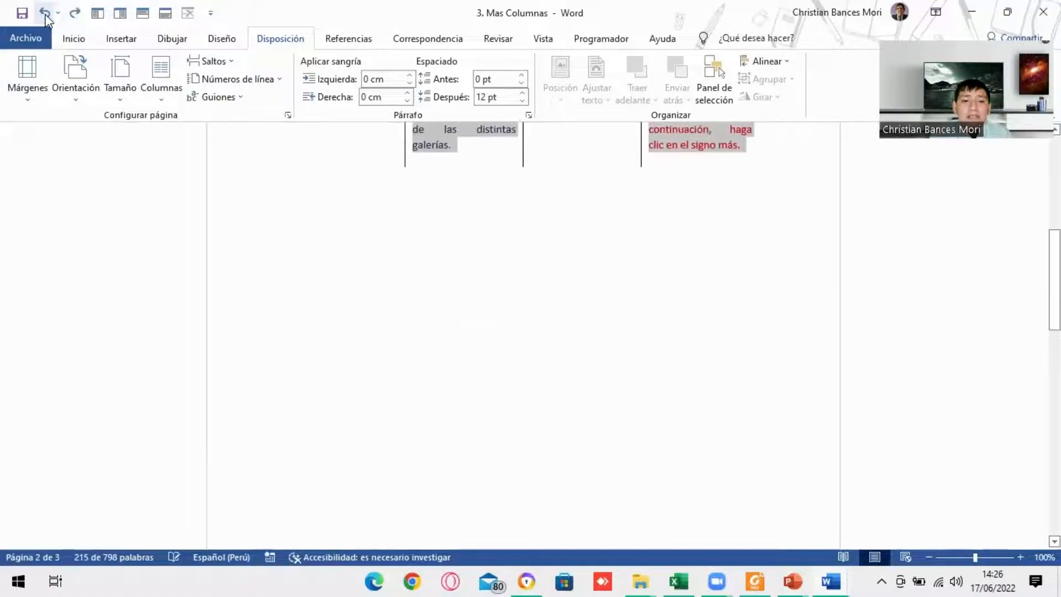
# Undo the last column spacing change and check the layout of the columns on pages one and two.
pyautogui.click(45, 13)
pyautogui.scroll(-10, 466, 372)
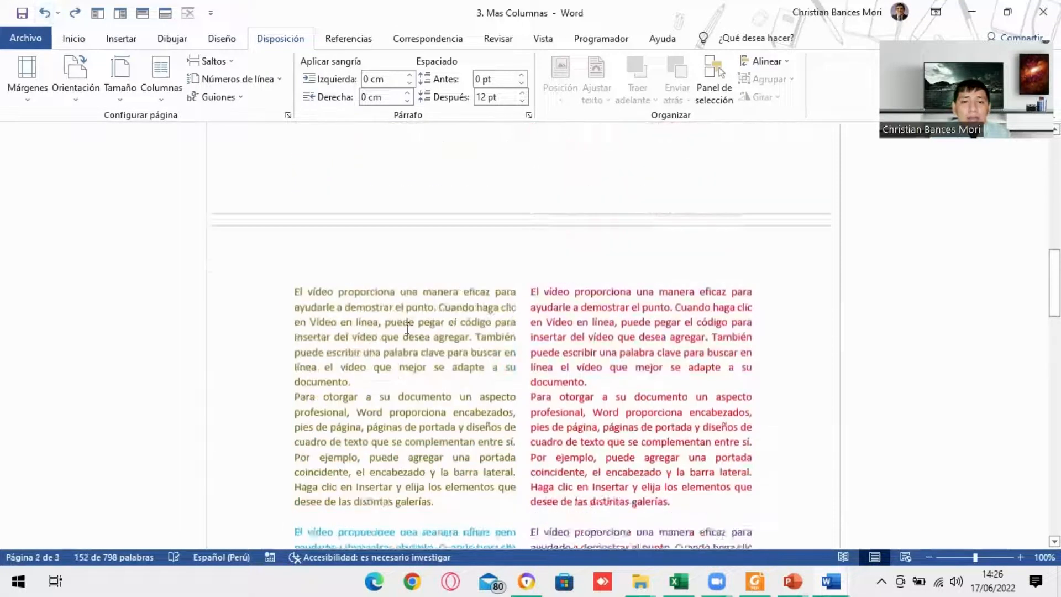
pyautogui.scroll(5, 465, 372)
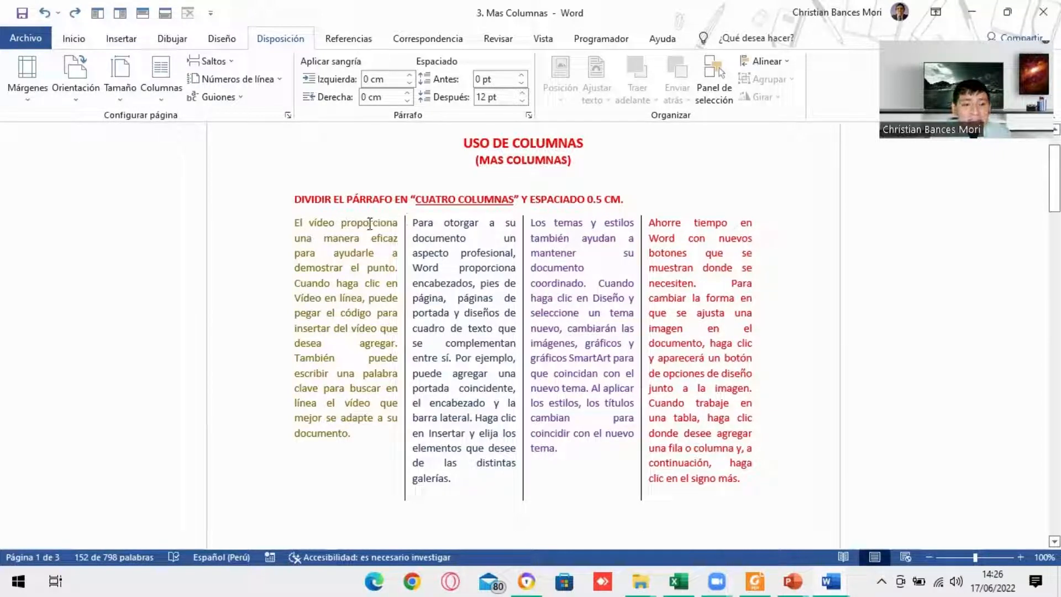
# Try a 3 cm spacing on the four colored columns with dividing lines on page one, then undo it.
pyautogui.moveTo(295, 221); pyautogui.dragTo(753, 479)
pyautogui.click(161, 83)
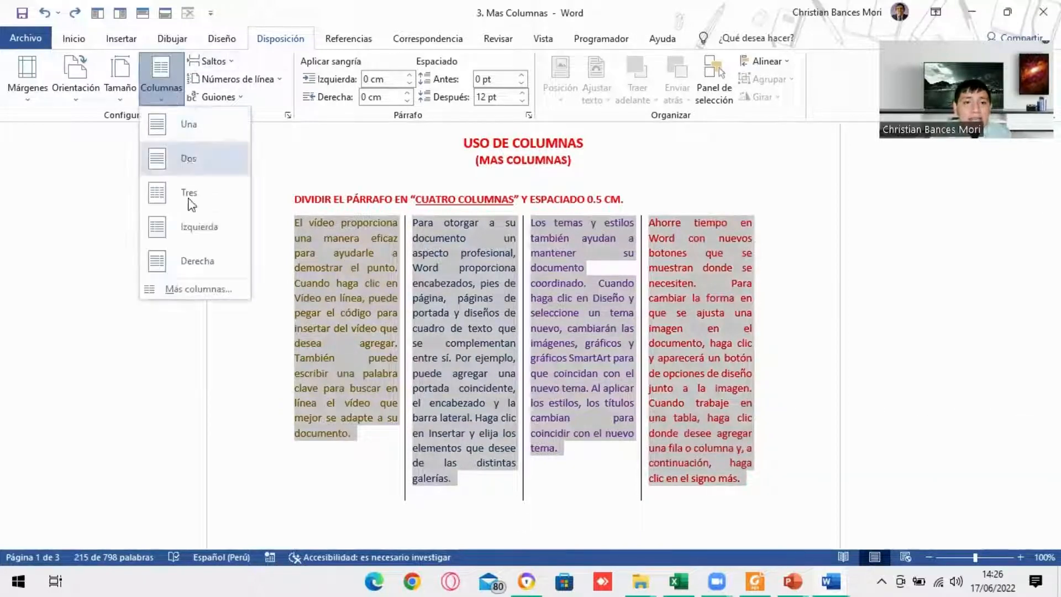
pyautogui.click(199, 289)
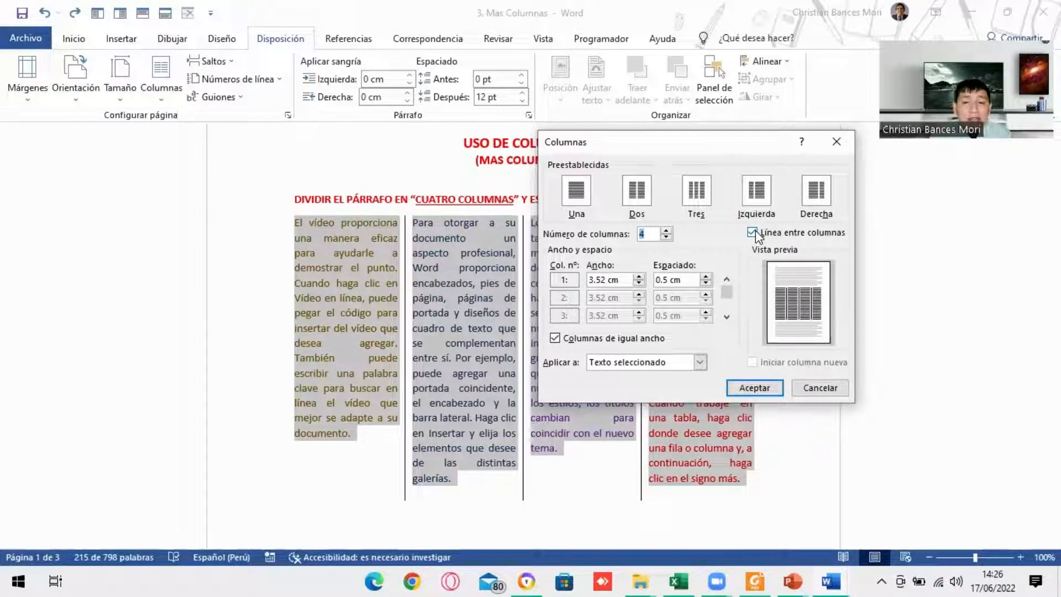
pyautogui.click(710, 274)
pyautogui.click(706, 276)
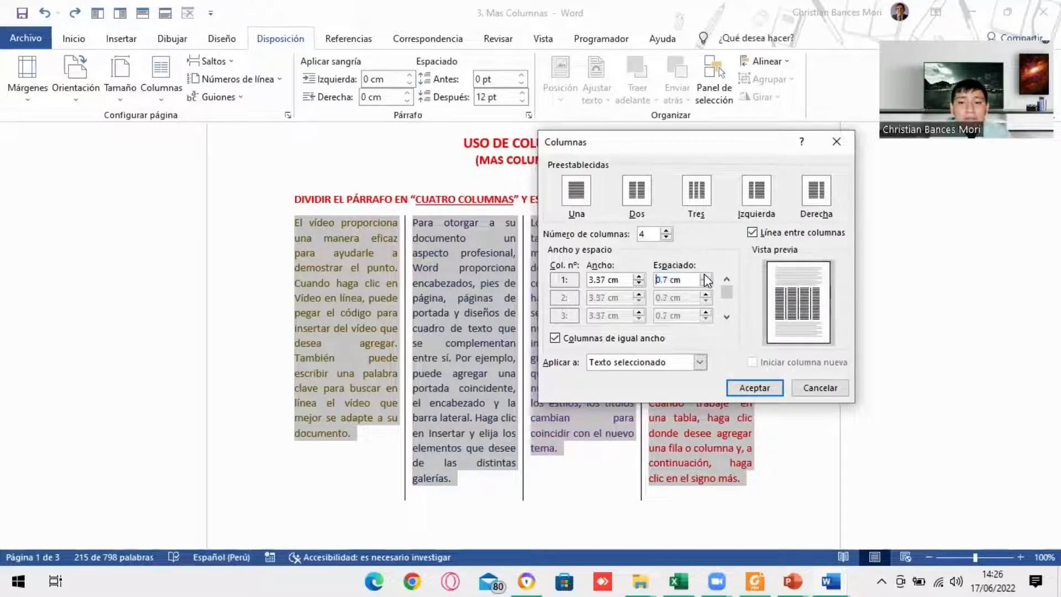
pyautogui.click(706, 276)
pyautogui.click(706, 276)
pyautogui.click(706, 276)
pyautogui.click(706, 277)
pyautogui.click(706, 277)
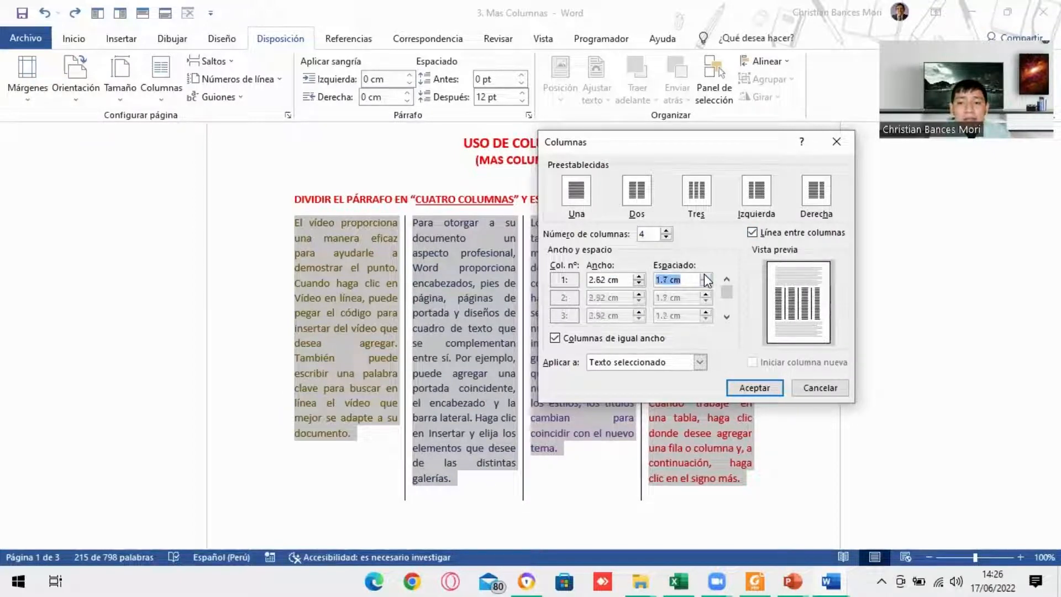
pyautogui.click(706, 276)
pyautogui.click(706, 277)
pyautogui.click(706, 276)
pyautogui.click(706, 276)
pyautogui.click(706, 277)
pyautogui.click(706, 278)
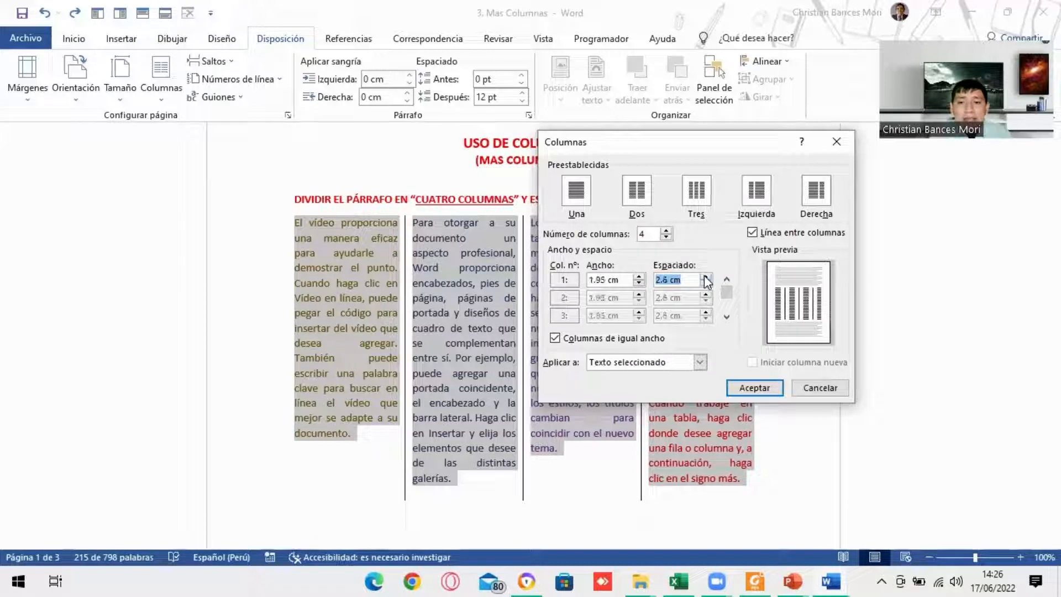
pyautogui.click(706, 277)
pyautogui.click(706, 278)
pyautogui.click(705, 277)
pyautogui.click(705, 277)
pyautogui.click(752, 386)
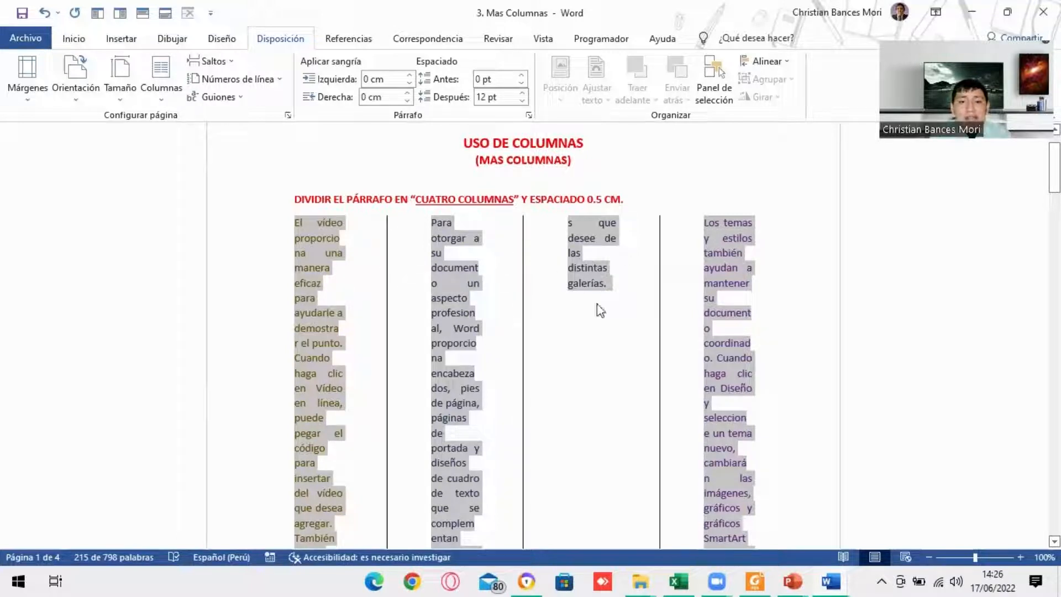
pyautogui.click(43, 18)
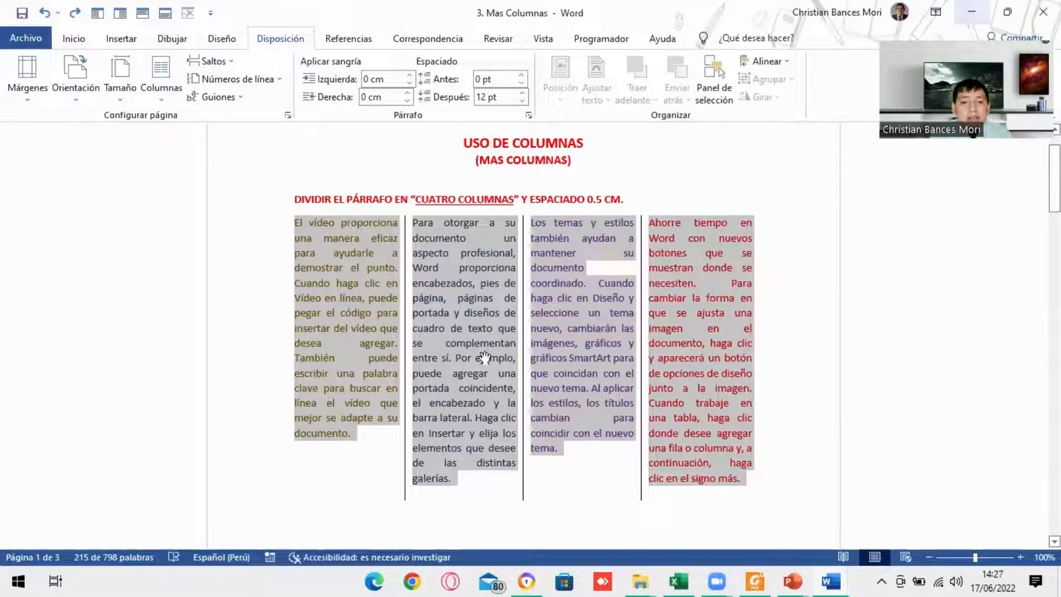
# Switch to the Foxit PDF worksheet and review column questions 2 to 5 and the three-column paragraph exercise in question 6.
pyautogui.hotkey('alt', 'Tab')
pyautogui.scroll(-8, 430, 331)
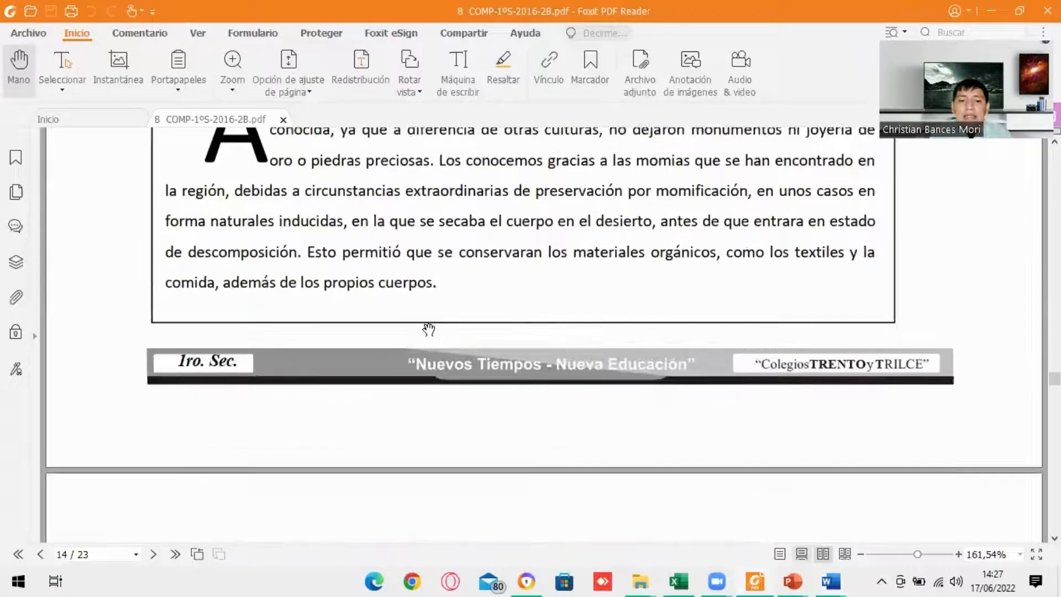
pyautogui.scroll(-3, 430, 331)
pyautogui.scroll(10, 431, 331)
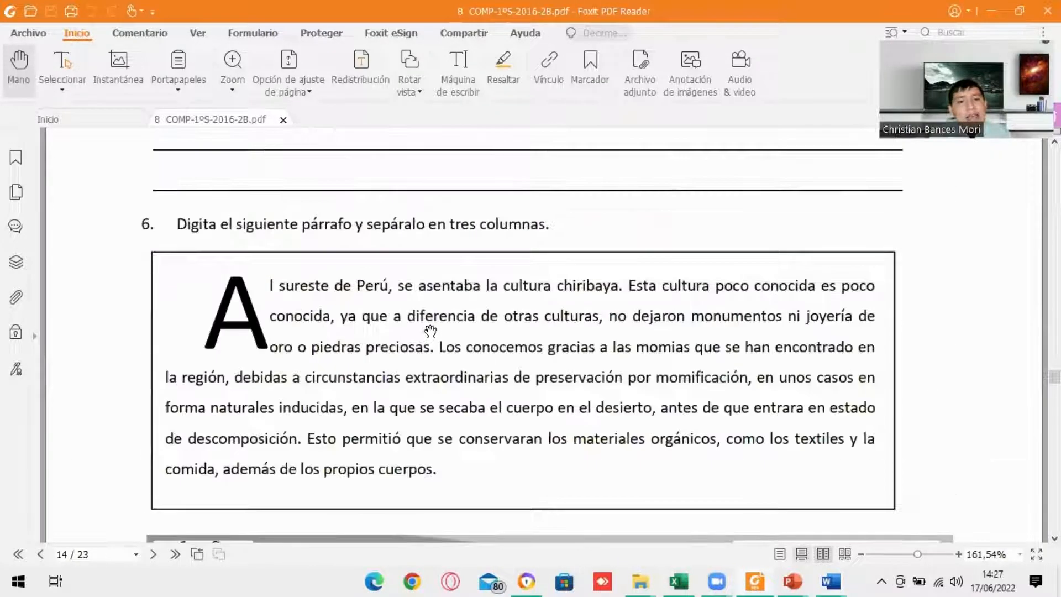
pyautogui.scroll(10, 334, 421)
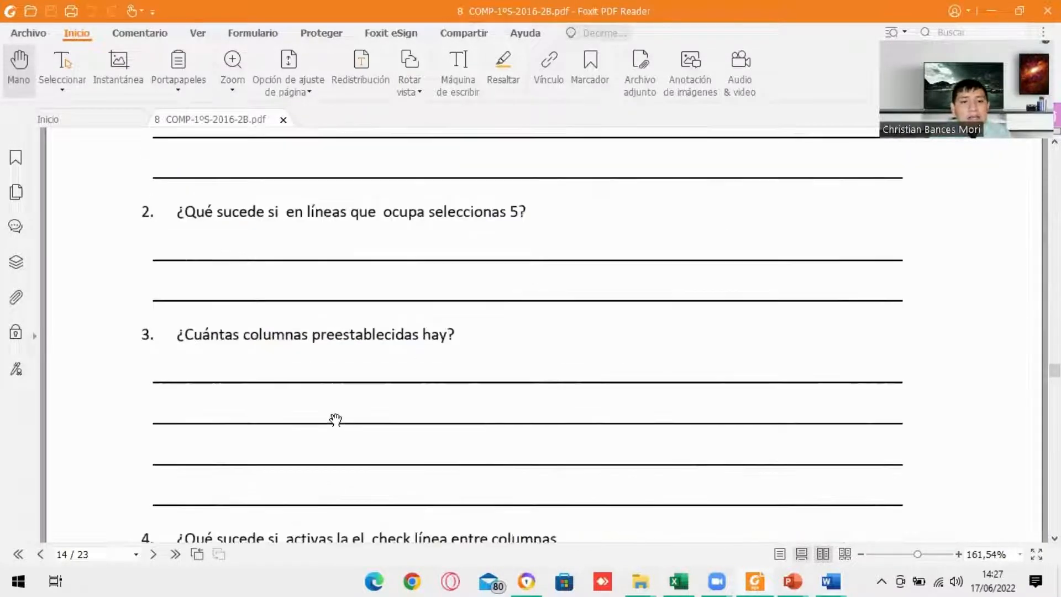
pyautogui.scroll(2, 334, 419)
pyautogui.scroll(-10, 334, 420)
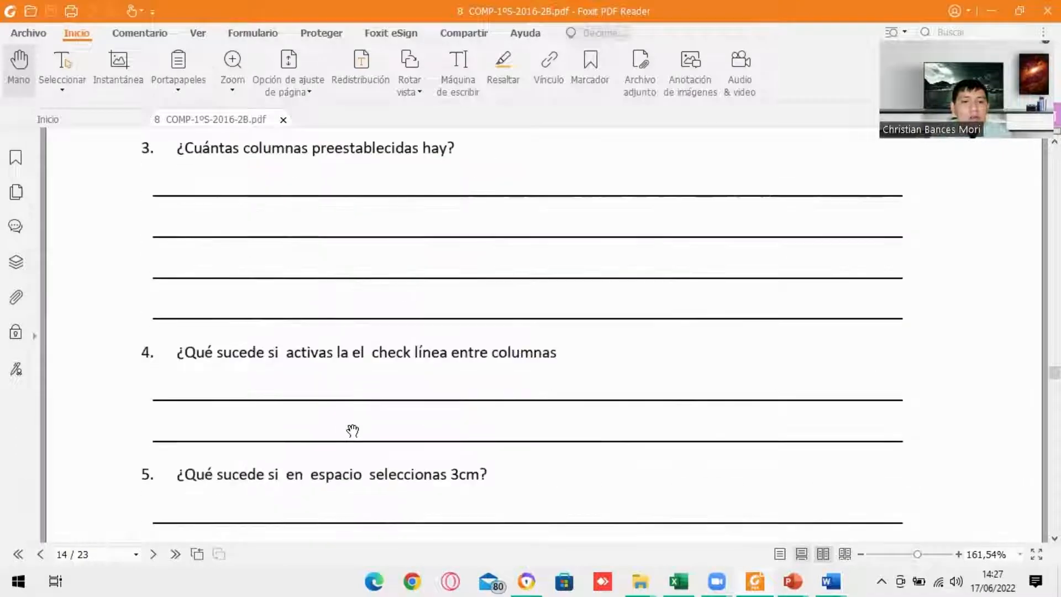
pyautogui.scroll(5, 450, 391)
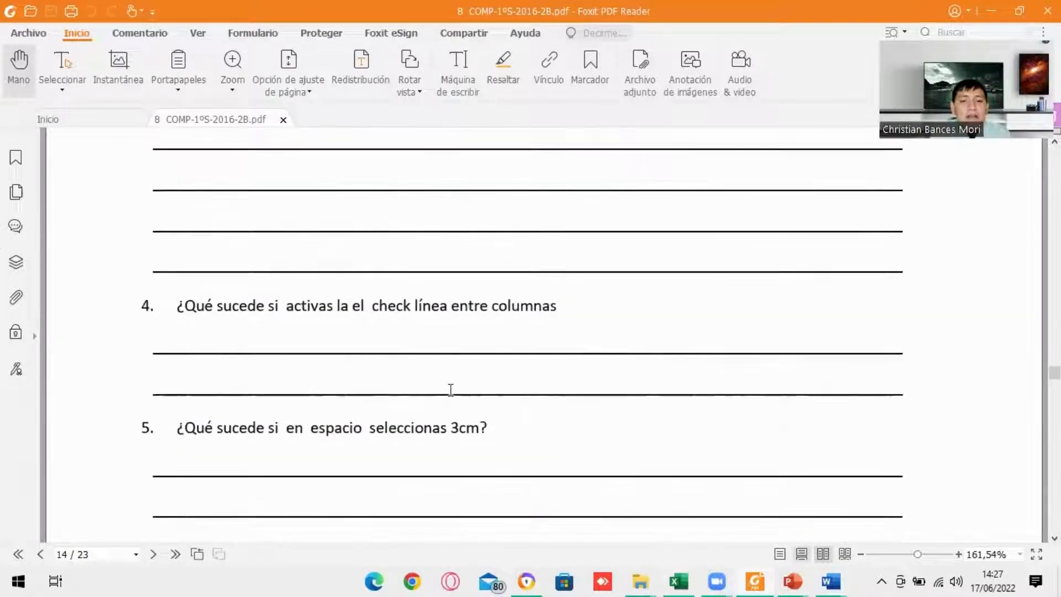